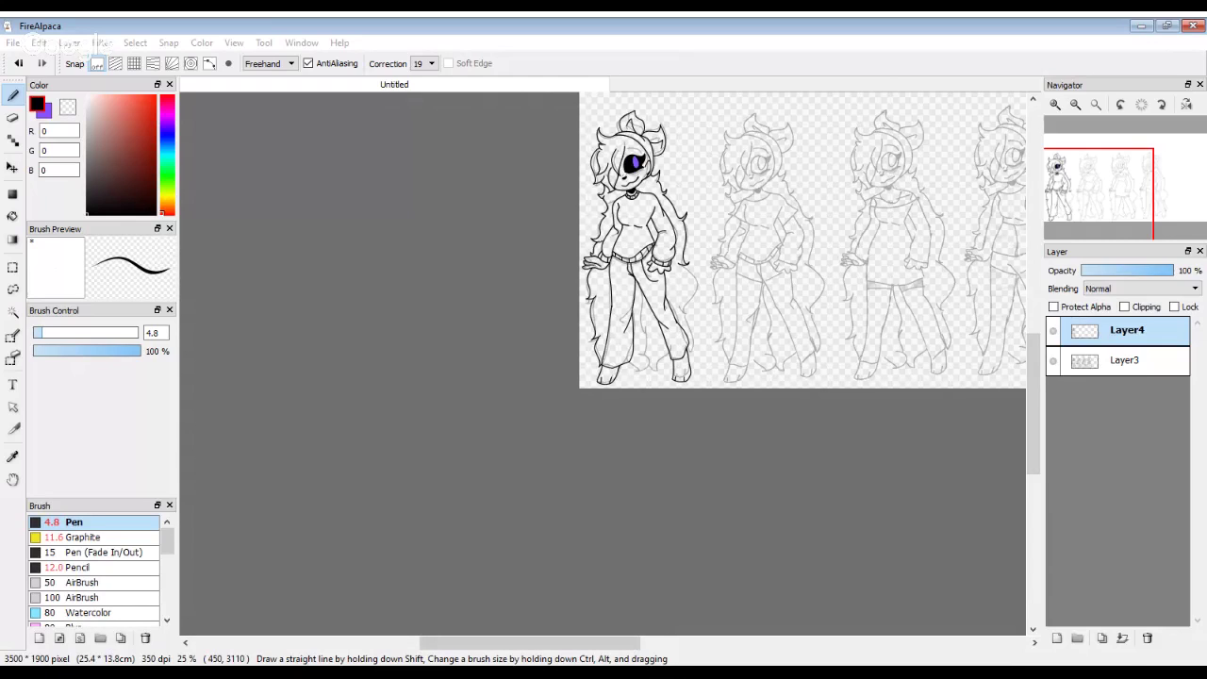
Step: Ink the long hair strand hanging beside the first figure's sleeved hand, ending it in a curled tip
scroll(701, 313, up, 1)
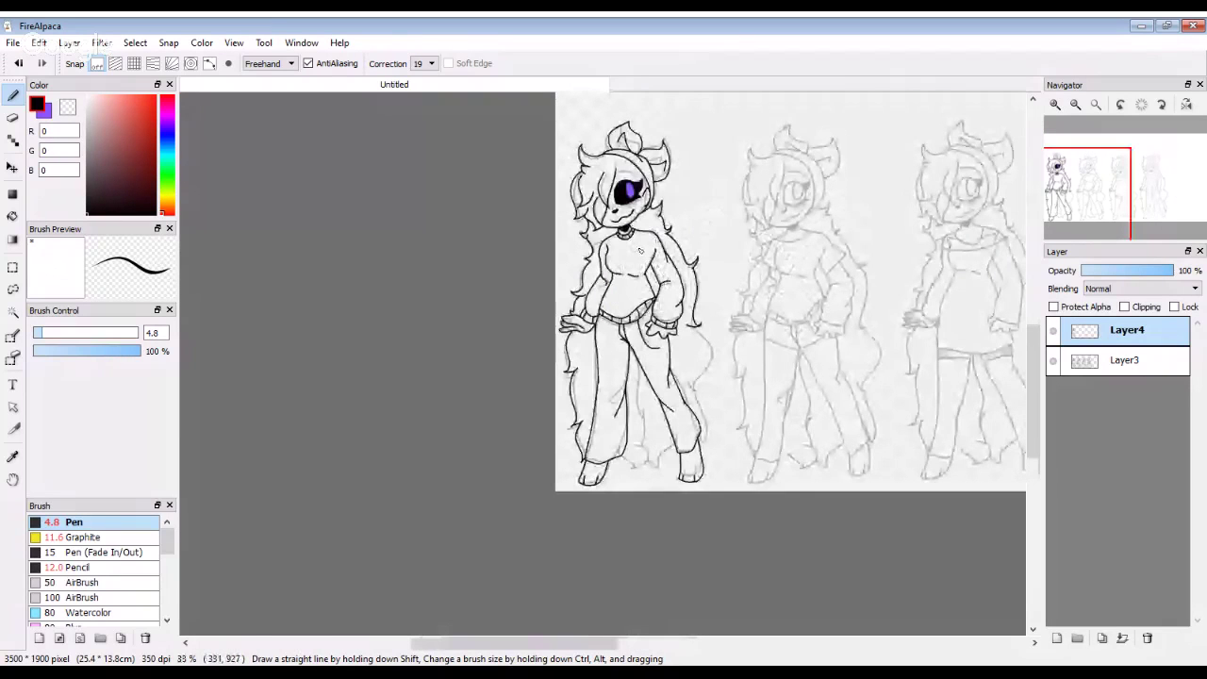
scroll(702, 313, up, 5)
mouse_move(613, 330)
mouse_down()
mouse_move(721, 455)
mouse_move(683, 582)
mouse_up()
scroll(636, 431, down, 4)
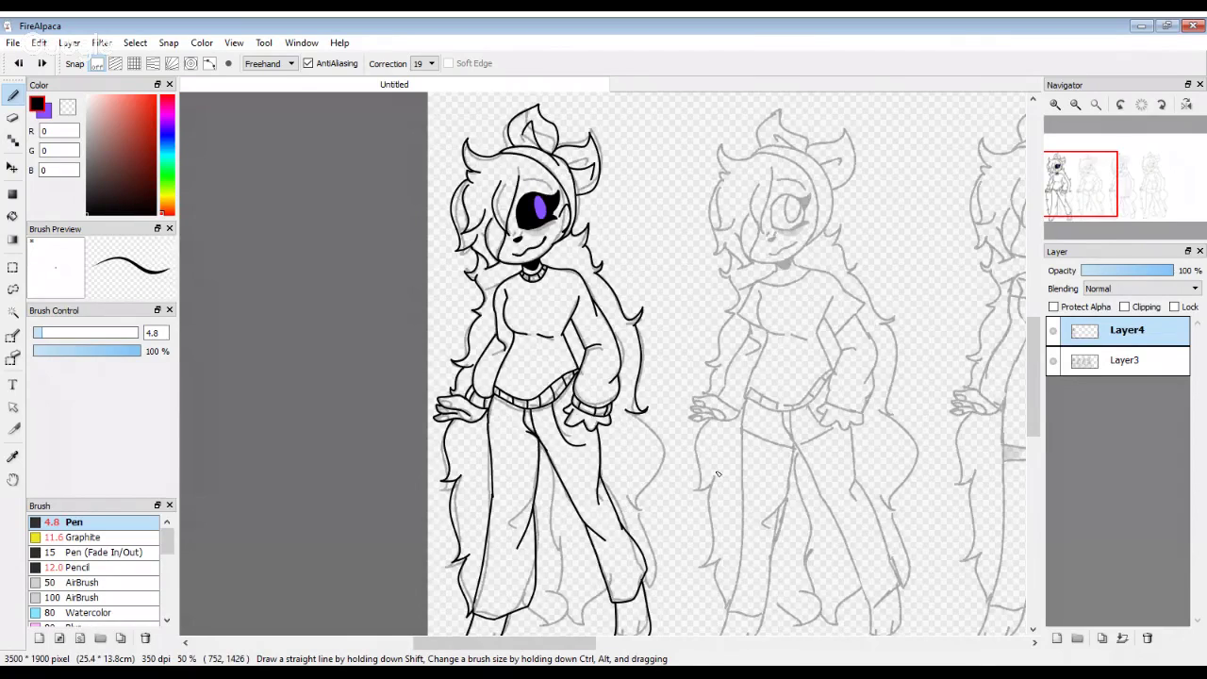
scroll(718, 474, up, 3)
mouse_move(510, 146)
mouse_down()
mouse_move(497, 486)
mouse_move(528, 517)
mouse_up()
drag(472, 387, 476, 500)
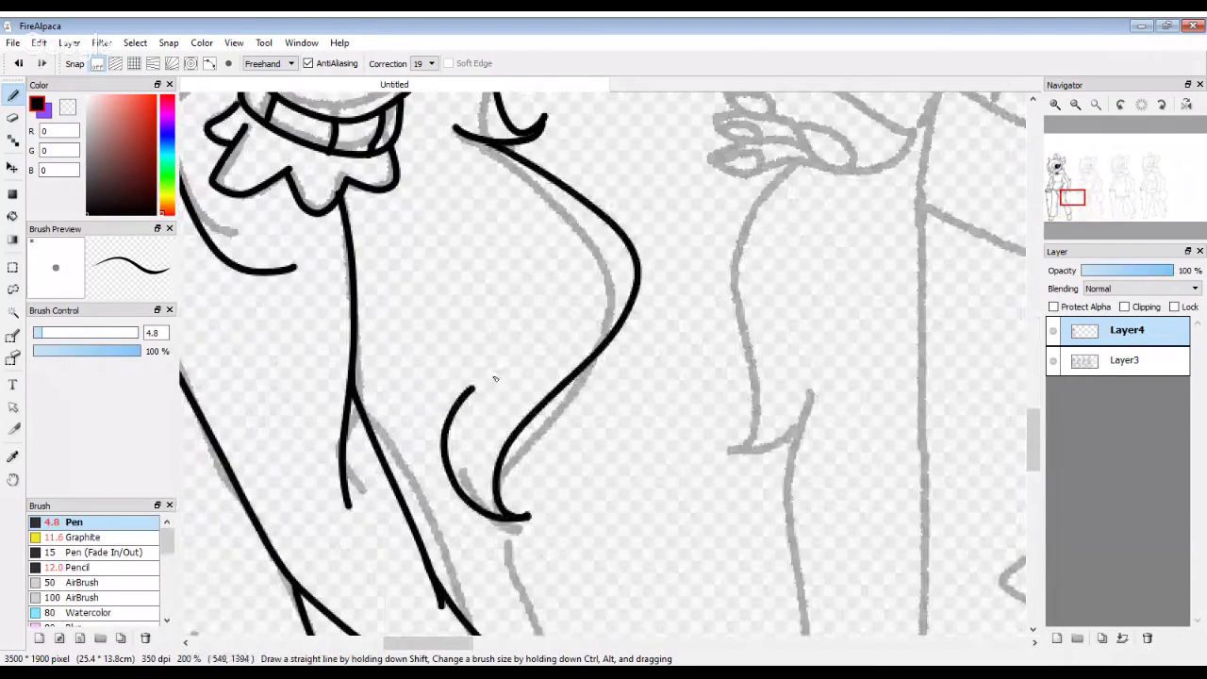
Step: Ink the lower hair lock along the first figure's outer trouser leg and close its pointed tip against the ankle
scroll(495, 379, up, 2)
scroll(462, 310, down, 3)
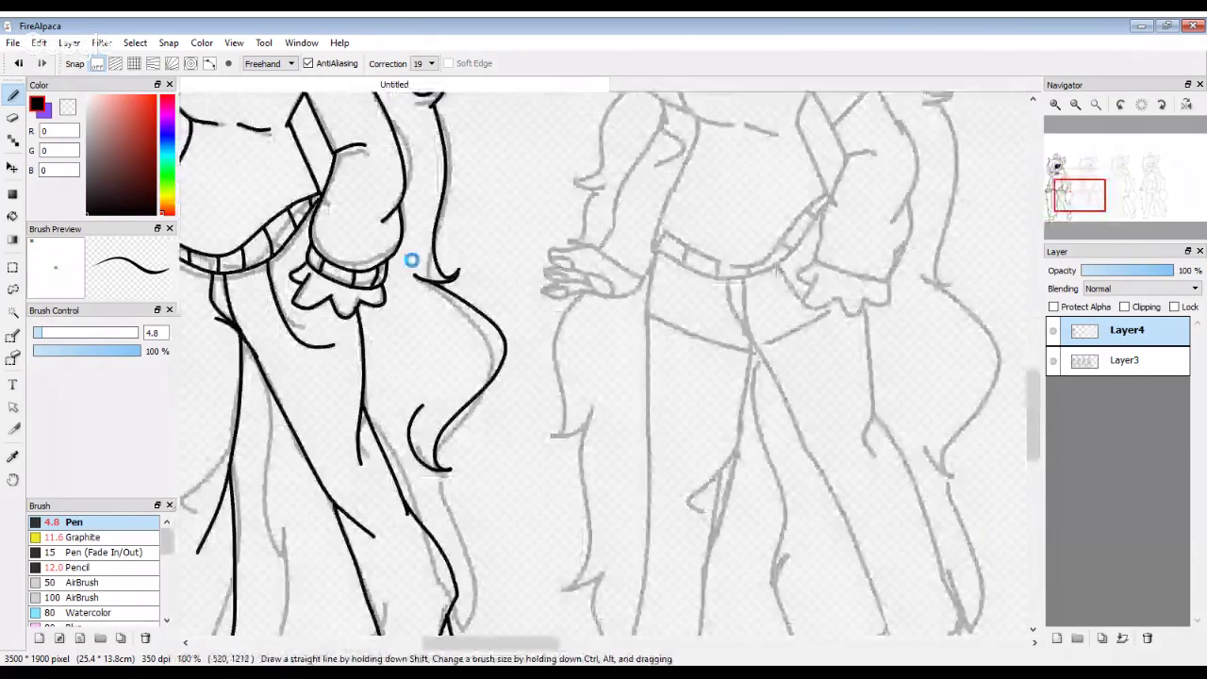
scroll(410, 261, up, 2)
mouse_move(483, 121)
mouse_down()
mouse_move(605, 375)
mouse_move(541, 641)
mouse_up()
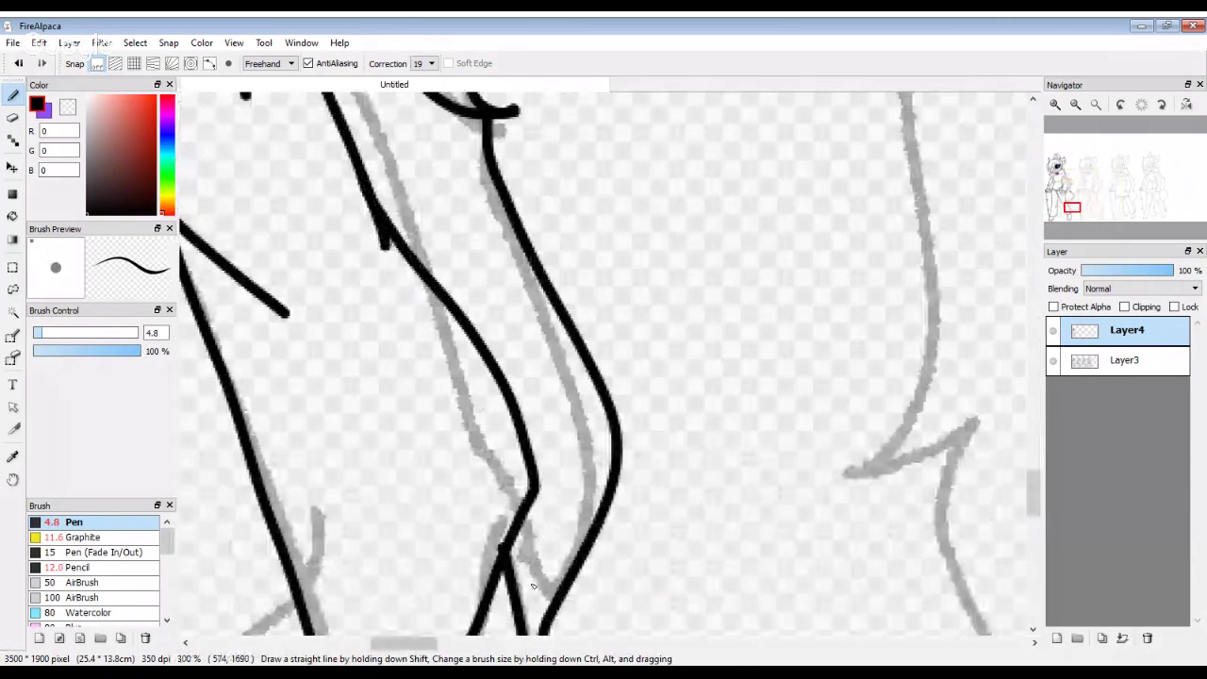
scroll(533, 587, down, 1)
drag(557, 416, 566, 440)
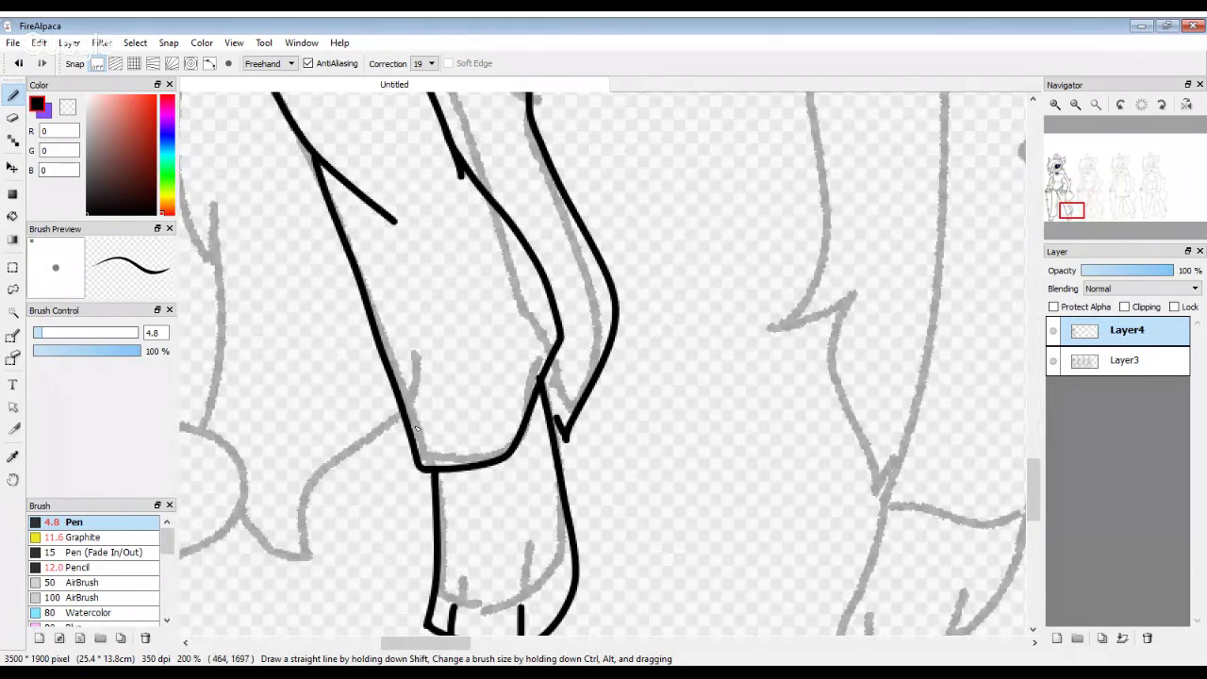
scroll(486, 454, up, 2)
scroll(603, 413, up, 1)
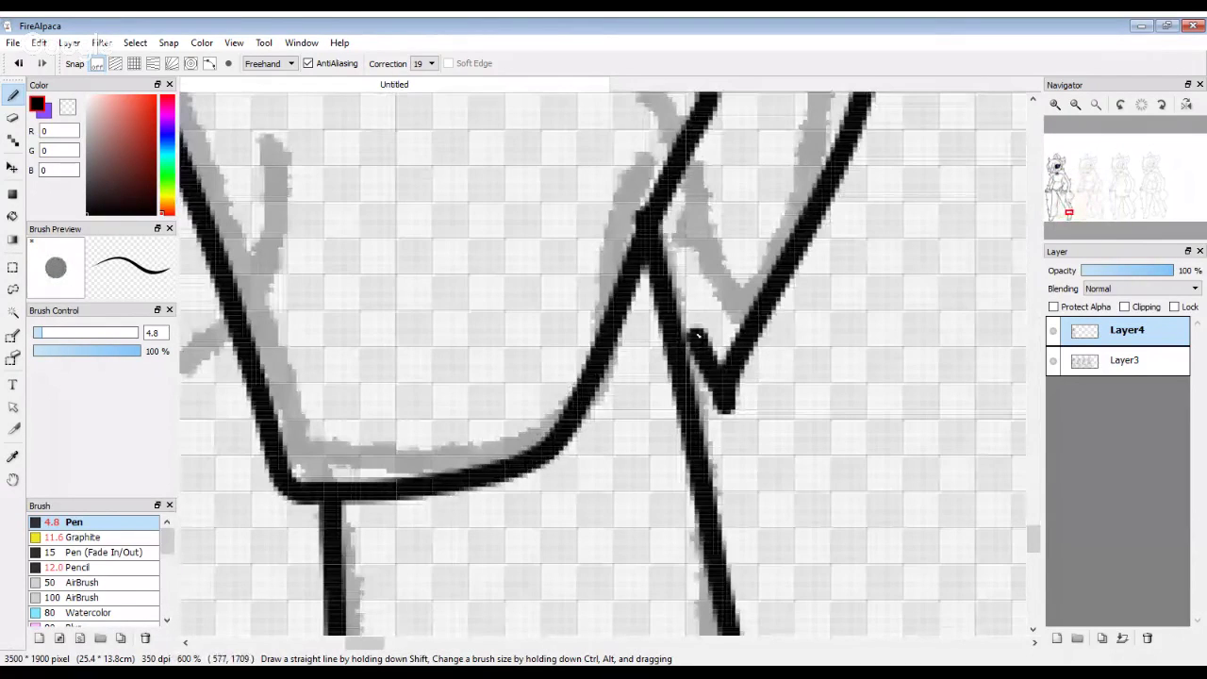
scroll(697, 332, down, 3)
scroll(666, 242, up, 2)
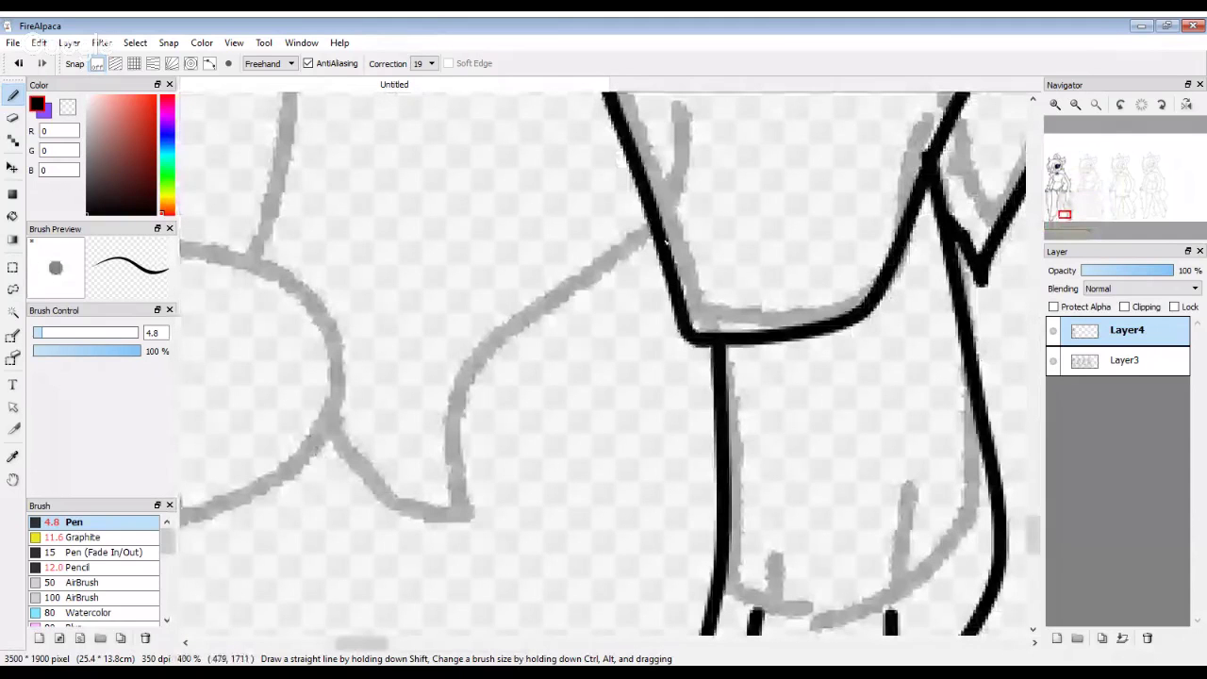
Step: Ink the wavy hair tips beside the inner edge of the first figure's right-hand foot, joining them with a curved stroke
mouse_move(681, 332)
mouse_down()
mouse_move(666, 346)
mouse_move(660, 618)
mouse_move(520, 457)
mouse_move(517, 221)
mouse_up()
scroll(510, 225, down, 2)
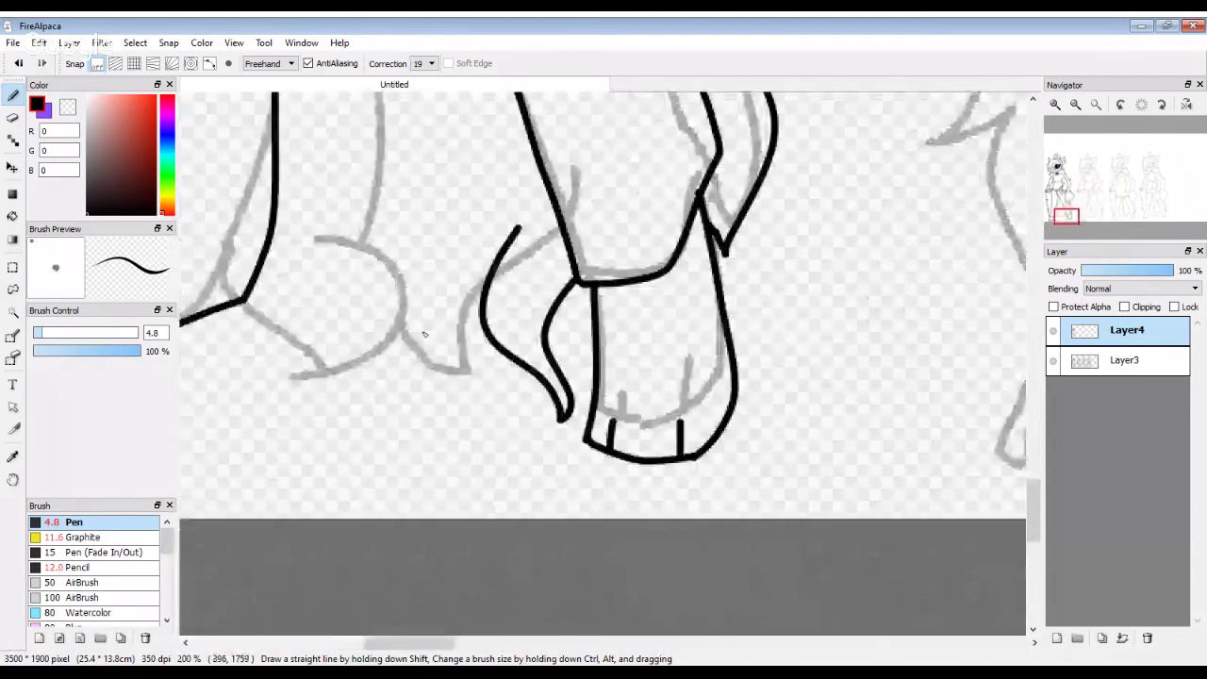
scroll(425, 334, up, 3)
drag(352, 327, 562, 634)
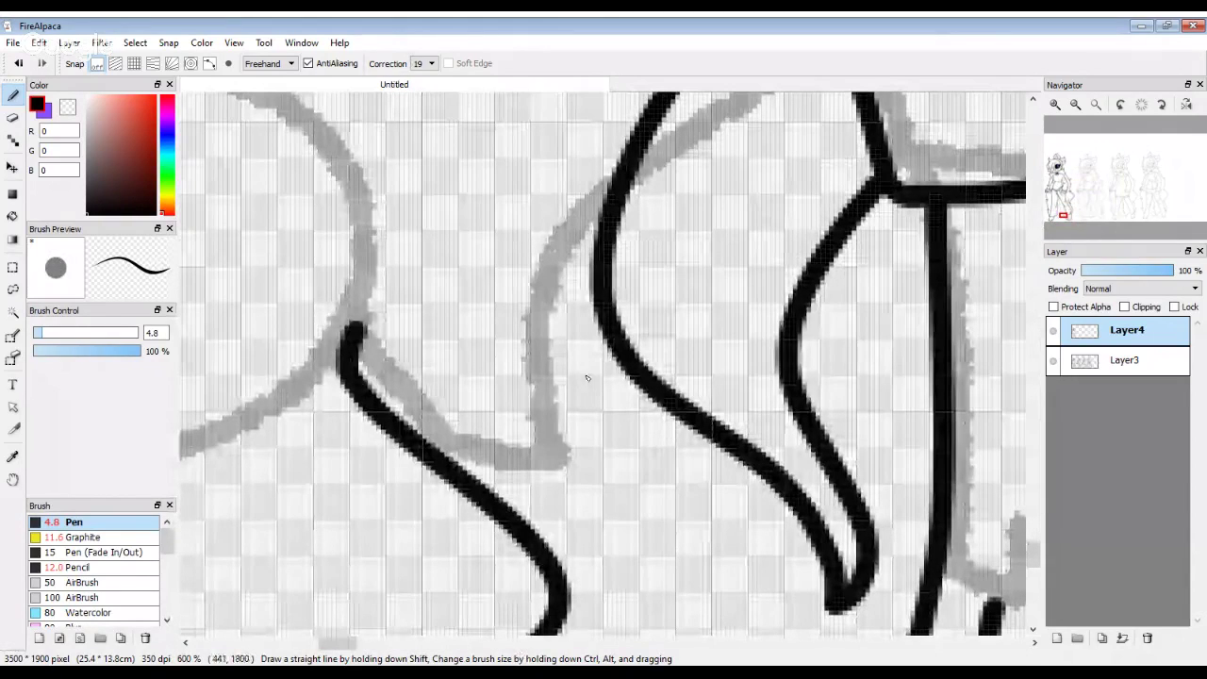
scroll(586, 378, down, 4)
scroll(543, 370, up, 5)
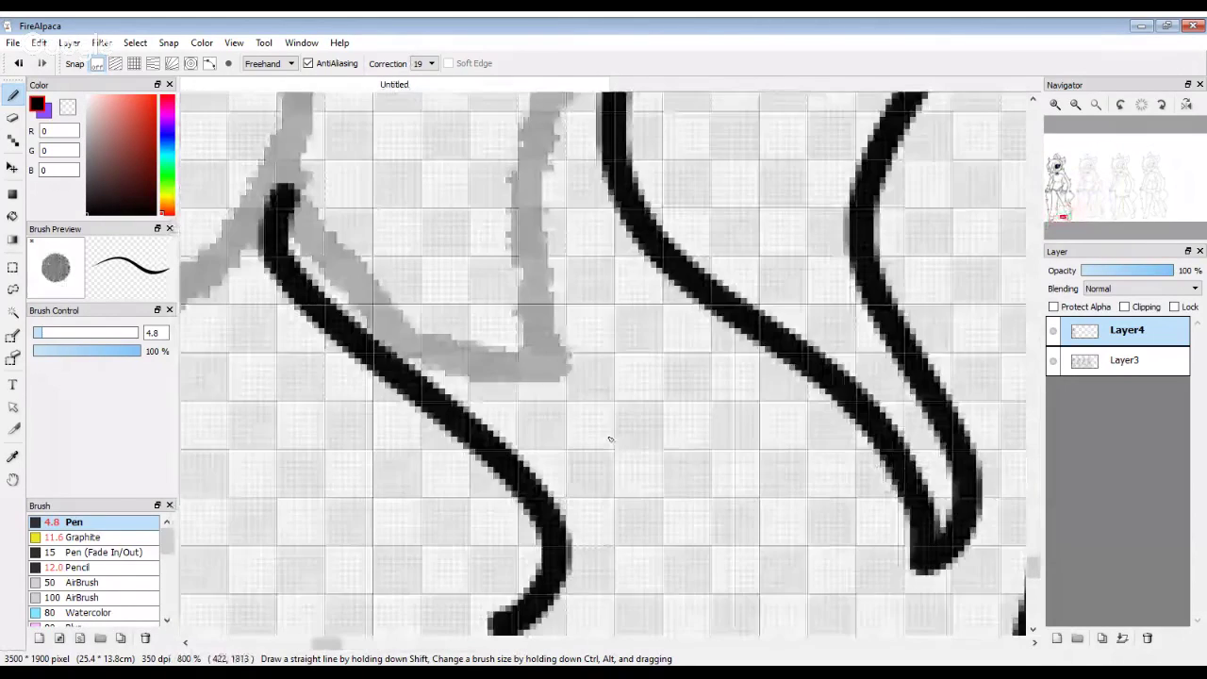
drag(798, 366, 495, 621)
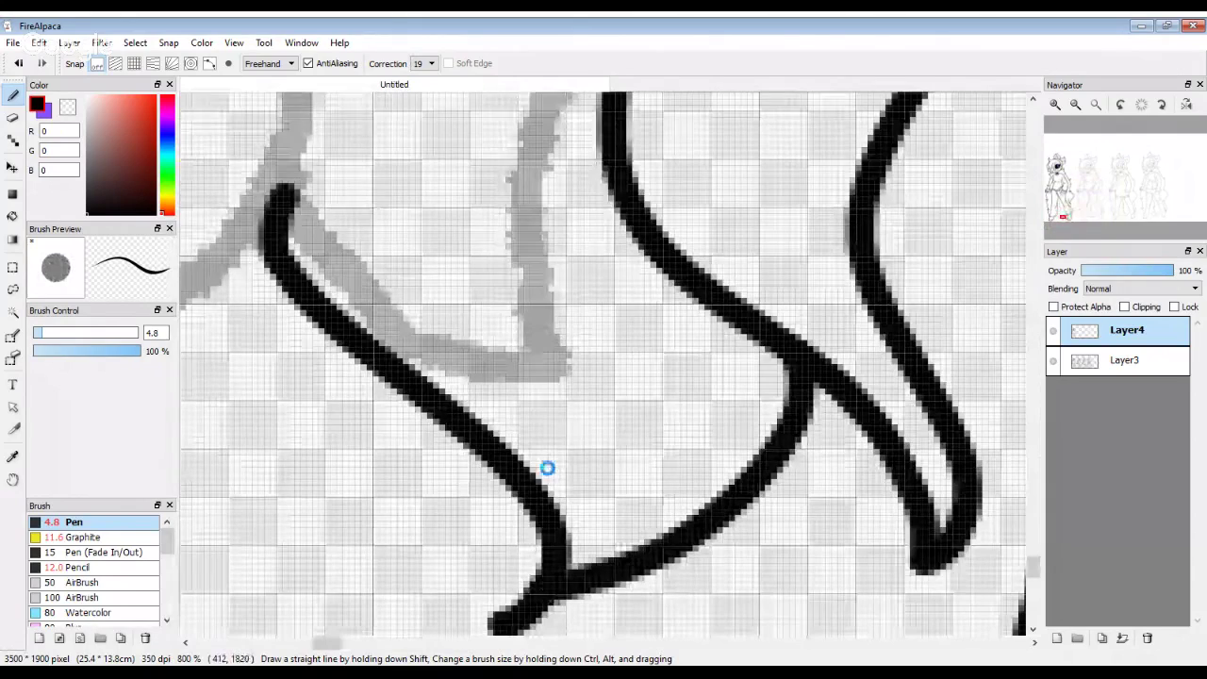
scroll(547, 468, down, 6)
Step: Ink the long hair strands hanging between the first figure's legs down to the tips near the feet
scroll(533, 329, down, 1)
scroll(538, 566, up, 3)
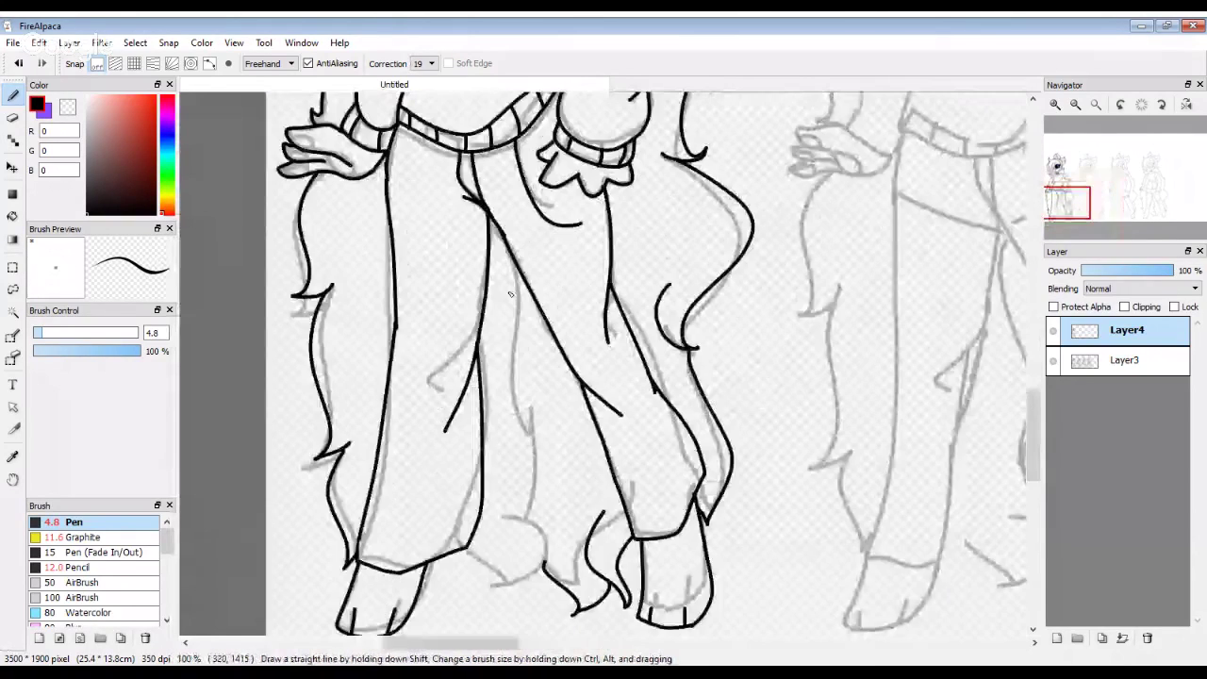
mouse_move(496, 231)
mouse_down()
mouse_move(537, 571)
mouse_move(555, 444)
mouse_up()
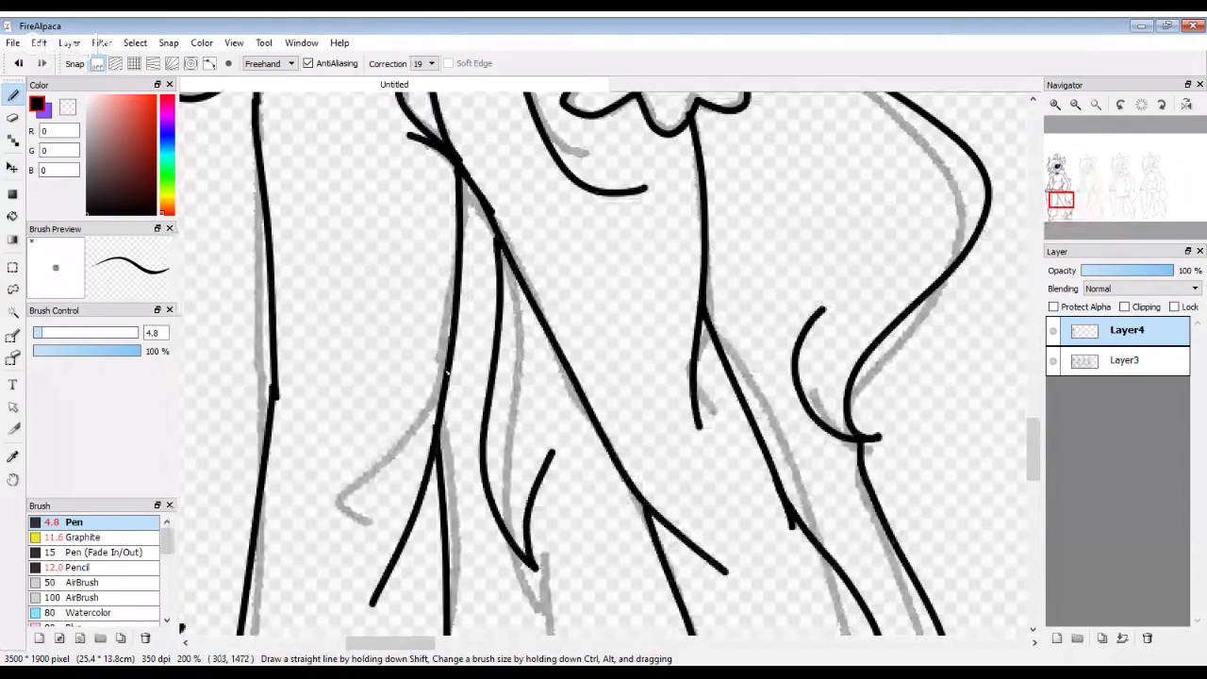
scroll(444, 571, down, 3)
scroll(444, 571, up, 3)
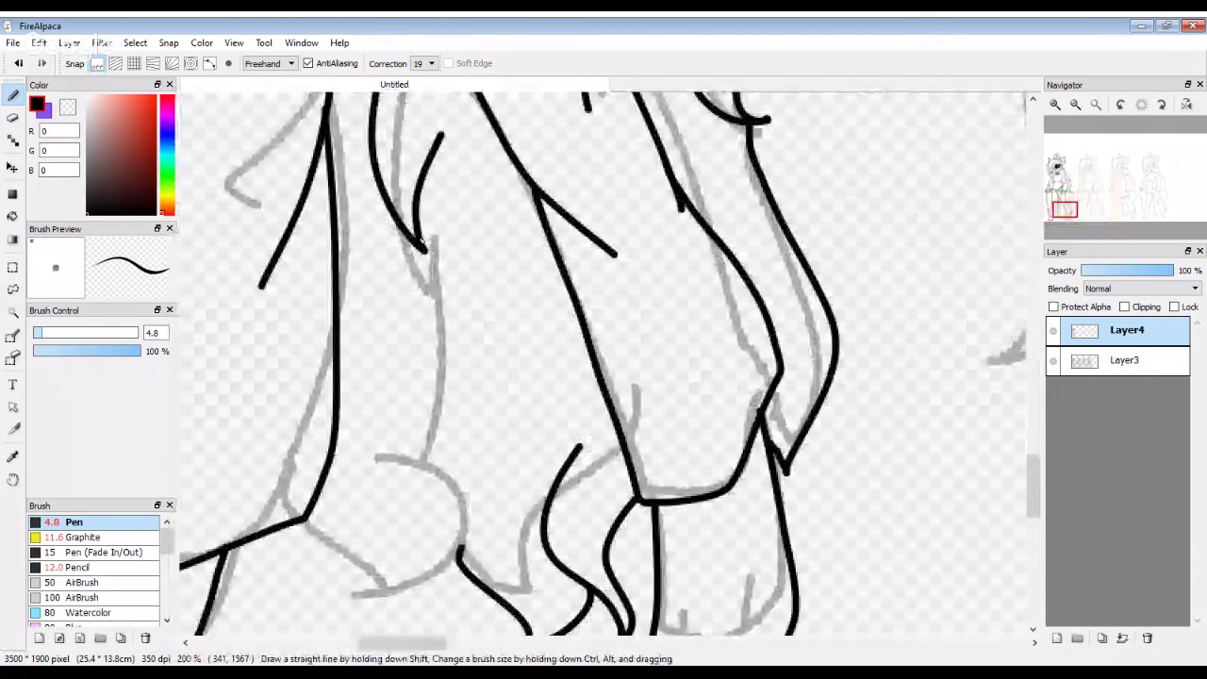
mouse_move(420, 250)
mouse_down()
mouse_move(433, 309)
mouse_move(426, 528)
mouse_up()
mouse_move(429, 471)
mouse_down()
mouse_move(451, 548)
mouse_move(476, 540)
mouse_move(481, 521)
mouse_up()
scroll(456, 427, down, 3)
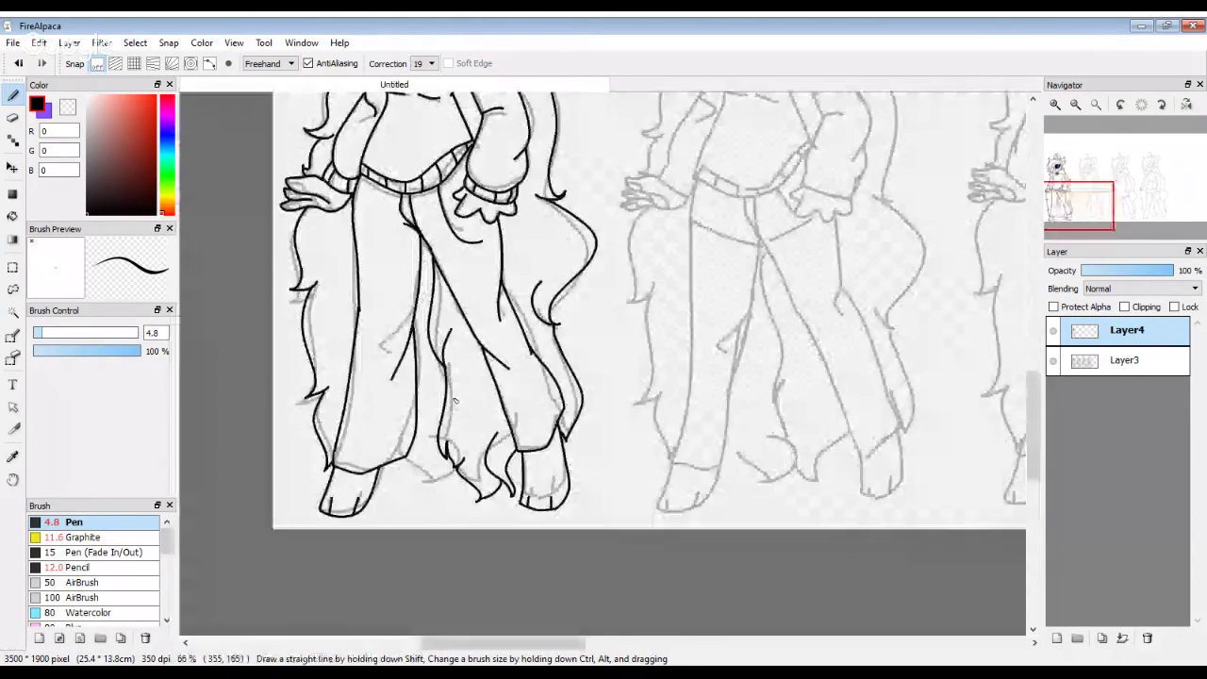
Step: Ink the hair tips beside the first figure's left-hand foot, redrawing the short stroke that closes the pointed lock
scroll(353, 476, up, 3)
drag(314, 403, 440, 526)
mouse_move(394, 538)
mouse_down()
mouse_move(423, 533)
mouse_move(477, 395)
mouse_up()
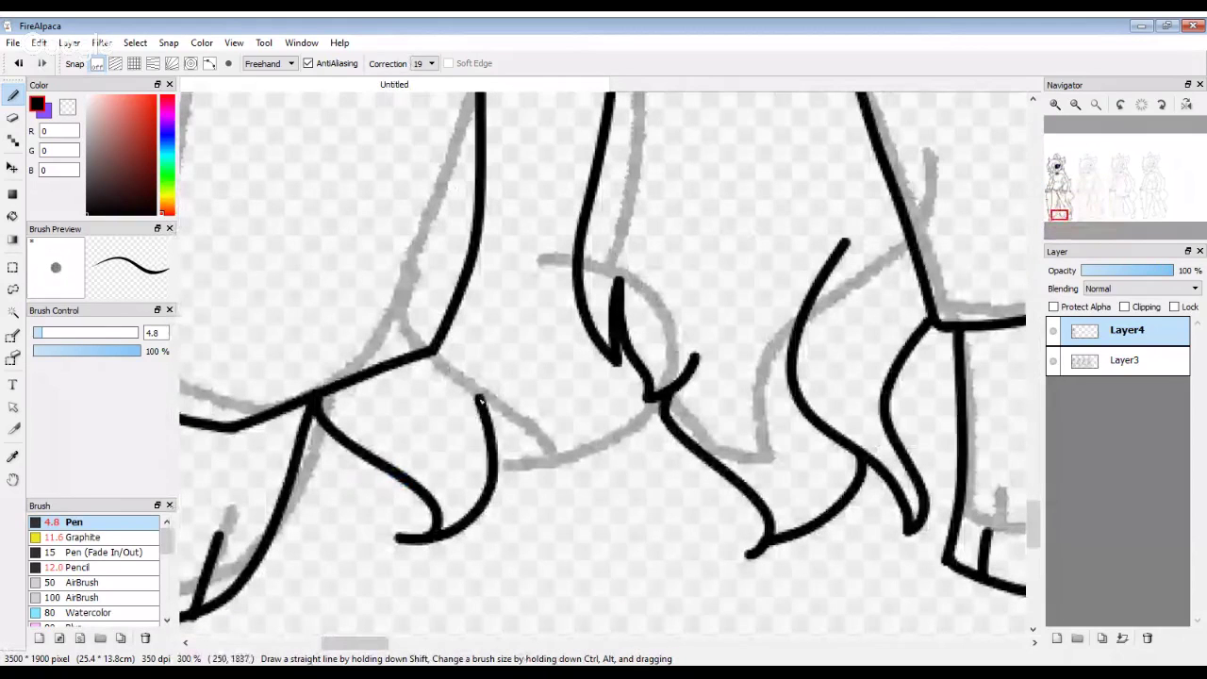
mouse_move(660, 405)
mouse_down()
mouse_move(535, 557)
mouse_move(523, 606)
mouse_move(468, 554)
mouse_move(476, 509)
mouse_up()
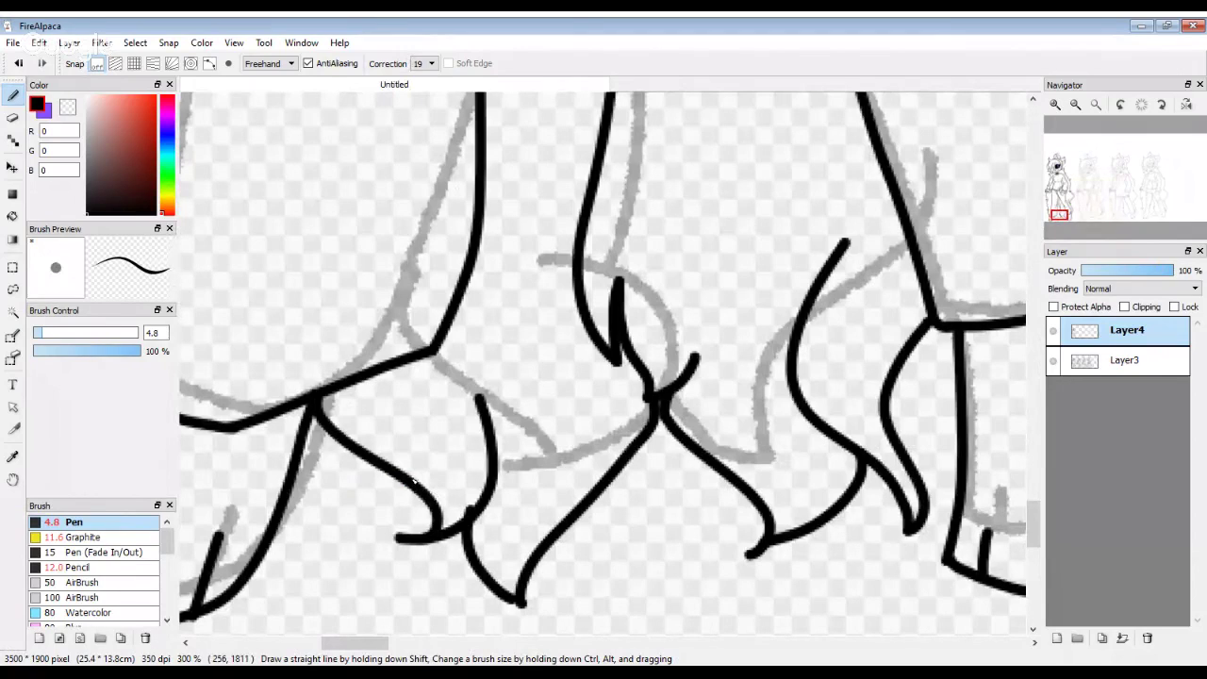
key(ctrl+z)
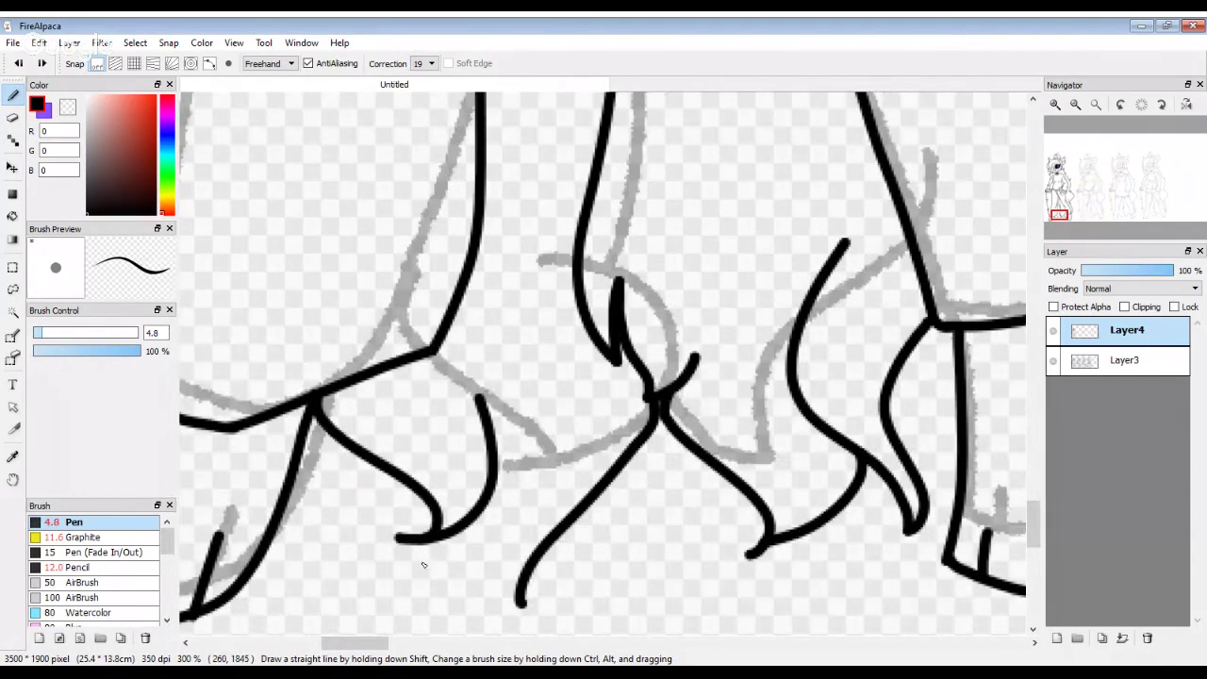
scroll(469, 592, up, 1)
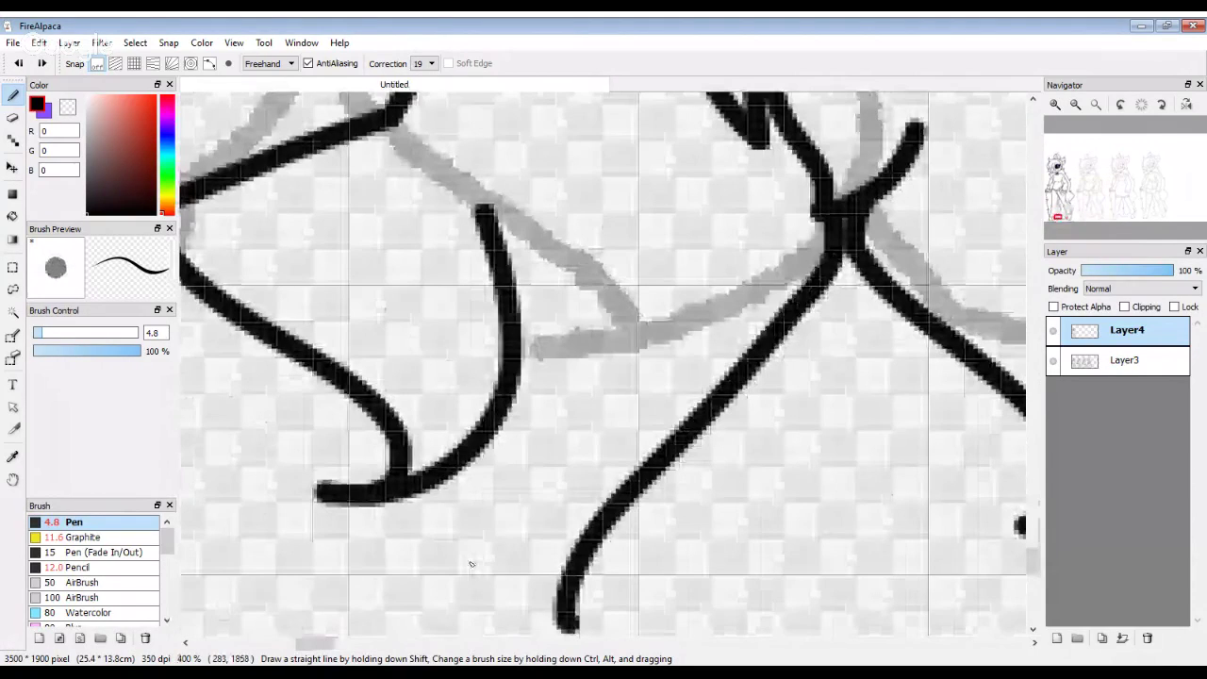
scroll(478, 459, up, 1)
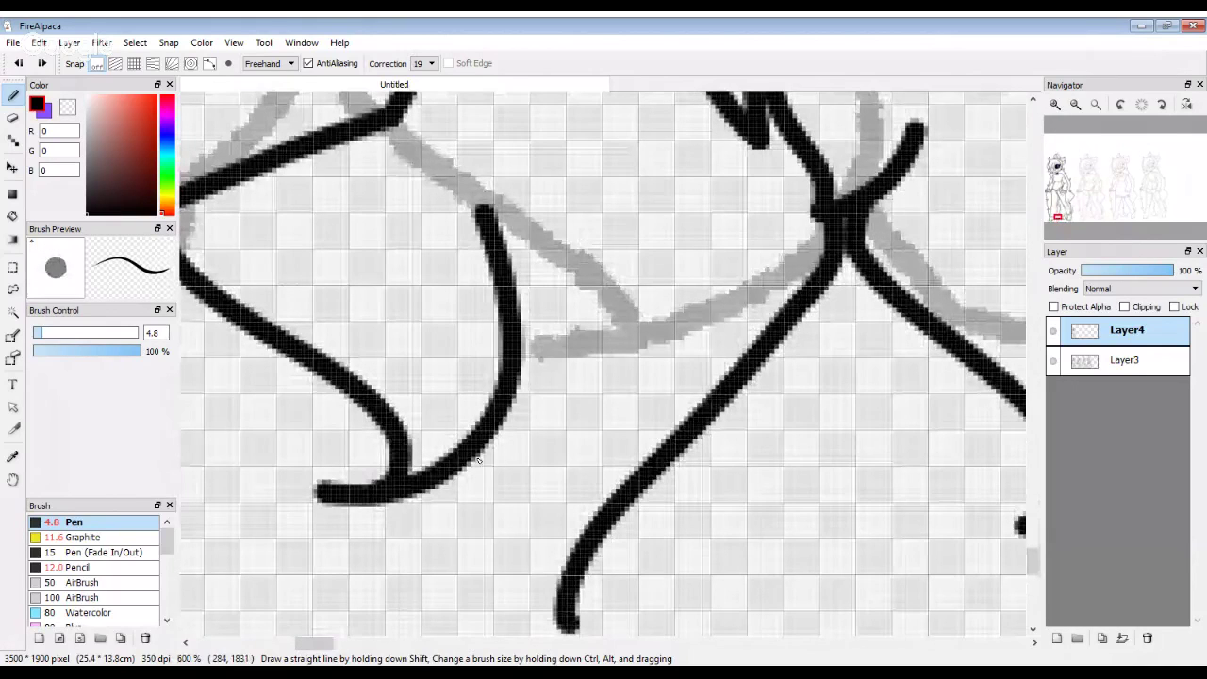
mouse_move(464, 453)
mouse_down()
mouse_move(547, 592)
mouse_move(564, 623)
mouse_up()
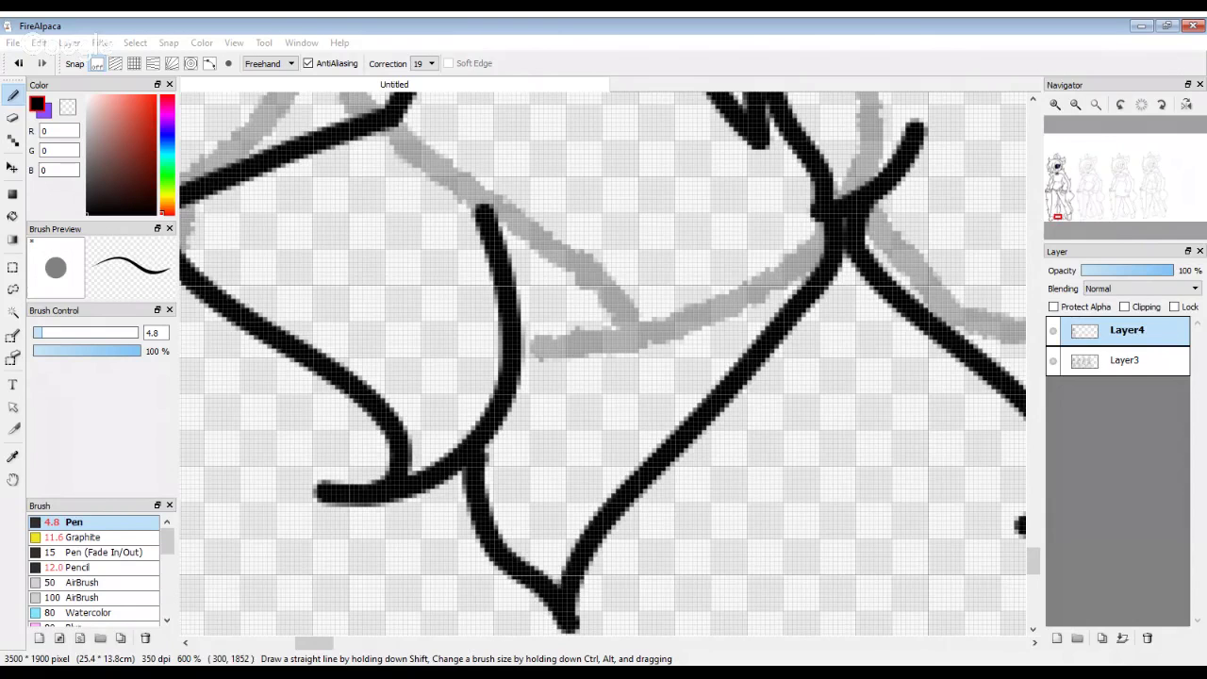
Step: Ink the short hooked end of the fold line on the first figure's left-hand trouser leg
scroll(560, 511, down, 2)
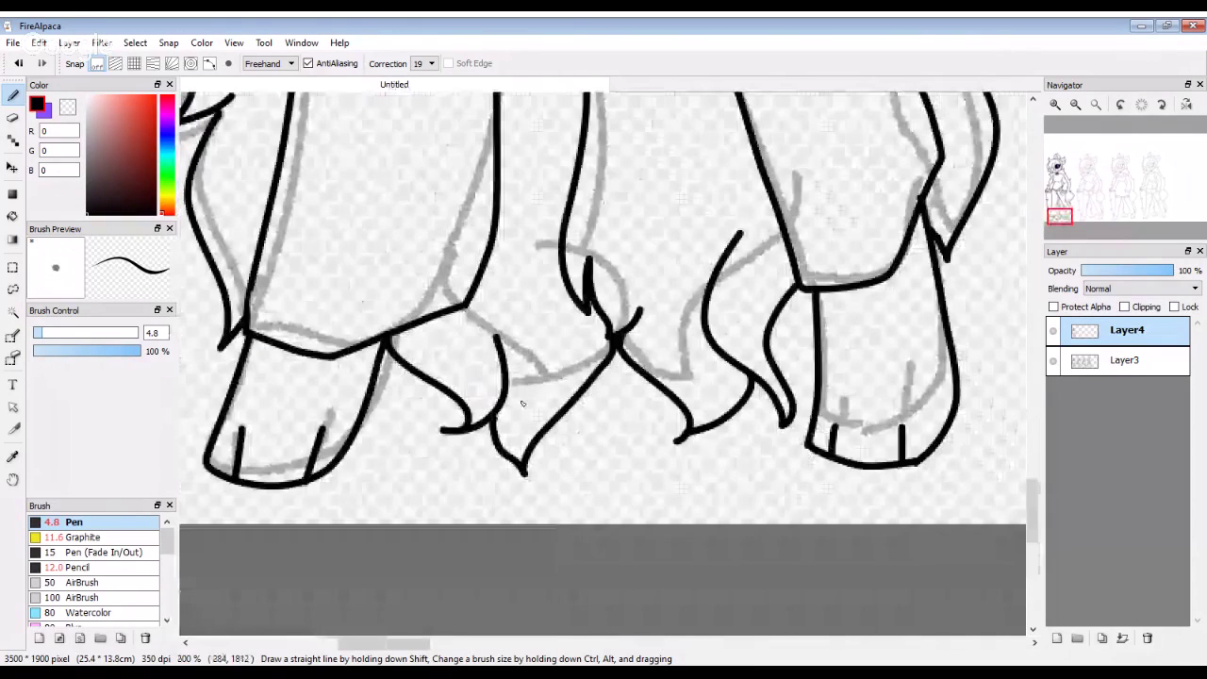
scroll(444, 331, down, 1)
scroll(660, 485, up, 2)
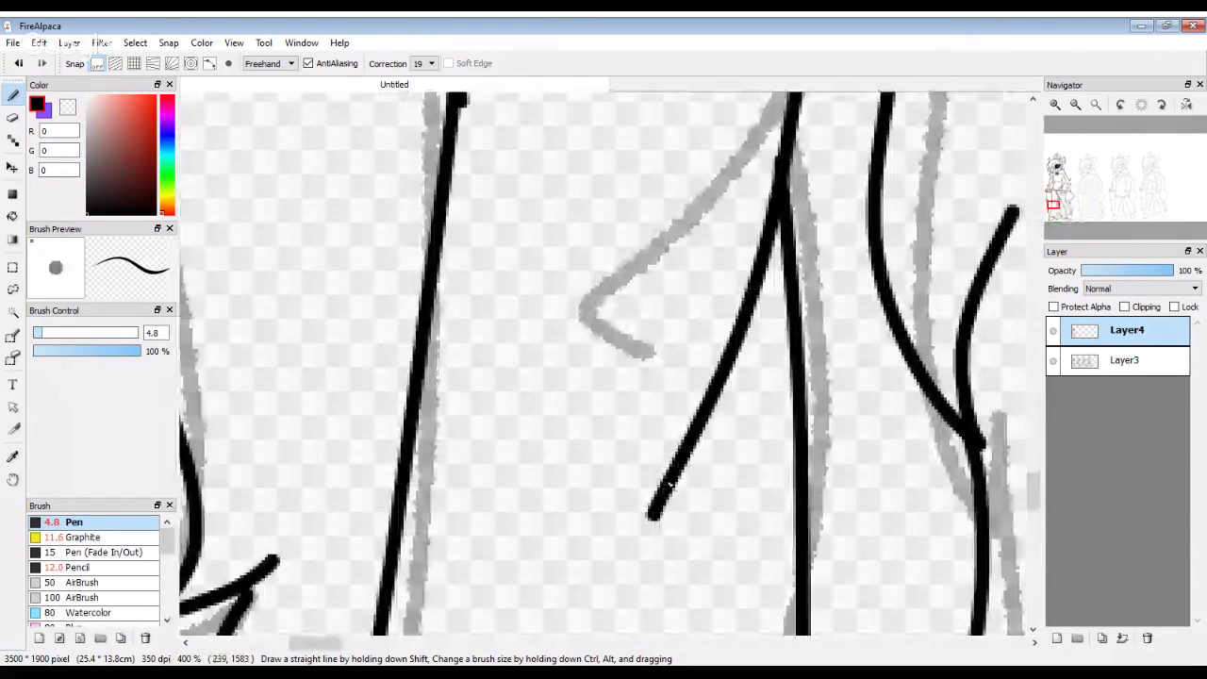
drag(651, 517, 728, 461)
scroll(550, 439, down, 5)
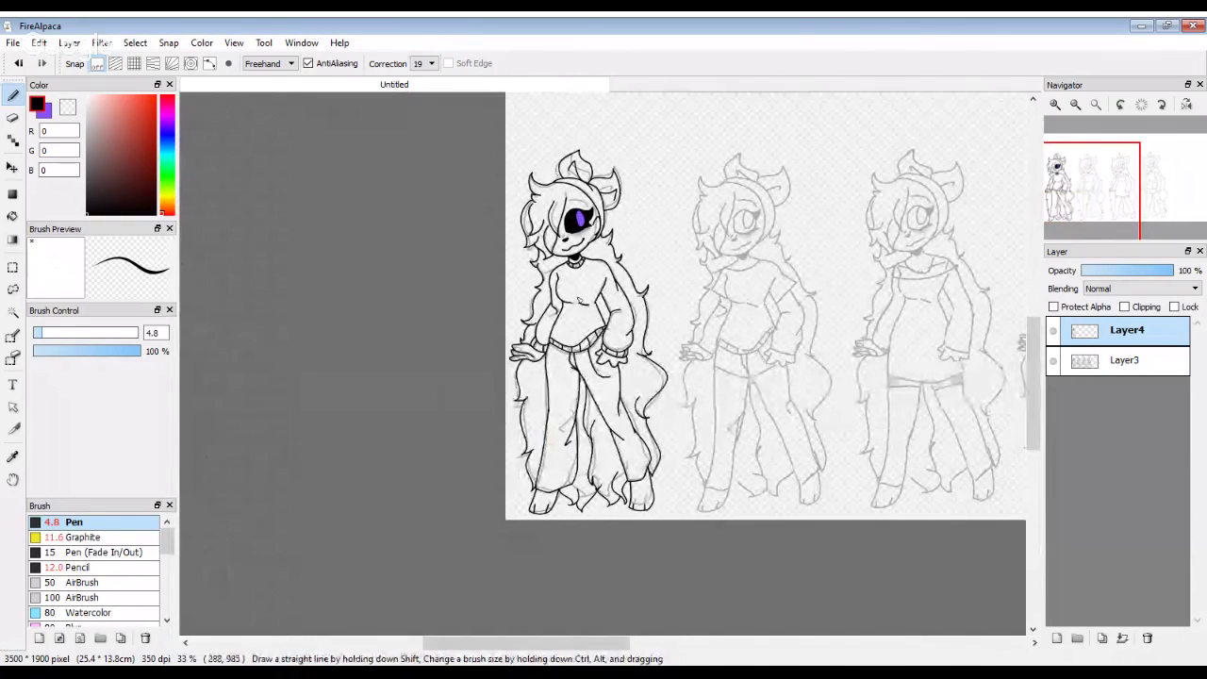
Step: Ink the curved line above the first figure's eye and thicken its inner end
scroll(574, 247, up, 3)
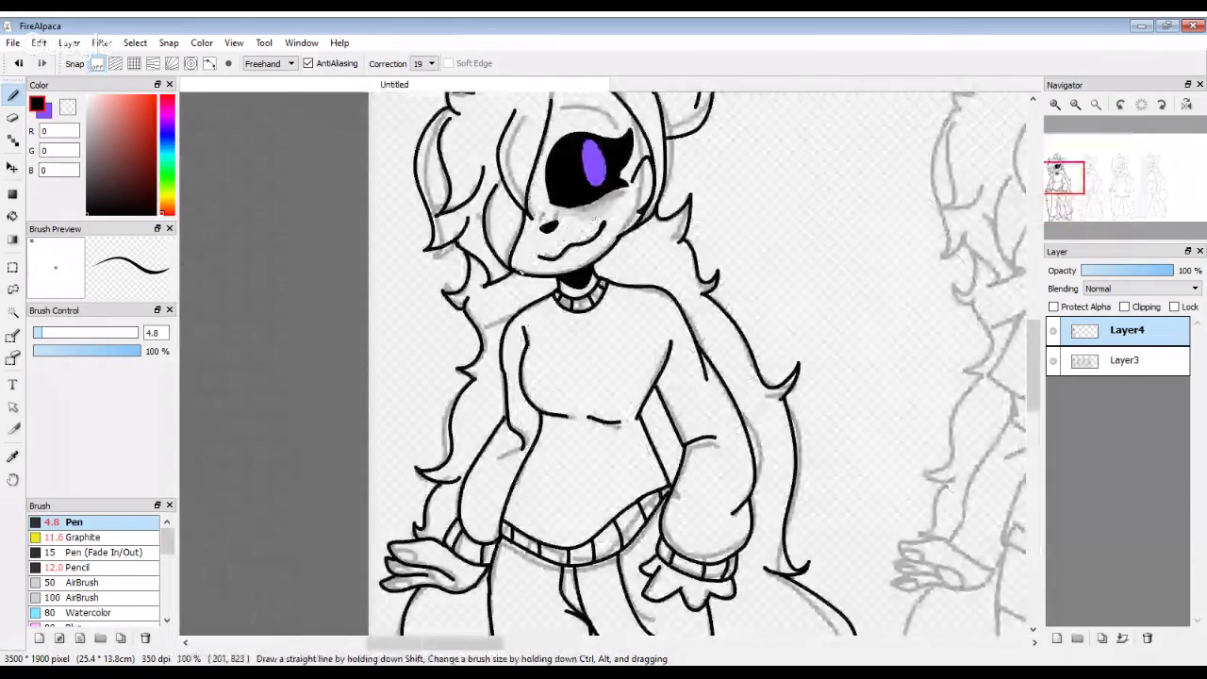
scroll(580, 127, down, 1)
scroll(580, 127, up, 5)
mouse_move(442, 253)
mouse_down()
mouse_move(486, 219)
mouse_move(811, 241)
mouse_move(836, 262)
mouse_up()
mouse_move(459, 228)
mouse_down()
mouse_move(451, 286)
mouse_move(555, 196)
mouse_move(461, 270)
mouse_move(564, 208)
mouse_move(707, 178)
mouse_up()
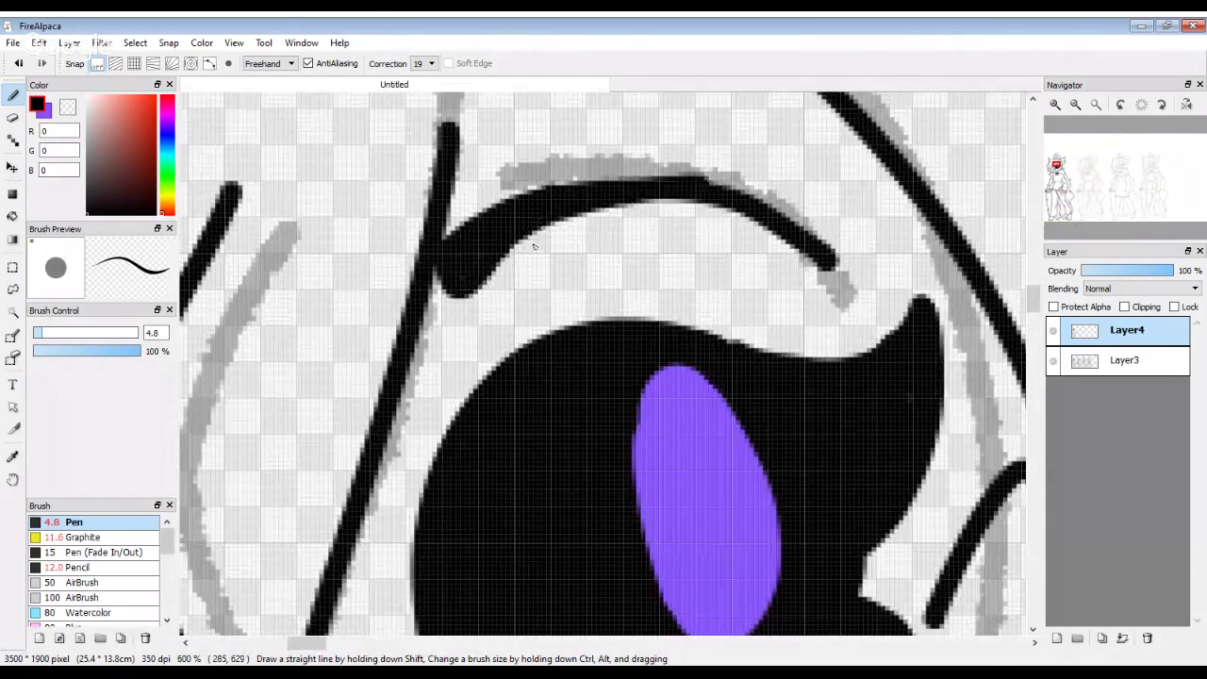
scroll(534, 248, down, 6)
Step: Ink the two short marks above the first figure's nose
scroll(580, 247, up, 5)
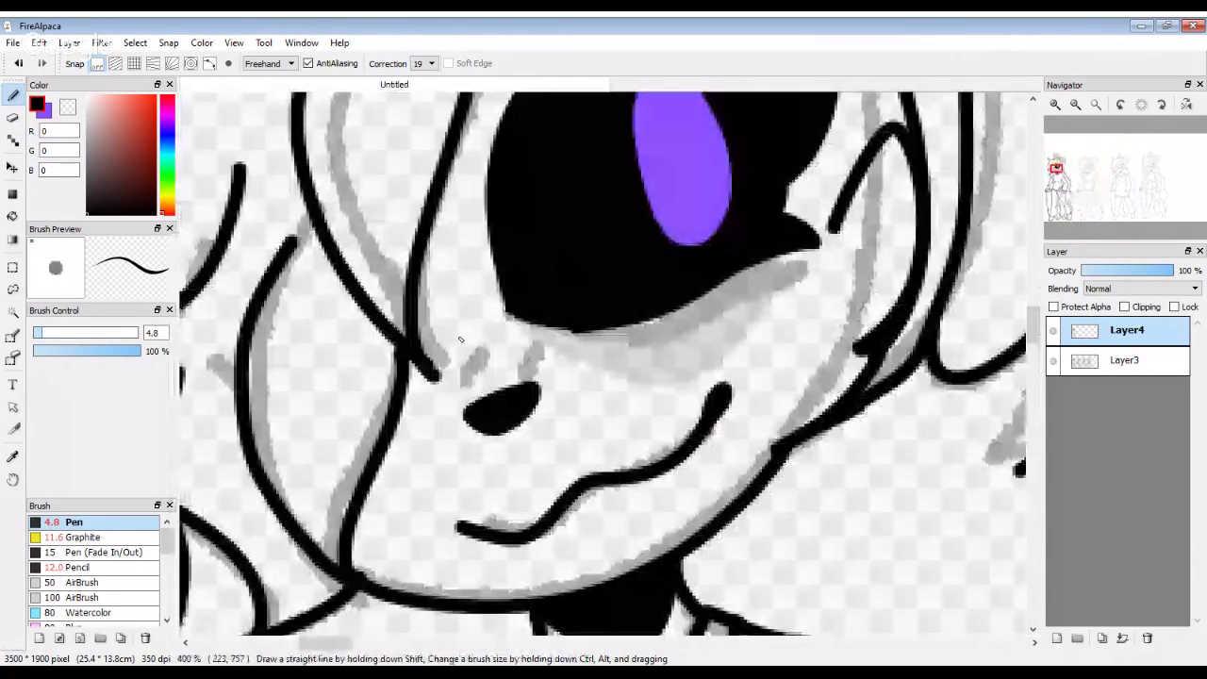
scroll(624, 290, down, 2)
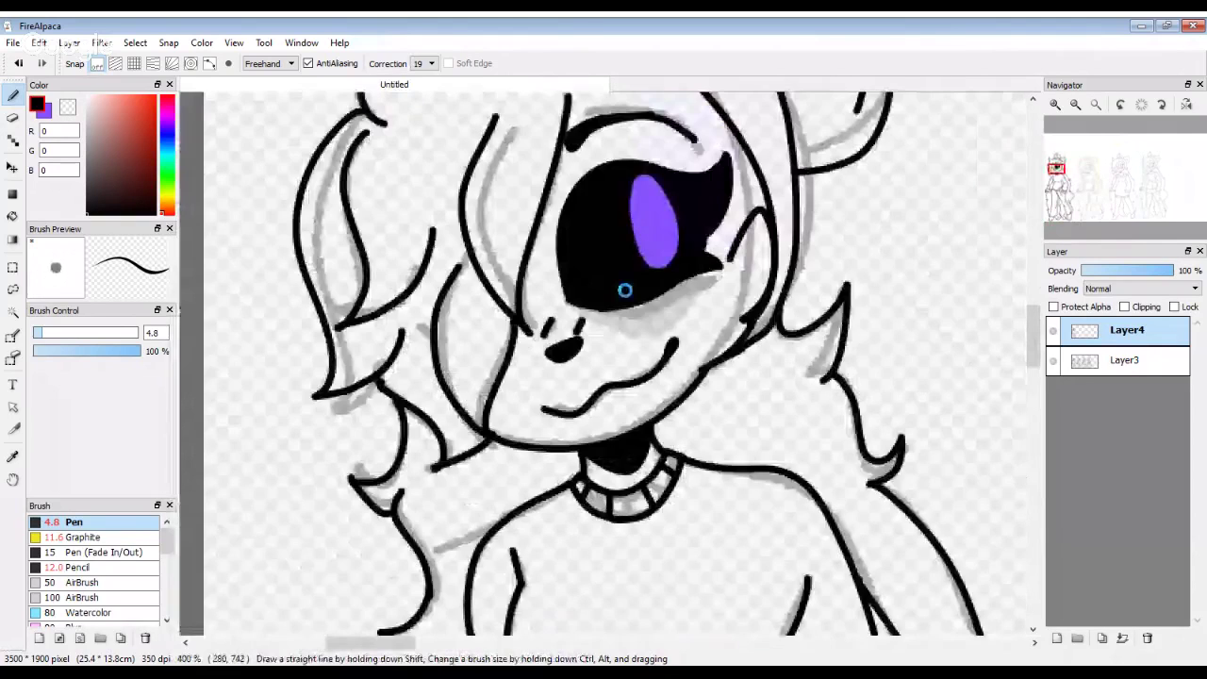
scroll(624, 291, down, 8)
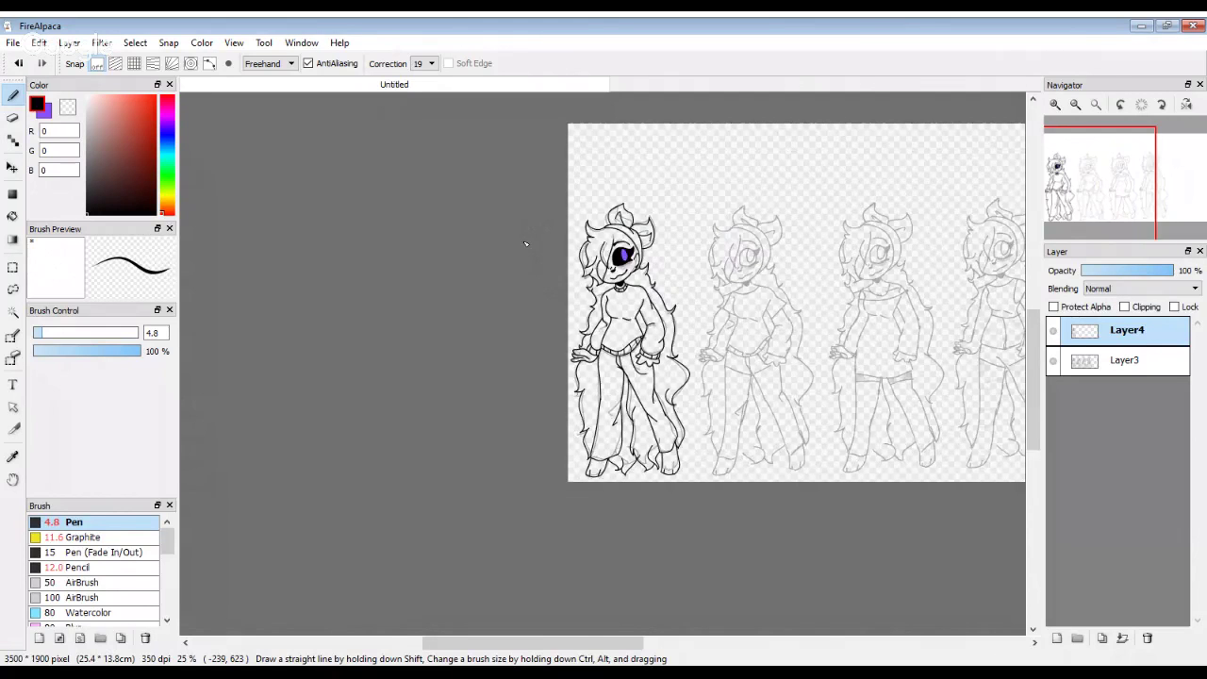
Step: Examine the first figure's line art at several magnifications
key(ctrl+plus)
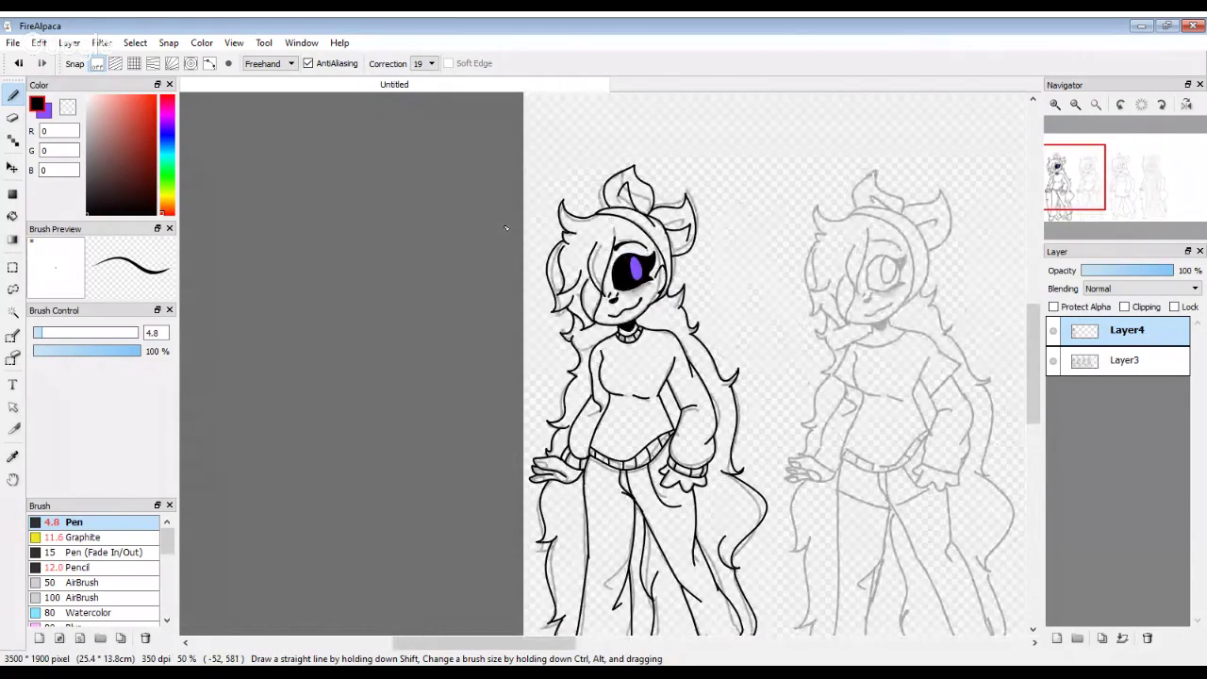
key(ctrl+minus)
key(ctrl+minus)
key(ctrl+plus)
key(ctrl+plus)
key(ctrl+plus)
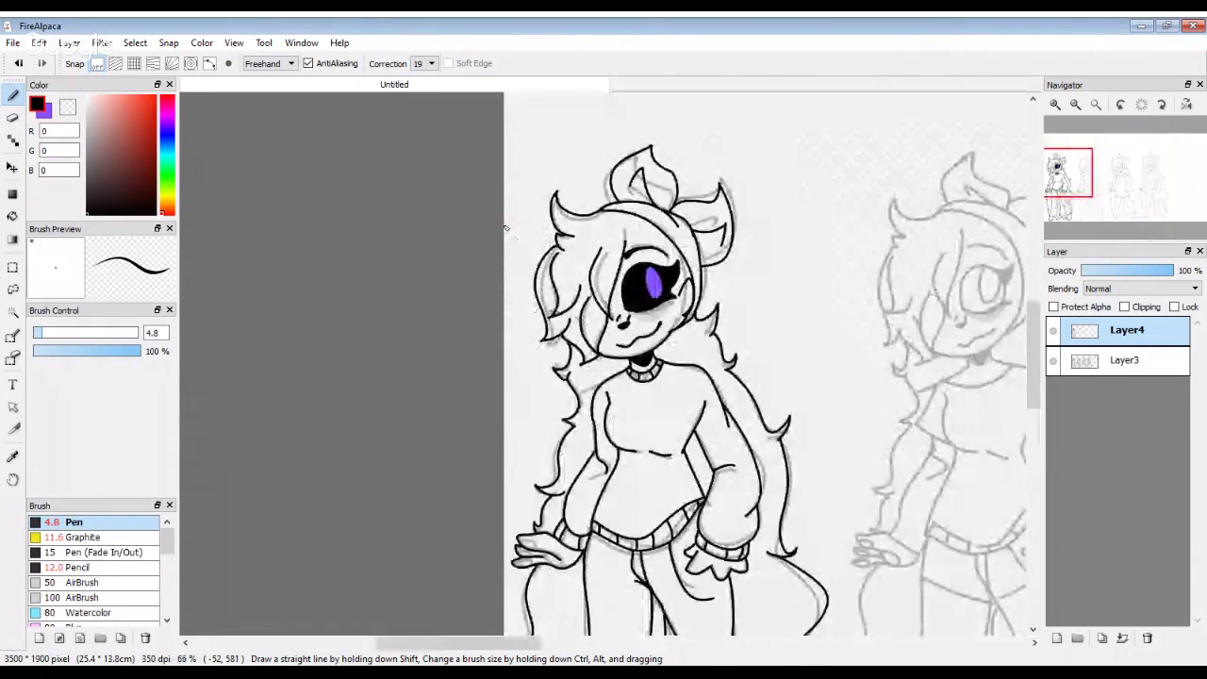
key(ctrl+minus)
key(ctrl+minus)
key(ctrl+minus)
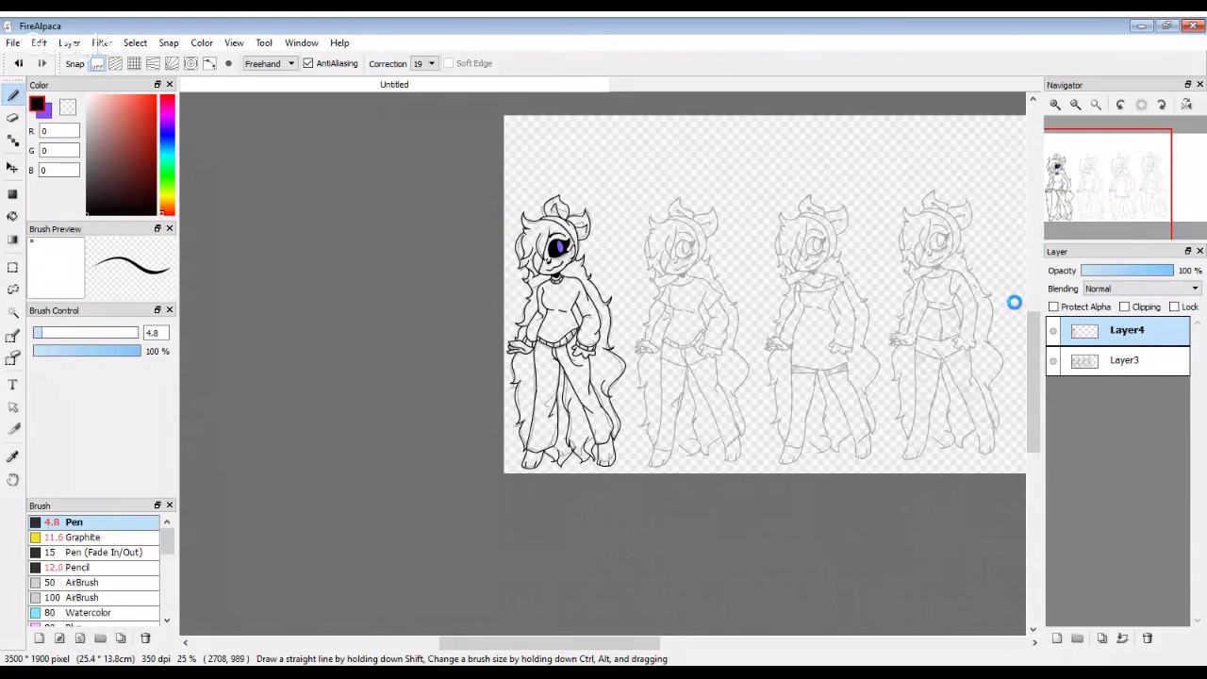
Step: Ink the chin and jaw line of the second figure over its sketch
click(1151, 641)
scroll(650, 302, up, 2)
scroll(670, 253, up, 2)
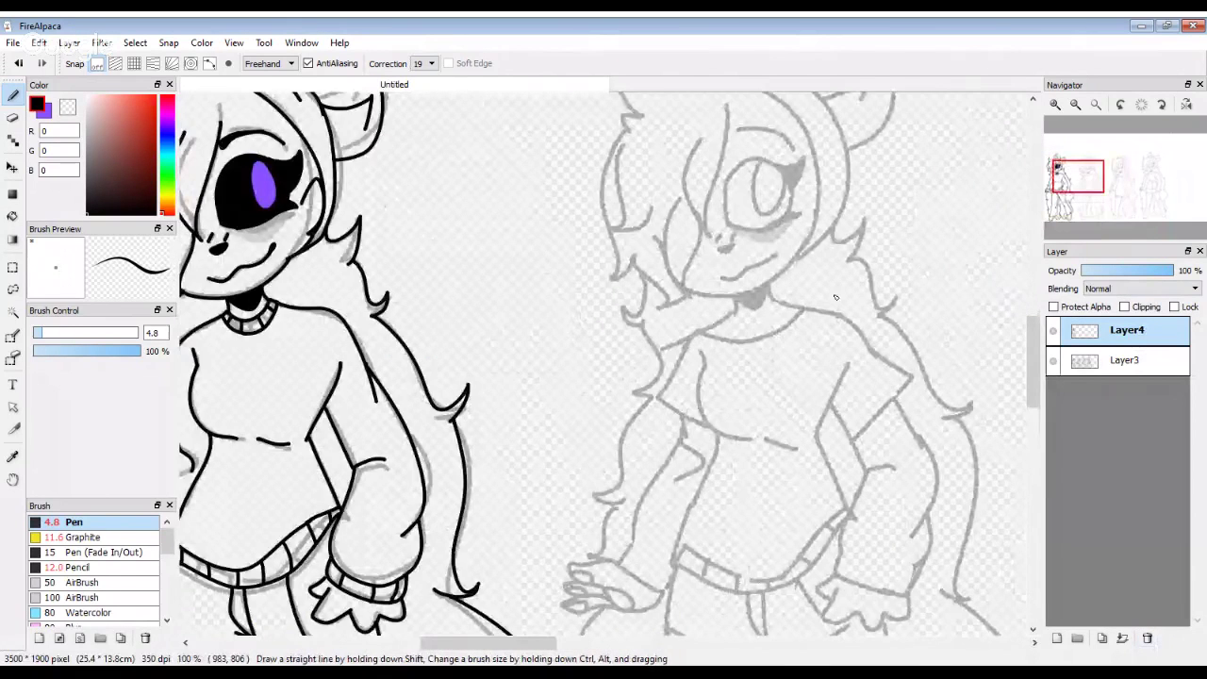
scroll(835, 298, up, 5)
drag(399, 388, 1025, 276)
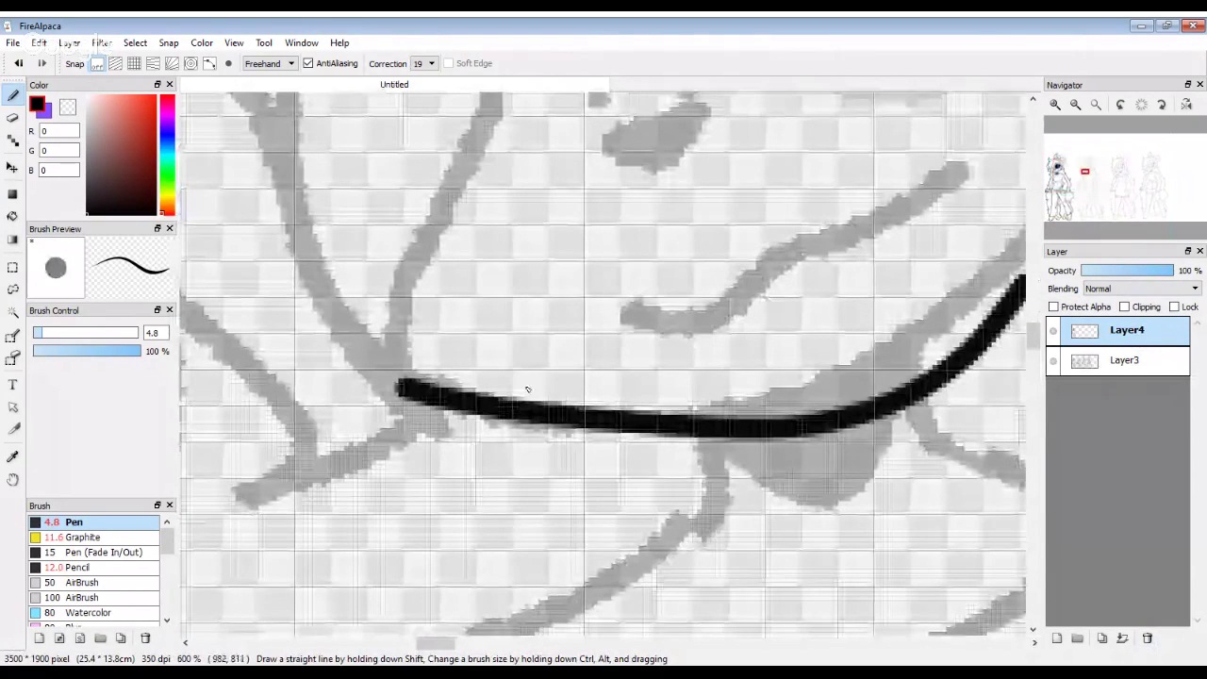
Step: Redraw the second figure's chin and lower jaw line in black over its sketch
key(ctrl+z)
scroll(312, 552, down, 1)
drag(312, 552, 768, 423)
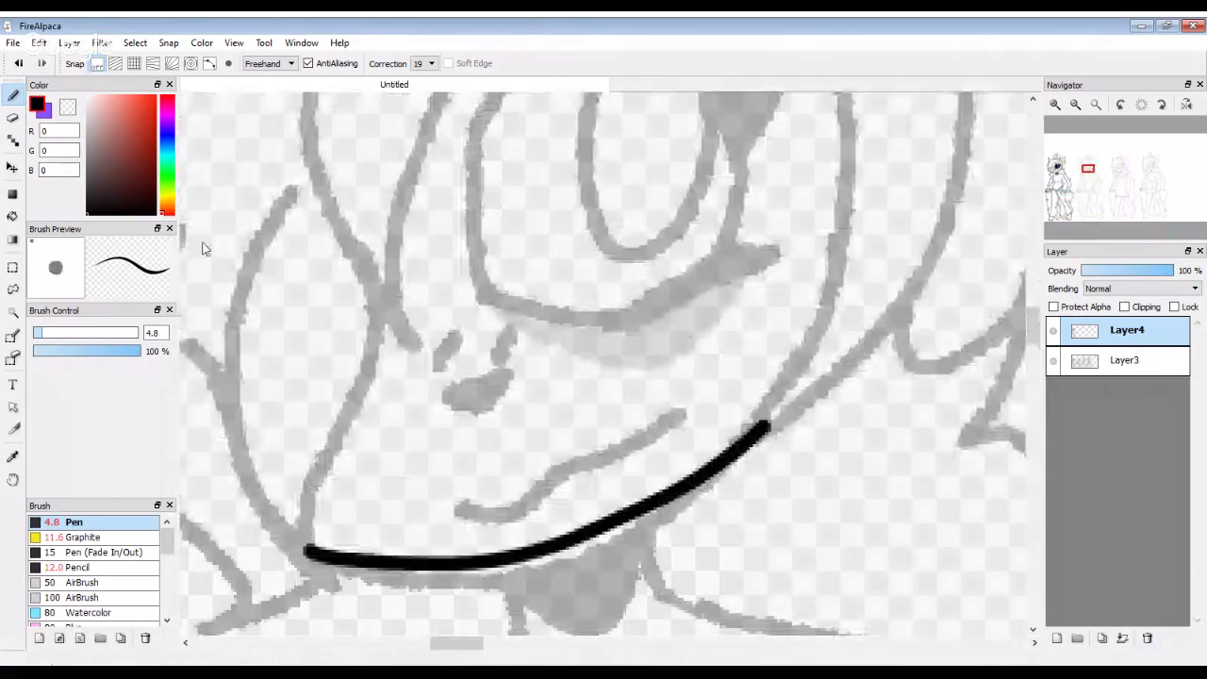
scroll(678, 453, down, 2)
key(ctrl+z)
scroll(678, 454, up, 2)
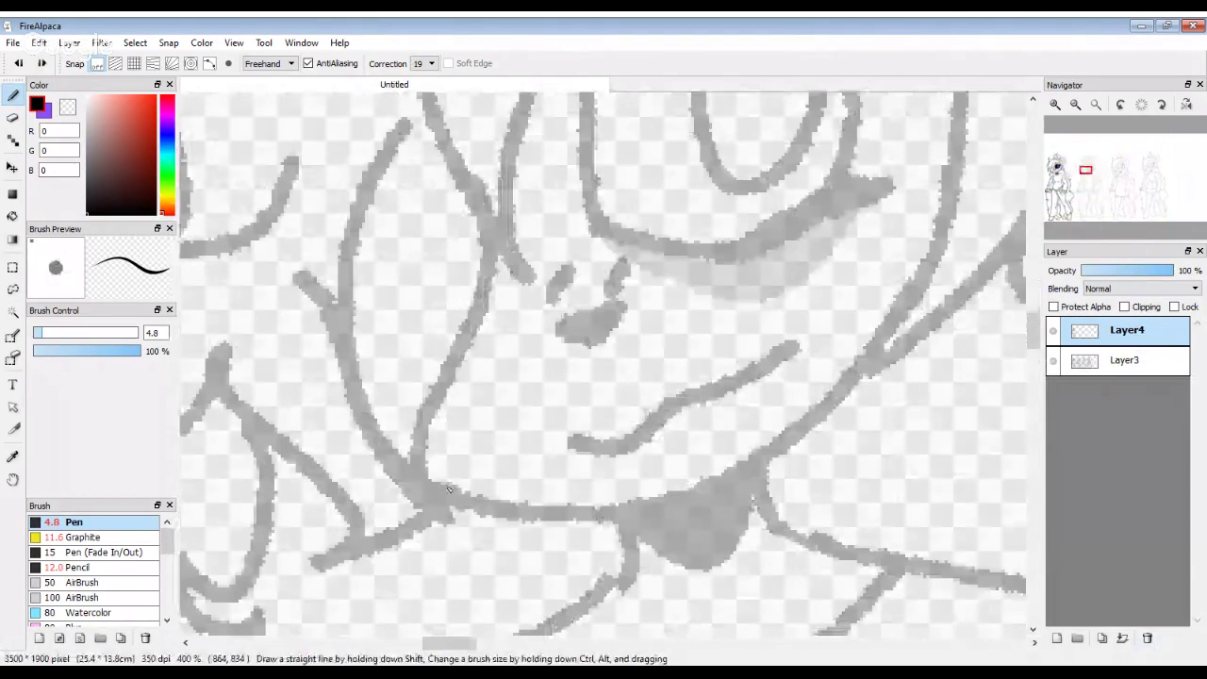
mouse_move(426, 486)
mouse_down()
mouse_move(753, 457)
mouse_move(908, 359)
mouse_up()
scroll(638, 445, down, 2)
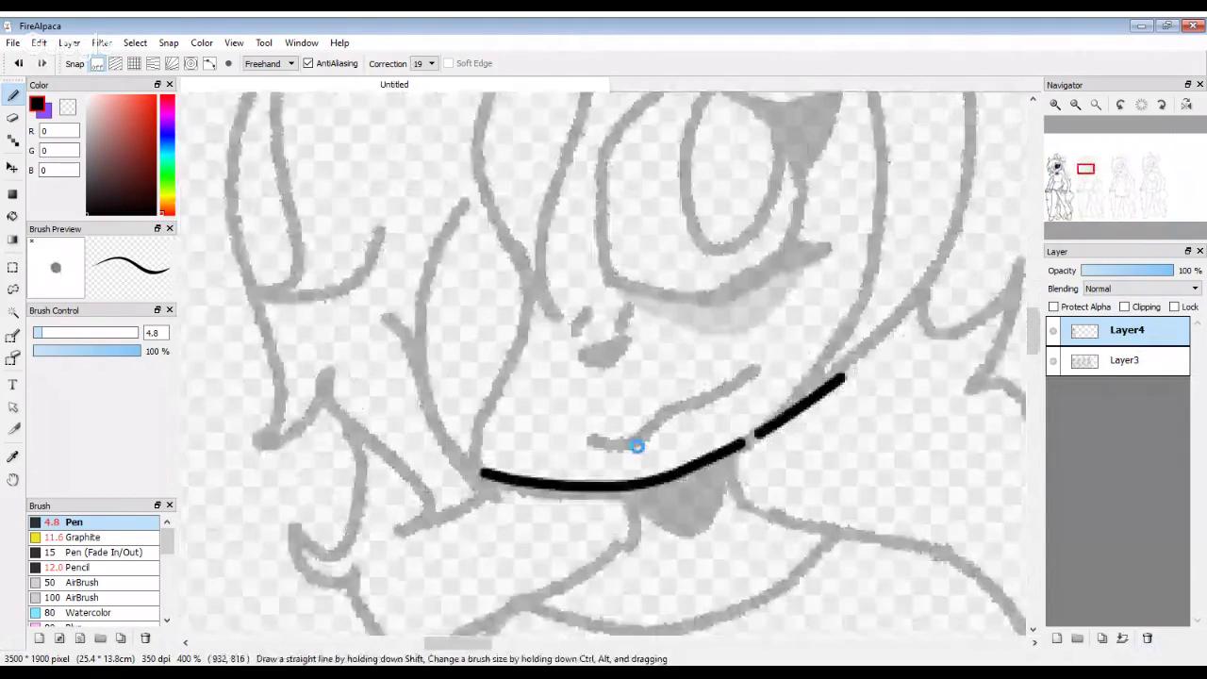
Step: Extend the second figure's jaw line up to the cheek, redrawing the connecting stroke
scroll(647, 474, up, 5)
drag(647, 474, 947, 253)
key(ctrl+z)
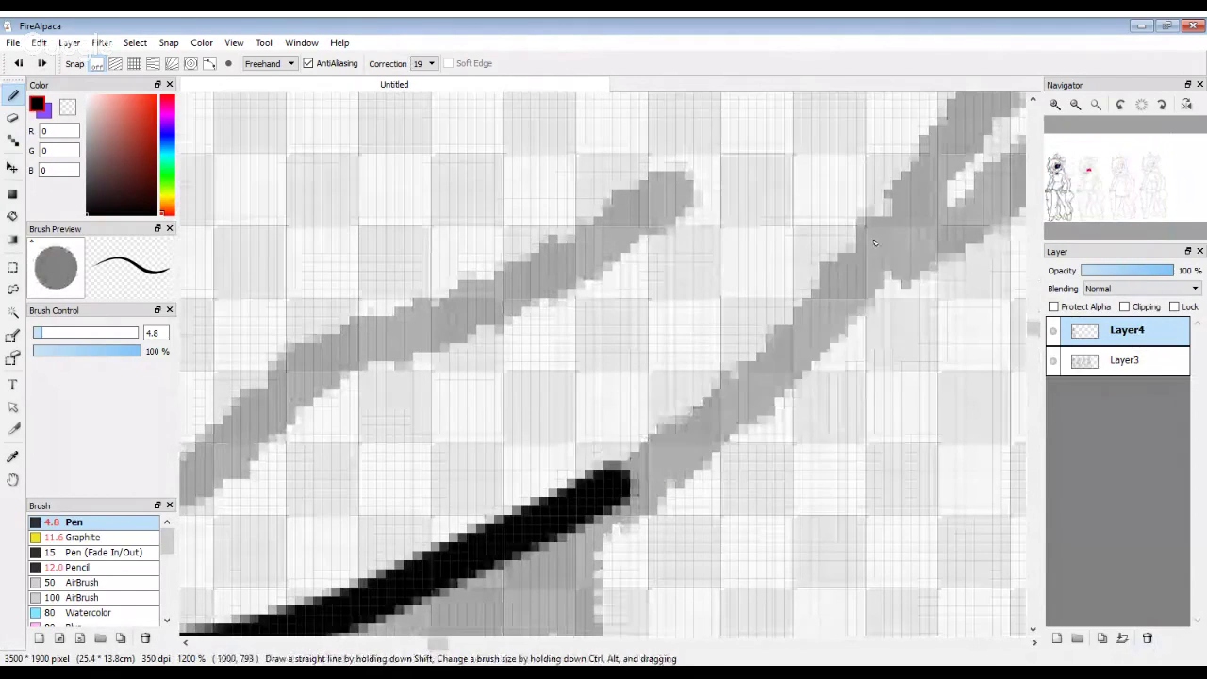
drag(619, 485, 904, 215)
scroll(741, 377, down, 2)
scroll(587, 415, up, 1)
Step: Outline the pointed neck shadow under the second figure's chin, redrawing it until it joins the jaw line
mouse_move(587, 415)
mouse_down()
mouse_move(729, 512)
mouse_move(832, 467)
mouse_move(884, 360)
mouse_move(901, 226)
mouse_up()
key(ctrl+z)
mouse_move(878, 347)
mouse_down()
mouse_move(630, 503)
mouse_move(570, 412)
mouse_move(779, 551)
mouse_move(867, 434)
mouse_move(870, 251)
mouse_up()
key(ctrl+z)
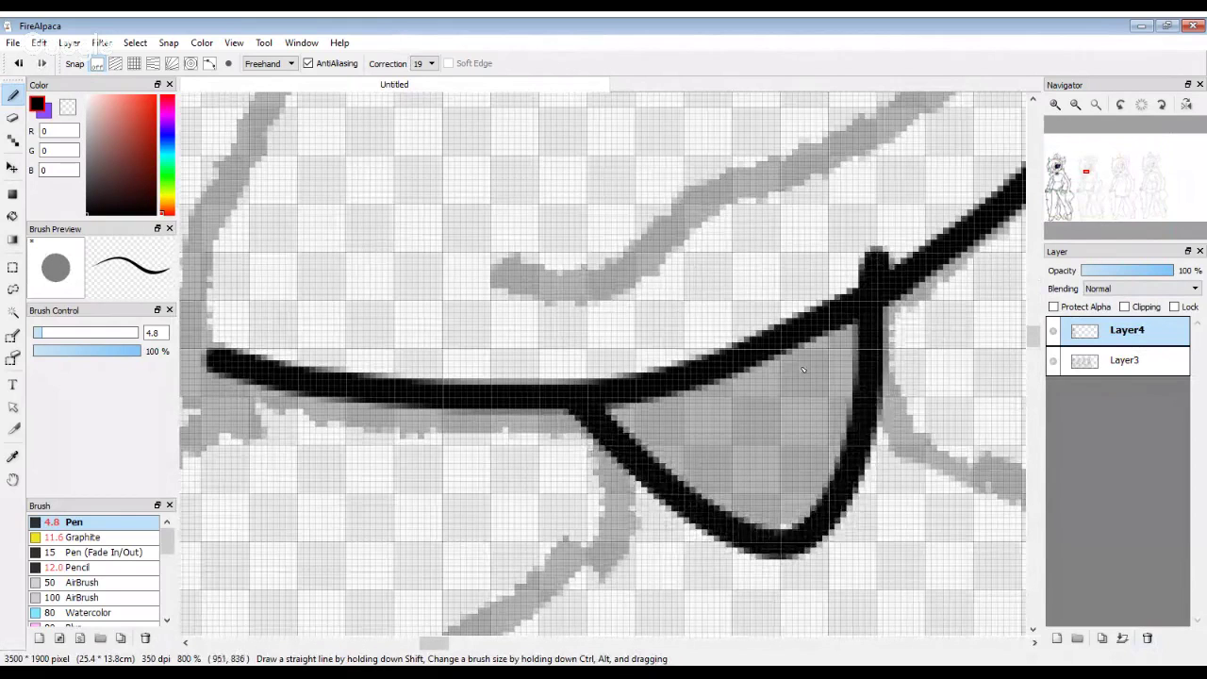
key(ctrl+z)
mouse_move(557, 404)
mouse_down()
mouse_move(722, 530)
mouse_move(800, 489)
mouse_move(866, 270)
mouse_up()
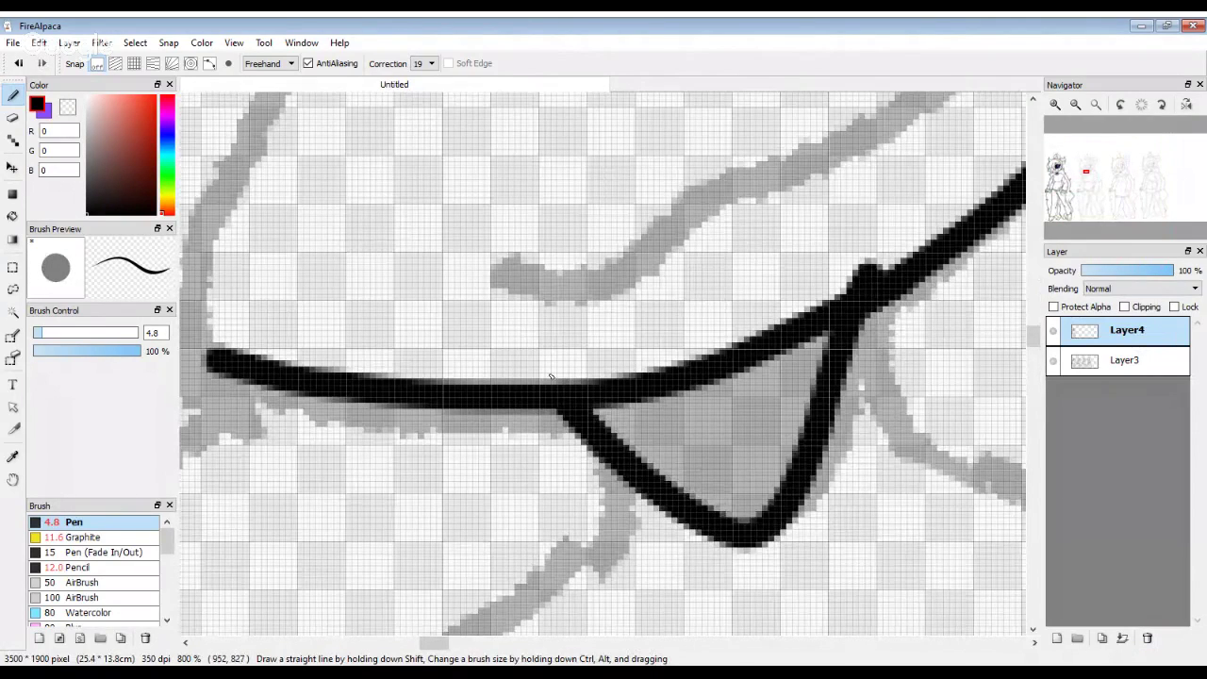
key(ctrl+z)
mouse_move(559, 408)
mouse_down()
mouse_move(706, 534)
mouse_move(799, 494)
mouse_move(887, 285)
mouse_up()
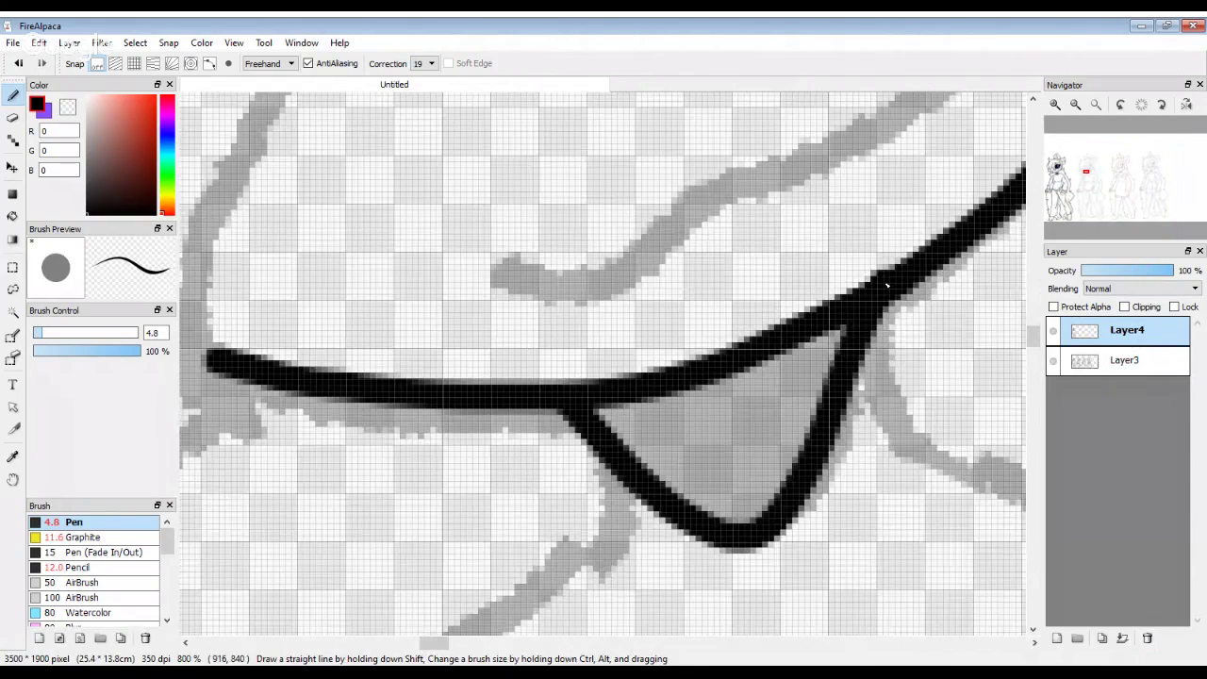
Step: Fill the neck shadow under the second figure's chin with solid black pen strokes
scroll(699, 392, down, 1)
scroll(698, 391, down, 1)
scroll(698, 391, up, 2)
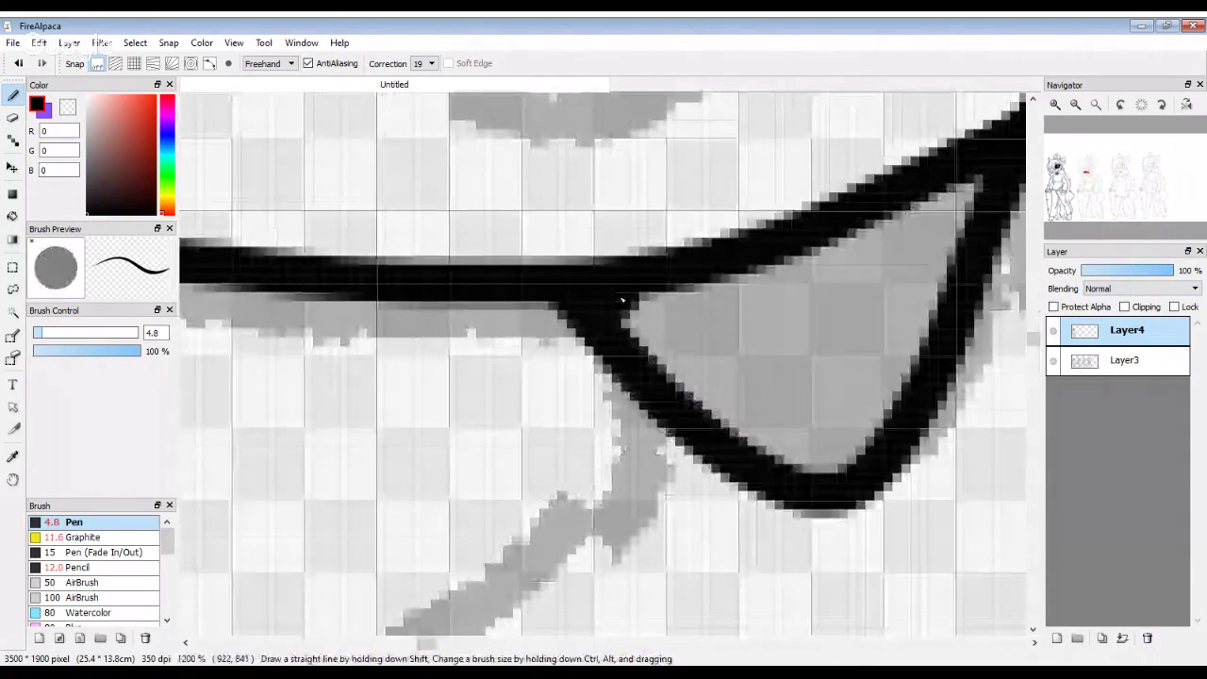
mouse_move(765, 275)
mouse_down()
mouse_move(627, 323)
mouse_move(766, 423)
mouse_move(885, 443)
mouse_move(918, 331)
mouse_move(977, 205)
mouse_move(665, 322)
mouse_move(682, 337)
mouse_move(905, 282)
mouse_move(850, 294)
mouse_move(864, 278)
mouse_move(881, 298)
mouse_move(853, 444)
mouse_move(930, 298)
mouse_move(841, 437)
mouse_up()
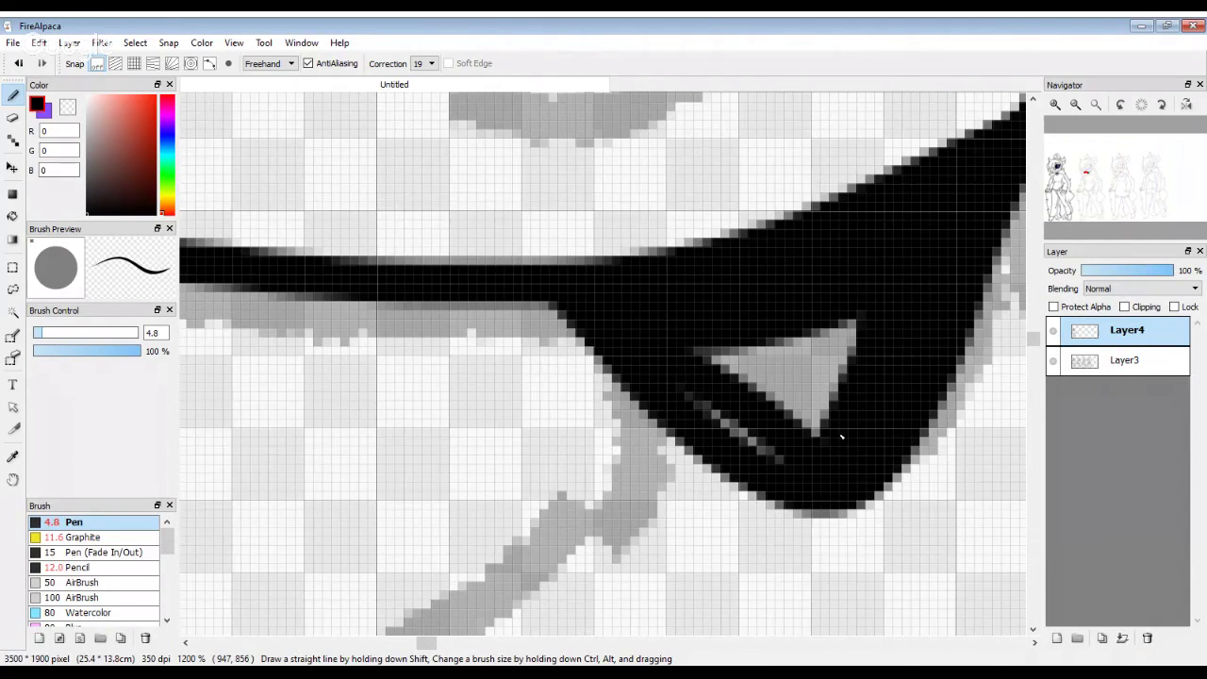
drag(698, 396, 783, 462)
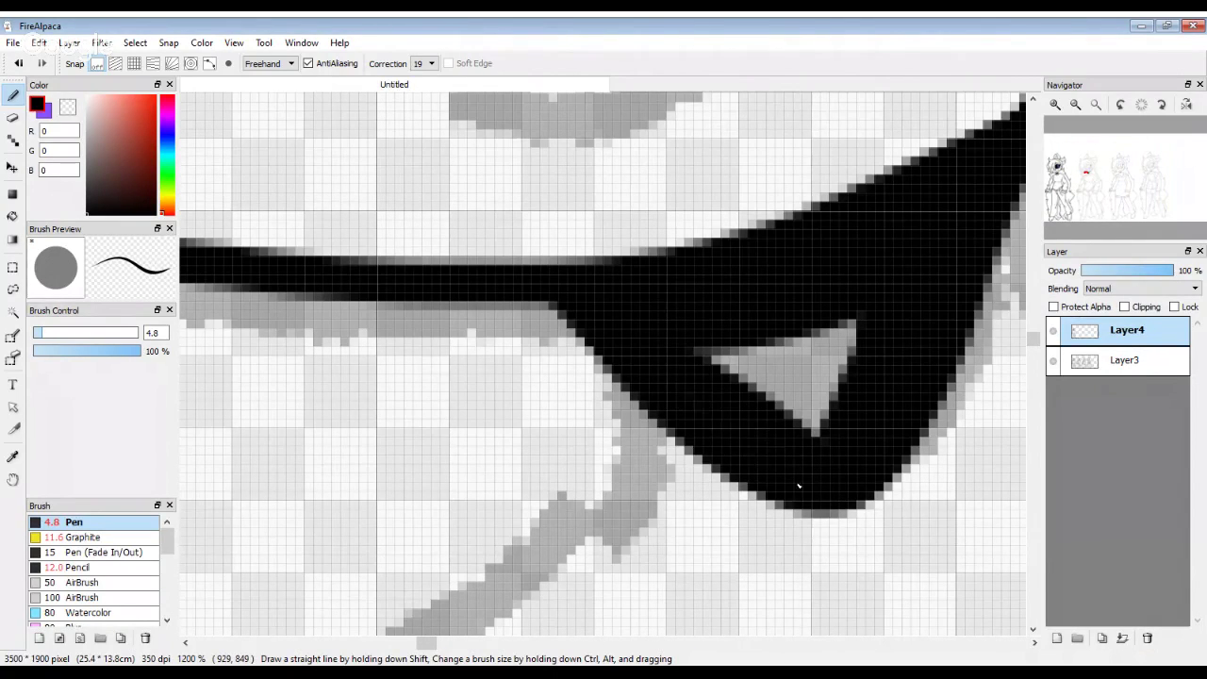
drag(698, 351, 990, 332)
scroll(717, 390, down, 3)
scroll(717, 391, up, 1)
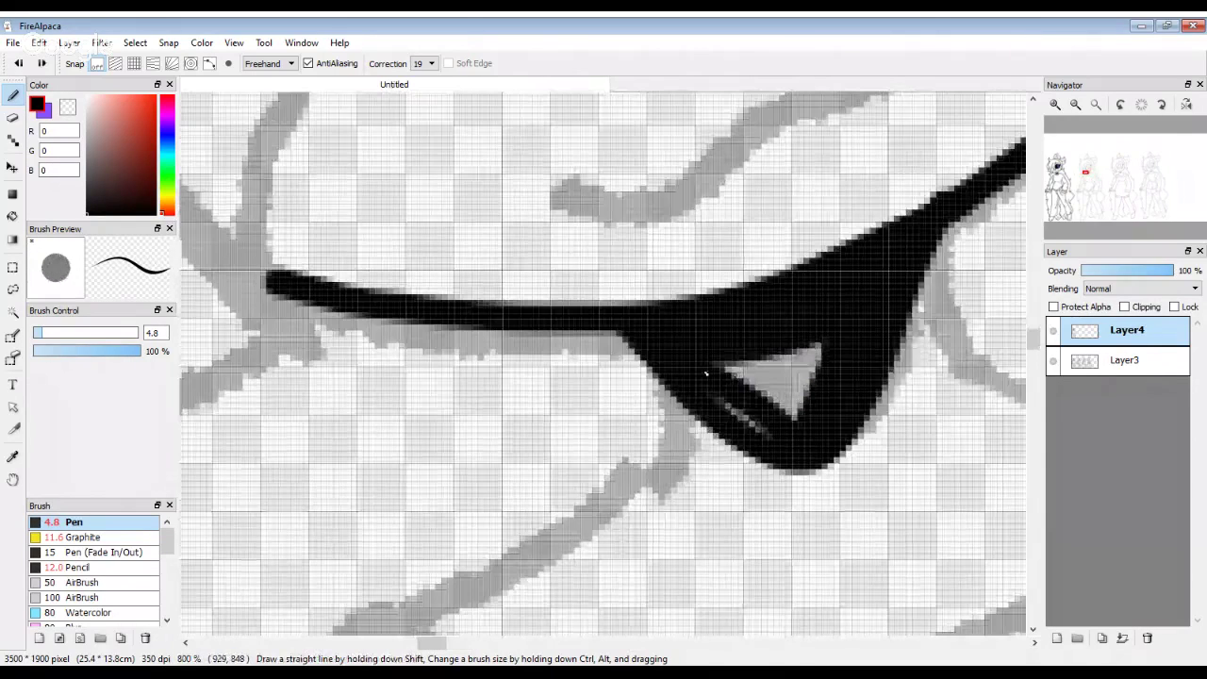
mouse_move(717, 406)
mouse_down()
mouse_move(755, 388)
mouse_move(788, 427)
mouse_move(745, 365)
mouse_move(833, 380)
mouse_up()
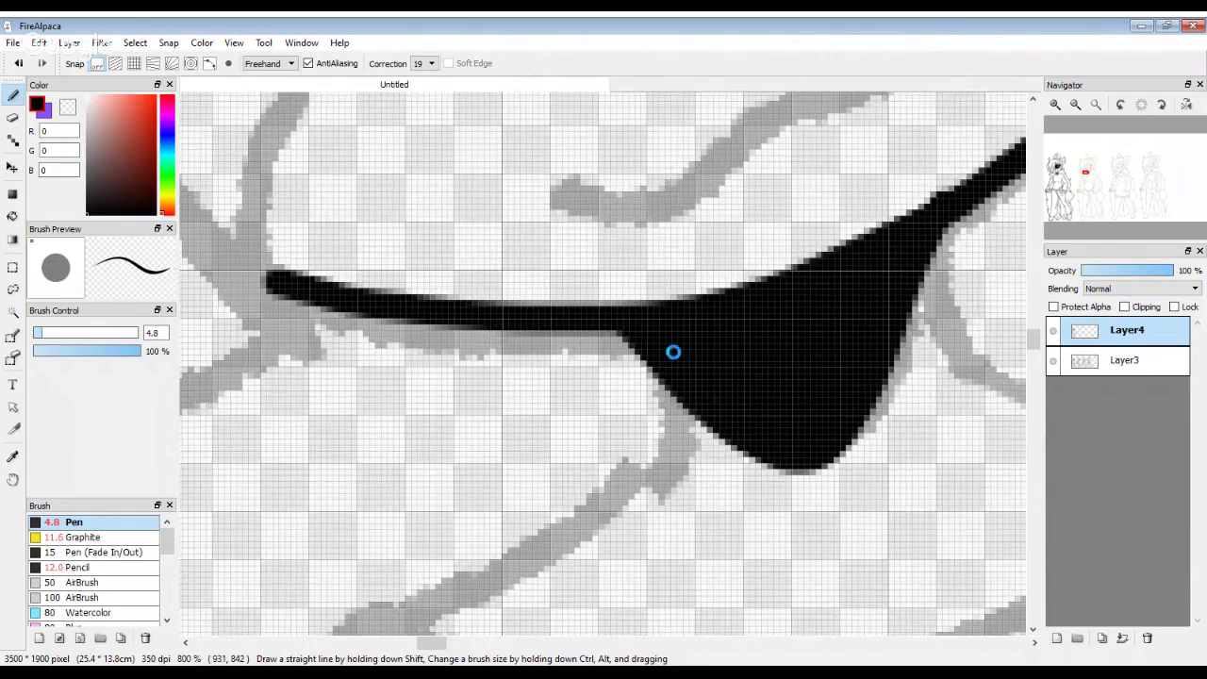
Step: Ink both sides of the second figure's neck from the shadow down to the ends of the shirt's neckline
scroll(673, 350, down, 2)
scroll(671, 410, up, 2)
mouse_move(674, 229)
mouse_down()
mouse_move(698, 362)
mouse_move(448, 488)
mouse_up()
scroll(652, 375, down, 2)
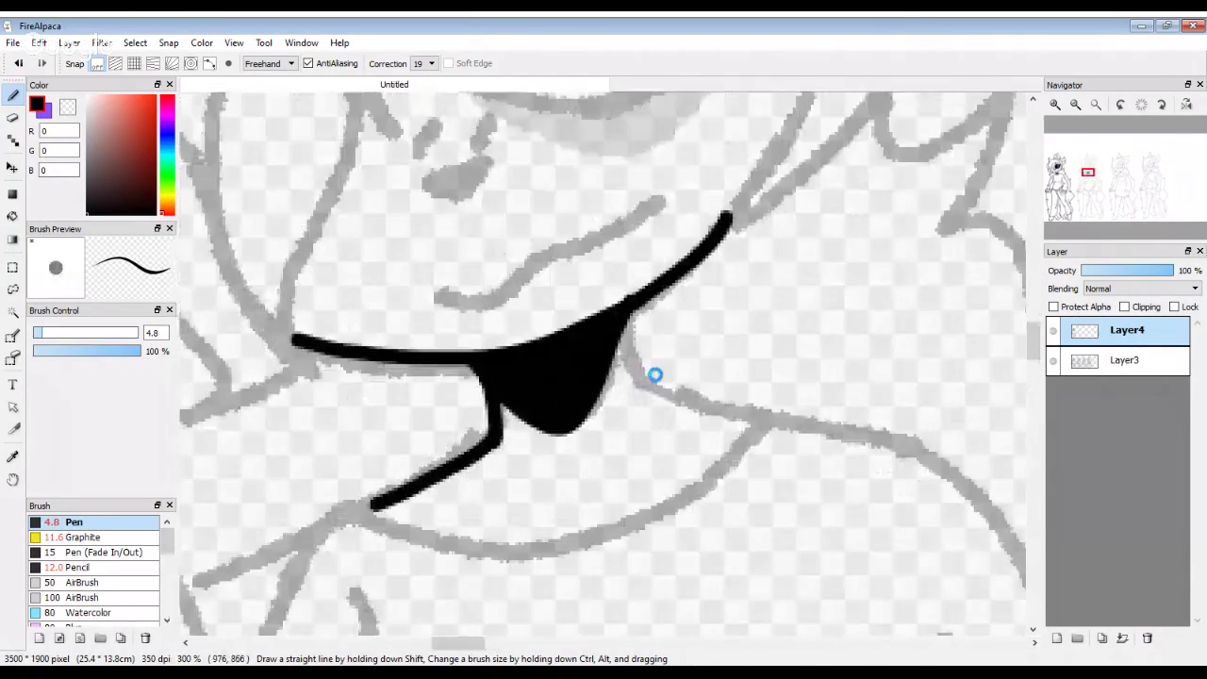
scroll(704, 395, up, 2)
drag(705, 394, 809, 420)
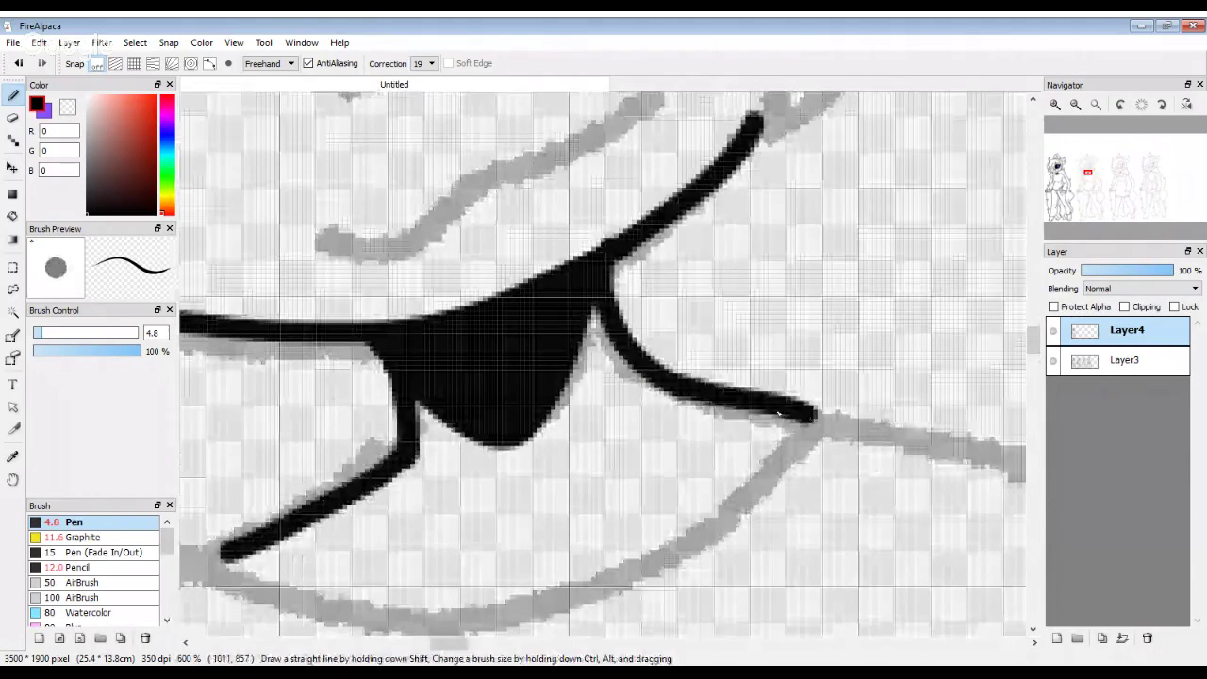
Step: Ink the curved neckline of the second figure's shirt, starting from the lower left end of the neck line
scroll(687, 424, down, 5)
scroll(686, 425, up, 2)
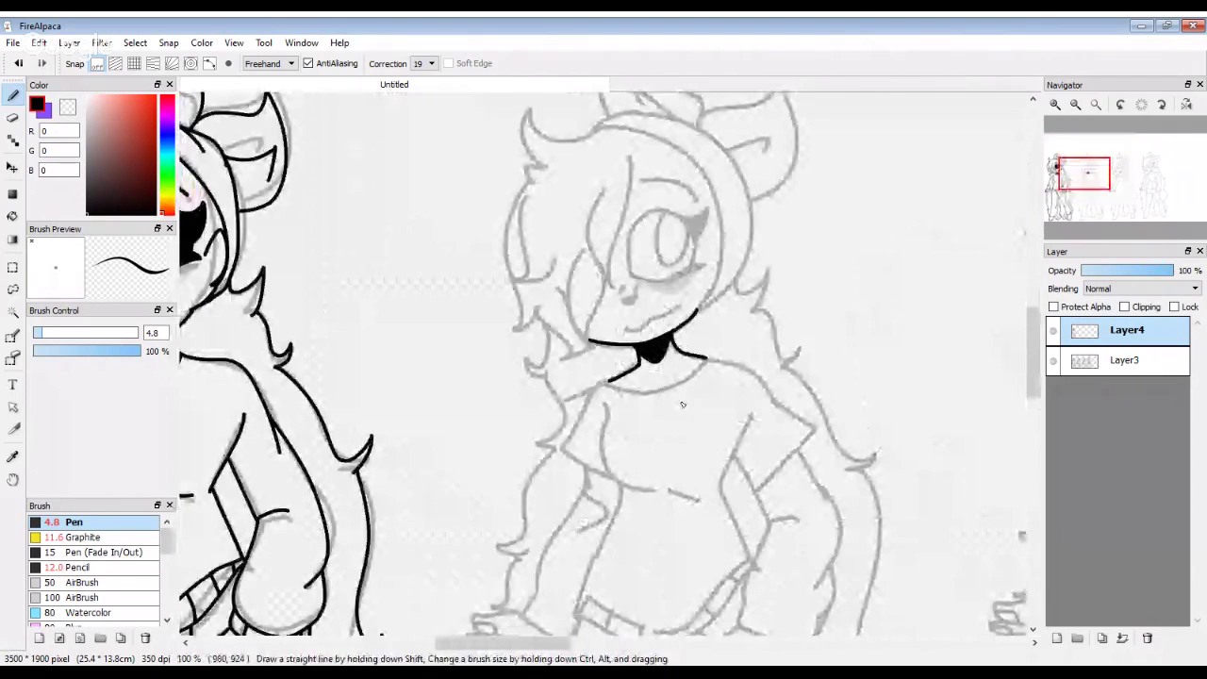
scroll(604, 324, up, 2)
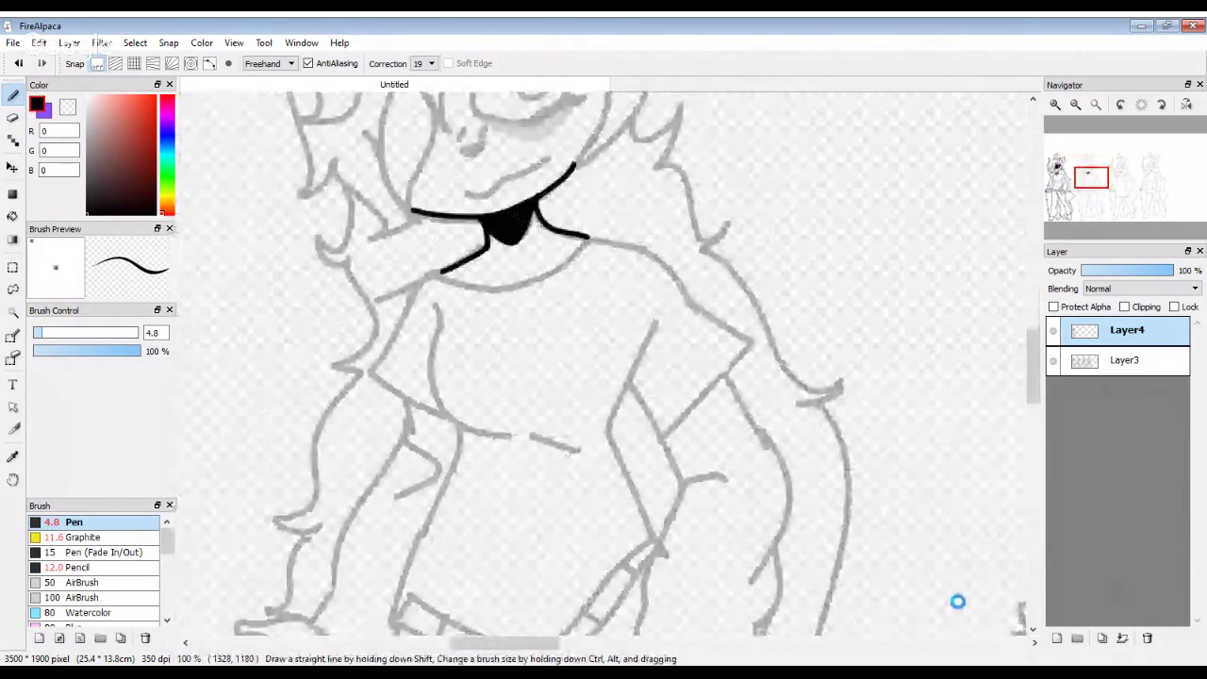
scroll(426, 216, down, 2)
scroll(426, 216, up, 5)
mouse_move(405, 104)
mouse_down()
mouse_move(459, 337)
mouse_move(849, 377)
mouse_up()
scroll(521, 303, down, 3)
scroll(521, 303, up, 1)
key(ctrl+z)
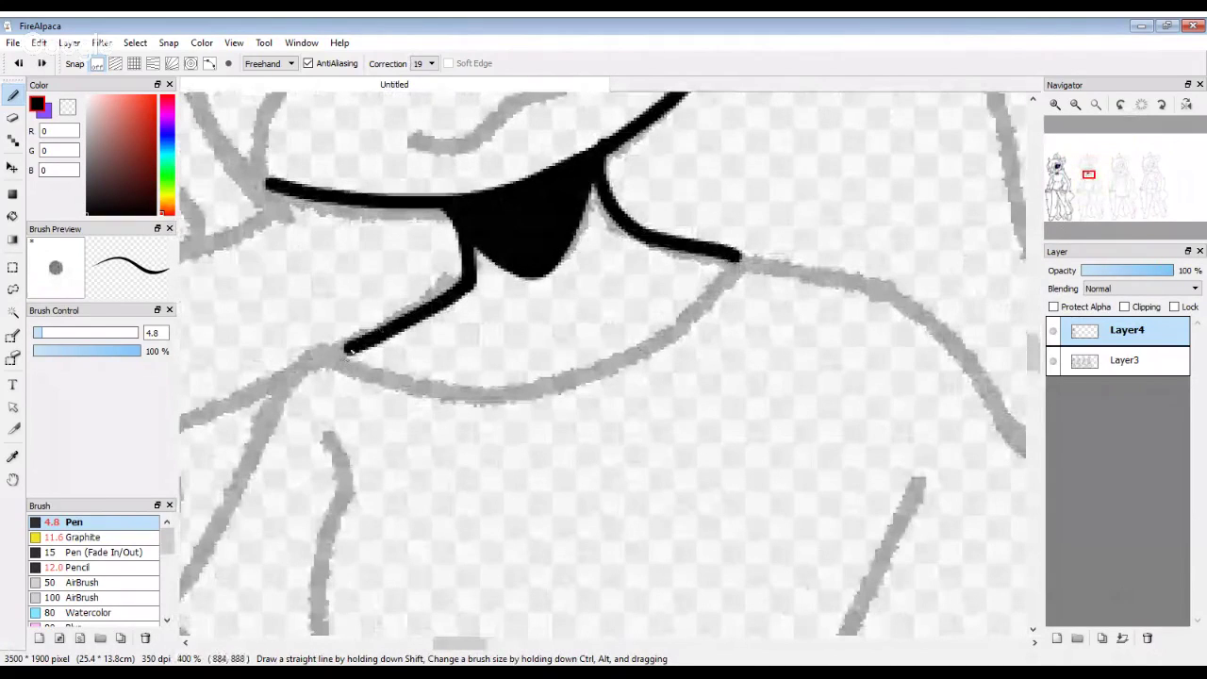
mouse_move(346, 345)
mouse_down()
mouse_move(556, 379)
mouse_move(760, 280)
mouse_move(736, 265)
mouse_move(614, 396)
mouse_move(475, 399)
mouse_move(349, 353)
mouse_move(421, 390)
mouse_move(556, 392)
mouse_move(680, 313)
mouse_up()
key(ctrl+z)
key(ctrl+z)
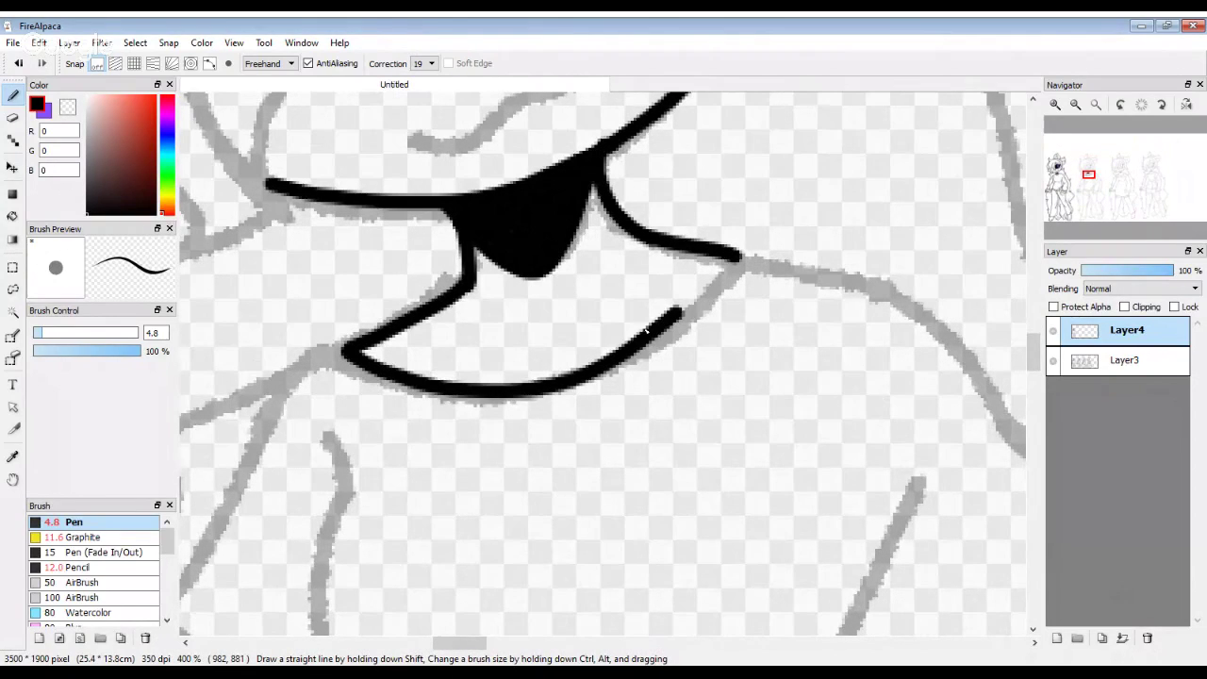
Step: Close the shirt's neckline by joining its curve to the end of the right neck line
scroll(745, 257, up, 2)
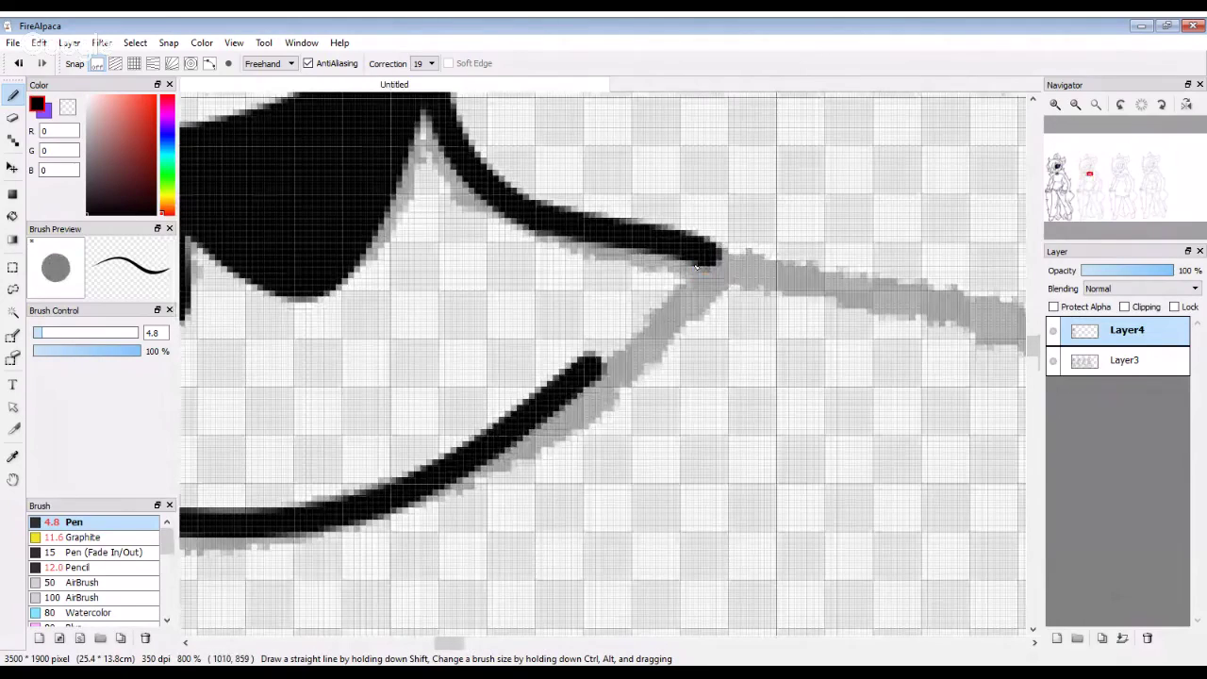
drag(722, 257, 560, 408)
key(ctrl+z)
drag(717, 257, 566, 387)
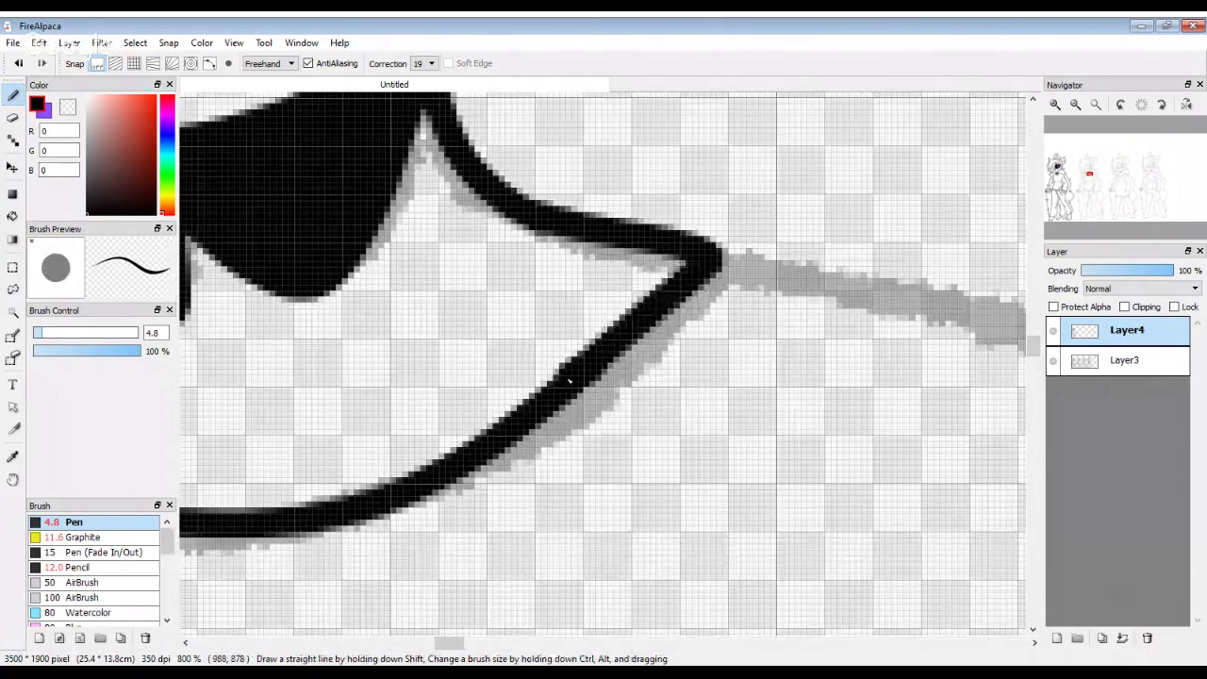
scroll(608, 487, down, 3)
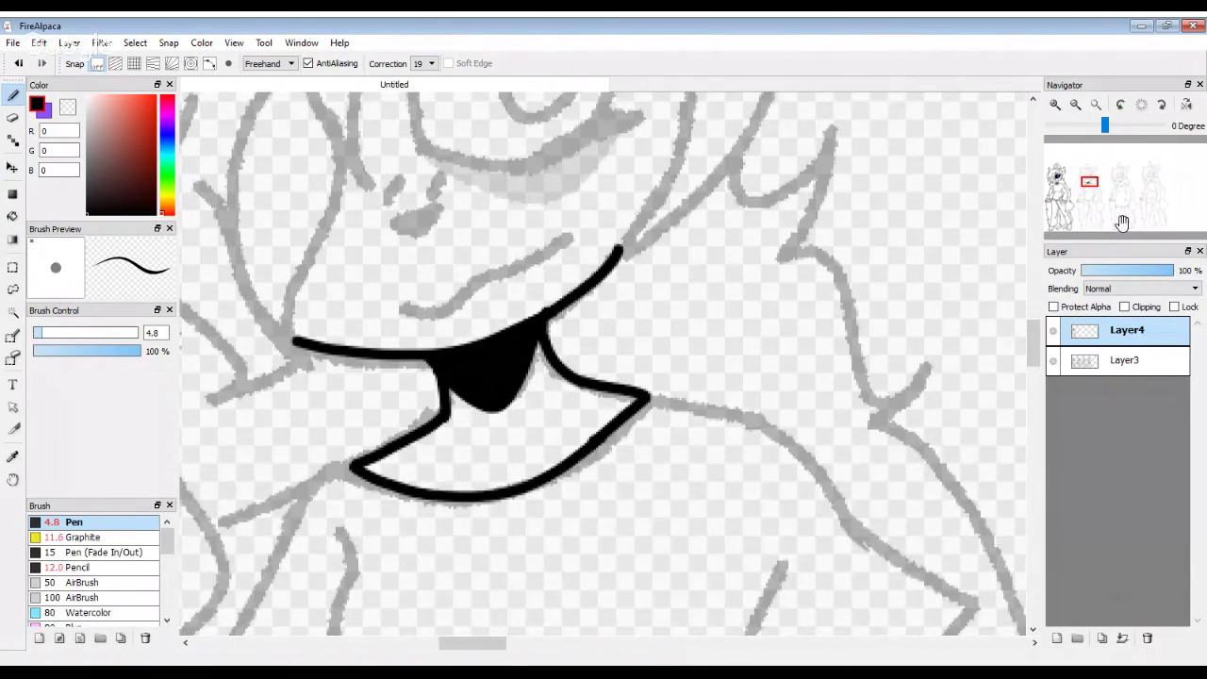
Step: Ink the second figure's right shoulder and the outer edge of the shirt sleeve down to its hem
scroll(769, 305, down, 1)
scroll(769, 304, up, 2)
mouse_move(576, 247)
mouse_down()
mouse_move(636, 248)
mouse_move(1014, 495)
mouse_up()
scroll(1014, 495, down, 2)
scroll(812, 340, up, 2)
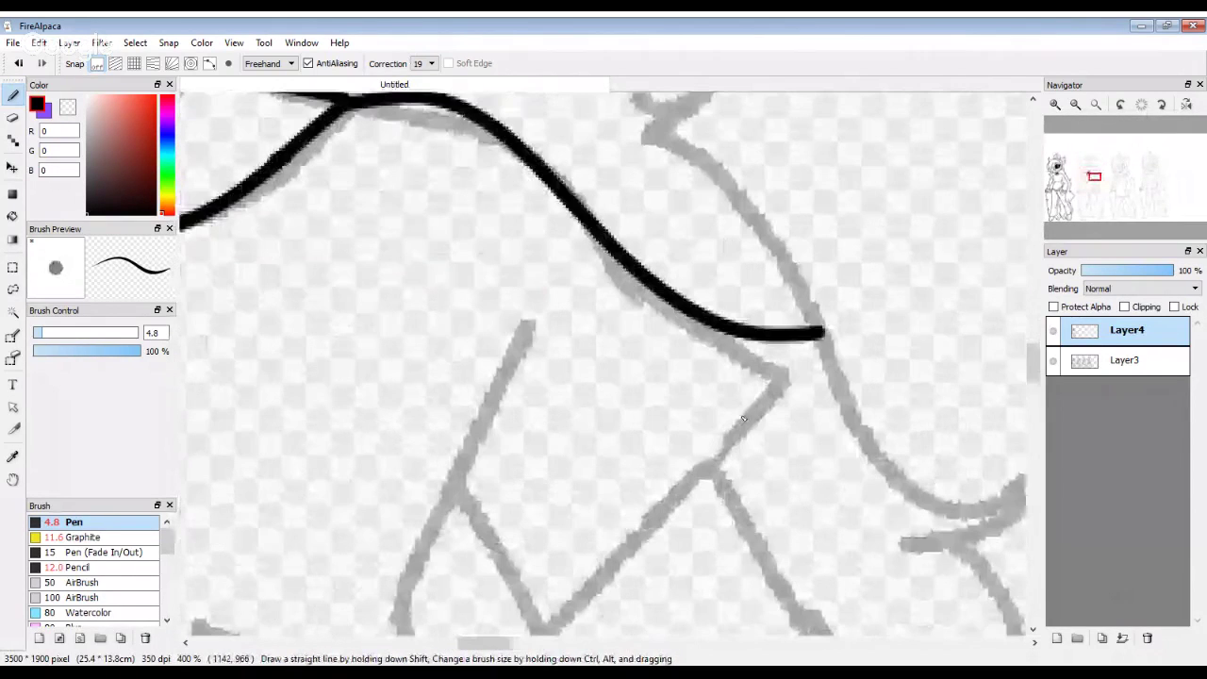
mouse_move(802, 338)
mouse_down()
mouse_move(813, 341)
mouse_move(578, 611)
mouse_up()
scroll(577, 612, down, 2)
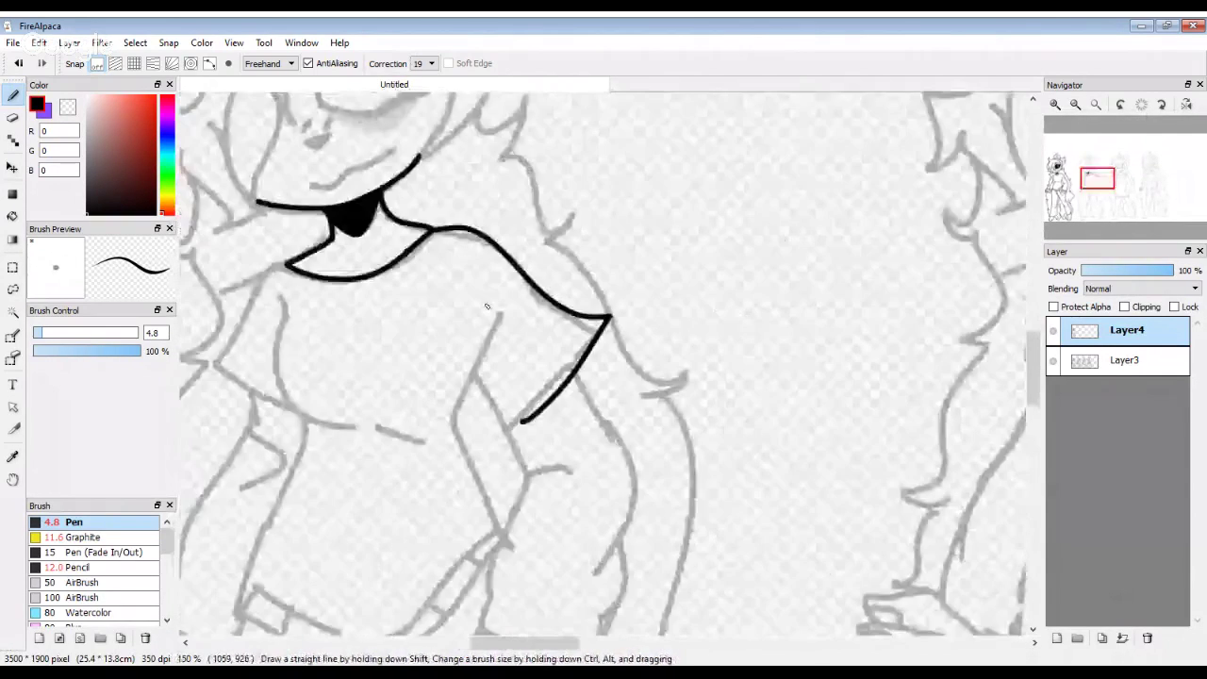
Step: Ink the inner edge of the right sleeve opening and connect it to the sleeve hem
scroll(604, 377, up, 2)
scroll(378, 302, up, 1)
mouse_move(405, 354)
mouse_down()
mouse_move(578, 630)
mouse_move(726, 564)
mouse_up()
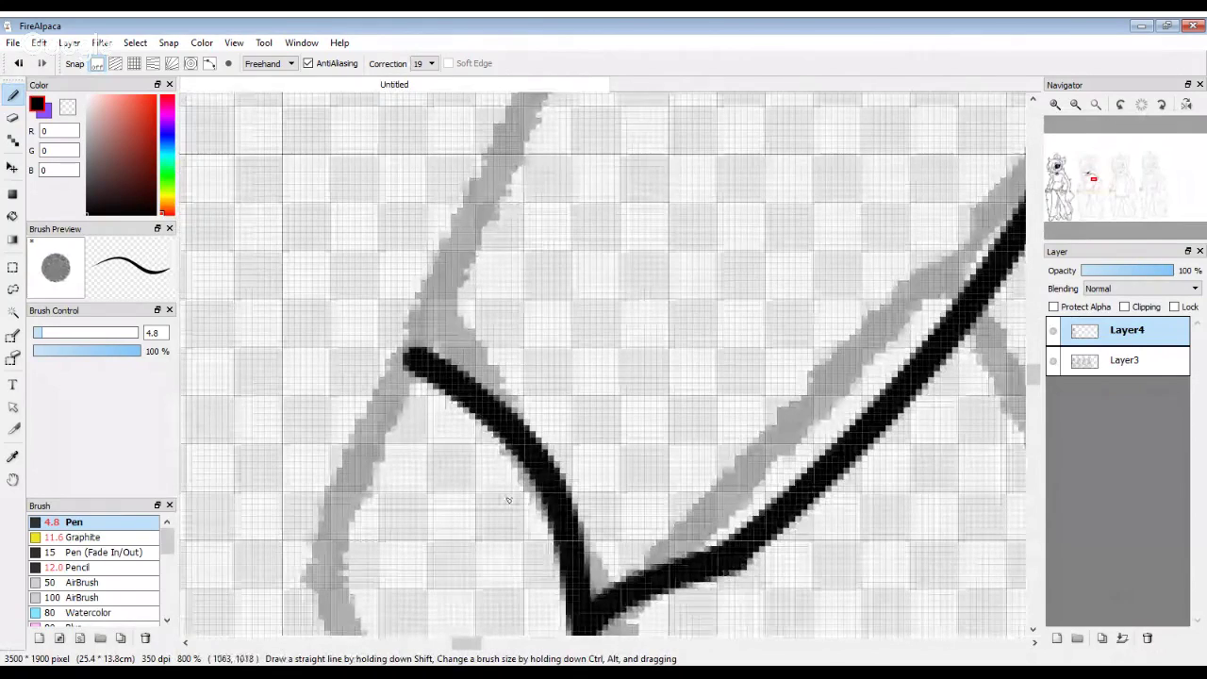
scroll(499, 417, down, 3)
scroll(629, 319, up, 2)
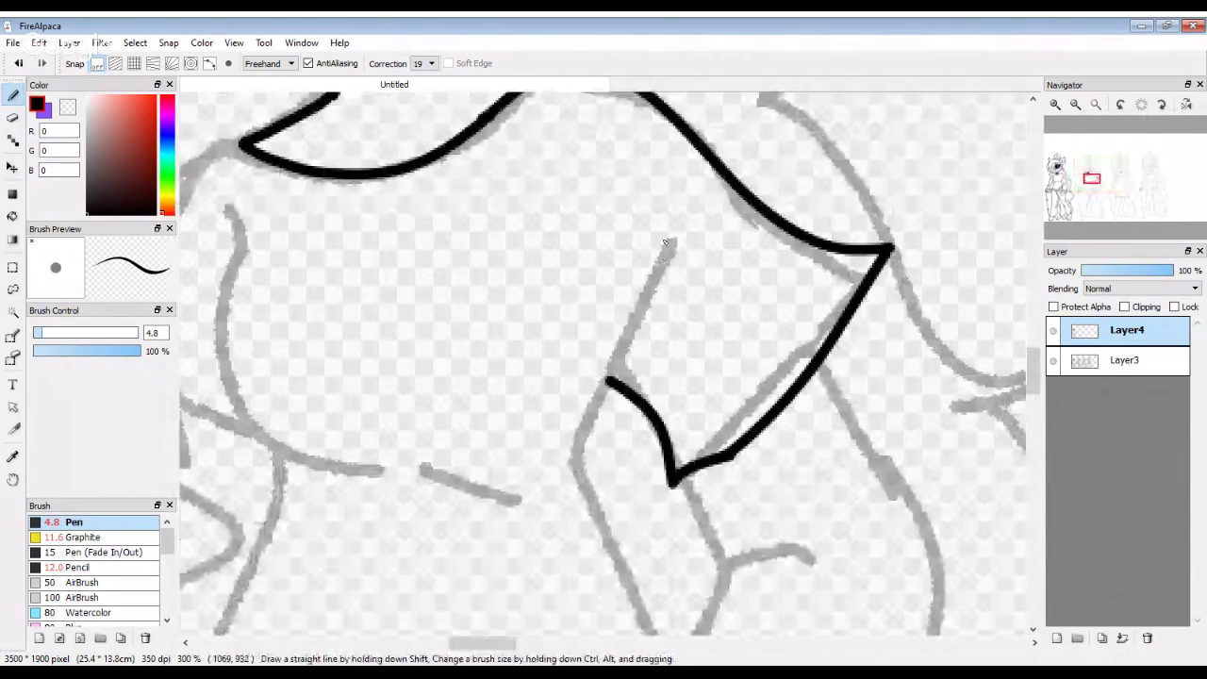
Step: Ink the slanted line between the chest and the right sleeve, redrawing it in two strokes past the sleeve's inner corner
drag(668, 243, 563, 526)
scroll(581, 387, down, 1)
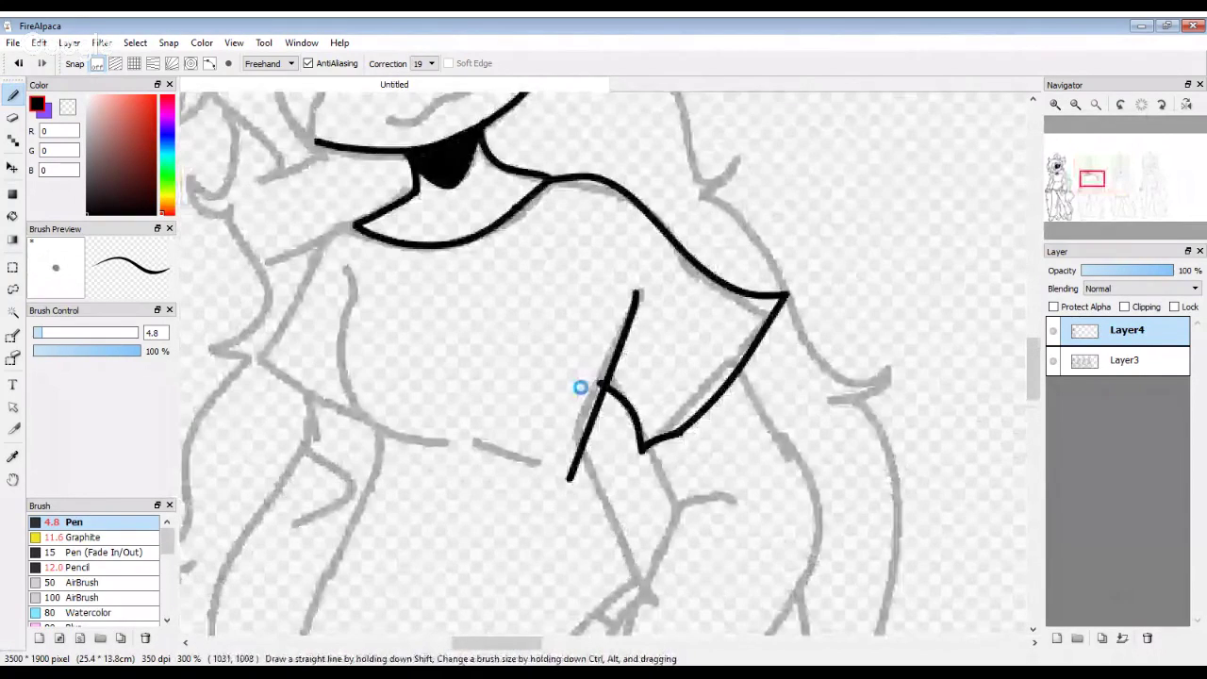
scroll(580, 388, down, 2)
key(ctrl+z)
scroll(604, 377, up, 3)
scroll(566, 424, down, 1)
drag(522, 540, 619, 317)
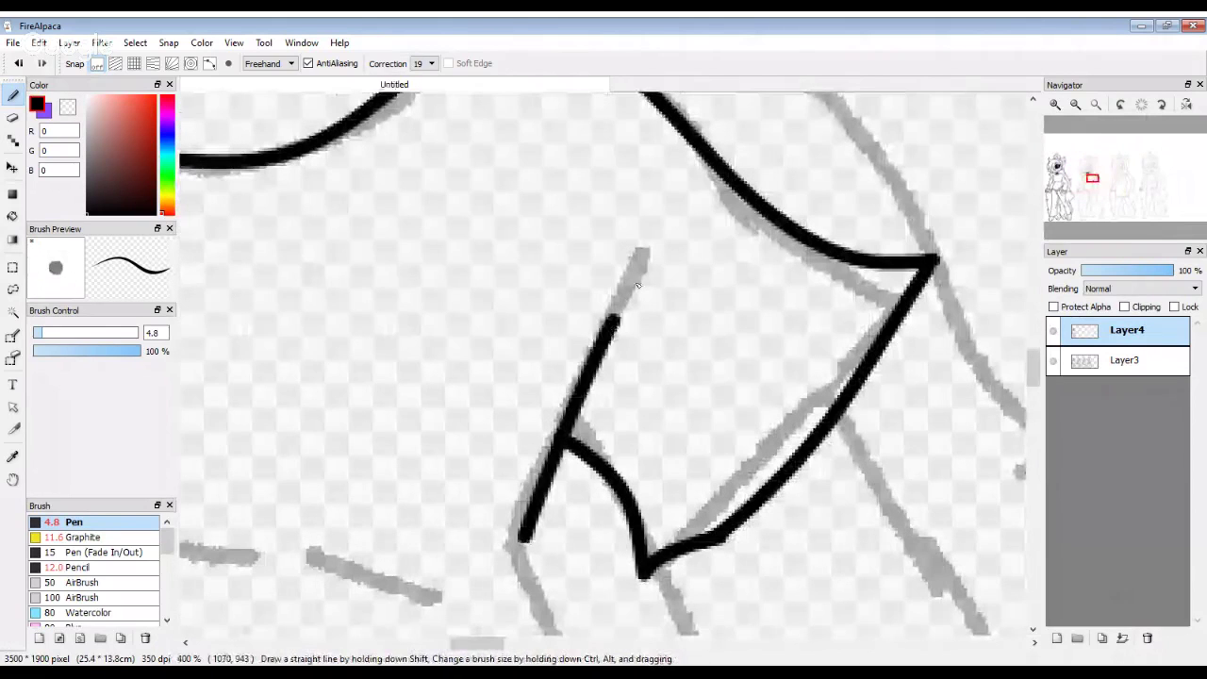
key(ctrl+z)
mouse_move(645, 253)
mouse_down()
mouse_move(584, 442)
mouse_move(538, 526)
mouse_up()
key(ctrl+z)
drag(644, 253, 556, 426)
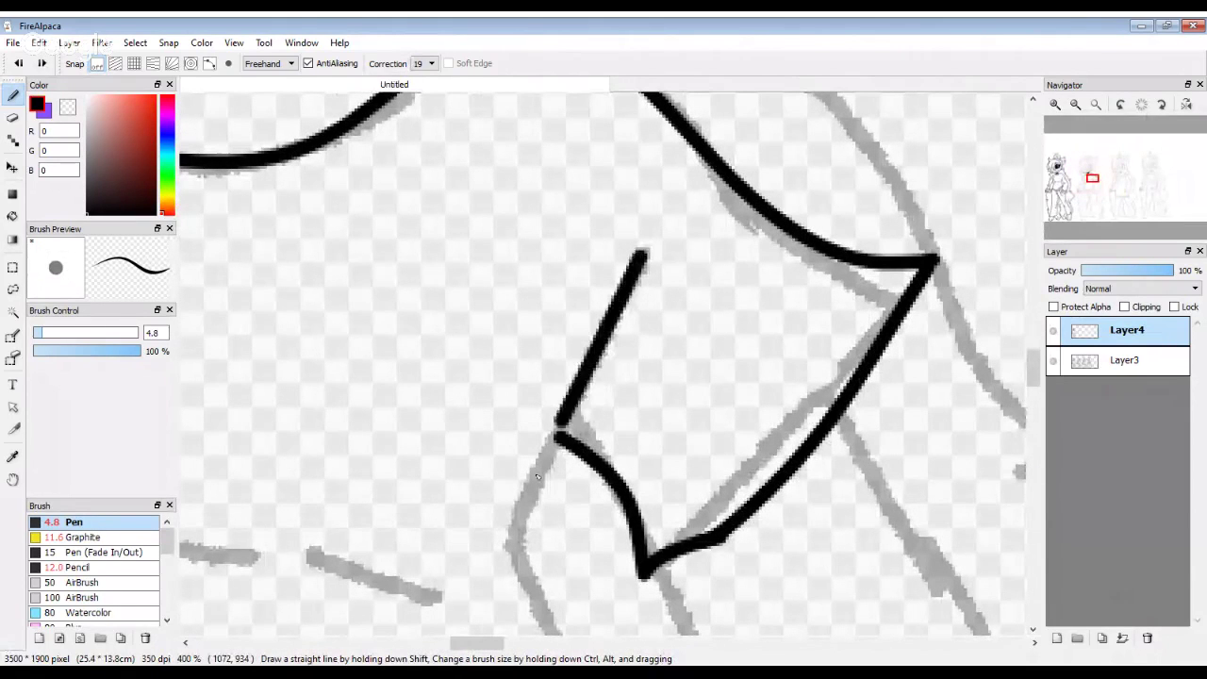
drag(538, 476, 507, 526)
scroll(528, 453, down, 2)
scroll(453, 405, down, 1)
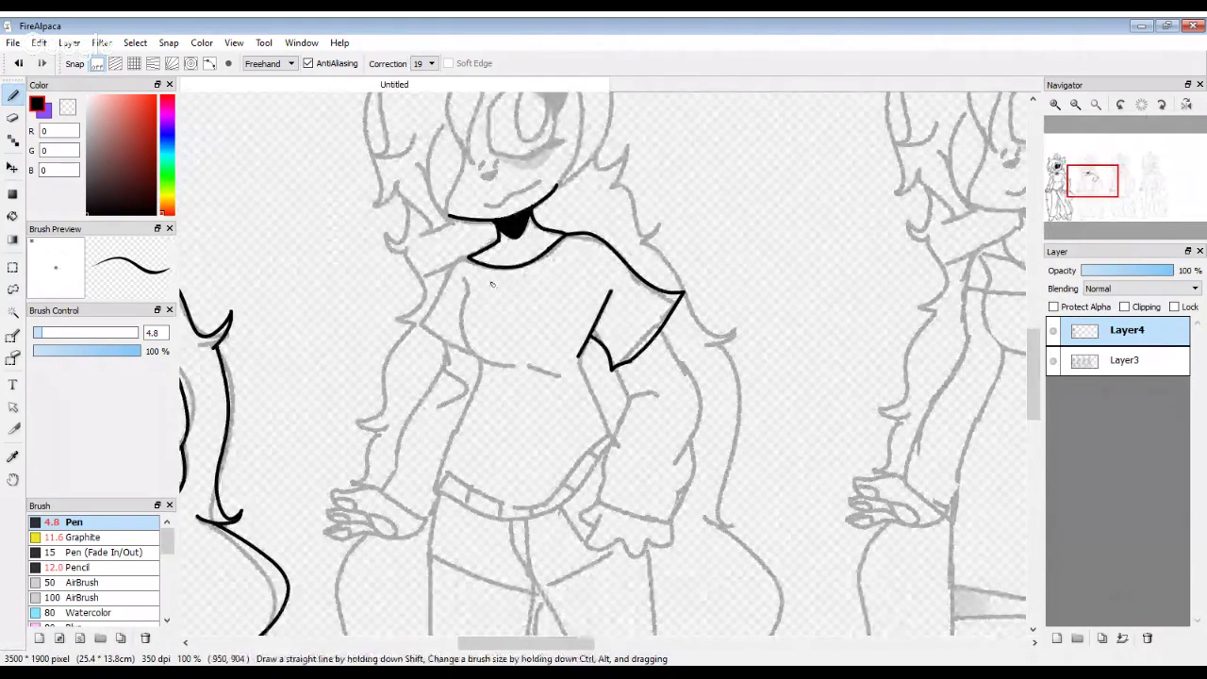
Step: Ink the left chest contour of the second figure's shirt and redraw its curve closer to the sketch
scroll(492, 284, up, 2)
mouse_move(416, 252)
mouse_down()
mouse_move(434, 297)
mouse_move(443, 540)
mouse_move(574, 546)
mouse_up()
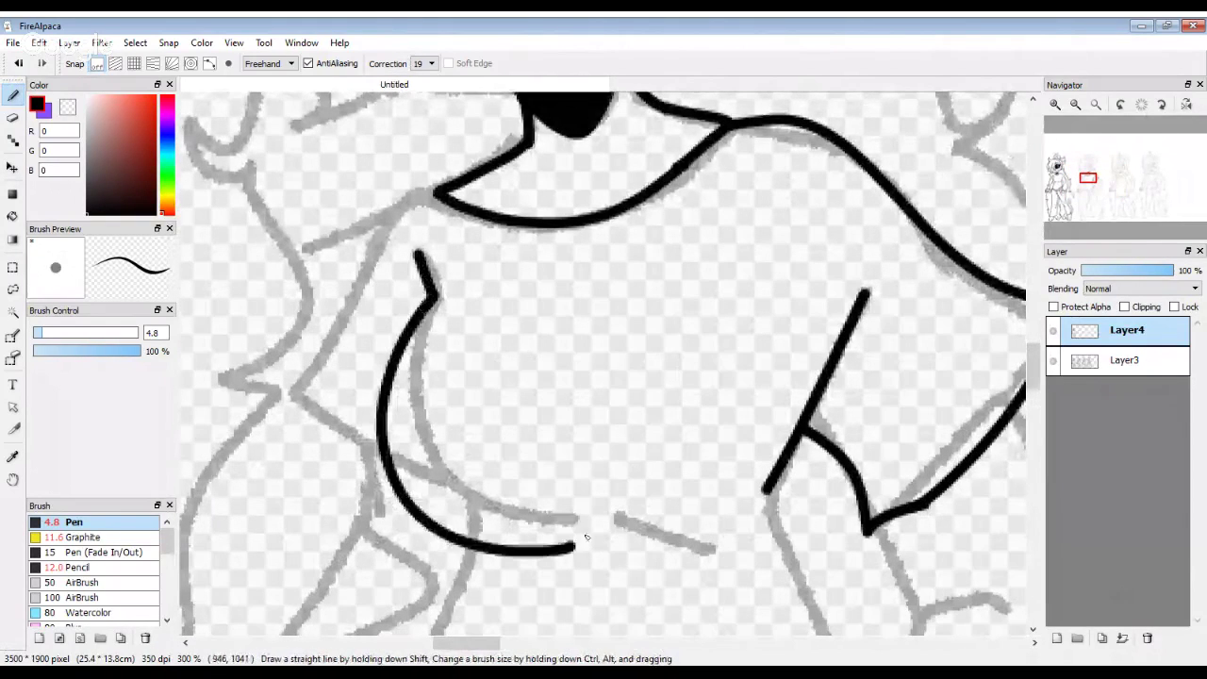
scroll(531, 425, down, 2)
scroll(566, 151, up, 3)
mouse_move(564, 139)
mouse_down()
mouse_move(591, 198)
mouse_move(558, 247)
mouse_move(775, 448)
mouse_up()
key(ctrl+z)
mouse_move(591, 198)
mouse_down()
mouse_move(544, 331)
mouse_move(633, 457)
mouse_move(779, 485)
mouse_up()
Step: Ink the short separate fold line beneath the right side of the second figure's chest
scroll(782, 485, up, 1)
mouse_move(620, 356)
mouse_down()
mouse_move(775, 415)
mouse_move(854, 415)
mouse_up()
scroll(507, 321, down, 6)
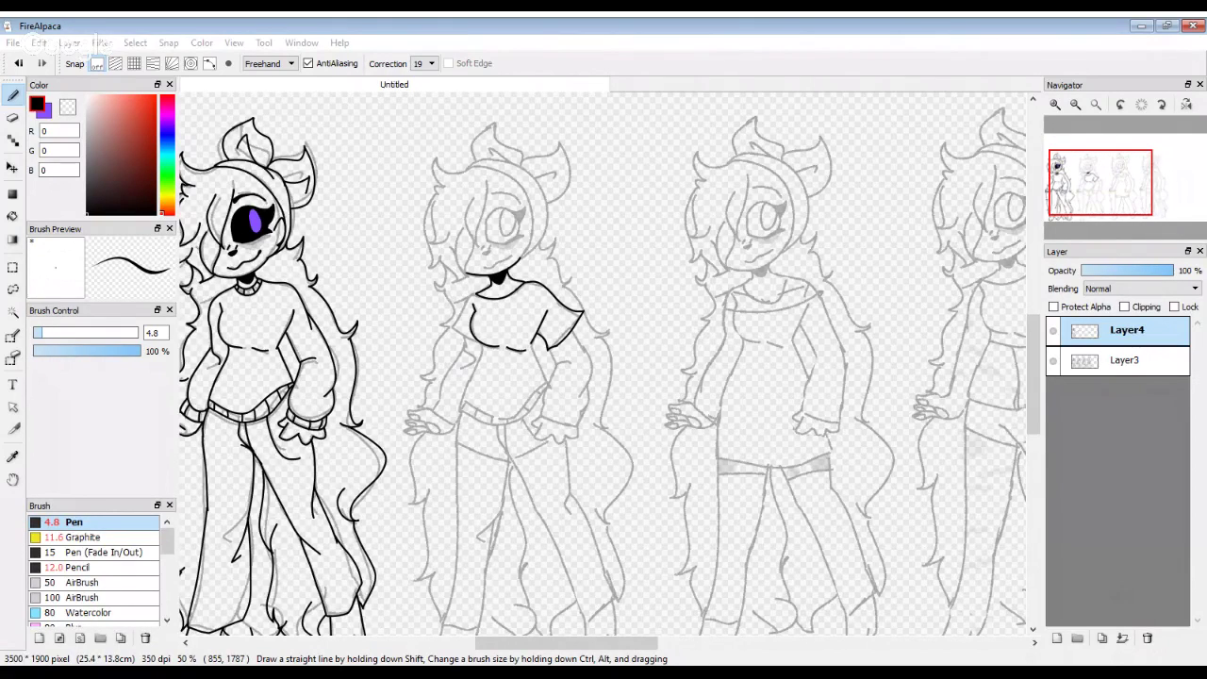
Step: Ink the left side of the second figure's torso from the chest contour down to the waistband
scroll(452, 374, up, 4)
drag(578, 242, 481, 502)
scroll(493, 482, down, 1)
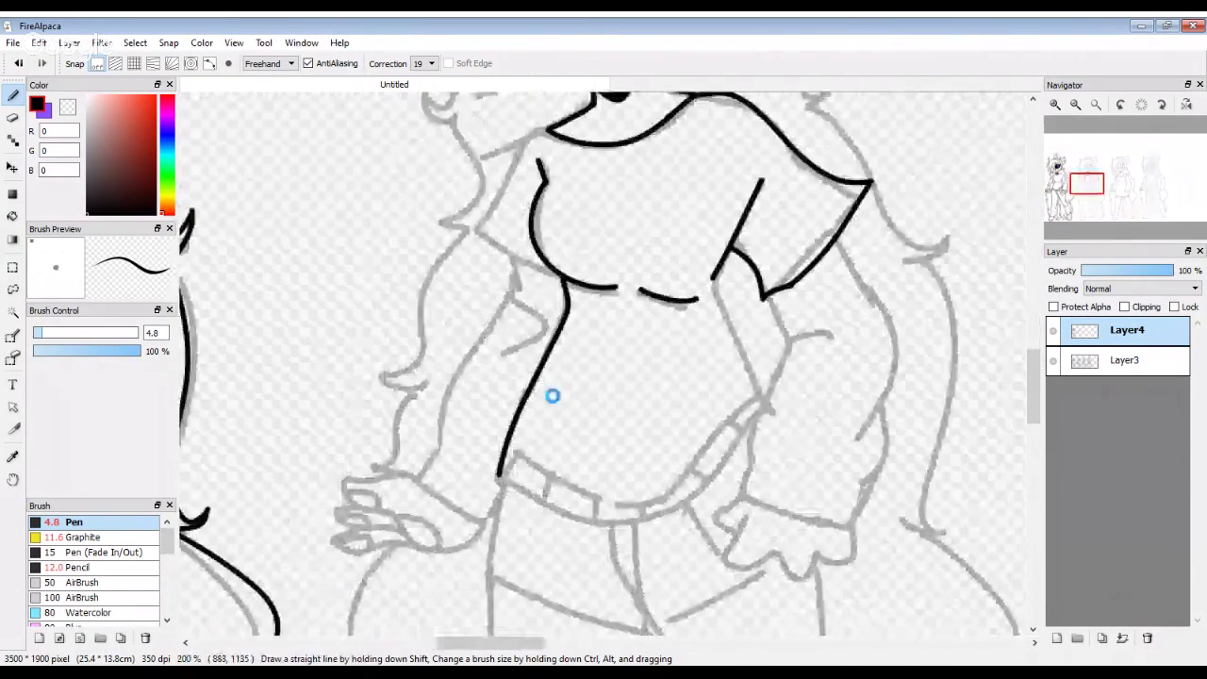
Step: Ink the right side of the second figure's torso from below the sleeve to the waist, including the short fold beside it
scroll(654, 302, up, 1)
scroll(654, 302, up, 1)
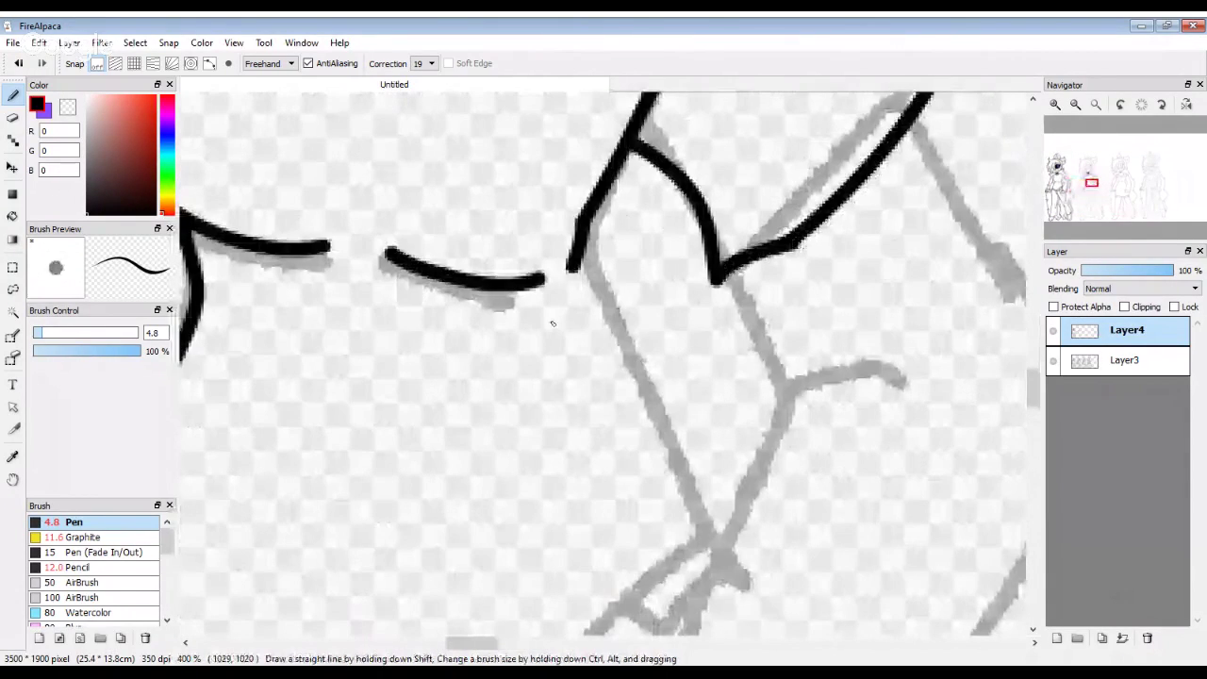
mouse_move(531, 361)
mouse_down()
mouse_move(585, 223)
mouse_move(706, 520)
mouse_up()
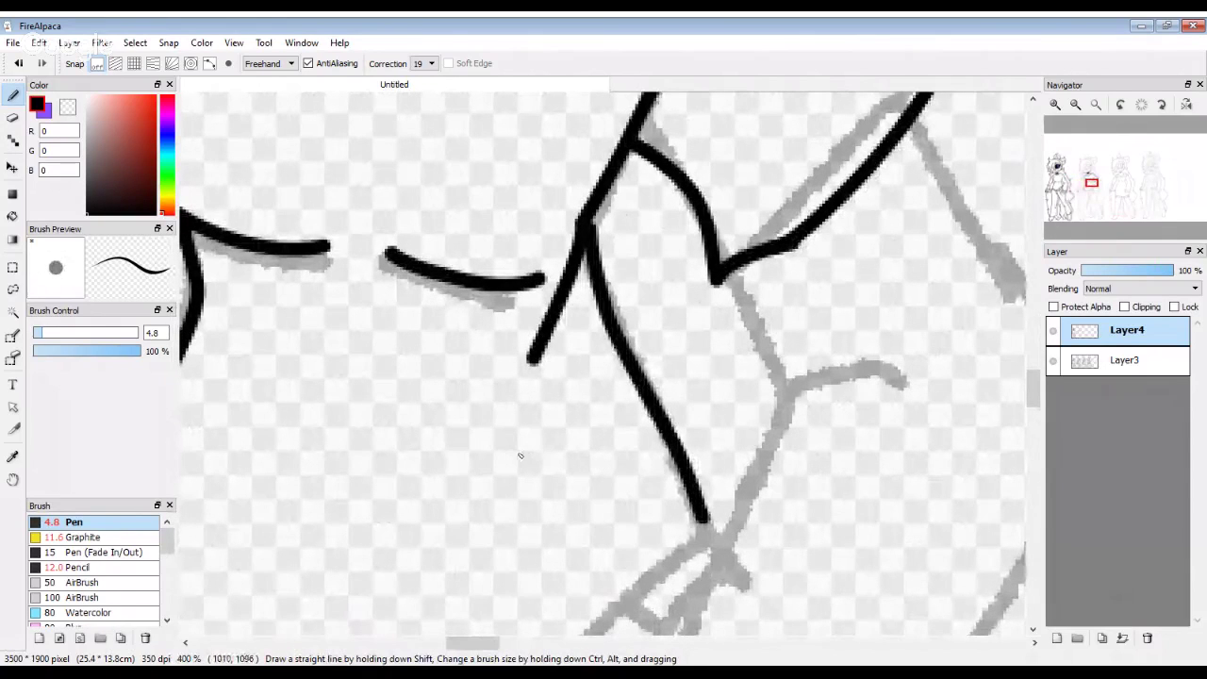
scroll(459, 418, down, 3)
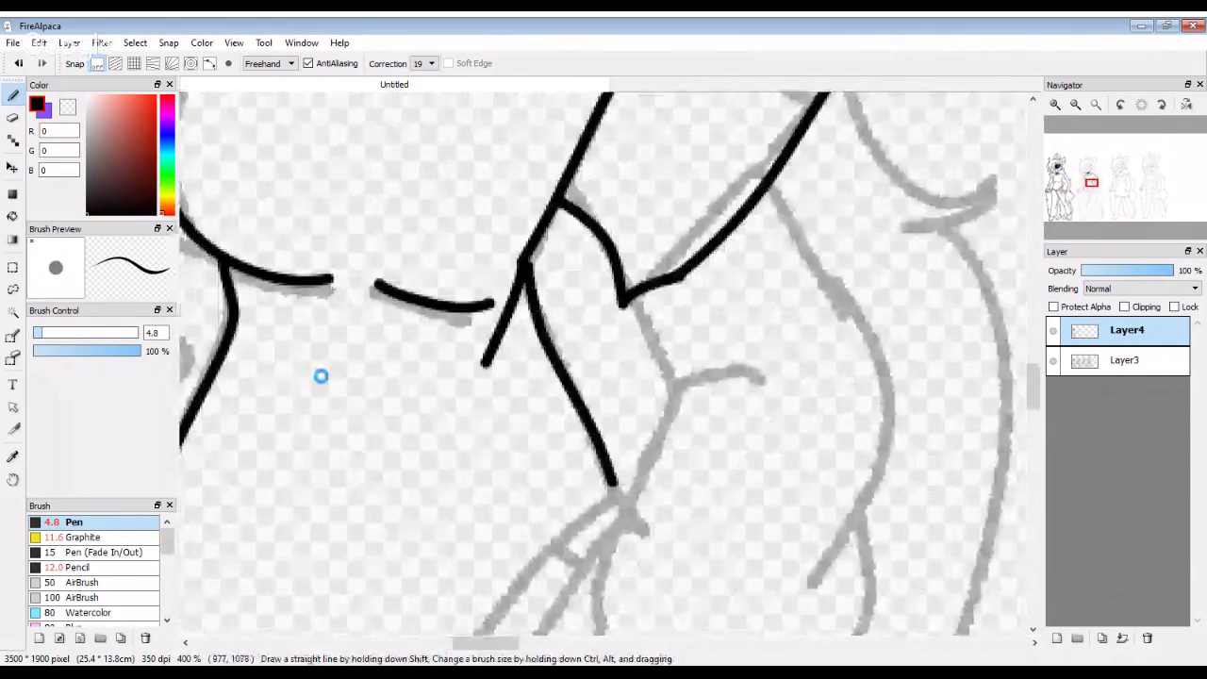
Step: Ink the upper and lower edges of the second figure's shirt hem band across the waist
scroll(313, 411, up, 3)
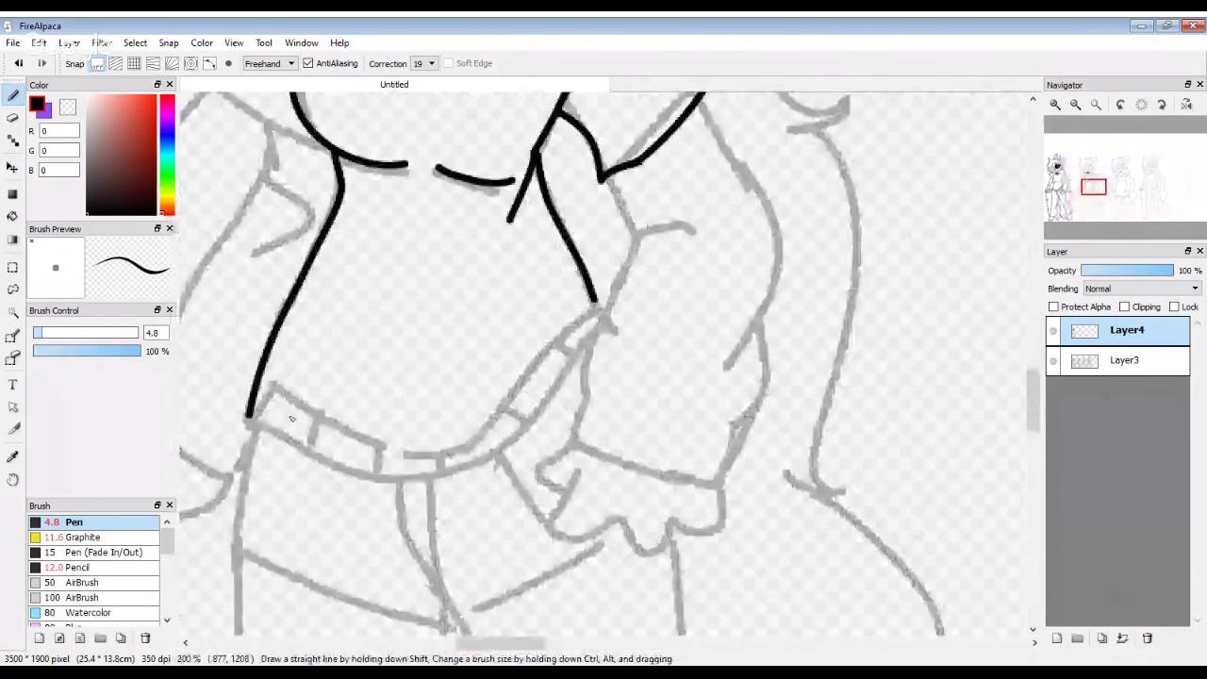
mouse_move(240, 353)
mouse_down()
mouse_move(806, 273)
mouse_move(908, 205)
mouse_move(933, 250)
mouse_move(867, 304)
mouse_move(722, 539)
mouse_move(452, 565)
mouse_move(213, 404)
mouse_up()
scroll(215, 415, down, 1)
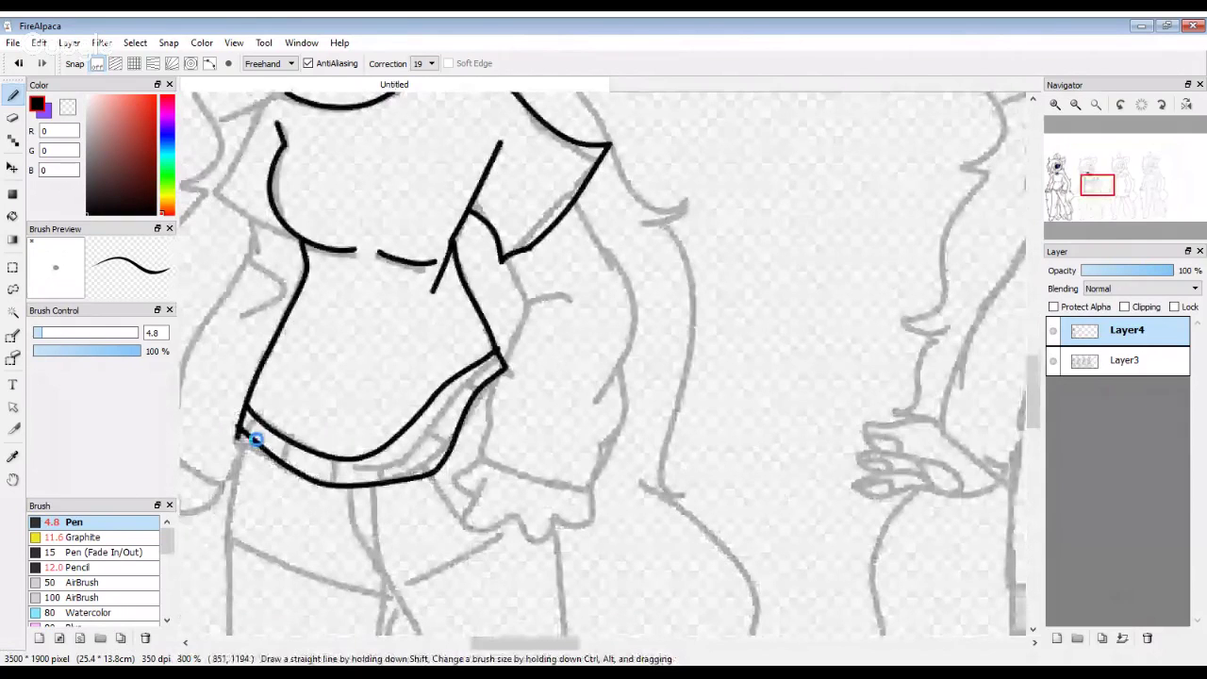
scroll(255, 438, up, 2)
scroll(255, 438, down, 1)
Step: Undo the uneven hem strokes and redraw the band's curve from the left corner to the right side of the waist
mouse_move(255, 456)
mouse_down()
mouse_move(423, 547)
mouse_move(530, 553)
mouse_move(639, 513)
mouse_move(712, 455)
mouse_move(759, 363)
mouse_up()
key(ctrl+z)
mouse_move(793, 306)
mouse_down()
mouse_move(587, 534)
mouse_move(497, 538)
mouse_move(332, 466)
mouse_up()
mouse_move(332, 466)
mouse_down()
mouse_move(264, 430)
mouse_move(329, 492)
mouse_move(506, 572)
mouse_up()
key(ctrl+z)
key(ctrl+z)
key(ctrl+z)
mouse_move(255, 445)
mouse_down()
mouse_move(500, 566)
mouse_move(784, 314)
mouse_move(737, 349)
mouse_up()
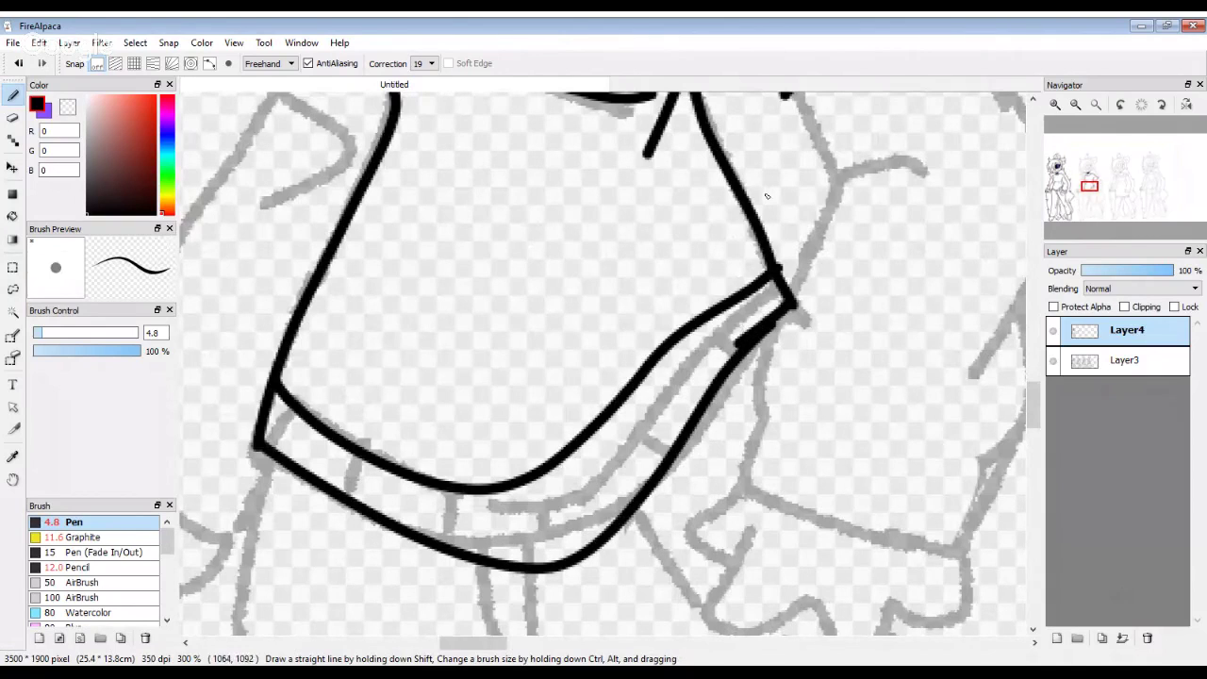
Step: Erase the doubled stroke at the right end of the lower hem line, reducing the eraser size to 5.8
key(e)
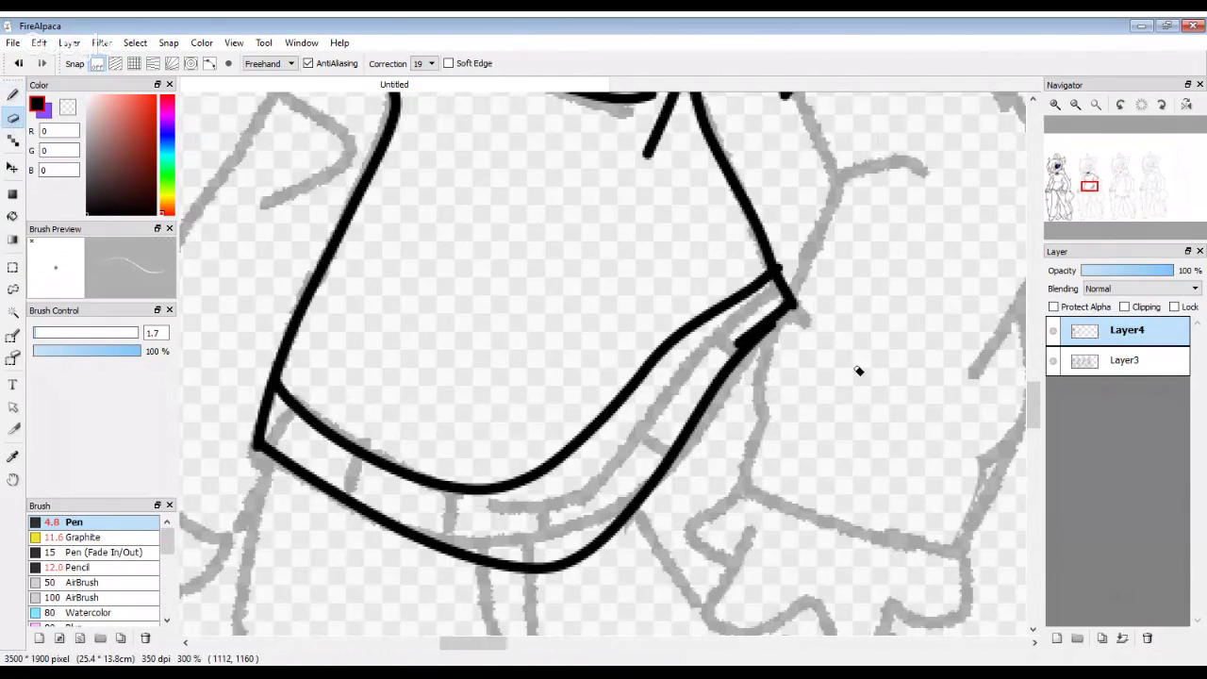
scroll(858, 371, up, 3)
mouse_move(783, 223)
mouse_down()
mouse_move(800, 243)
mouse_move(717, 344)
mouse_up()
click(62, 332)
scroll(586, 400, down, 2)
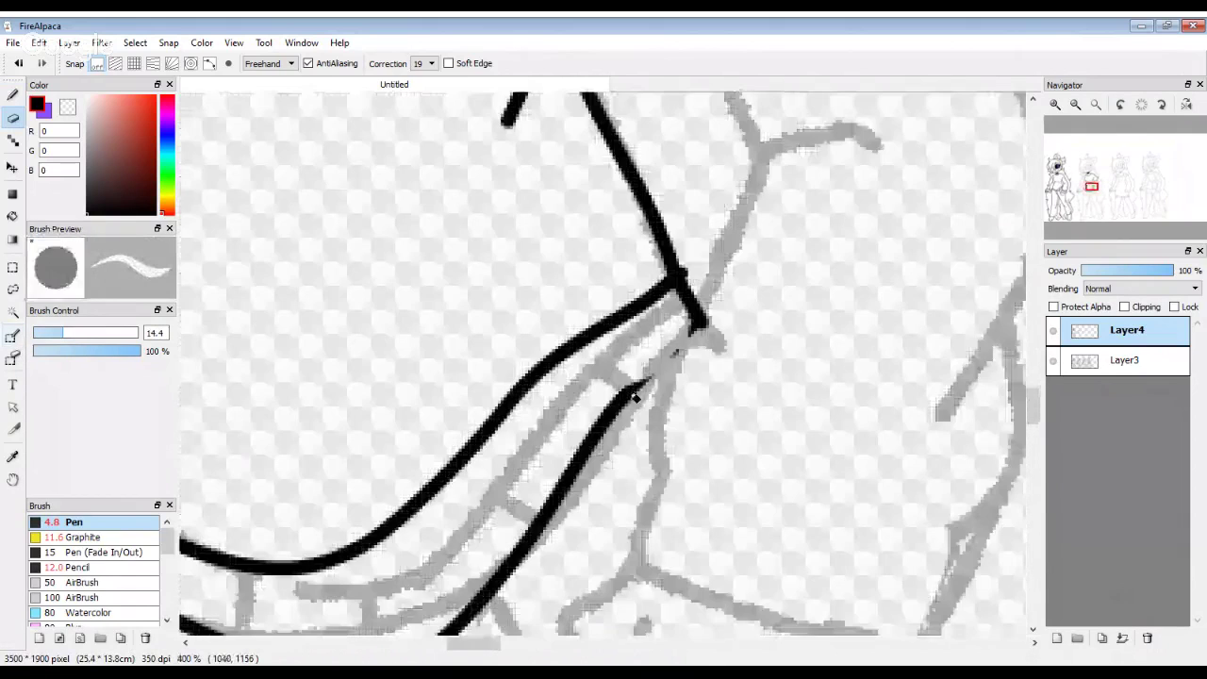
key(bracketleft)
key(bracketleft)
key(bracketleft)
scroll(665, 400, up, 2)
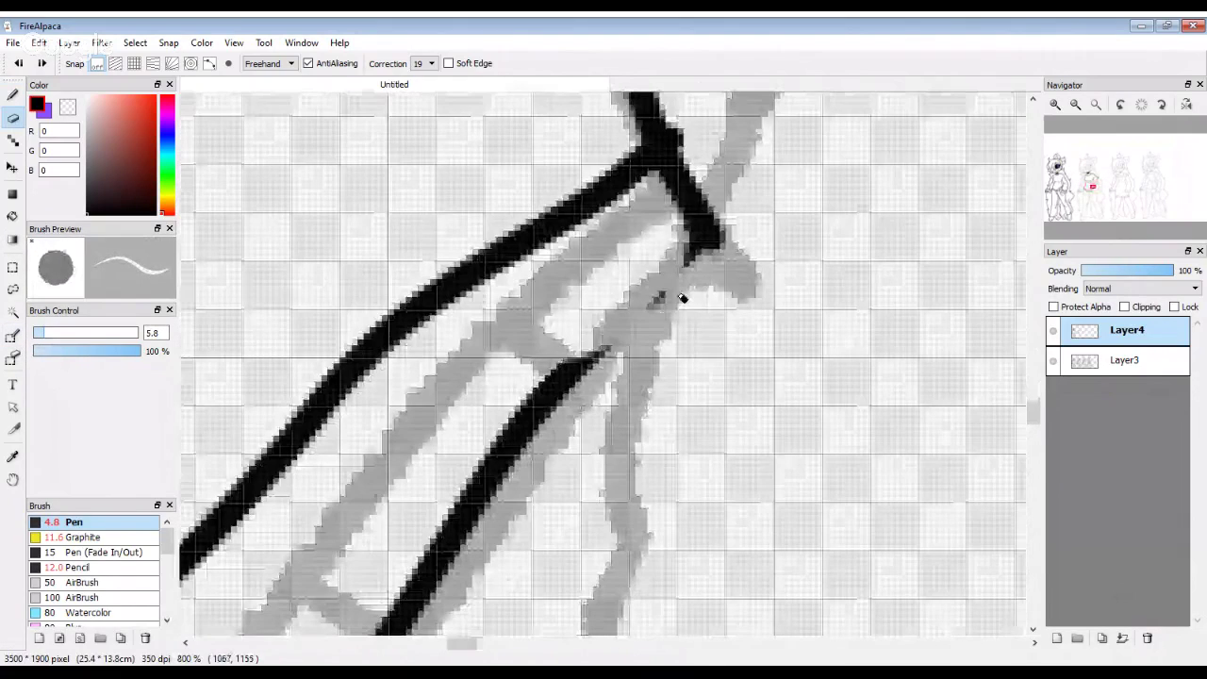
scroll(692, 349, up, 3)
Step: Redraw the right end of the lower hem line with the Pen so it joins the band's corner
click(12, 95)
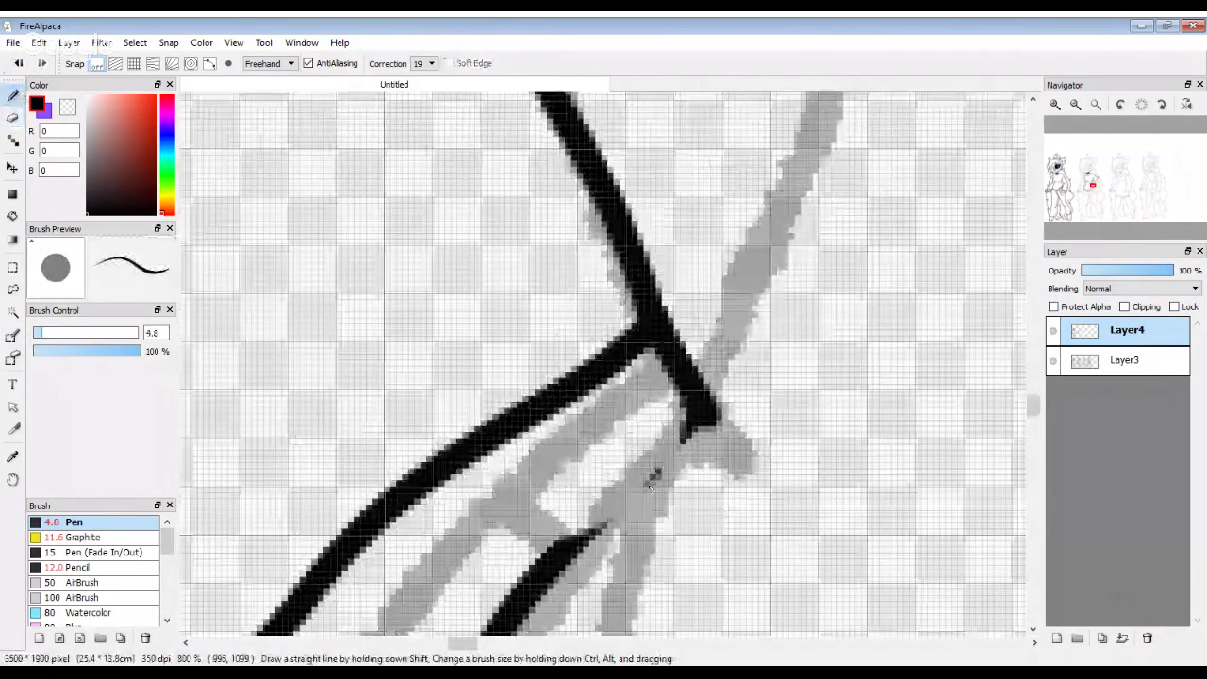
scroll(755, 359, up, 2)
drag(783, 320, 493, 557)
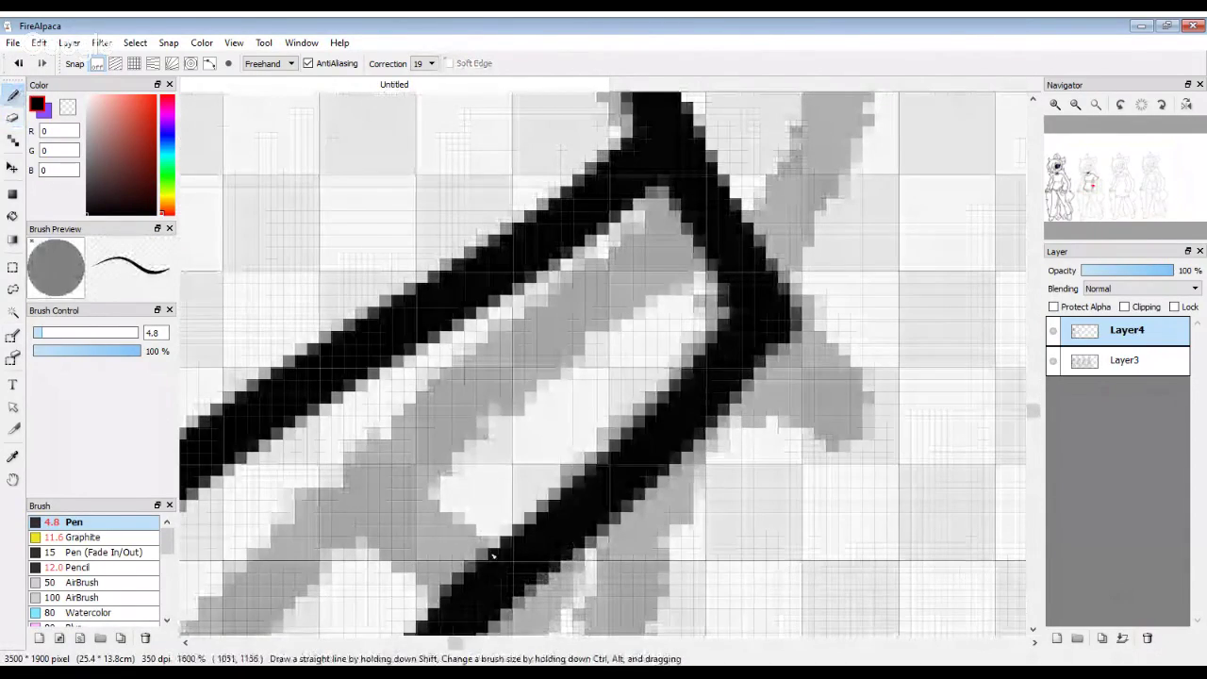
scroll(493, 557, down, 5)
scroll(553, 309, down, 5)
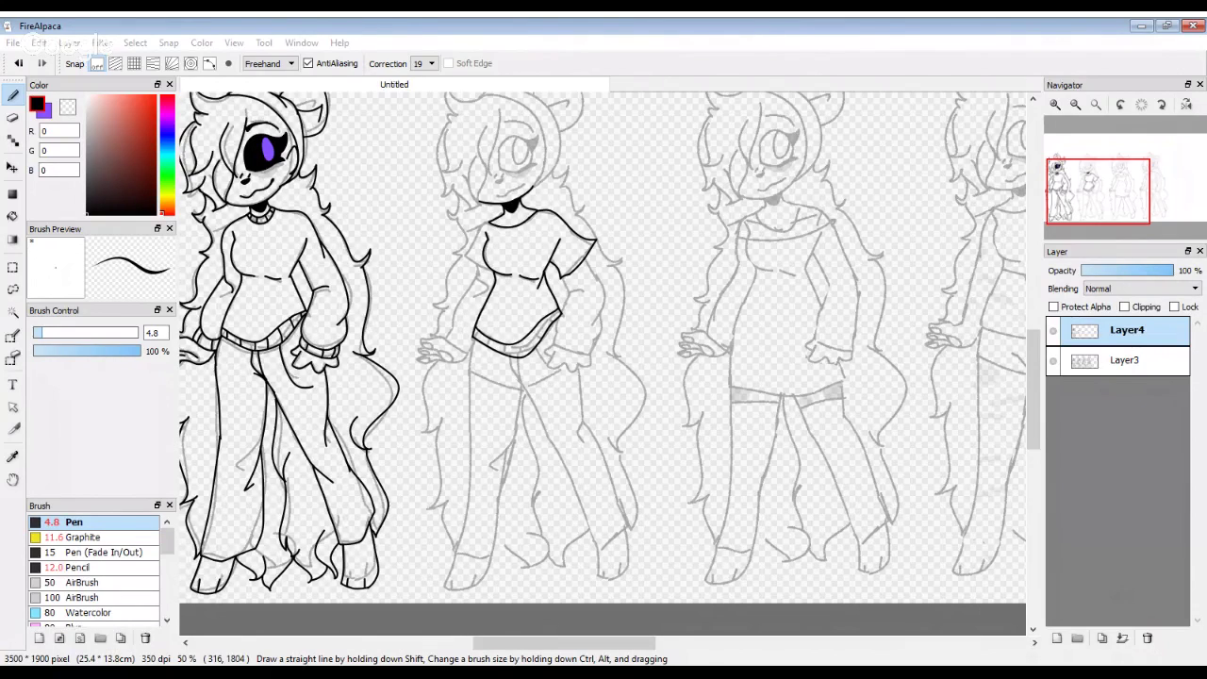
Step: Ink the second figure's left sleeve from the neckline over the shoulder and along its cuff to the torso
scroll(481, 295, up, 2)
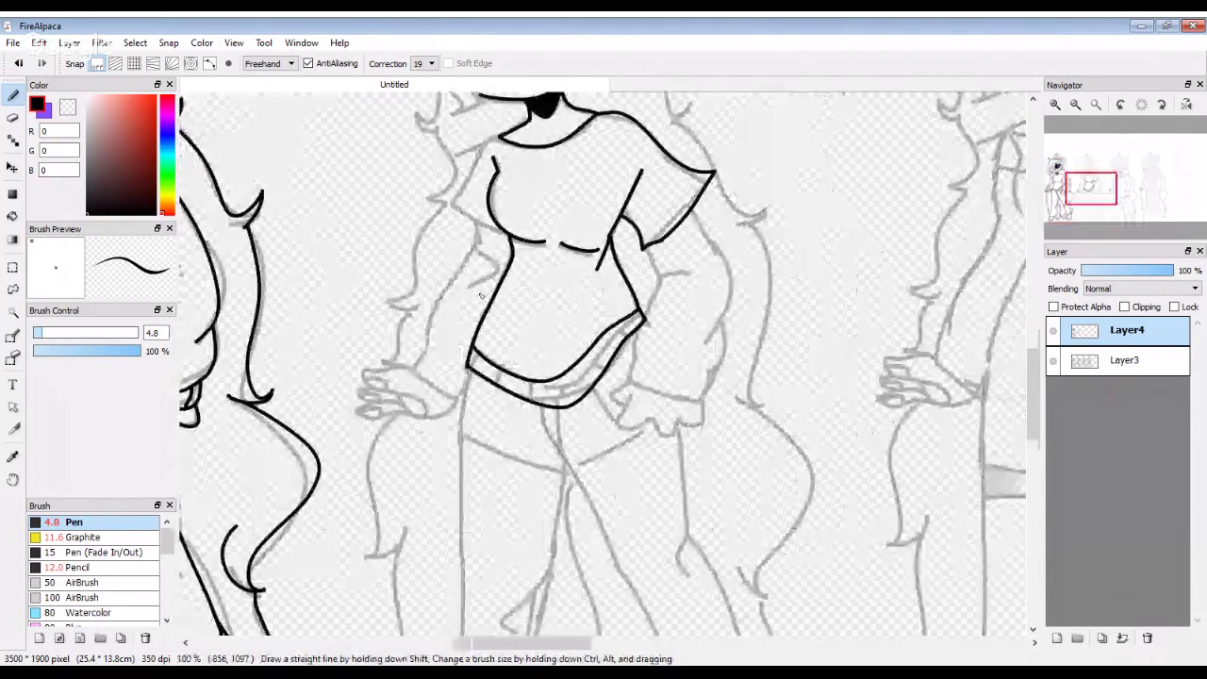
scroll(610, 327, down, 2)
scroll(611, 328, up, 6)
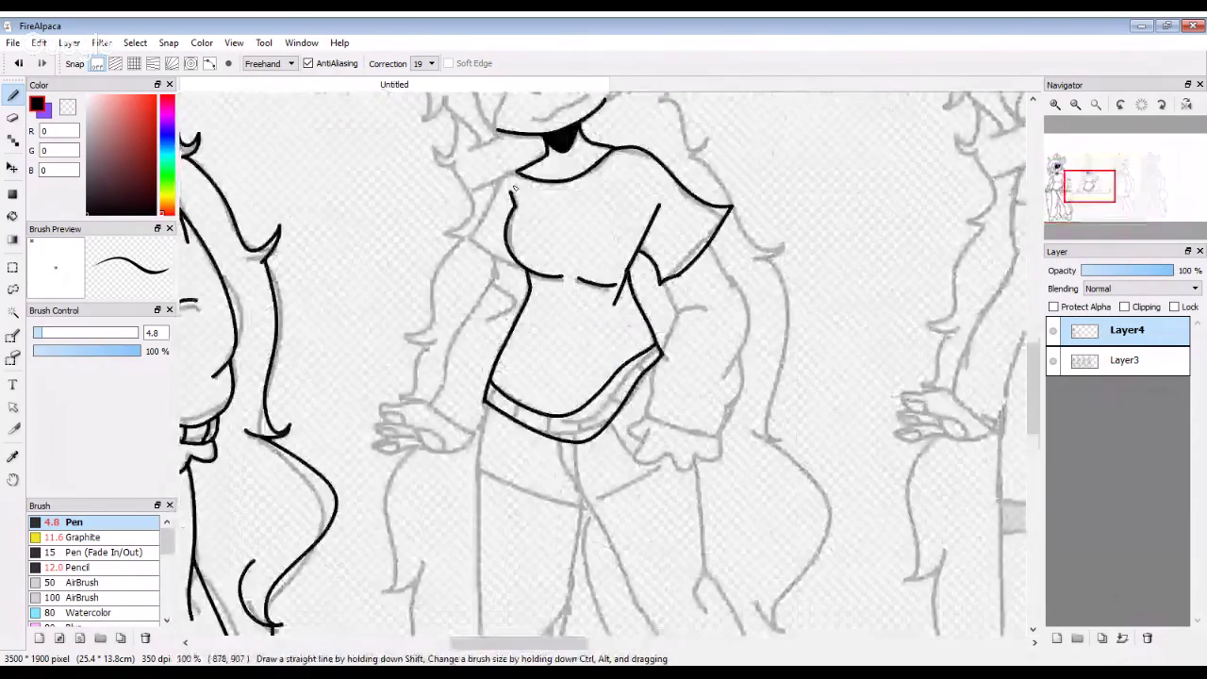
mouse_move(529, 140)
mouse_down()
mouse_move(396, 311)
mouse_move(373, 420)
mouse_move(578, 552)
mouse_up()
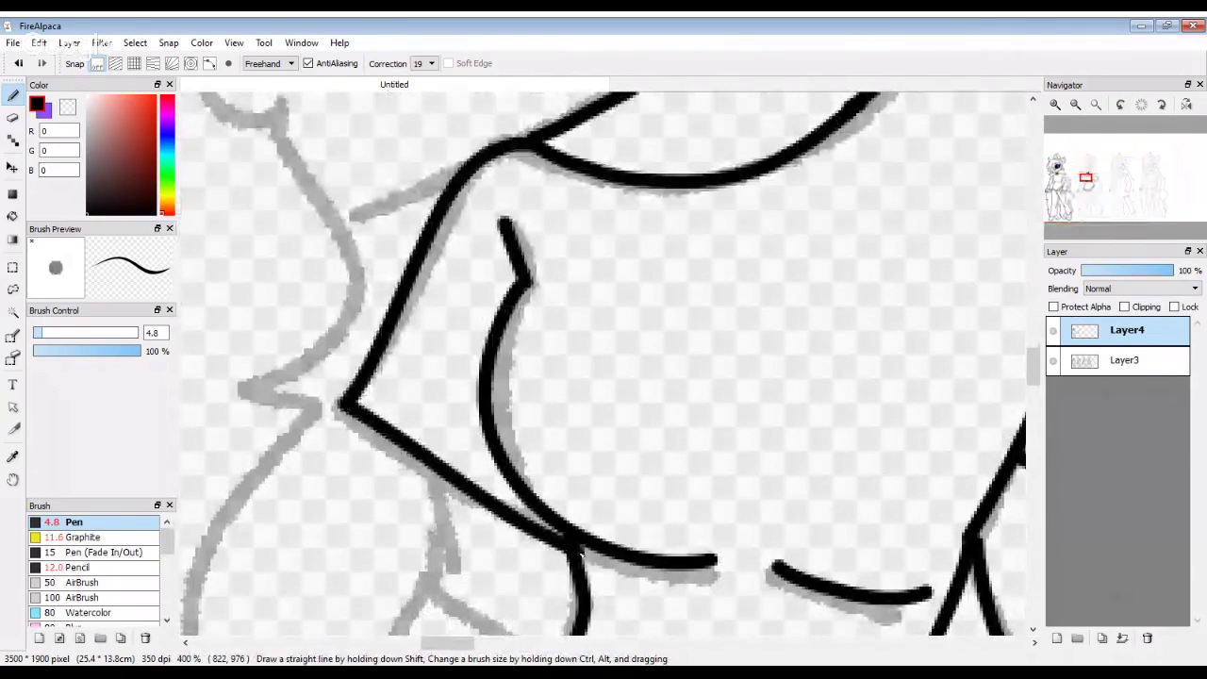
scroll(566, 378, down, 4)
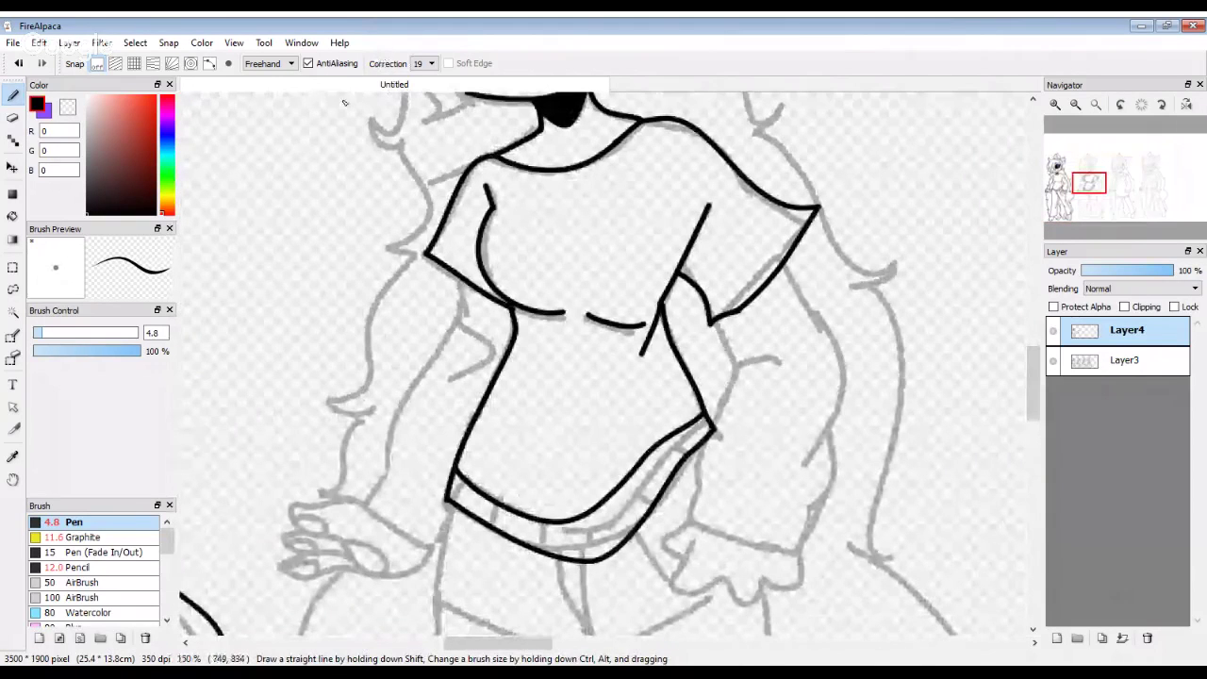
Step: Ink the short line beneath the left sleeve and the bent elbow fold of the second figure's left arm
scroll(470, 253, up, 4)
mouse_move(470, 246)
mouse_down()
mouse_move(468, 314)
mouse_move(538, 418)
mouse_up()
scroll(470, 252, up, 2)
drag(480, 223, 469, 251)
scroll(467, 251, down, 2)
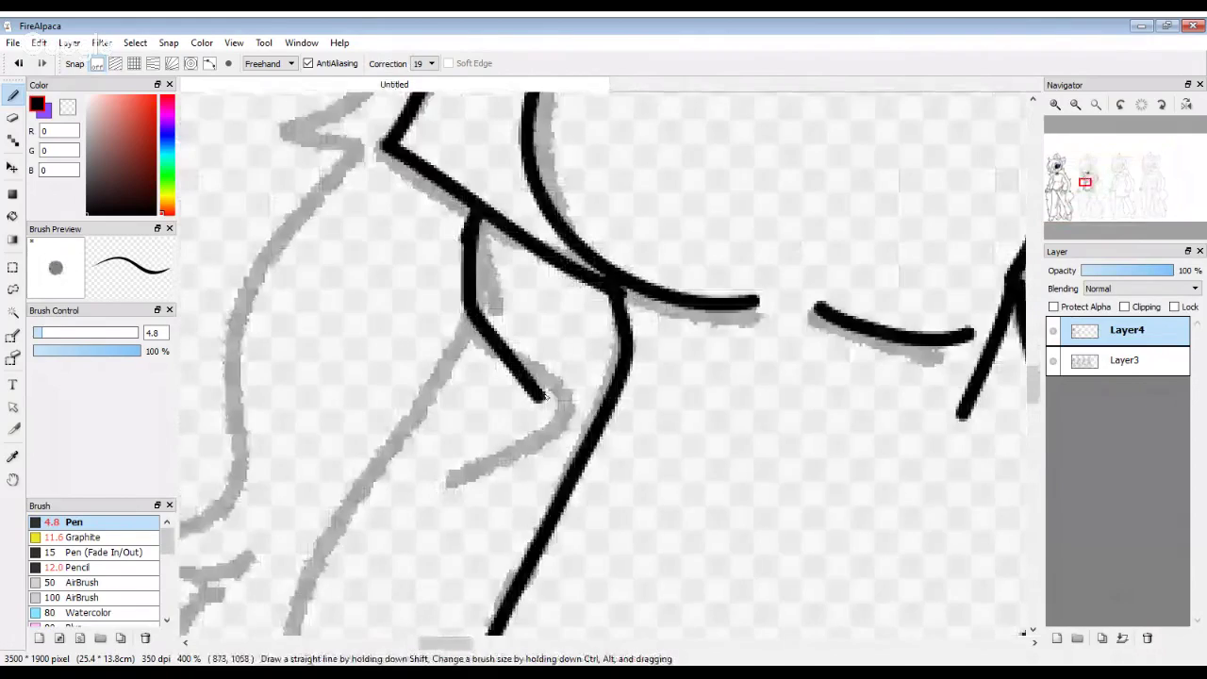
scroll(466, 251, up, 2)
drag(556, 394, 320, 524)
scroll(627, 281, down, 1)
scroll(627, 281, down, 3)
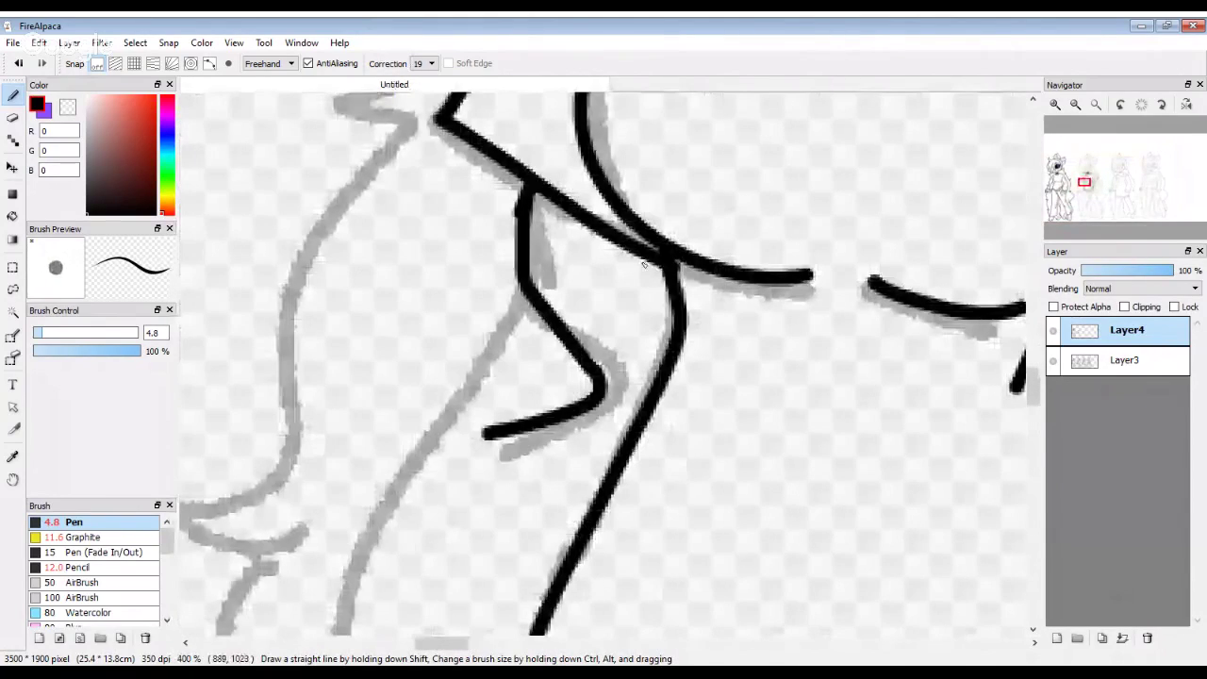
Step: Ink the outer edge of the second figure's left forearm and the curved wrist line beneath it
scroll(647, 198, up, 1)
mouse_move(663, 170)
mouse_down()
mouse_move(541, 421)
mouse_move(535, 535)
mouse_up()
scroll(533, 528, down, 2)
scroll(518, 484, up, 2)
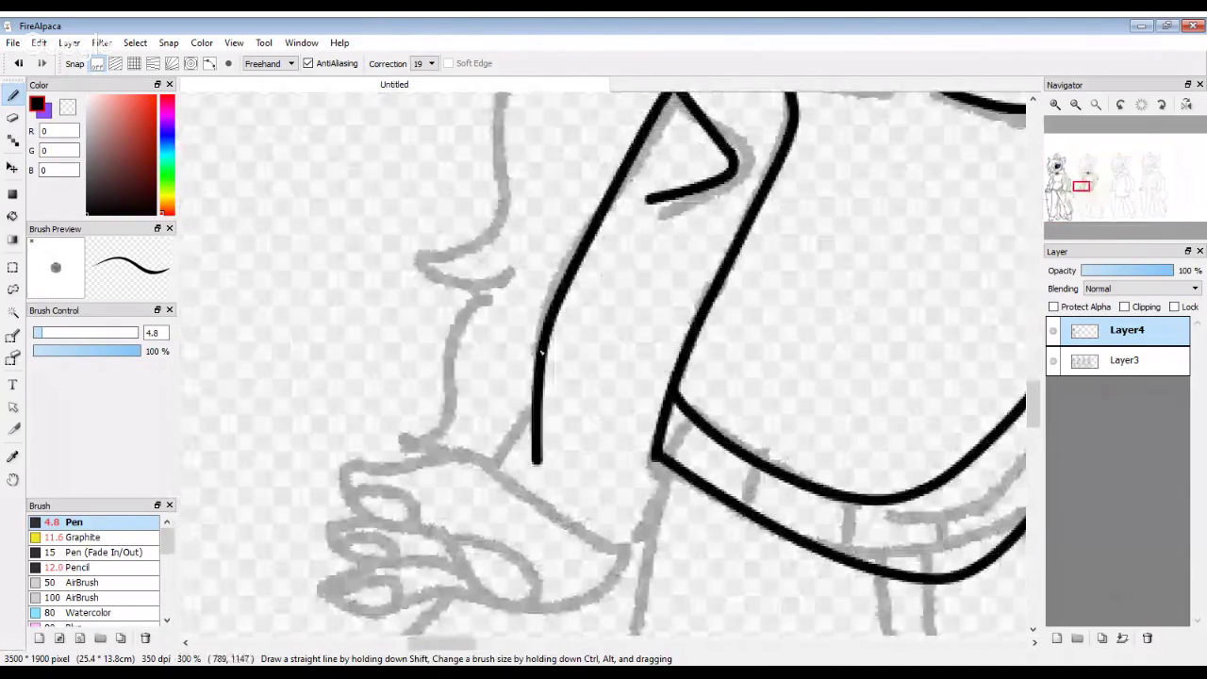
mouse_move(543, 351)
mouse_down()
mouse_move(485, 466)
mouse_move(571, 543)
mouse_move(628, 559)
mouse_move(652, 536)
mouse_up()
scroll(512, 353, down, 3)
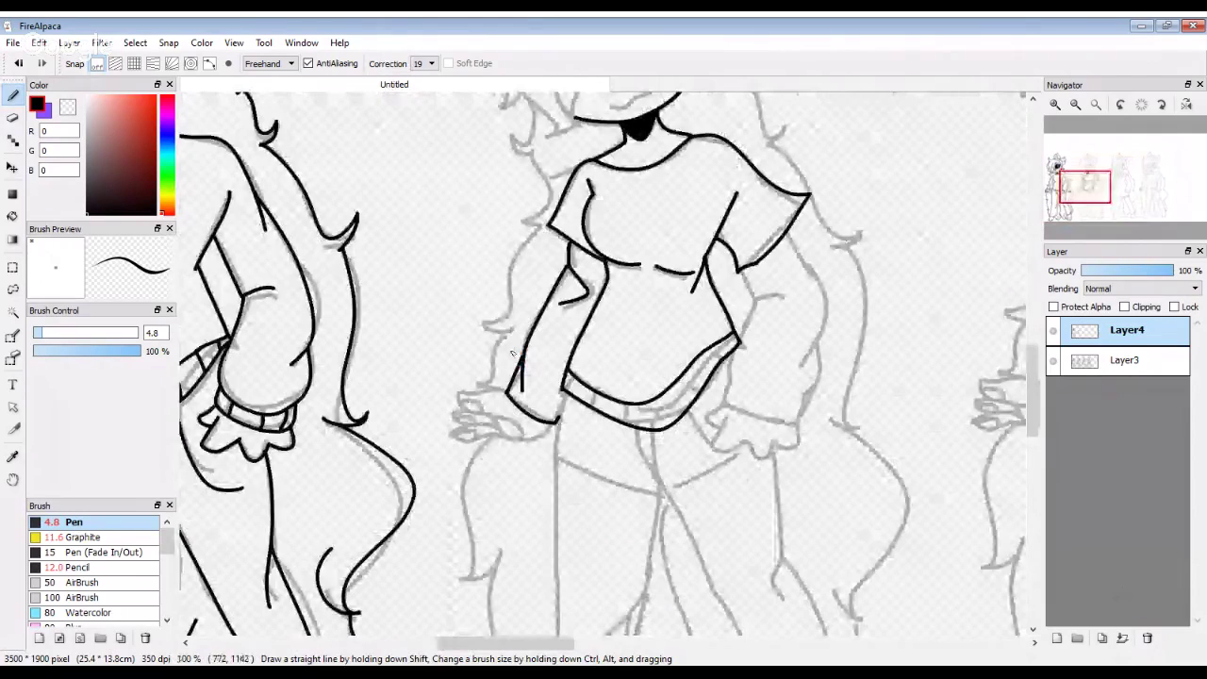
Step: Ink the outline of the second figure's left hand, including its fingers and the lower edge up to the wrist
scroll(513, 352, up, 2)
mouse_move(552, 335)
mouse_down()
mouse_move(358, 334)
mouse_move(369, 379)
mouse_move(523, 441)
mouse_move(651, 502)
mouse_up()
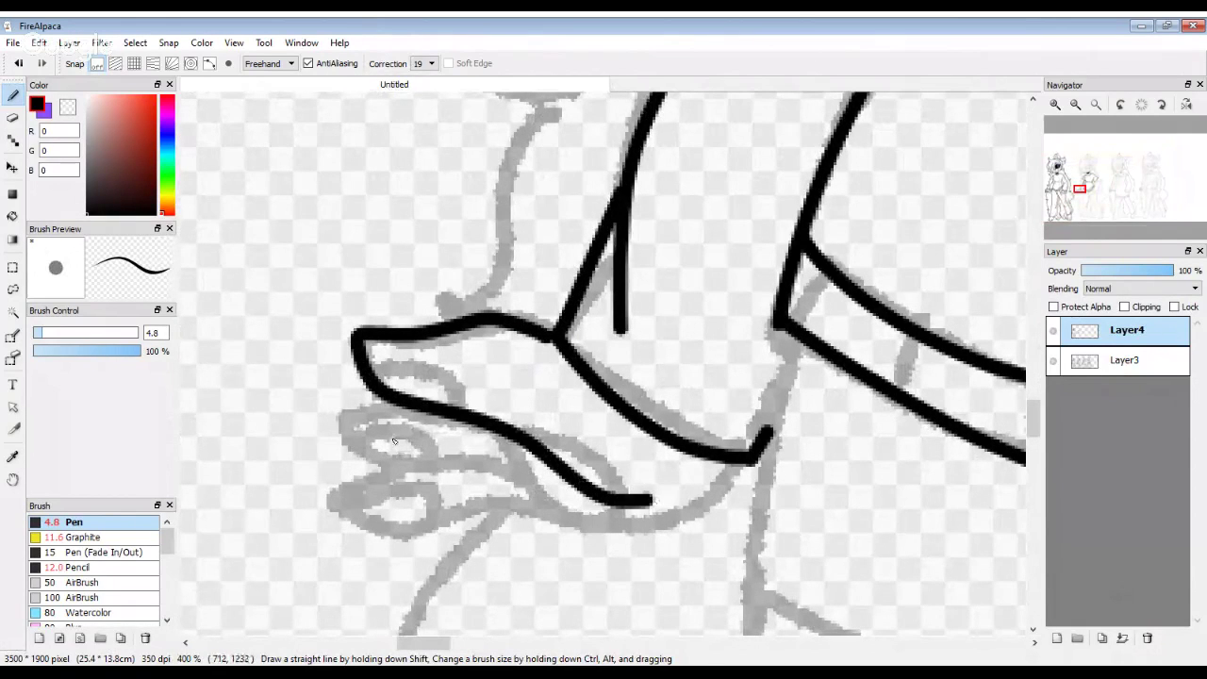
scroll(394, 442, up, 2)
mouse_move(387, 357)
mouse_down()
mouse_move(283, 377)
mouse_move(514, 500)
mouse_move(663, 556)
mouse_move(598, 443)
mouse_up()
mouse_move(320, 378)
mouse_down()
mouse_move(209, 436)
mouse_move(368, 506)
mouse_up()
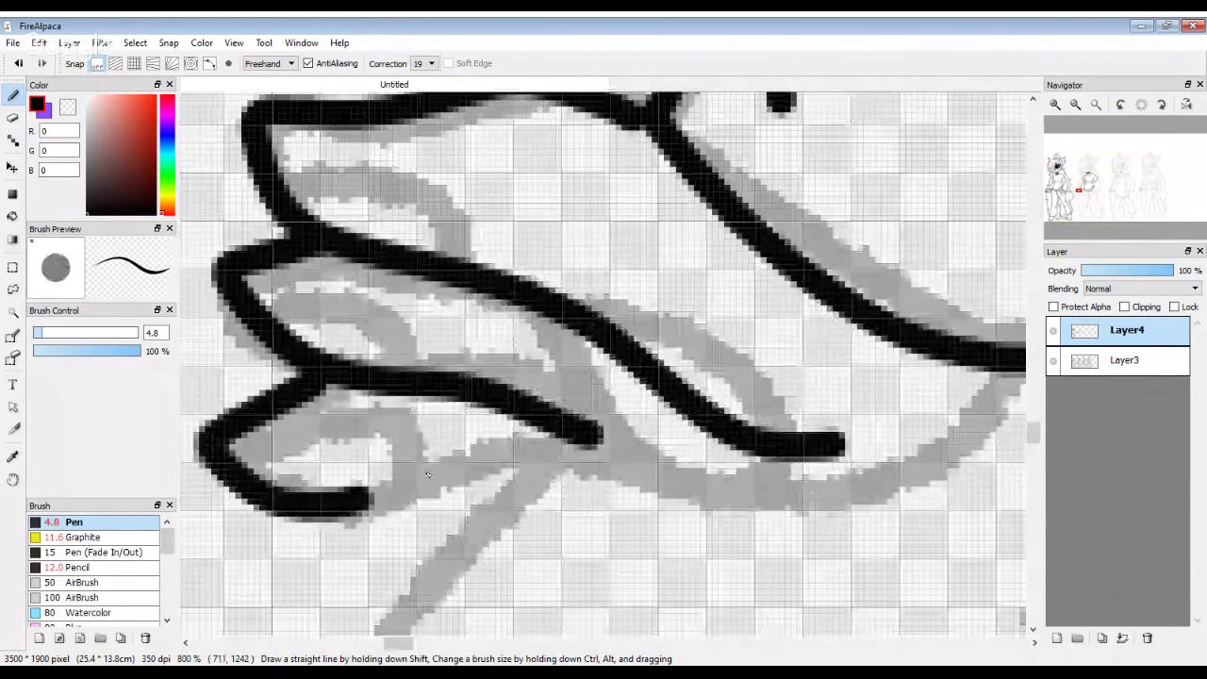
mouse_move(427, 474)
mouse_down()
mouse_move(558, 455)
mouse_move(797, 504)
mouse_move(983, 412)
mouse_move(1024, 372)
mouse_up()
scroll(396, 425, down, 2)
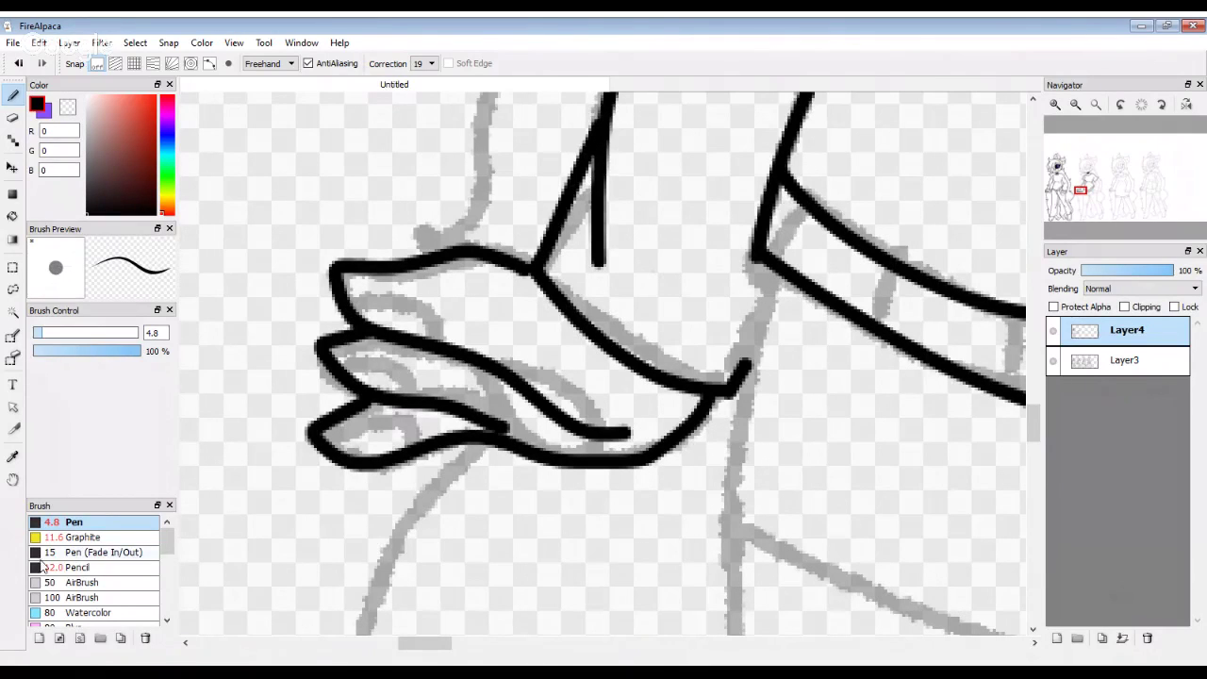
Step: Ink the rounded pads on the three fingertips of the second figure's left hand
scroll(311, 431, up, 4)
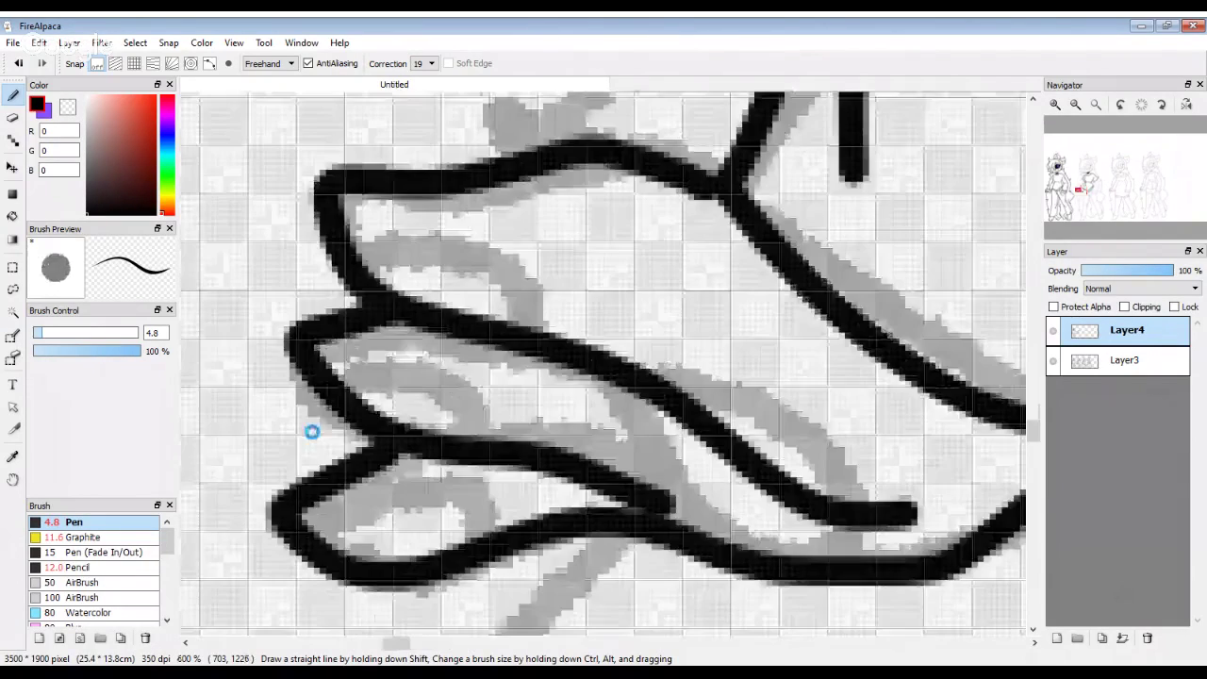
scroll(421, 407, down, 2)
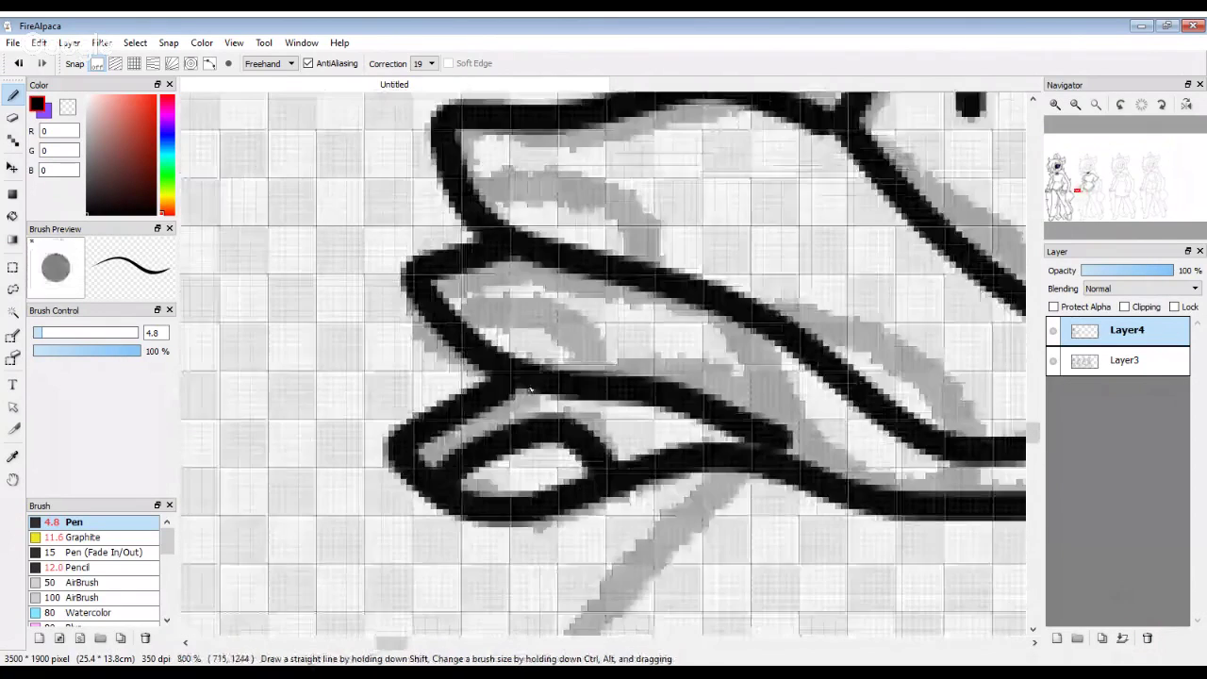
scroll(598, 308, up, 2)
drag(524, 247, 665, 429)
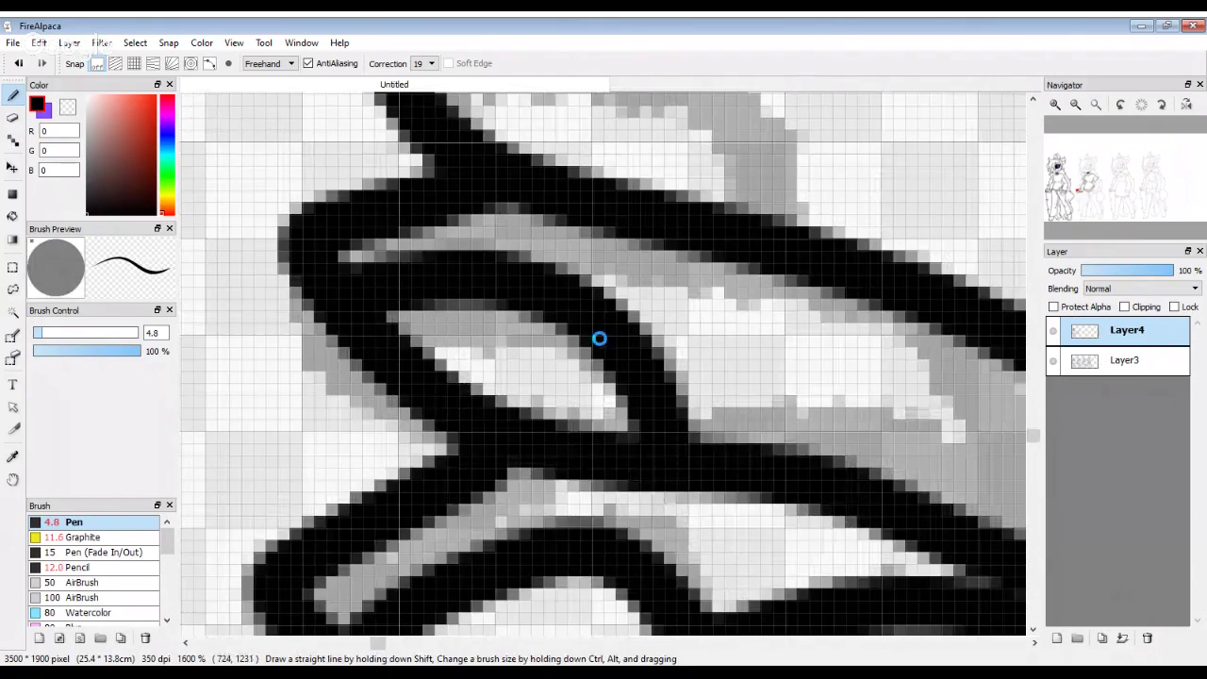
scroll(598, 337, down, 1)
scroll(604, 283, up, 1)
mouse_move(452, 215)
mouse_down()
mouse_move(677, 237)
mouse_move(822, 372)
mouse_up()
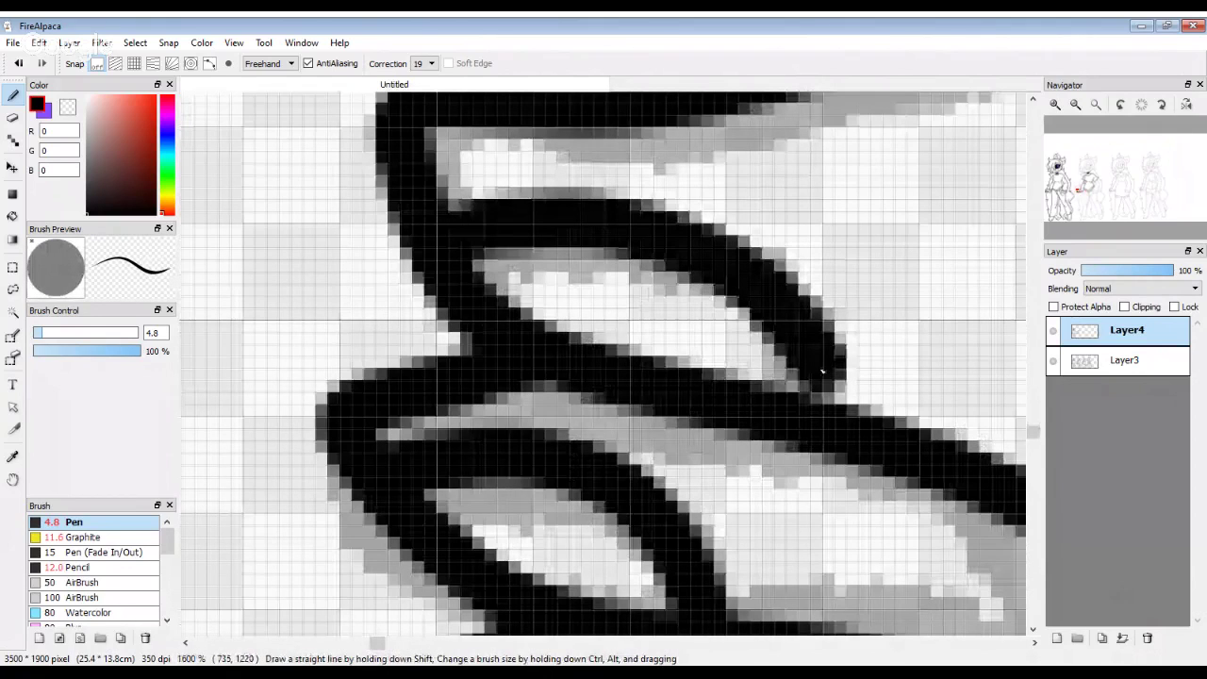
scroll(811, 378, down, 1)
Step: Ink the upper and lower curves of the oval palm pad on the second figure's left hand
scroll(679, 391, up, 1)
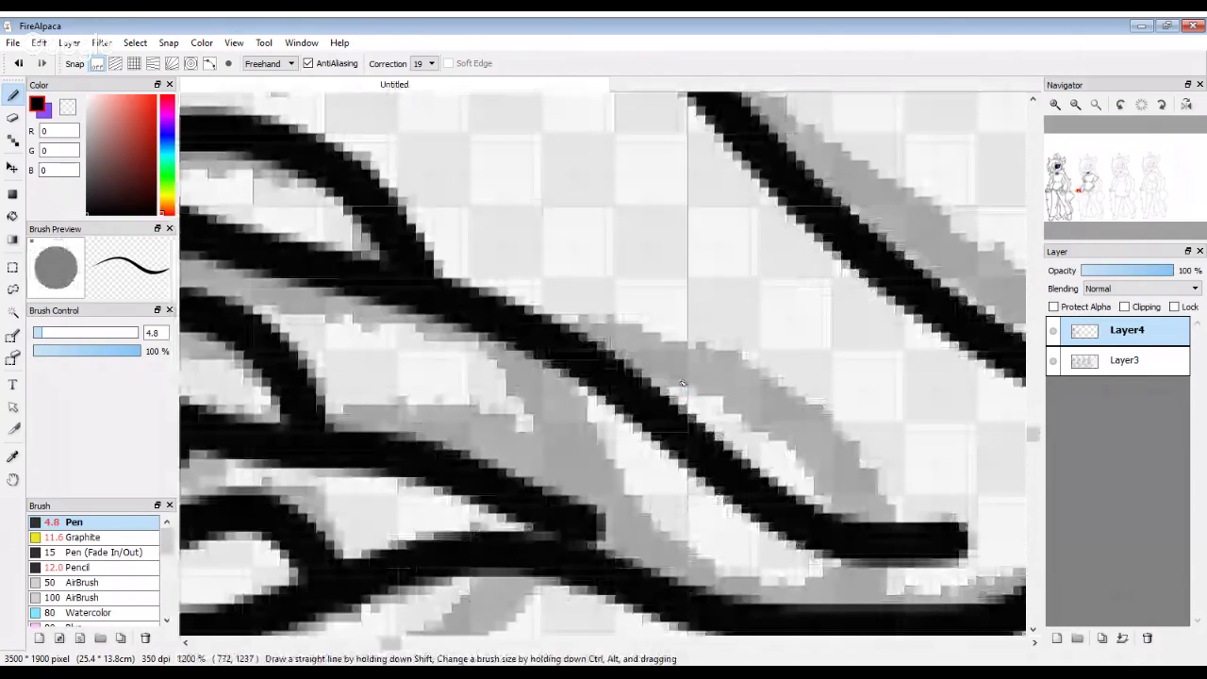
scroll(682, 384, down, 2)
scroll(821, 389, up, 1)
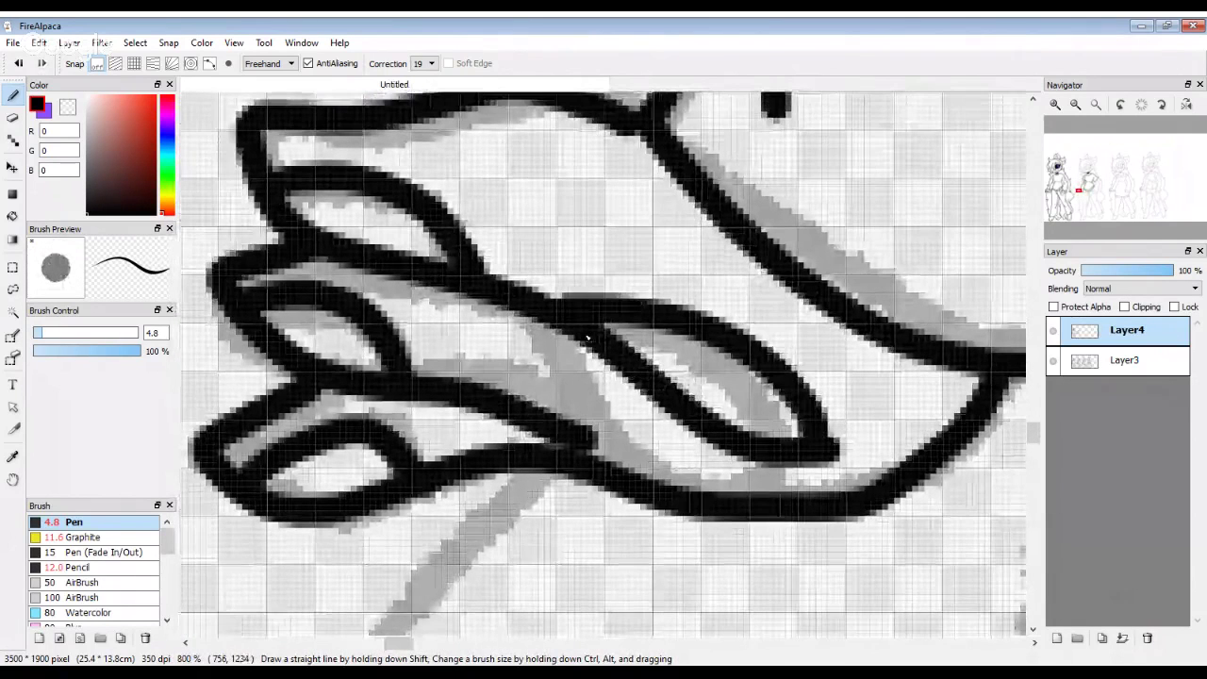
mouse_move(585, 335)
mouse_down()
mouse_move(554, 411)
mouse_move(641, 477)
mouse_move(747, 485)
mouse_move(836, 463)
mouse_up()
scroll(836, 462, down, 4)
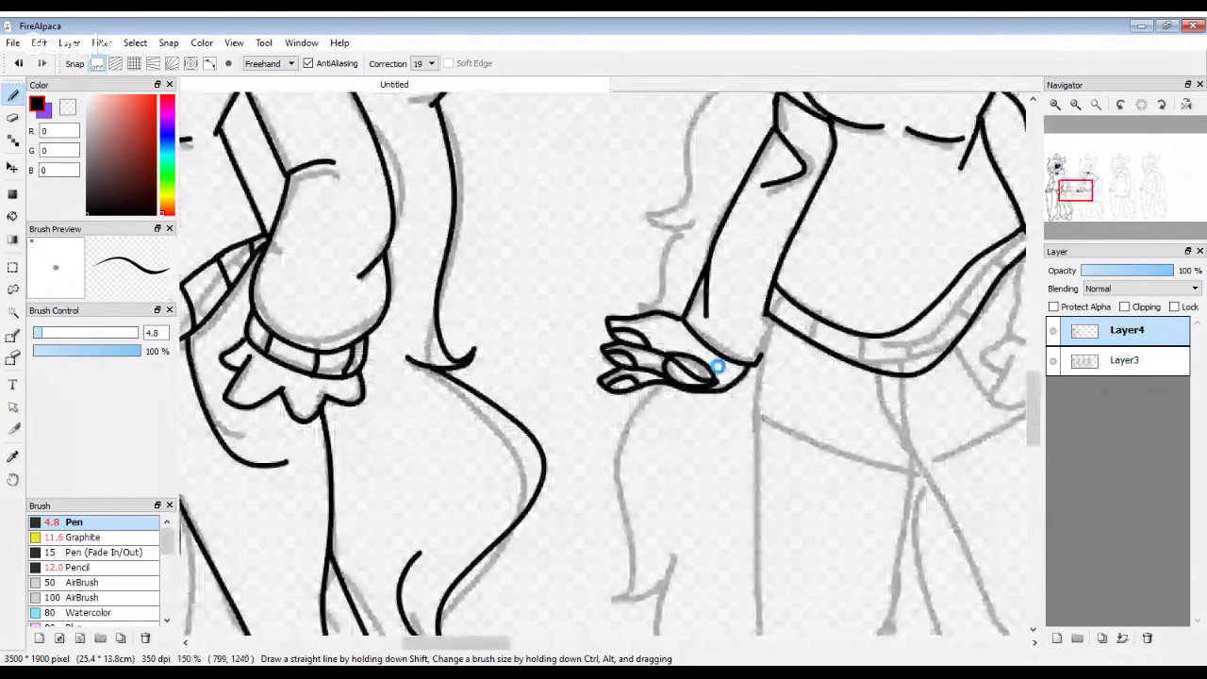
scroll(717, 366, down, 1)
scroll(689, 359, up, 7)
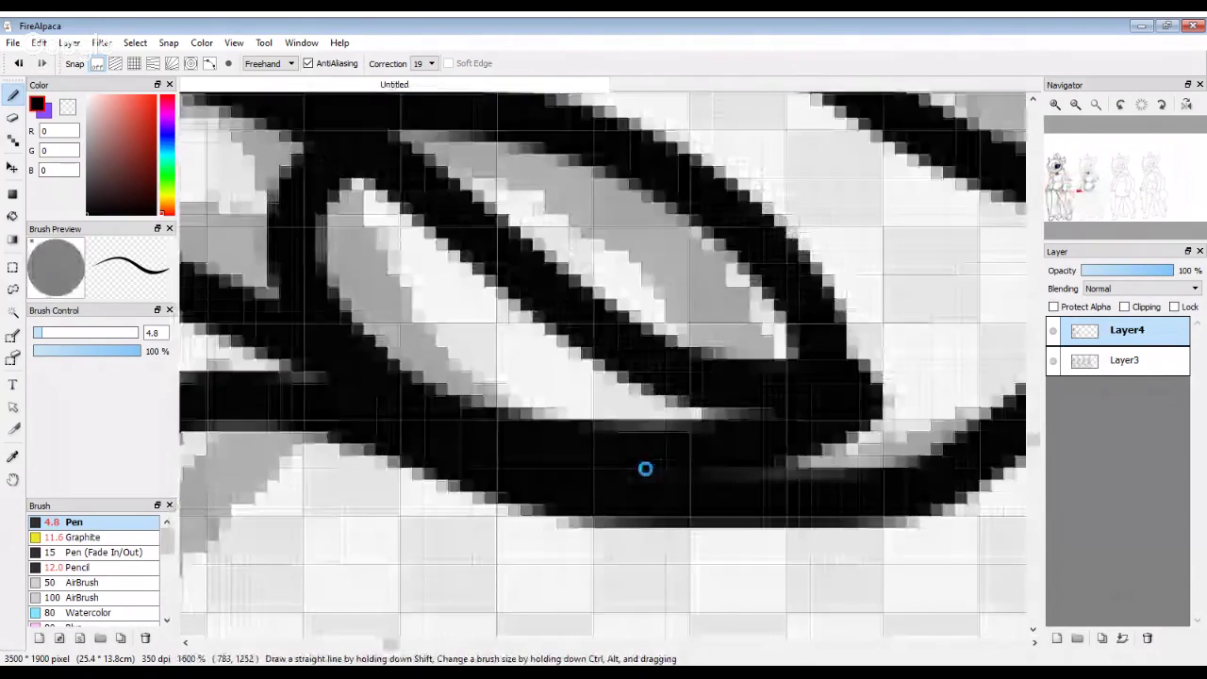
scroll(453, 396, up, 1)
scroll(412, 473, down, 1)
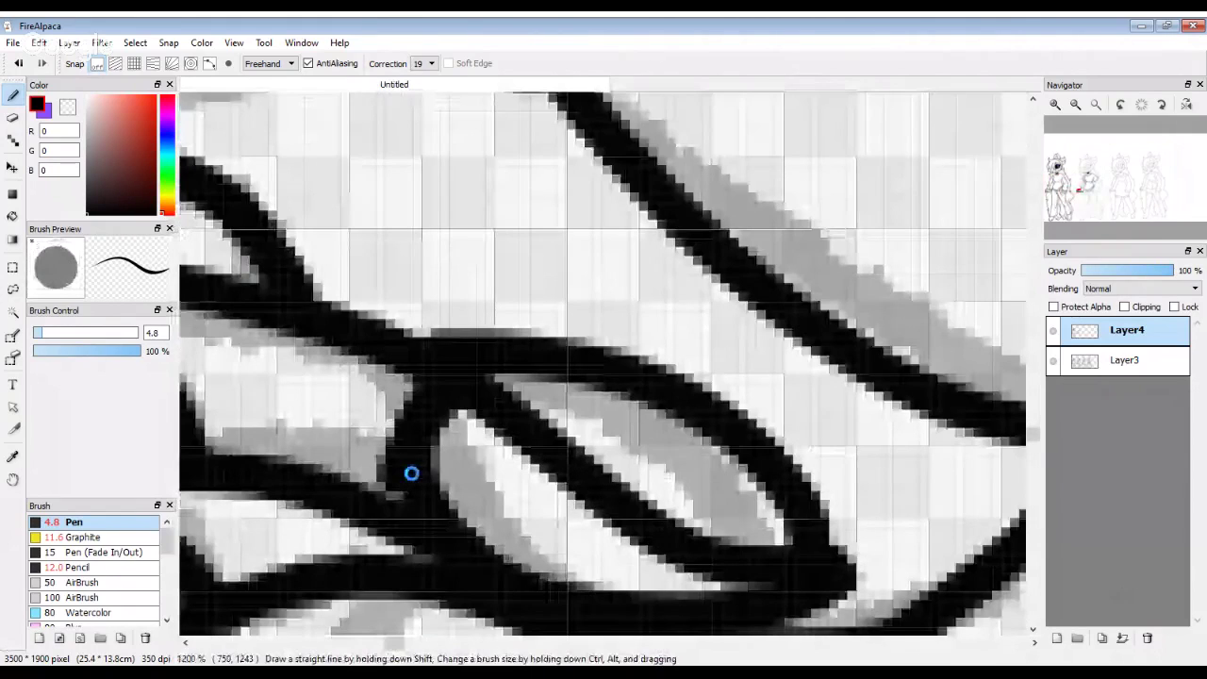
scroll(411, 473, down, 3)
scroll(527, 460, down, 6)
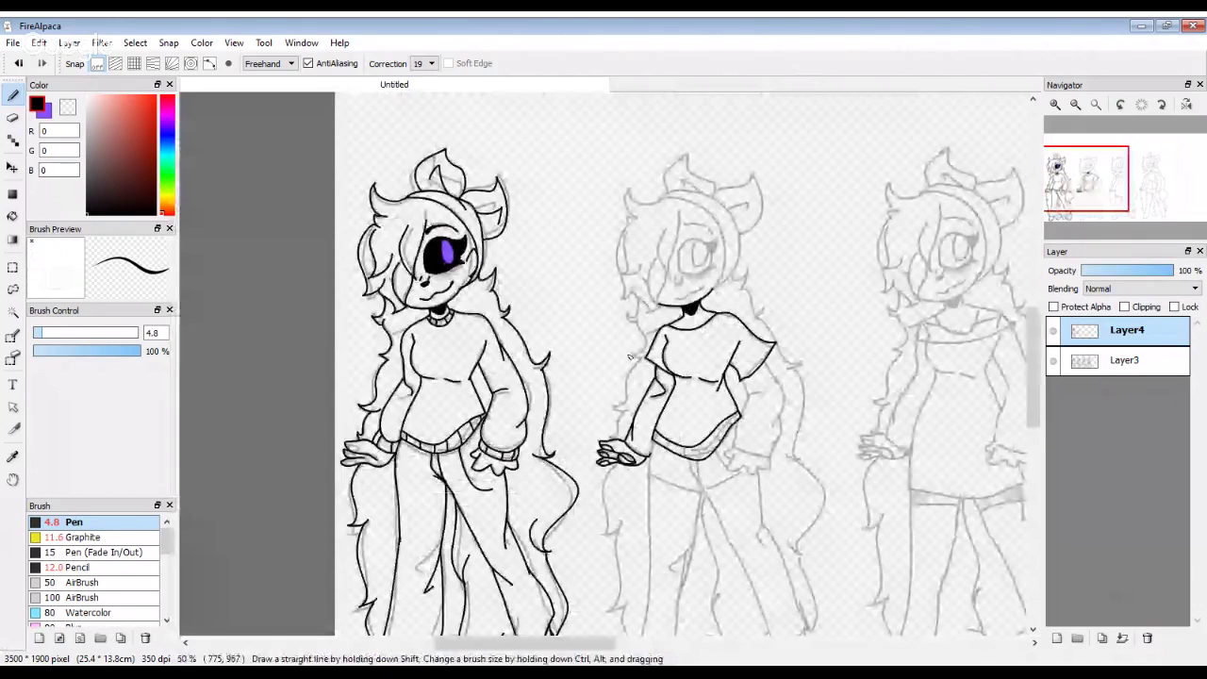
Step: Erase the diagonal line crossing the palm pad and re-ink the pad's right end to close the oval
scroll(630, 453, up, 4)
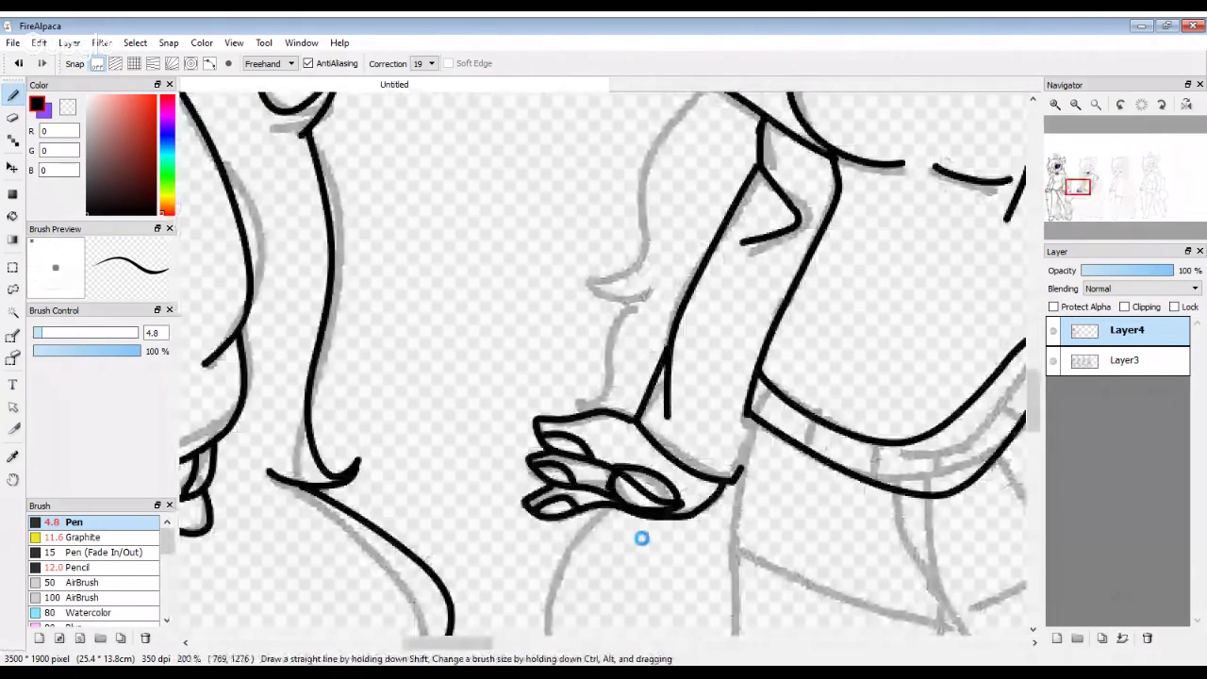
key(e)
scroll(641, 538, up, 4)
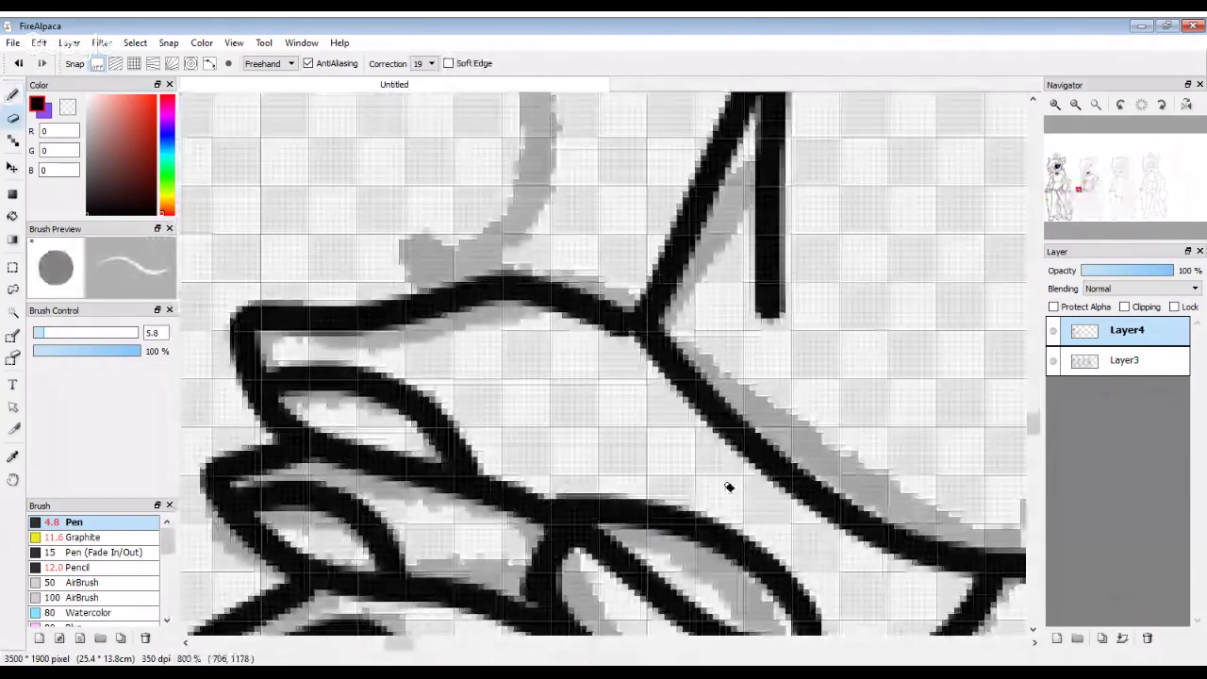
drag(729, 486, 745, 406)
mouse_move(766, 566)
mouse_down()
mouse_move(798, 585)
mouse_move(630, 500)
mouse_move(655, 470)
mouse_move(728, 568)
mouse_up()
key(b)
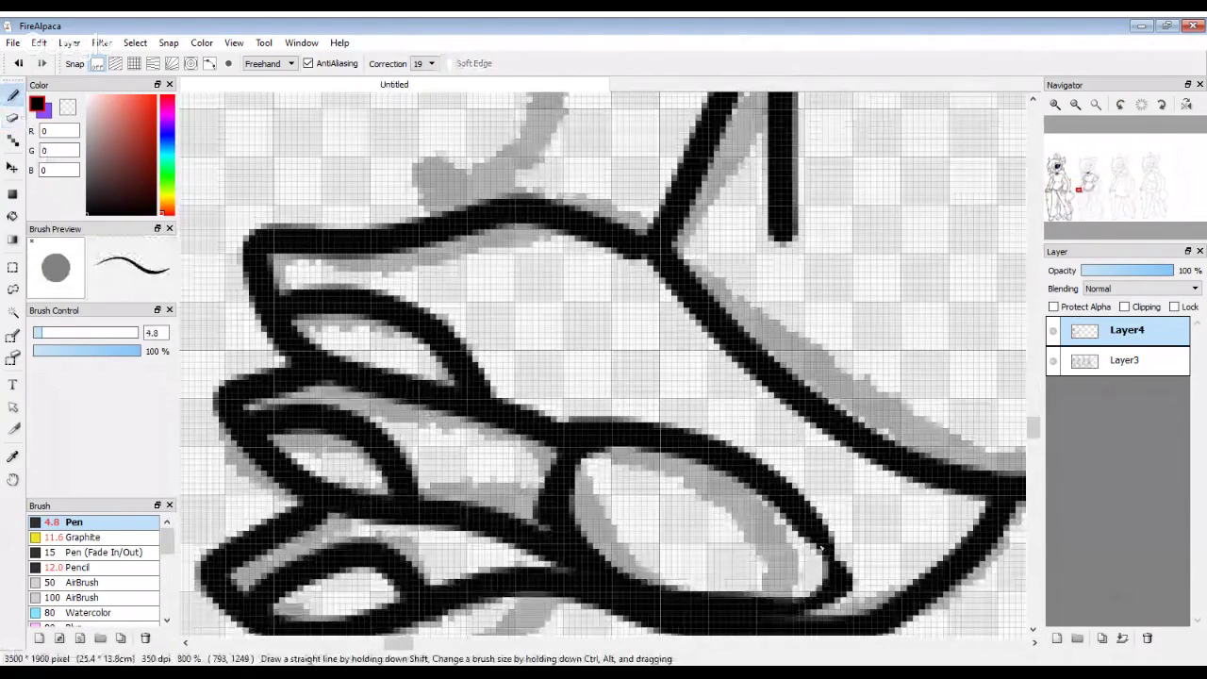
mouse_move(821, 550)
mouse_down()
mouse_move(843, 576)
mouse_move(773, 609)
mouse_up()
scroll(734, 601, down, 3)
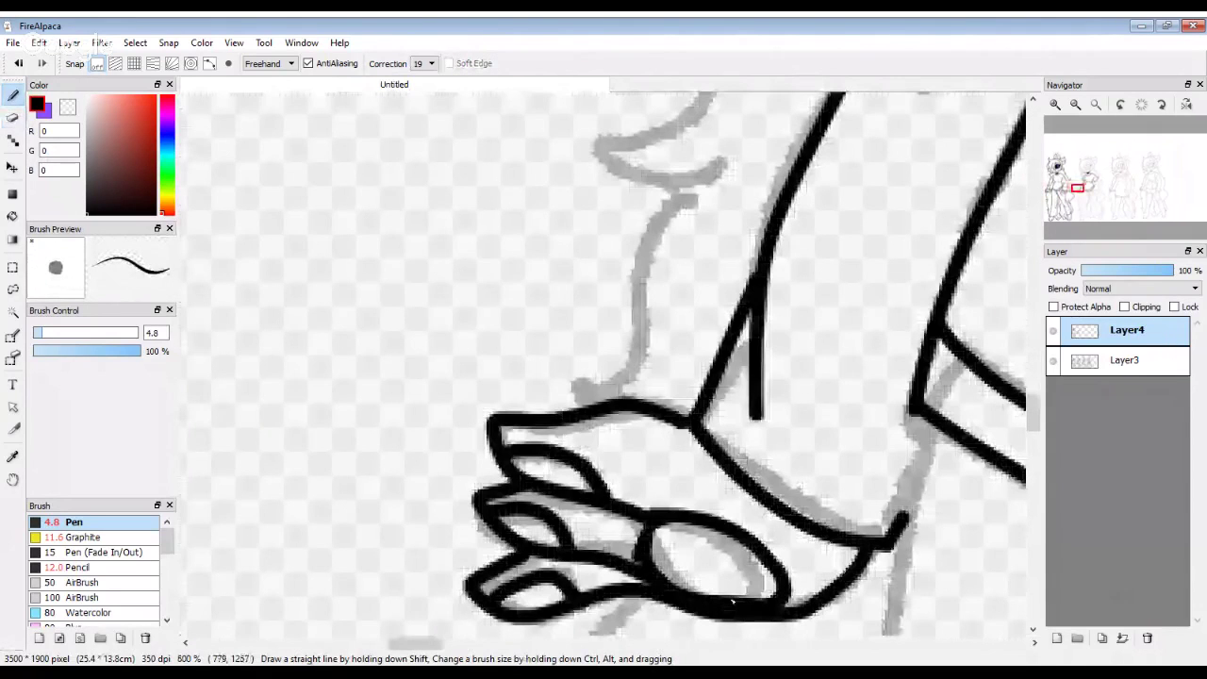
scroll(734, 601, down, 4)
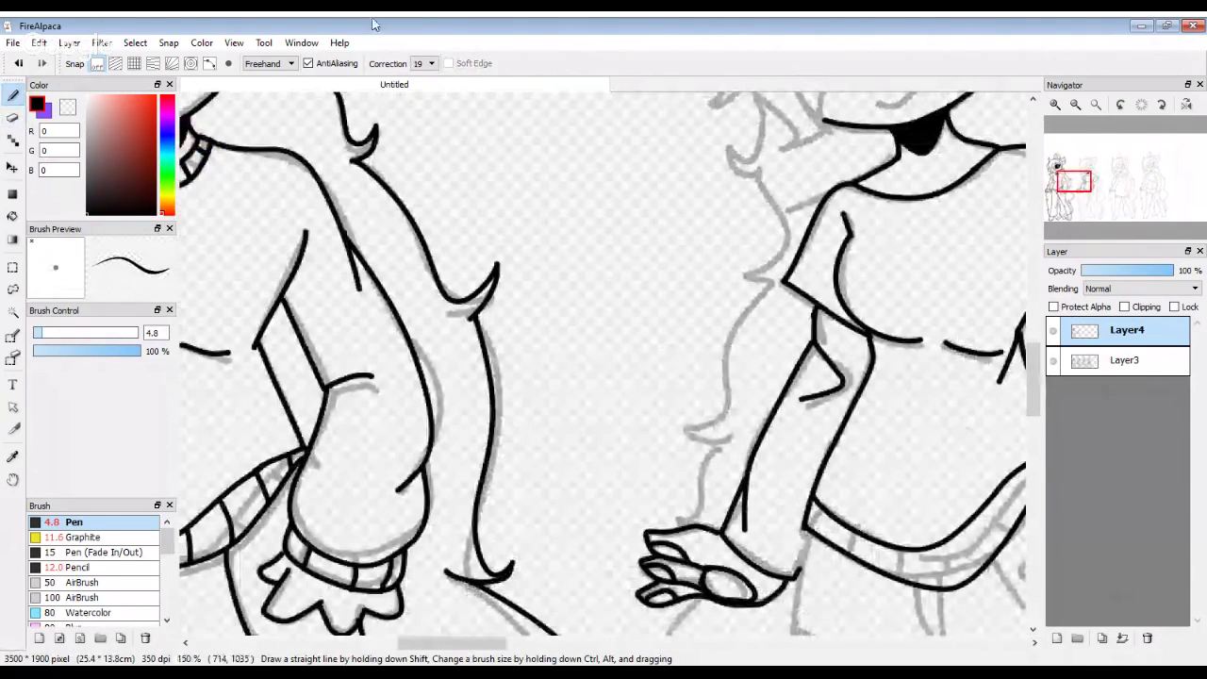
Step: Ink the left side and left leg hem of the second figure's shorts, plus a short crease at the crotch
scroll(529, 377, down, 3)
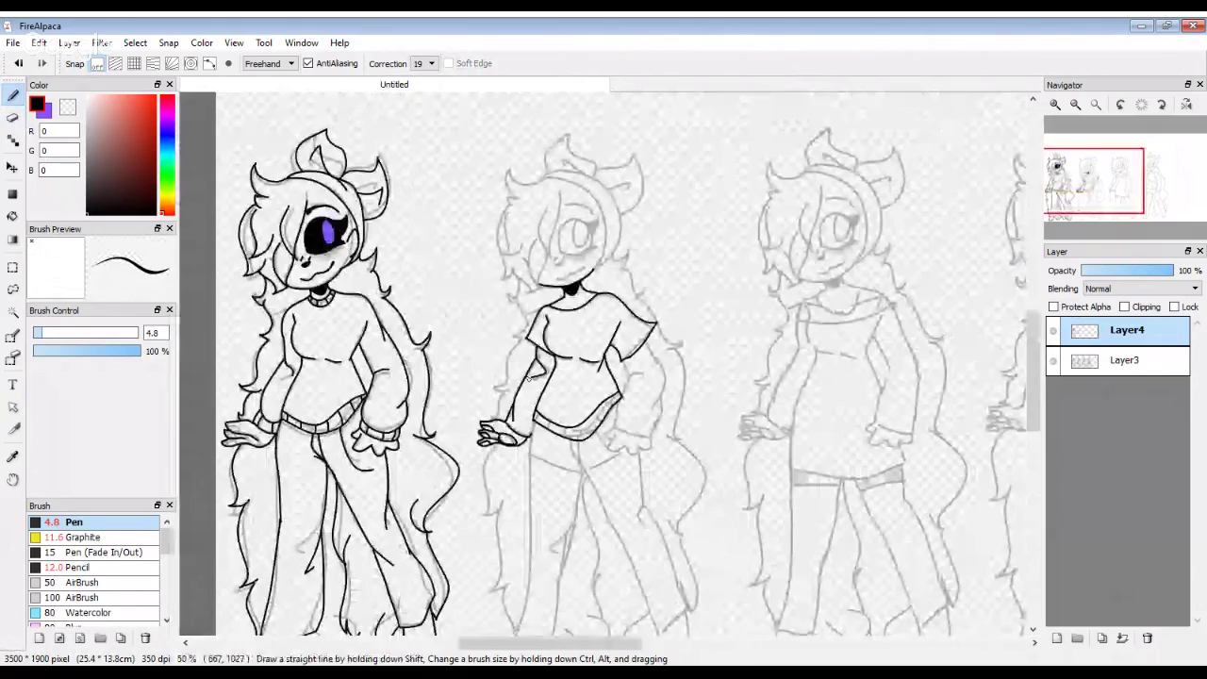
scroll(528, 379, down, 2)
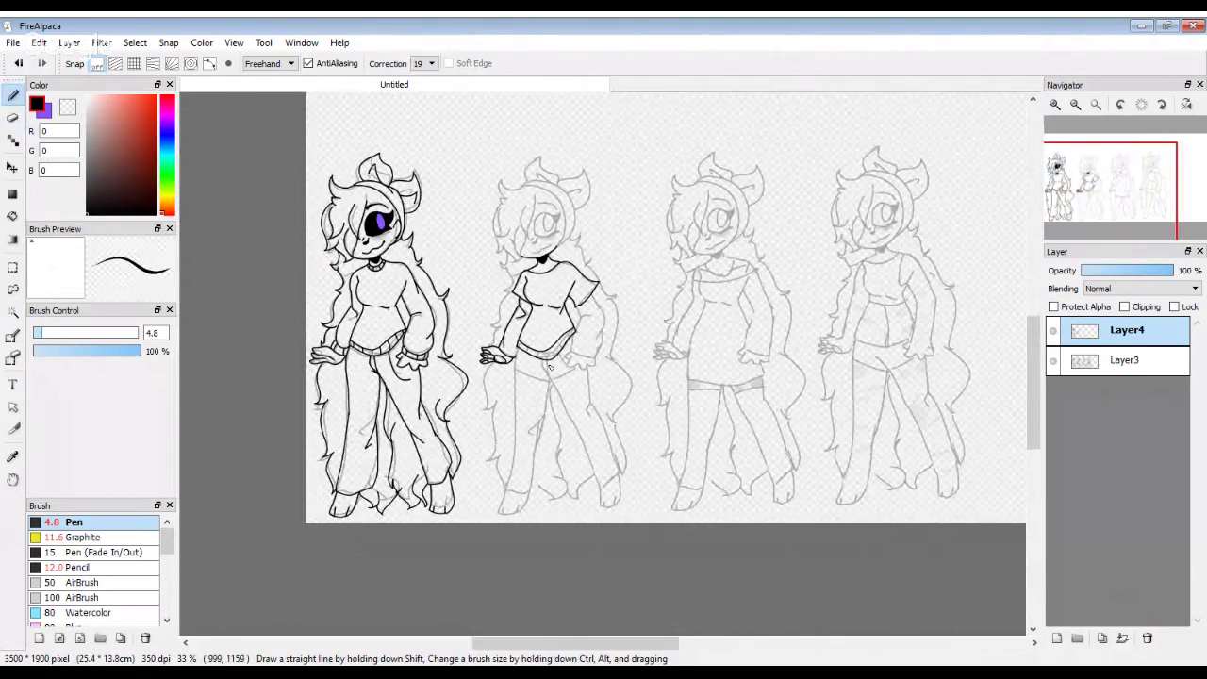
scroll(529, 400, up, 1)
scroll(530, 400, up, 5)
mouse_move(433, 187)
mouse_down()
mouse_move(404, 468)
mouse_move(824, 604)
mouse_up()
drag(734, 468, 822, 545)
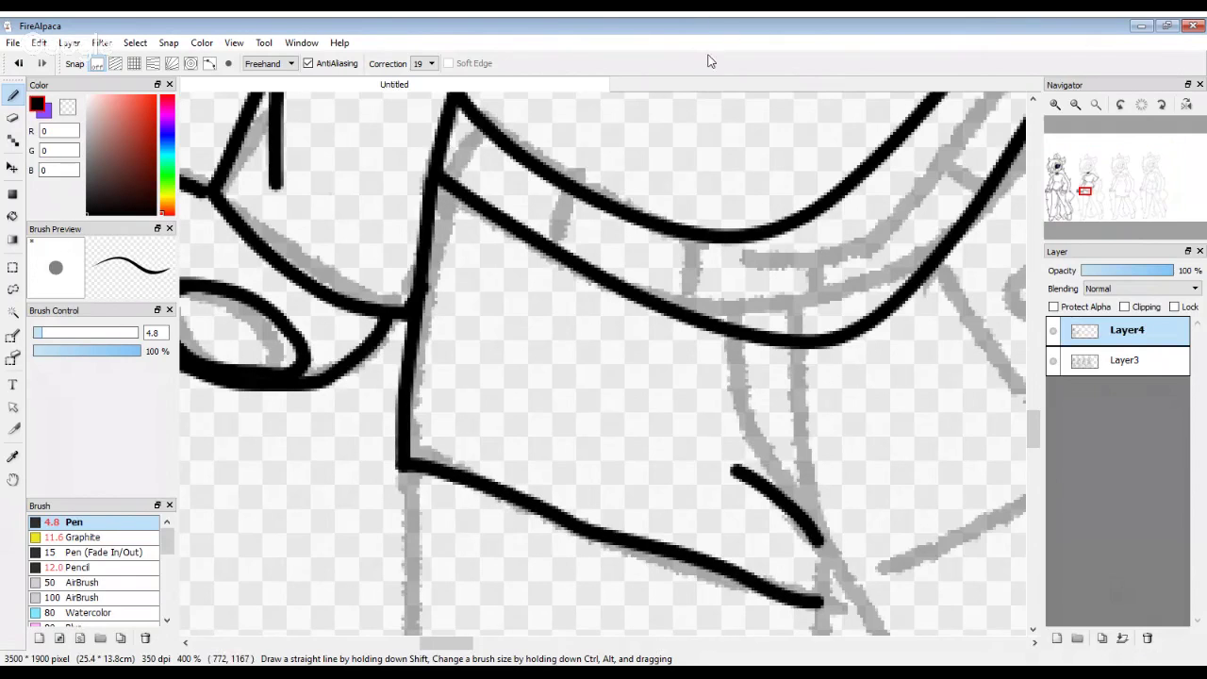
Step: Extend the crotch crease and ink the curved right leg hem of the second figure's shorts
scroll(417, 399, down, 3)
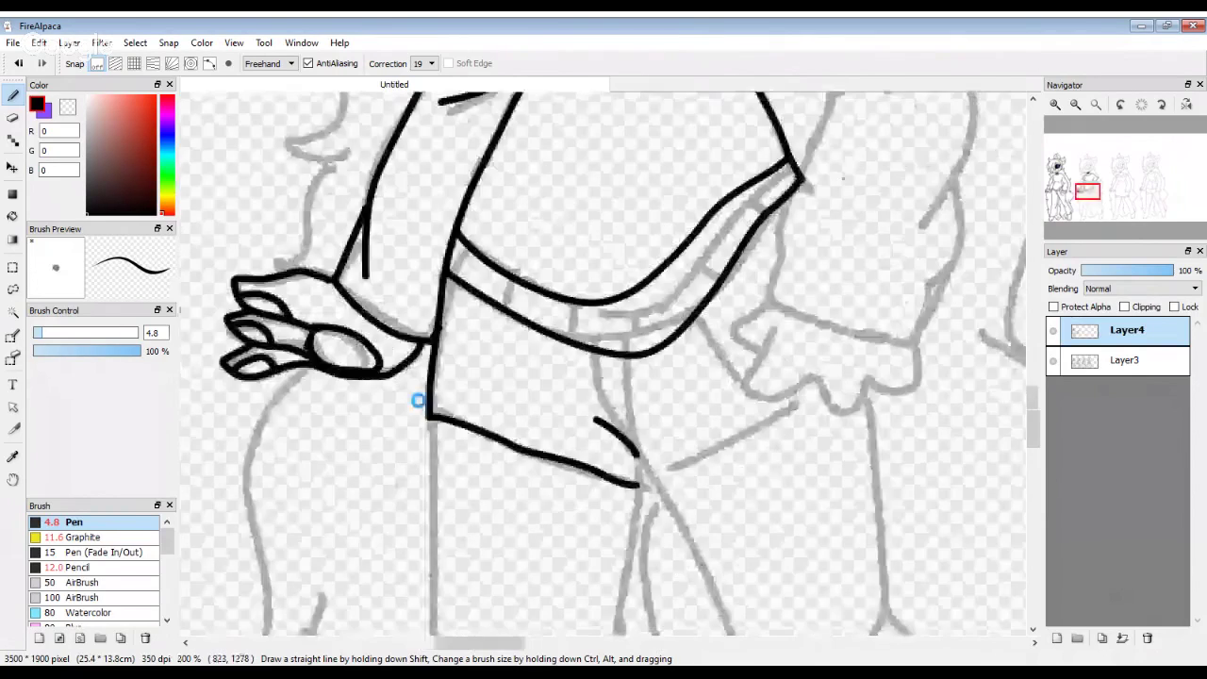
scroll(418, 399, up, 4)
mouse_move(557, 517)
mouse_down()
mouse_move(801, 418)
mouse_move(1024, 243)
mouse_up()
scroll(583, 374, down, 3)
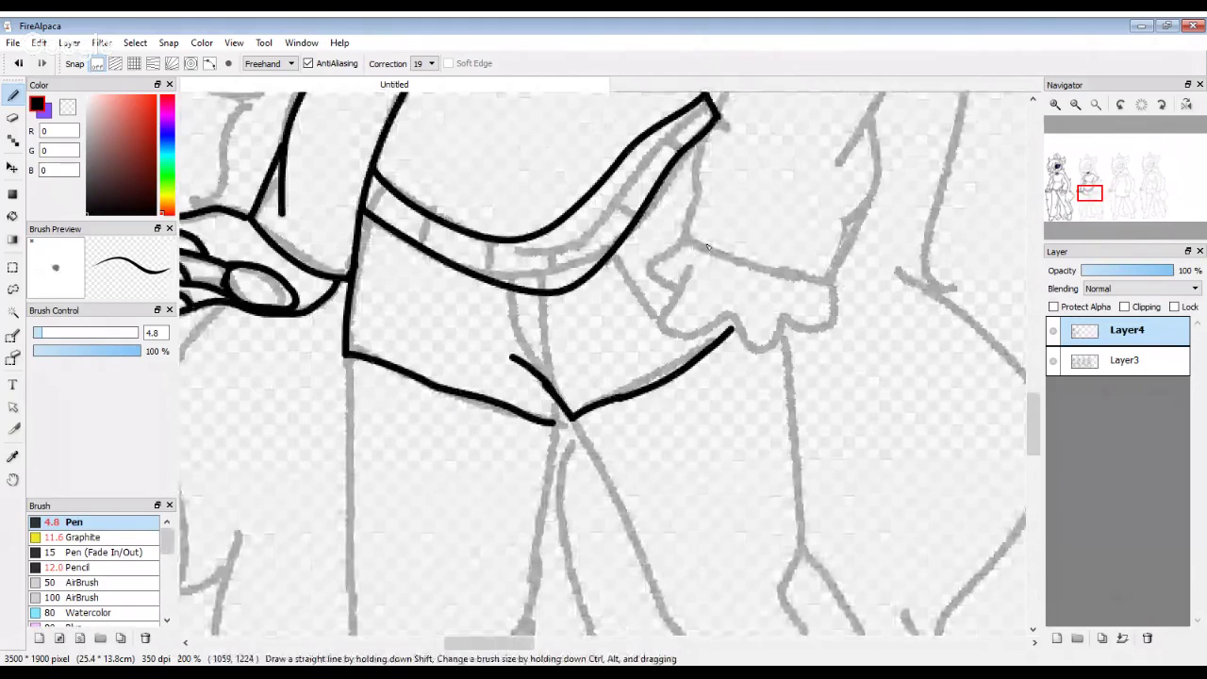
Step: Ink the diagonal pocket line on the right of the second figure's shorts and try a first fly line
scroll(708, 247, up, 3)
scroll(619, 356, down, 3)
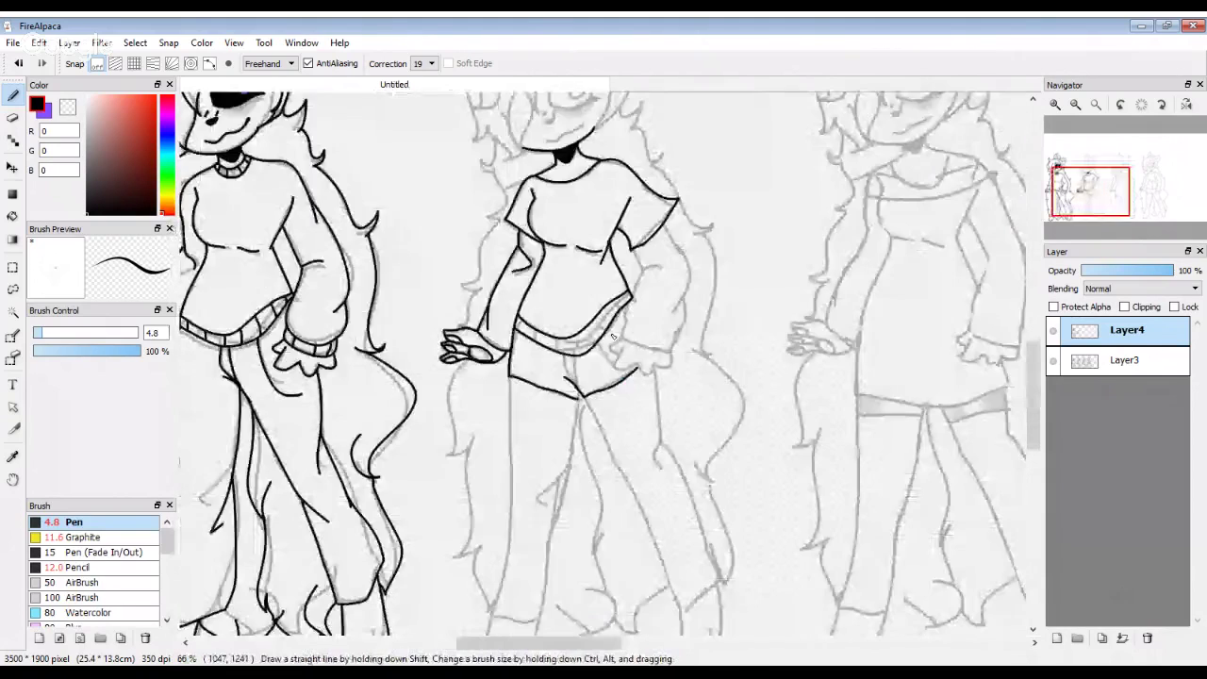
scroll(613, 397, up, 2)
drag(563, 375, 663, 536)
drag(613, 462, 727, 375)
drag(467, 361, 508, 517)
drag(548, 382, 579, 338)
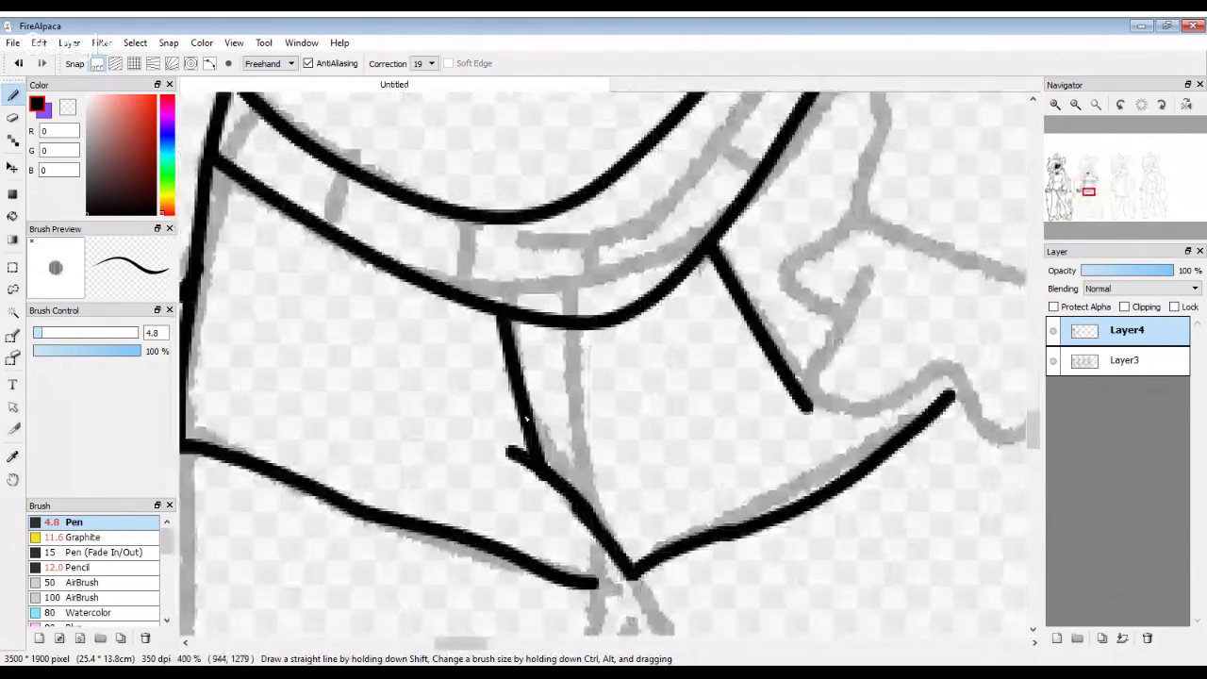
Step: Undo the fly line and ink a straight line and a curved line meeting at the crotch crease instead
scroll(527, 419, down, 2)
scroll(526, 419, up, 3)
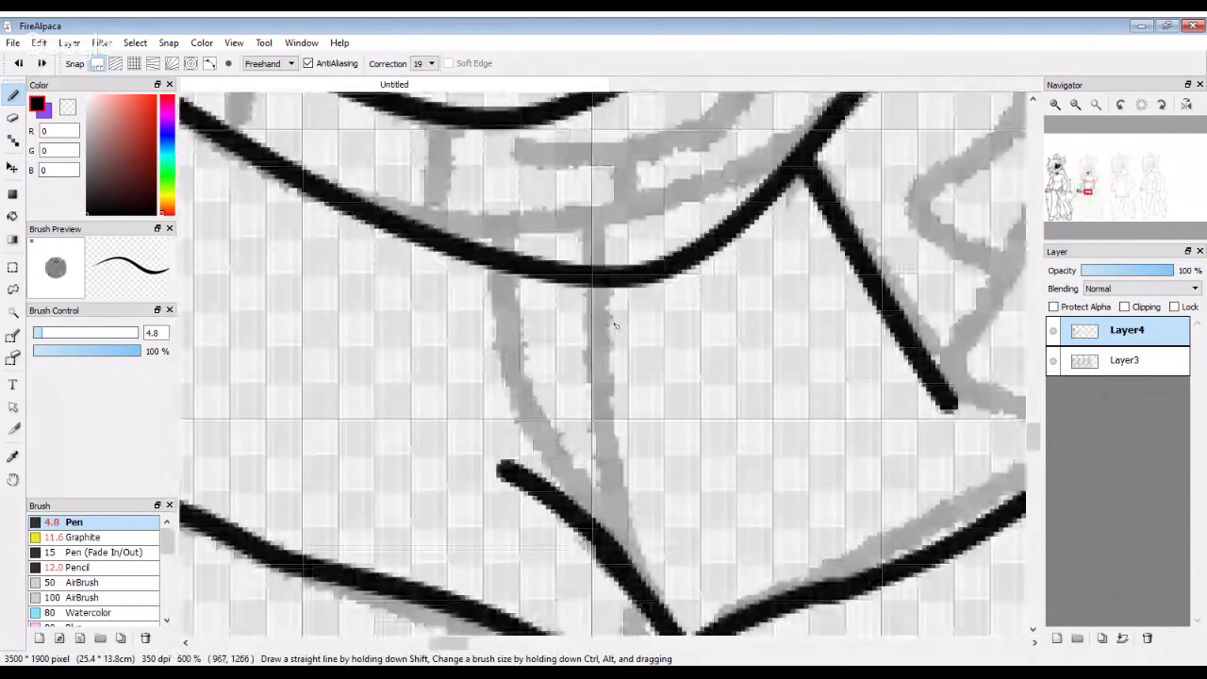
mouse_move(601, 542)
mouse_down()
mouse_move(605, 479)
mouse_move(606, 544)
mouse_up()
key(ctrl+z)
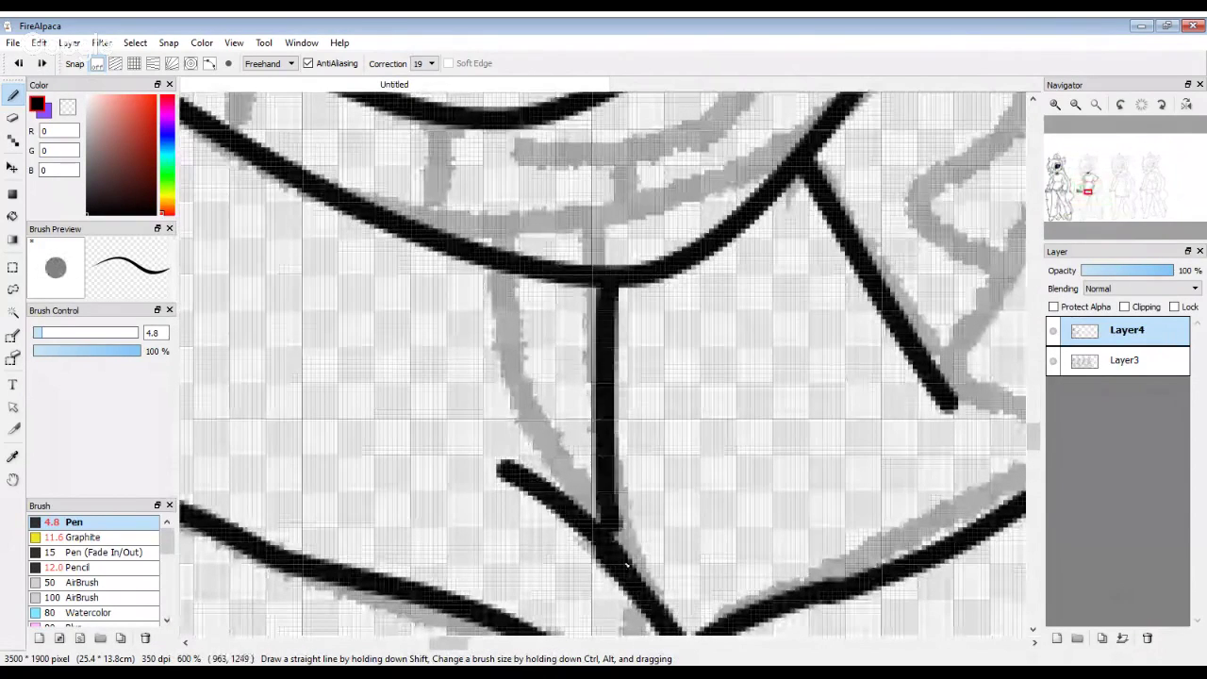
mouse_move(509, 278)
mouse_down()
mouse_move(558, 464)
mouse_move(592, 522)
mouse_up()
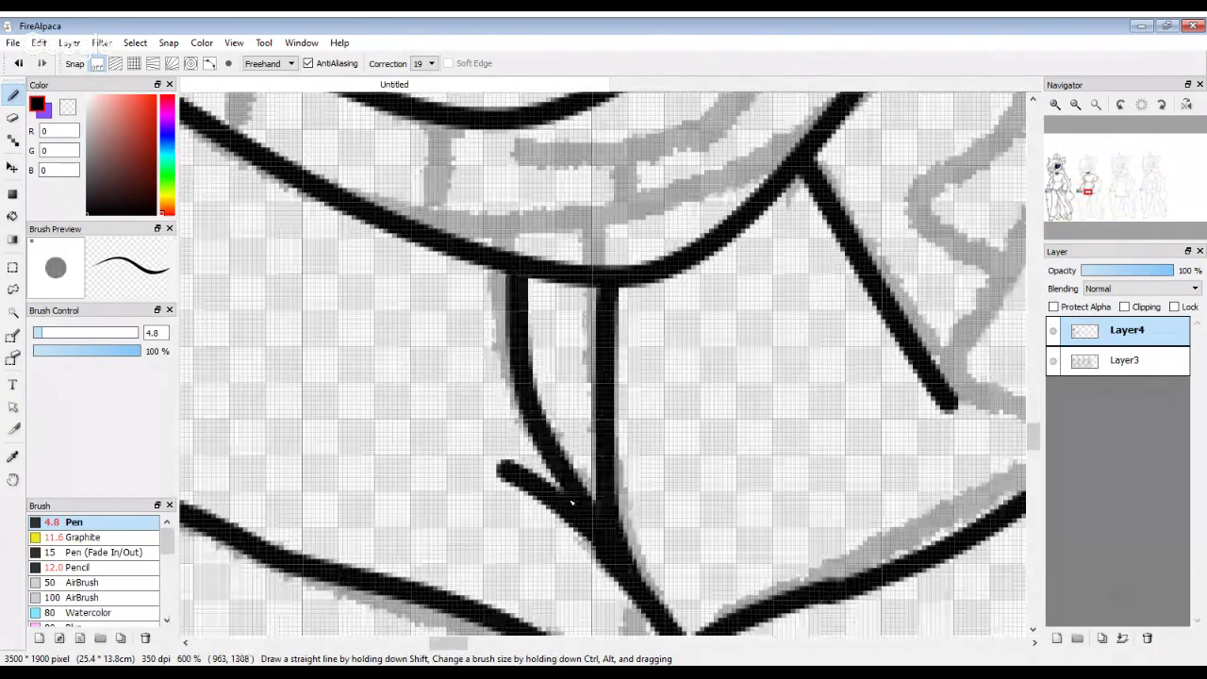
scroll(481, 364, down, 2)
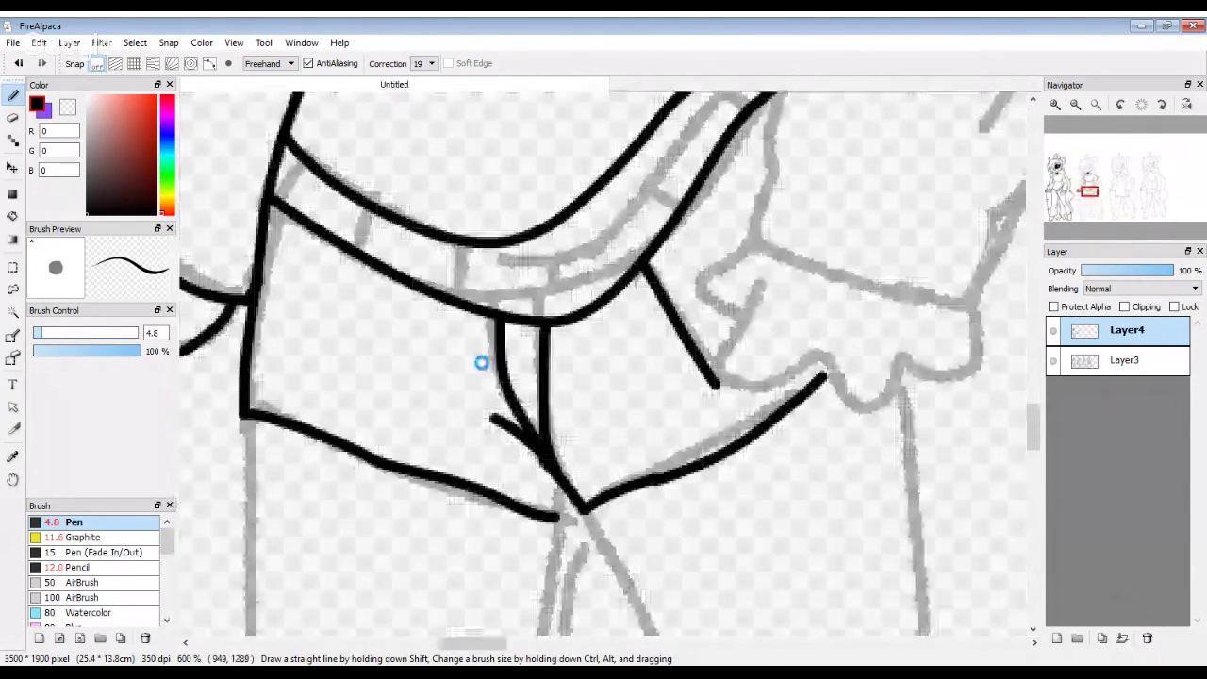
Step: Ink a short stroke joining the left leg hem of the shorts to the crotch crease
scroll(481, 363, up, 2)
drag(542, 420, 530, 500)
scroll(487, 378, down, 6)
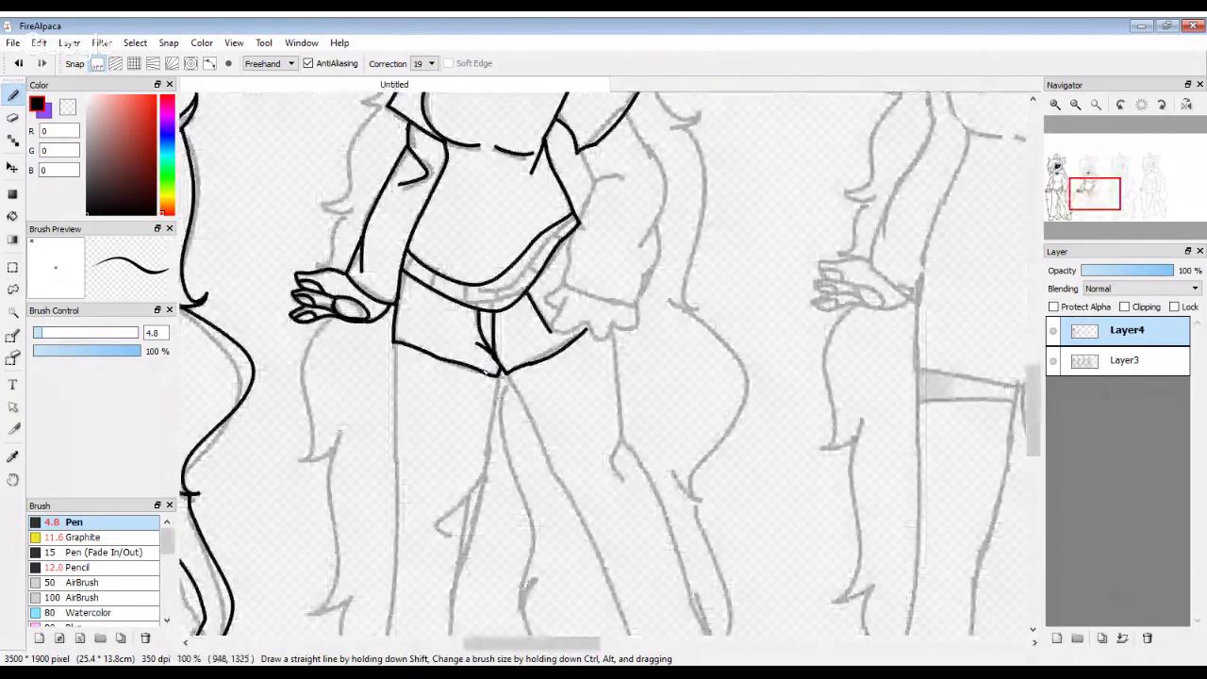
scroll(487, 373, down, 2)
Step: Ink six short dividing lines across the band between the second figure's shirt hem and shorts
scroll(487, 373, up, 5)
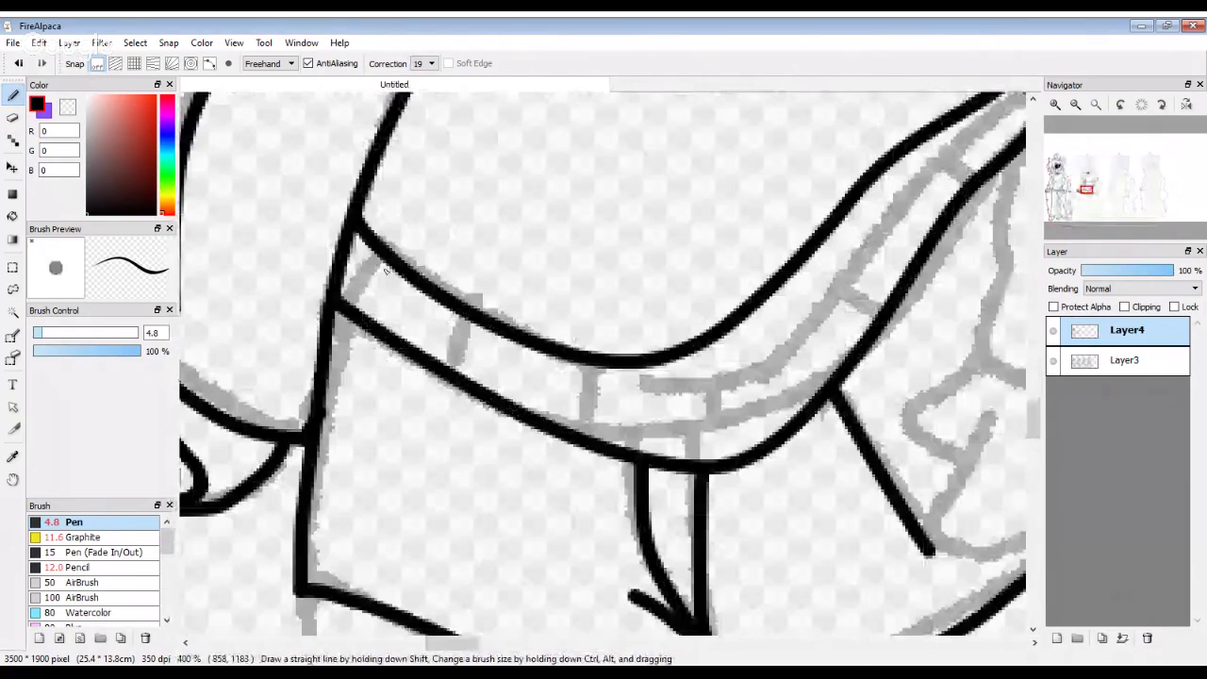
drag(385, 257, 351, 313)
drag(498, 329, 477, 382)
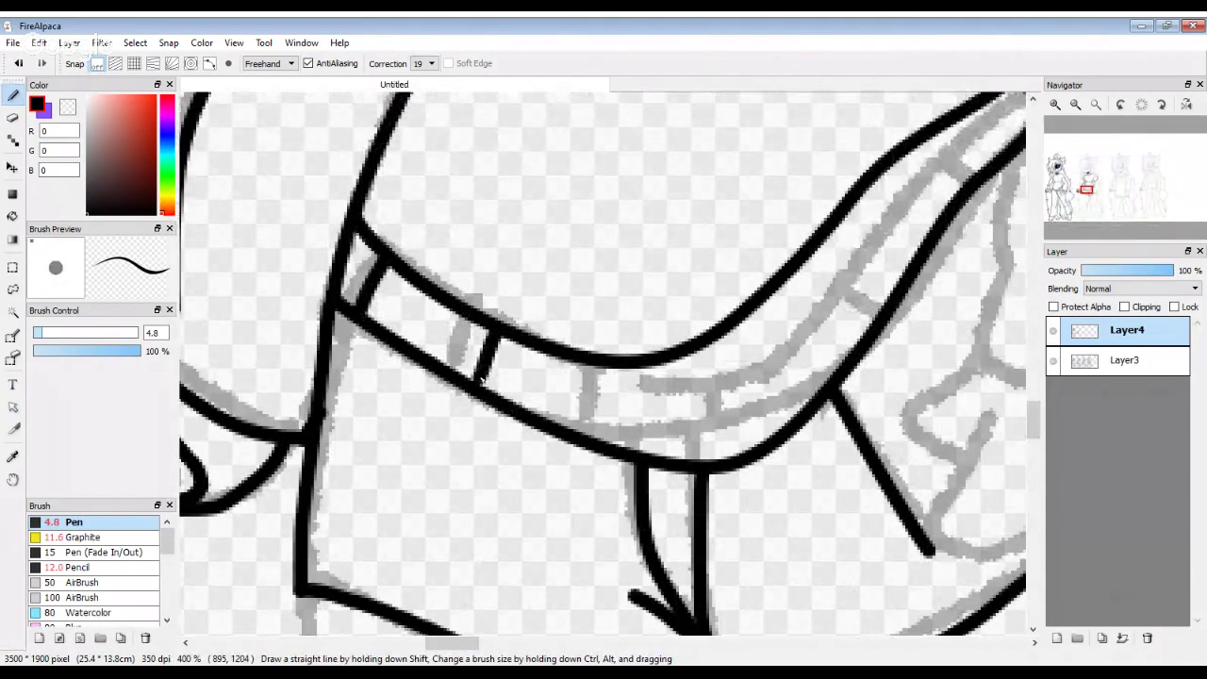
drag(607, 368, 630, 451)
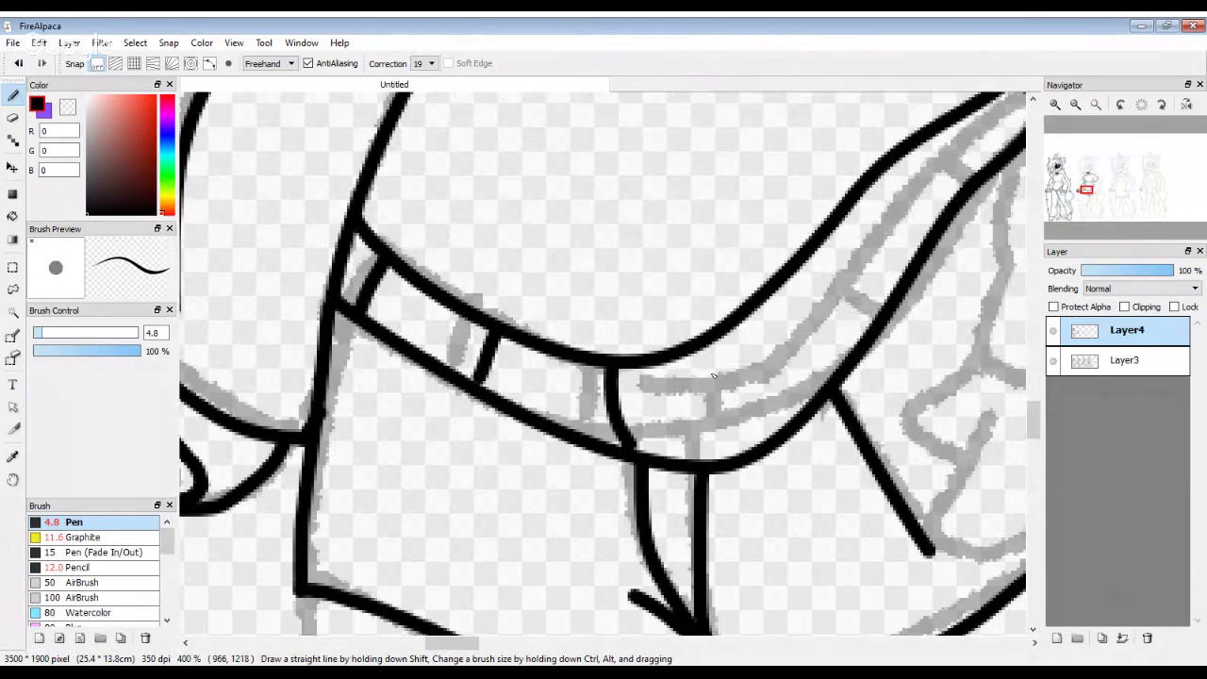
drag(707, 342, 772, 434)
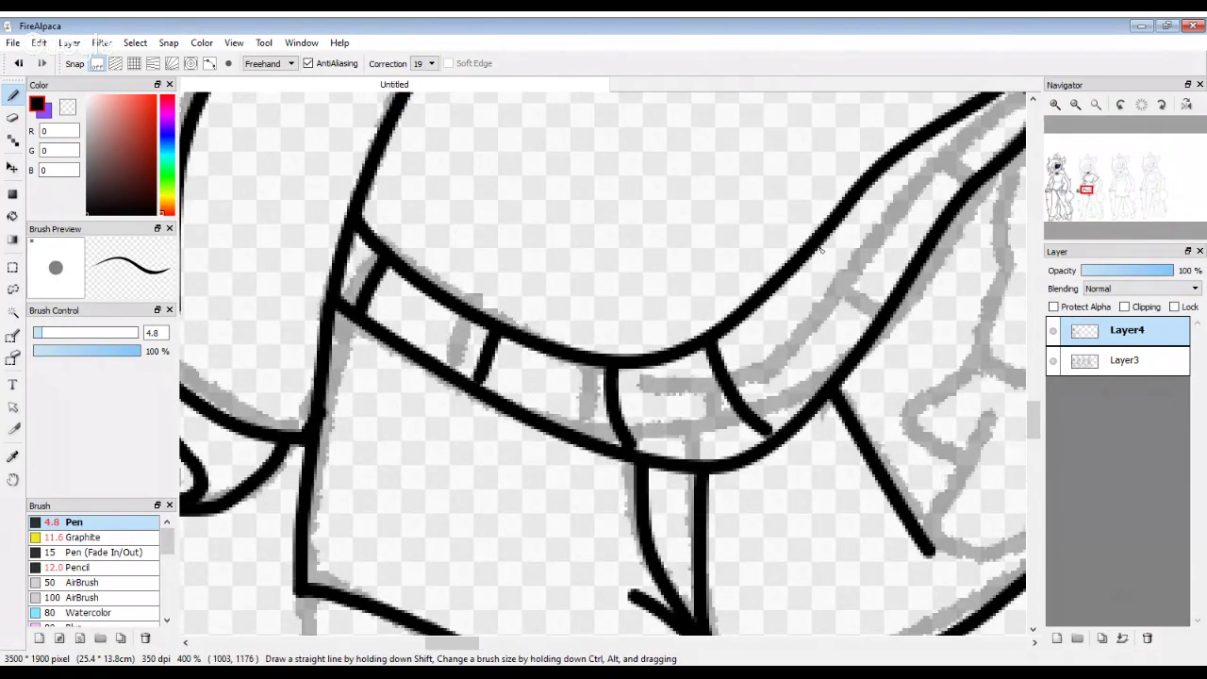
mouse_move(813, 245)
mouse_down()
mouse_move(855, 275)
mouse_move(908, 285)
mouse_up()
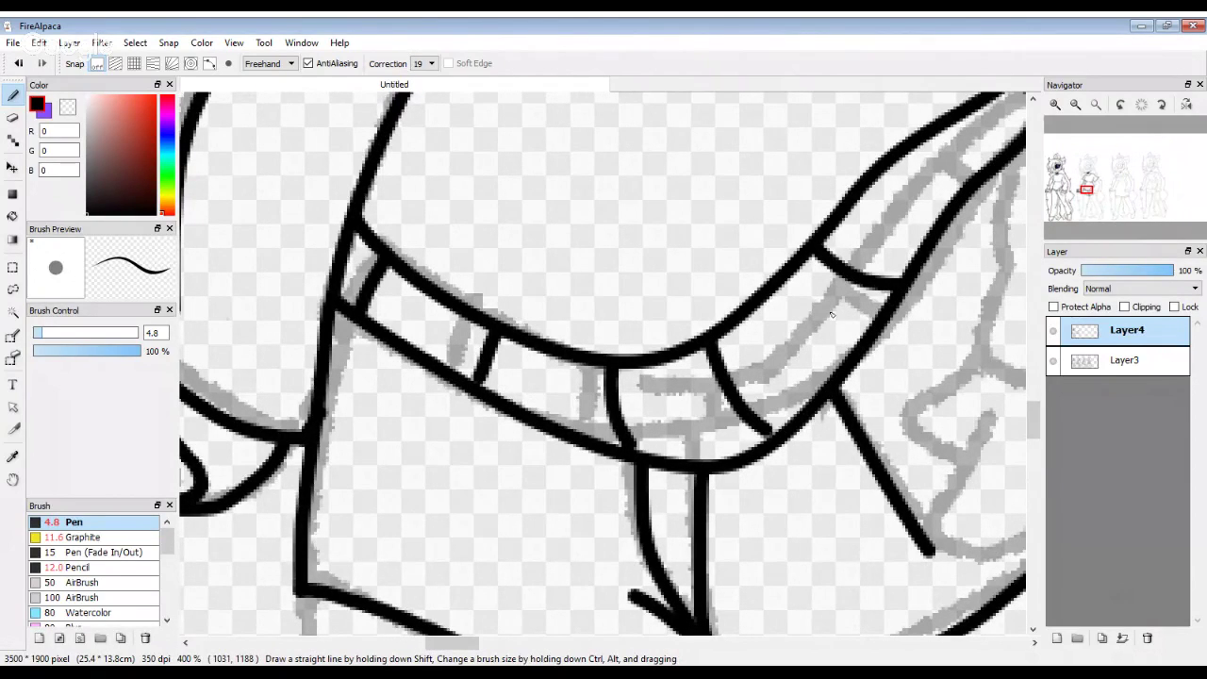
scroll(832, 314, down, 2)
scroll(870, 197, up, 3)
drag(862, 199, 928, 256)
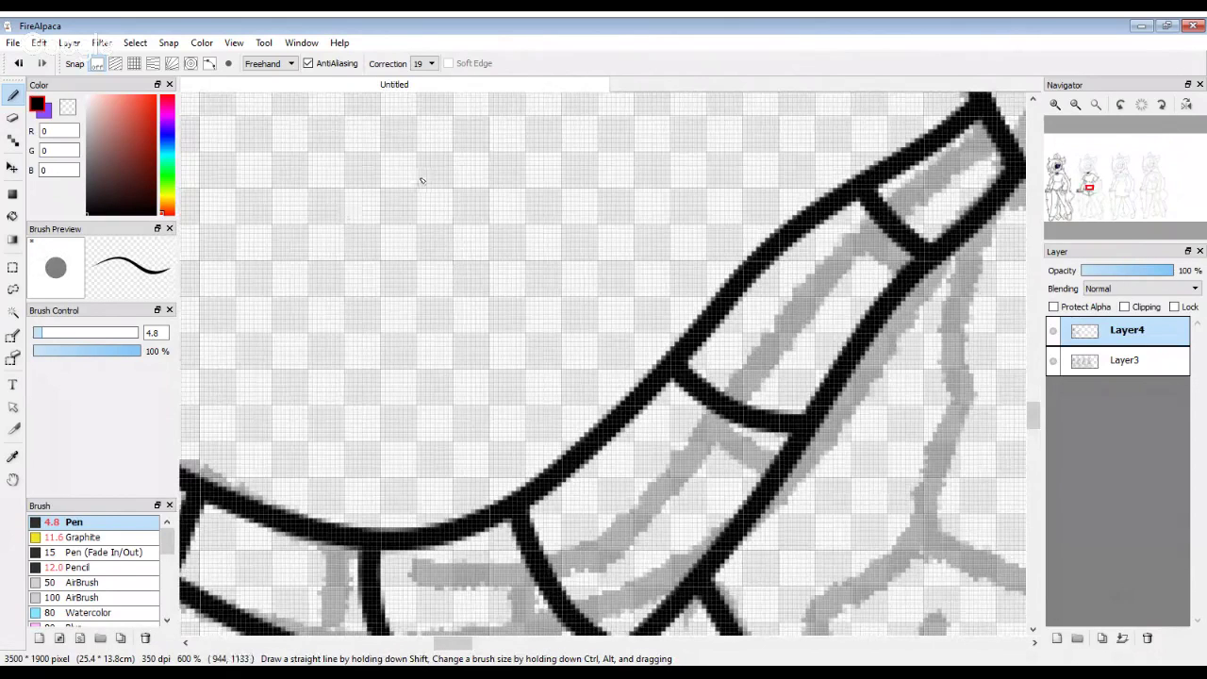
scroll(422, 181, down, 4)
scroll(441, 179, down, 1)
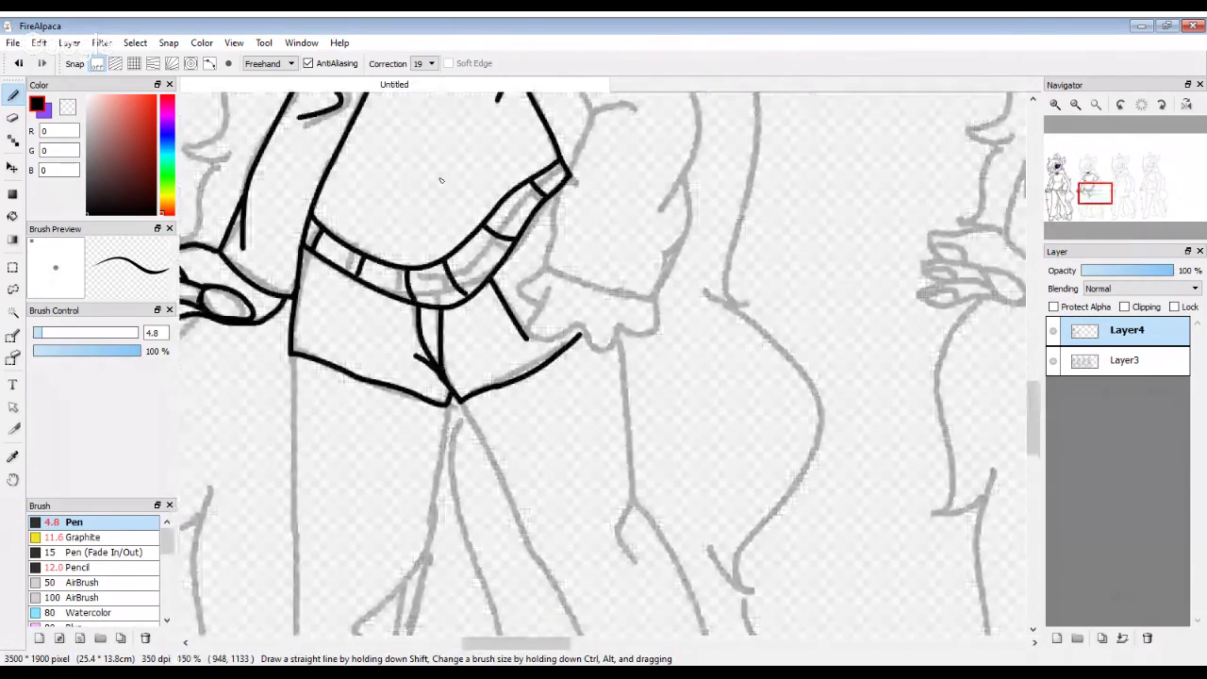
Step: Ink the second figure's right-side arm below the short sleeve, including the elbow crease and the straight cuff edge
scroll(440, 179, down, 2)
scroll(600, 299, up, 1)
scroll(600, 299, up, 4)
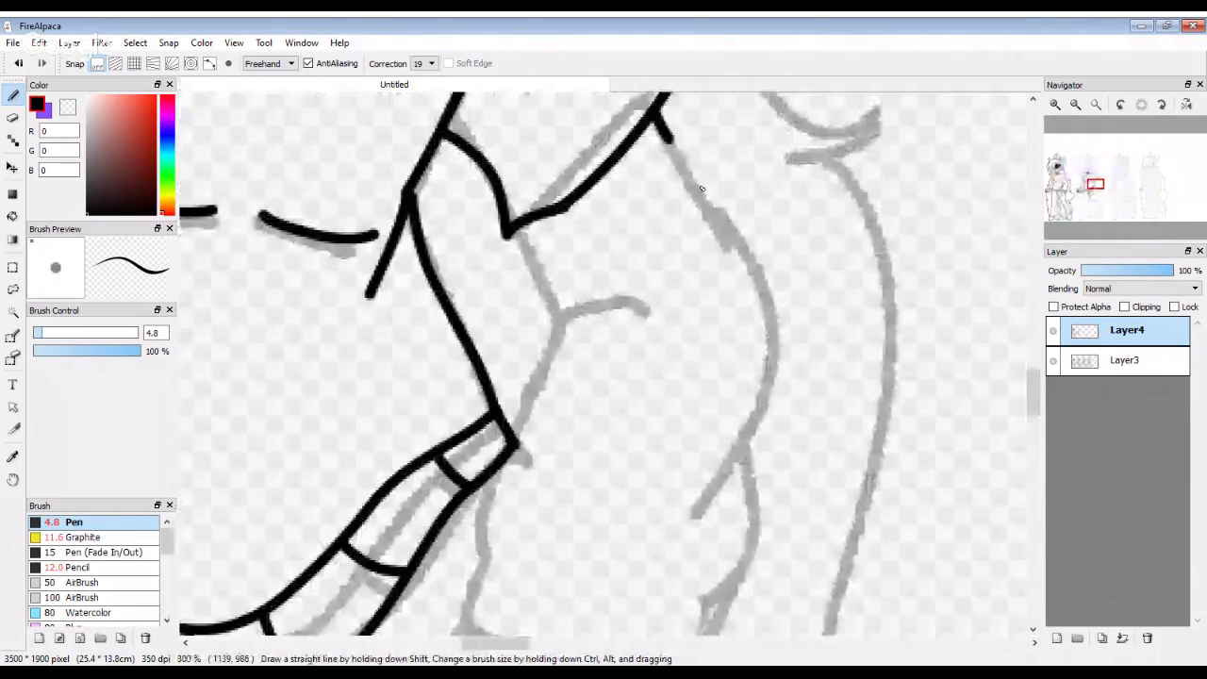
mouse_move(669, 139)
mouse_down()
mouse_move(675, 511)
mouse_move(708, 304)
mouse_up()
mouse_move(766, 223)
mouse_down()
mouse_move(745, 393)
mouse_move(706, 486)
mouse_move(489, 427)
mouse_move(550, 219)
mouse_up()
scroll(489, 488, down, 2)
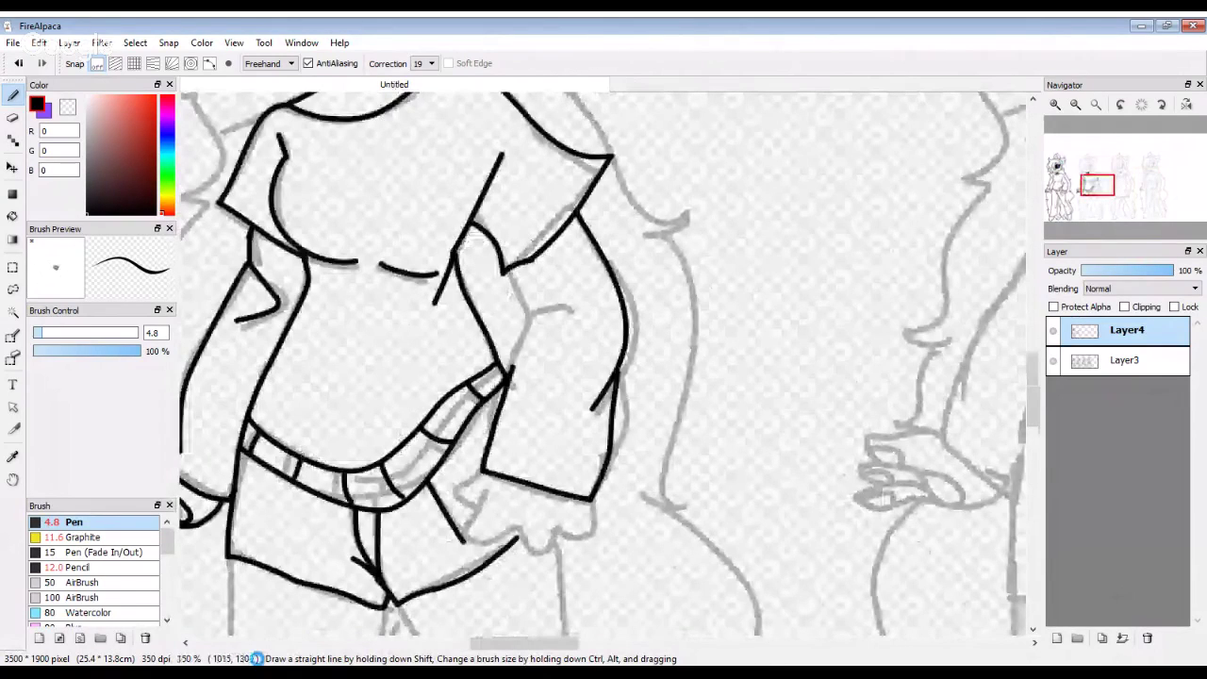
scroll(437, 566, down, 1)
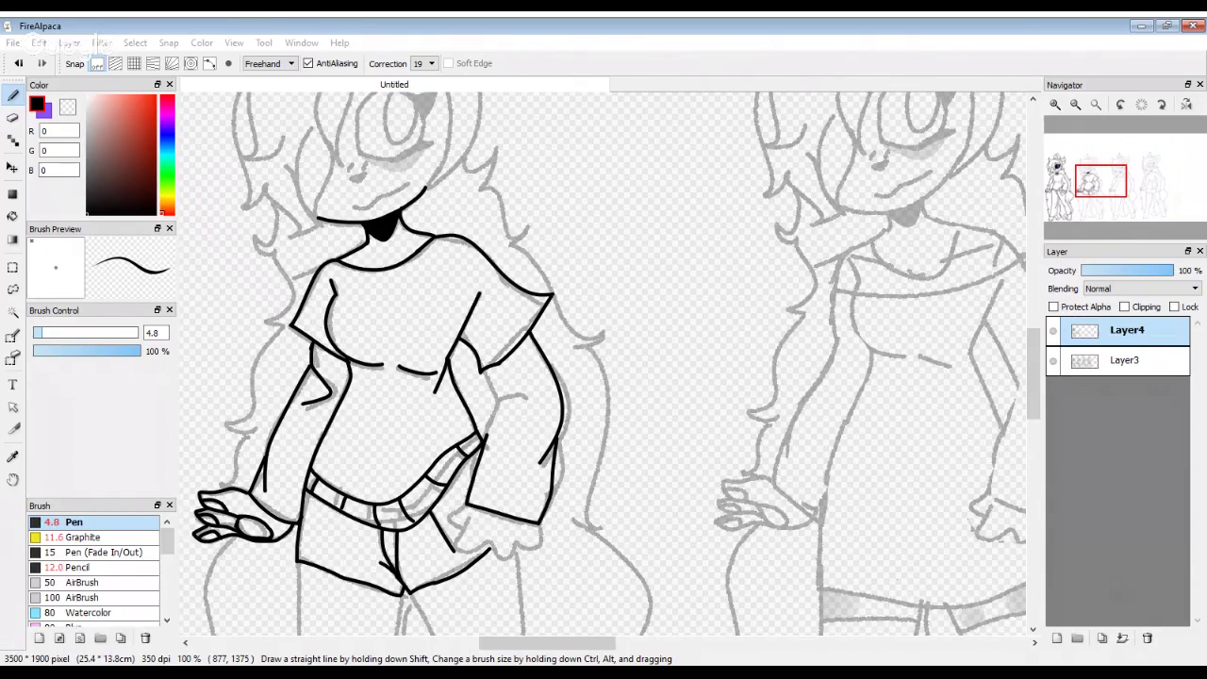
scroll(512, 315, down, 3)
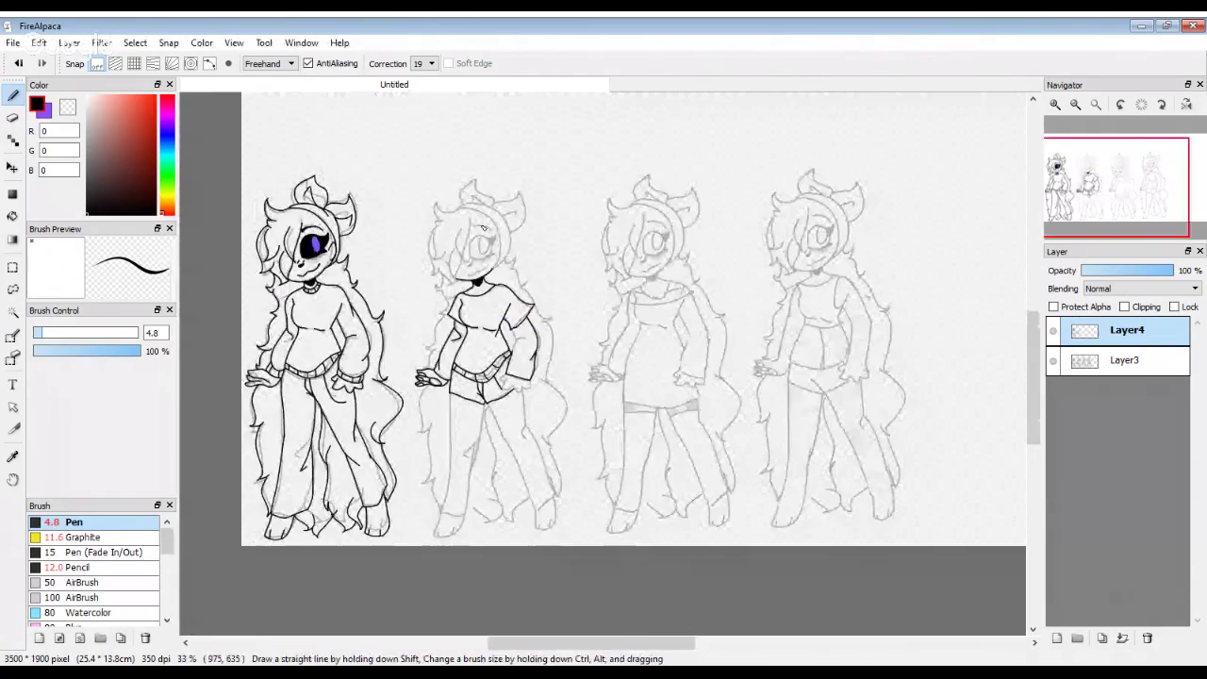
scroll(483, 227, up, 1)
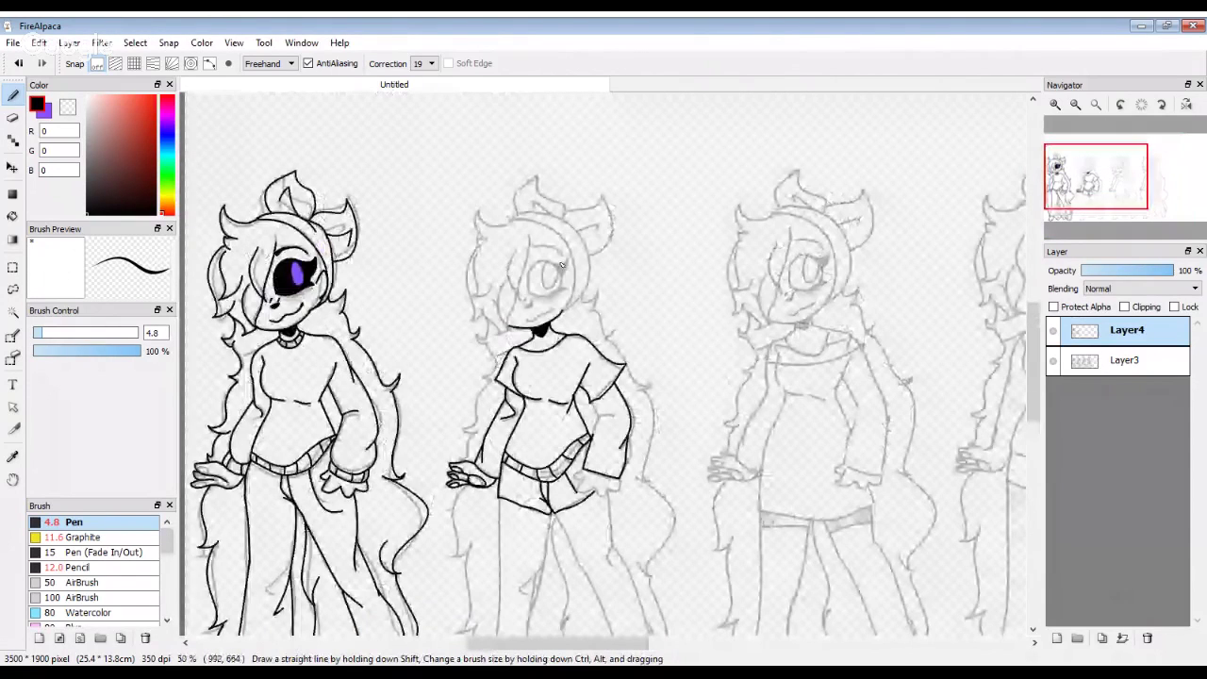
scroll(562, 267, up, 6)
drag(458, 310, 812, 372)
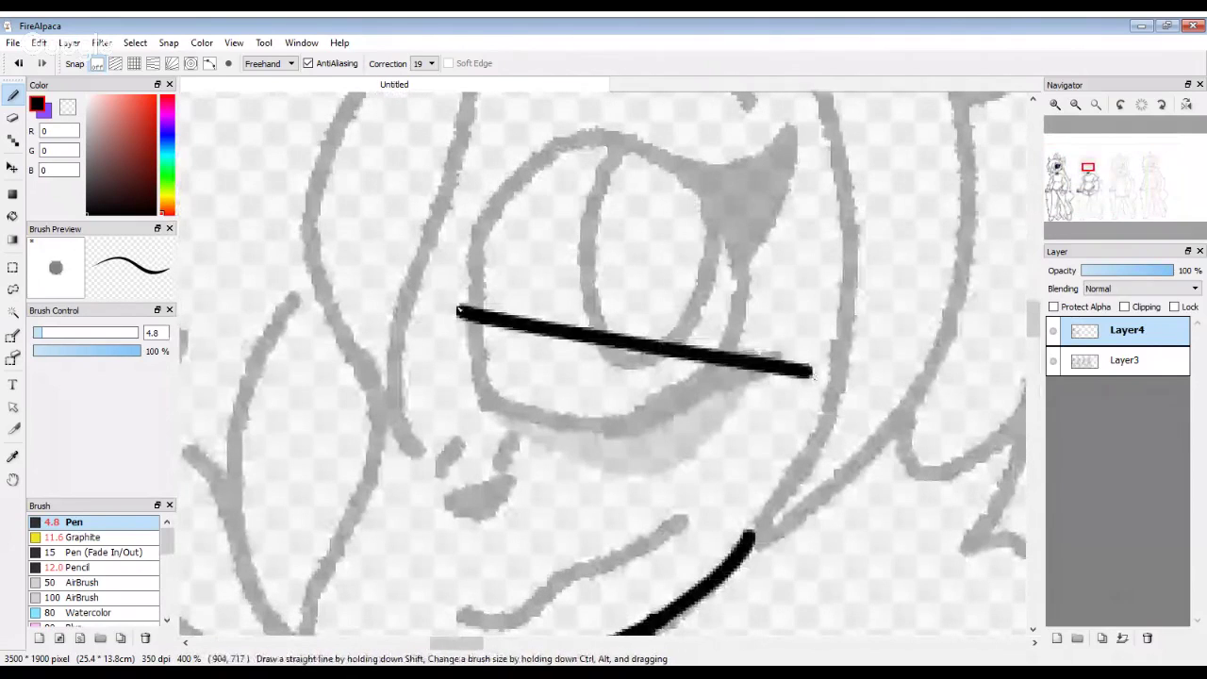
scroll(459, 310, down, 6)
scroll(531, 314, up, 5)
key(ctrl+z)
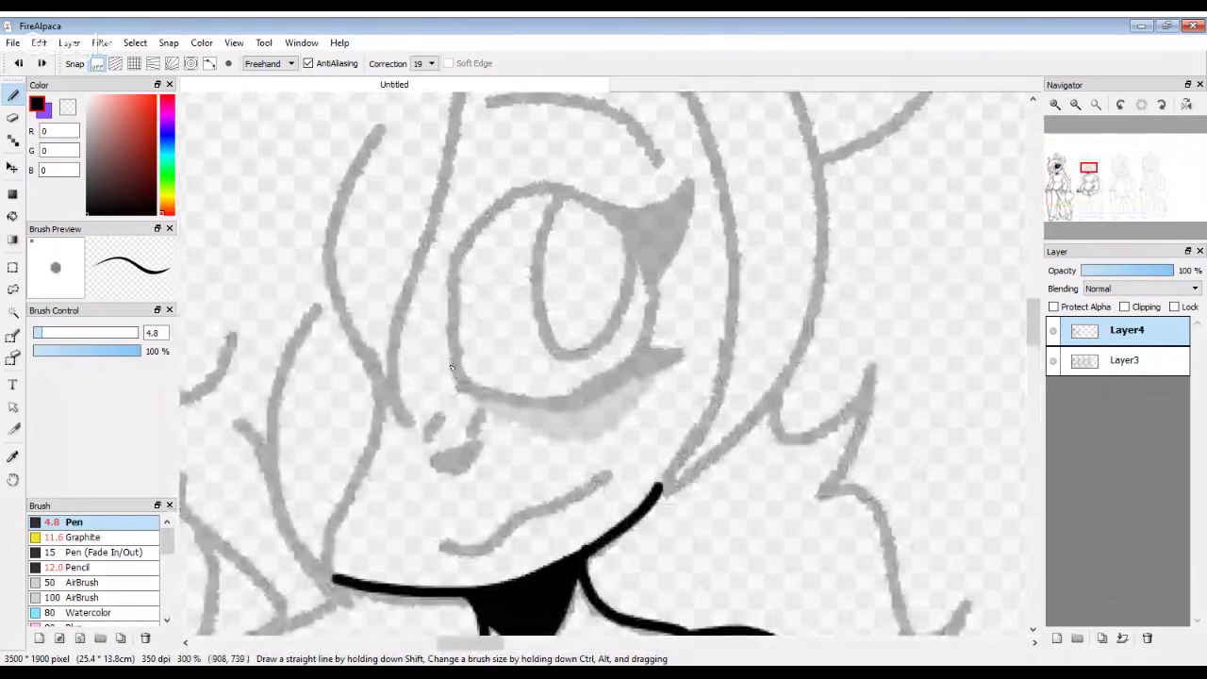
drag(475, 280, 661, 297)
scroll(664, 299, down, 5)
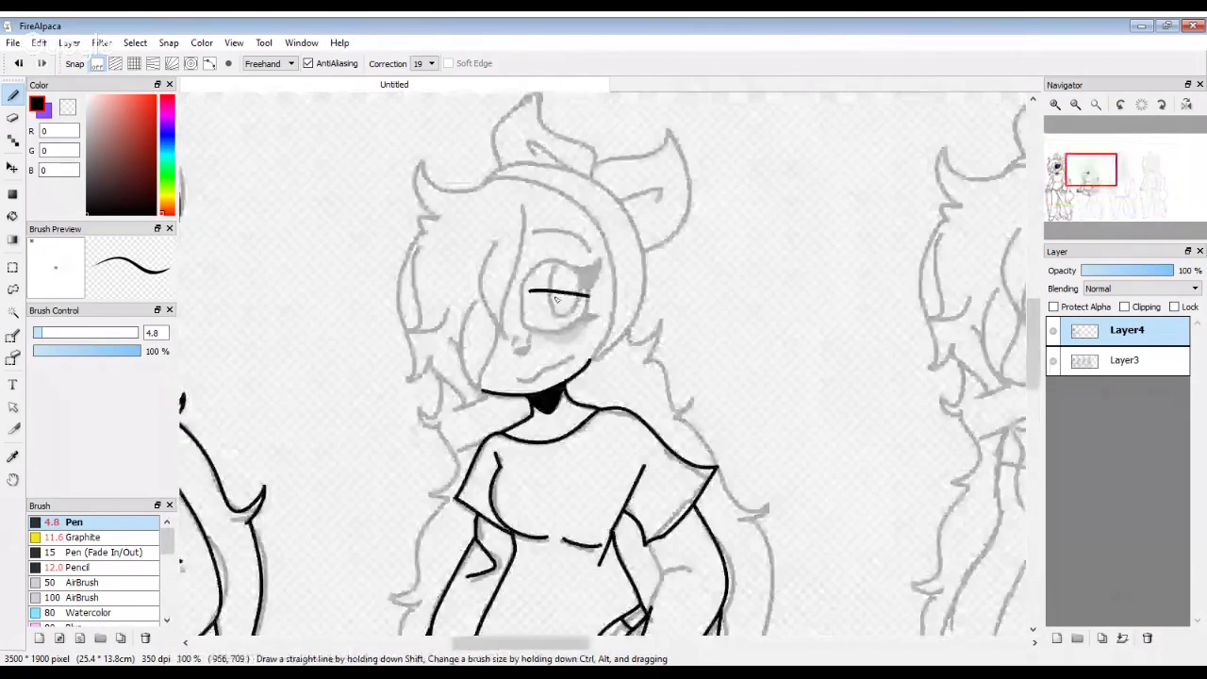
scroll(450, 264, up, 8)
key(ctrl+z)
Step: Ink the upper eyelid crease and the lowered lid edge across the second figure's eye
drag(385, 265, 981, 345)
scroll(538, 260, down, 3)
mouse_move(471, 192)
mouse_down()
mouse_move(517, 215)
mouse_move(714, 229)
mouse_up()
scroll(660, 238, down, 5)
scroll(595, 259, up, 6)
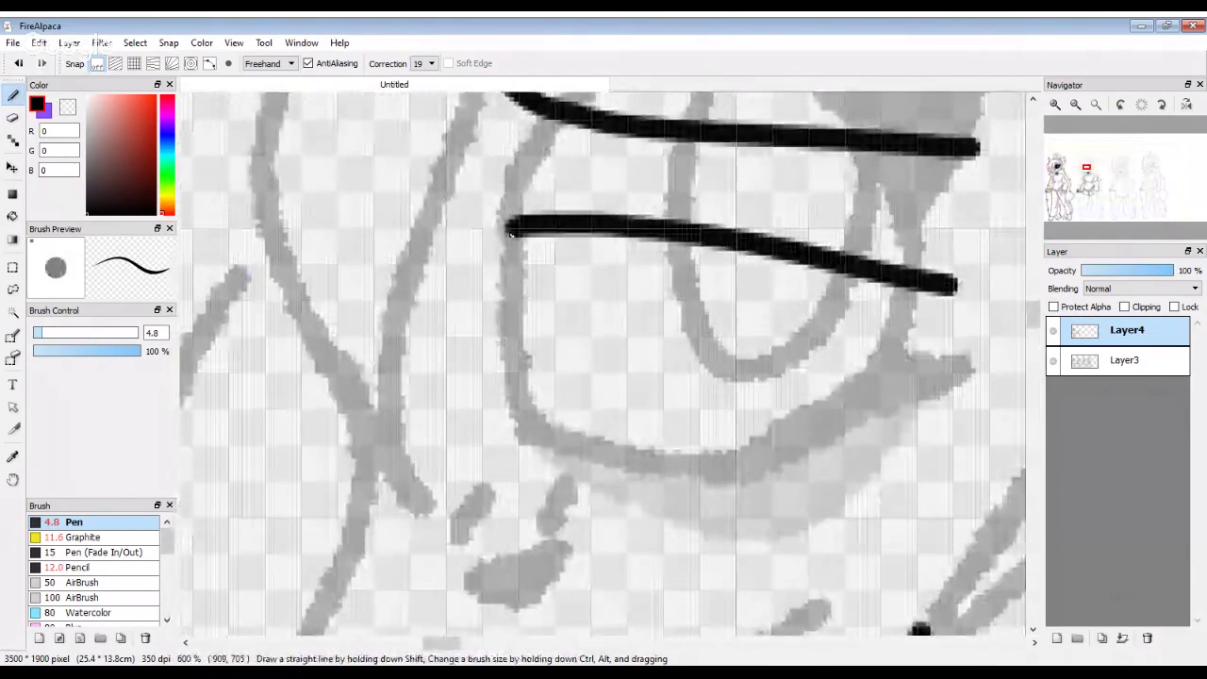
Step: Ink the sides and lower curve of the second figure's half-closed eye, closing the outline below the lid
mouse_move(505, 227)
mouse_down()
mouse_move(566, 451)
mouse_move(666, 465)
mouse_up()
drag(743, 471, 920, 424)
drag(951, 281, 940, 344)
drag(932, 395, 918, 436)
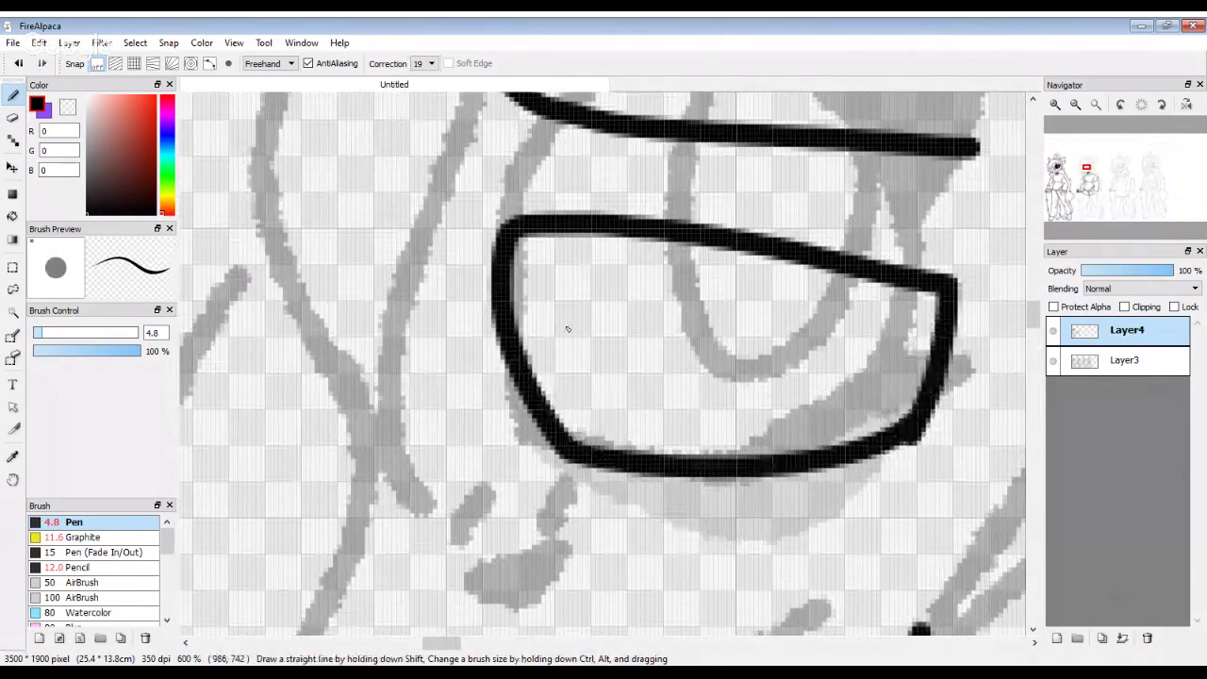
Step: Ink solid pointed upper and lower lashes at the outer corner of the second figure's eye
scroll(566, 329, down, 2)
scroll(593, 282, up, 3)
mouse_move(717, 319)
mouse_down()
mouse_move(807, 254)
mouse_move(750, 389)
mouse_up()
mouse_move(772, 311)
mouse_down()
mouse_move(740, 415)
mouse_move(766, 477)
mouse_move(817, 457)
mouse_move(672, 557)
mouse_up()
mouse_move(726, 509)
mouse_down()
mouse_move(757, 476)
mouse_move(701, 540)
mouse_move(601, 557)
mouse_up()
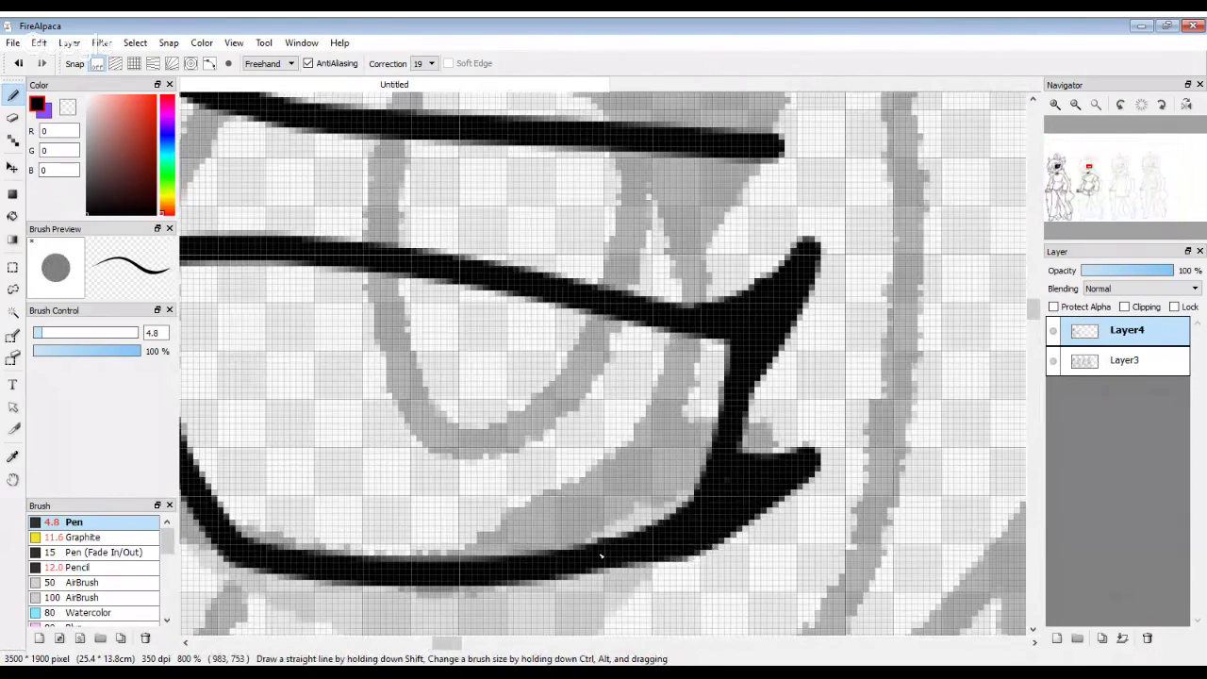
Step: Ink a short upward stroke at the inner corner of the second figure's eye
scroll(468, 368, down, 2)
scroll(550, 353, down, 2)
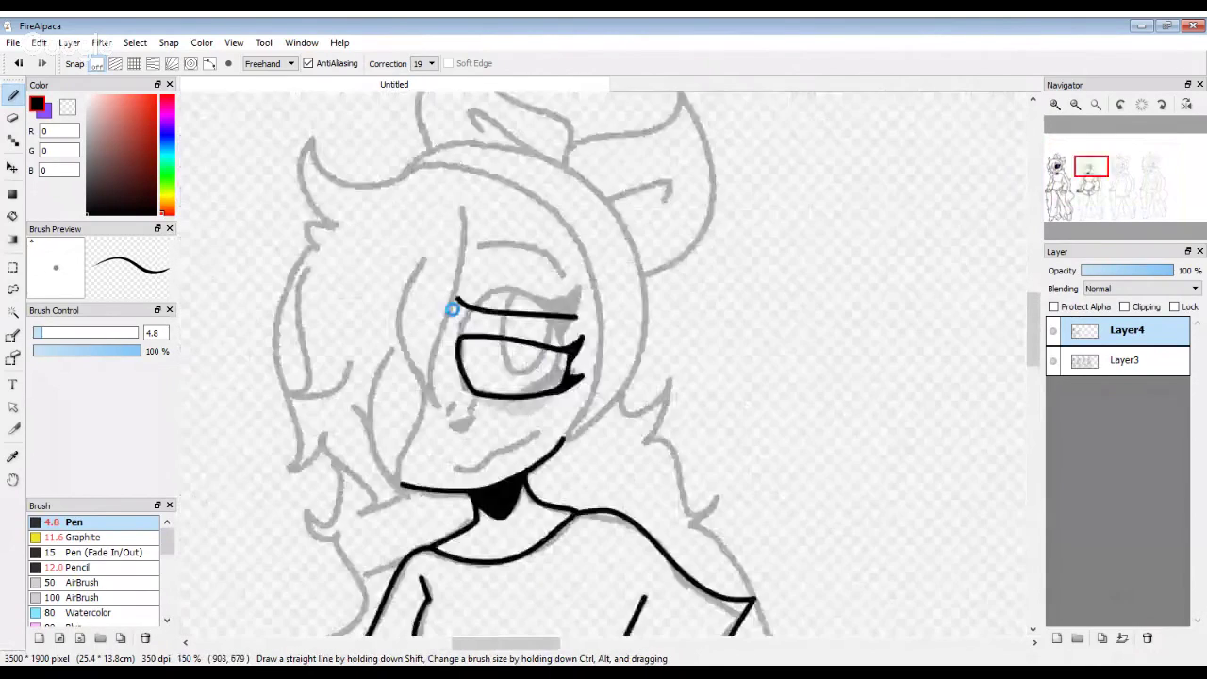
scroll(528, 311, up, 3)
scroll(440, 330, down, 4)
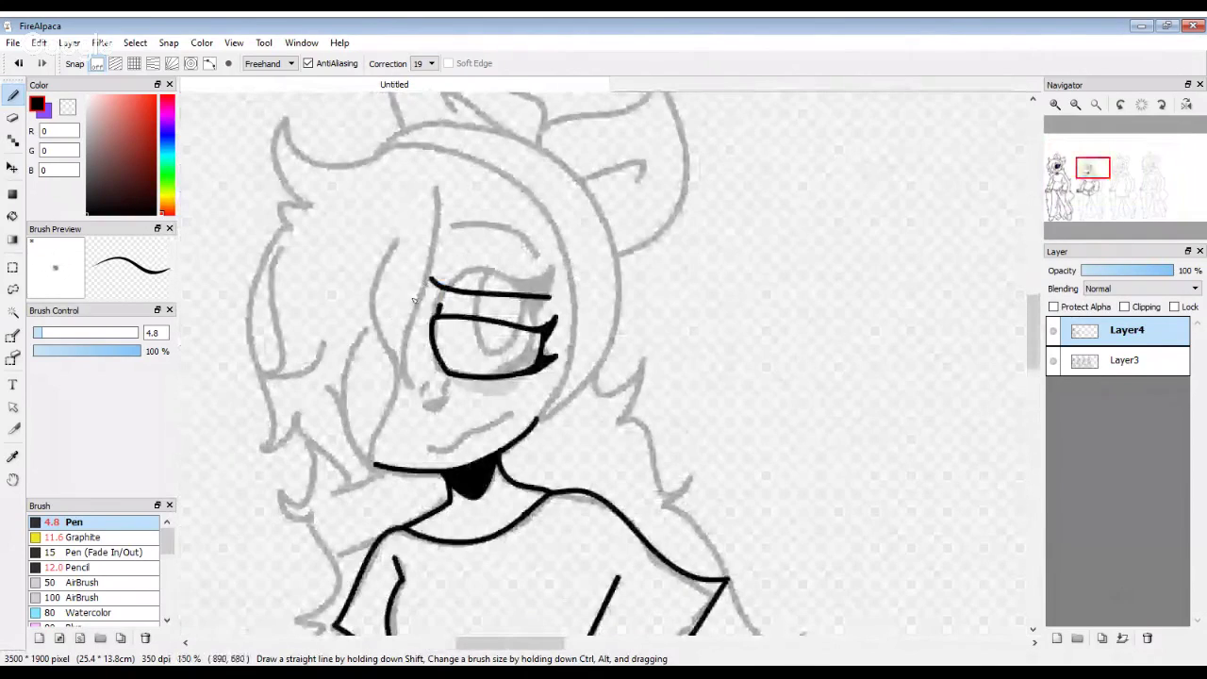
scroll(436, 343, down, 2)
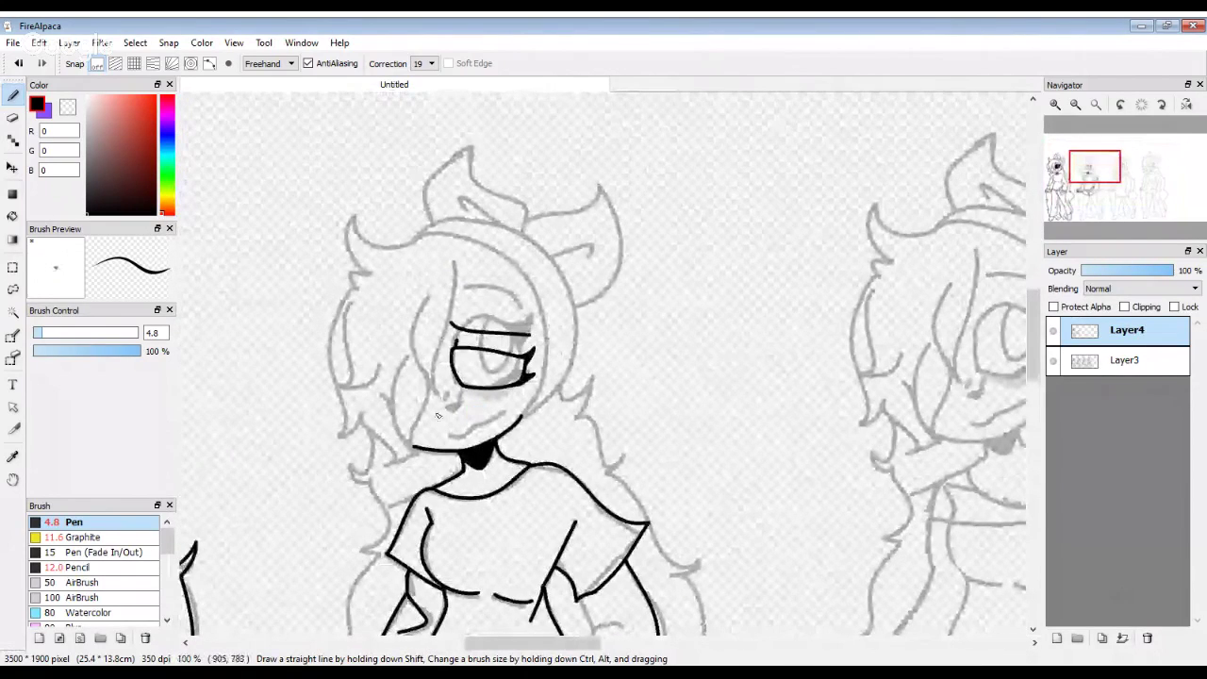
Step: Ink the second figure's nose as a small solid black wedge over the sketch
scroll(438, 415, up, 5)
mouse_move(658, 249)
mouse_down()
mouse_move(422, 324)
mouse_move(575, 282)
mouse_move(585, 292)
mouse_move(488, 327)
mouse_up()
scroll(487, 327, down, 3)
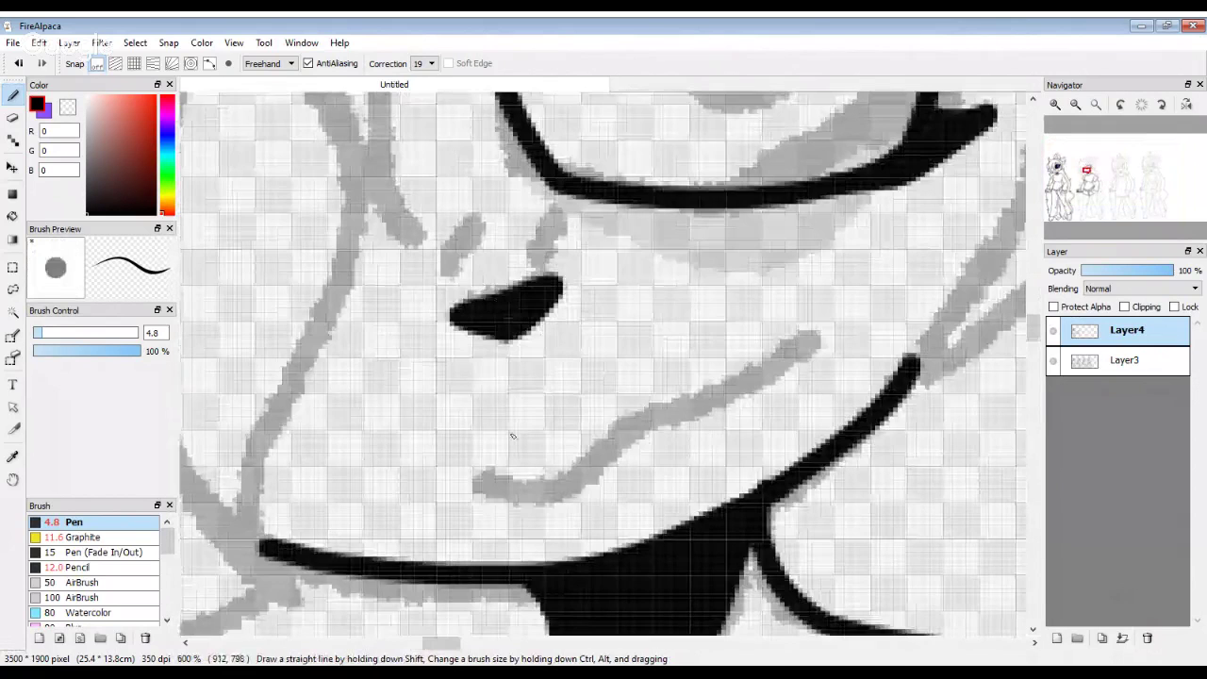
mouse_move(472, 481)
mouse_down()
mouse_move(660, 415)
mouse_move(671, 443)
mouse_up()
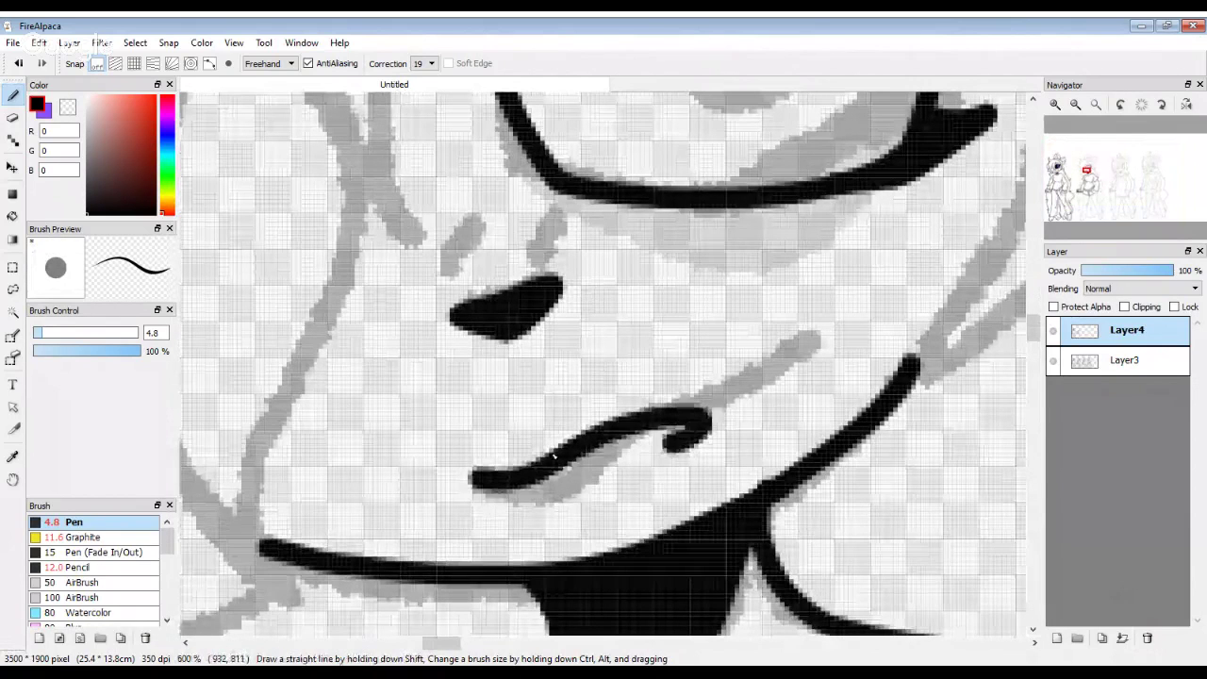
scroll(554, 456, down, 2)
scroll(555, 457, up, 3)
mouse_move(546, 541)
mouse_down()
mouse_move(435, 530)
mouse_move(565, 510)
mouse_up()
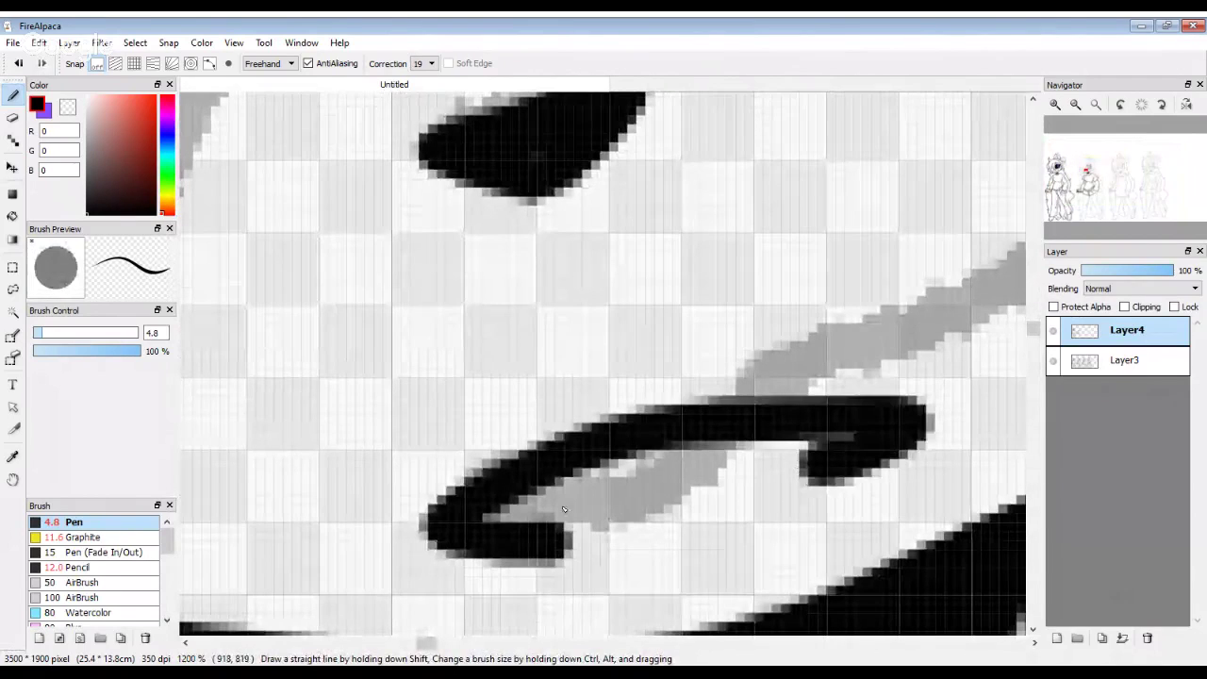
scroll(564, 510, down, 8)
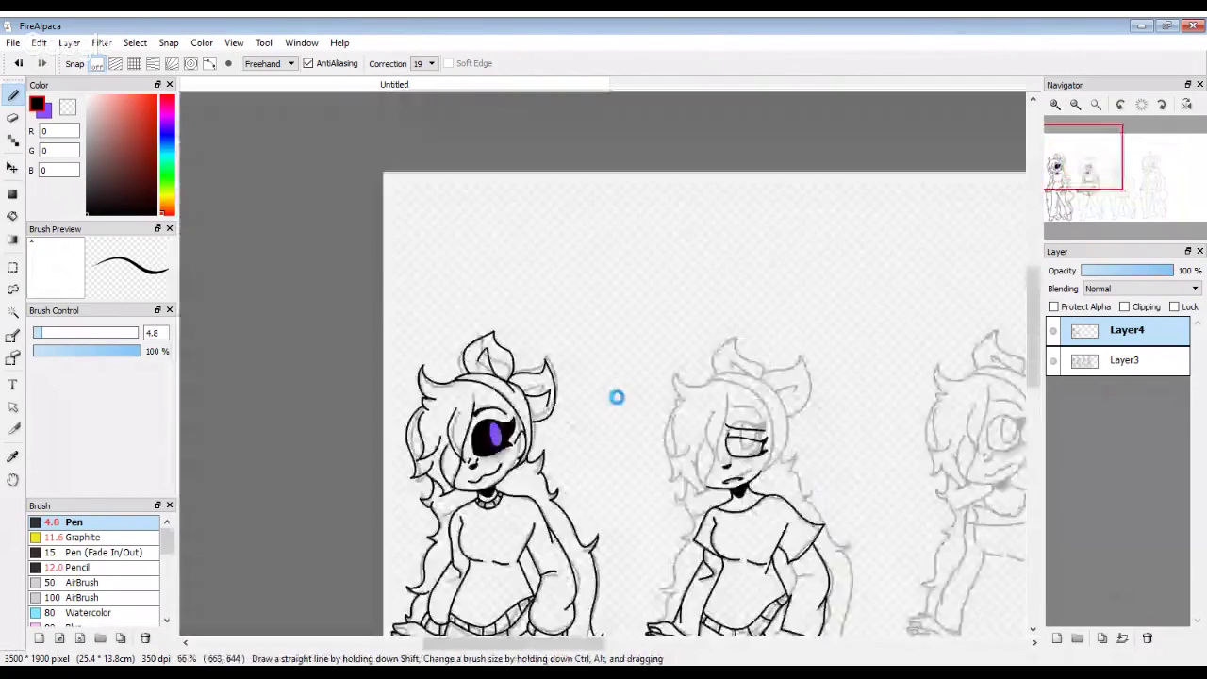
scroll(695, 434, down, 2)
scroll(604, 489, up, 3)
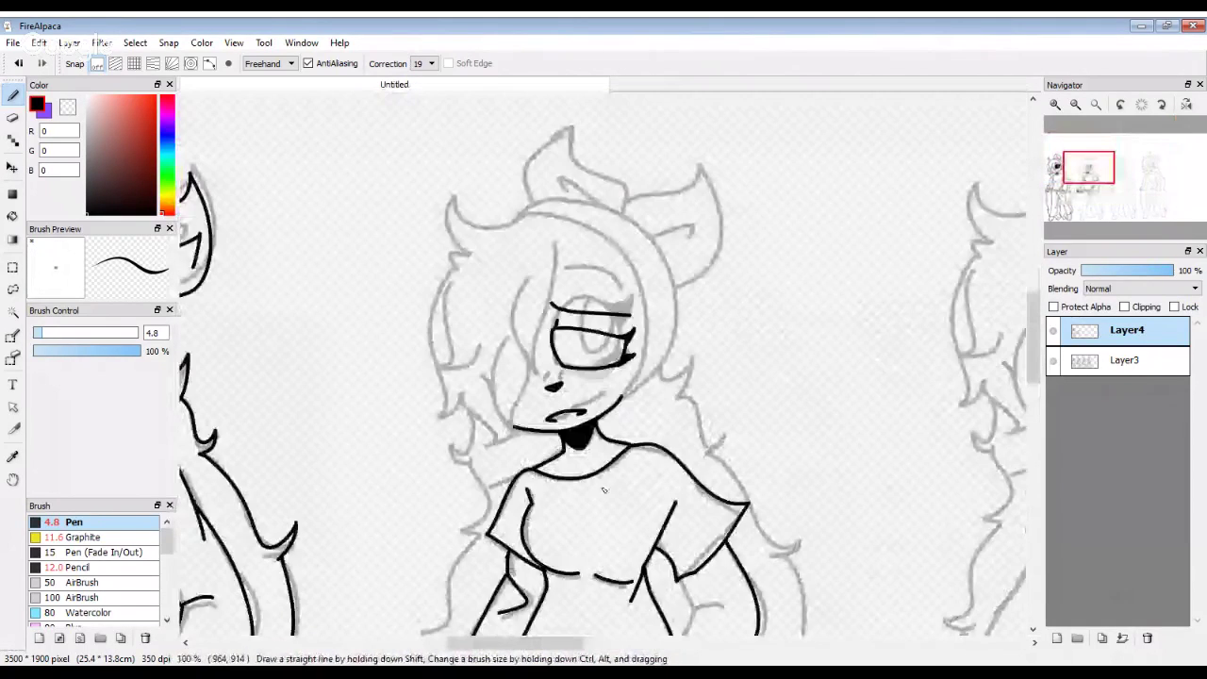
Step: Ink the second figure's mouth as a single slanted line rising toward the cheek
scroll(604, 490, up, 5)
drag(557, 495, 924, 319)
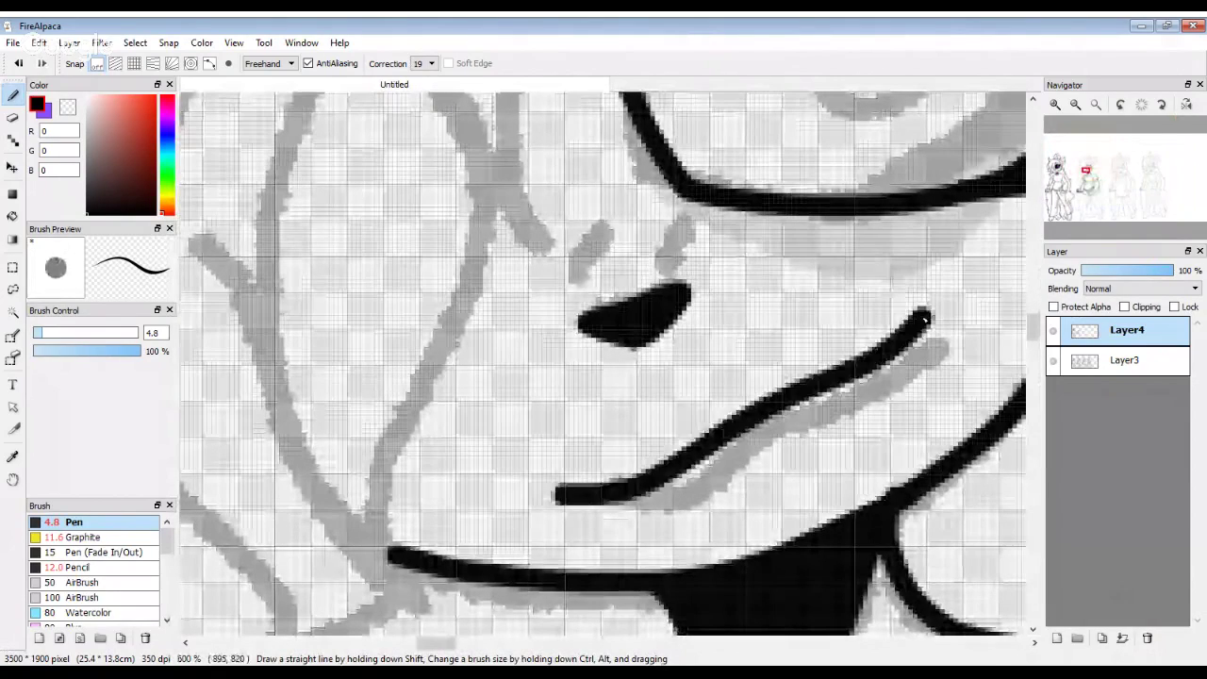
scroll(647, 425, down, 6)
scroll(561, 488, up, 2)
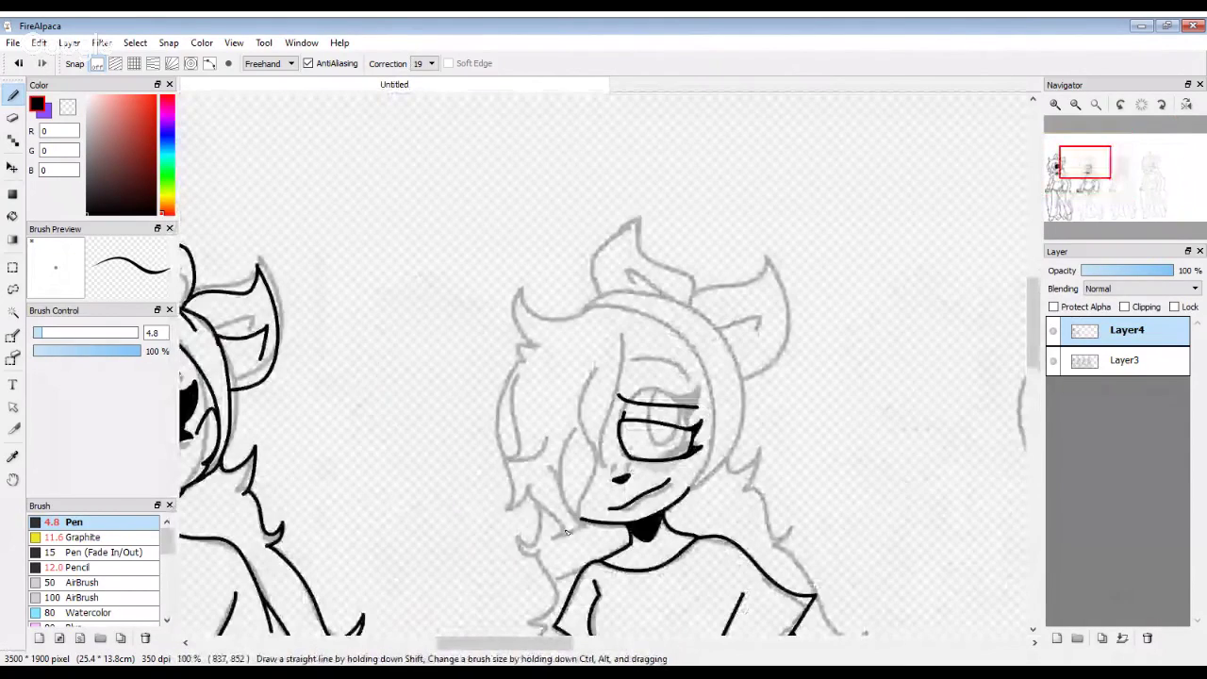
scroll(561, 487, down, 3)
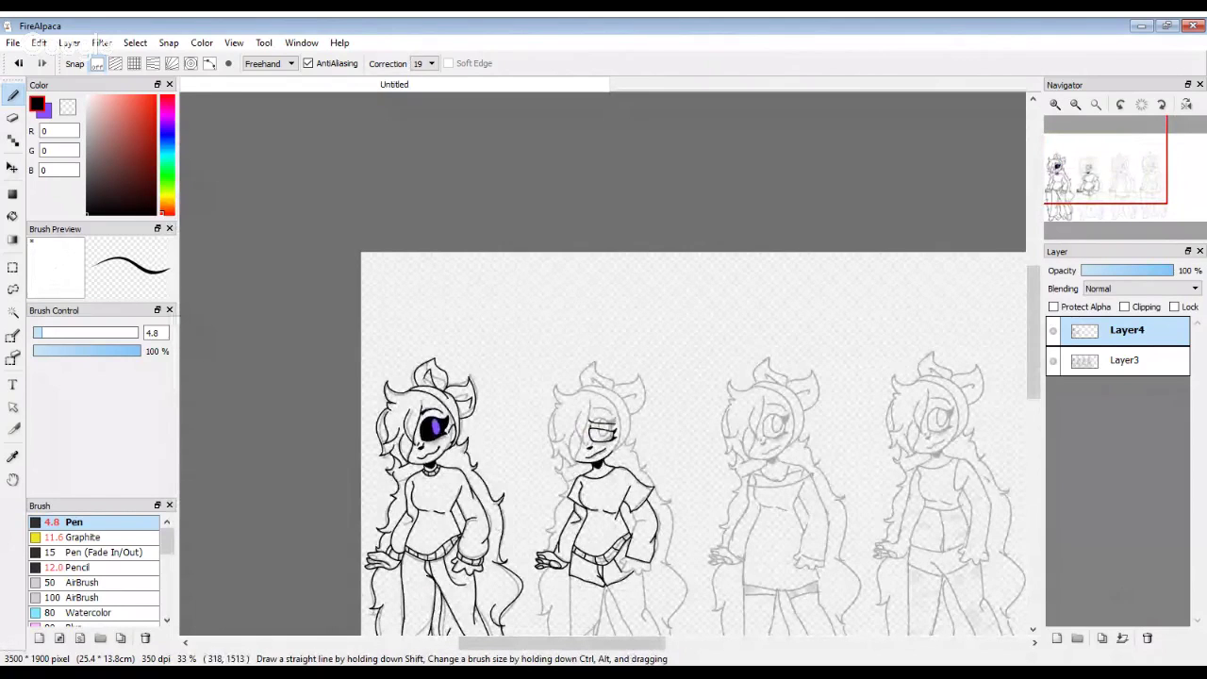
Step: Ink the pointed hair tuft at the upper left of the second figure's head, redrawing its outer side with a small notched spike below
mouse_move(189, 613)
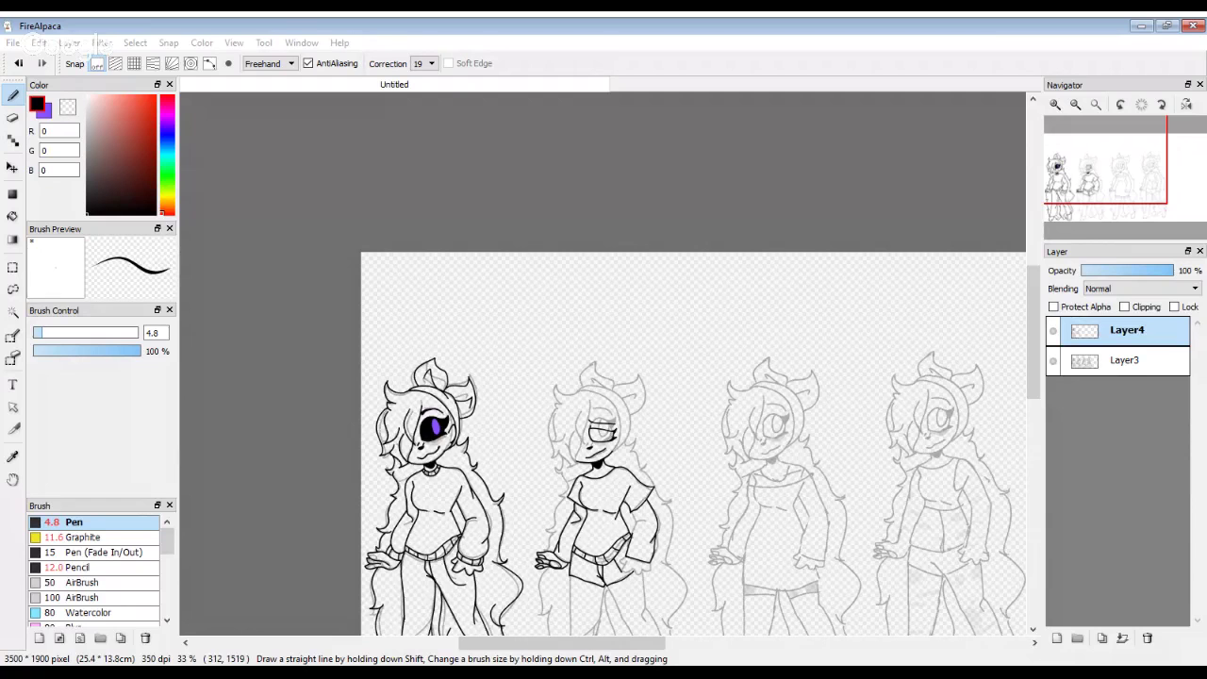
scroll(670, 353, up, 2)
scroll(670, 354, up, 5)
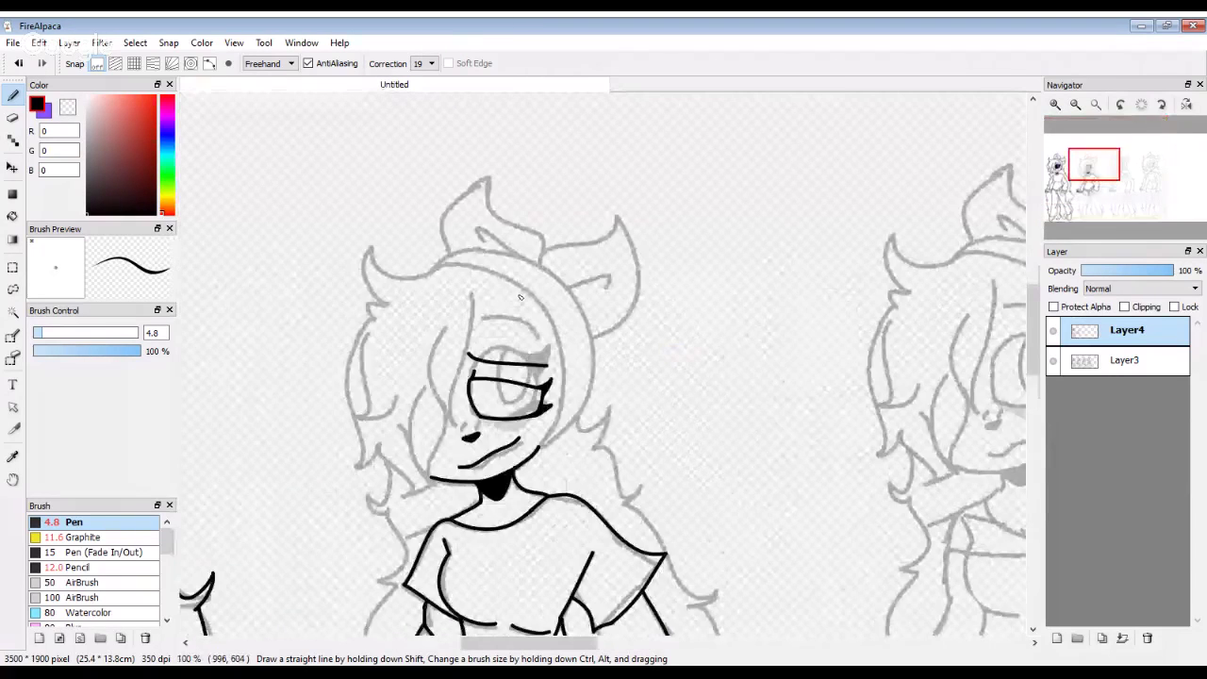
mouse_move(587, 162)
mouse_down()
mouse_move(497, 191)
mouse_move(462, 139)
mouse_move(449, 229)
mouse_move(474, 253)
mouse_up()
scroll(462, 160, up, 2)
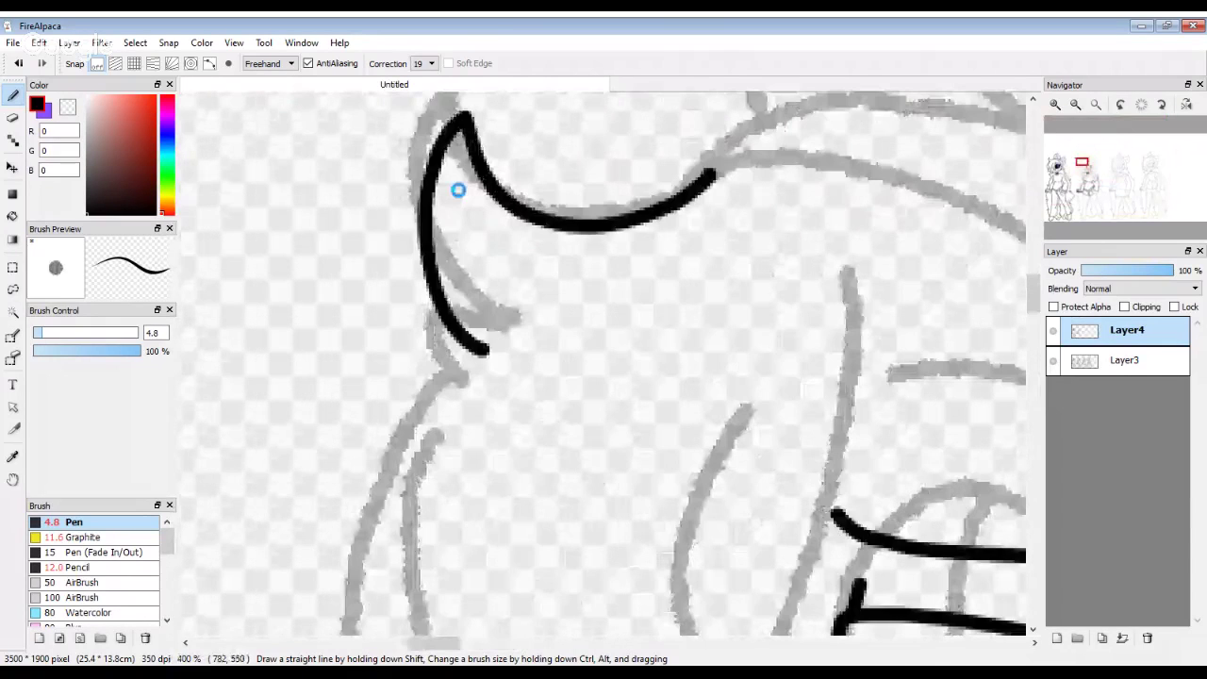
scroll(458, 189, down, 2)
scroll(457, 216, up, 3)
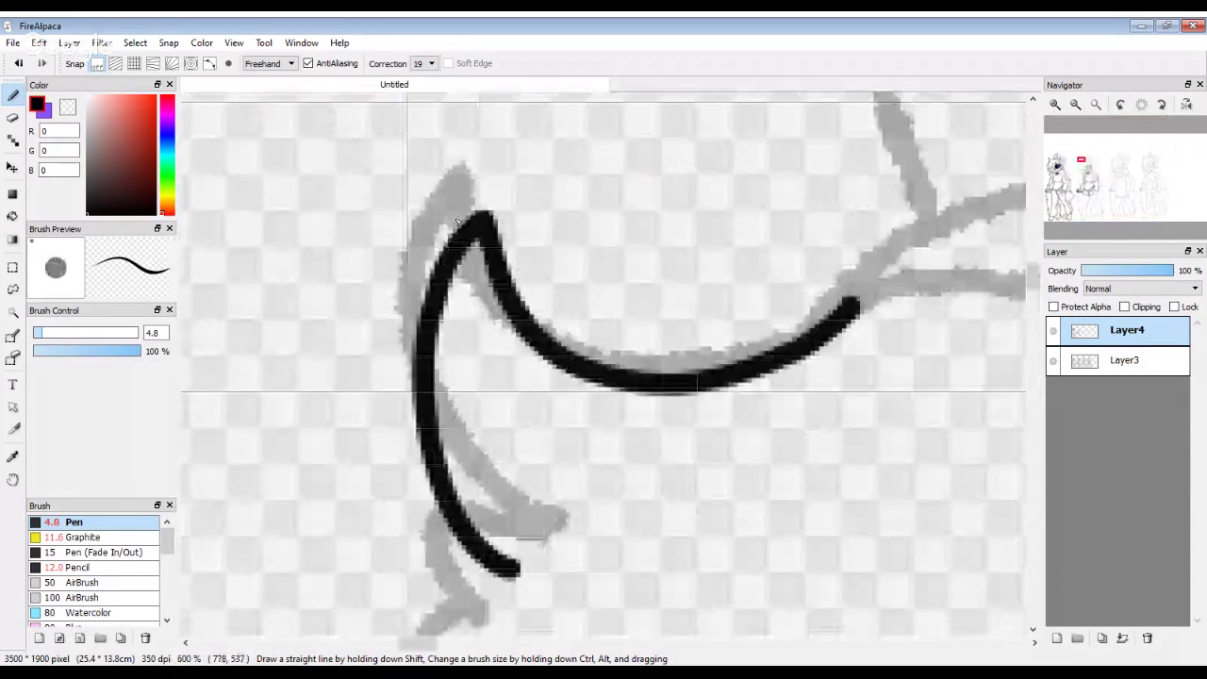
key(ctrl+z)
mouse_move(486, 215)
mouse_down()
mouse_move(451, 462)
mouse_move(509, 622)
mouse_up()
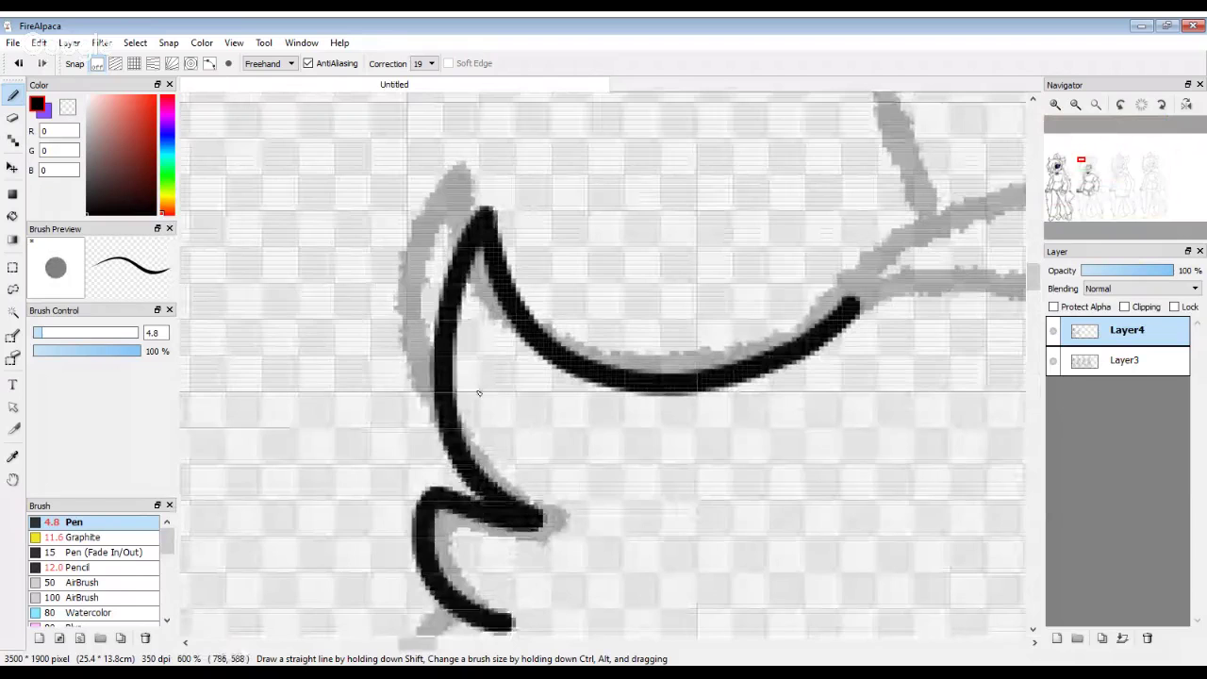
Step: Ink the inner curve of the left hair lock below the tuft and its upturned lower edge on the second figure
scroll(477, 393, down, 3)
scroll(421, 449, up, 2)
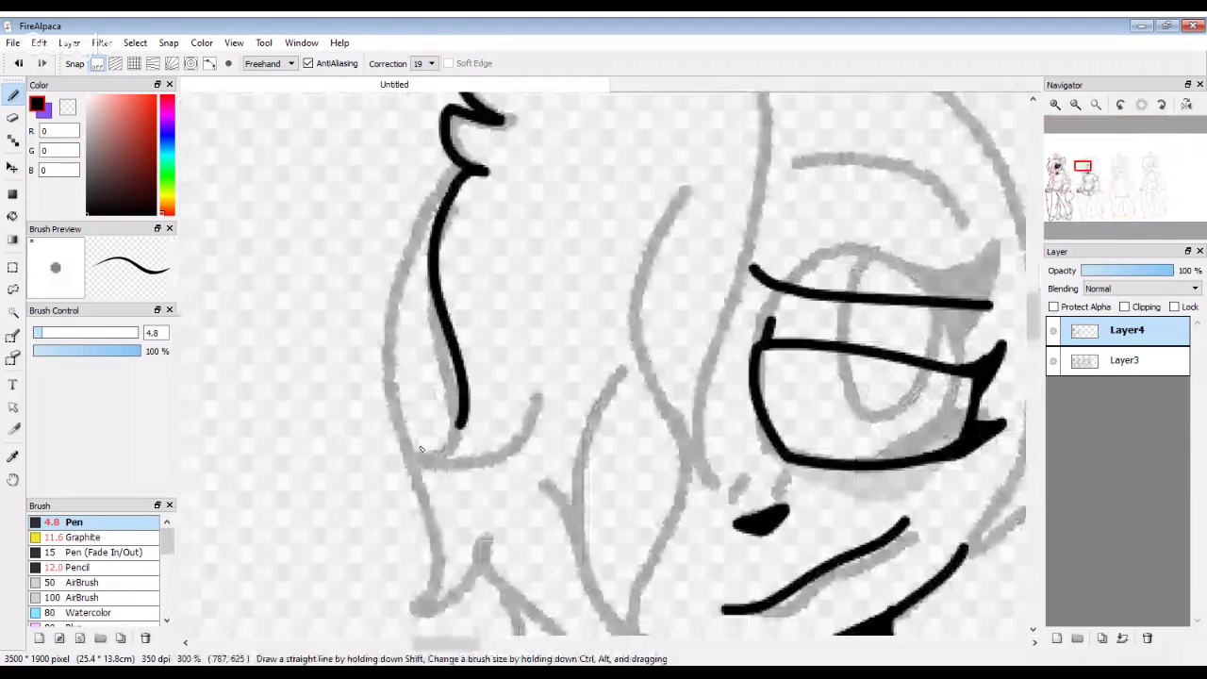
scroll(570, 353, down, 3)
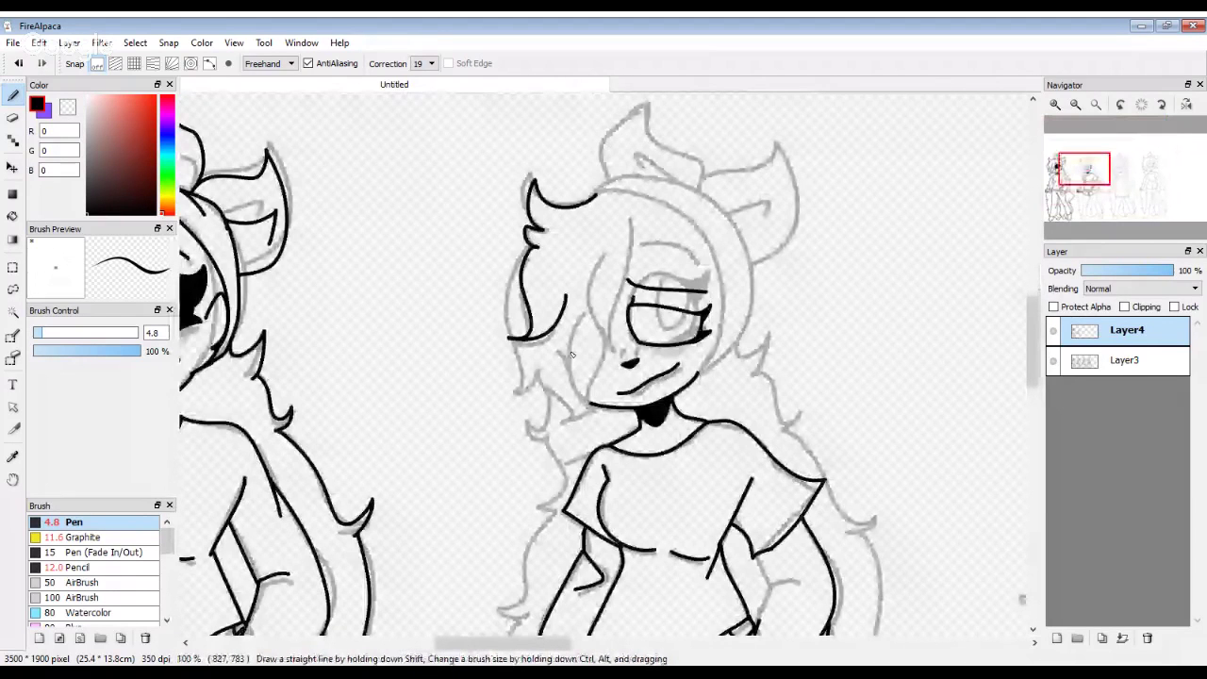
Step: Ink two long curved fringe strands meeting in a point beside the second figure's eye
scroll(571, 353, up, 2)
drag(649, 227, 613, 378)
drag(624, 455, 611, 236)
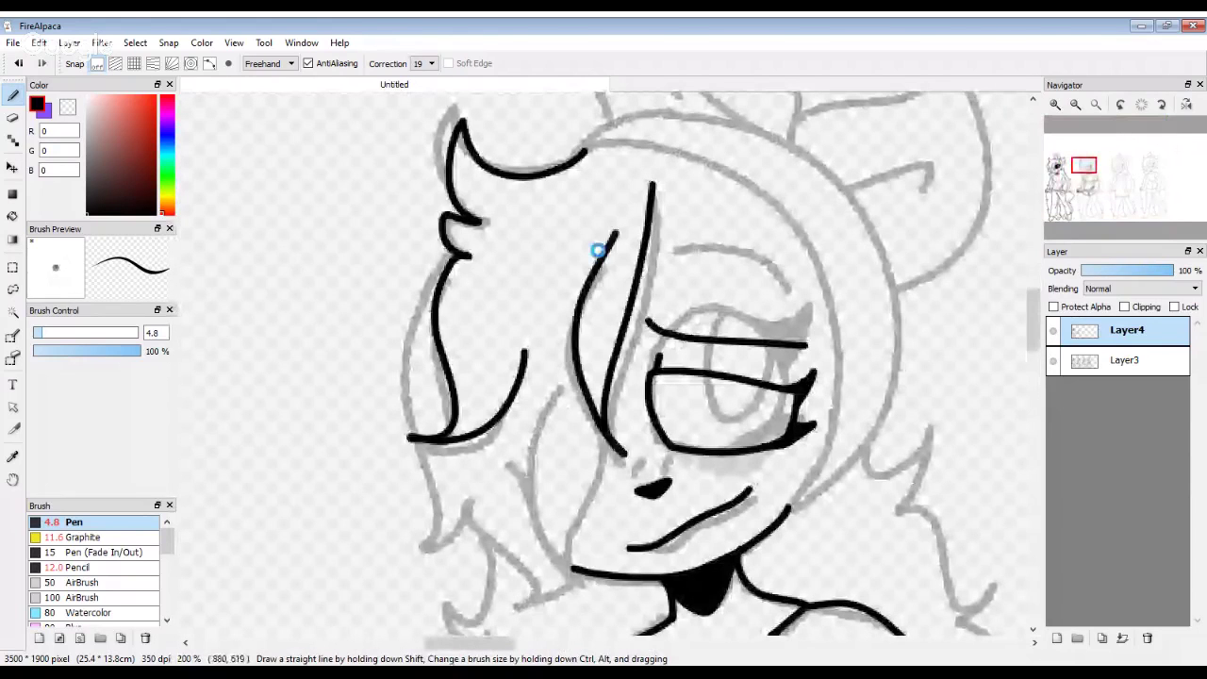
scroll(598, 250, down, 3)
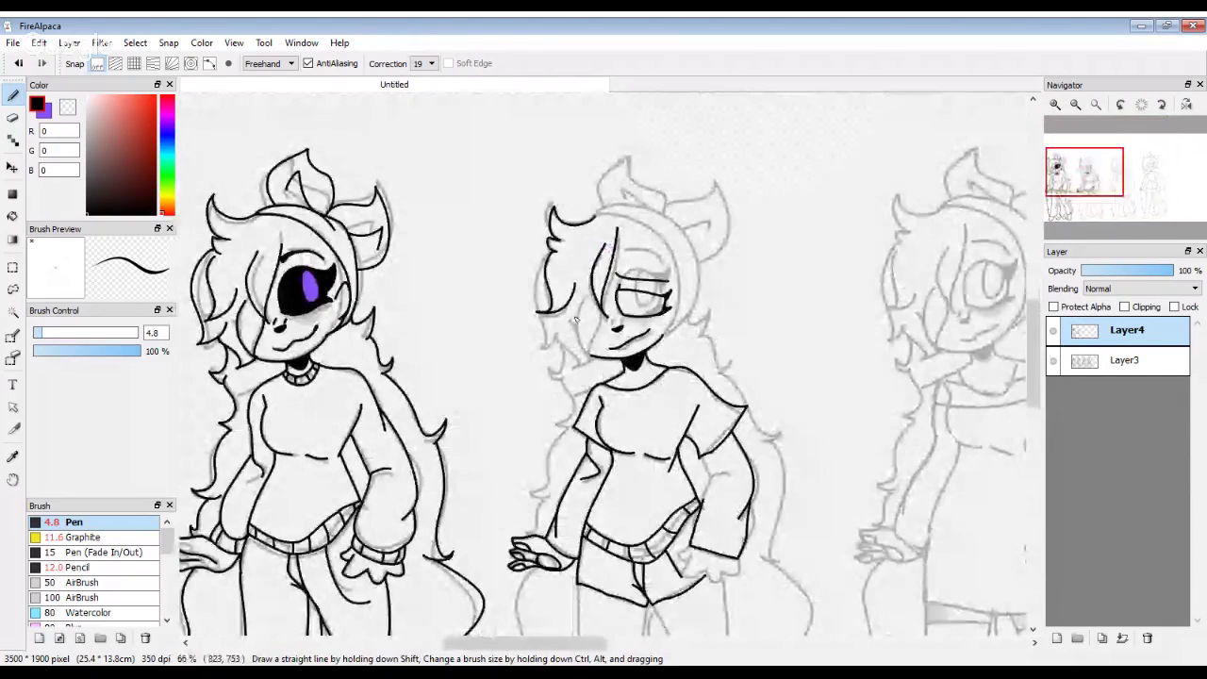
Step: Ink both sides of the leaf-shaped fringe lock that tapers to a point at the second figure's jaw
scroll(594, 302, up, 4)
drag(578, 481, 592, 541)
mouse_move(590, 452)
mouse_down()
mouse_move(595, 519)
mouse_move(625, 559)
mouse_up()
scroll(679, 283, down, 2)
scroll(713, 236, up, 3)
key(ctrl+z)
drag(660, 424, 580, 603)
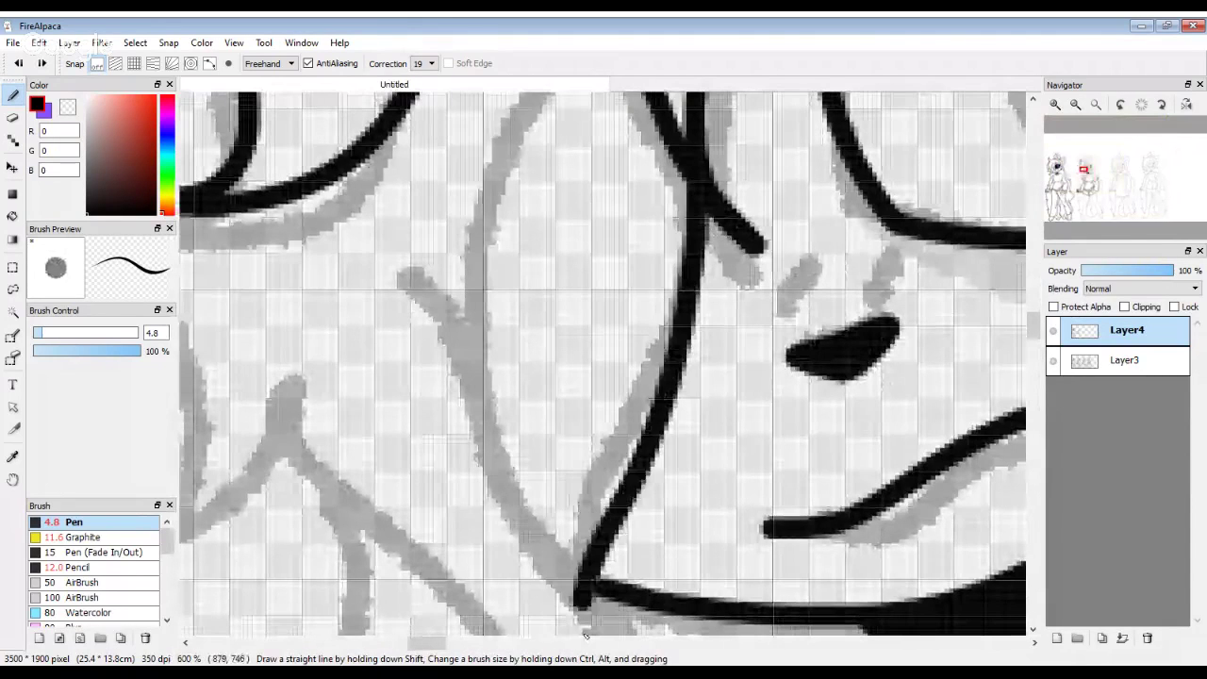
scroll(585, 634, down, 3)
mouse_move(556, 459)
mouse_down()
mouse_move(501, 346)
mouse_move(536, 251)
mouse_up()
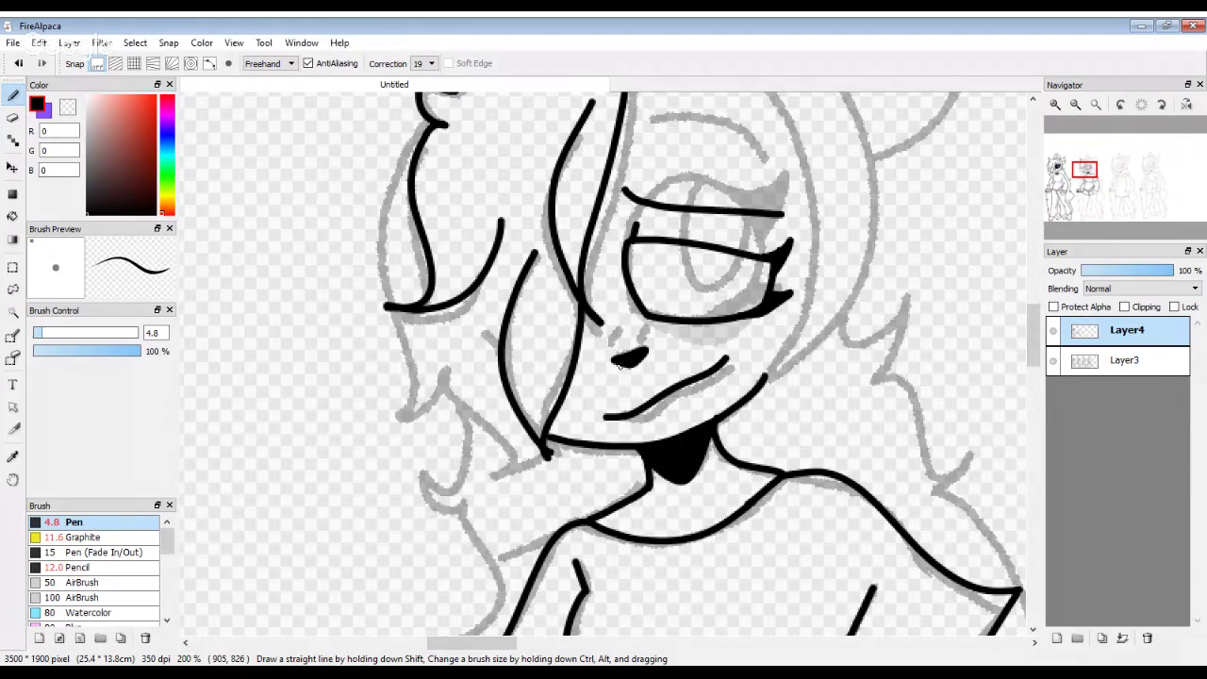
Step: Ink the outer edge of the second figure's left hair lock, ending in an outward-flicked curl
scroll(620, 366, down, 4)
scroll(519, 242, up, 6)
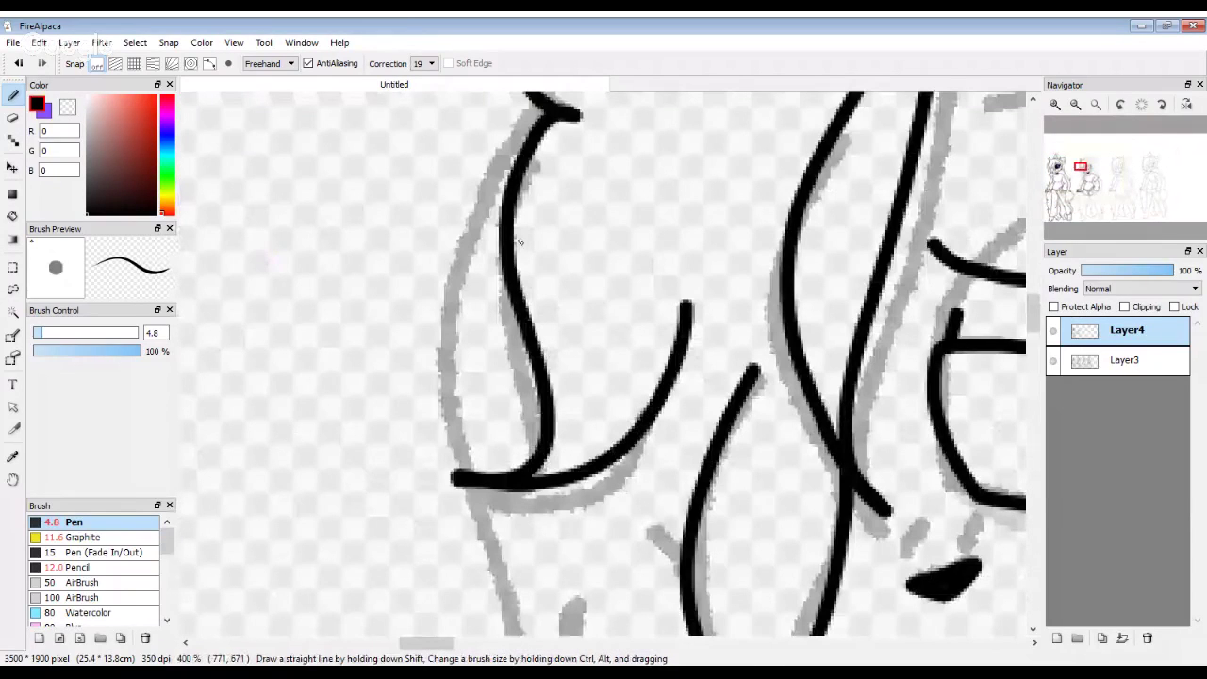
drag(545, 105, 411, 542)
scroll(384, 281, down, 2)
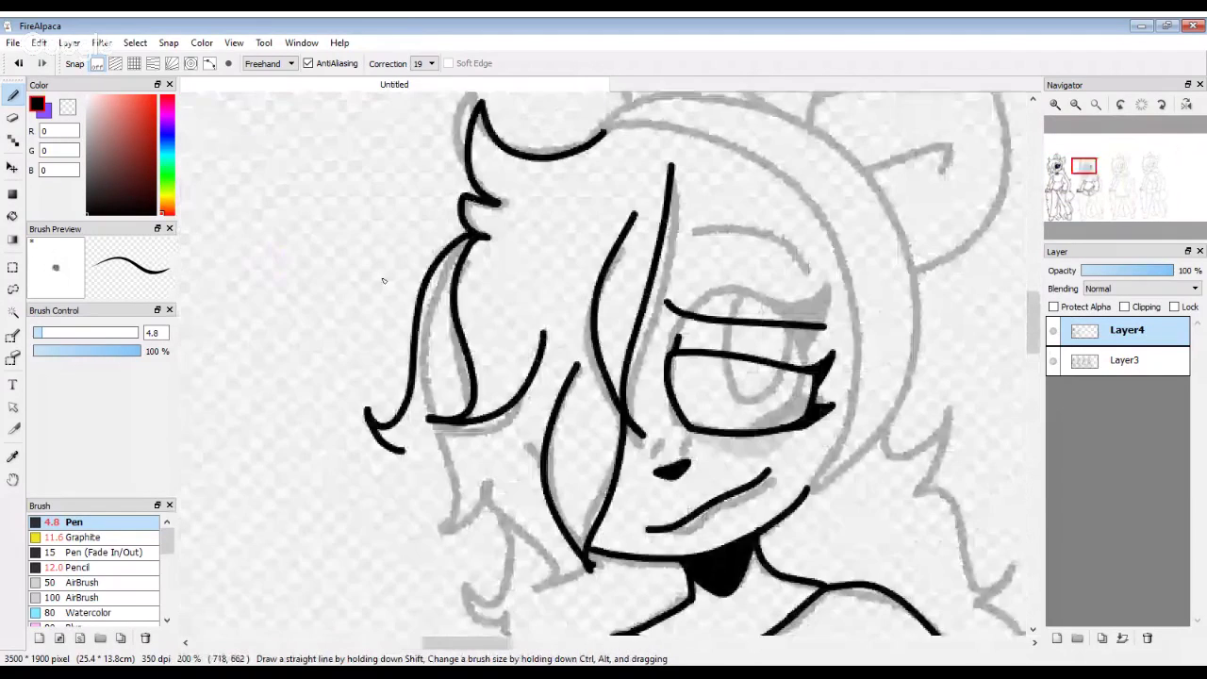
scroll(384, 282, down, 3)
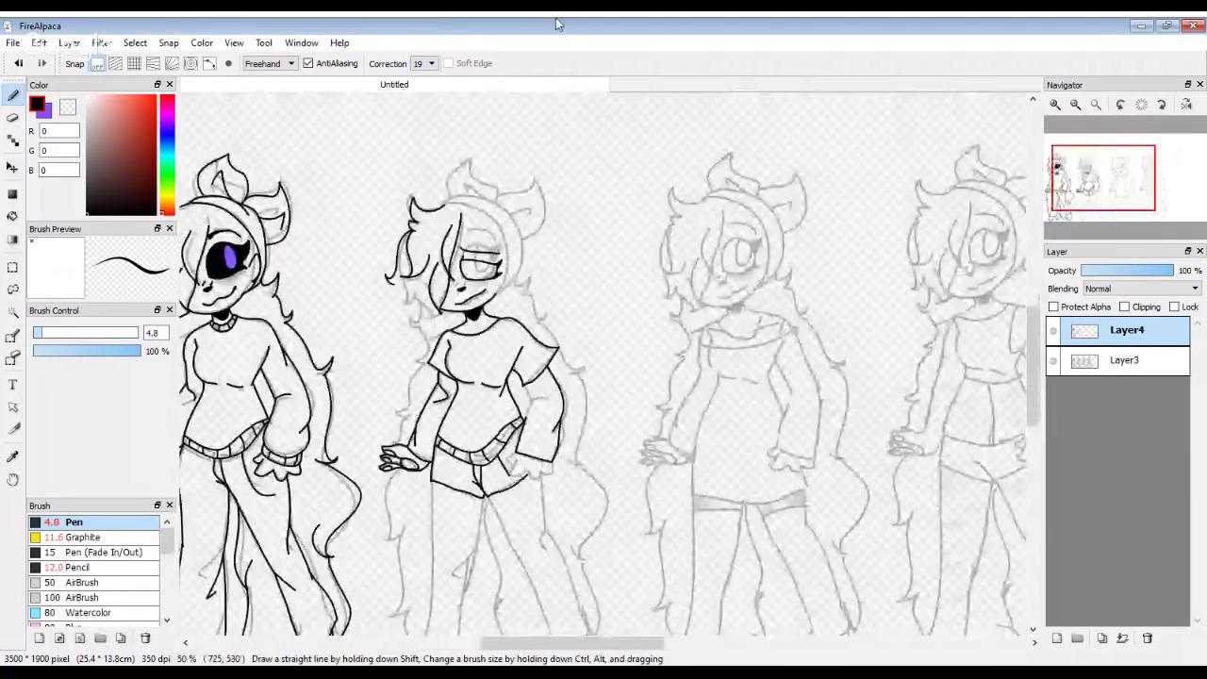
Step: Ink the hair edge below the flicked curl down to a pointed tip and curve it back up toward the jaw
scroll(429, 312, up, 5)
mouse_move(412, 224)
mouse_down()
mouse_move(503, 466)
mouse_move(461, 509)
mouse_move(618, 330)
mouse_up()
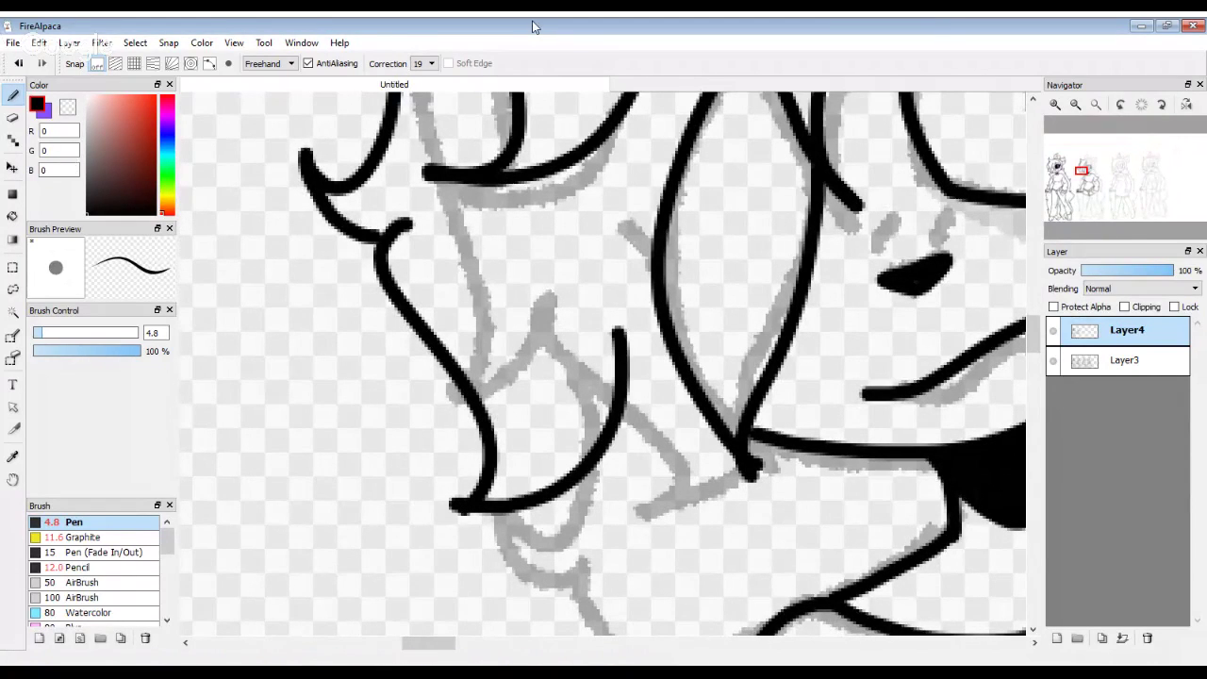
scroll(745, 154, down, 8)
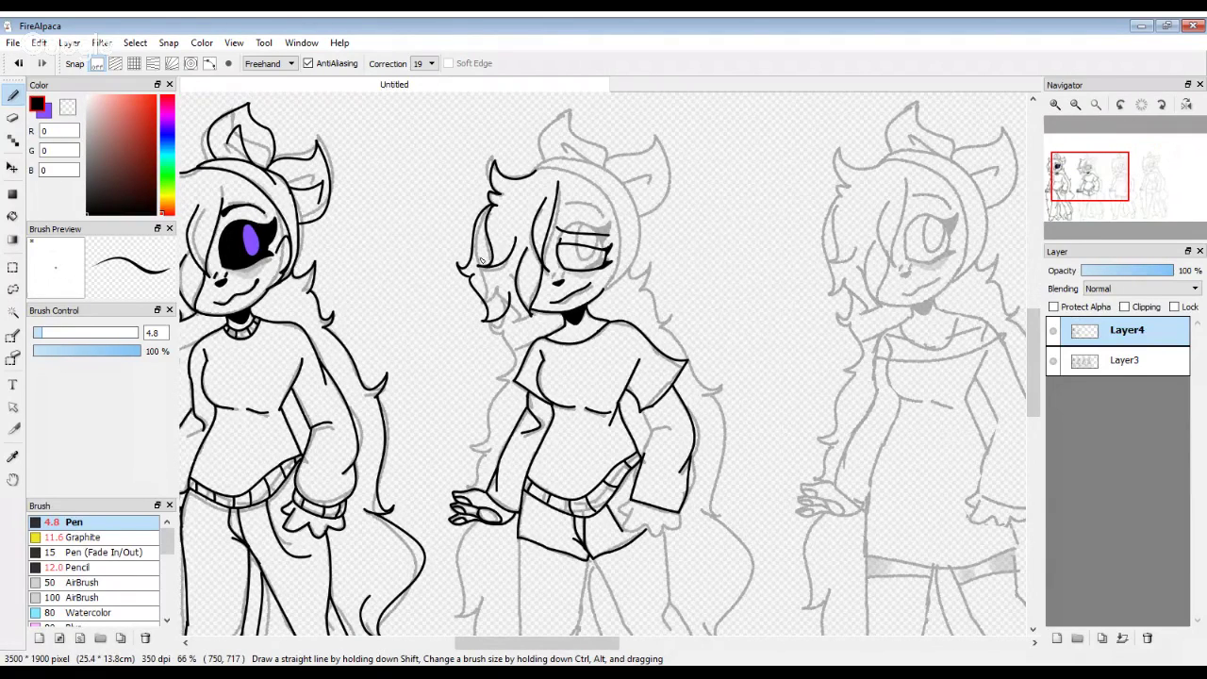
Step: Ink the hair strand beside the second figure's neck, ending in an outward point with a curled underside
scroll(481, 261, up, 1)
scroll(491, 359, up, 4)
mouse_move(571, 351)
mouse_down()
mouse_move(537, 459)
mouse_move(596, 441)
mouse_up()
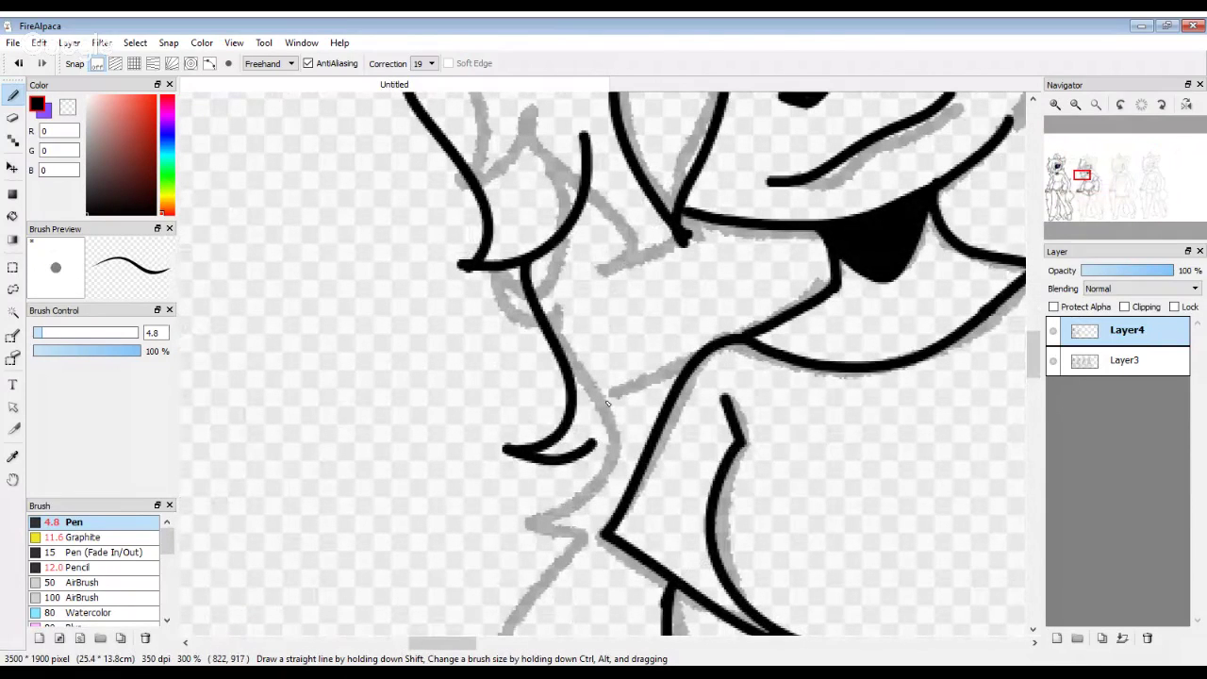
Step: Ink a short hair strand with an outward-flicked tip beside the second figure's sleeve, redrawing the stroke and adding its curved underside
scroll(528, 327, down, 1)
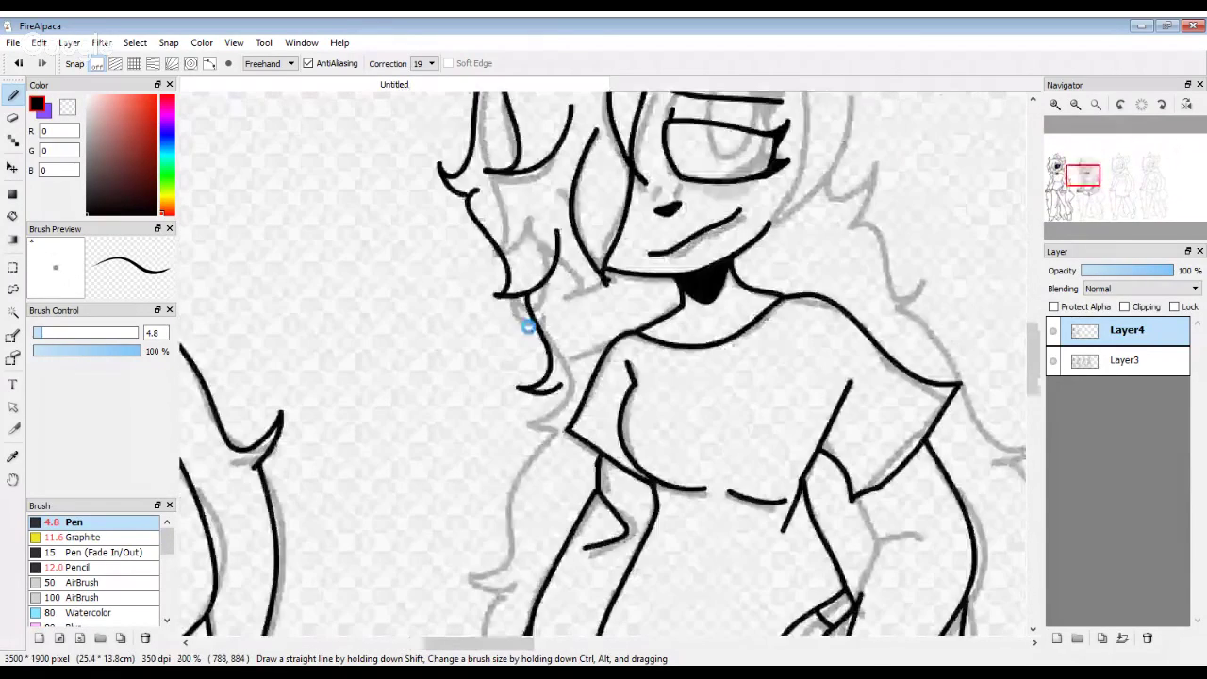
scroll(528, 326, up, 2)
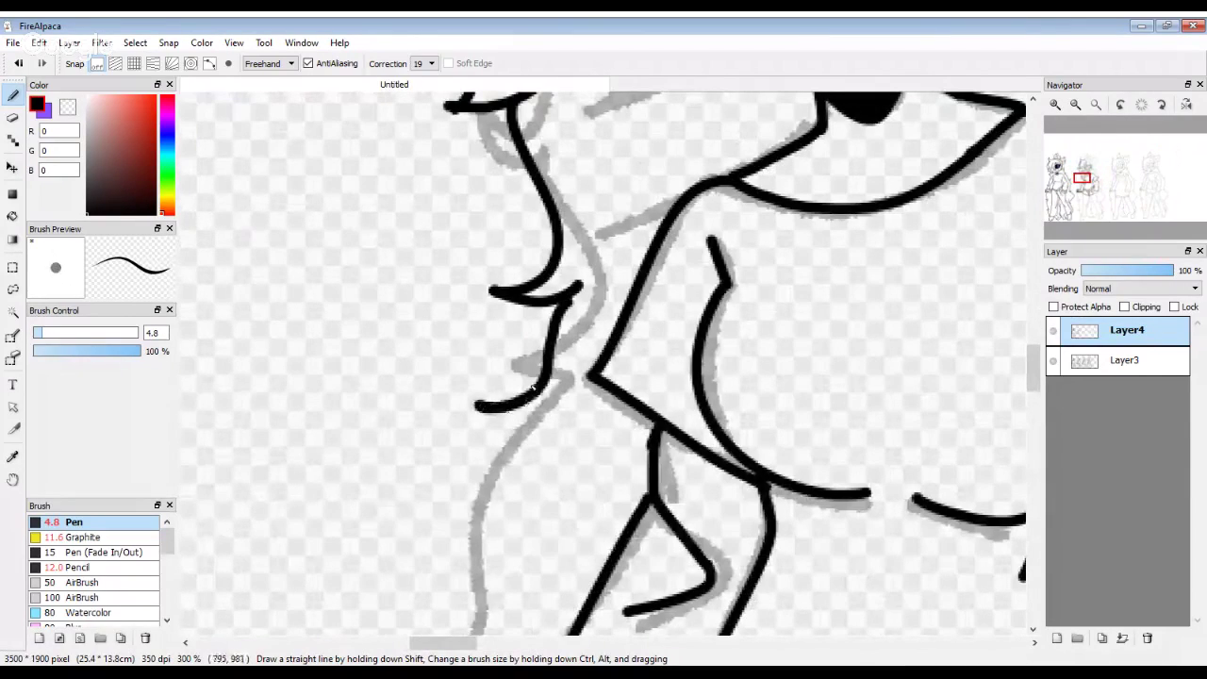
scroll(509, 401, up, 1)
key(ctrl+z)
mouse_move(577, 164)
mouse_down()
mouse_move(537, 234)
mouse_move(332, 377)
mouse_up()
drag(366, 418, 569, 415)
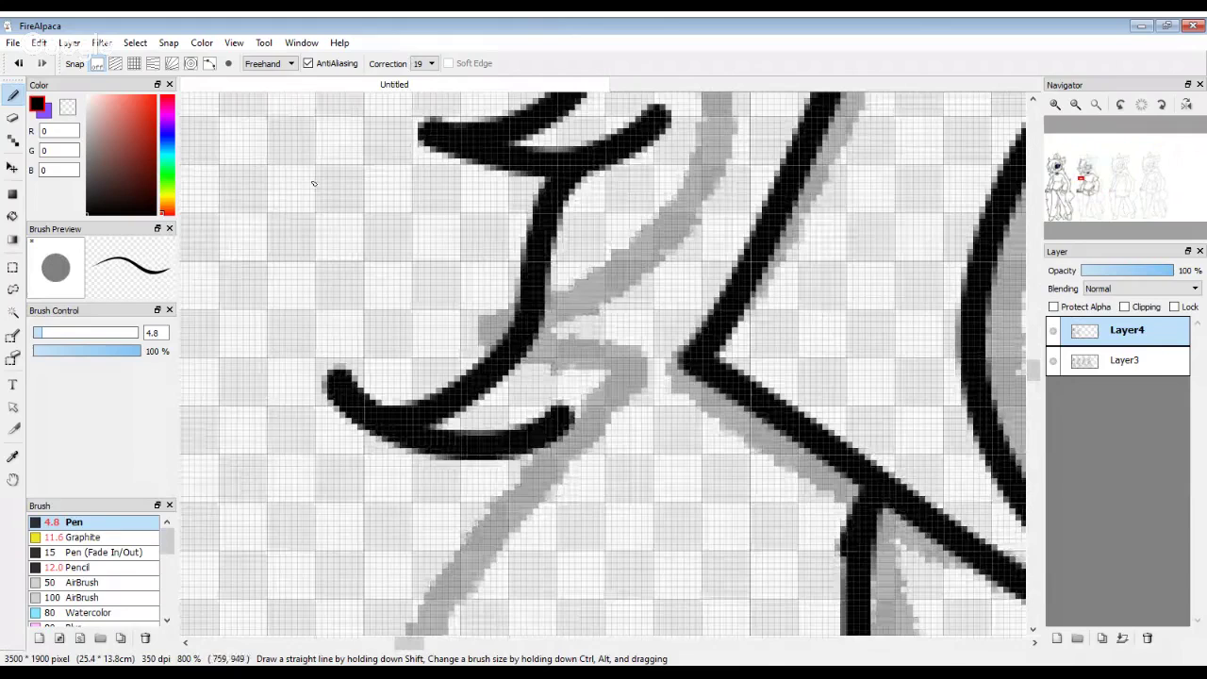
Step: Ink the long wavy hair strand beside the second figure's left arm and redraw the pointed tip at its end
scroll(314, 183, down, 4)
scroll(368, 371, up, 1)
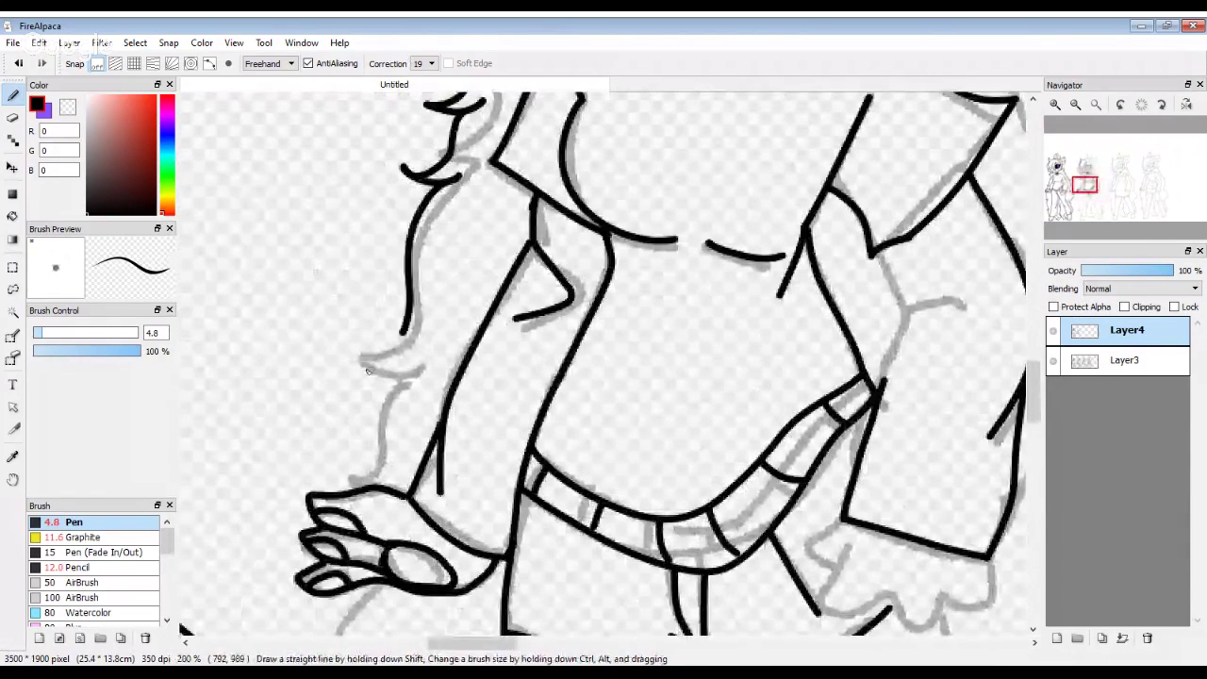
drag(324, 347, 409, 376)
key(ctrl+z)
drag(324, 347, 421, 387)
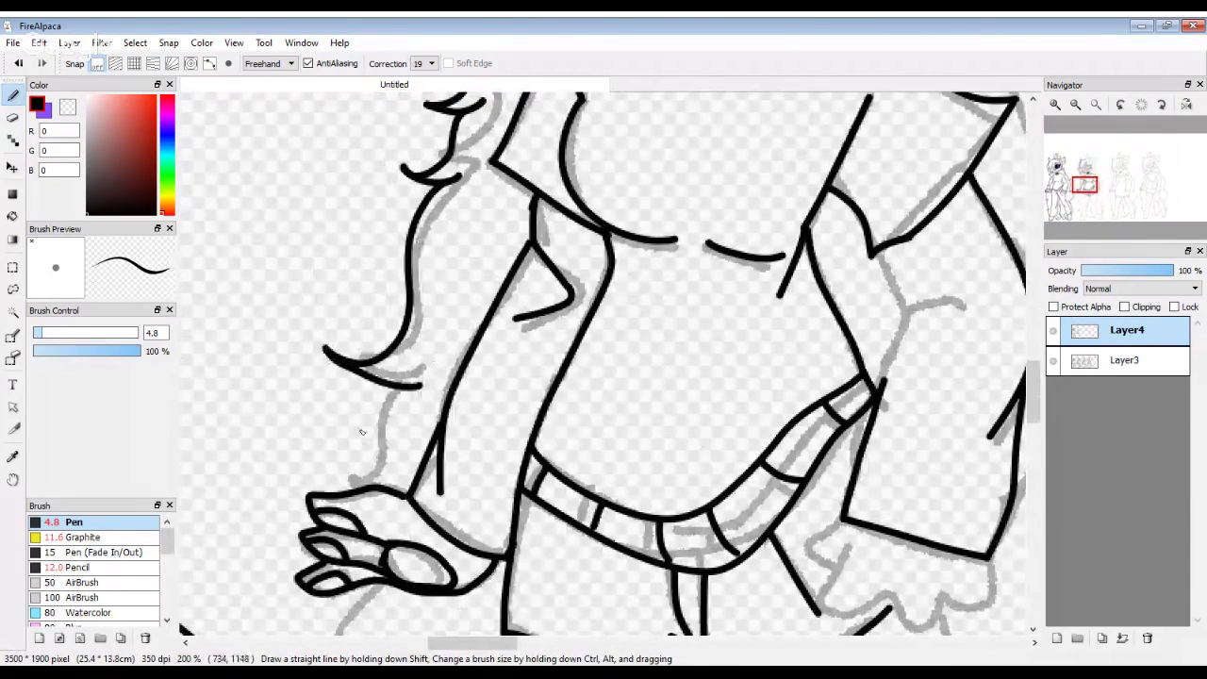
Step: Ink the short wavy hair strand from the pointed tip down to the second figure's left hand
scroll(362, 432, up, 4)
mouse_move(476, 300)
mouse_down()
mouse_move(414, 375)
mouse_move(441, 559)
mouse_move(396, 566)
mouse_up()
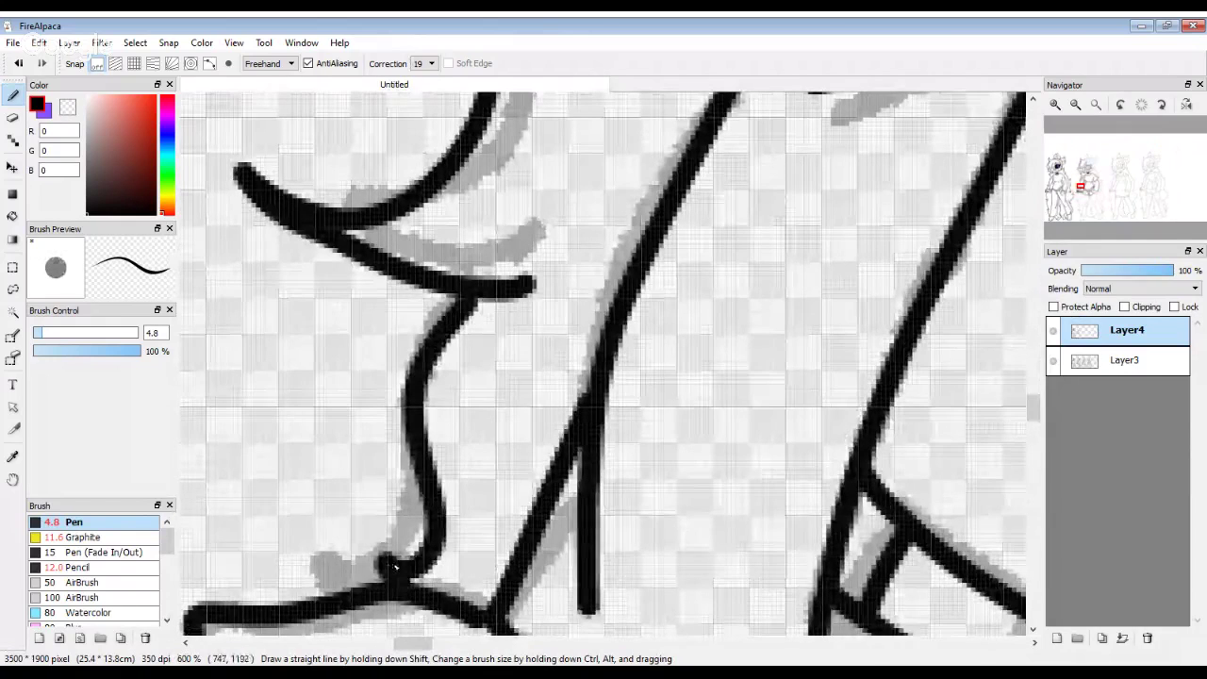
scroll(395, 566, down, 4)
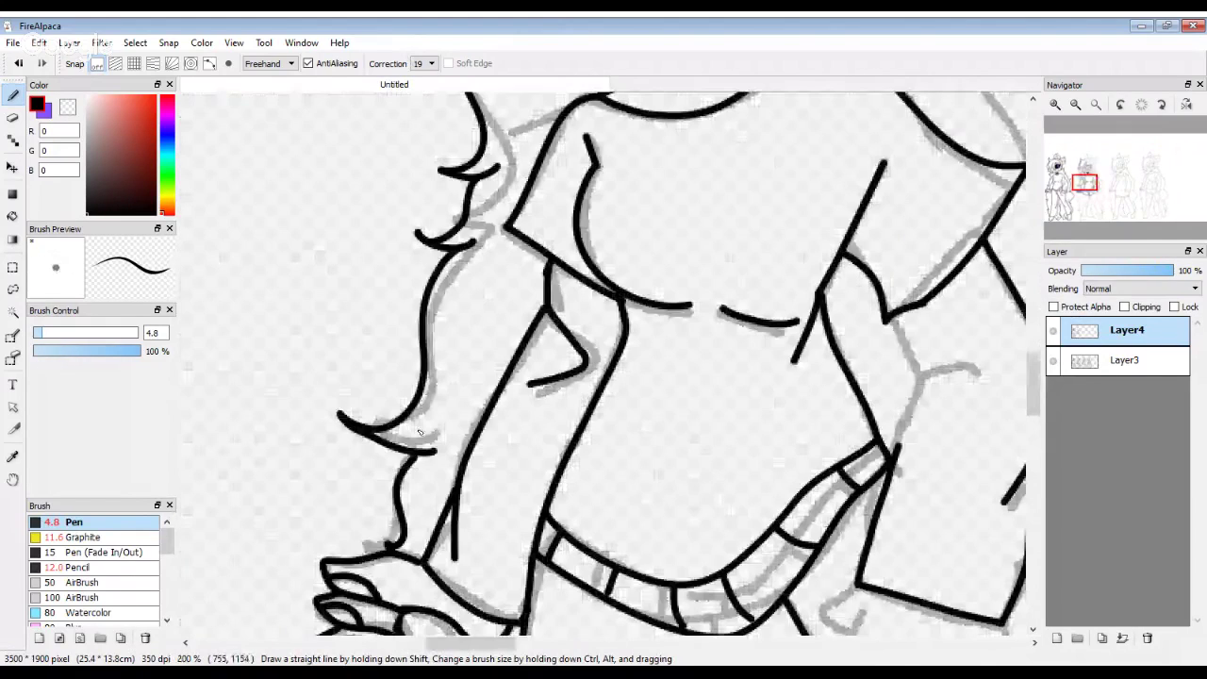
scroll(421, 432, down, 5)
scroll(458, 538, up, 4)
scroll(479, 203, down, 3)
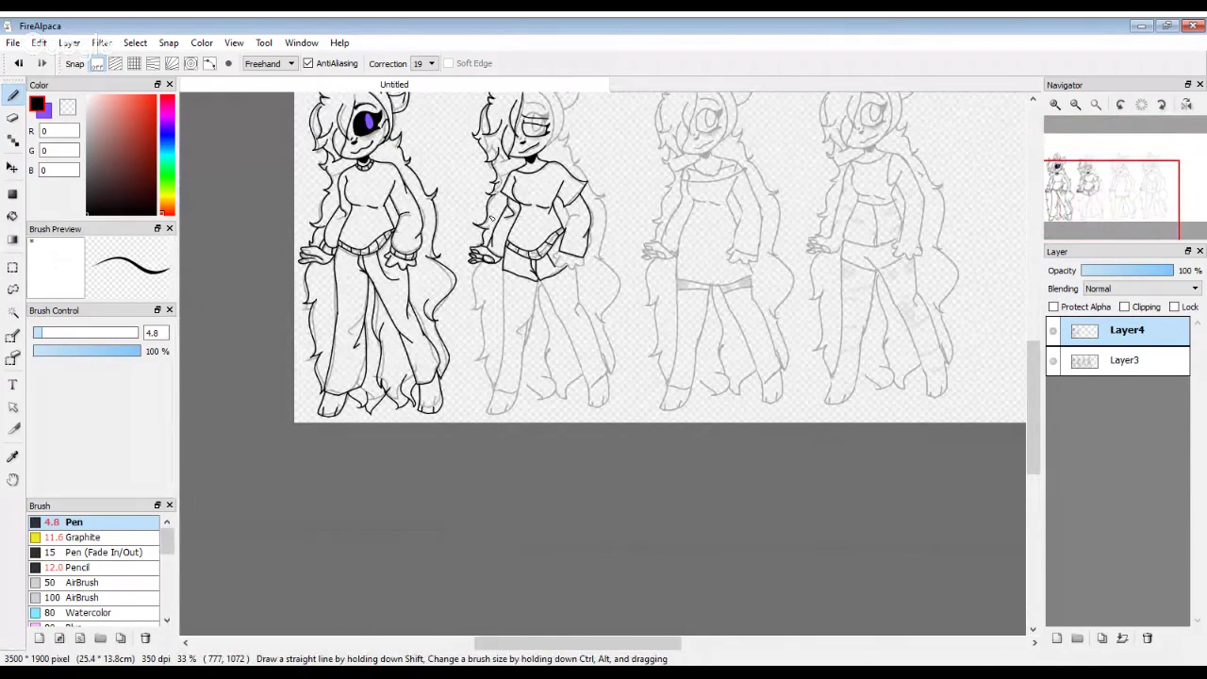
scroll(490, 218, down, 1)
scroll(478, 171, up, 5)
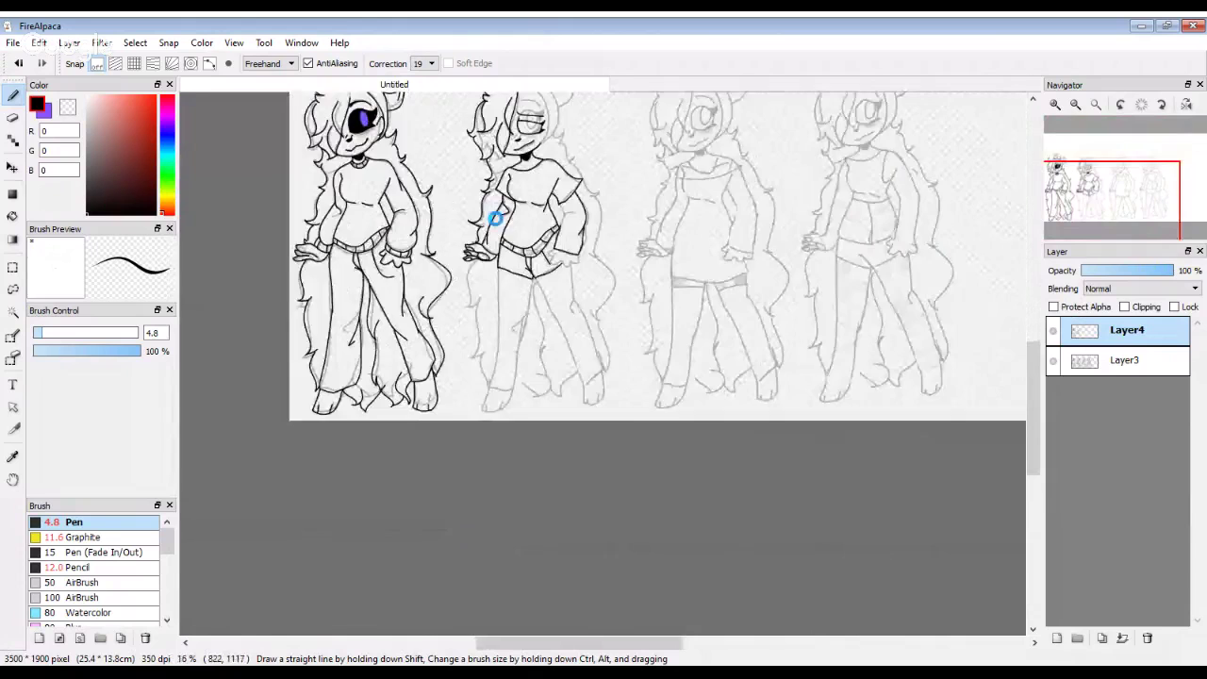
scroll(477, 172, down, 2)
scroll(212, 150, down, 2)
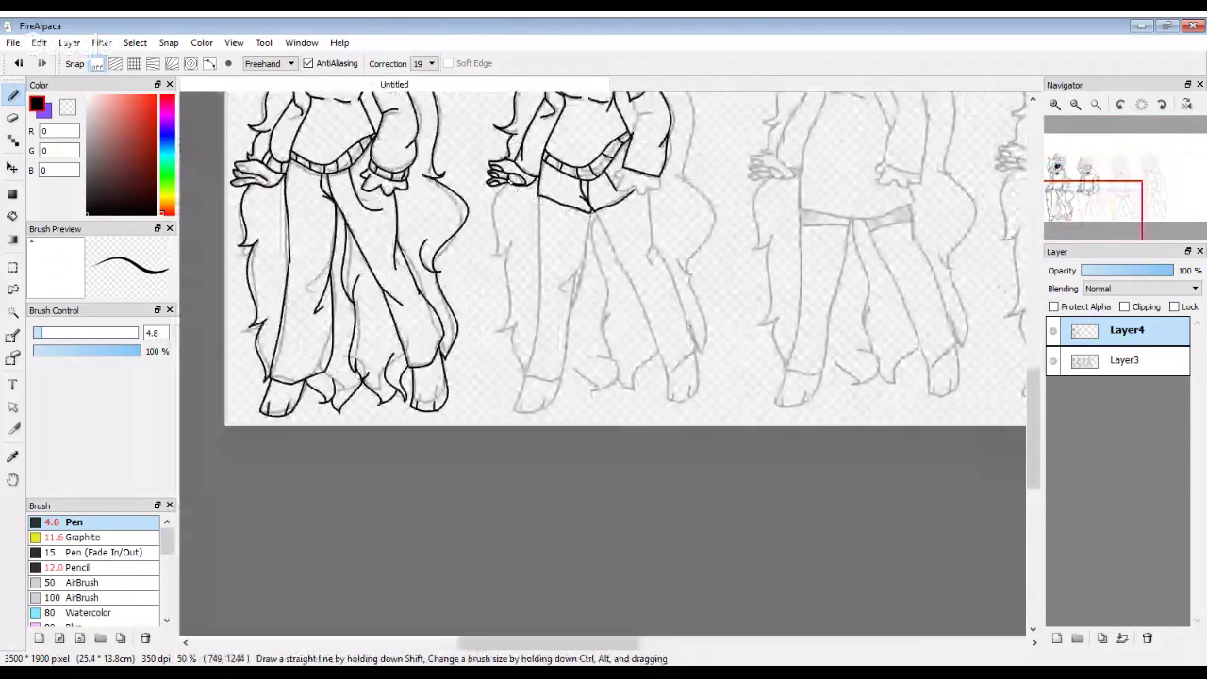
Step: Ink the oval pads on the upper finger and thumb of the first figure's outstretched hand, redrawing the thumb curve
scroll(336, 202, down, 1)
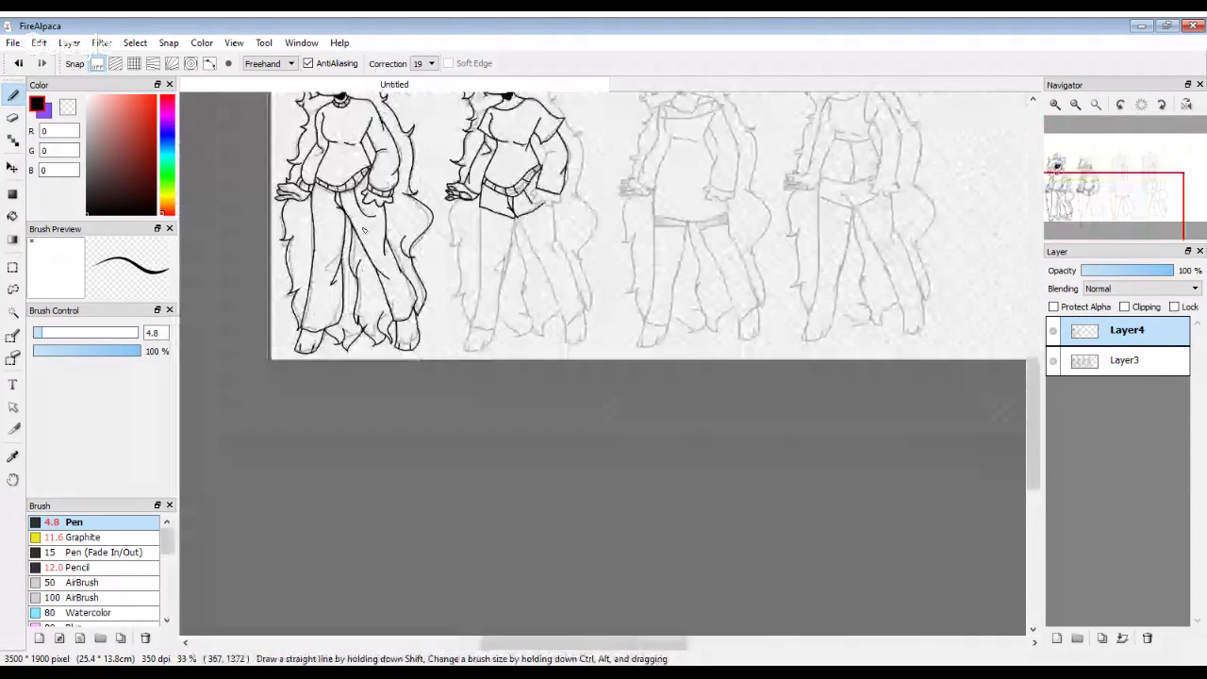
scroll(363, 229, up, 4)
scroll(270, 179, up, 3)
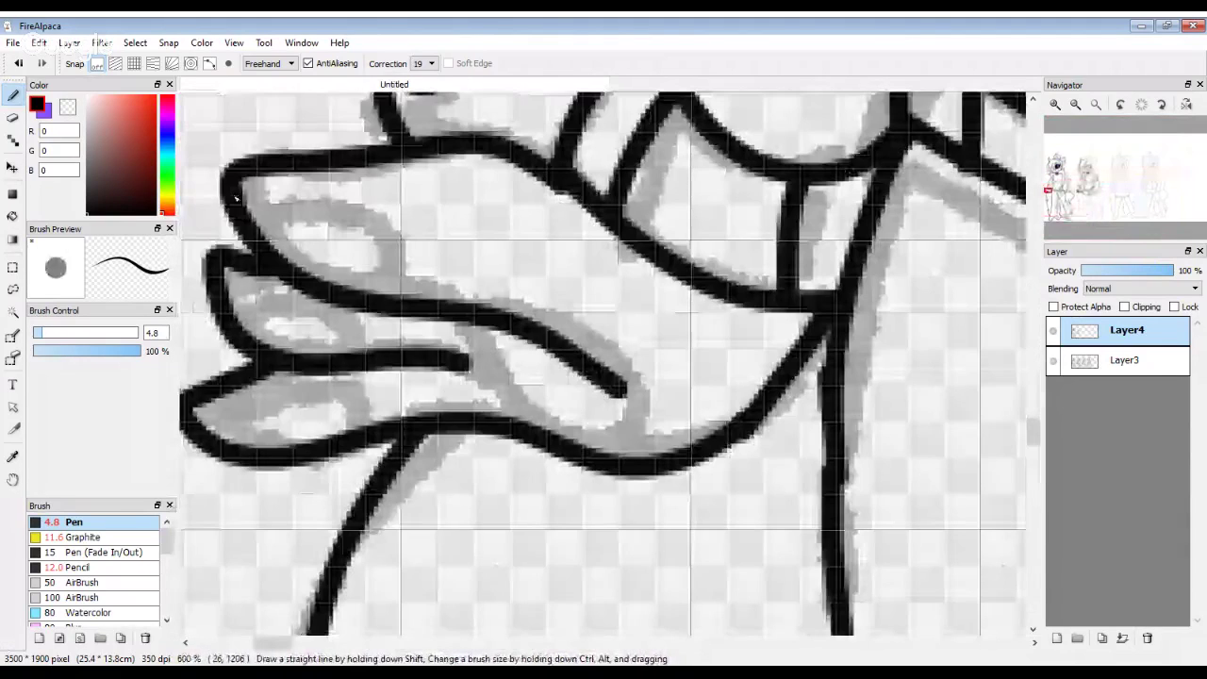
scroll(524, 362, up, 1)
scroll(525, 362, up, 2)
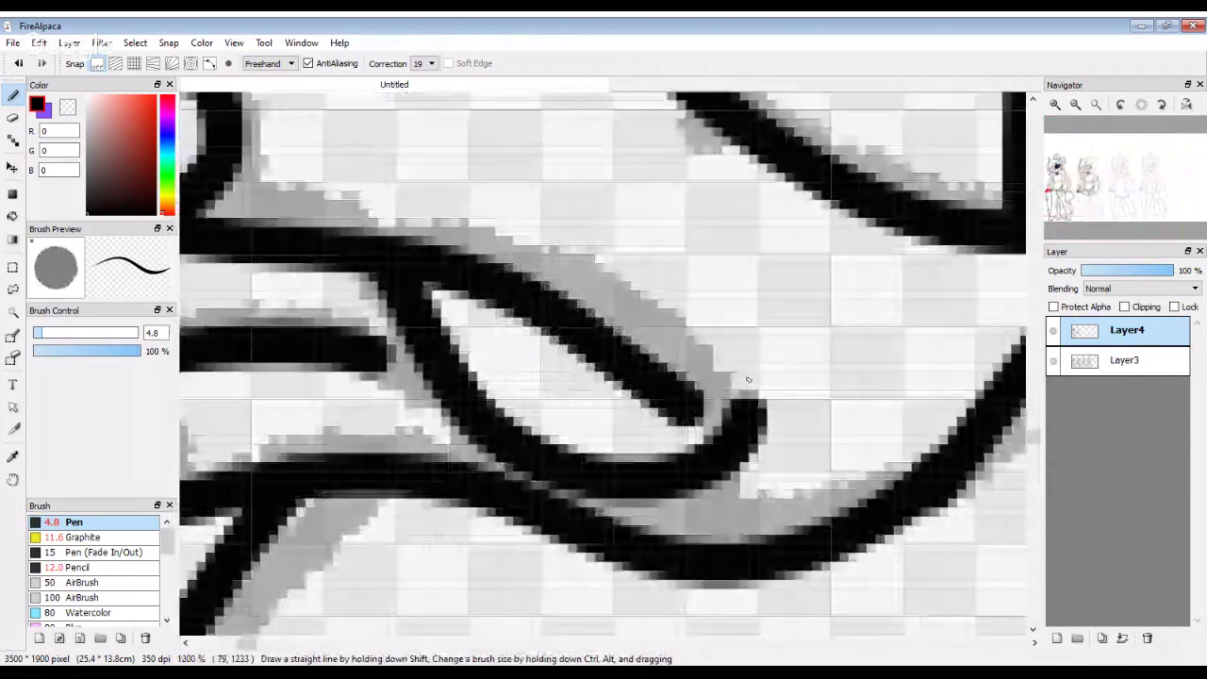
scroll(748, 379, down, 3)
scroll(463, 264, up, 2)
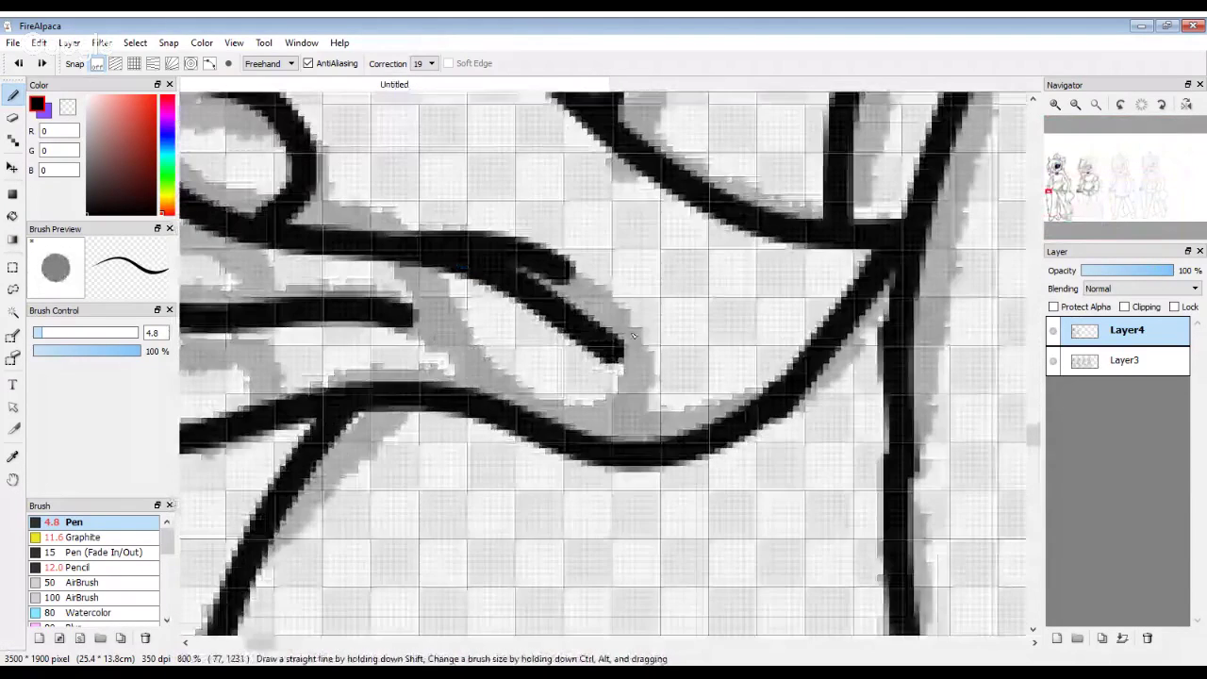
scroll(633, 336, down, 2)
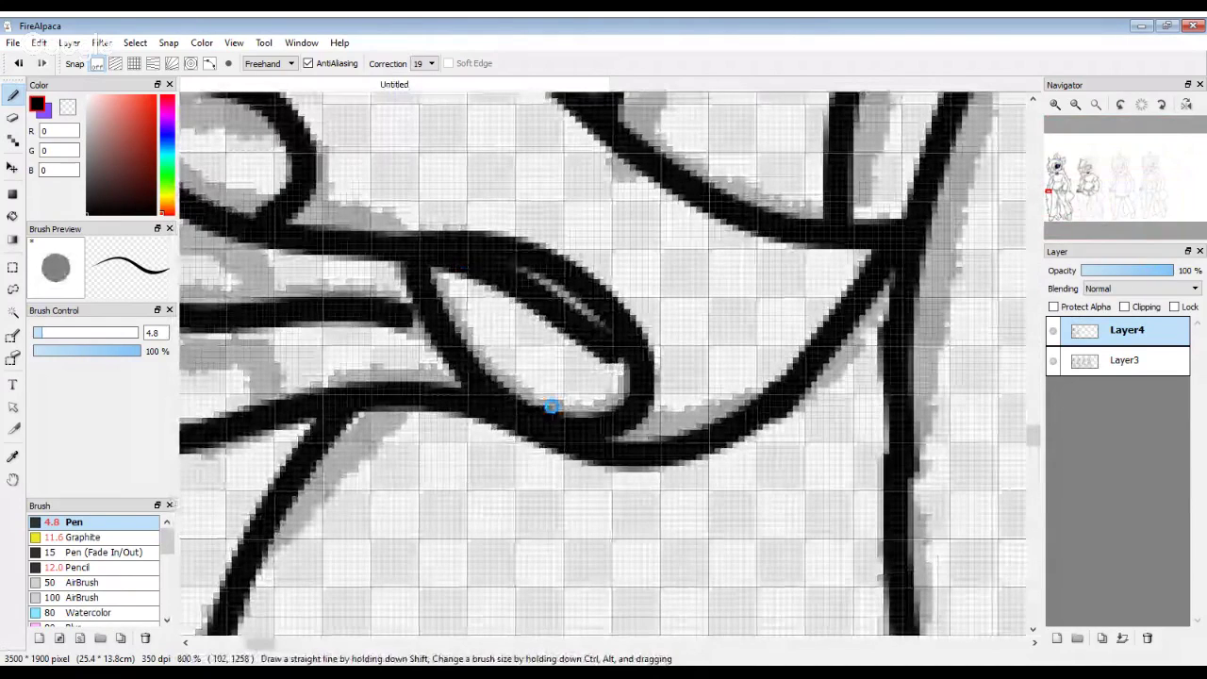
scroll(254, 338, up, 2)
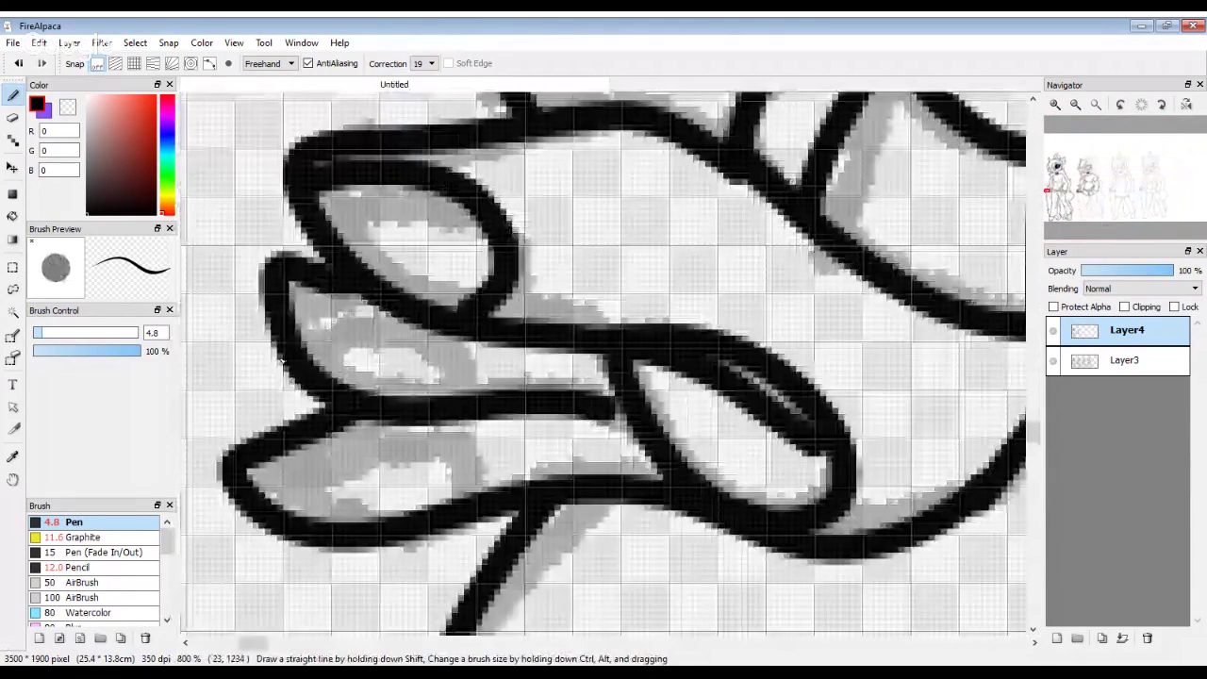
Step: Ink the curved pad outlines on the middle and lower fingers of the first figure's outstretched hand
drag(281, 362, 500, 391)
mouse_move(257, 481)
mouse_down()
mouse_move(374, 458)
mouse_move(458, 471)
mouse_move(490, 502)
mouse_up()
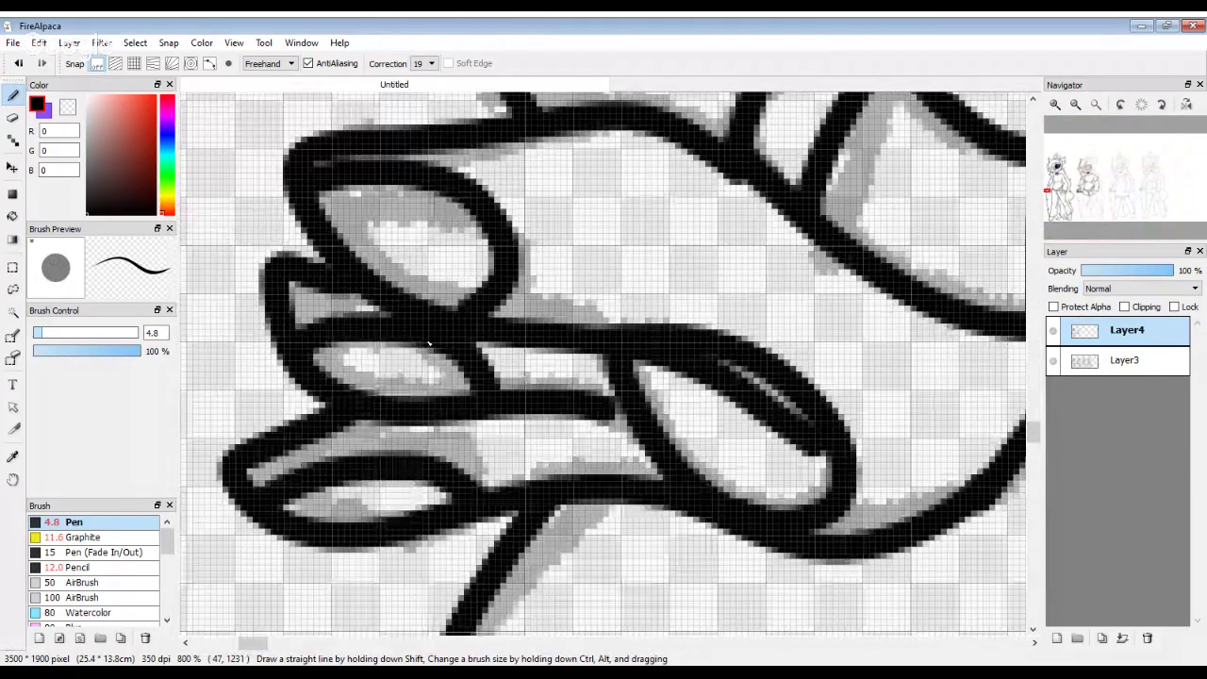
scroll(430, 344, down, 1)
scroll(419, 423, down, 3)
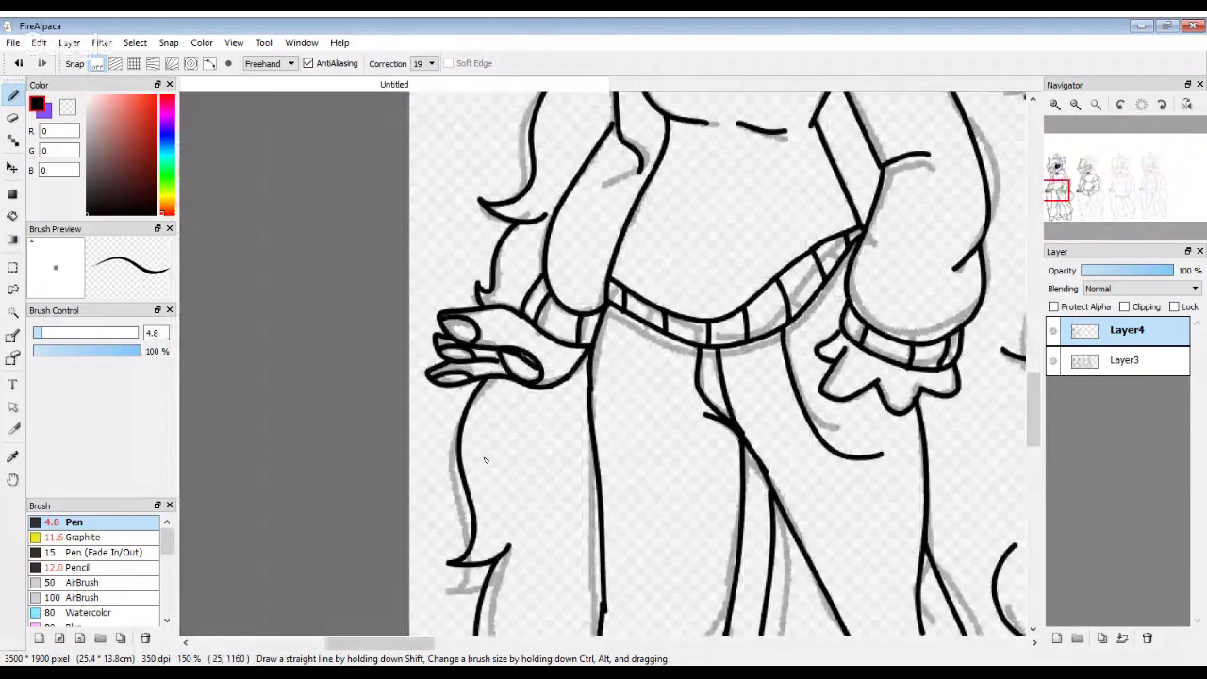
scroll(486, 460, down, 2)
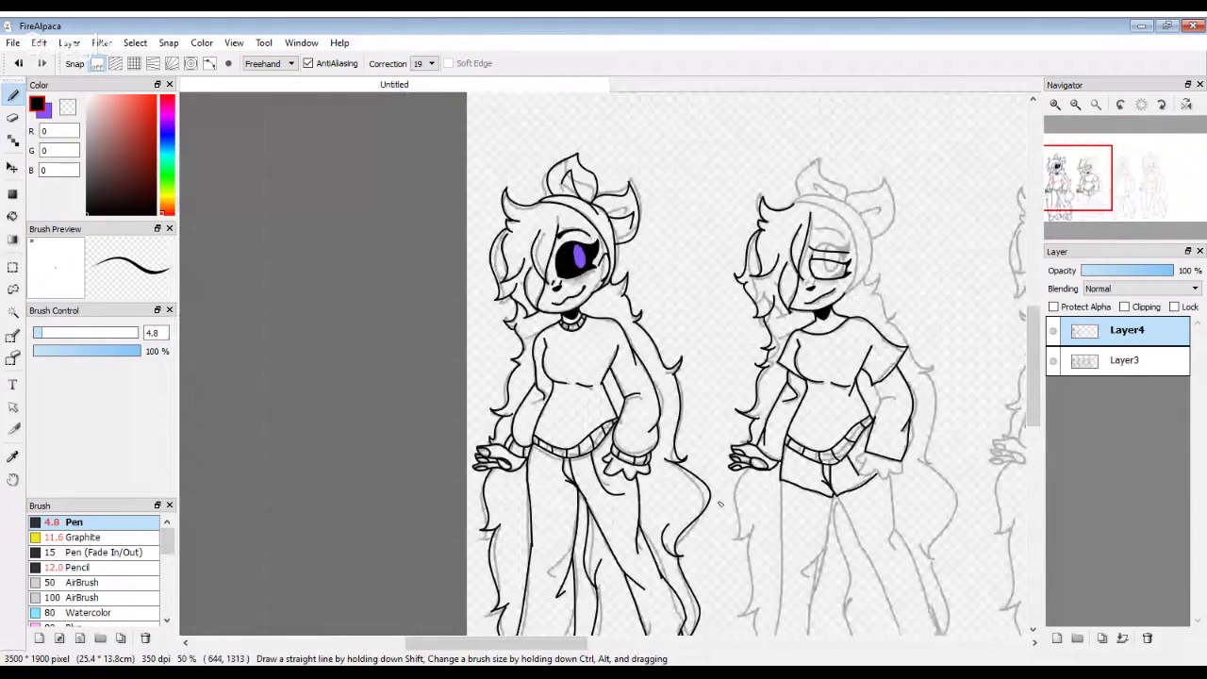
Step: Ink the elbow crease on the second figure's bent arm and join the inner sleeve line past the waistband
scroll(720, 504, up, 2)
scroll(734, 305, up, 4)
mouse_move(663, 227)
mouse_down()
mouse_move(734, 332)
mouse_move(885, 315)
mouse_up()
drag(728, 328, 647, 496)
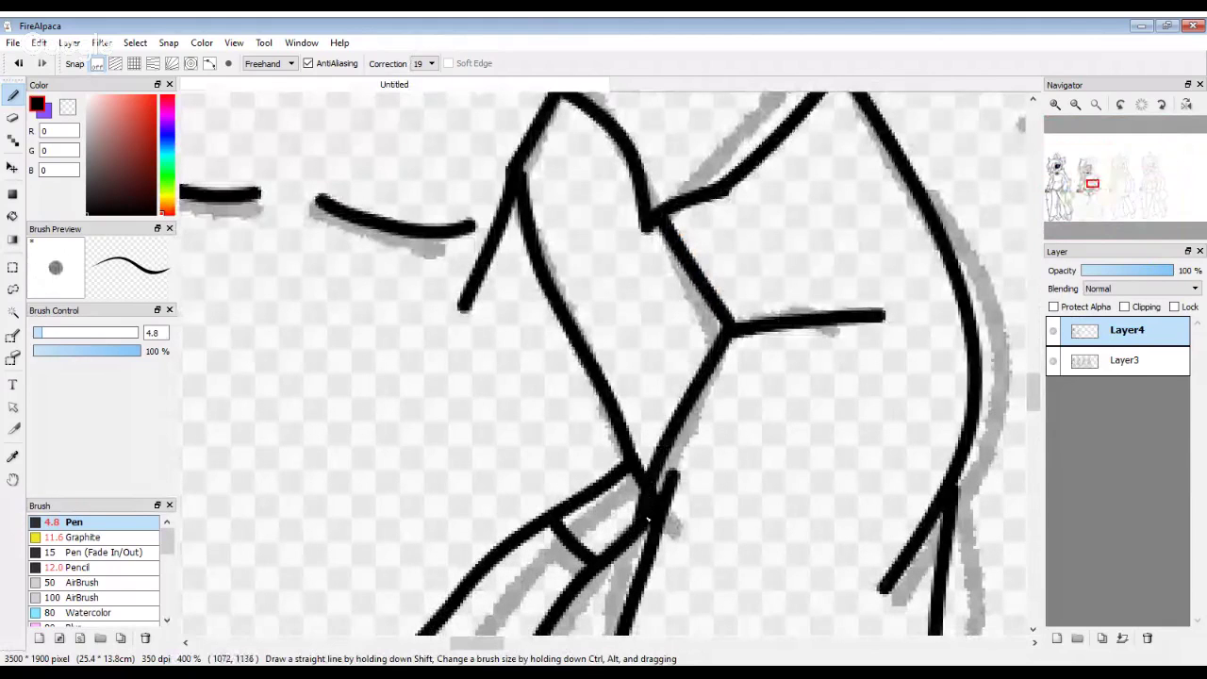
scroll(704, 391, down, 4)
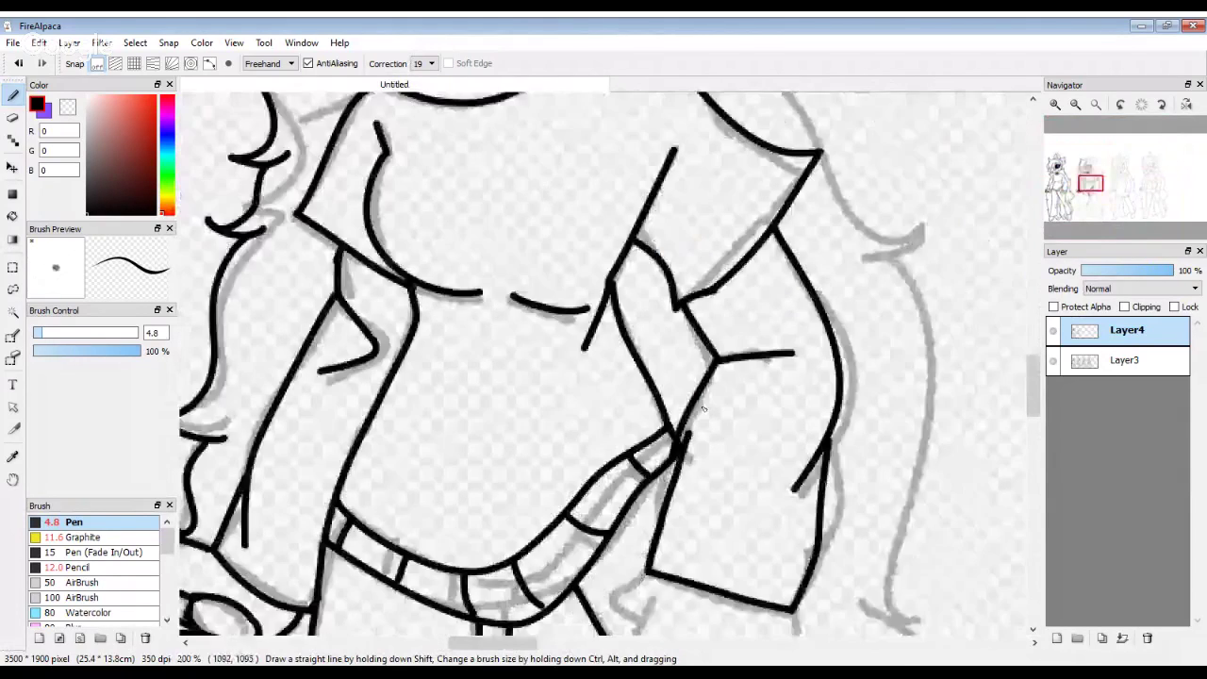
scroll(638, 575, up, 6)
mouse_move(647, 570)
mouse_down()
mouse_move(757, 273)
mouse_move(808, 142)
mouse_up()
scroll(668, 221, down, 3)
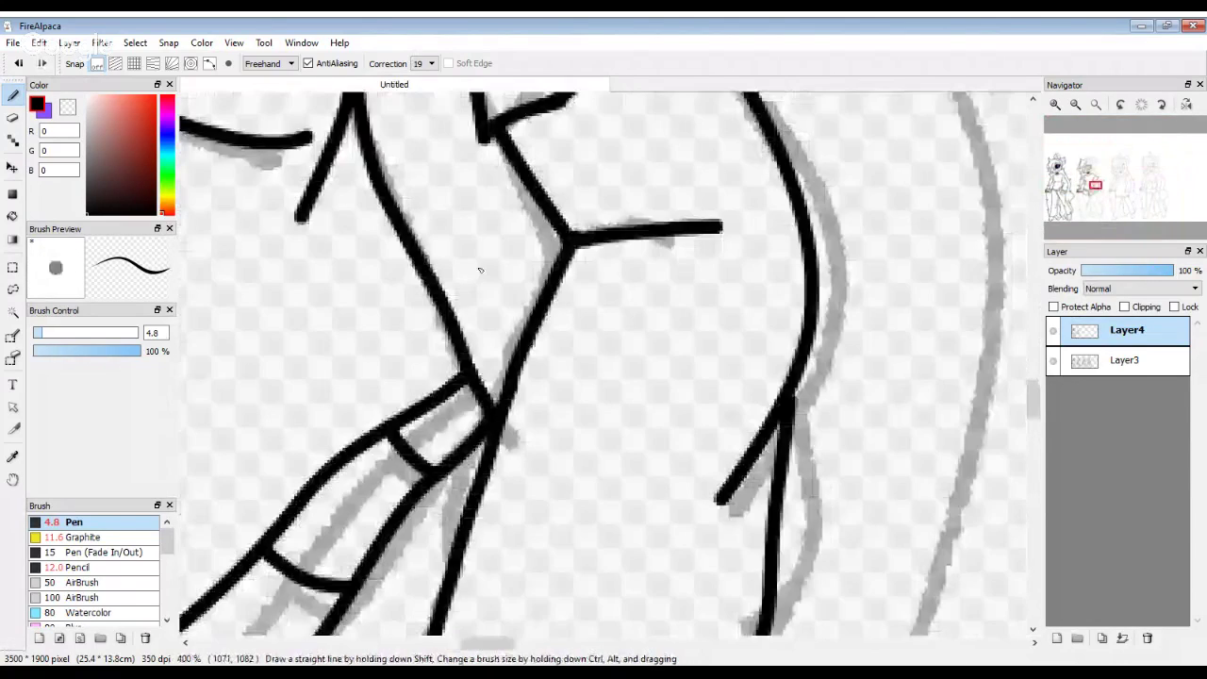
Step: Ink the thumb of the second figure's hand emerging from the wide sleeve beside the shorts
scroll(480, 271, down, 3)
scroll(472, 377, up, 4)
drag(431, 350, 463, 481)
scroll(497, 349, down, 2)
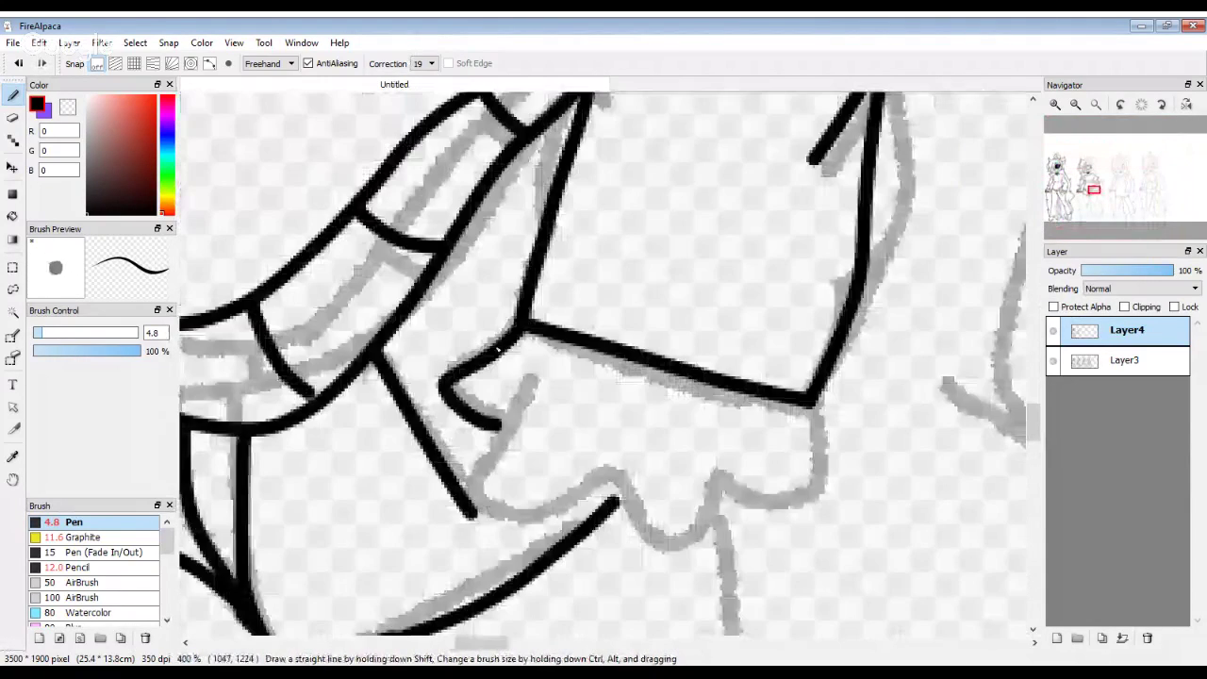
Step: Ink the rounded fingers of the same hand below the sleeve and close the outer edge up to the cuff corner
scroll(497, 349, up, 2)
mouse_move(533, 287)
mouse_down()
mouse_move(440, 505)
mouse_move(482, 580)
mouse_move(661, 511)
mouse_move(739, 523)
mouse_move(863, 620)
mouse_move(903, 539)
mouse_move(967, 464)
mouse_up()
scroll(757, 464, up, 2)
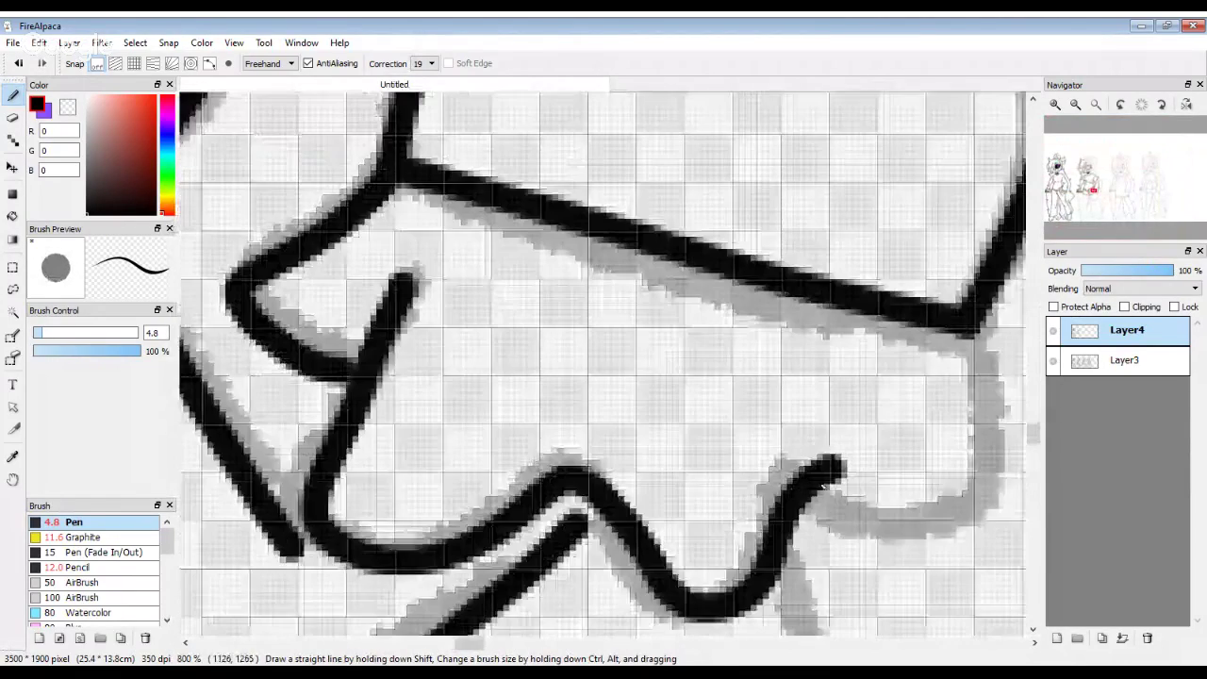
mouse_move(835, 467)
mouse_down()
mouse_move(1000, 500)
mouse_move(955, 325)
mouse_up()
scroll(692, 397, down, 2)
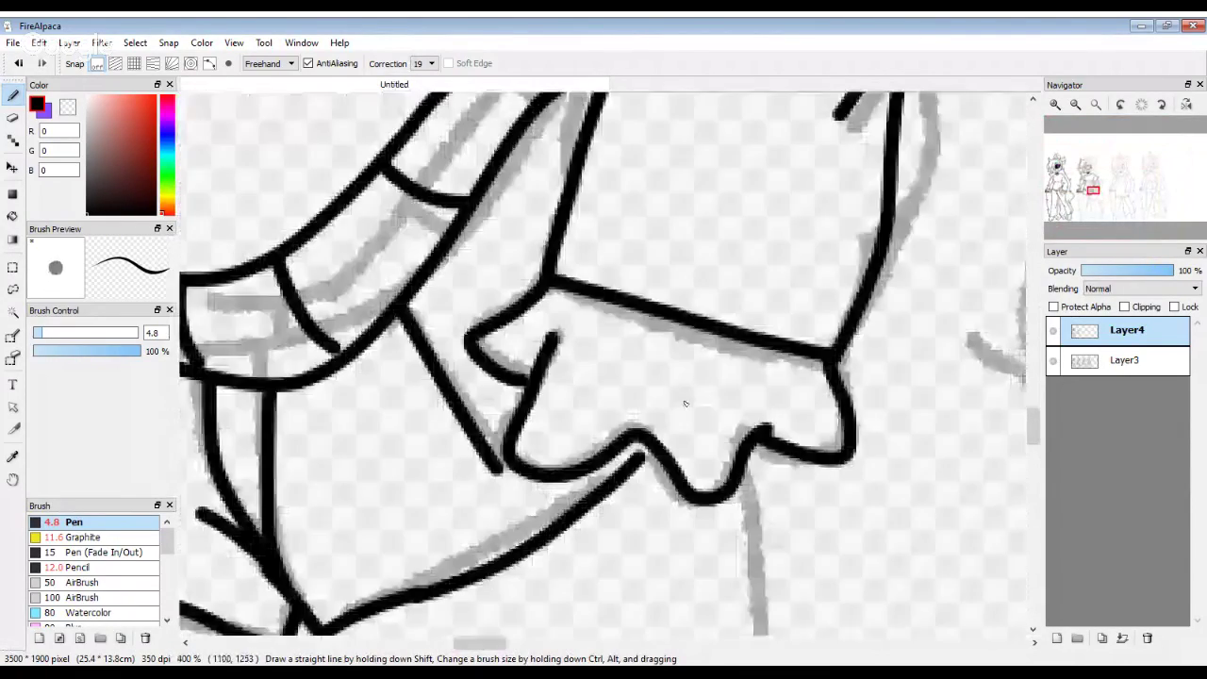
scroll(686, 403, down, 3)
scroll(489, 472, up, 2)
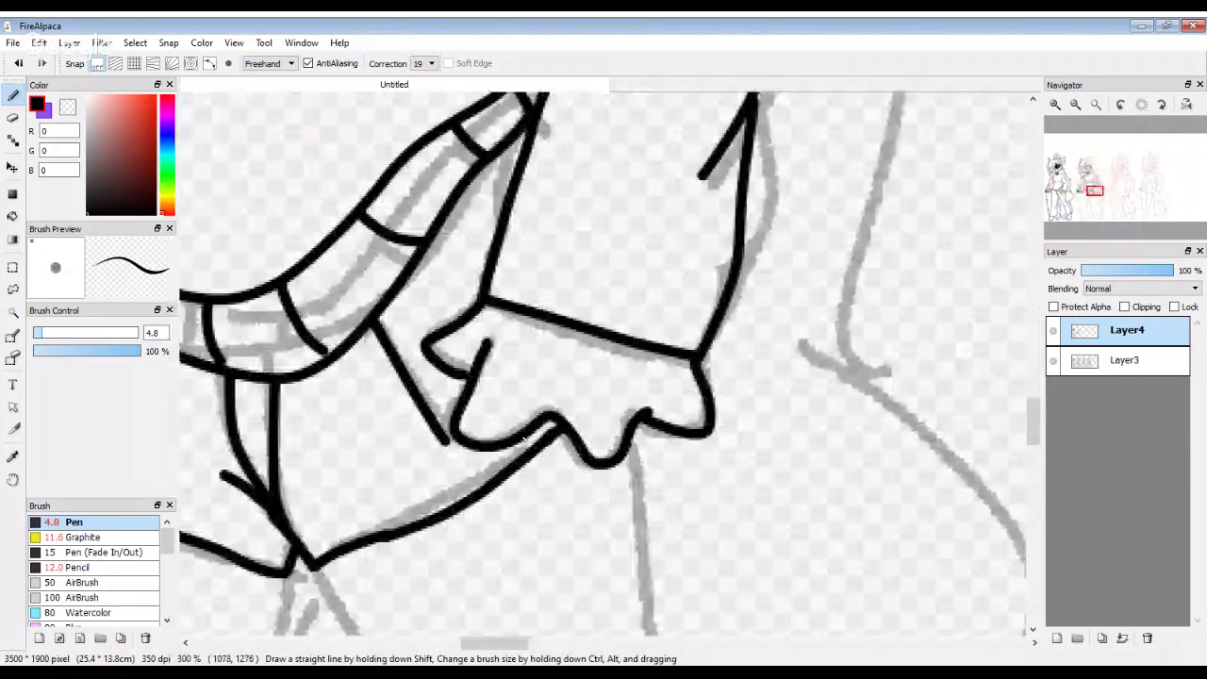
scroll(488, 471, down, 2)
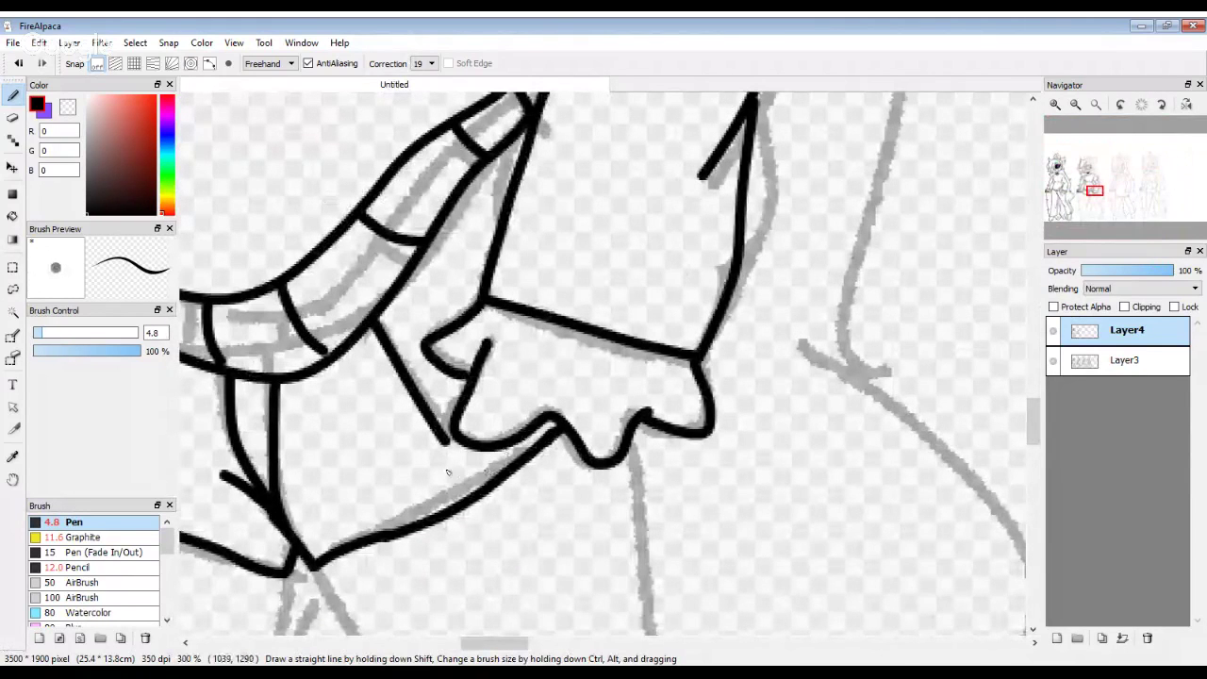
scroll(465, 477, down, 3)
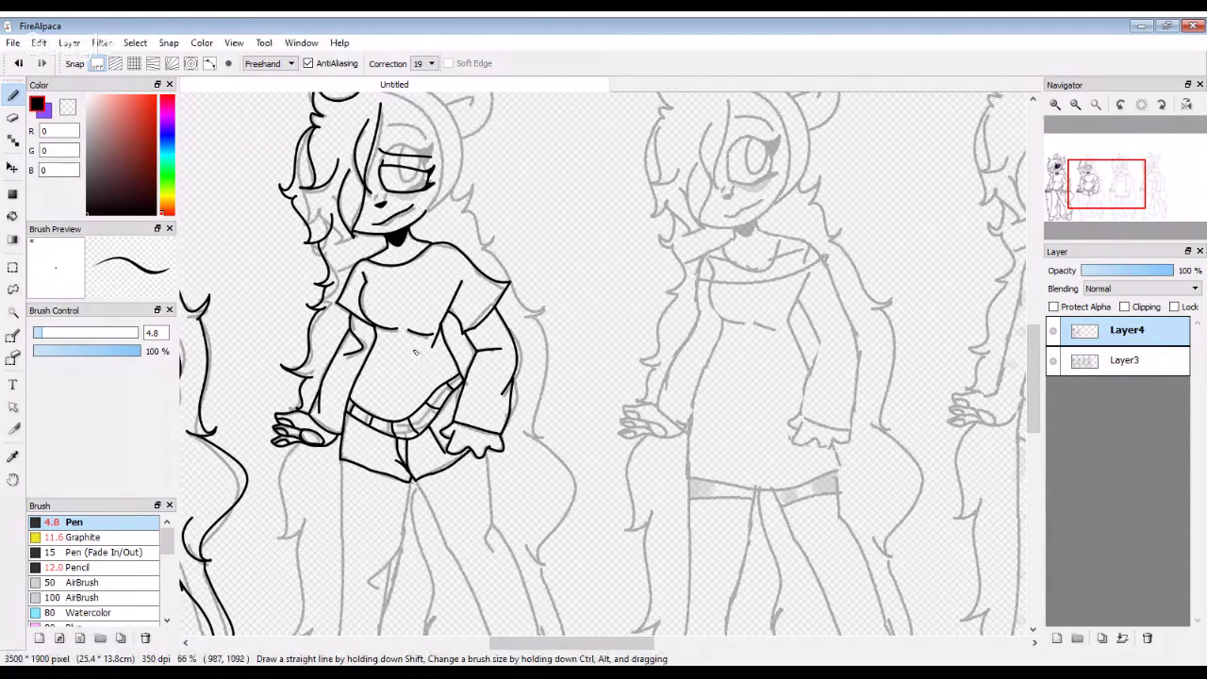
Step: Try to ink the second figure's inner head outline from the hair tuft over the crown and down to the chin
scroll(409, 235, up, 1)
scroll(409, 236, up, 5)
mouse_move(285, 216)
mouse_down()
mouse_move(557, 231)
mouse_move(675, 283)
mouse_move(748, 395)
mouse_move(779, 509)
mouse_up()
scroll(628, 325, down, 4)
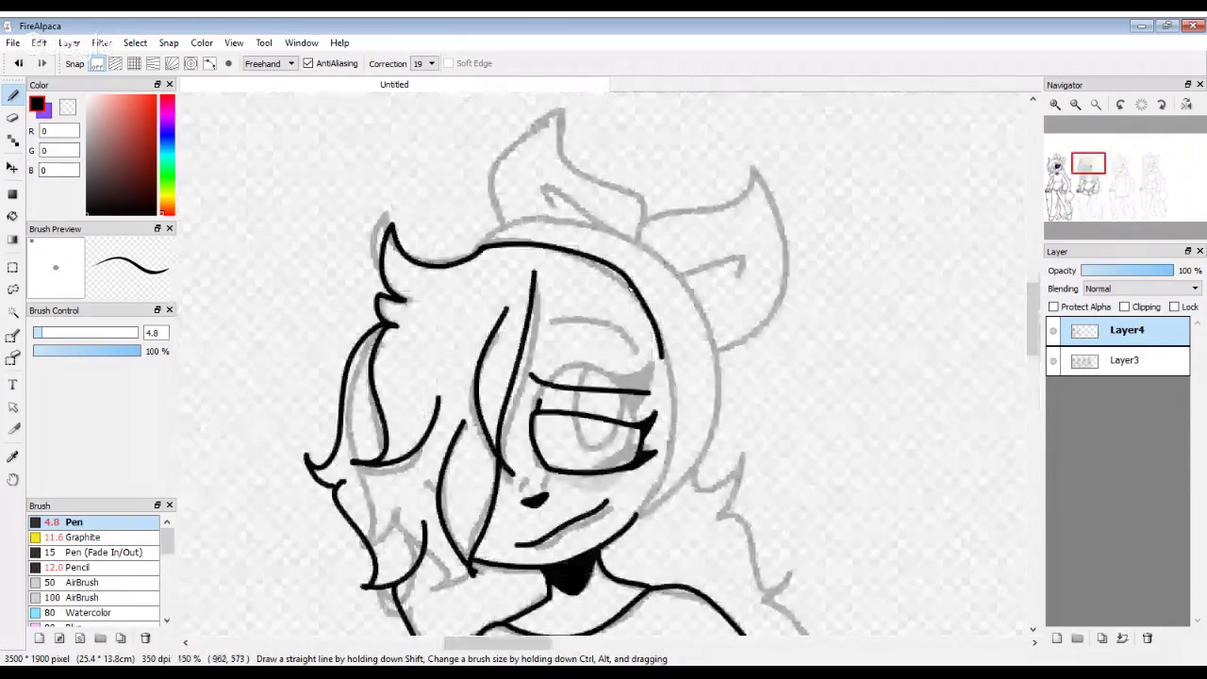
scroll(628, 326, up, 3)
mouse_move(649, 255)
mouse_down()
mouse_move(655, 396)
mouse_move(633, 534)
mouse_move(604, 595)
mouse_up()
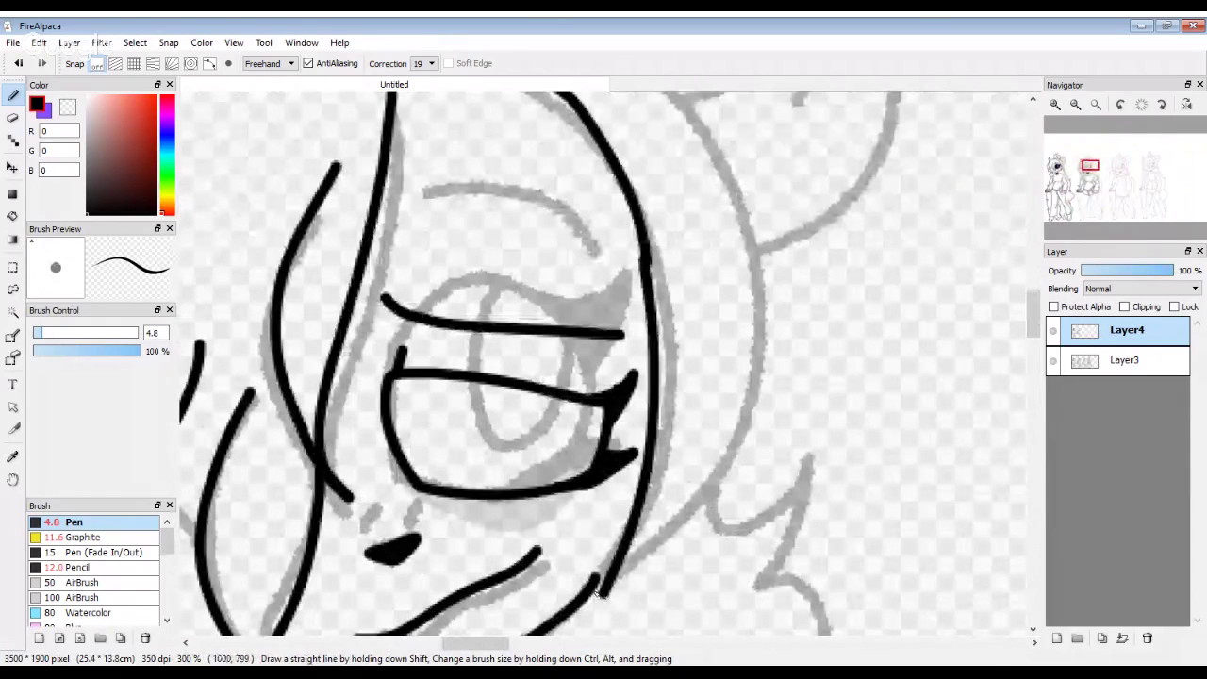
key(ctrl+z)
mouse_move(650, 272)
mouse_down()
mouse_move(617, 510)
mouse_move(585, 587)
mouse_up()
key(ctrl+z)
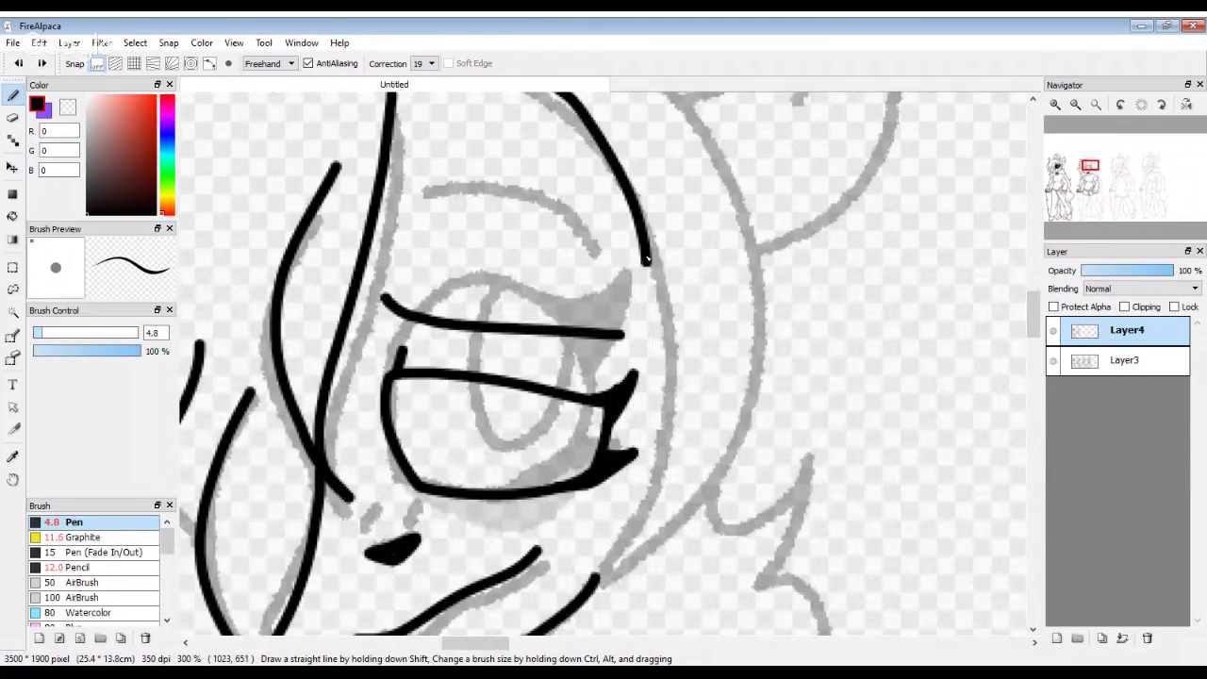
mouse_move(649, 253)
mouse_down()
mouse_move(659, 420)
mouse_move(634, 516)
mouse_move(581, 584)
mouse_move(609, 570)
mouse_move(599, 582)
mouse_move(655, 493)
mouse_move(682, 357)
mouse_move(639, 237)
mouse_up()
key(ctrl+z)
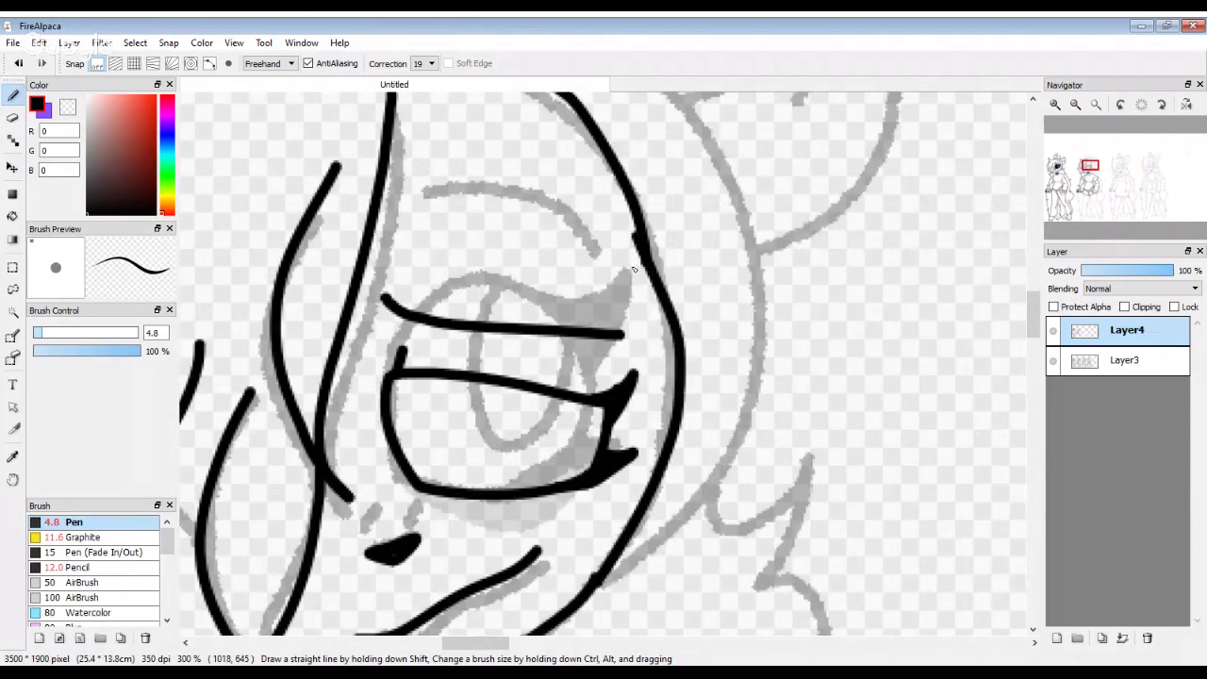
scroll(634, 270, down, 5)
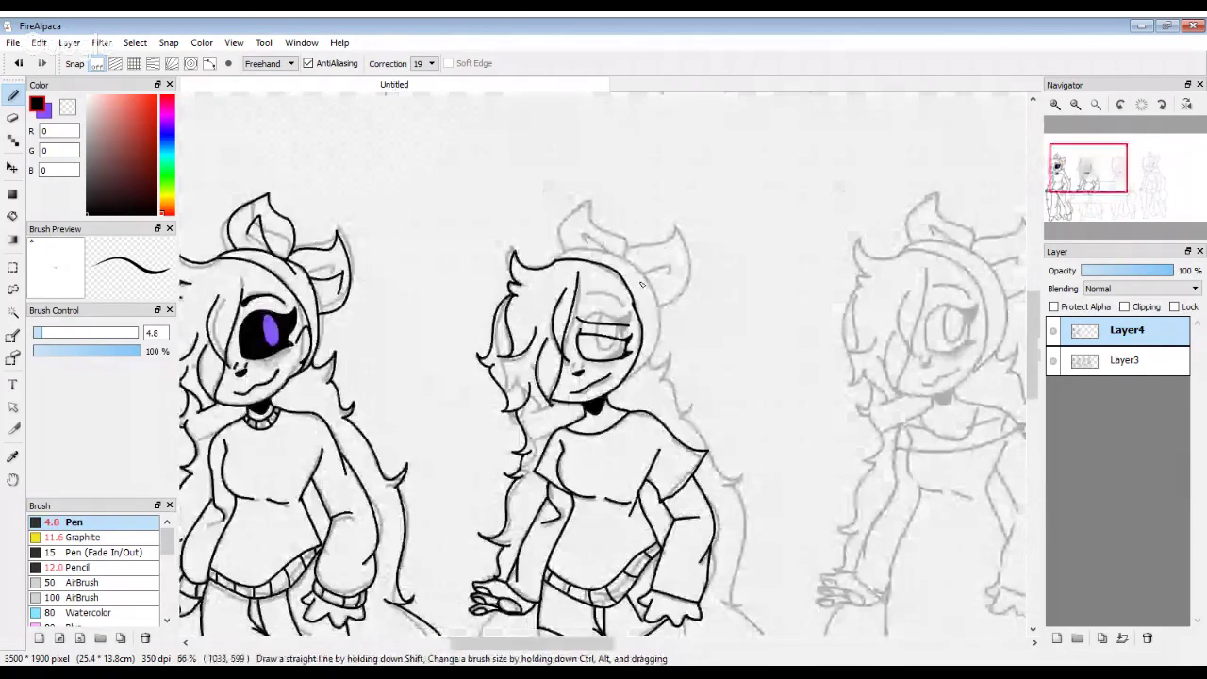
Step: Try redrawing the second figure's head outline as one continuous curve from the front hair tuft to the jaw
scroll(641, 283, up, 5)
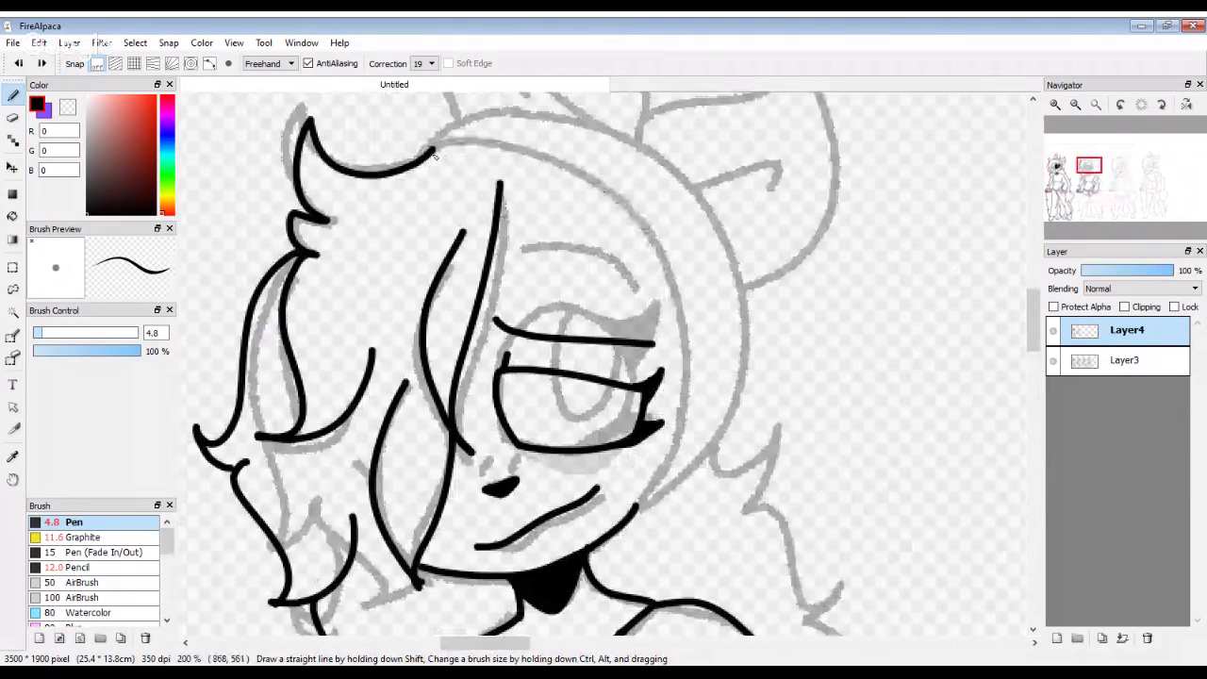
mouse_move(432, 159)
mouse_down()
mouse_move(492, 147)
mouse_move(695, 368)
mouse_move(615, 517)
mouse_up()
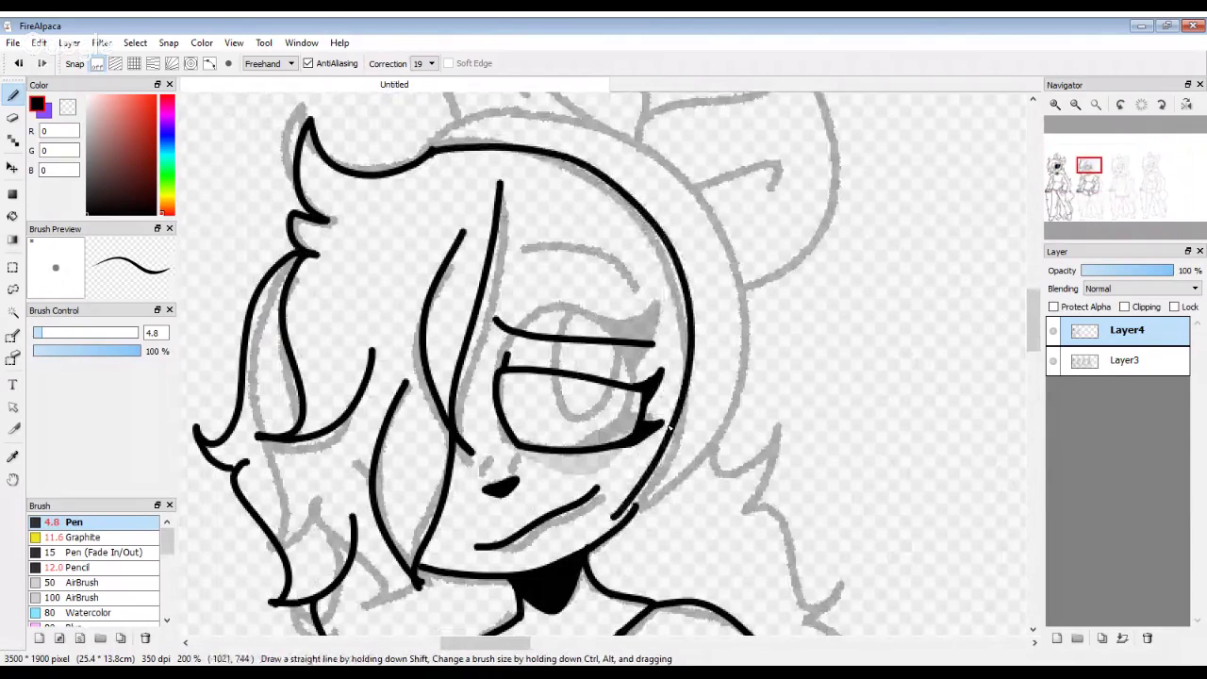
scroll(669, 410, up, 1)
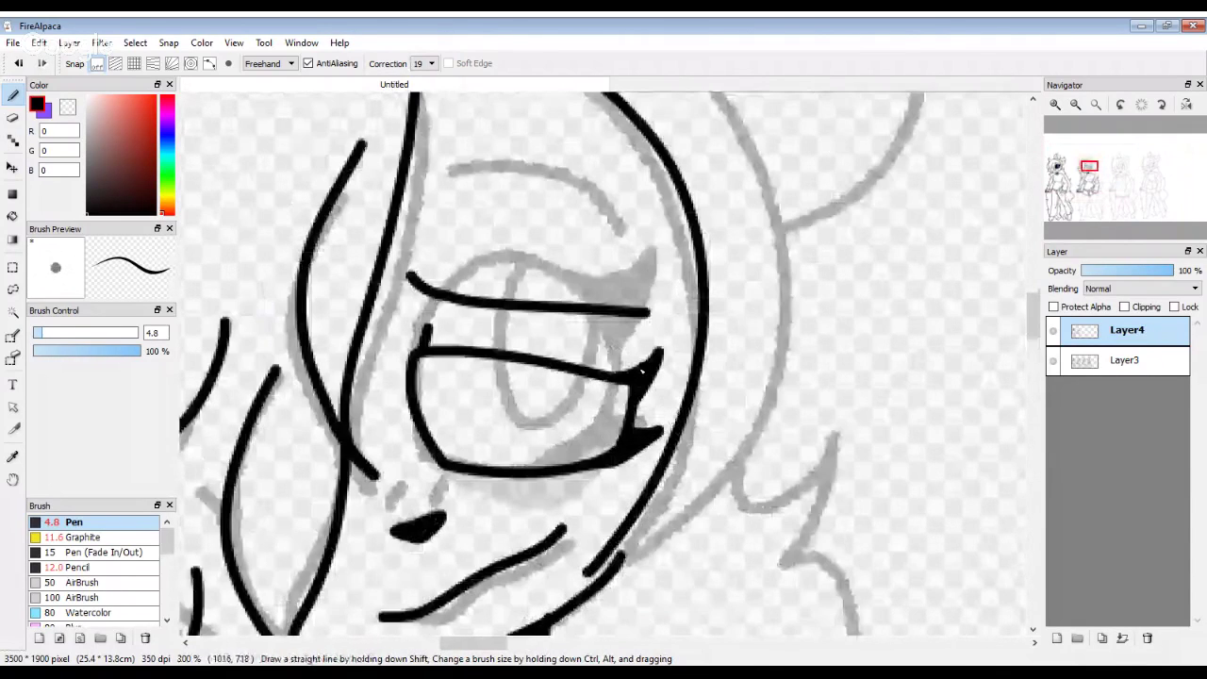
scroll(641, 373, down, 1)
mouse_move(456, 256)
mouse_down()
mouse_move(694, 363)
mouse_move(741, 556)
mouse_move(660, 634)
mouse_up()
scroll(660, 507, down, 3)
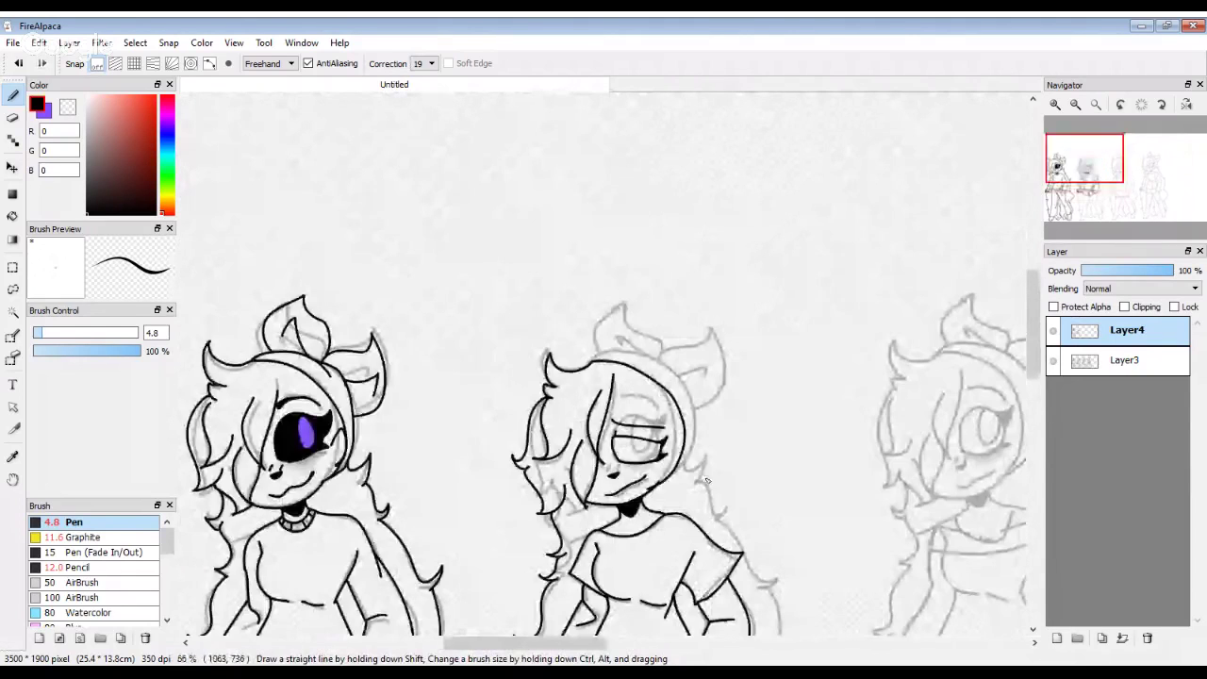
Step: Ink the second figure's outer crown line with a pointed tip and join it to the front hair with a small notch
scroll(707, 481, up, 3)
mouse_move(715, 253)
mouse_down()
mouse_move(684, 206)
mouse_move(520, 167)
mouse_move(487, 126)
mouse_move(477, 198)
mouse_move(451, 232)
mouse_up()
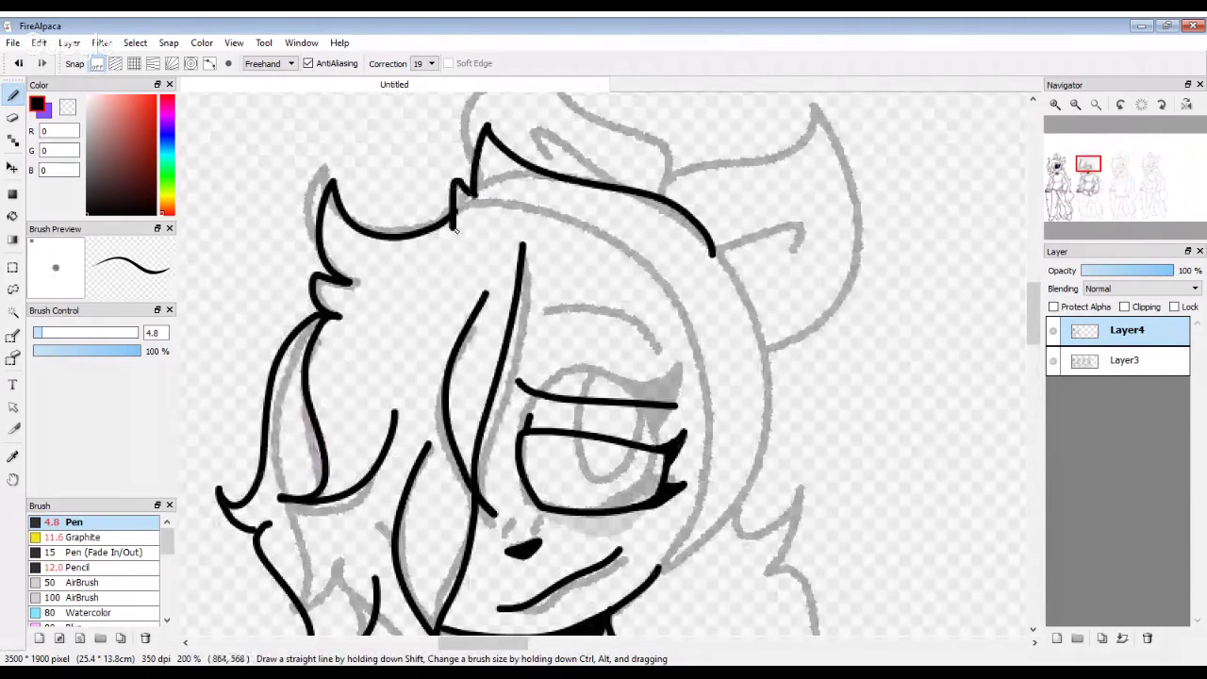
scroll(481, 201, down, 2)
scroll(476, 201, up, 3)
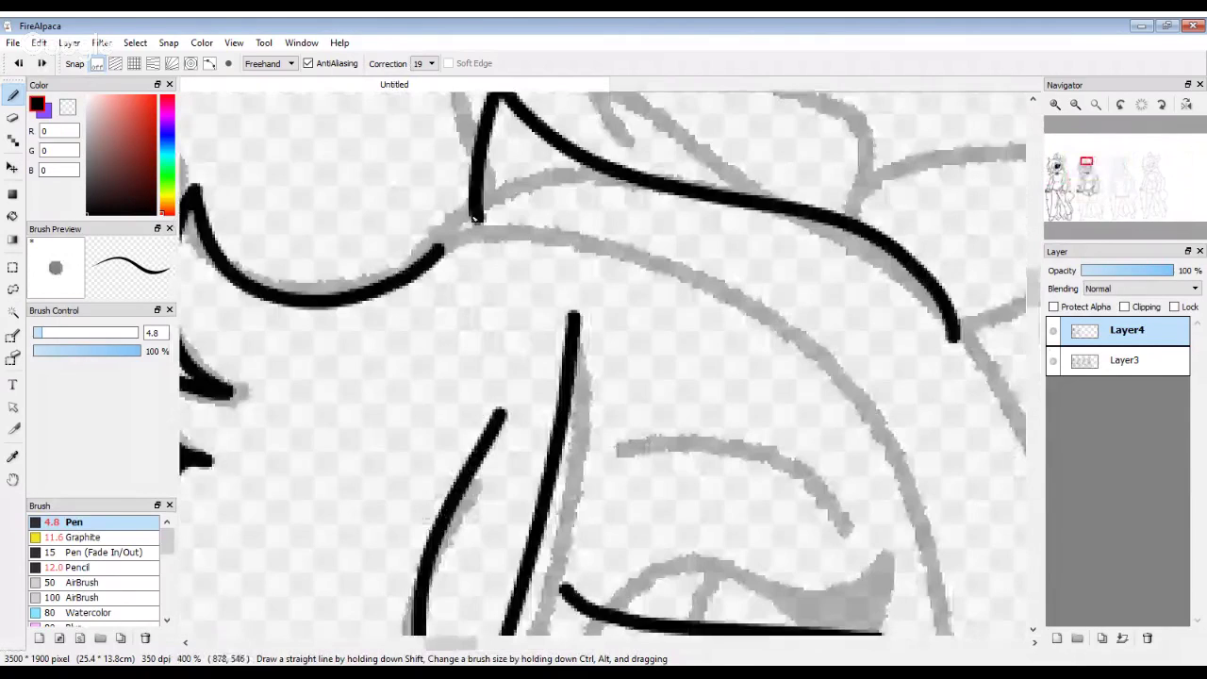
drag(475, 217, 439, 256)
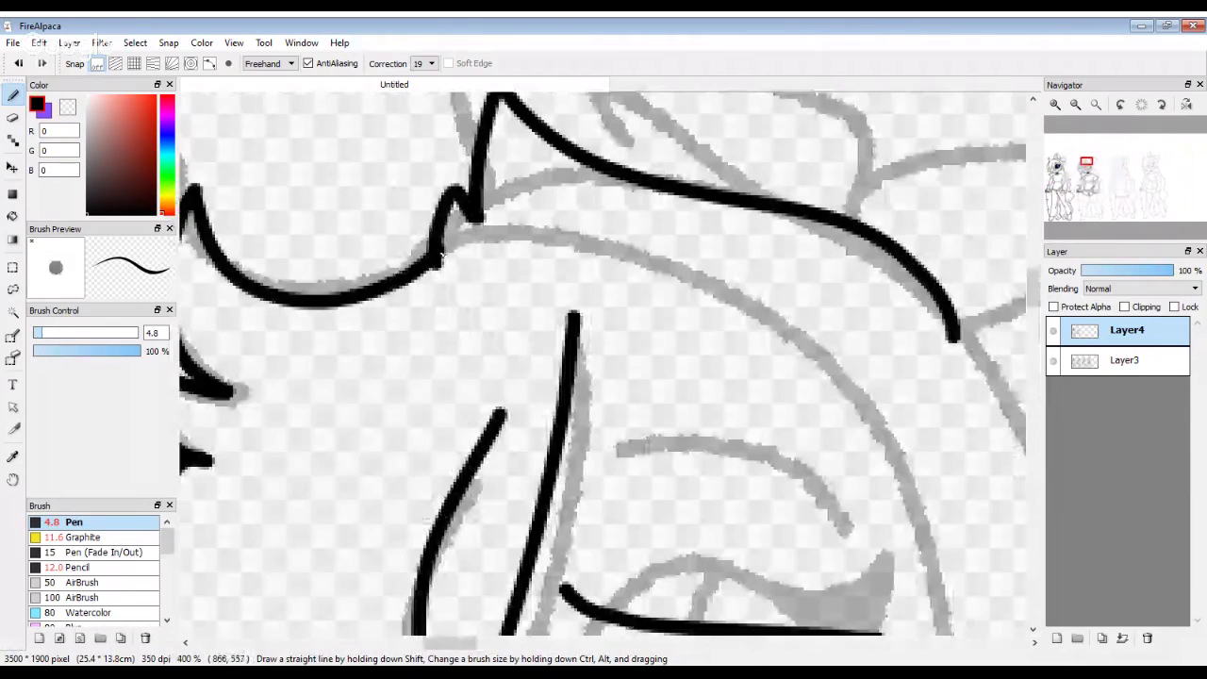
Step: Ink the second pointed tip on the far side of the head and the wavy hair edge beside the face, ending in a flick
scroll(439, 258, down, 3)
scroll(584, 233, up, 3)
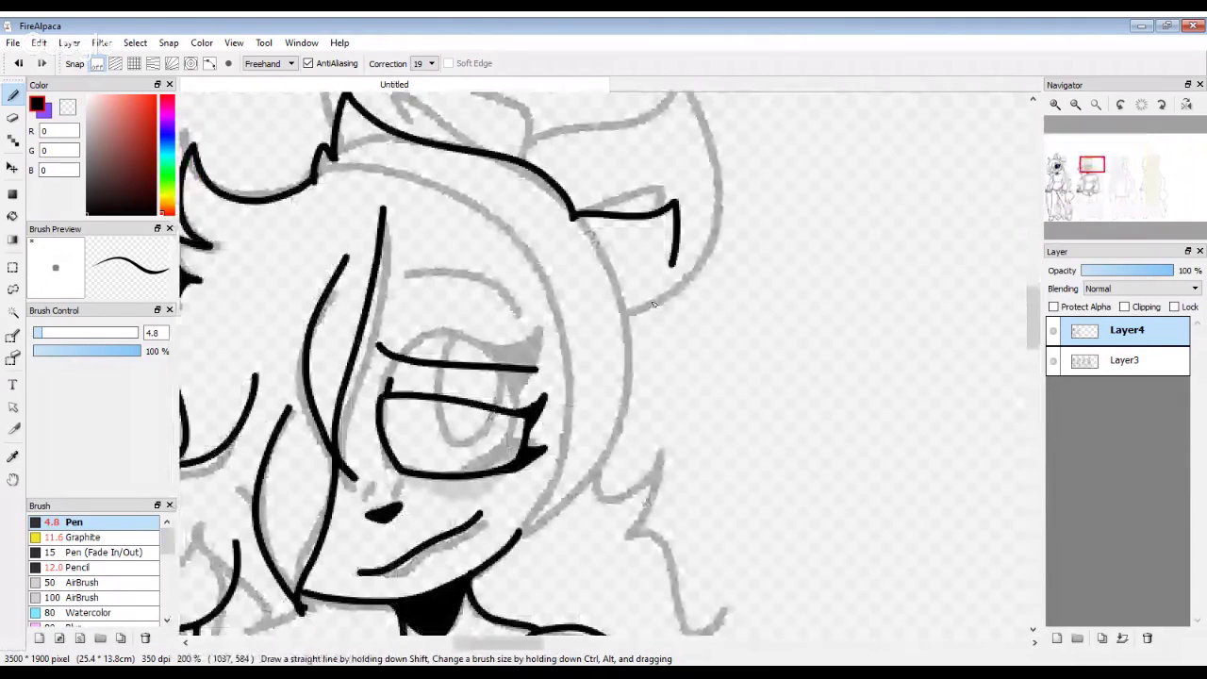
mouse_move(637, 321)
mouse_down()
mouse_move(610, 501)
mouse_move(649, 476)
mouse_move(604, 540)
mouse_up()
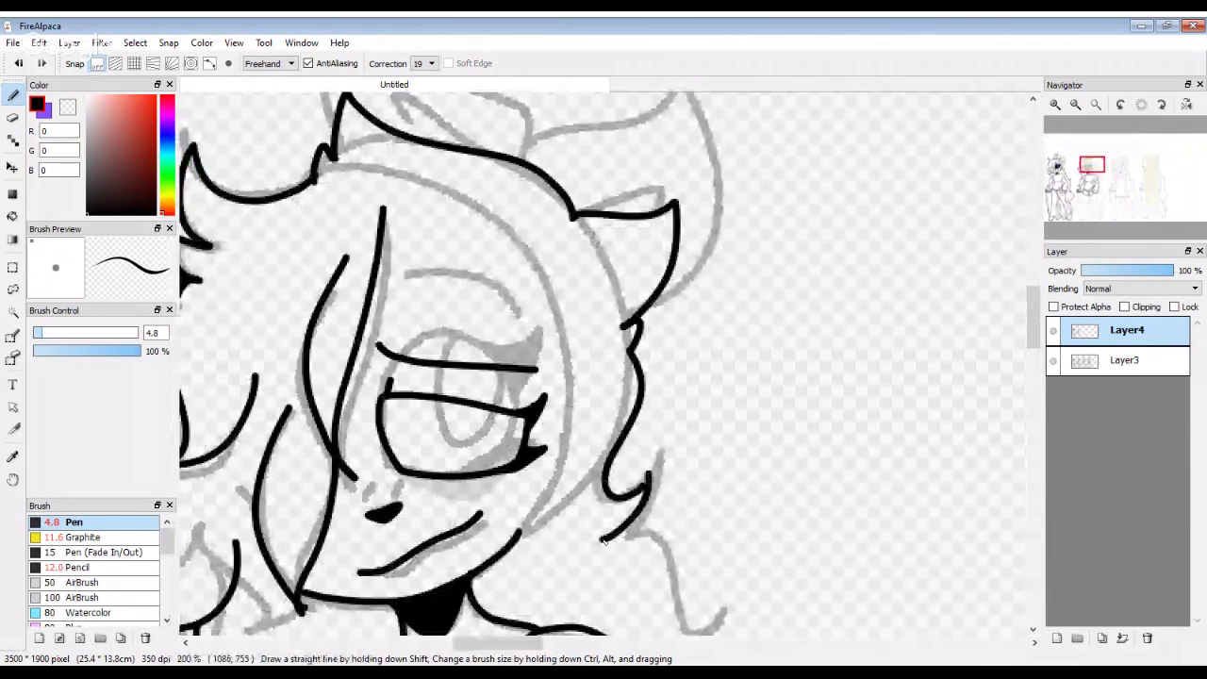
scroll(640, 359, down, 3)
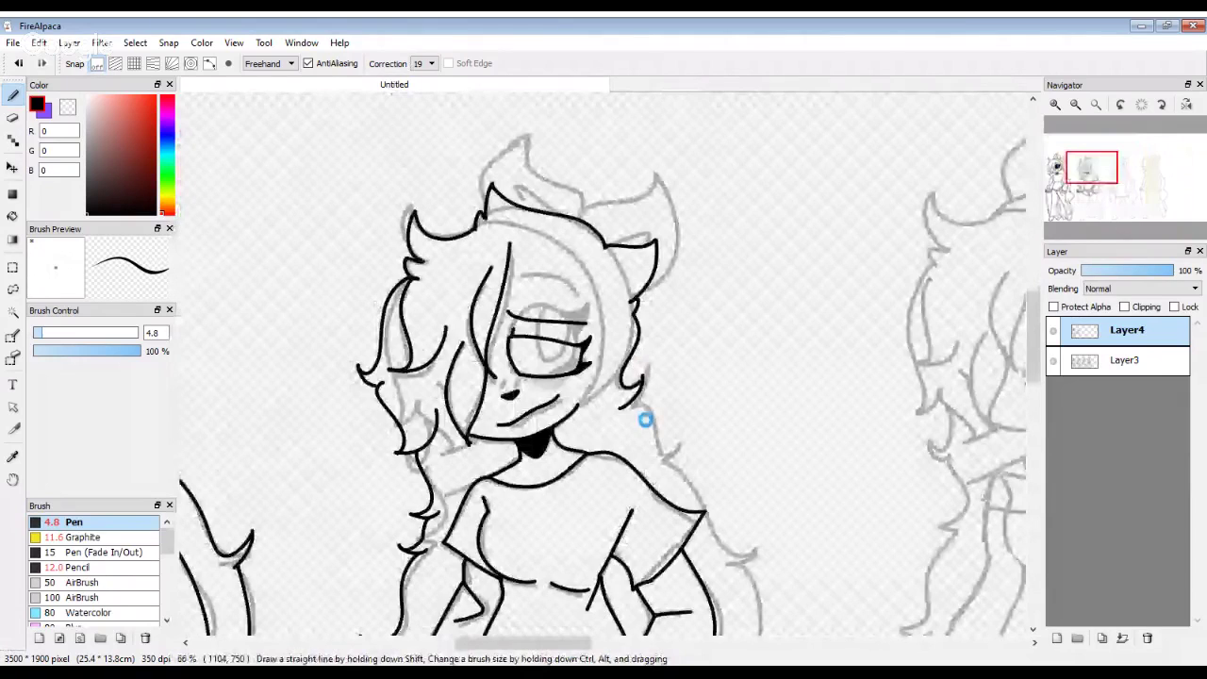
Step: Ink the next hair strand from the flick beside the jaw down toward the shoulder, ending in an upturned point
scroll(645, 419, up, 5)
drag(672, 434, 838, 515)
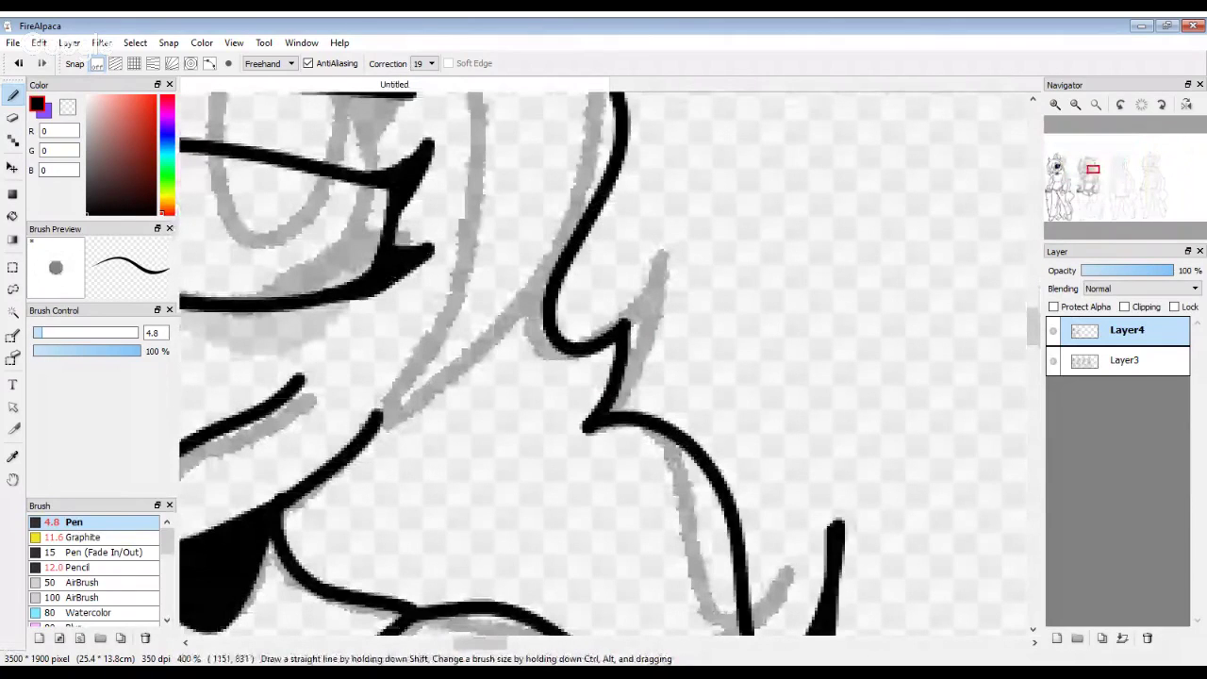
scroll(686, 260, down, 2)
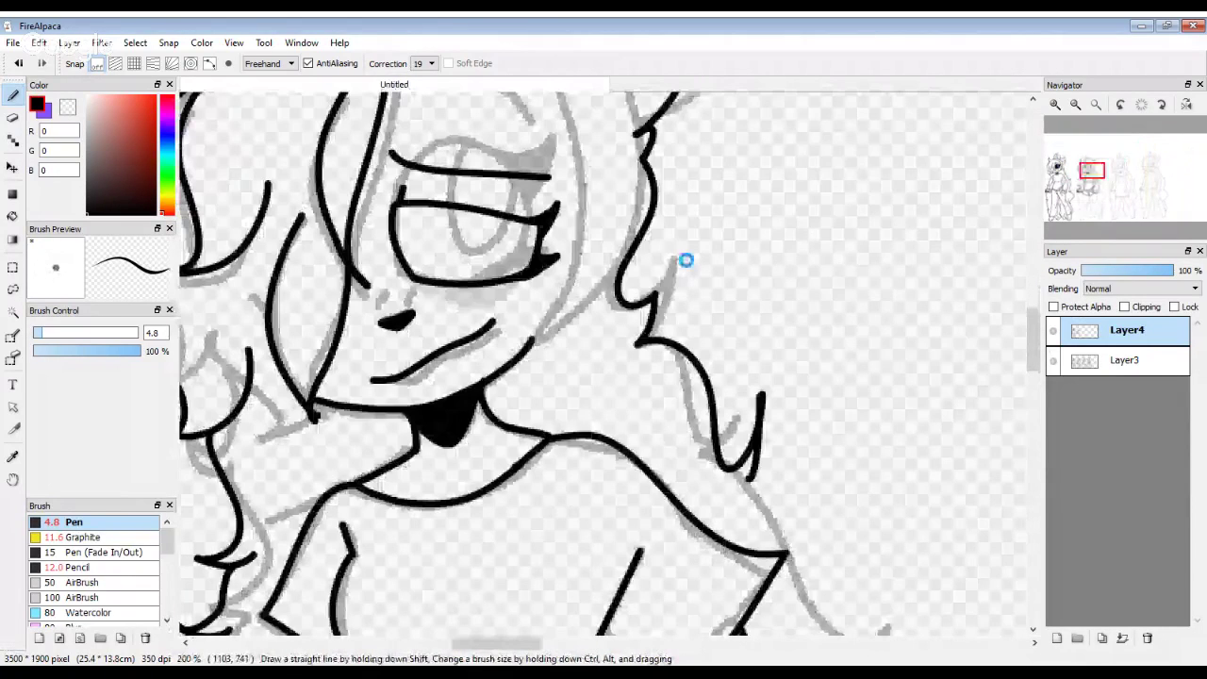
Step: Ink the second figure's curved ear beside the half-closed eye, joining it to the cheek and side hair
scroll(708, 364, down, 3)
scroll(708, 363, up, 3)
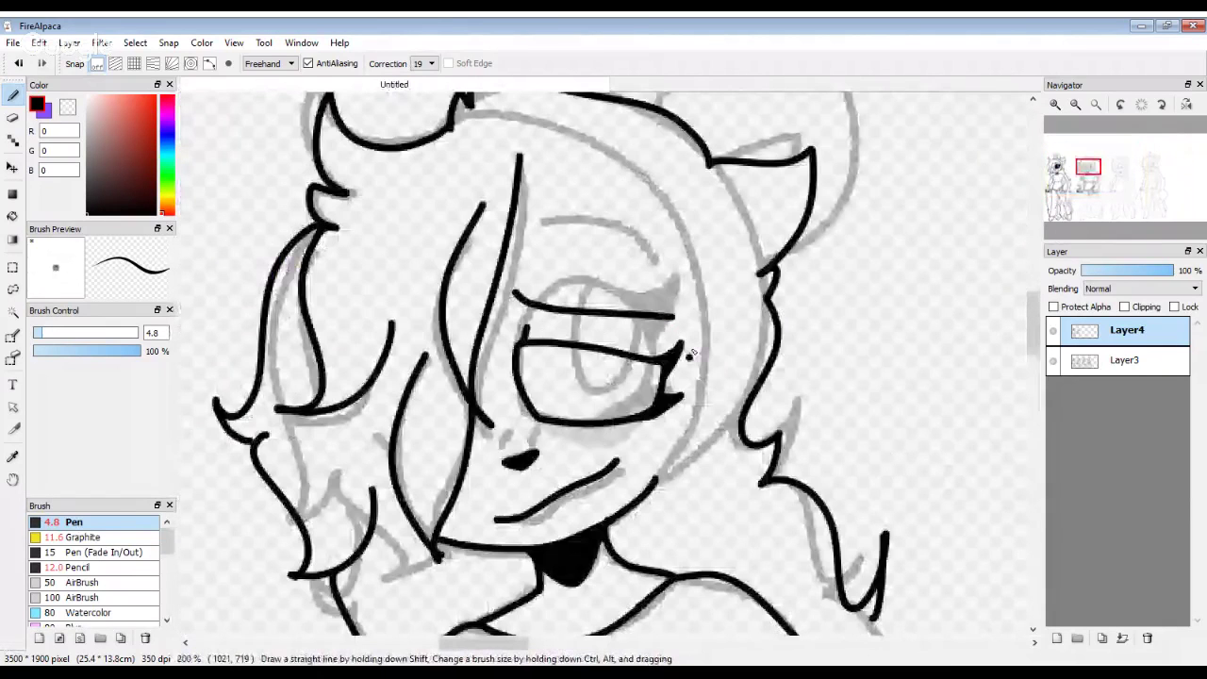
mouse_move(691, 355)
mouse_down()
mouse_move(671, 470)
mouse_move(657, 485)
mouse_up()
scroll(664, 141, down, 7)
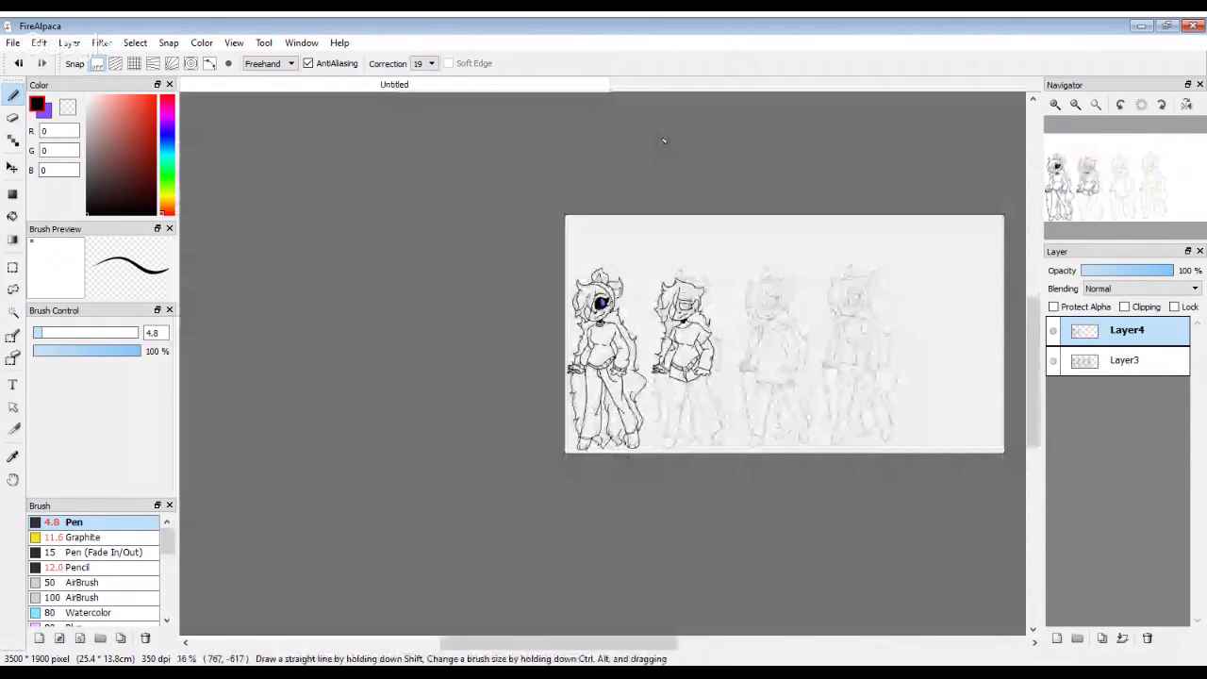
scroll(610, 252, up, 1)
scroll(610, 251, up, 5)
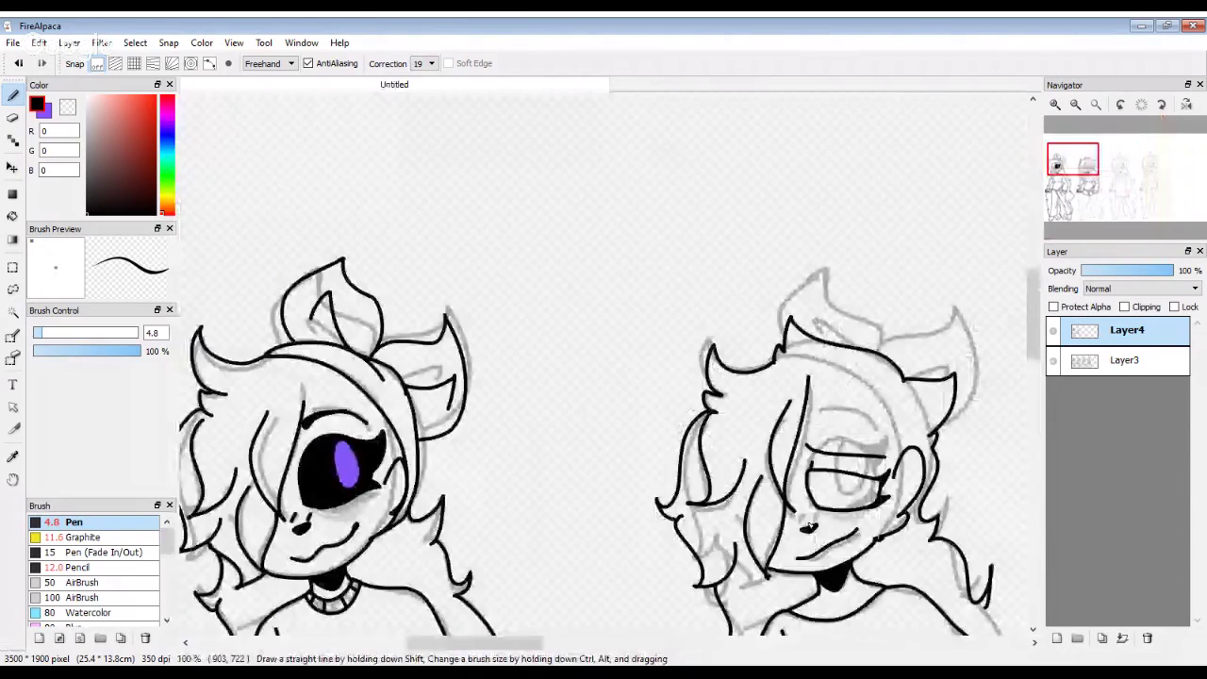
drag(797, 401, 771, 472)
drag(877, 394, 838, 460)
Step: Ink two stacked hair locks hanging from the second figure's outstretched hand, each ending in an upturned flick
scroll(786, 450, down, 10)
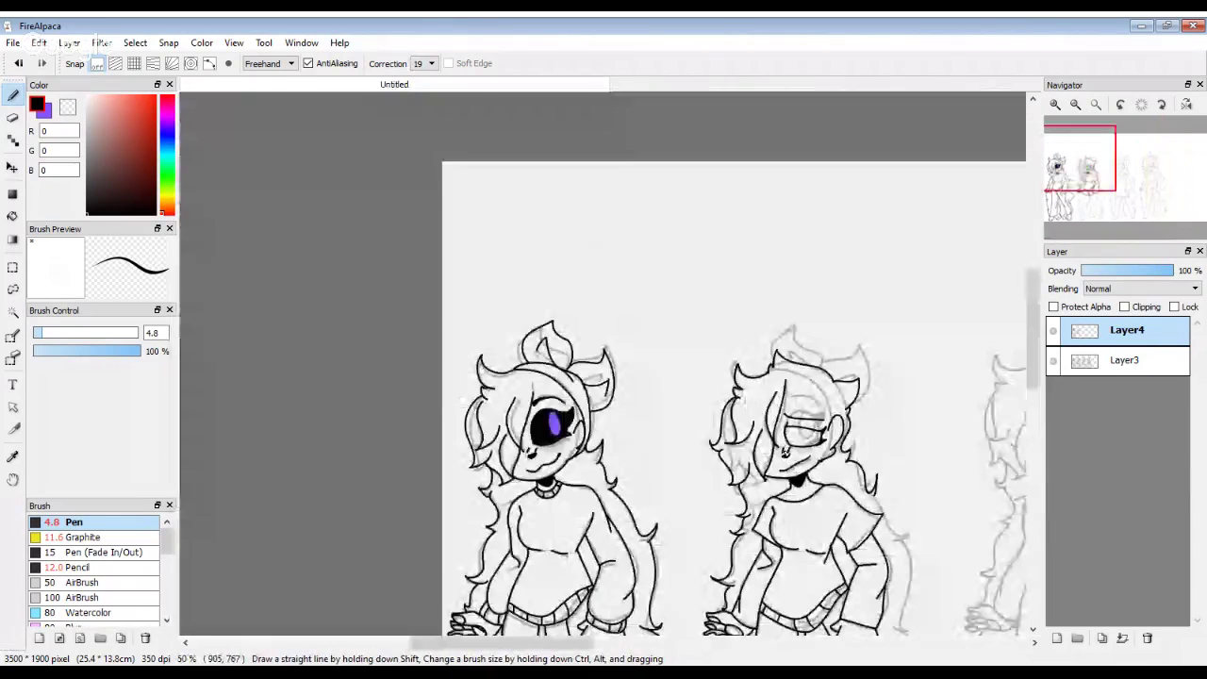
scroll(785, 454, up, 3)
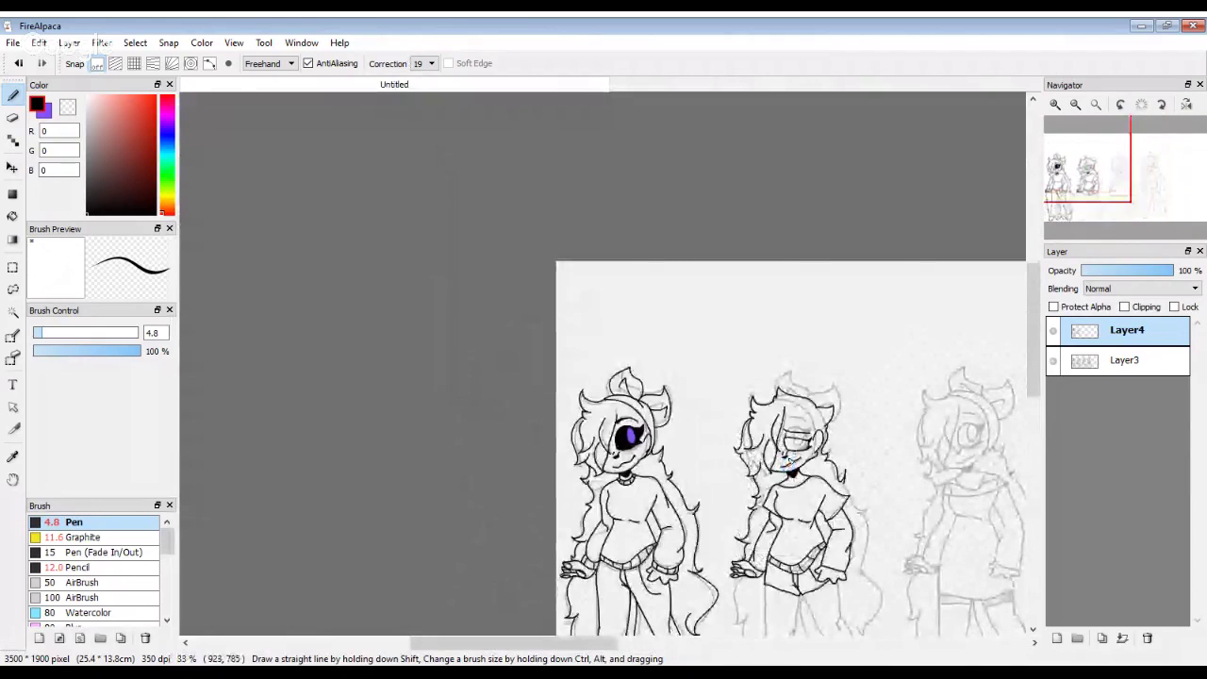
scroll(822, 422, up, 3)
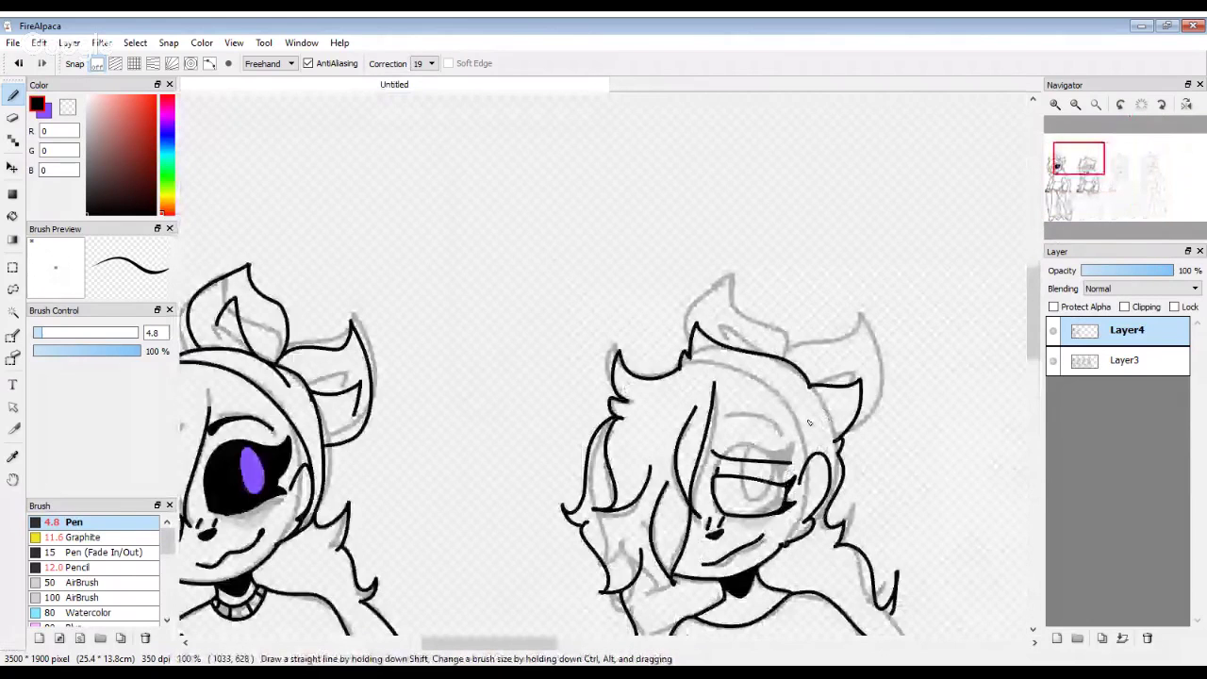
scroll(808, 422, down, 3)
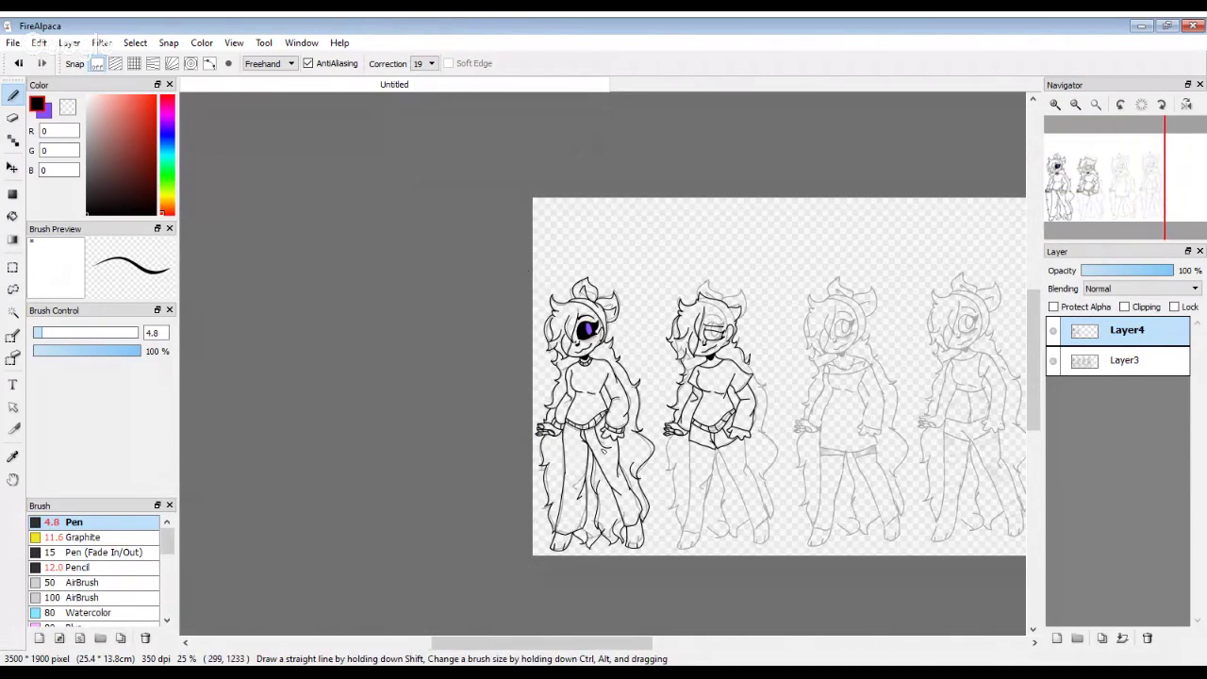
scroll(691, 496, up, 2)
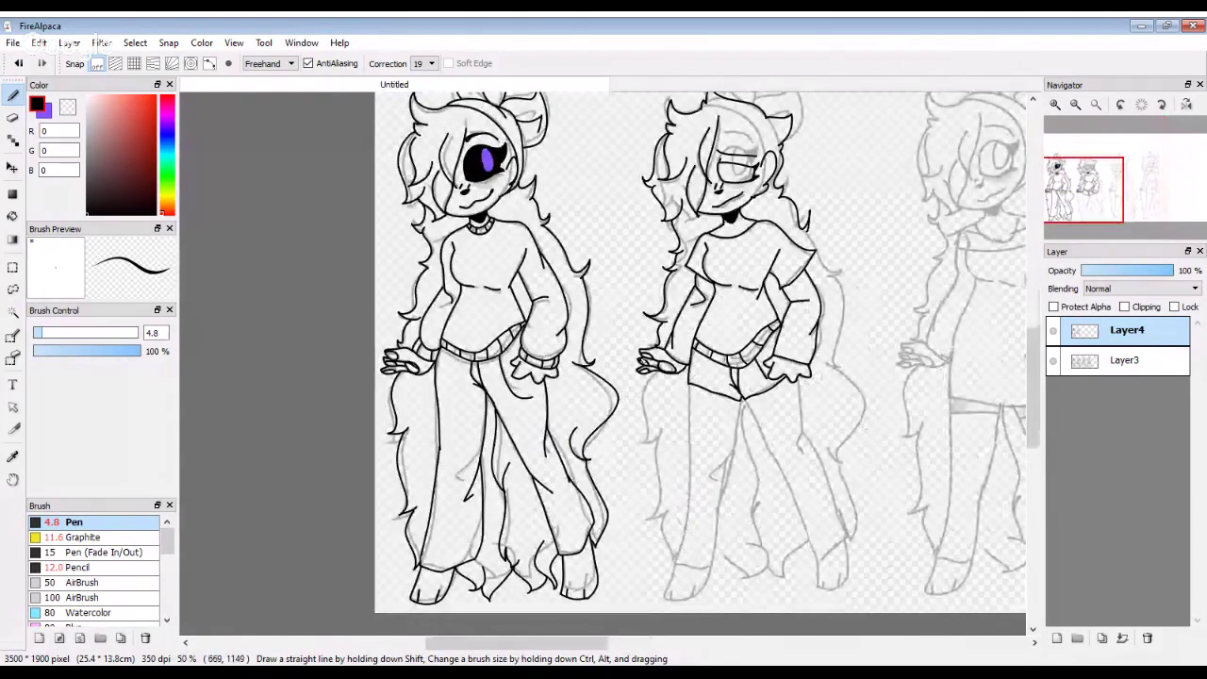
scroll(627, 348, up, 2)
mouse_move(630, 289)
mouse_down()
mouse_move(593, 564)
mouse_move(712, 481)
mouse_up()
scroll(651, 455, down, 1)
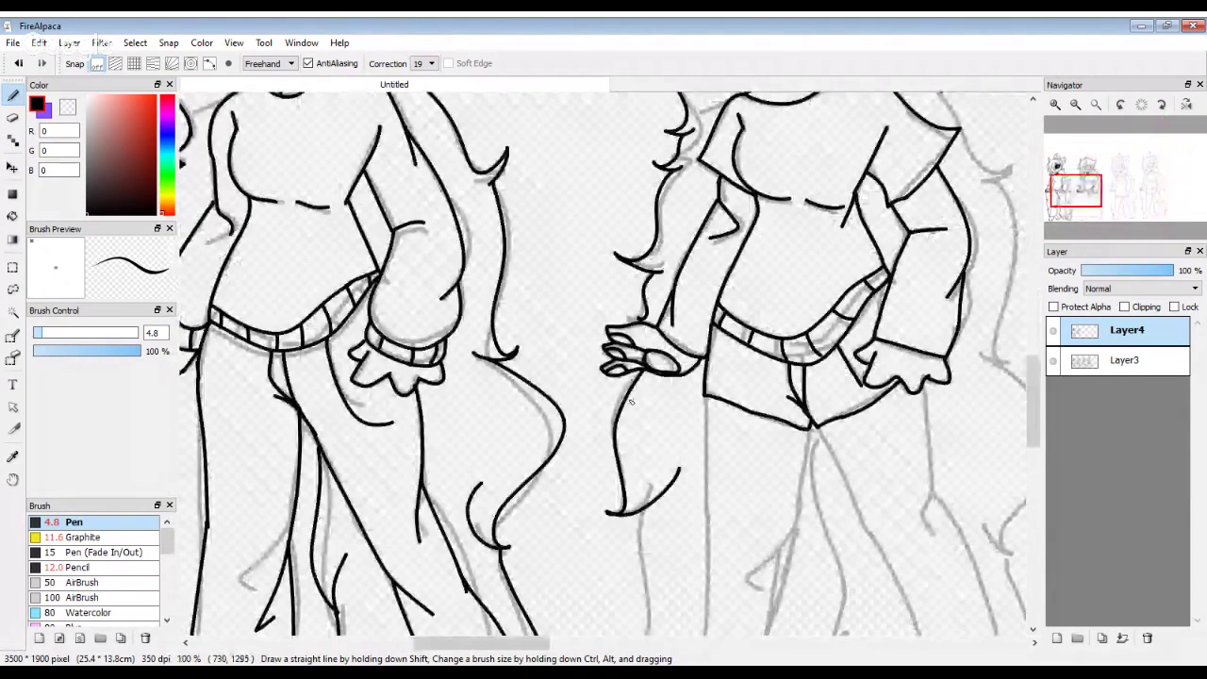
scroll(631, 403, down, 1)
scroll(604, 453, up, 2)
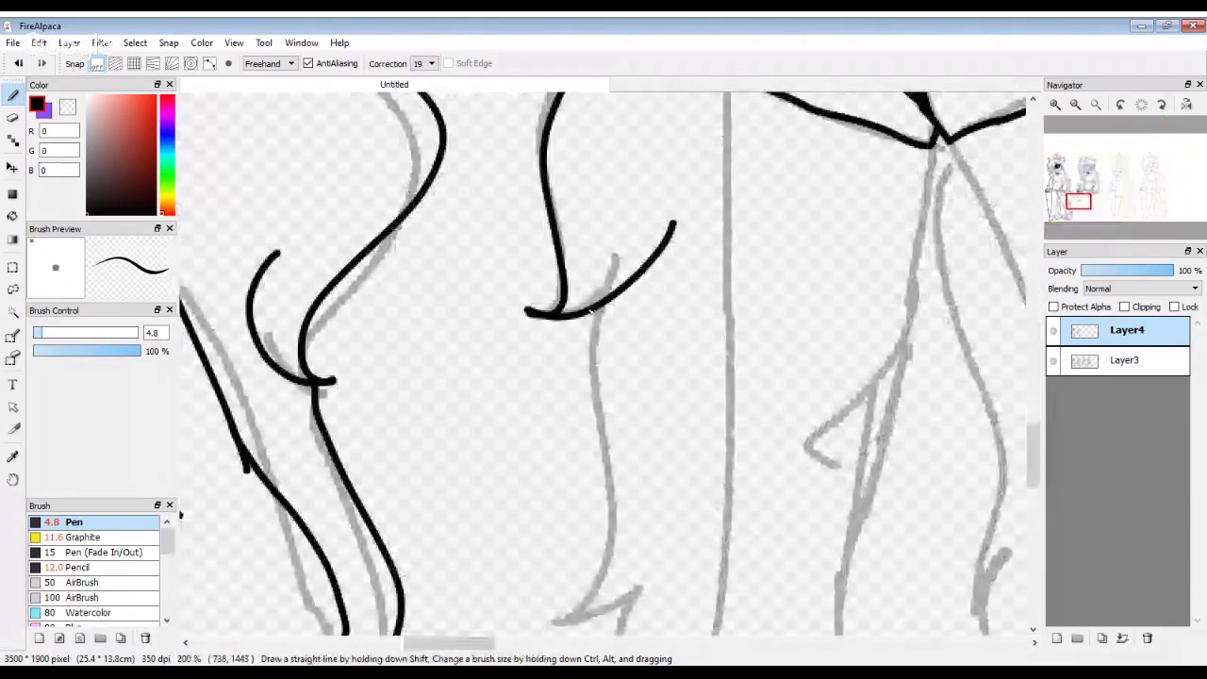
mouse_move(595, 311)
mouse_down()
mouse_move(600, 516)
mouse_move(572, 597)
mouse_move(560, 595)
mouse_move(661, 524)
mouse_up()
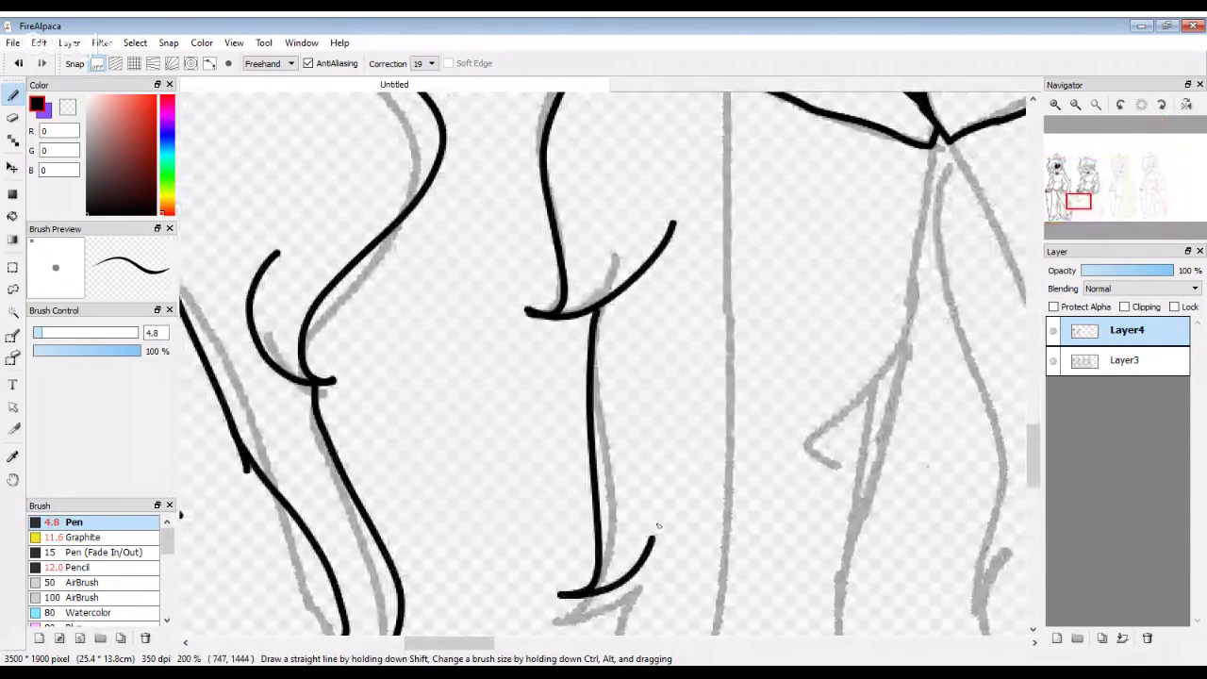
Step: Ink the third, lowest lock of that outer hair edge, ending in a pointed tip with a short flick near the ankle
scroll(647, 461, down, 1)
scroll(631, 412, up, 2)
mouse_move(555, 198)
mouse_down()
mouse_move(614, 441)
mouse_move(606, 484)
mouse_move(659, 462)
mouse_move(674, 437)
mouse_up()
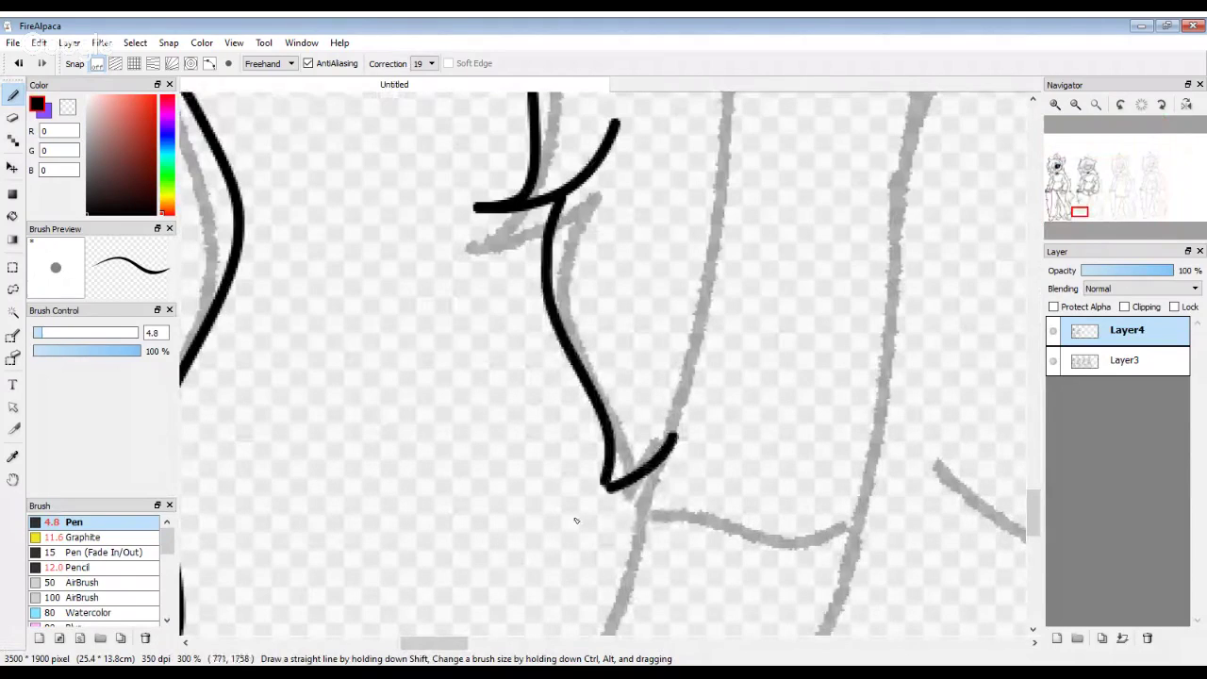
scroll(577, 520, down, 2)
scroll(593, 504, up, 6)
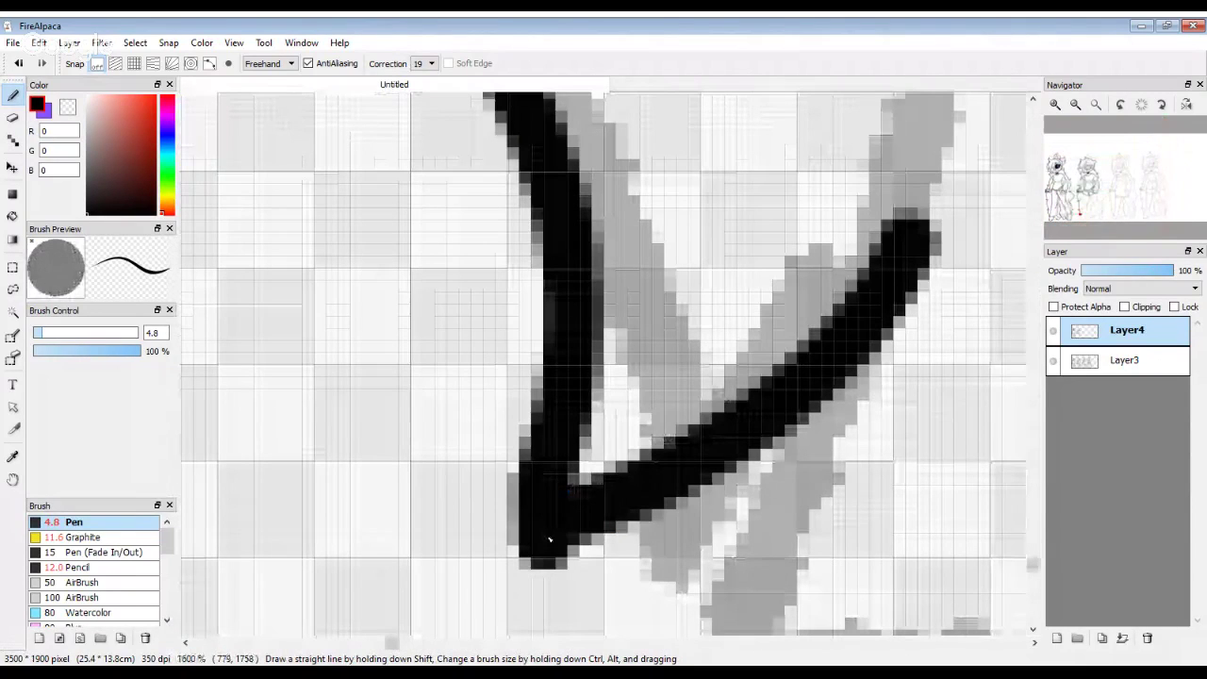
scroll(550, 539, down, 7)
scroll(634, 450, up, 2)
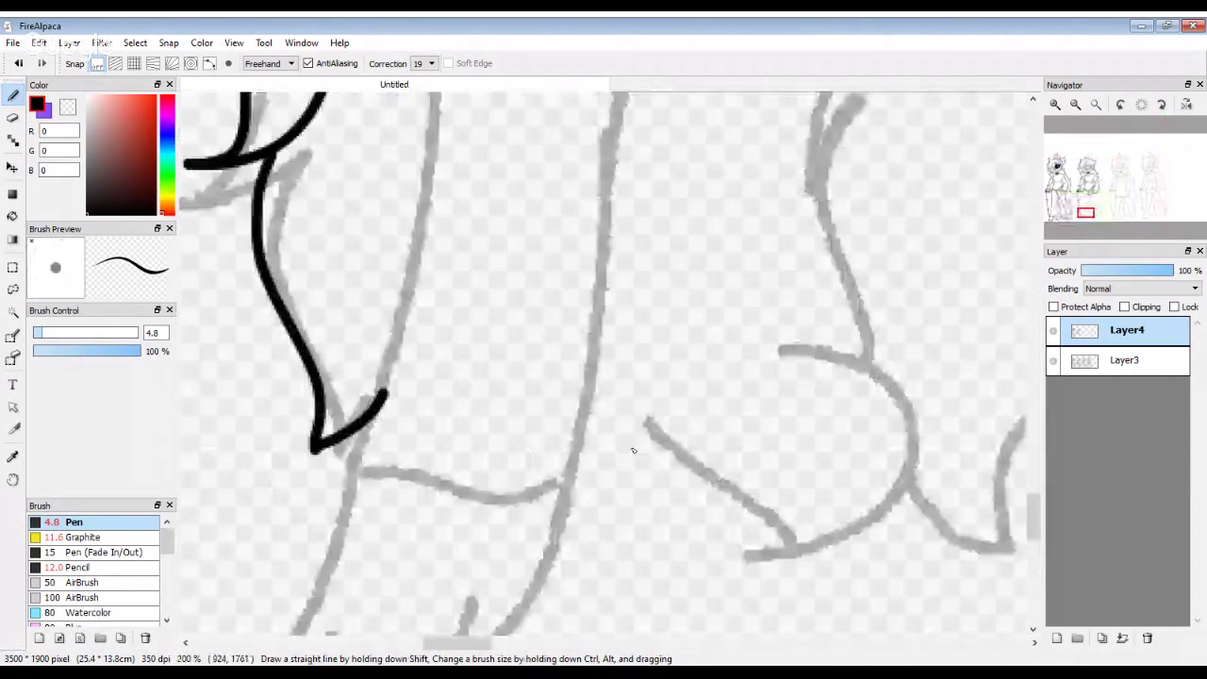
Step: Ink the pointed hair tip low between the second figure's legs and a strand from the crotch down to a flick at knee height
mouse_move(604, 388)
mouse_down()
mouse_move(723, 574)
mouse_move(817, 534)
mouse_move(875, 379)
mouse_up()
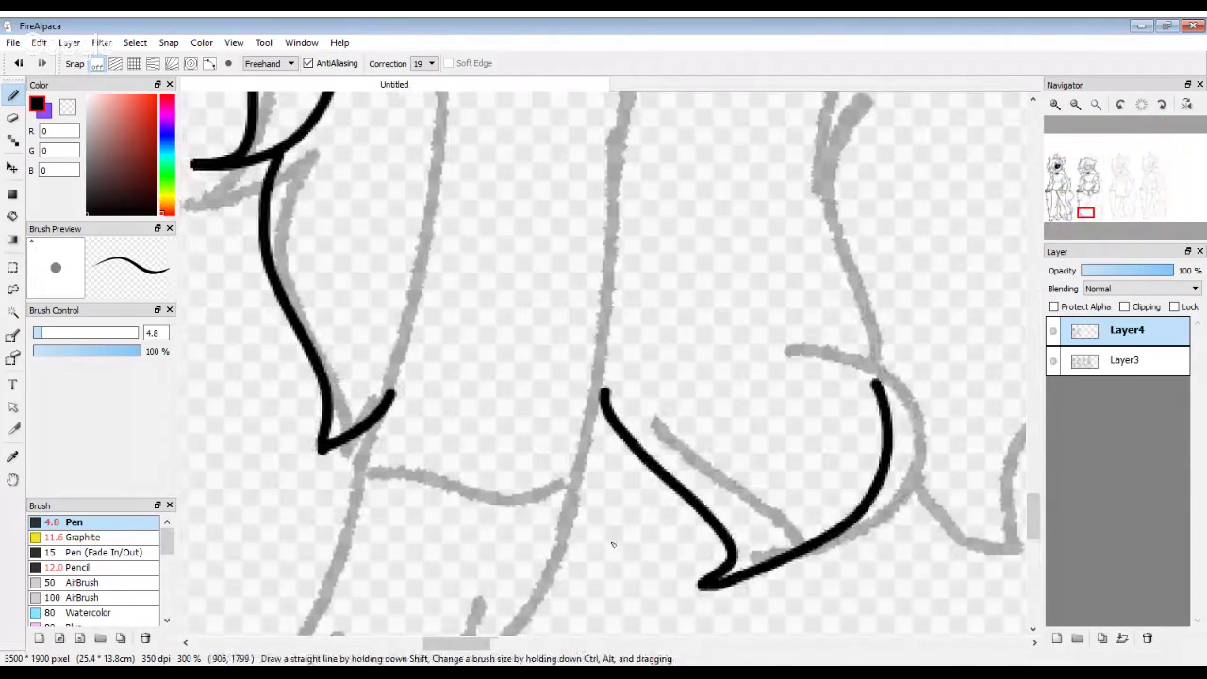
scroll(612, 542, down, 5)
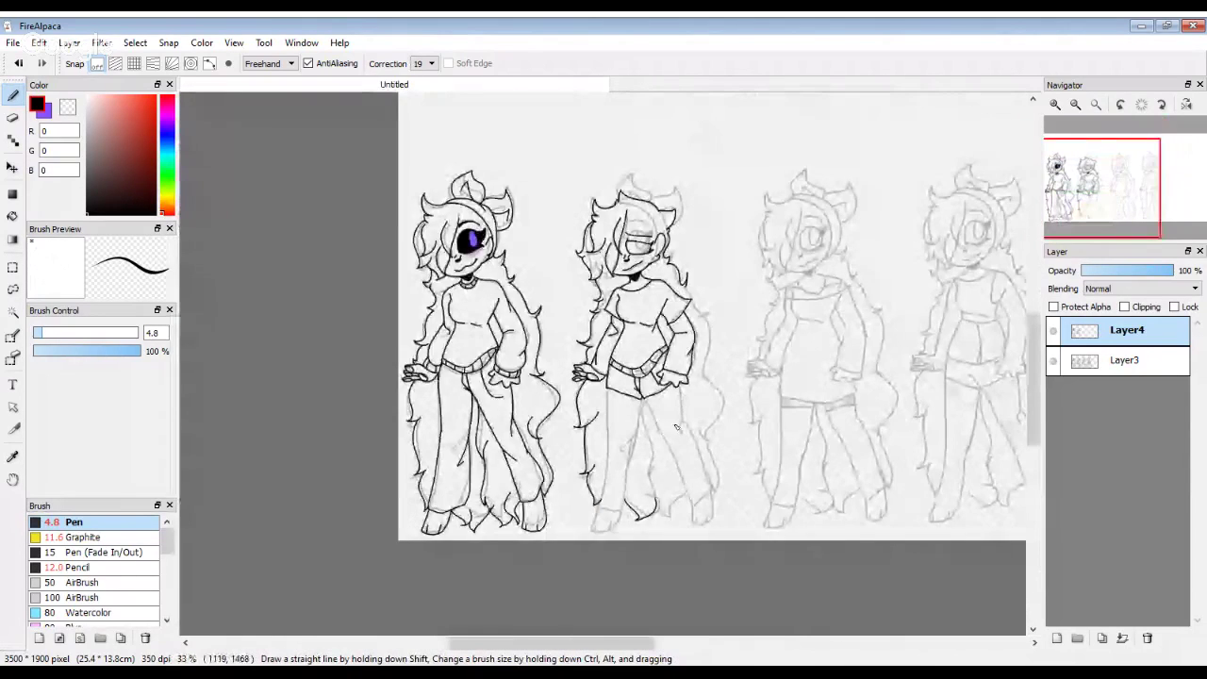
scroll(613, 509, up, 2)
mouse_move(630, 303)
mouse_down()
mouse_move(633, 394)
mouse_move(673, 493)
mouse_move(662, 509)
mouse_move(687, 497)
mouse_move(700, 462)
mouse_up()
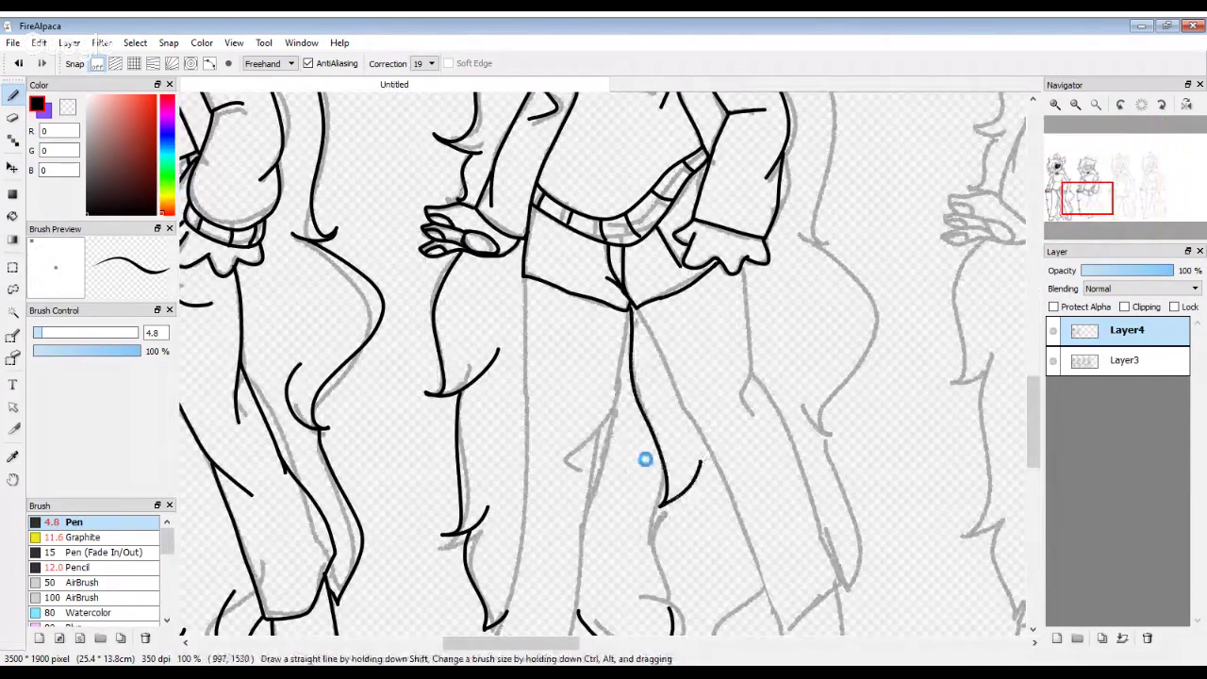
scroll(645, 459, down, 3)
scroll(661, 517, up, 1)
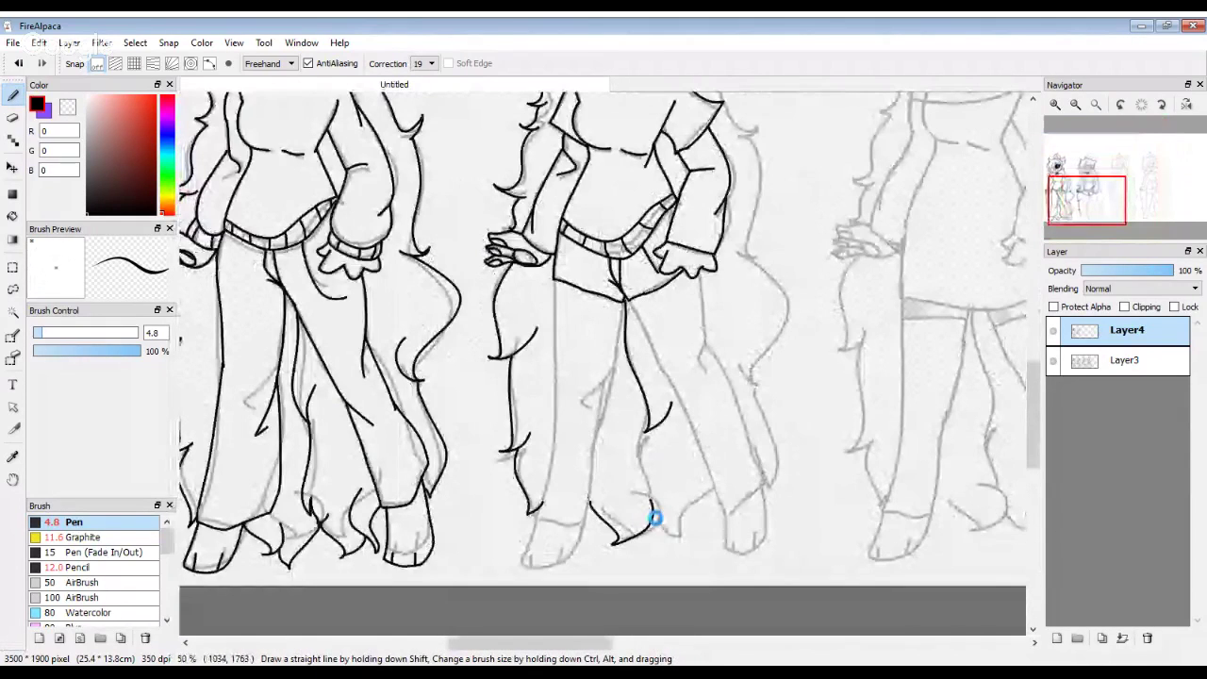
Step: Continue the inner strand down to the hem of the hair and ink the remaining pointed tips toward the far leg
scroll(654, 518, up, 4)
mouse_move(659, 564)
mouse_down()
mouse_move(740, 469)
mouse_move(711, 477)
mouse_move(763, 552)
mouse_move(852, 346)
mouse_up()
scroll(743, 459, down, 1)
scroll(821, 409, down, 3)
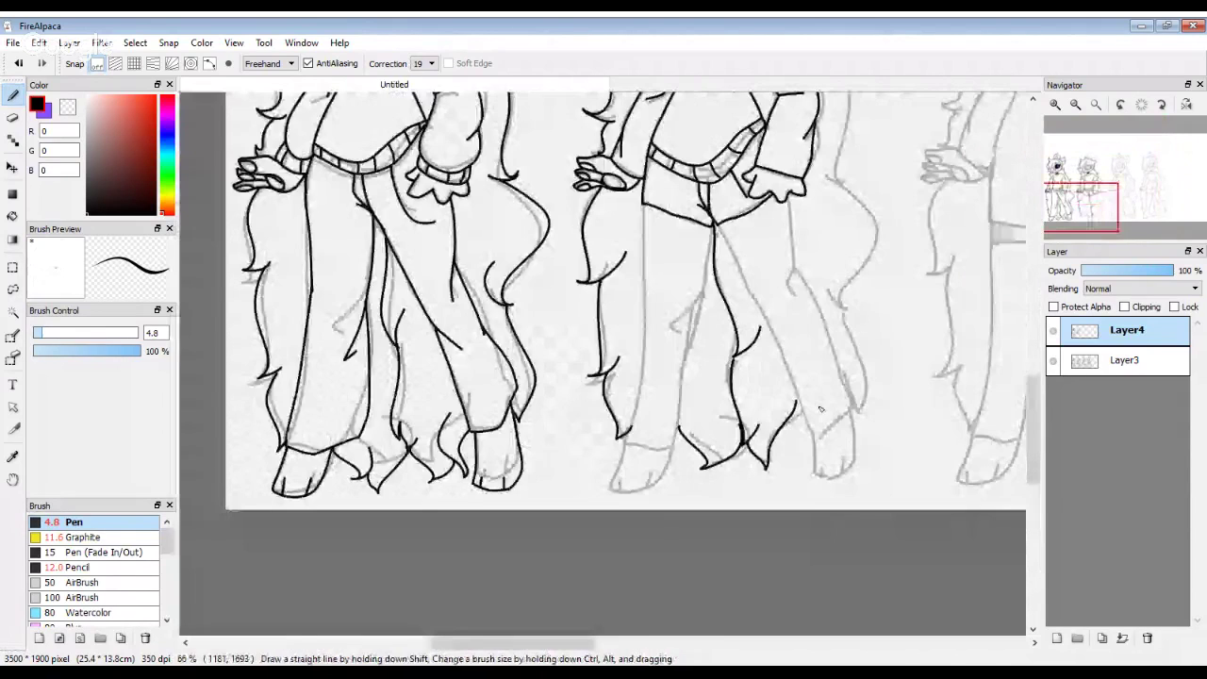
scroll(821, 408, up, 5)
drag(765, 522, 822, 396)
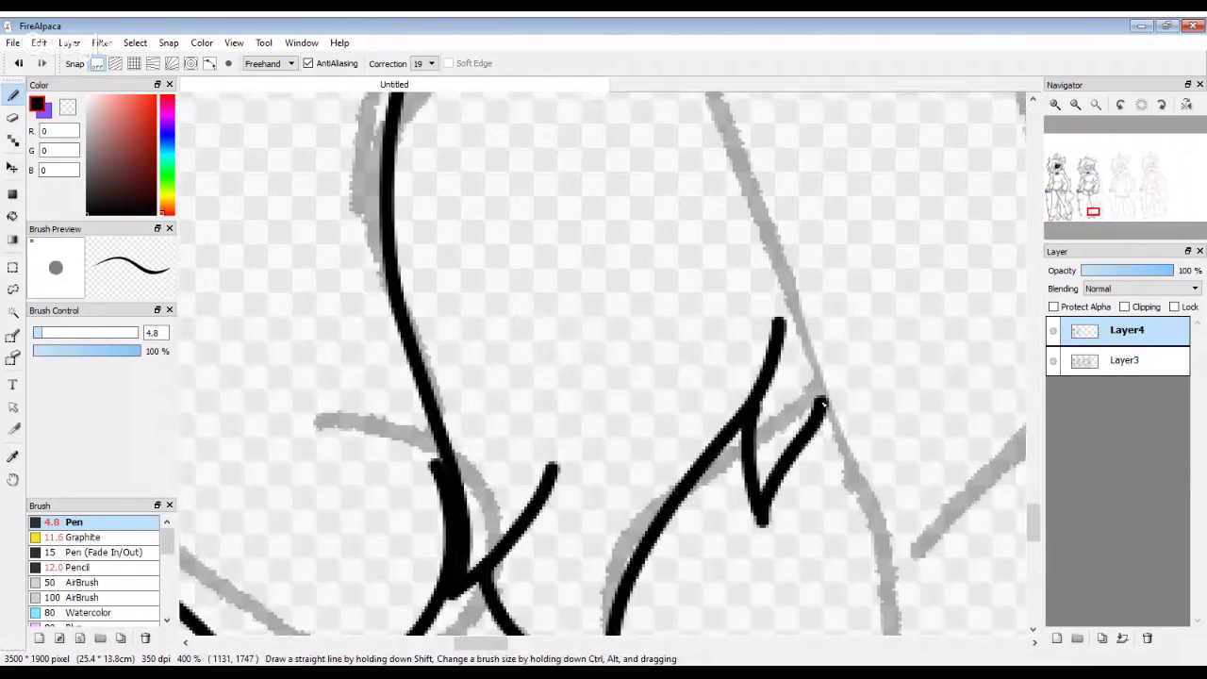
scroll(699, 450, down, 3)
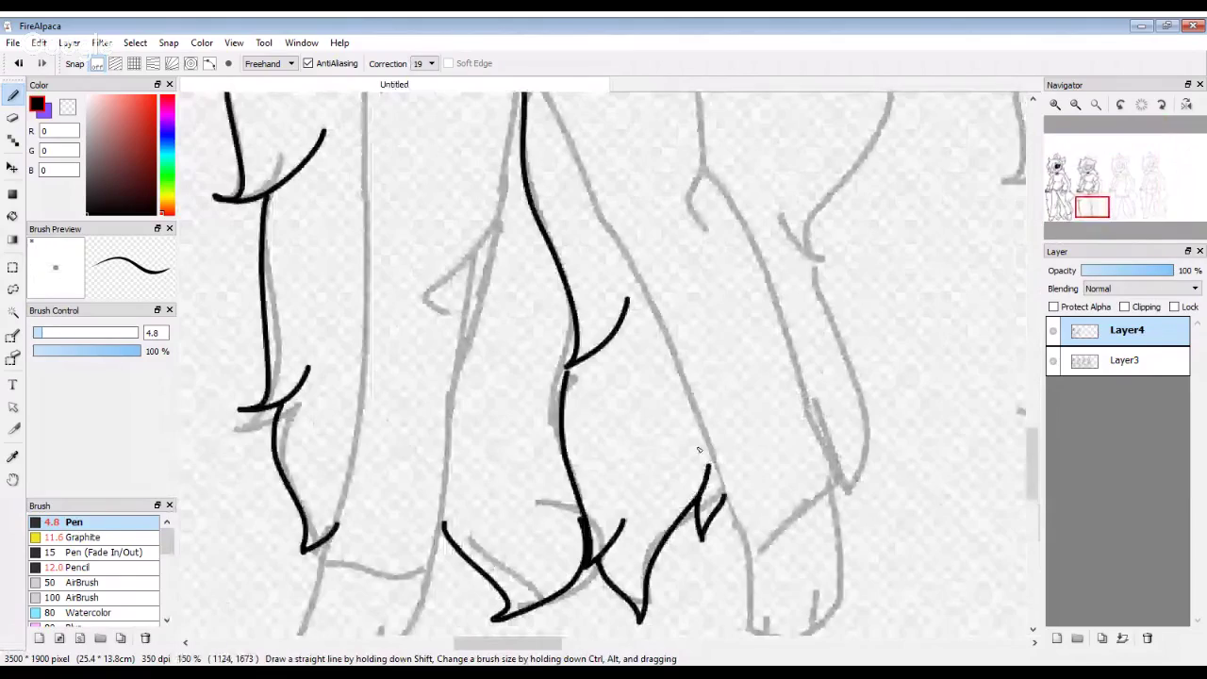
Step: Ink the second figure's hair lock behind the shoulder and the long curved lock beside the sleeve down to the cuff
scroll(699, 450, down, 2)
scroll(698, 189, up, 2)
mouse_move(698, 137)
mouse_down()
mouse_move(797, 274)
mouse_move(816, 334)
mouse_up()
scroll(703, 253, down, 2)
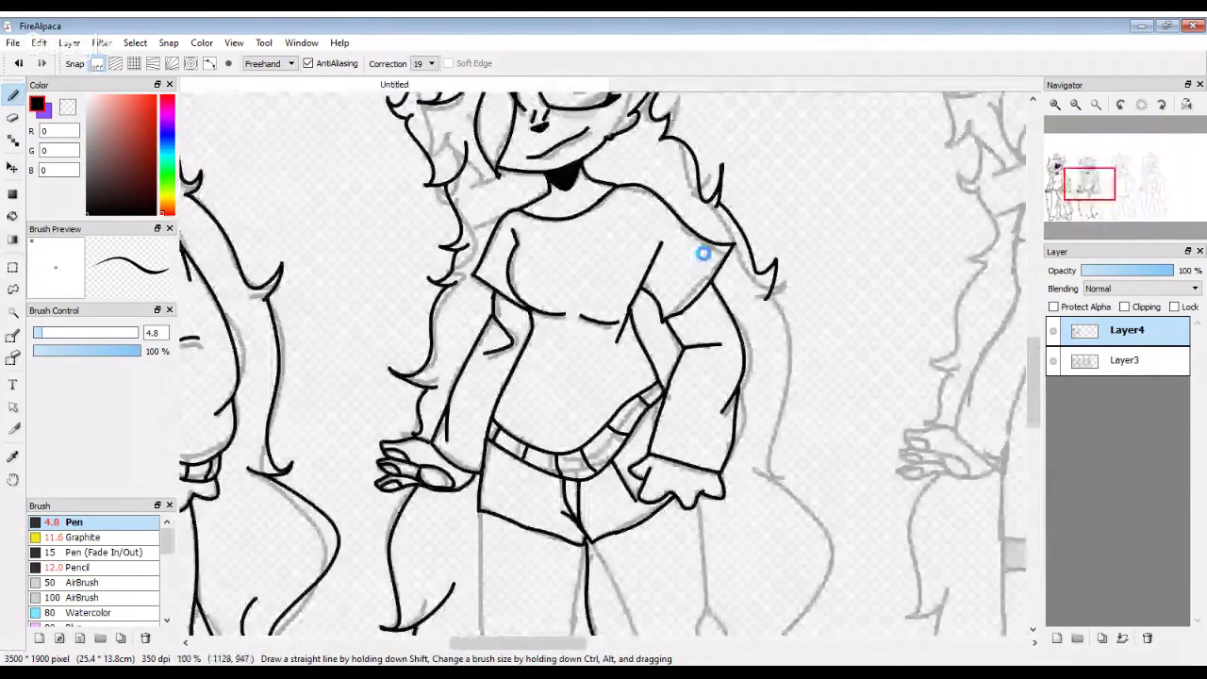
scroll(703, 253, down, 3)
scroll(726, 236, up, 2)
drag(727, 236, 745, 366)
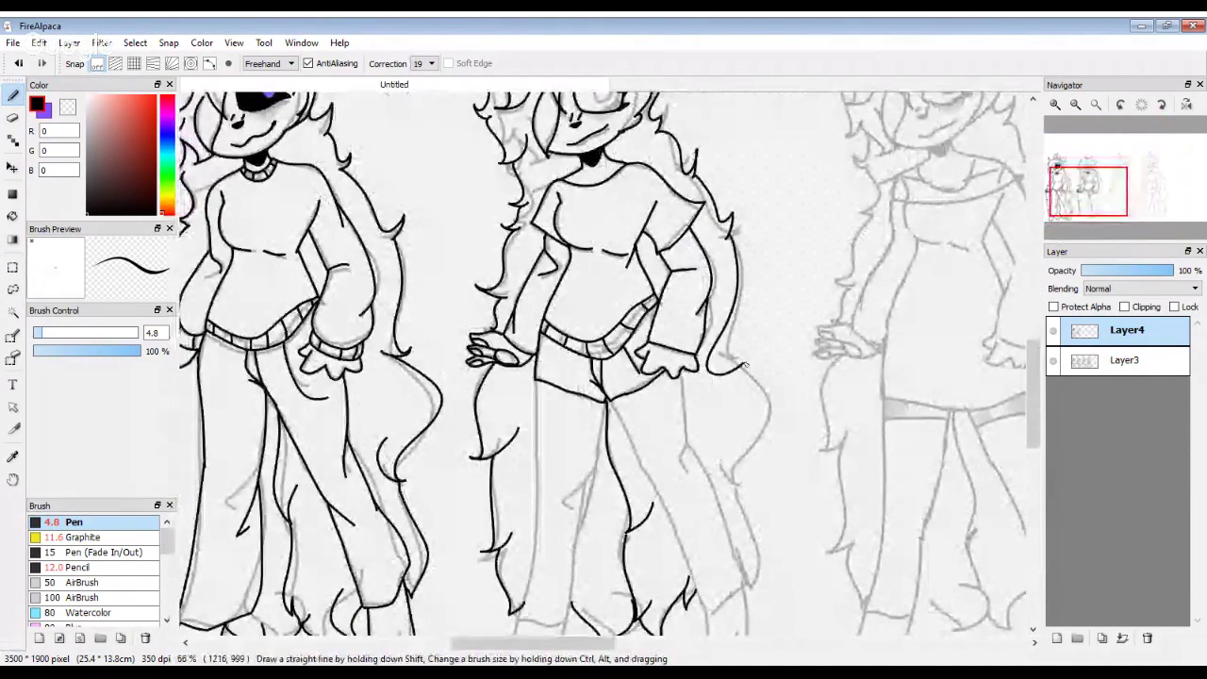
scroll(746, 368, down, 3)
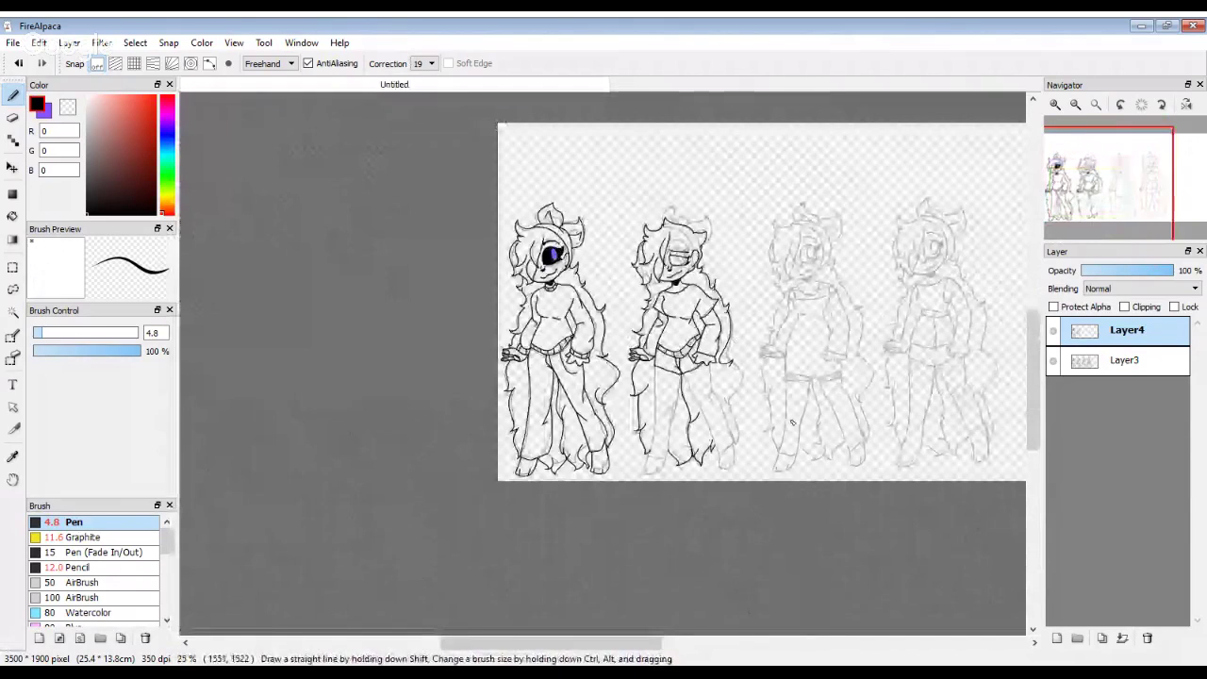
Step: Ink the outer hair edge from the cuff down past the far leg in two locks, ending in a pointed tip near the ankle
scroll(754, 377, up, 5)
drag(726, 142, 741, 231)
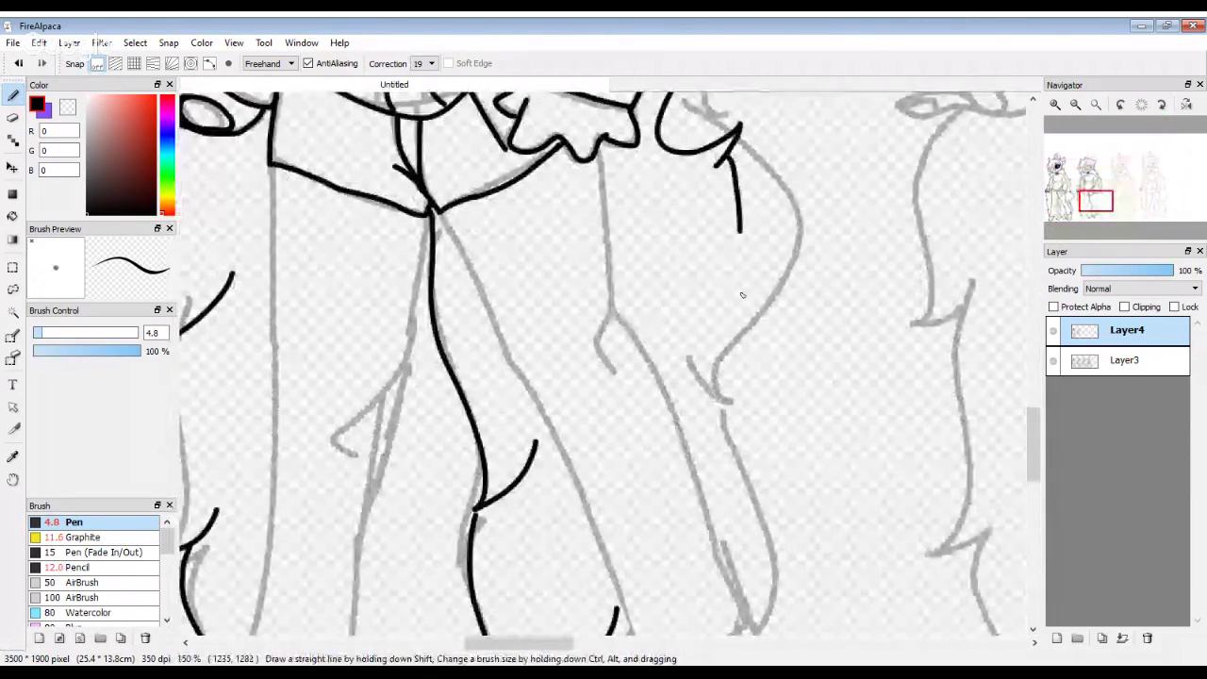
mouse_move(743, 296)
mouse_down()
mouse_move(772, 319)
mouse_move(738, 253)
mouse_move(778, 590)
mouse_up()
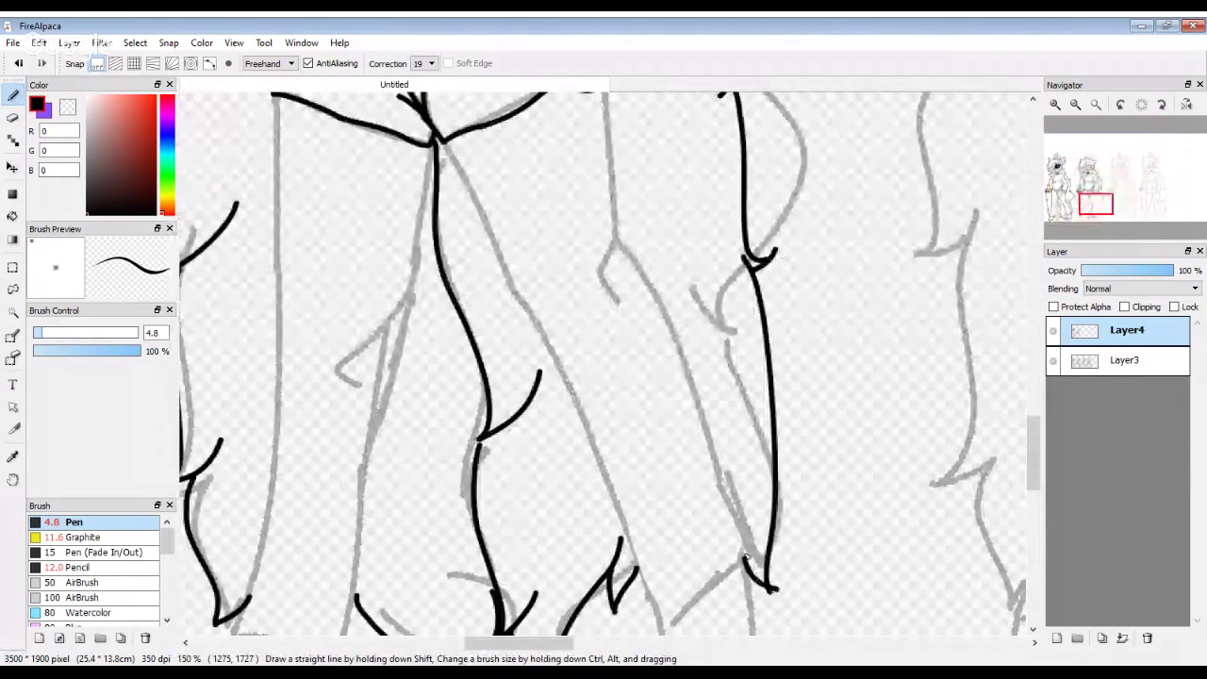
scroll(745, 557, down, 5)
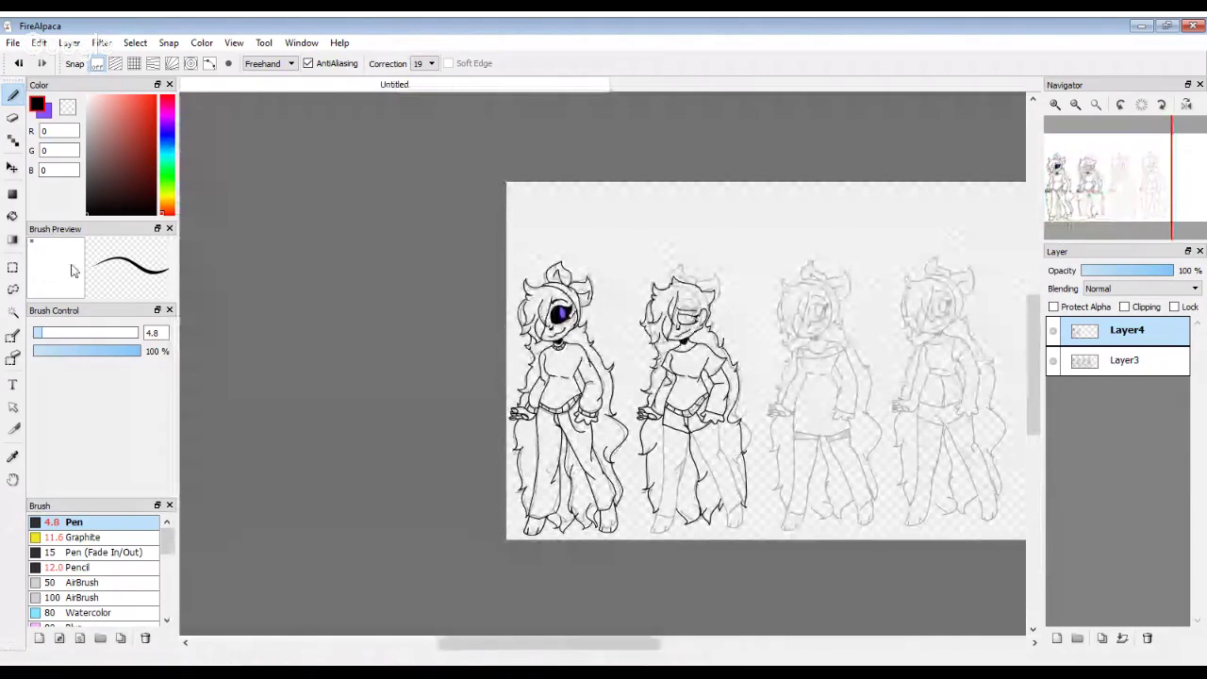
Step: Clean the outside edge of the lowest hair tip beside the far leg with the 5.8 eraser and return to the Pen
click(12, 117)
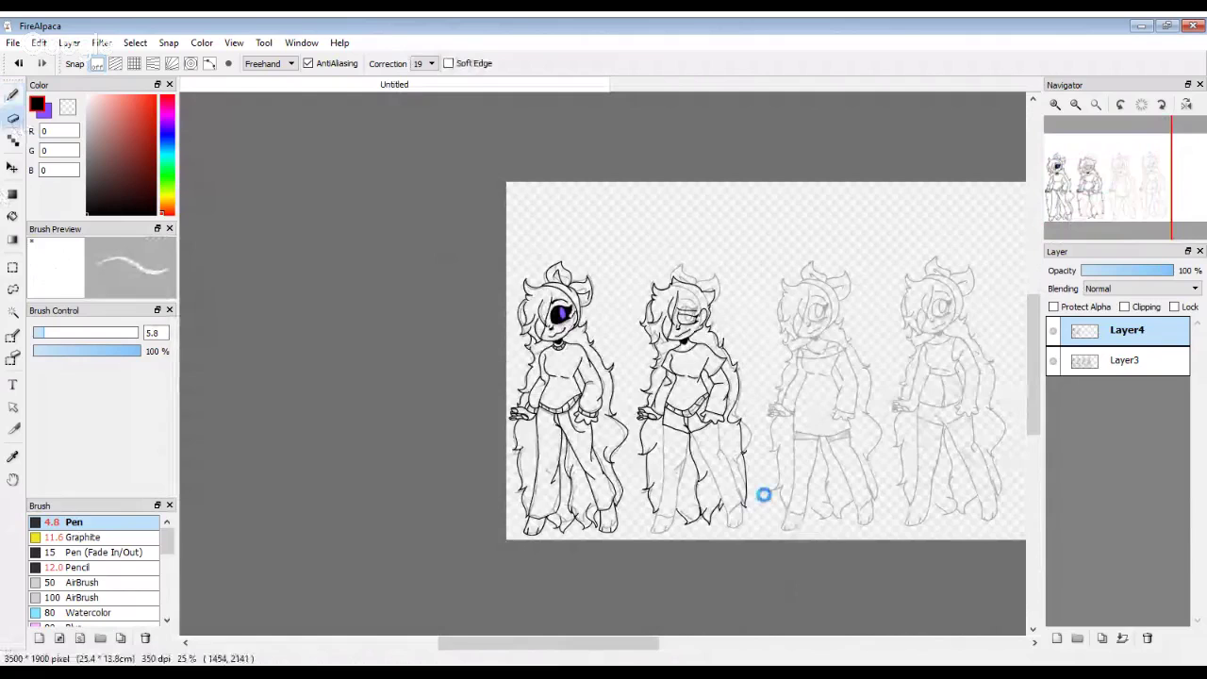
scroll(765, 494, up, 10)
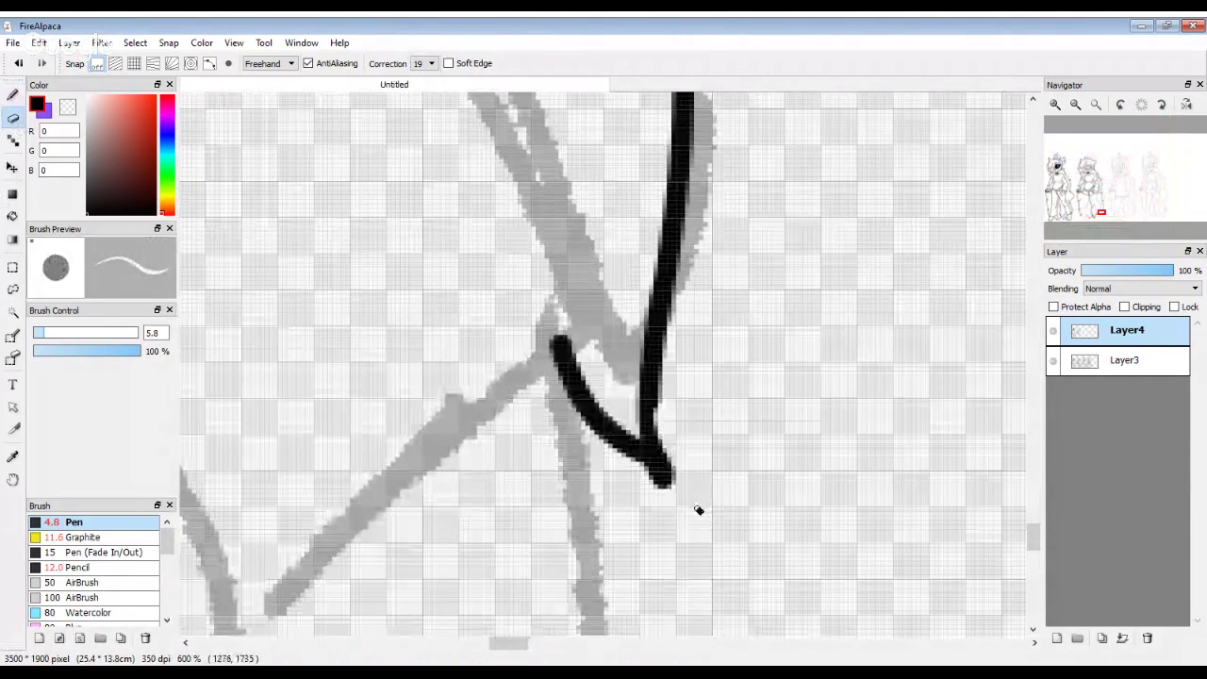
drag(690, 472, 682, 287)
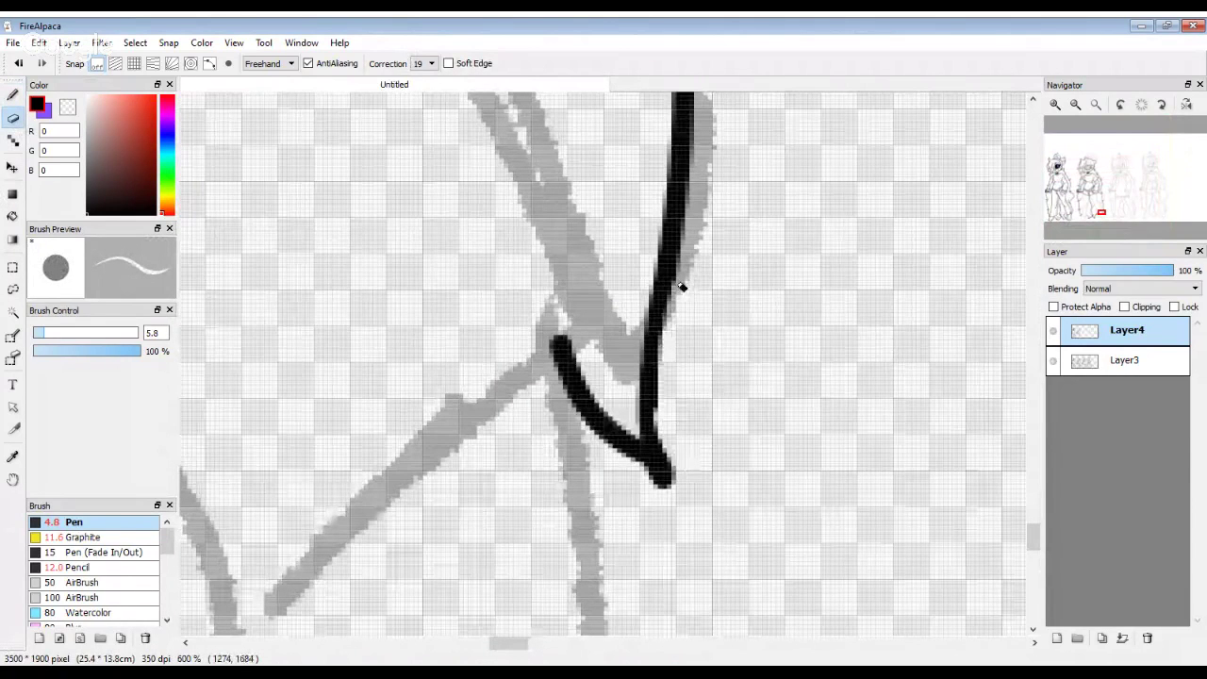
scroll(604, 443, down, 10)
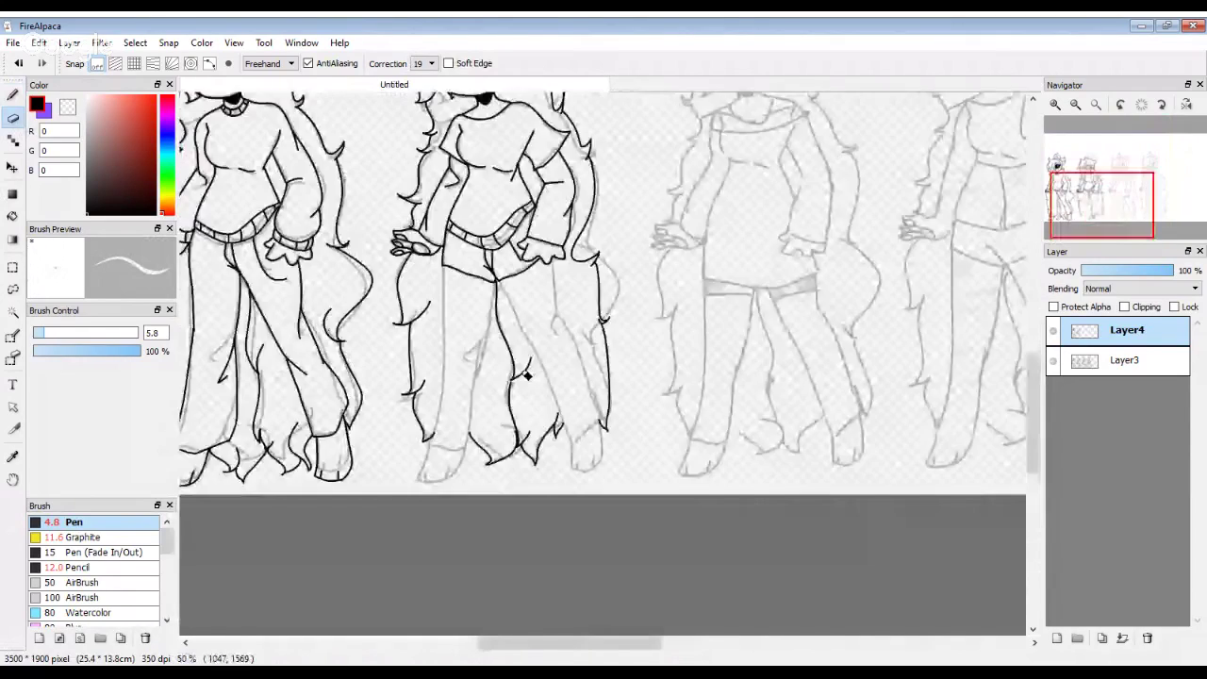
scroll(459, 344, up, 1)
key(b)
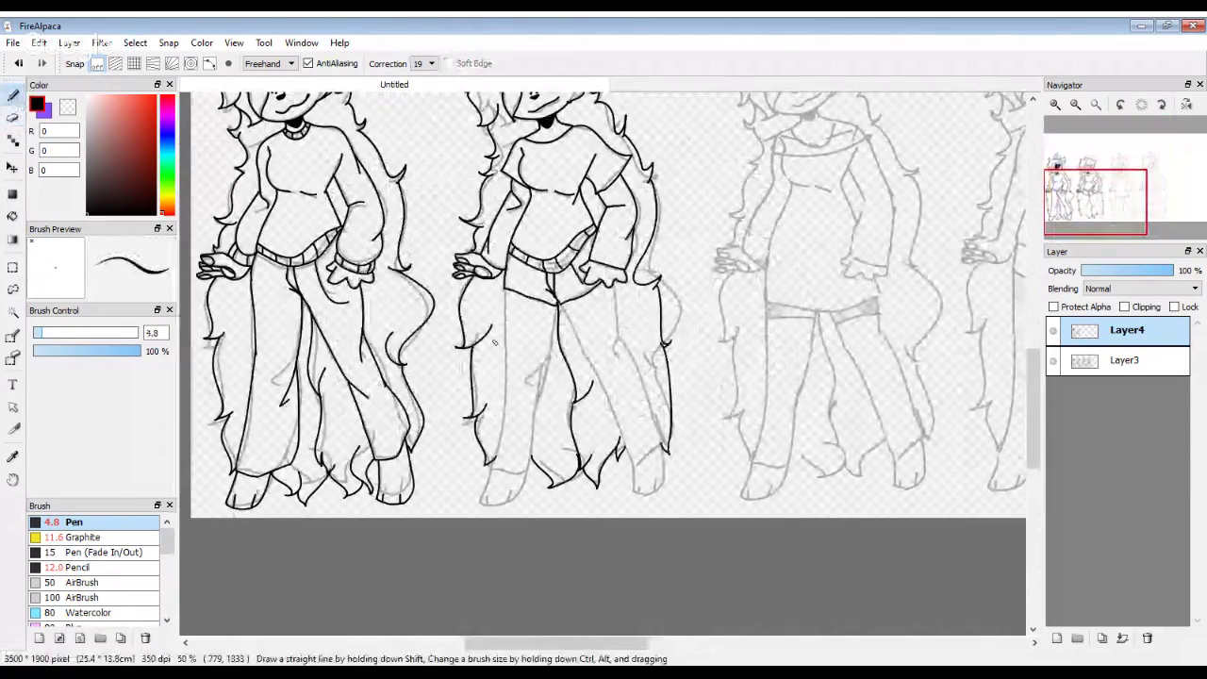
scroll(534, 323, down, 1)
scroll(503, 399, up, 1)
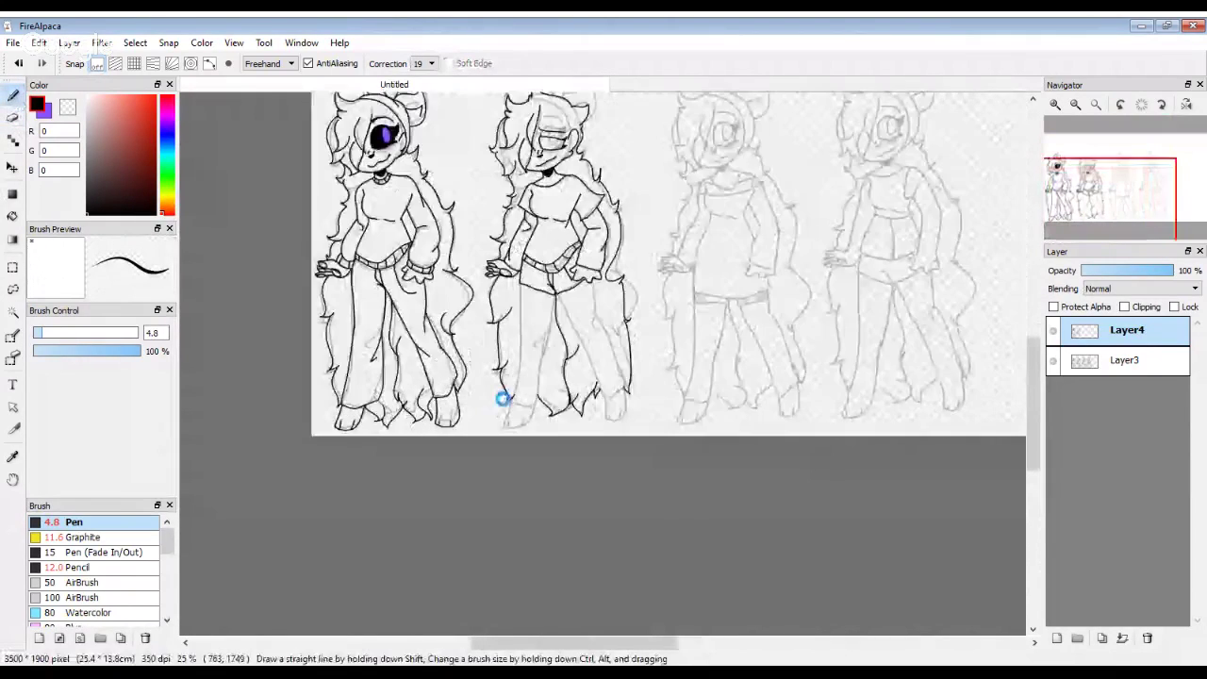
scroll(503, 399, down, 1)
scroll(518, 378, up, 3)
scroll(521, 370, down, 1)
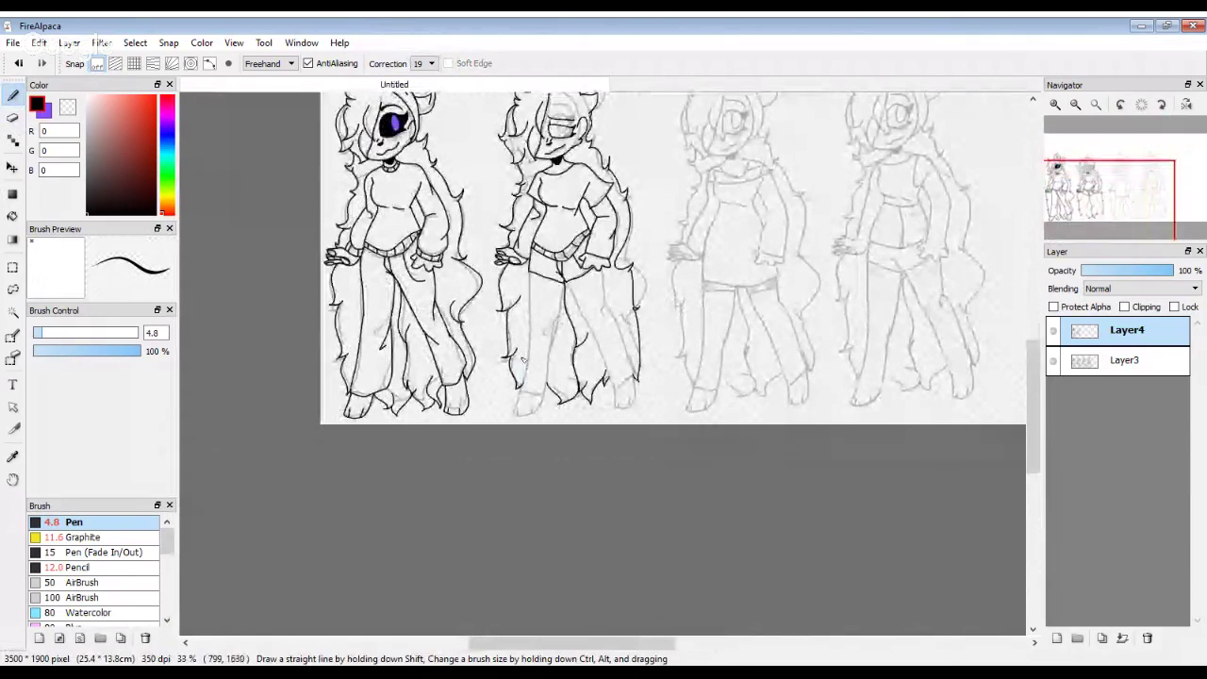
scroll(524, 358, down, 3)
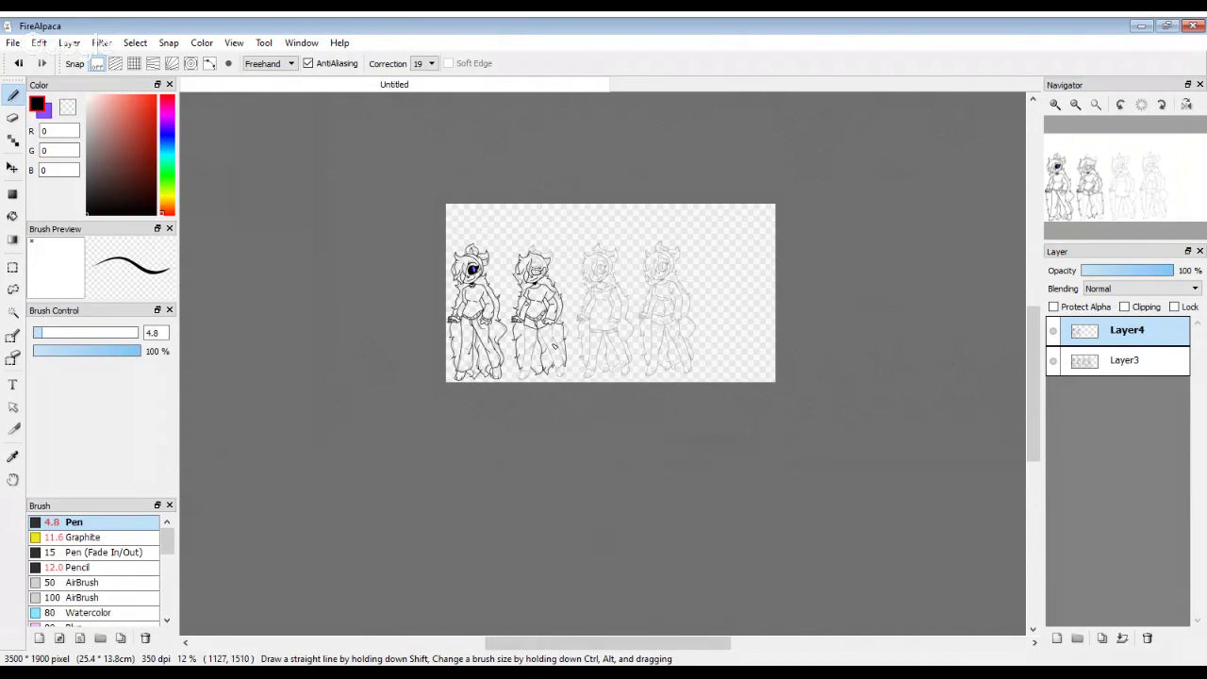
Step: Ink the second figure's far leg from the shorts, covering the inner edge, the outer thigh line and the crease at the knee
scroll(554, 347, up, 8)
drag(528, 158, 688, 456)
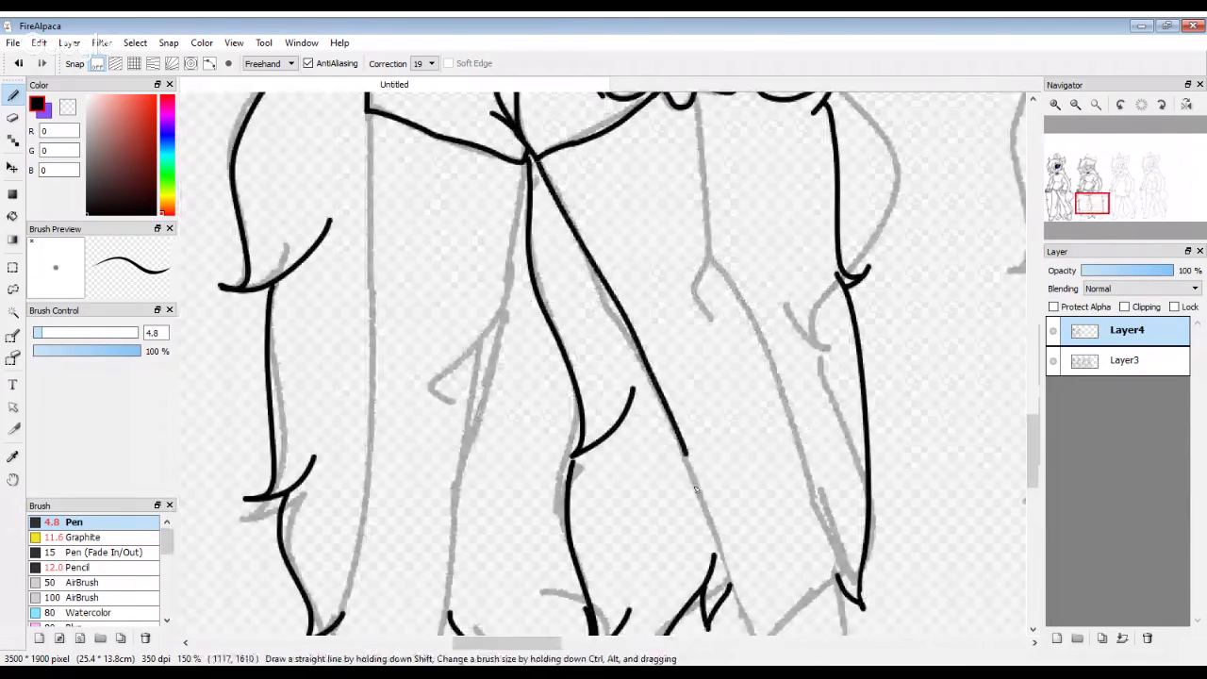
scroll(690, 472, down, 3)
scroll(663, 374, up, 3)
mouse_move(670, 266)
mouse_down()
mouse_move(684, 359)
mouse_move(677, 534)
mouse_up()
drag(689, 435, 775, 615)
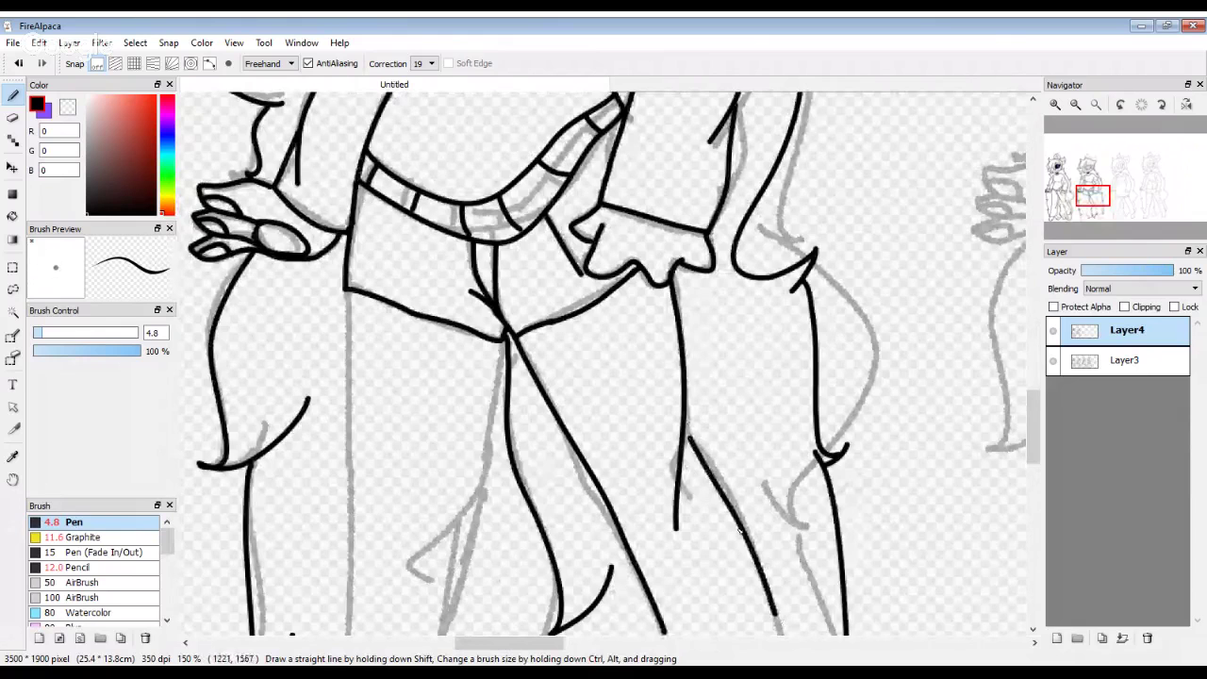
scroll(740, 533, down, 3)
scroll(614, 317, up, 6)
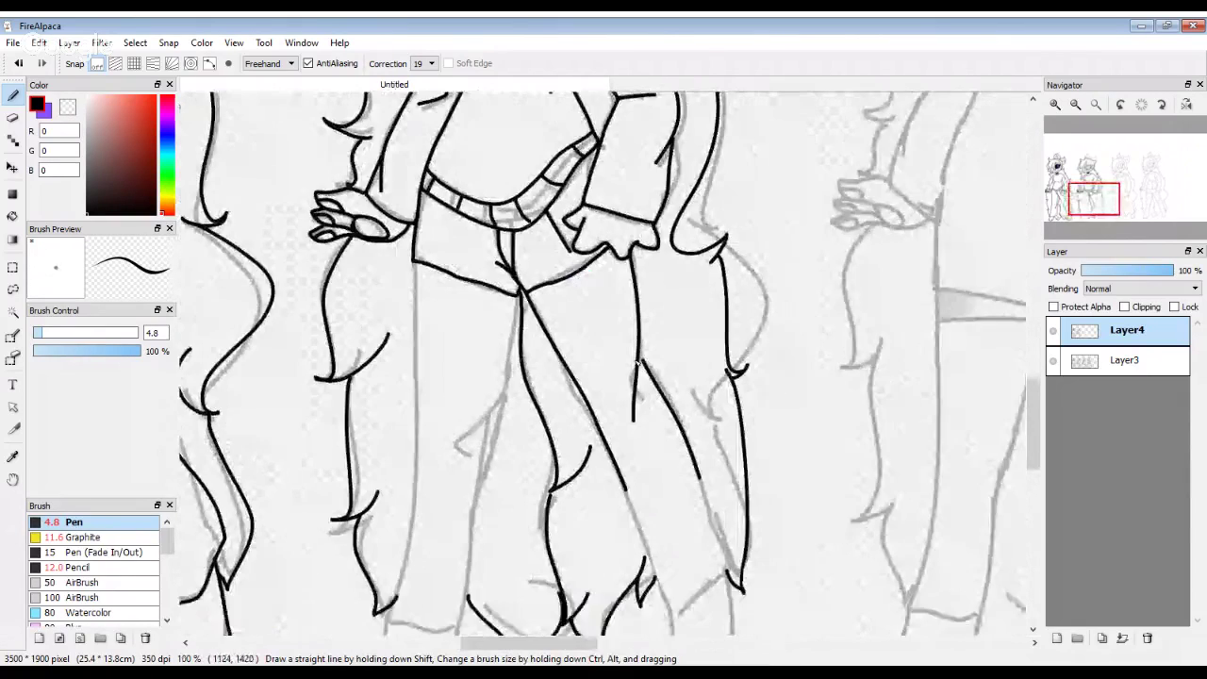
scroll(639, 305, down, 5)
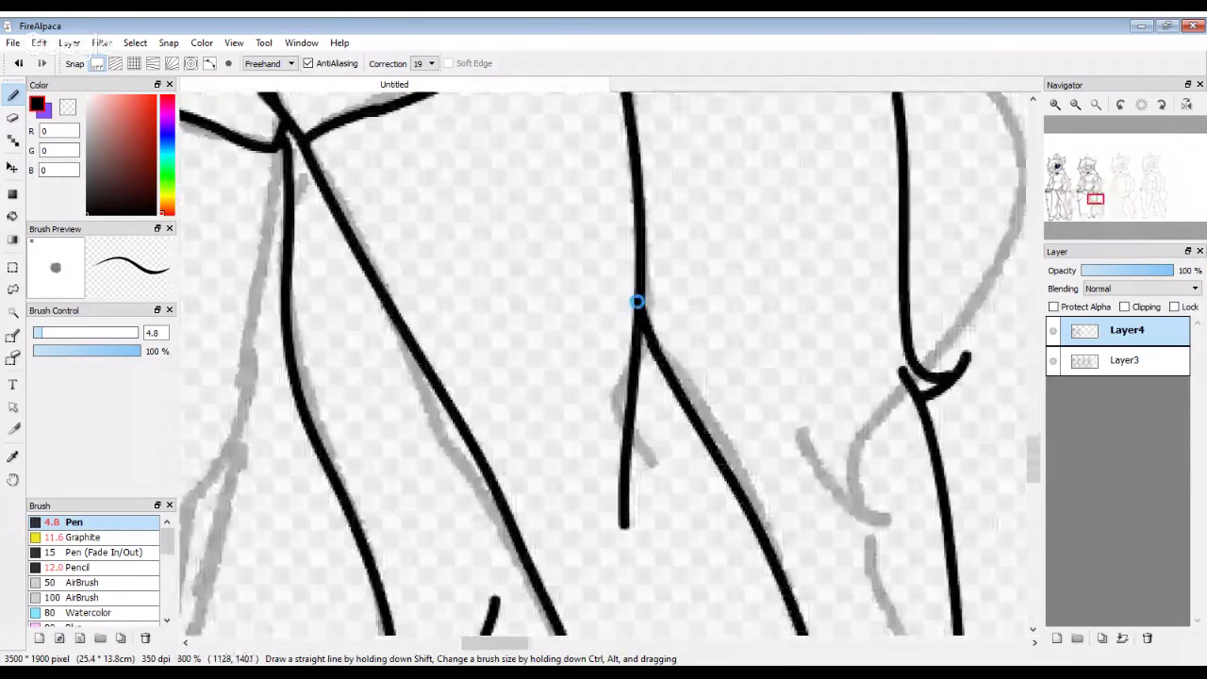
scroll(666, 579, up, 3)
Step: Undo the stray lower strokes and re-ink the far leg's inner edge to the ankle, adding the slanted line across the ankle
scroll(666, 579, down, 4)
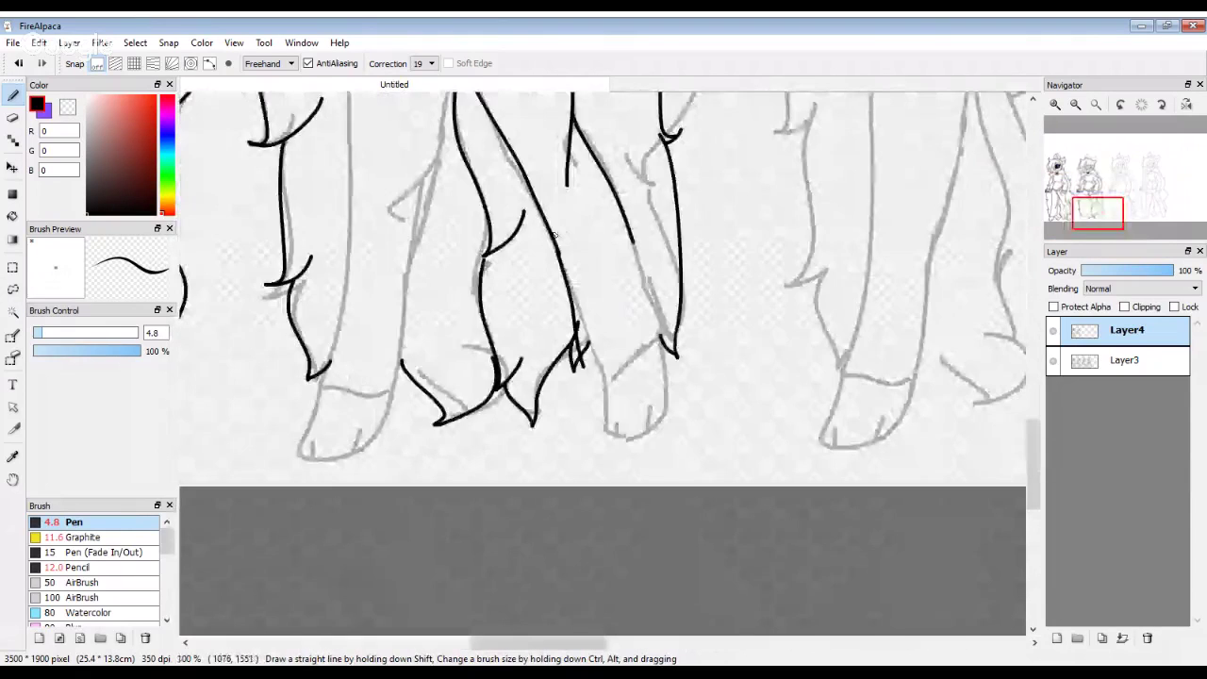
scroll(557, 400, up, 4)
key(ctrl+z)
mouse_move(491, 108)
mouse_down()
mouse_move(617, 438)
mouse_move(518, 208)
mouse_move(668, 500)
mouse_up()
key(ctrl+z)
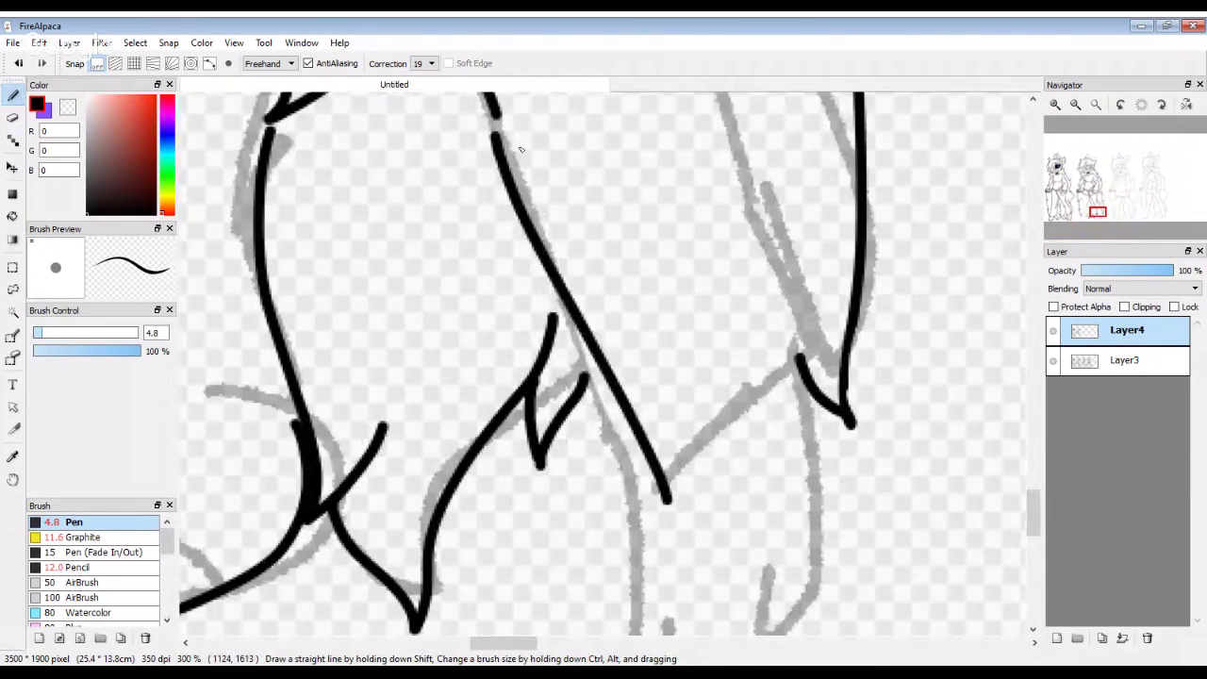
key(ctrl+z)
mouse_move(515, 183)
mouse_down()
mouse_move(634, 498)
mouse_move(803, 357)
mouse_up()
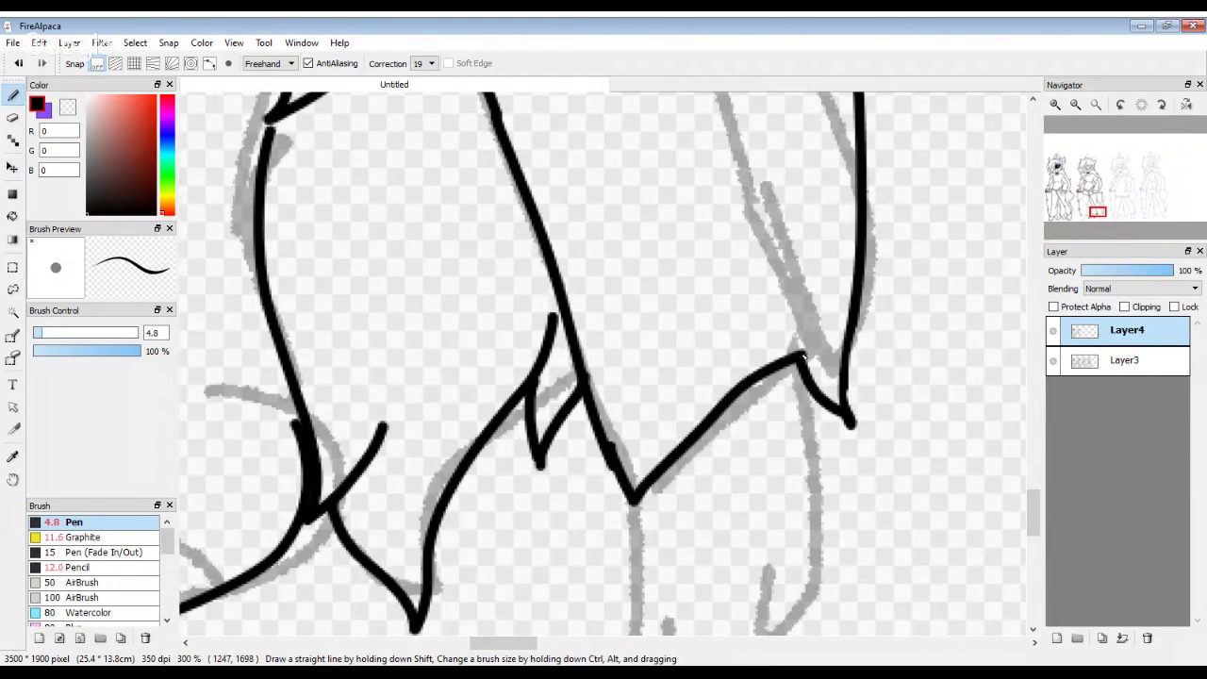
Step: Continue the far leg's outer edge from below the knee to the end of the ankle line
scroll(803, 356, down, 2)
scroll(783, 363, up, 2)
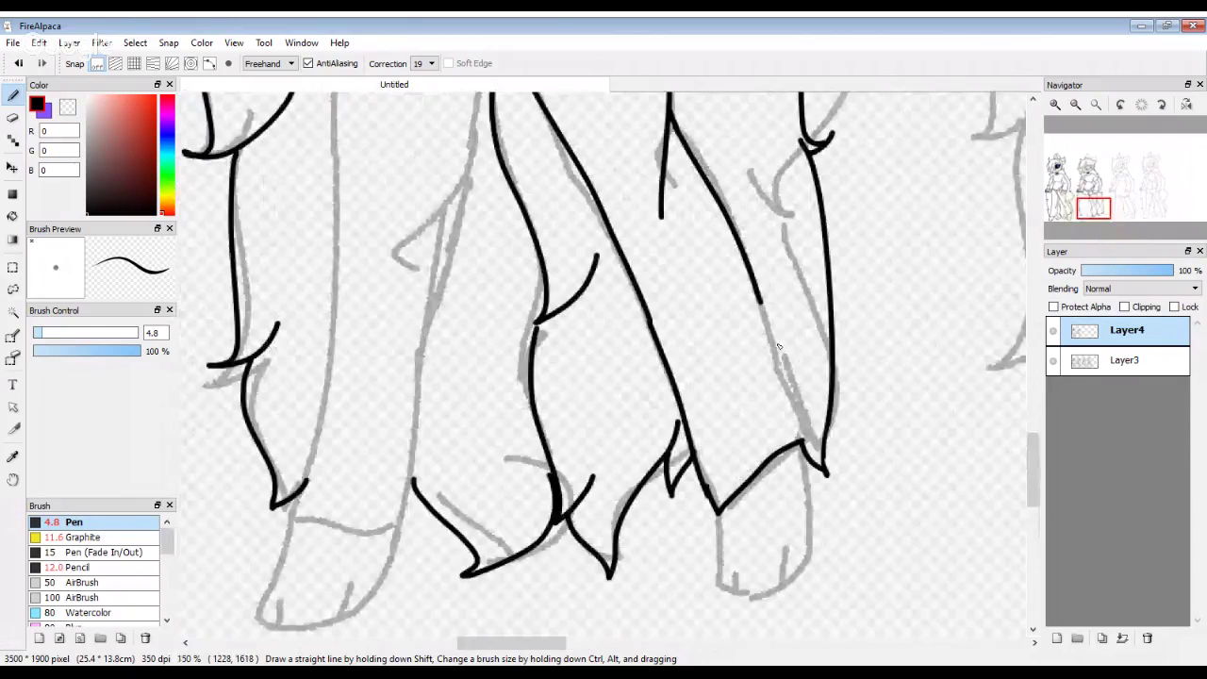
scroll(779, 347, up, 3)
mouse_move(721, 153)
mouse_down()
mouse_move(813, 415)
mouse_move(840, 552)
mouse_move(724, 119)
mouse_up()
key(ctrl+z)
key(ctrl+z)
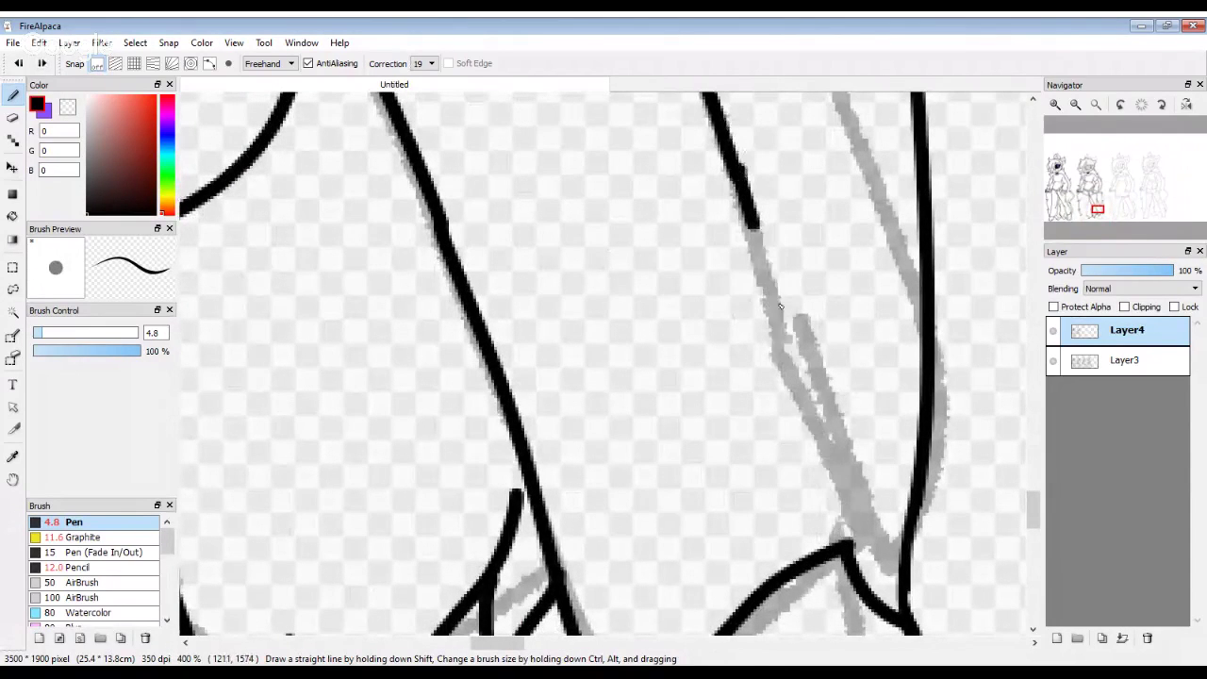
drag(779, 307, 856, 556)
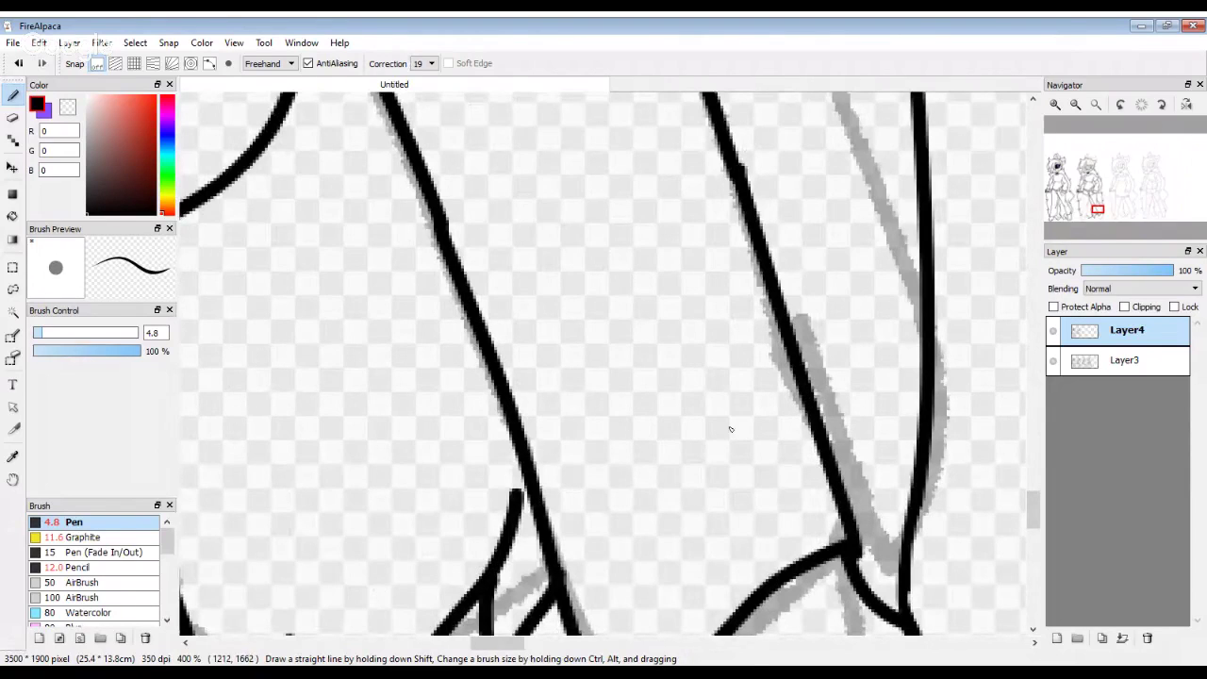
Step: Ink the far foot's rounded outline below the ankle line and add two short toe lines
scroll(730, 431, down, 4)
scroll(661, 371, up, 4)
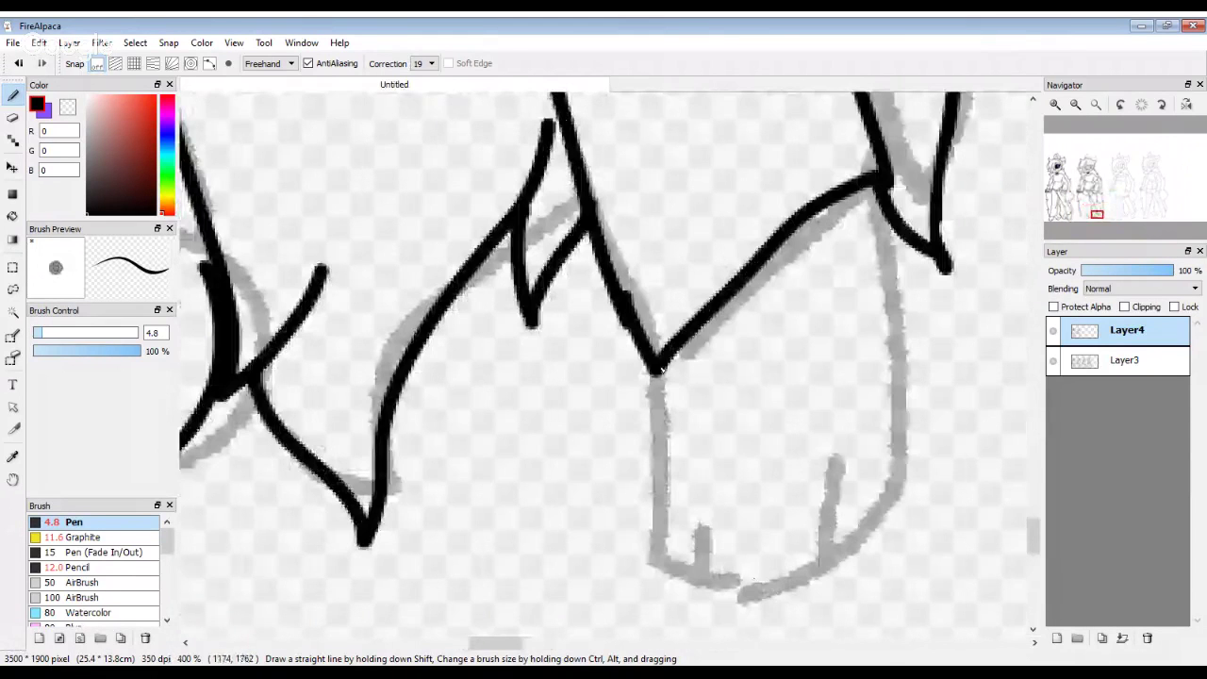
drag(661, 371, 790, 596)
drag(799, 594, 830, 588)
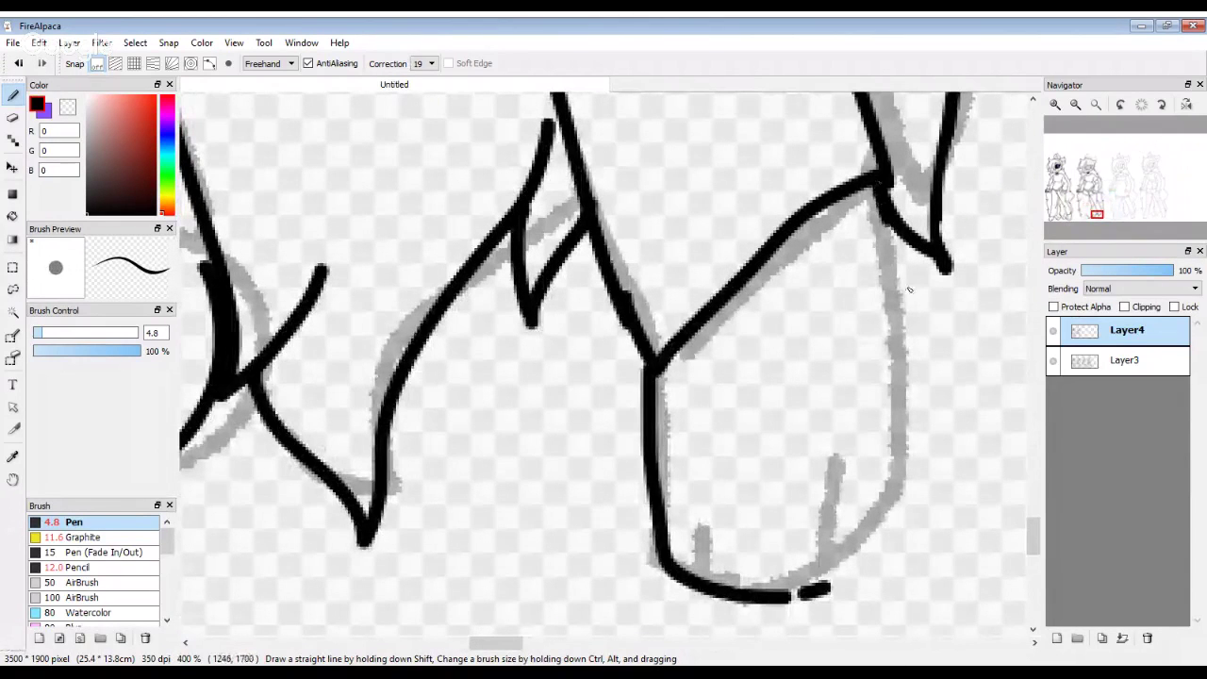
mouse_move(880, 193)
mouse_down()
mouse_move(903, 551)
mouse_move(830, 596)
mouse_move(750, 601)
mouse_move(740, 526)
mouse_up()
mouse_move(860, 590)
mouse_down()
mouse_move(855, 566)
mouse_move(879, 517)
mouse_up()
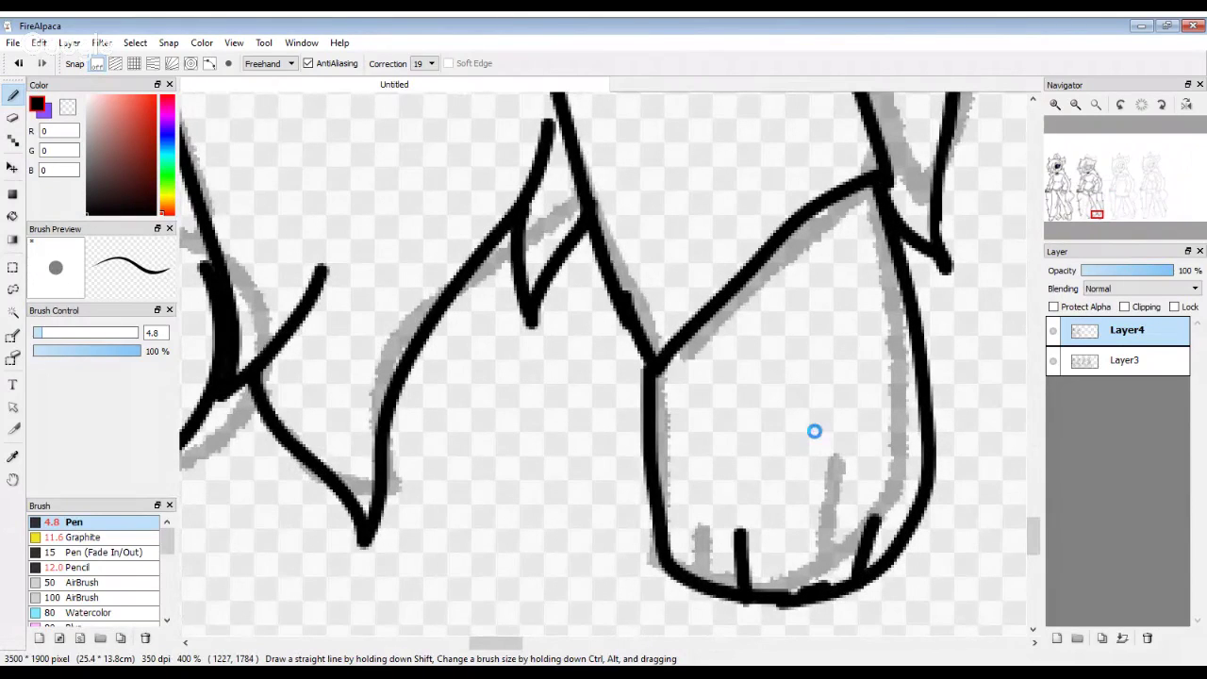
Step: Fill the second figure's half-closed eye solid black with the 12 Pencil, finishing its outer corner at size 3.4
scroll(815, 432, down, 2)
scroll(791, 408, down, 2)
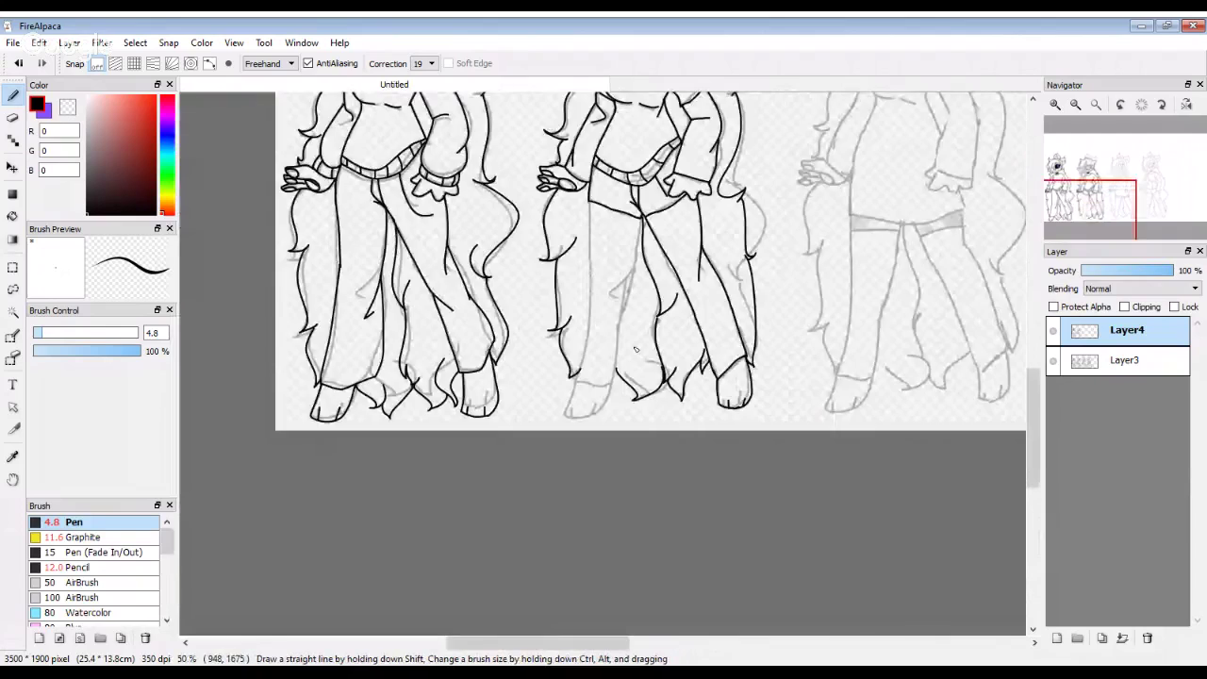
scroll(688, 245, up, 2)
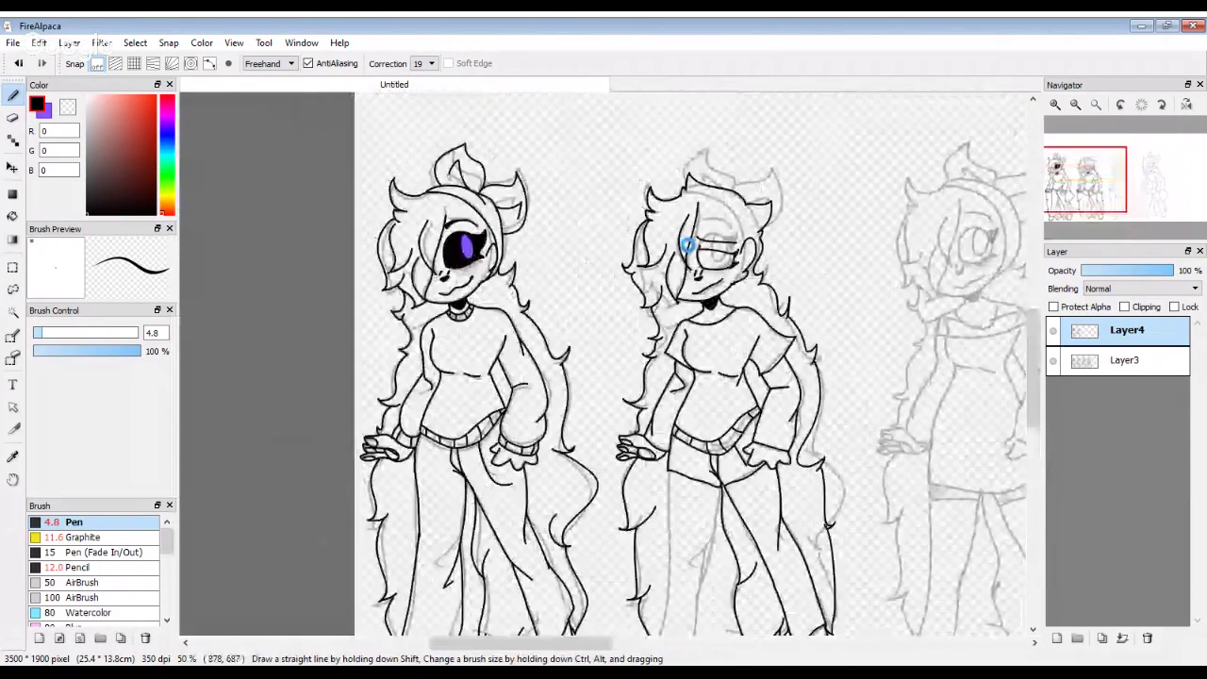
scroll(689, 245, up, 4)
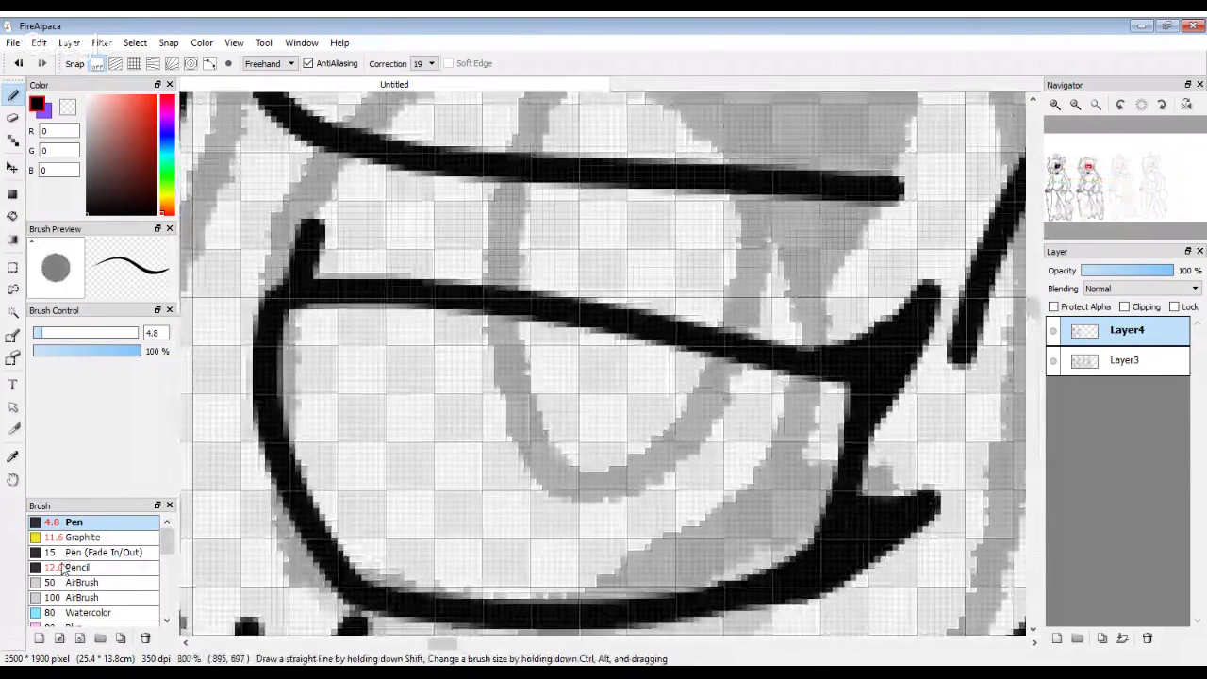
click(77, 567)
click(360, 355)
mouse_move(360, 355)
mouse_down()
mouse_move(782, 509)
mouse_move(528, 575)
mouse_move(293, 396)
mouse_move(855, 418)
mouse_move(689, 529)
mouse_move(359, 462)
mouse_move(491, 406)
mouse_move(756, 473)
mouse_move(698, 491)
mouse_move(406, 452)
mouse_move(340, 387)
mouse_move(596, 455)
mouse_move(471, 524)
mouse_move(545, 554)
mouse_move(459, 547)
mouse_up()
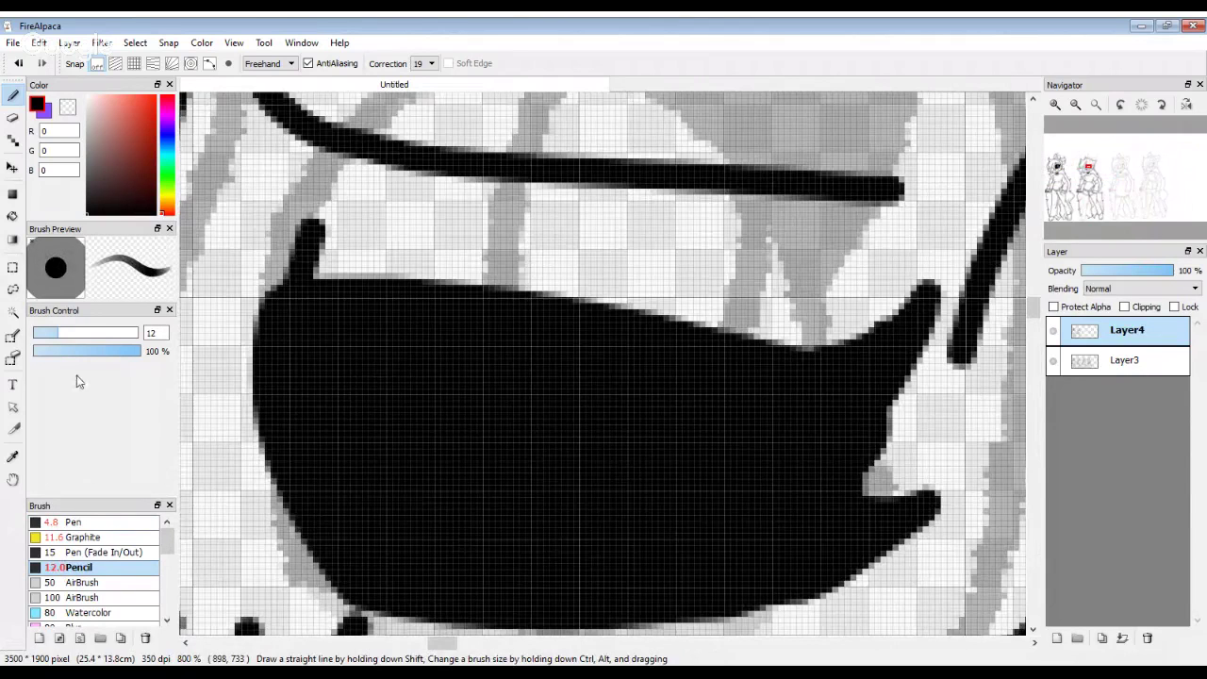
click(36, 333)
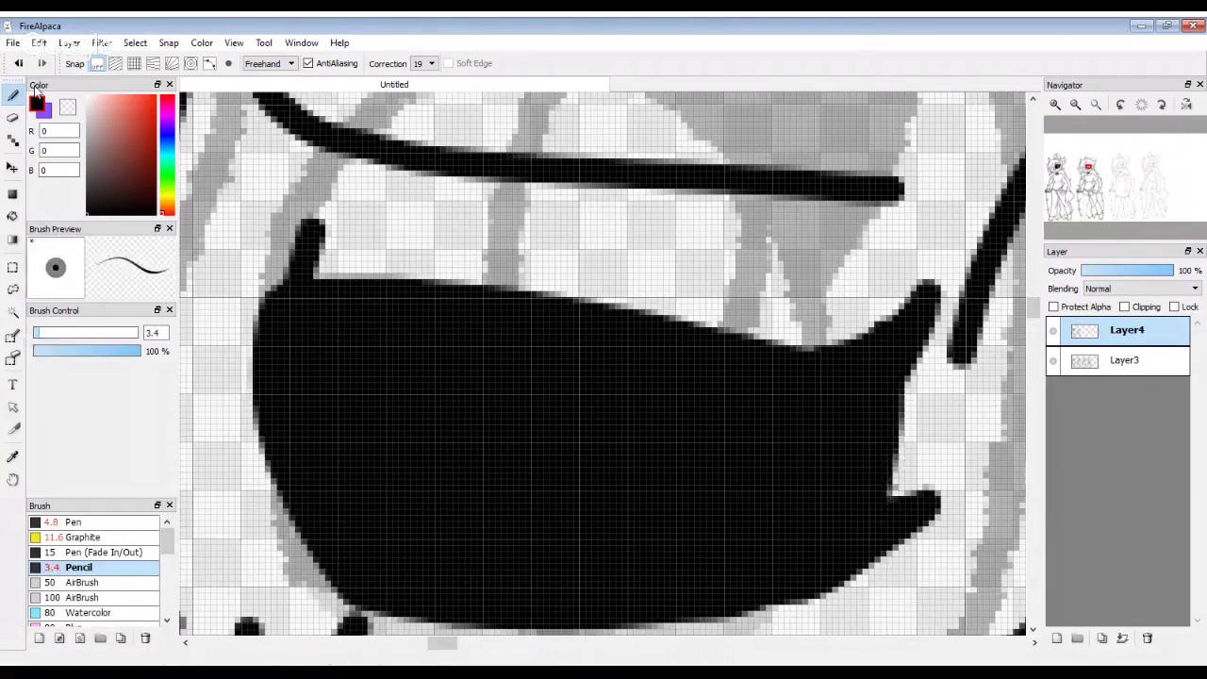
Step: Try outlining a narrow oval pupil in purple (137, 82, 255) on the black eye with the 3.4 Pencil, and undo it
mouse_move(696, 399)
mouse_down()
mouse_move(728, 471)
mouse_move(703, 377)
mouse_move(717, 566)
mouse_move(783, 425)
mouse_up()
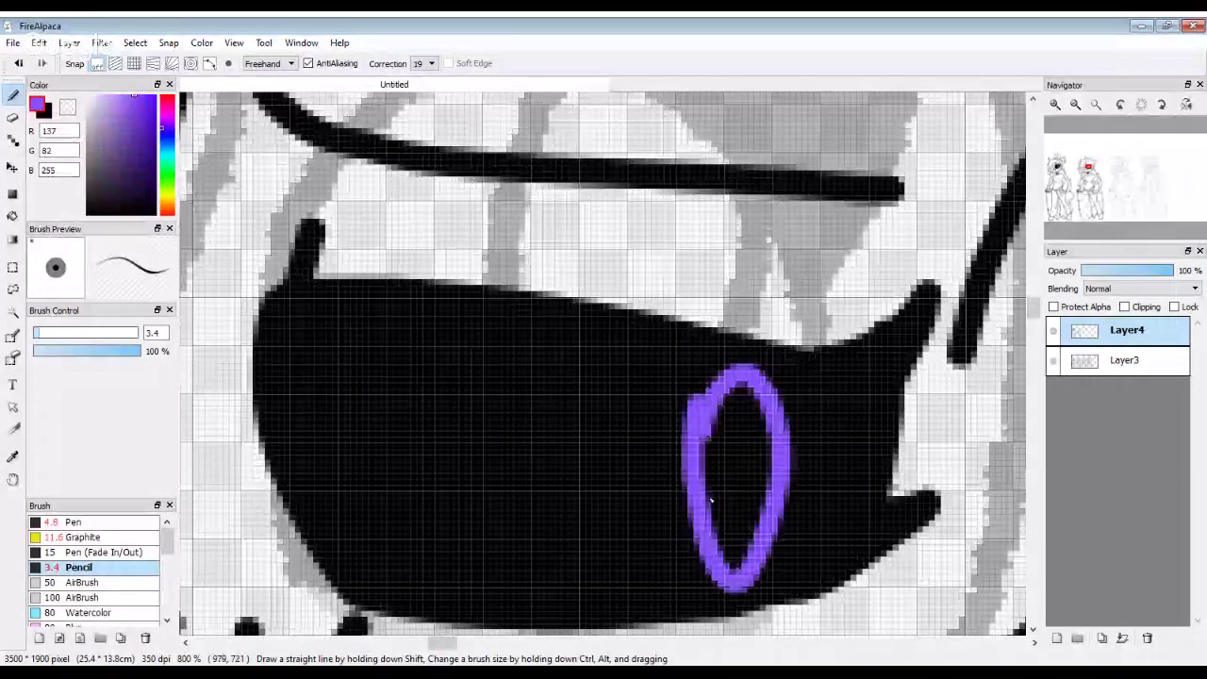
key(ctrl+z)
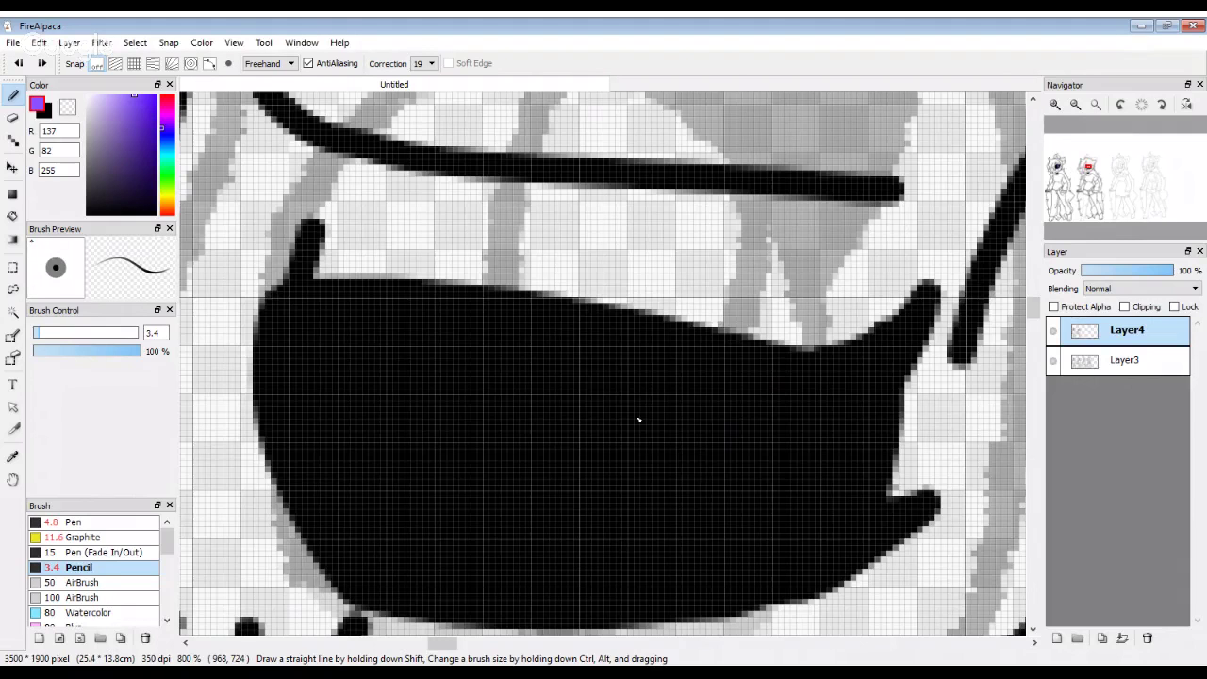
scroll(639, 421, down, 1)
scroll(636, 417, down, 3)
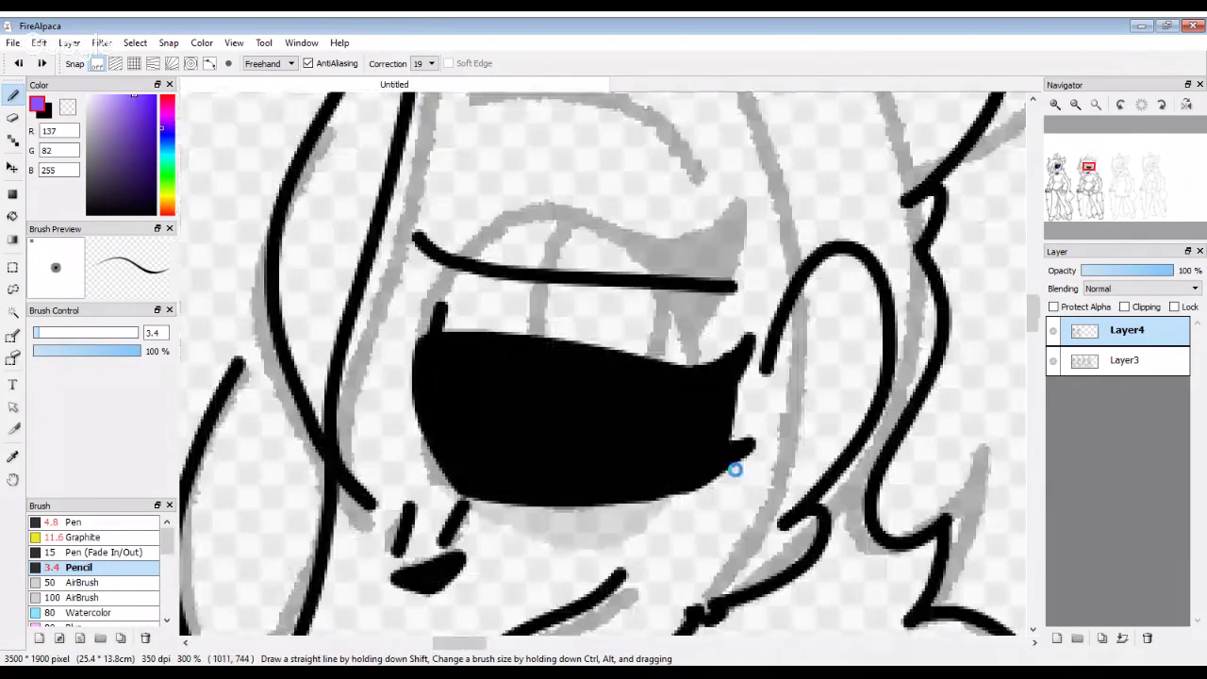
scroll(733, 463, up, 3)
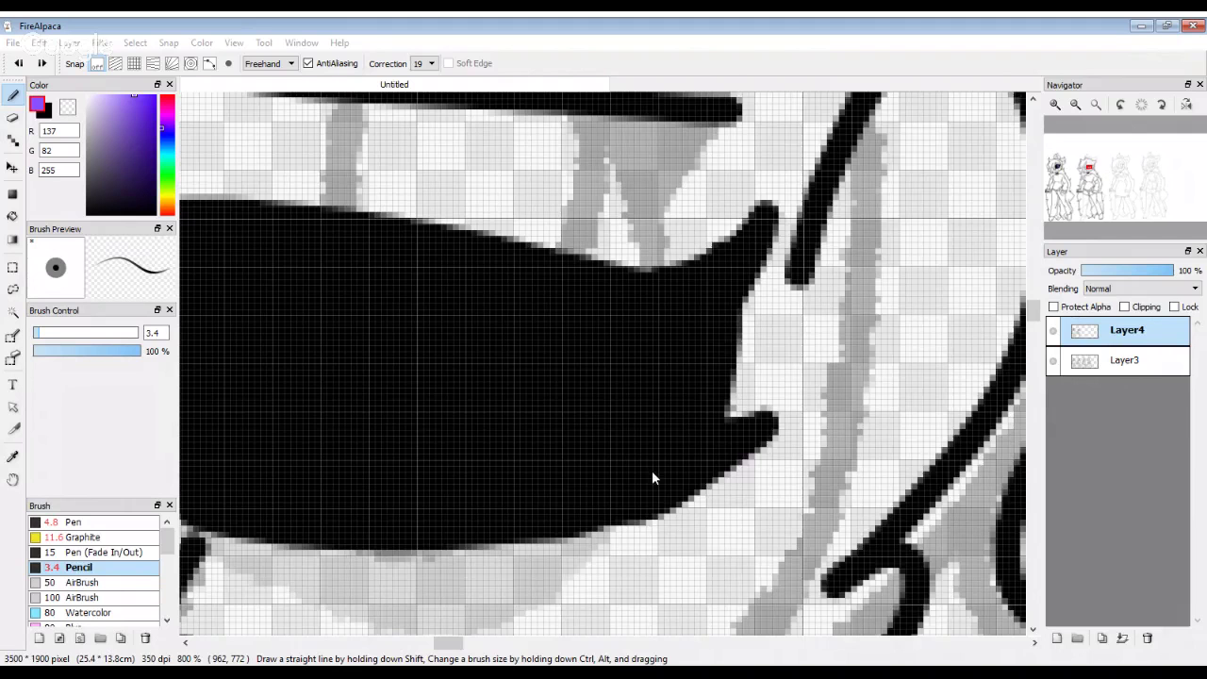
scroll(651, 396, down, 3)
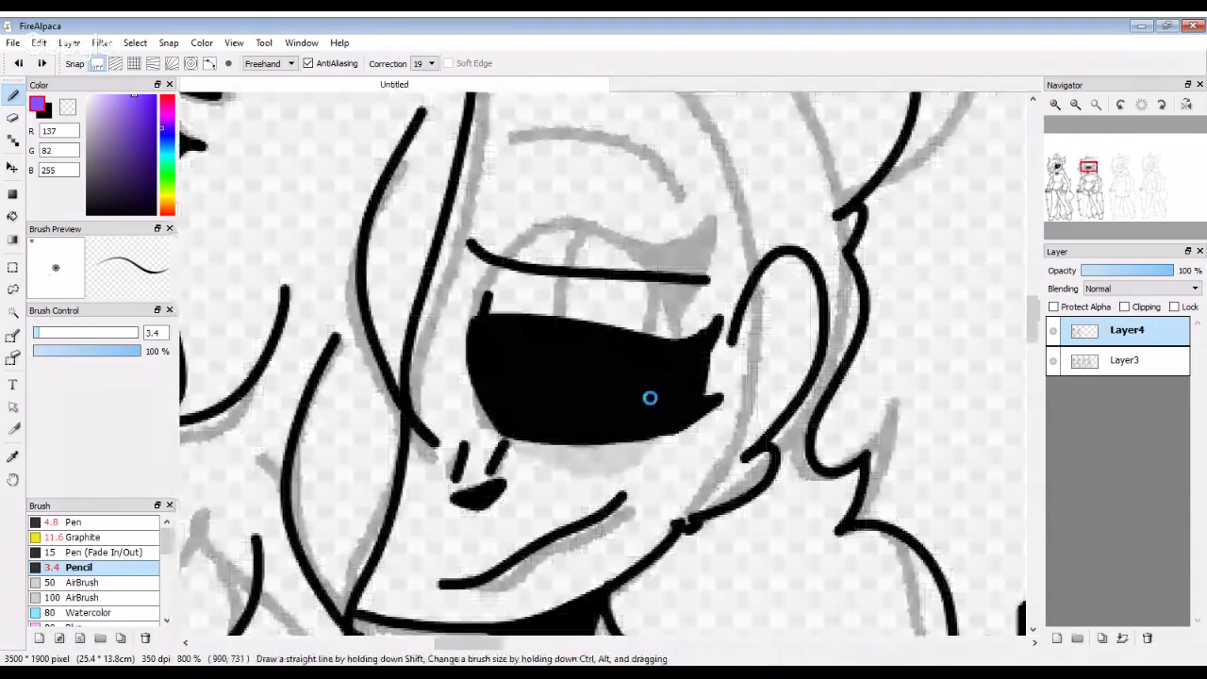
scroll(651, 397, up, 3)
Step: Try a filled purple oval pupil near the outer side of the black eye with the Pencil
mouse_move(620, 349)
mouse_down()
mouse_move(580, 459)
mouse_move(590, 365)
mouse_move(565, 357)
mouse_move(572, 430)
mouse_move(593, 411)
mouse_move(598, 339)
mouse_up()
scroll(570, 364, down, 10)
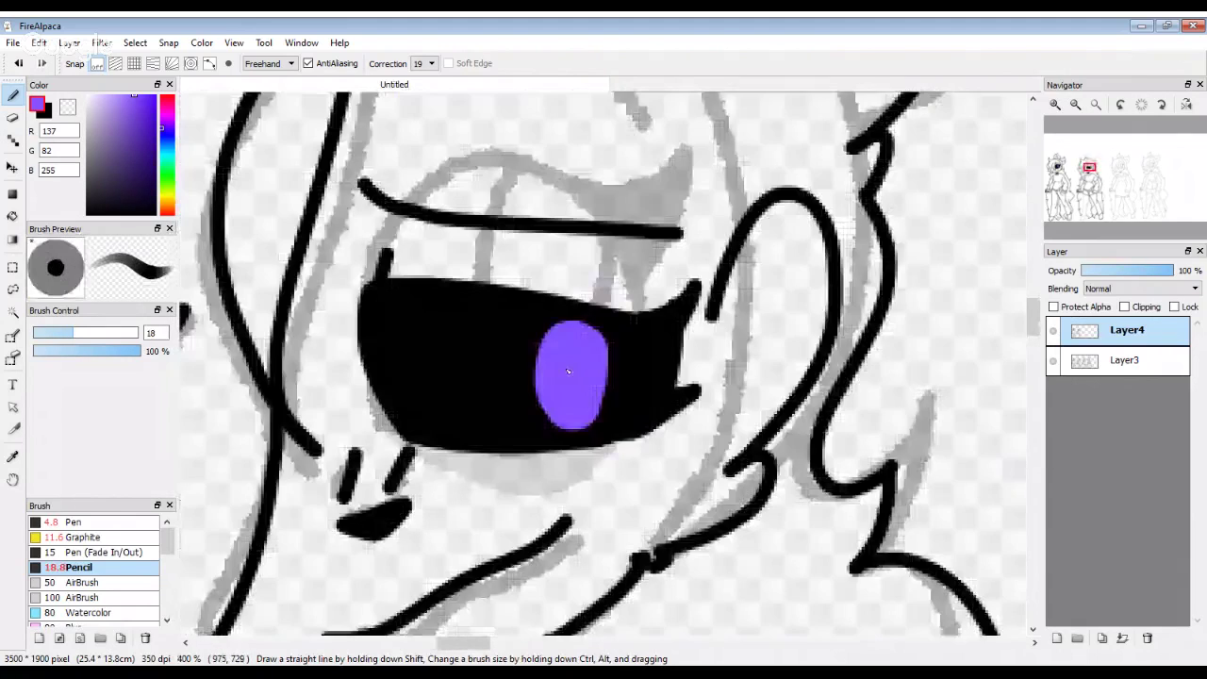
scroll(561, 351, up, 10)
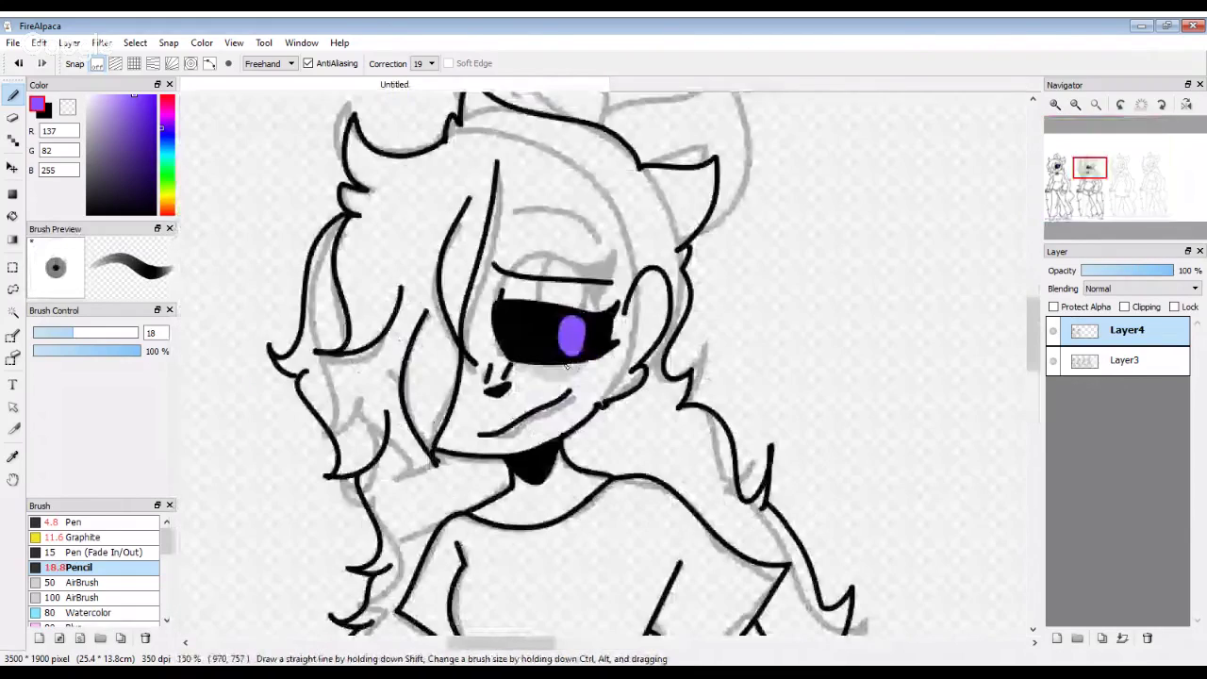
Step: Undo the oval pupil and paint a narrow vertical purple bar in its place with the Pencil at size 12.7
drag(74, 332, 63, 332)
key(ctrl+z)
key(ctrl+z)
mouse_move(556, 226)
mouse_down()
mouse_move(570, 356)
mouse_move(601, 359)
mouse_move(585, 359)
mouse_up()
key(ctrl+z)
drag(585, 285, 589, 420)
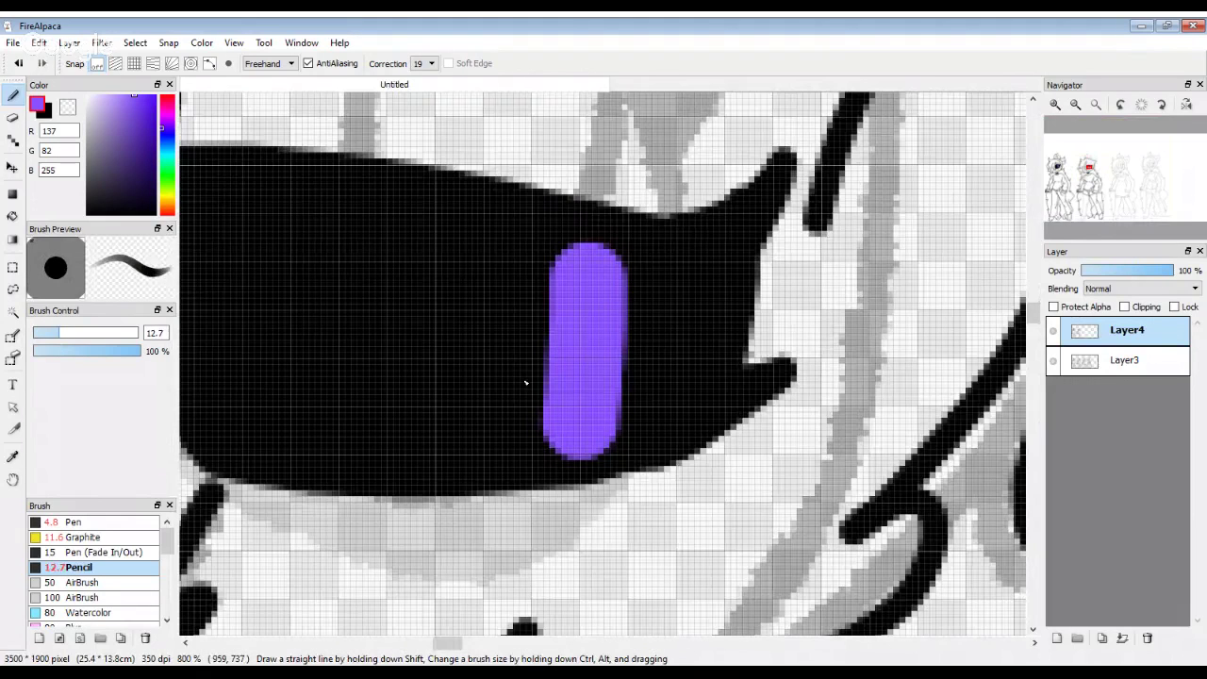
scroll(525, 383, down, 5)
scroll(569, 342, up, 3)
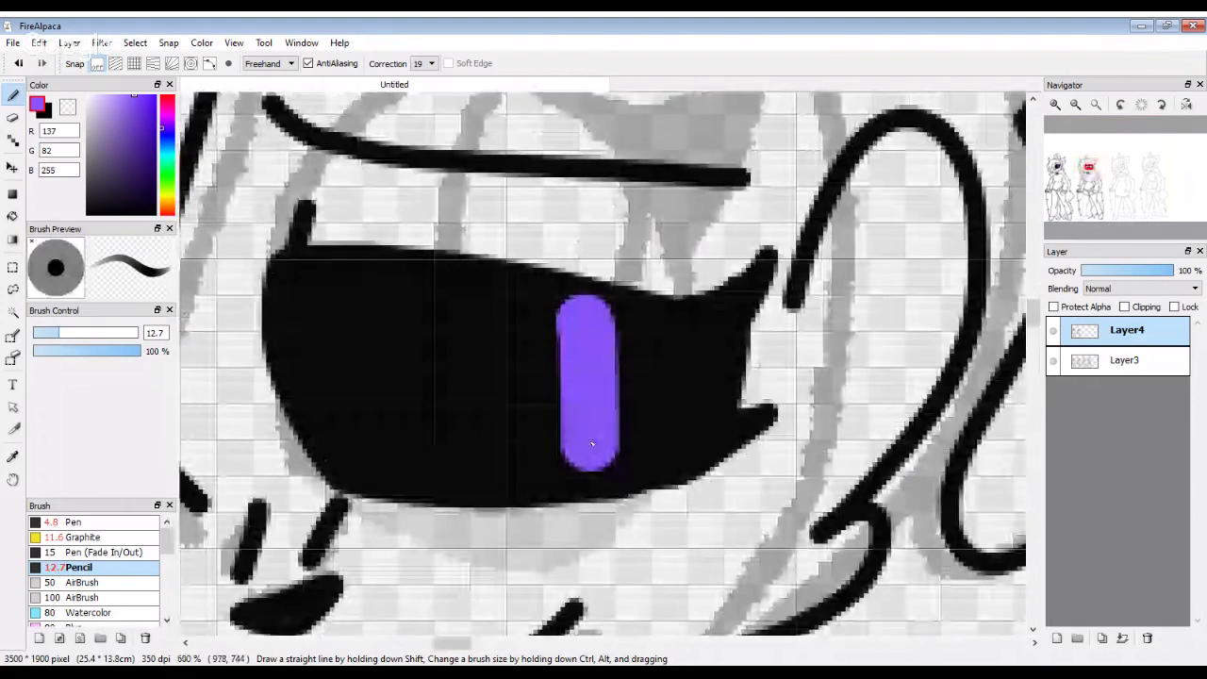
scroll(561, 412, down, 3)
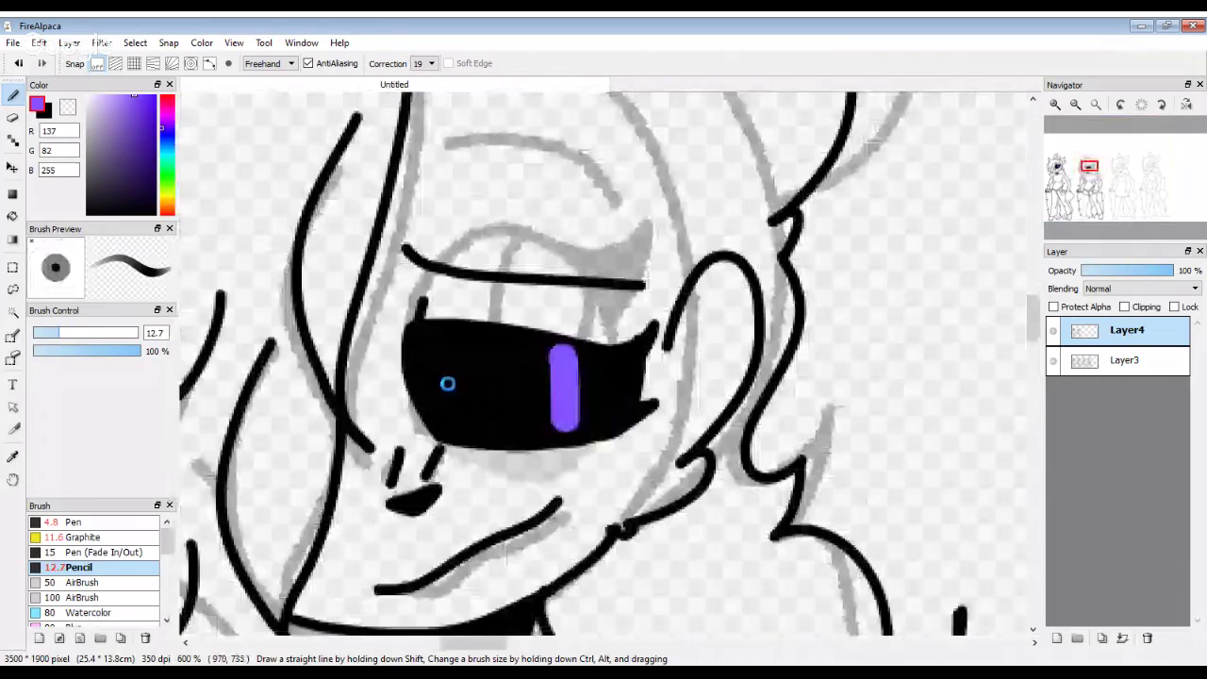
scroll(447, 383, down, 4)
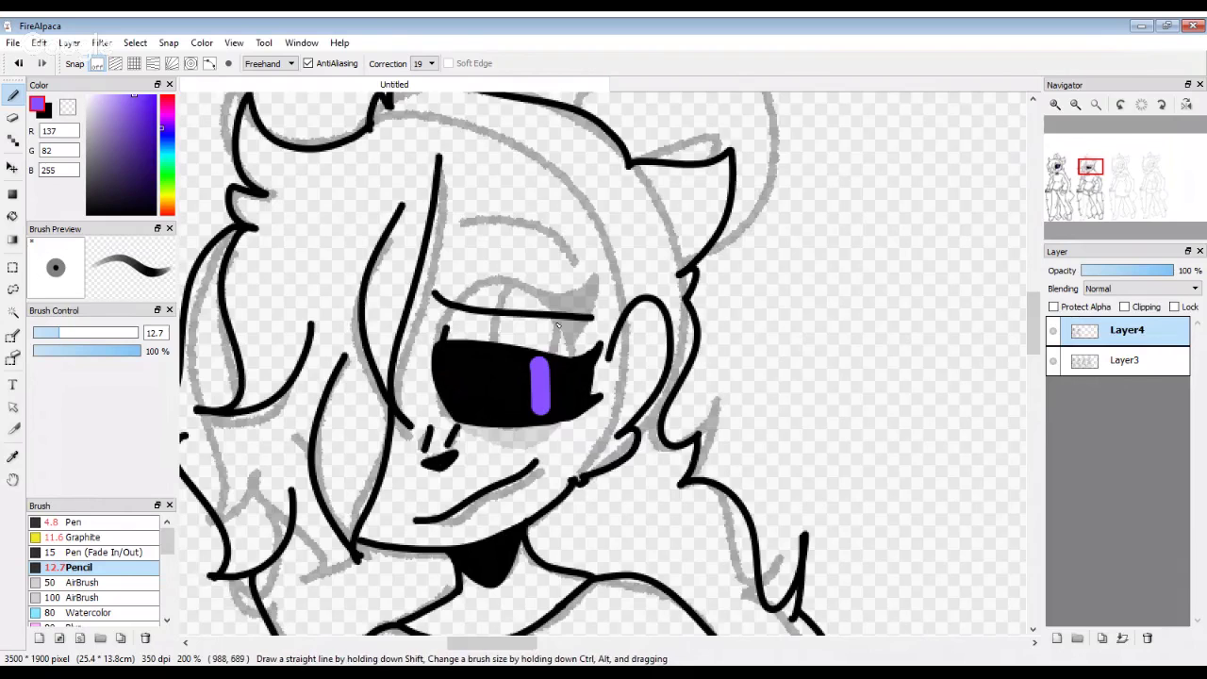
scroll(557, 326, down, 2)
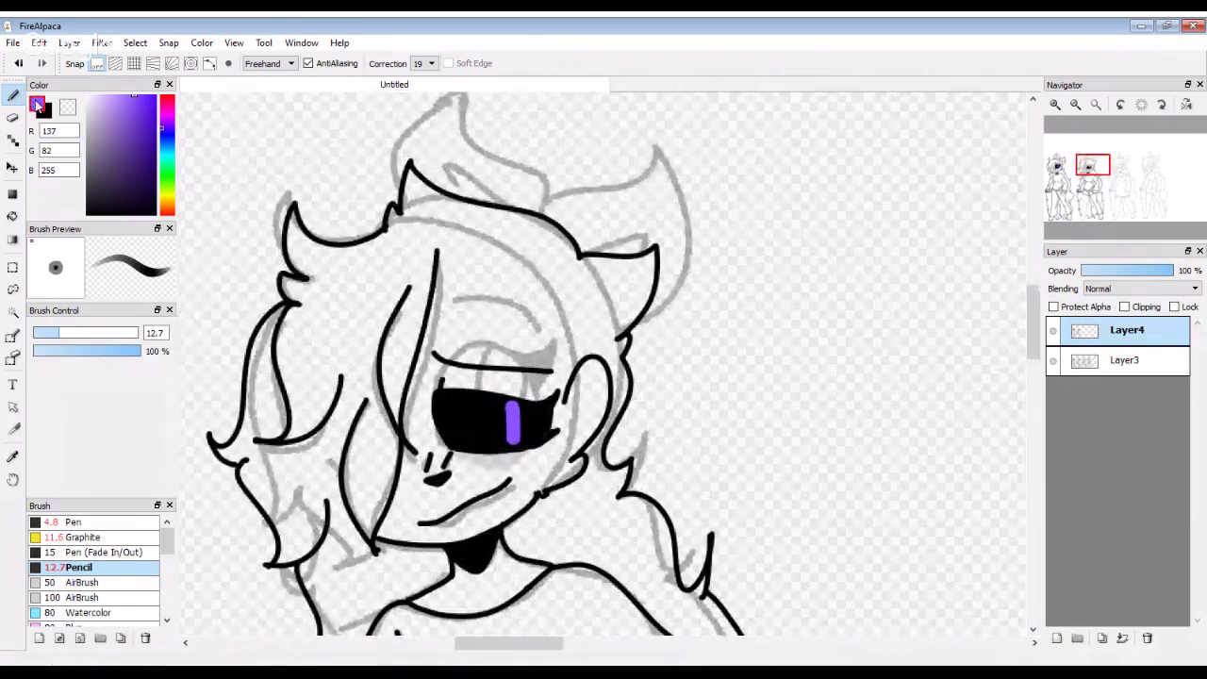
Step: Ink the outer edge of the second figure's unfinished leg from thigh to ankle with the 4.8 Pen in black (0, 0, 0)
click(58, 522)
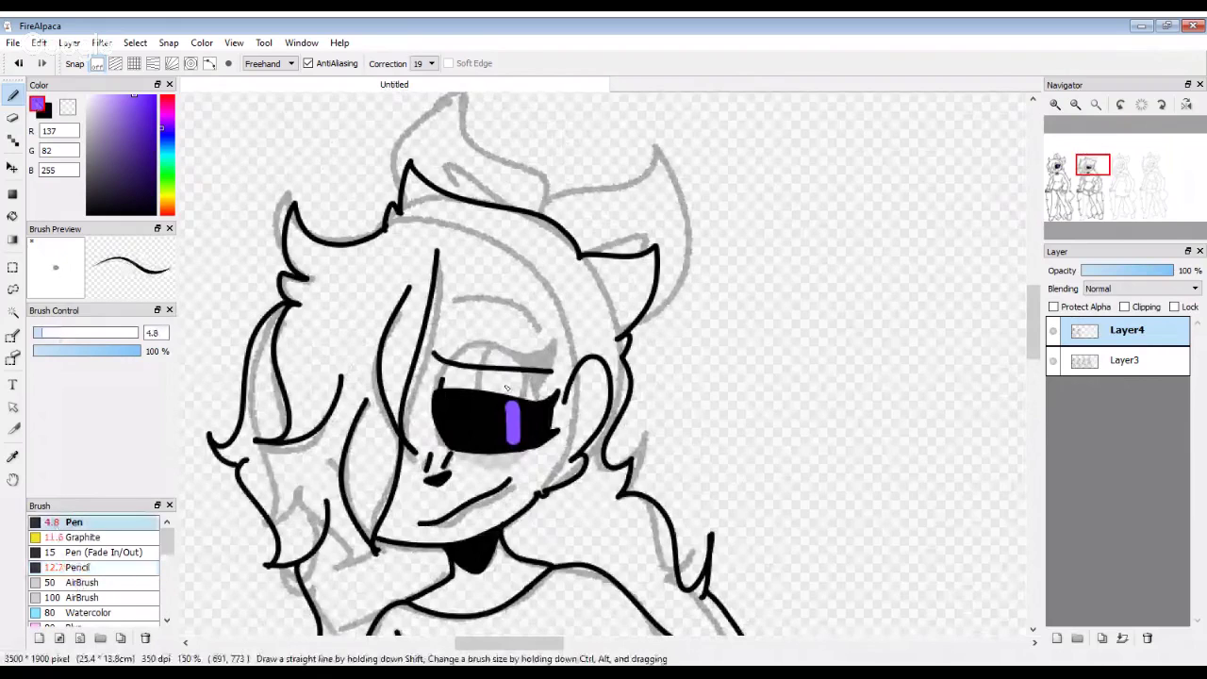
scroll(507, 387, down, 3)
scroll(425, 406, down, 2)
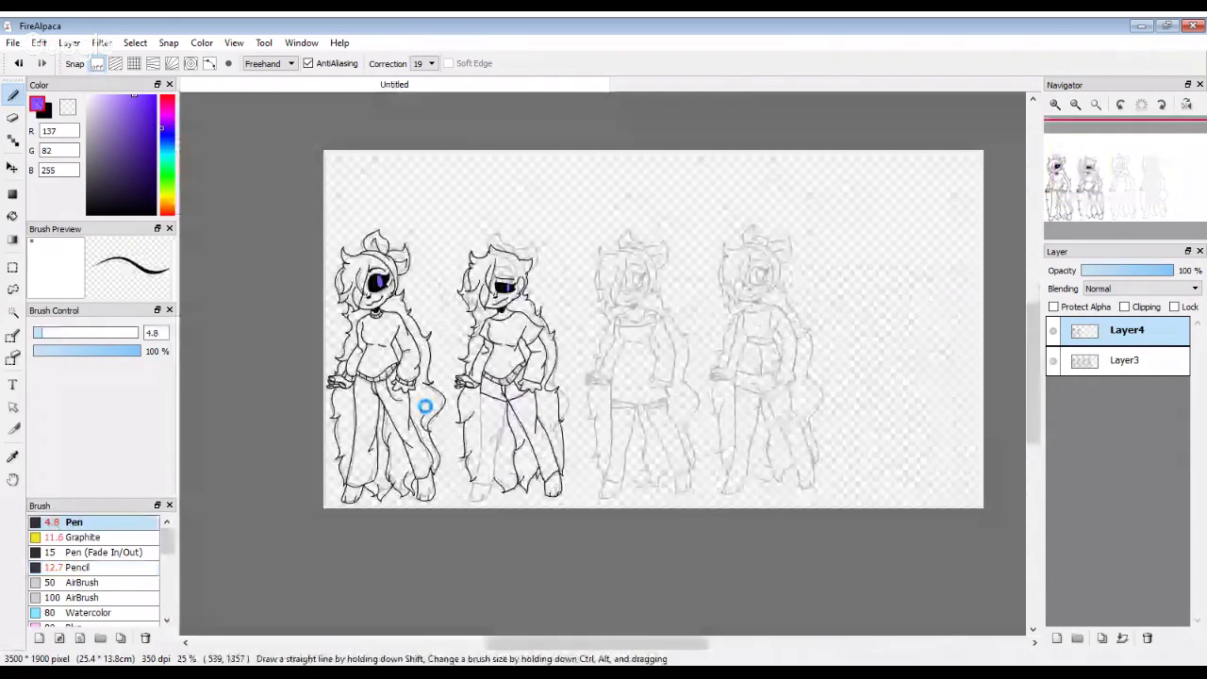
scroll(426, 406, up, 4)
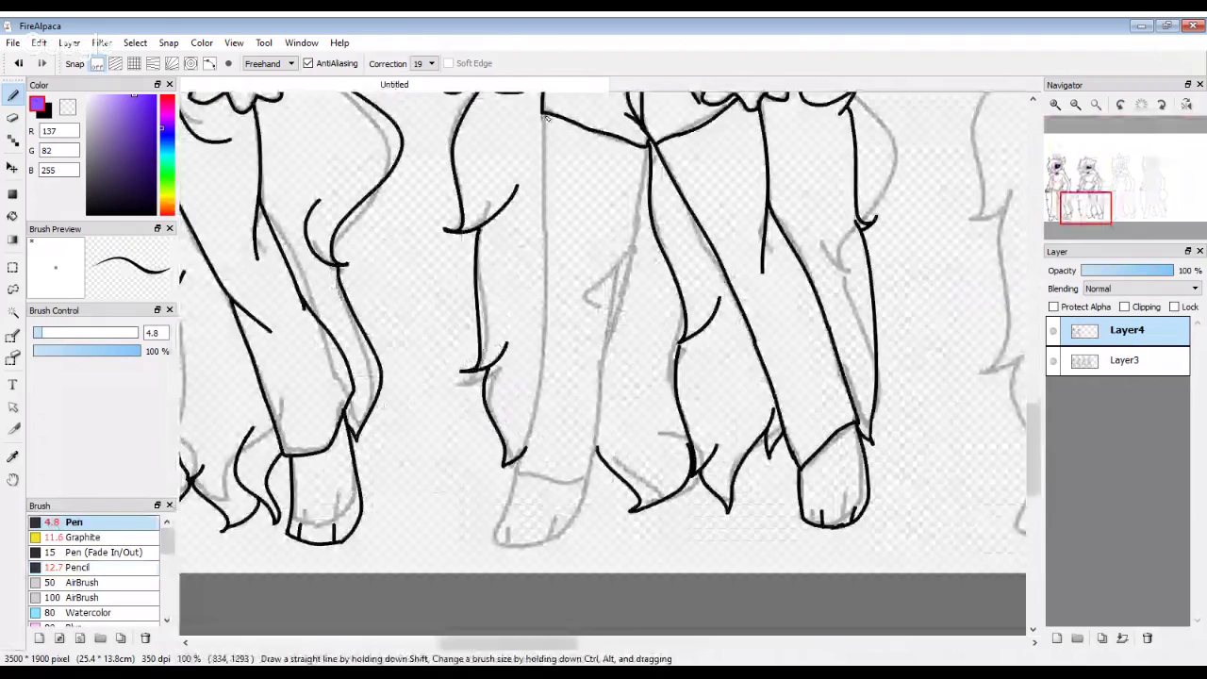
click(52, 111)
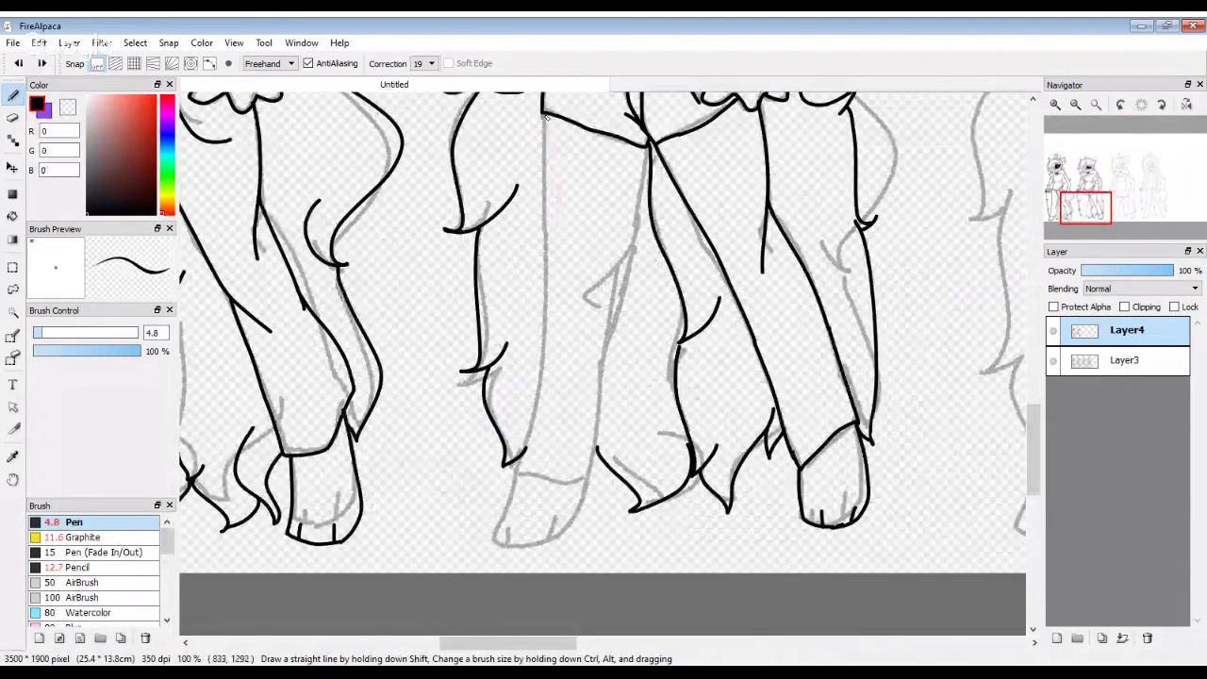
drag(545, 115, 534, 249)
key(ctrl+z)
mouse_move(545, 113)
mouse_down()
mouse_move(543, 217)
mouse_move(543, 245)
mouse_up()
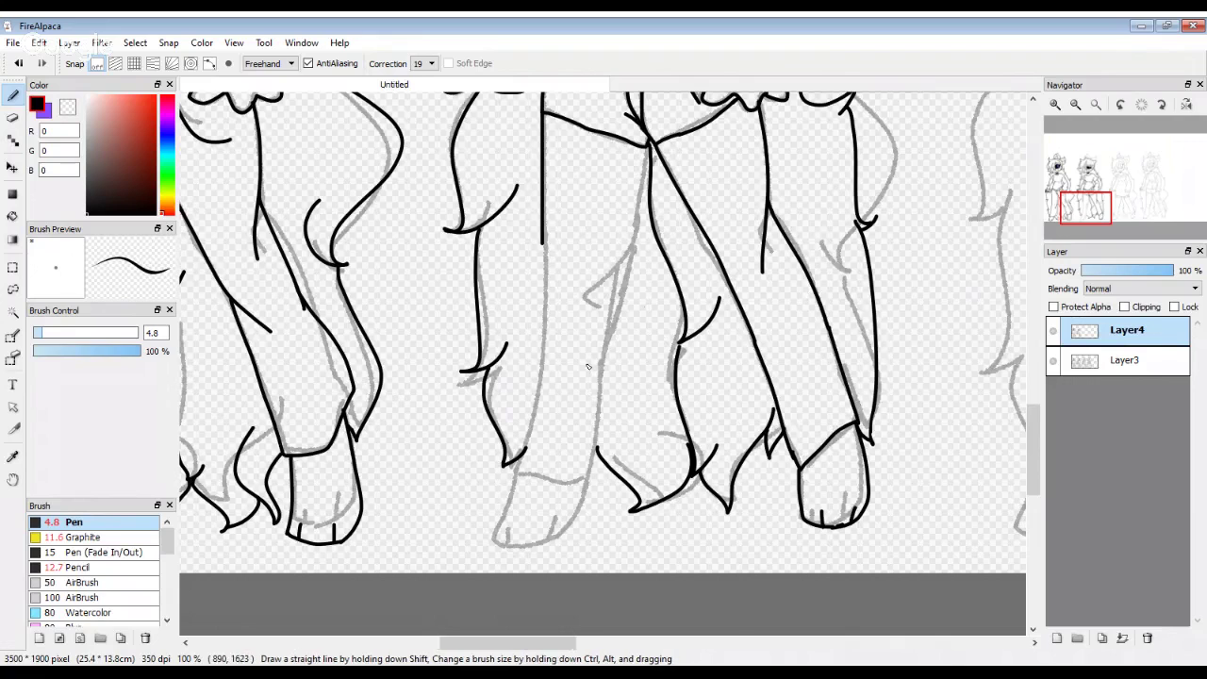
mouse_move(542, 240)
mouse_down()
mouse_move(546, 373)
mouse_move(536, 444)
mouse_up()
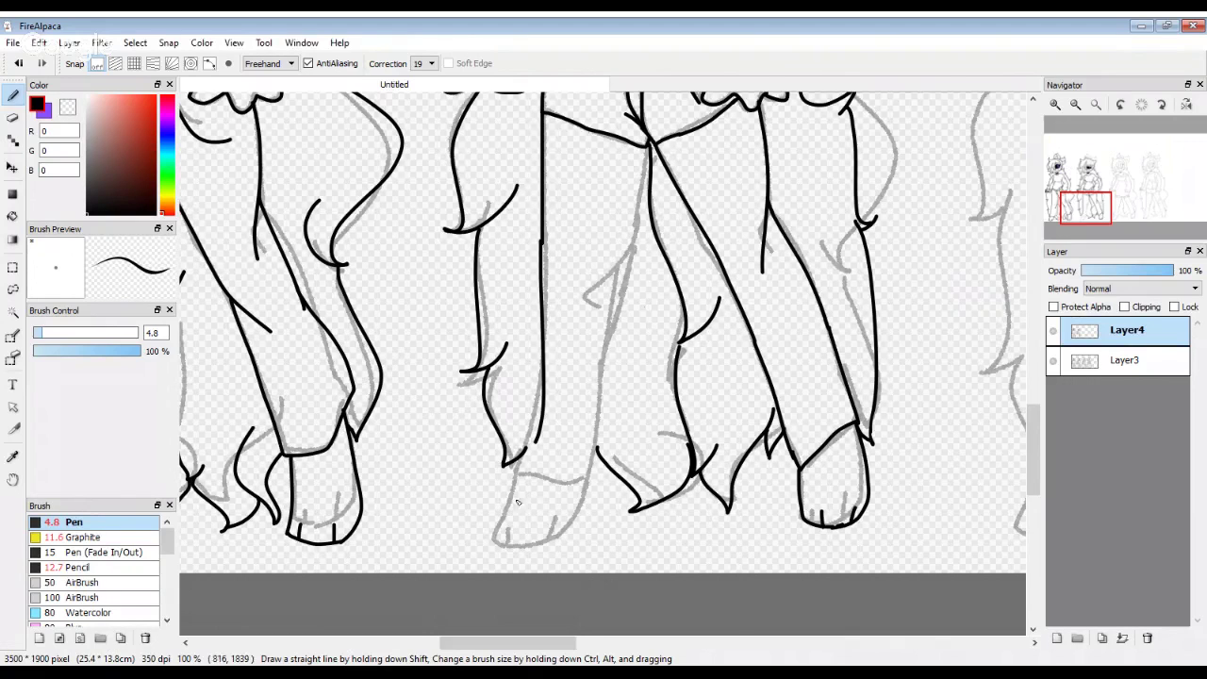
Step: Ink the short flared edge at that leg's outer ankle and the curved trouser hem across above the foot
scroll(552, 320, up, 1)
mouse_move(560, 311)
mouse_down()
mouse_move(529, 402)
mouse_move(518, 500)
mouse_up()
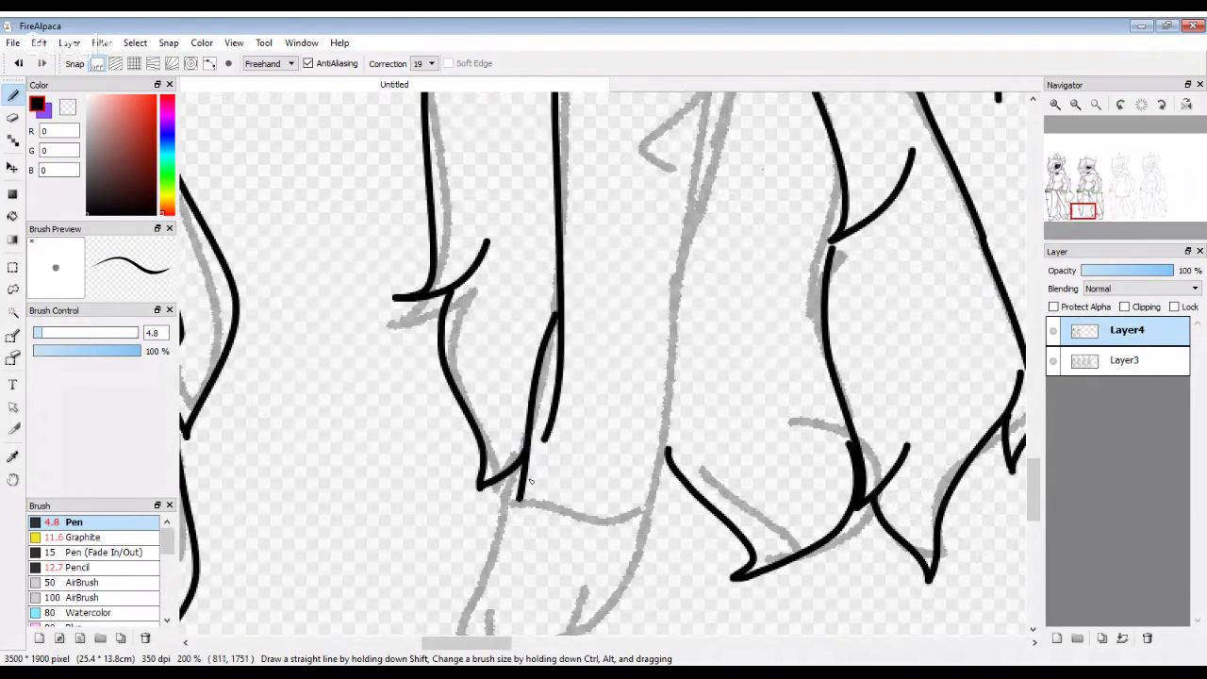
scroll(531, 482, up, 3)
mouse_move(498, 536)
mouse_down()
mouse_move(878, 618)
mouse_move(904, 561)
mouse_move(953, 330)
mouse_up()
scroll(953, 330, down, 3)
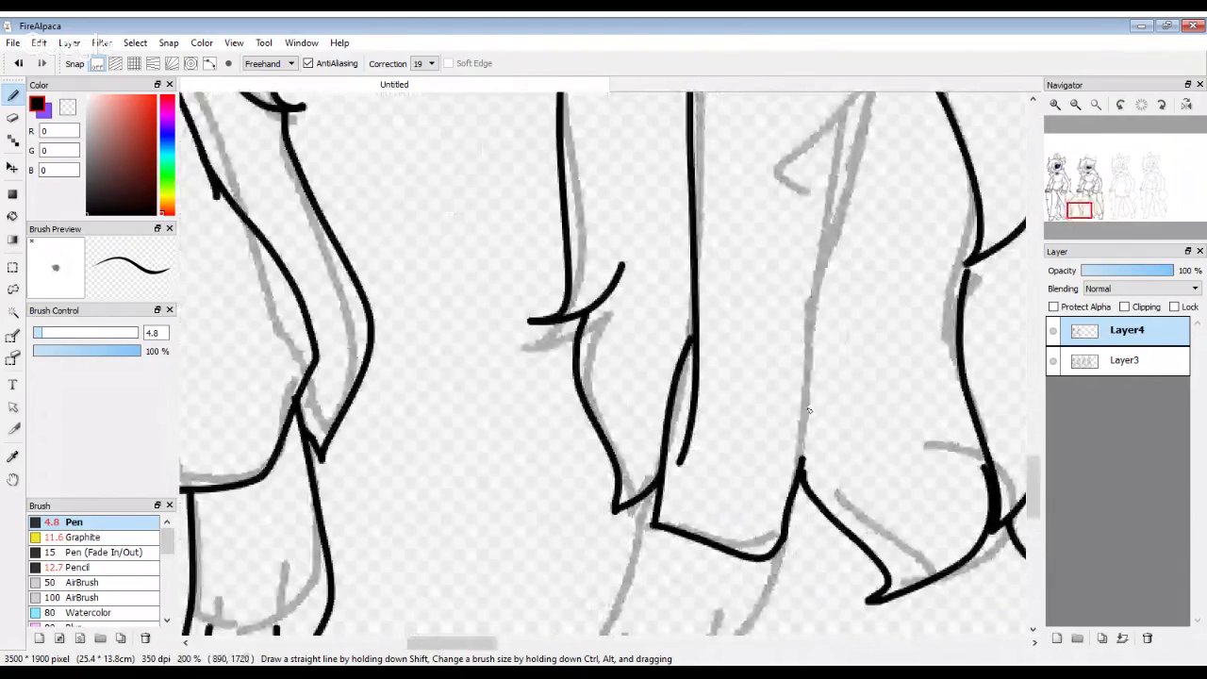
Step: Ink the leg's inner edge upward from the hem, redrawing the upper stroke from the crotch until it meets the lower line
drag(802, 469, 817, 165)
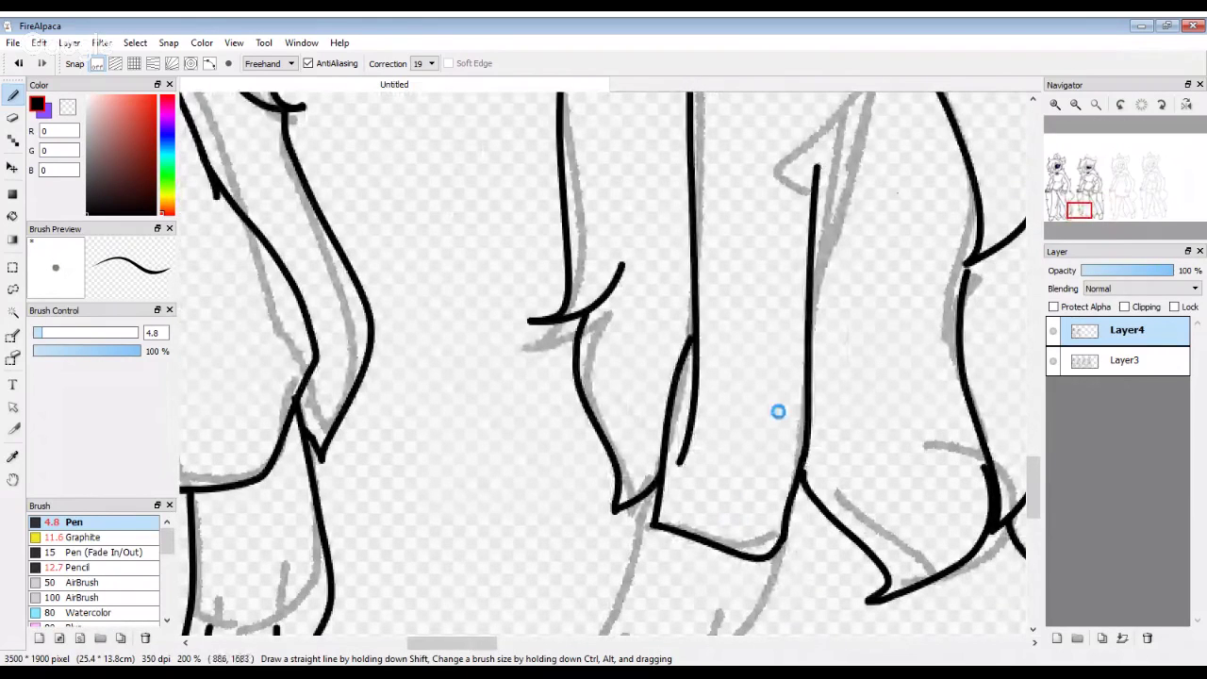
scroll(778, 412, down, 2)
scroll(778, 411, up, 2)
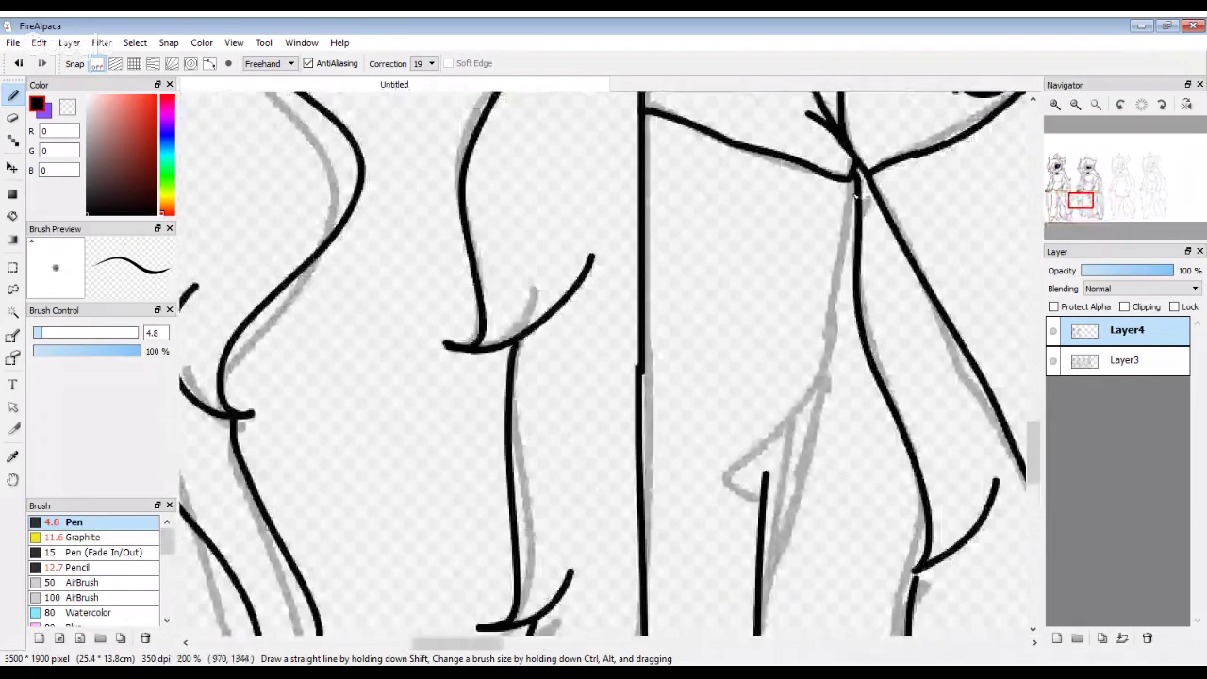
mouse_move(854, 172)
mouse_down()
mouse_move(833, 265)
mouse_move(808, 564)
mouse_move(788, 632)
mouse_up()
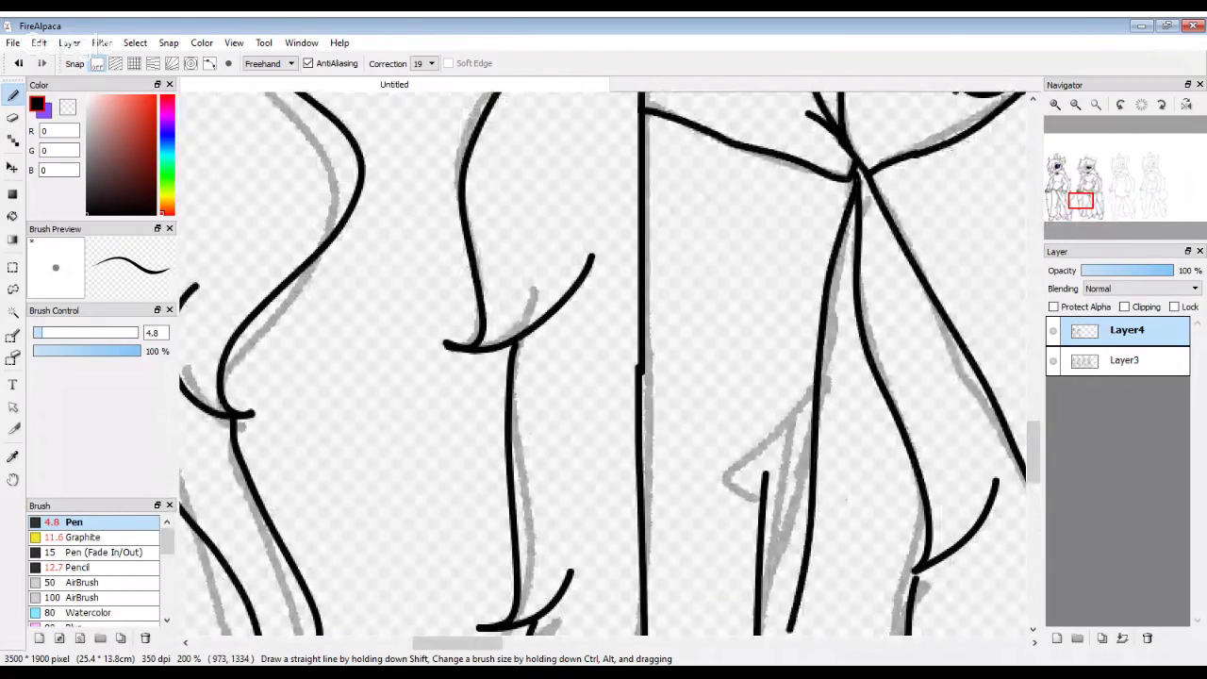
scroll(791, 408, down, 3)
scroll(792, 408, up, 3)
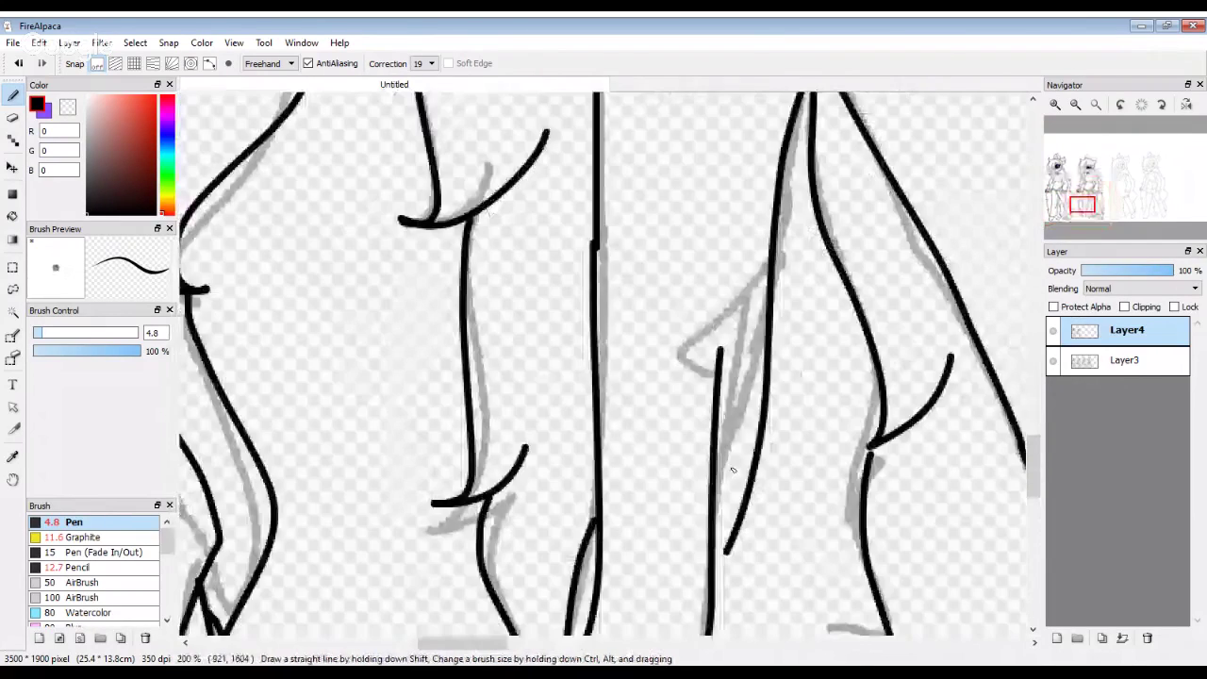
scroll(792, 408, down, 3)
scroll(792, 407, up, 3)
drag(768, 189, 698, 468)
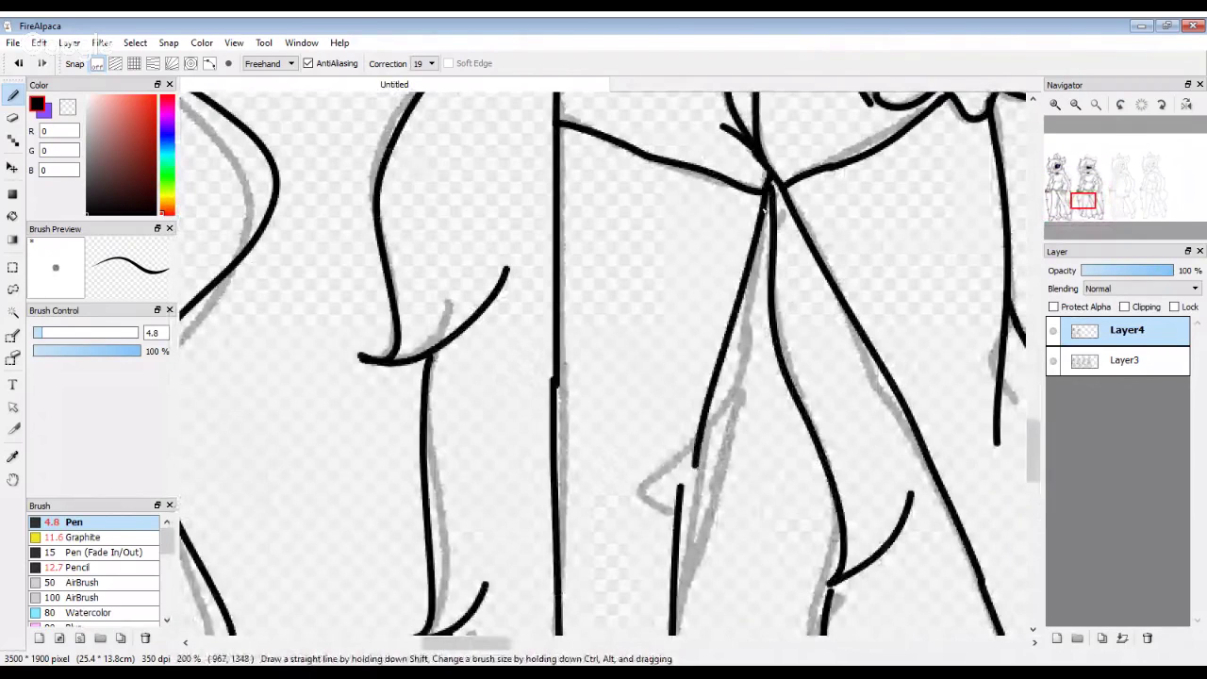
key(ctrl+z)
drag(769, 189, 676, 608)
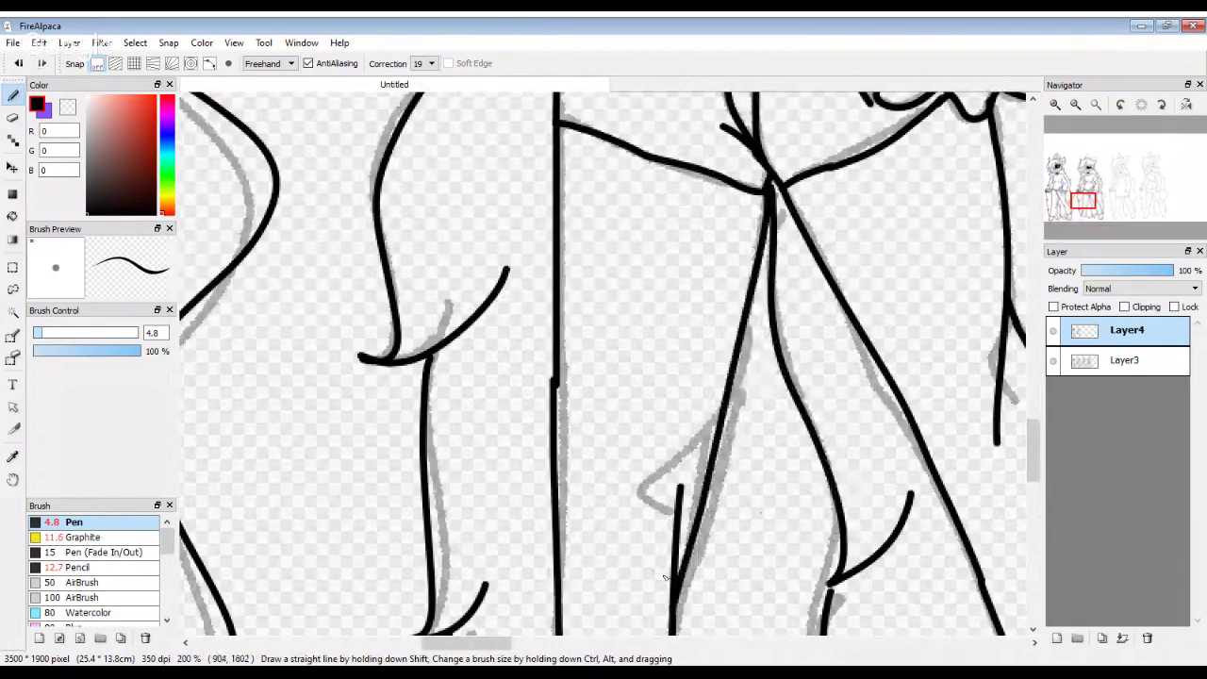
scroll(665, 579, down, 4)
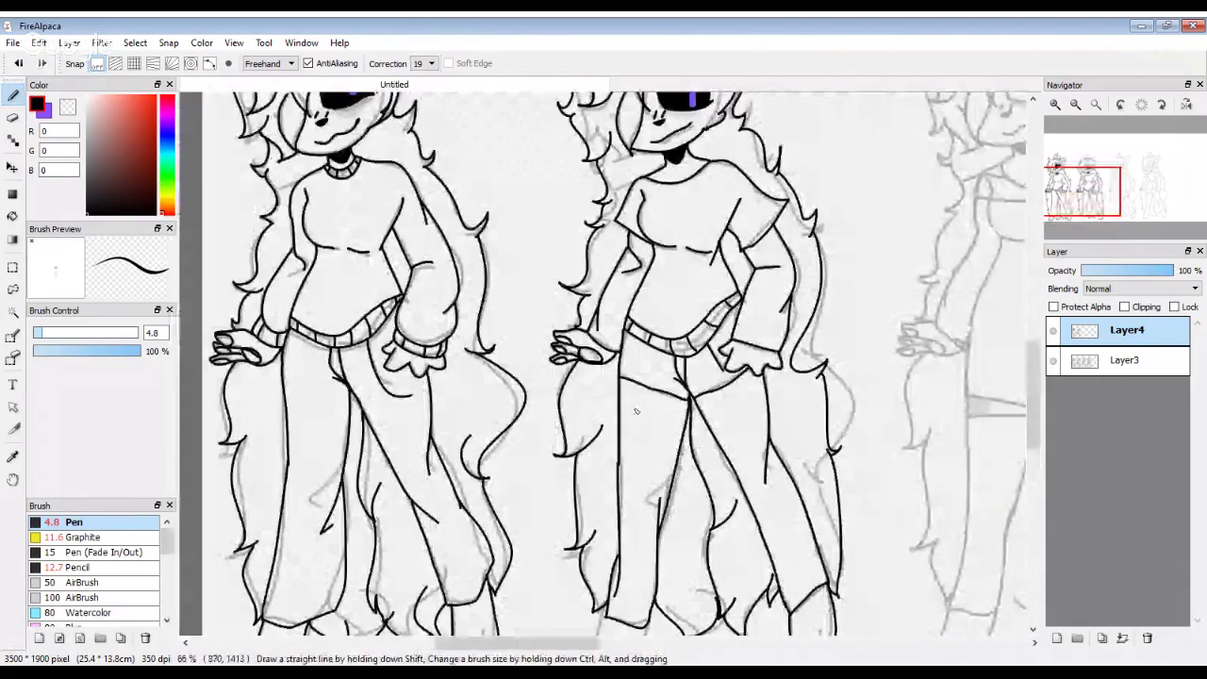
Step: Ink the outline of the foot below the new hem and add two short toe lines with the 4.8 Pen
scroll(636, 410, up, 2)
scroll(632, 472, up, 5)
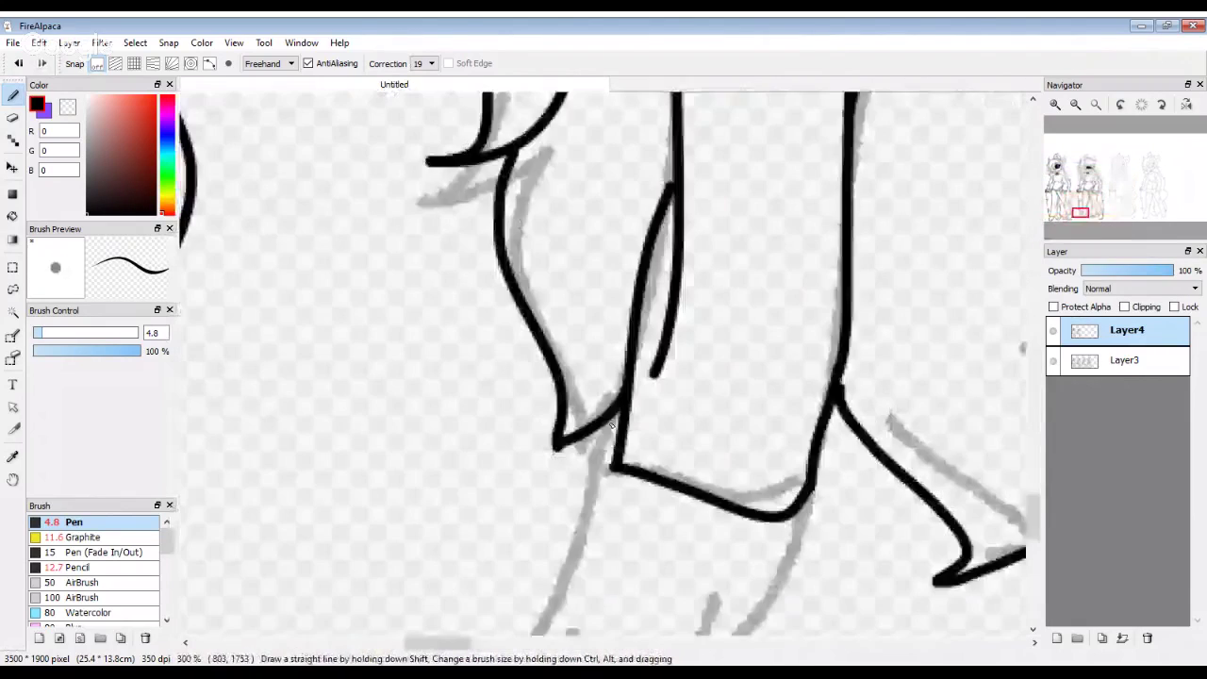
mouse_move(624, 96)
mouse_down()
mouse_move(448, 462)
mouse_move(567, 545)
mouse_move(692, 539)
mouse_move(801, 477)
mouse_move(969, 288)
mouse_move(977, 202)
mouse_up()
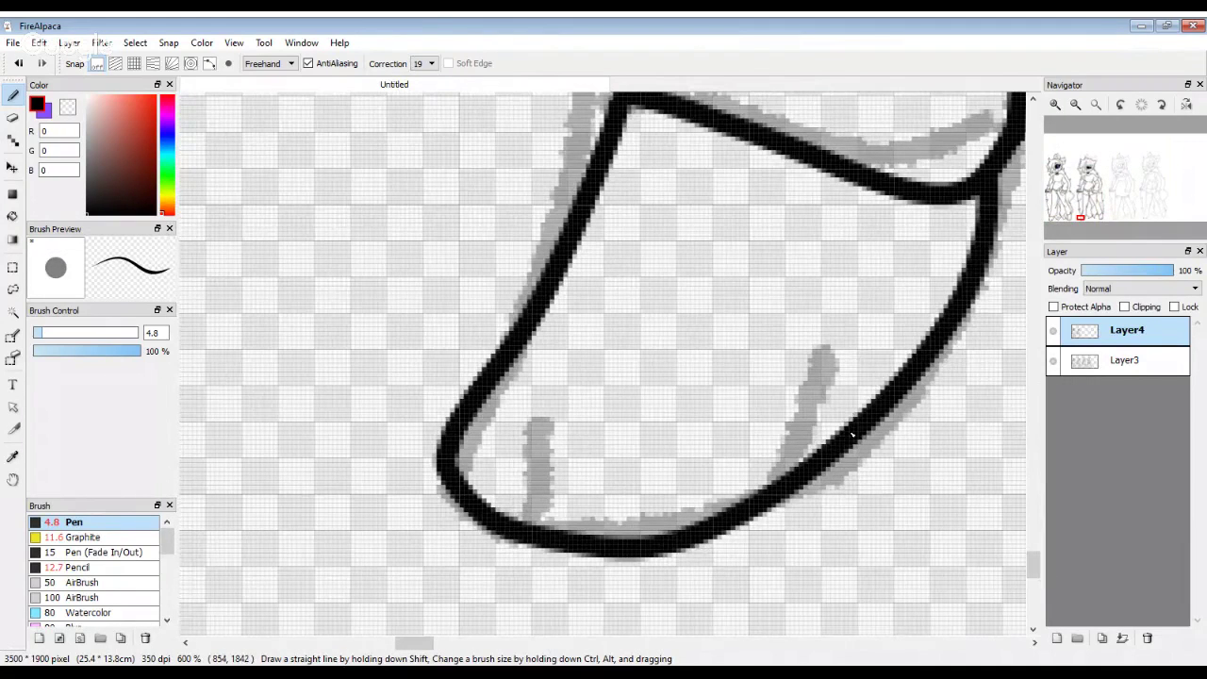
drag(783, 462, 771, 481)
drag(828, 371, 774, 472)
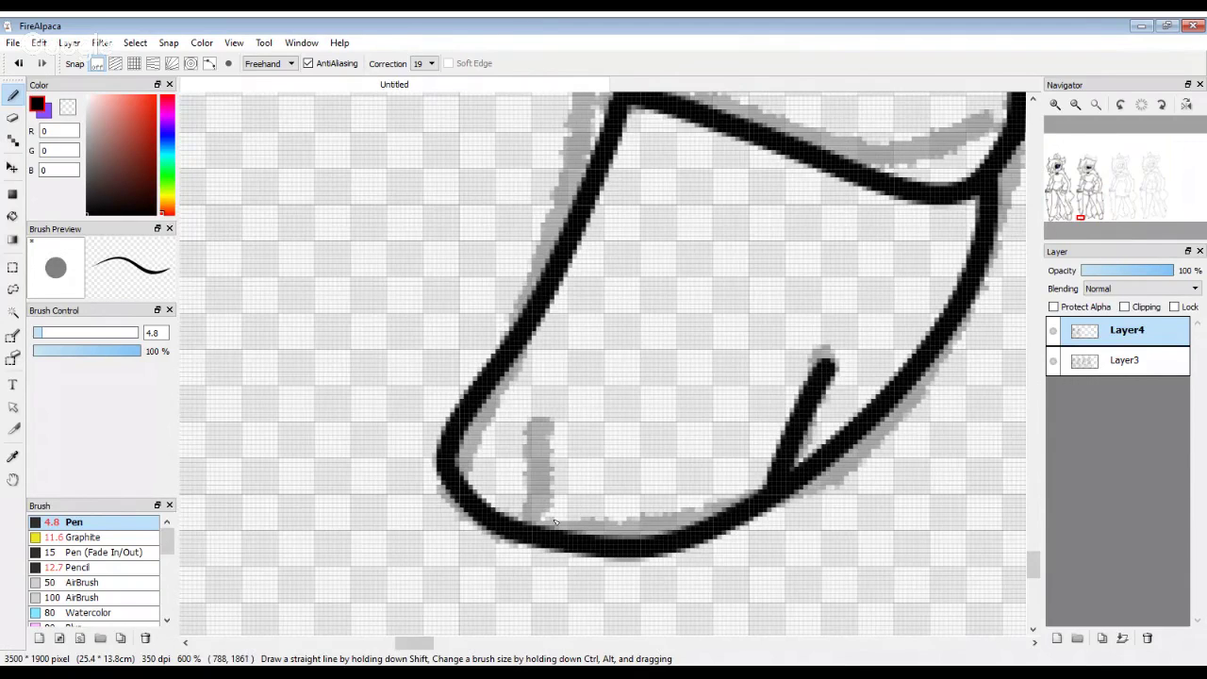
drag(540, 521, 603, 381)
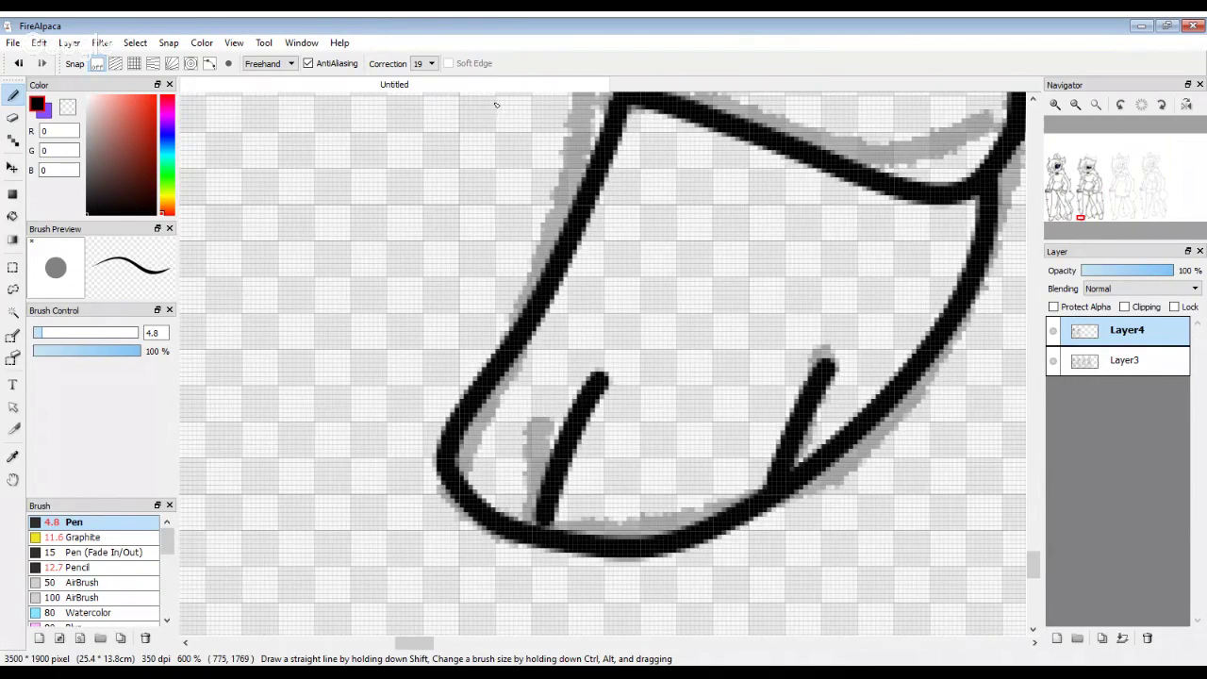
scroll(497, 115, down, 8)
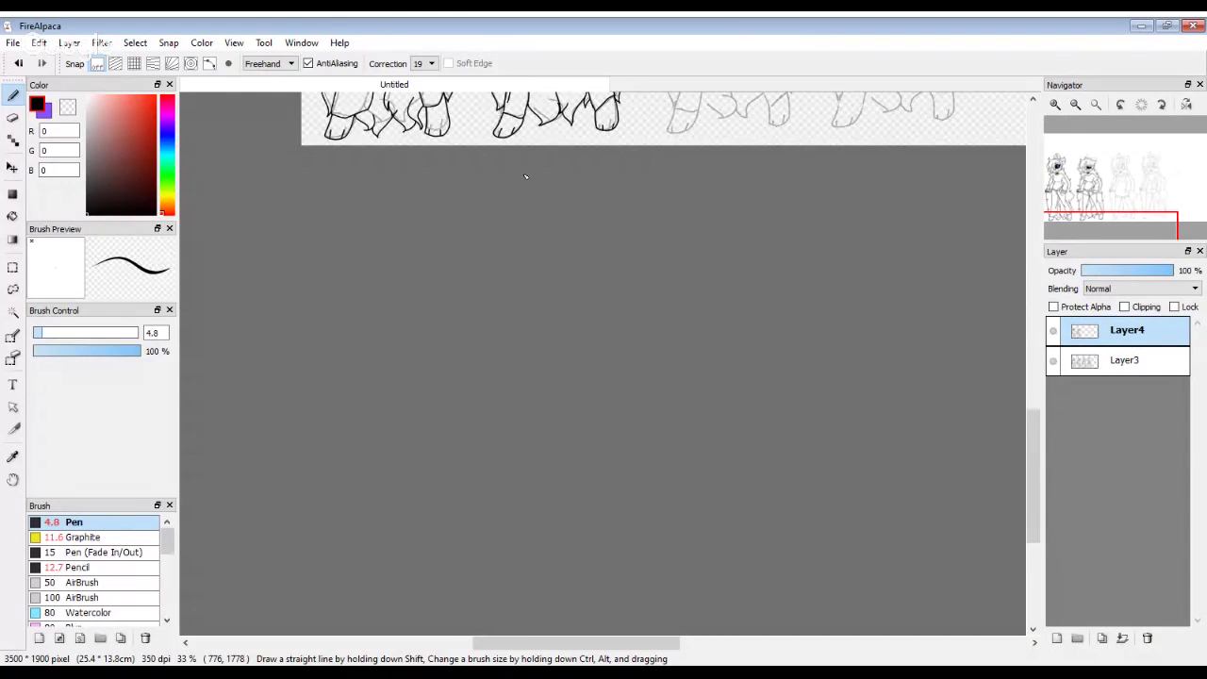
scroll(544, 220, down, 4)
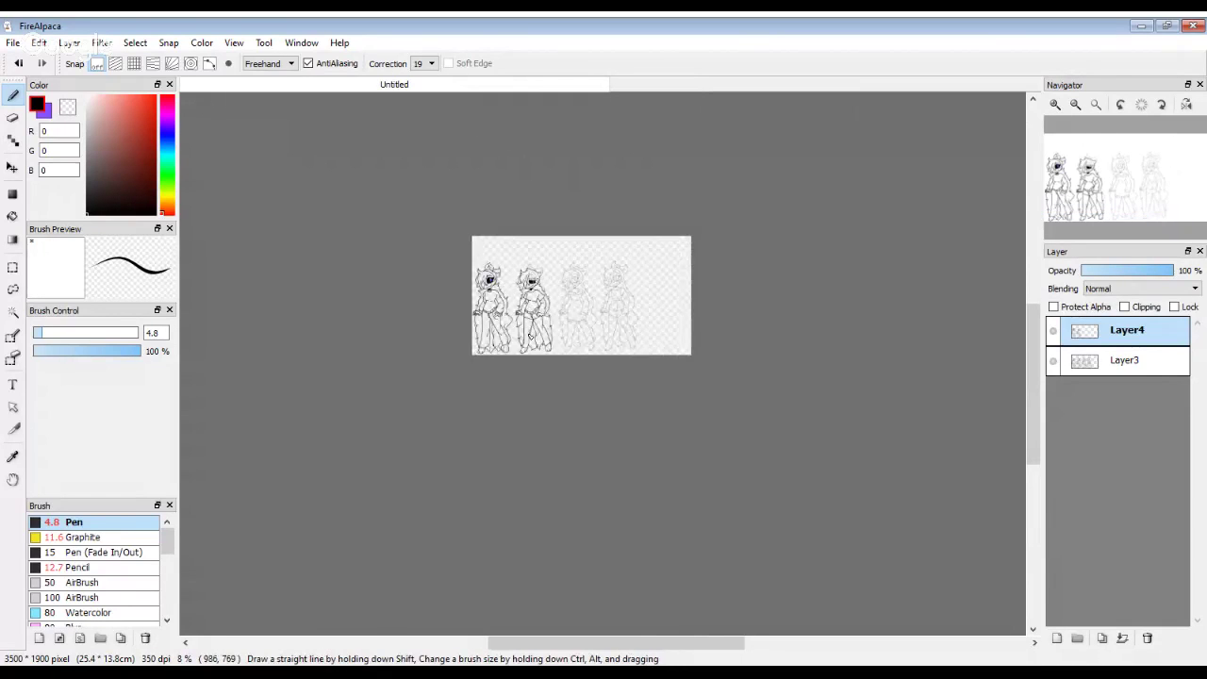
Step: Ink a short slanted eyebrow line above the second figure's half-closed eye
scroll(530, 335, up, 3)
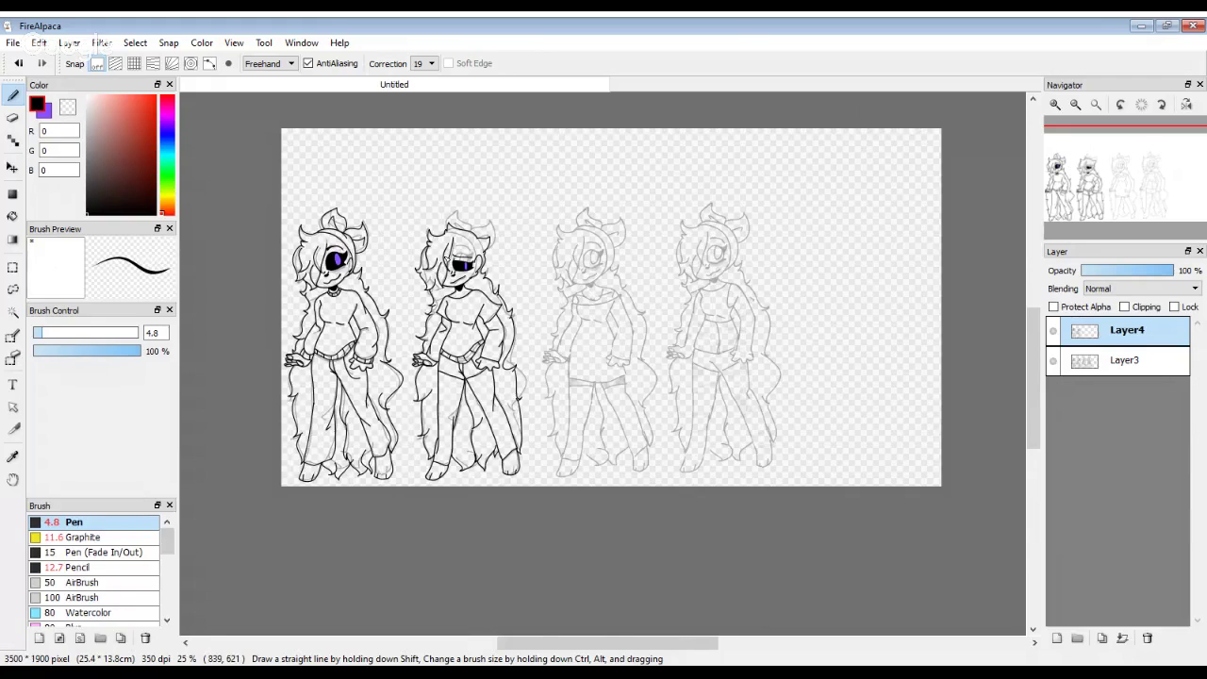
scroll(448, 257, up, 2)
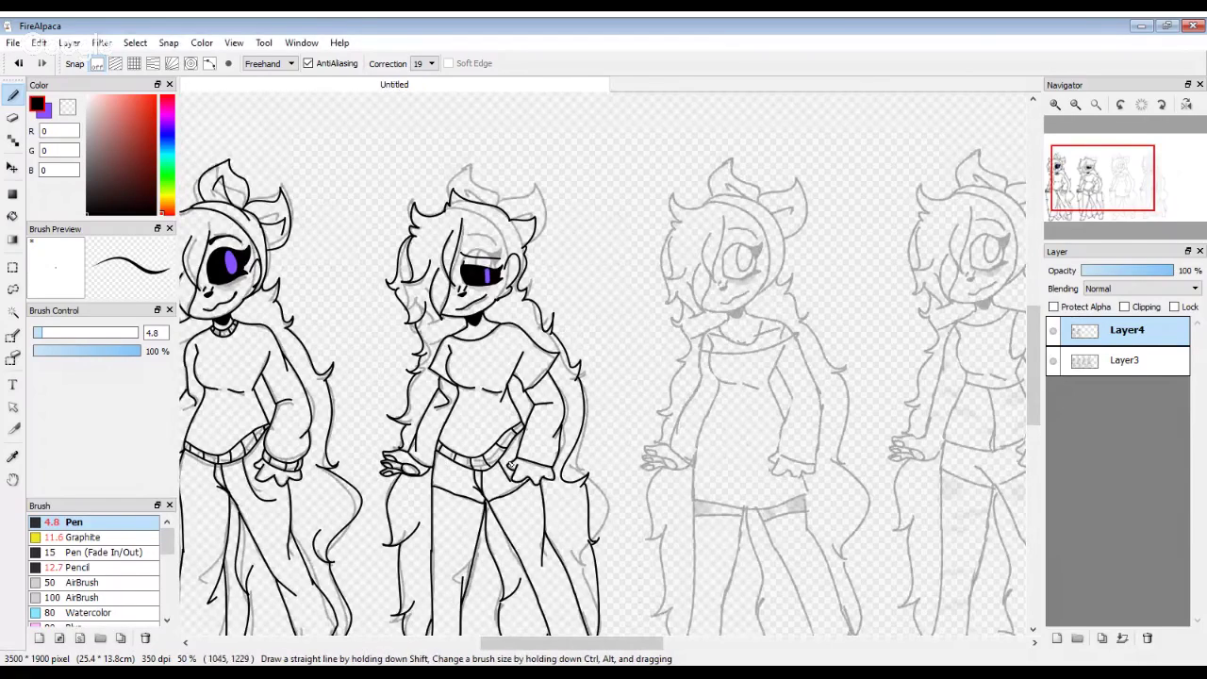
scroll(483, 455, down, 2)
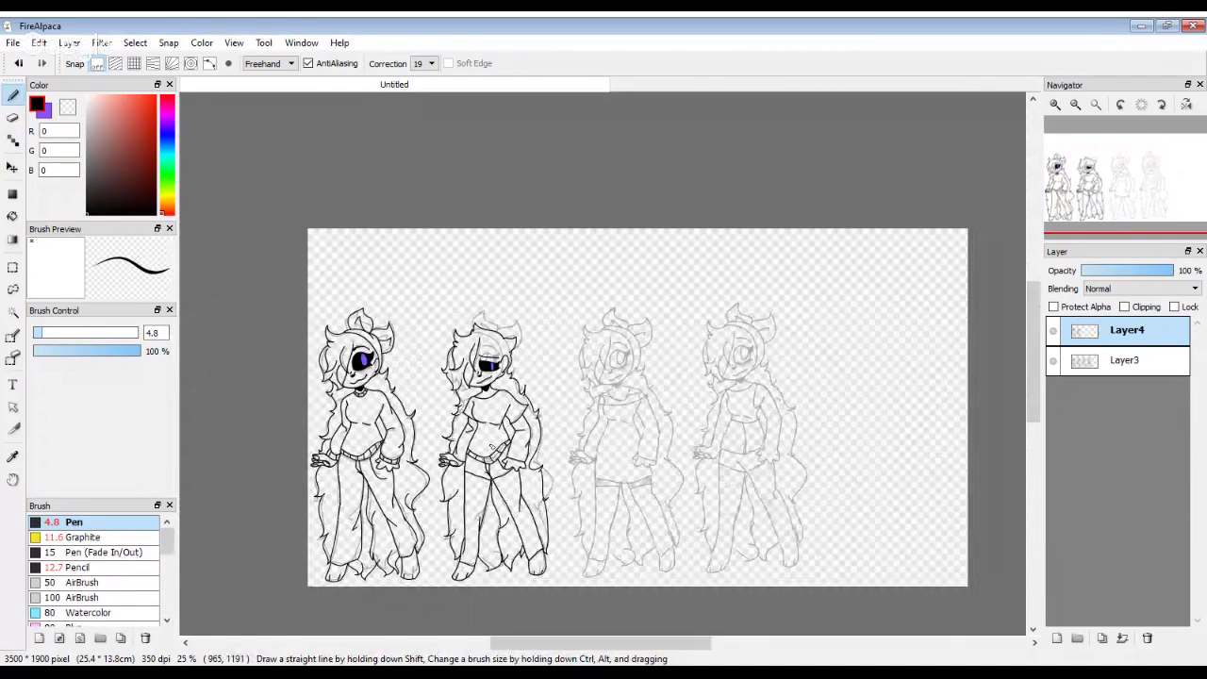
scroll(426, 350, up, 2)
scroll(543, 356, up, 5)
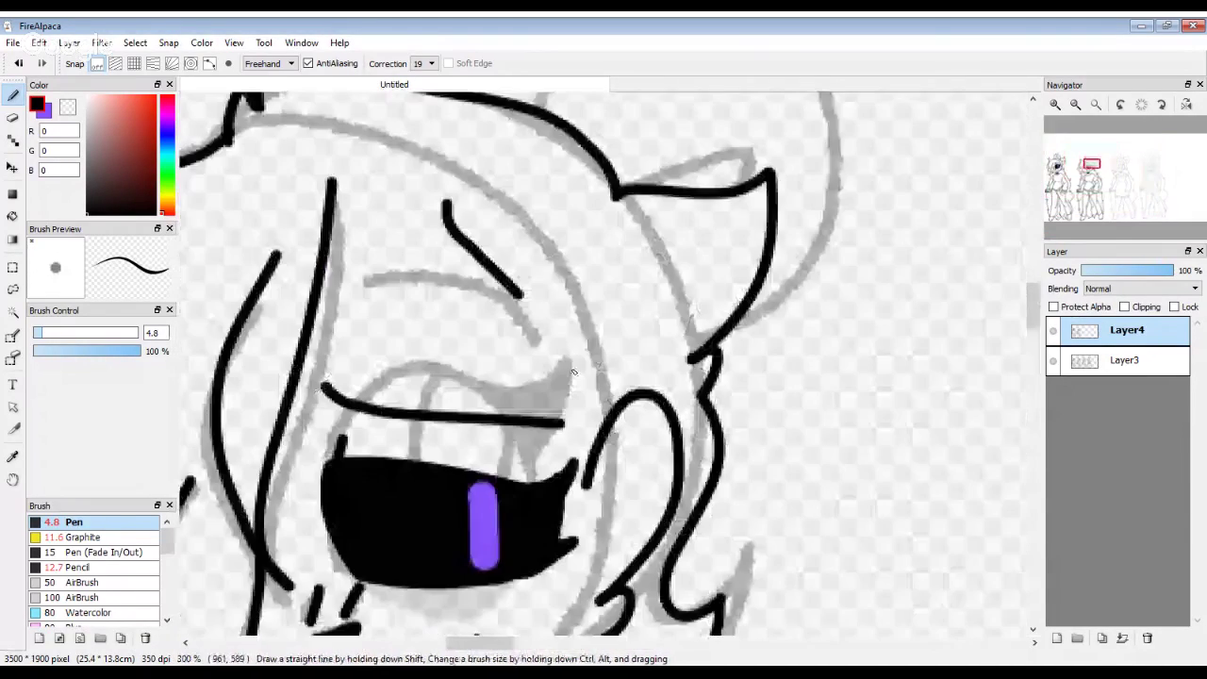
scroll(573, 373, down, 5)
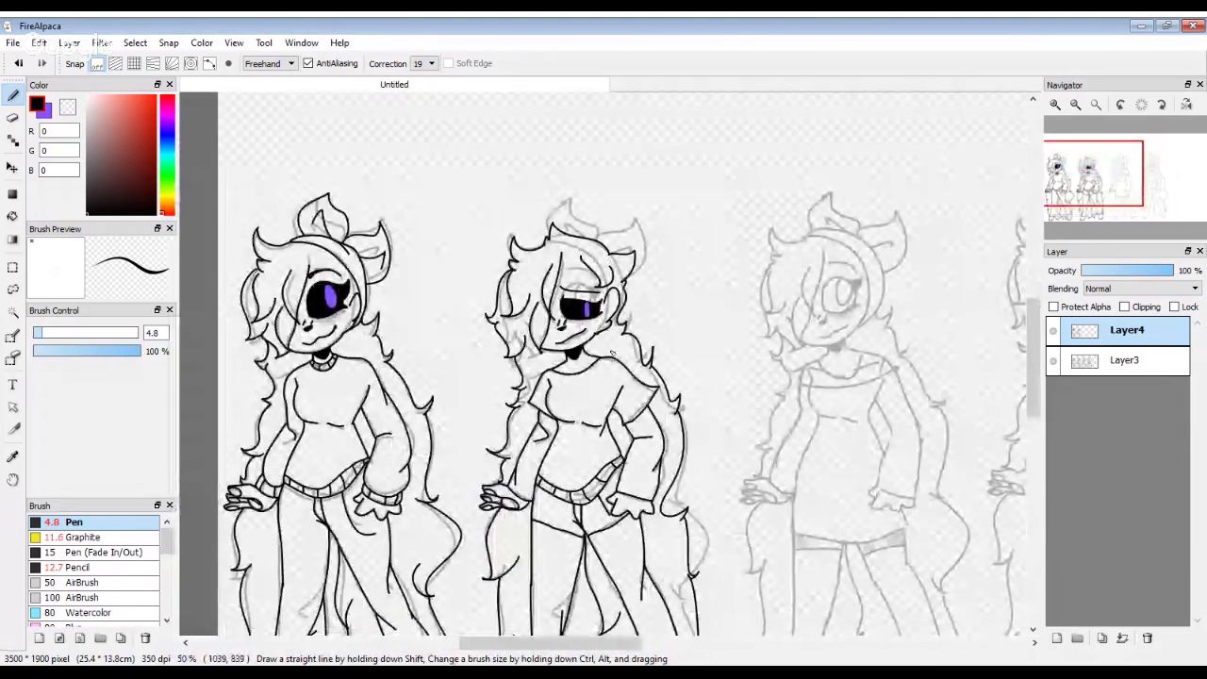
scroll(613, 355, down, 2)
Step: Toggle the grey sketch layer Layer3 to compare it with the line art, leaving it hidden
click(1054, 361)
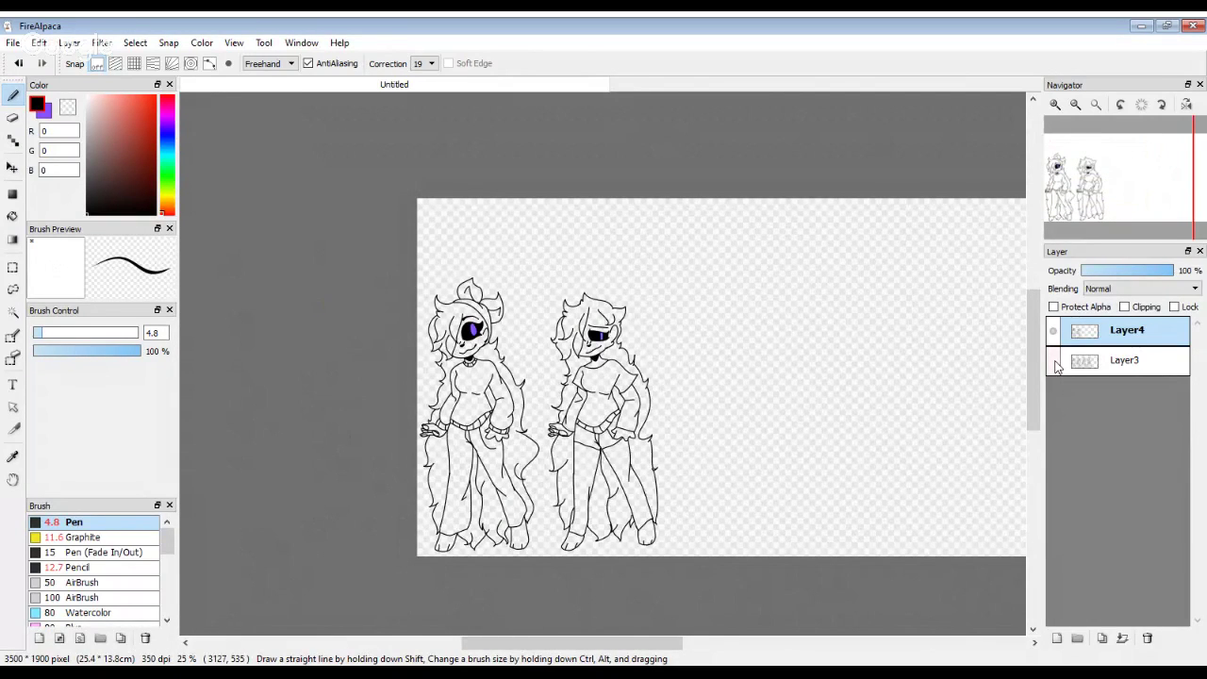
click(1054, 360)
click(1054, 361)
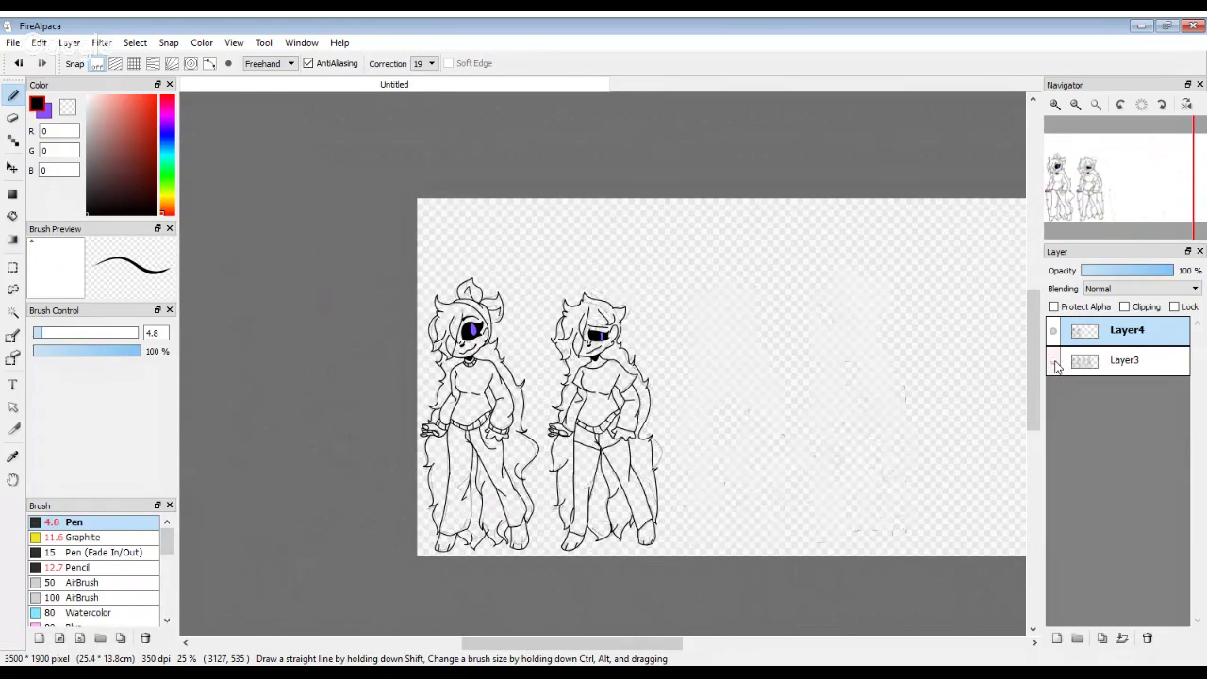
click(1053, 360)
click(1053, 360)
Step: Duplicate the inked Layer4 and move the copied pair of figures beside the originals as the third and fourth figures
key(ctrl+shift+n)
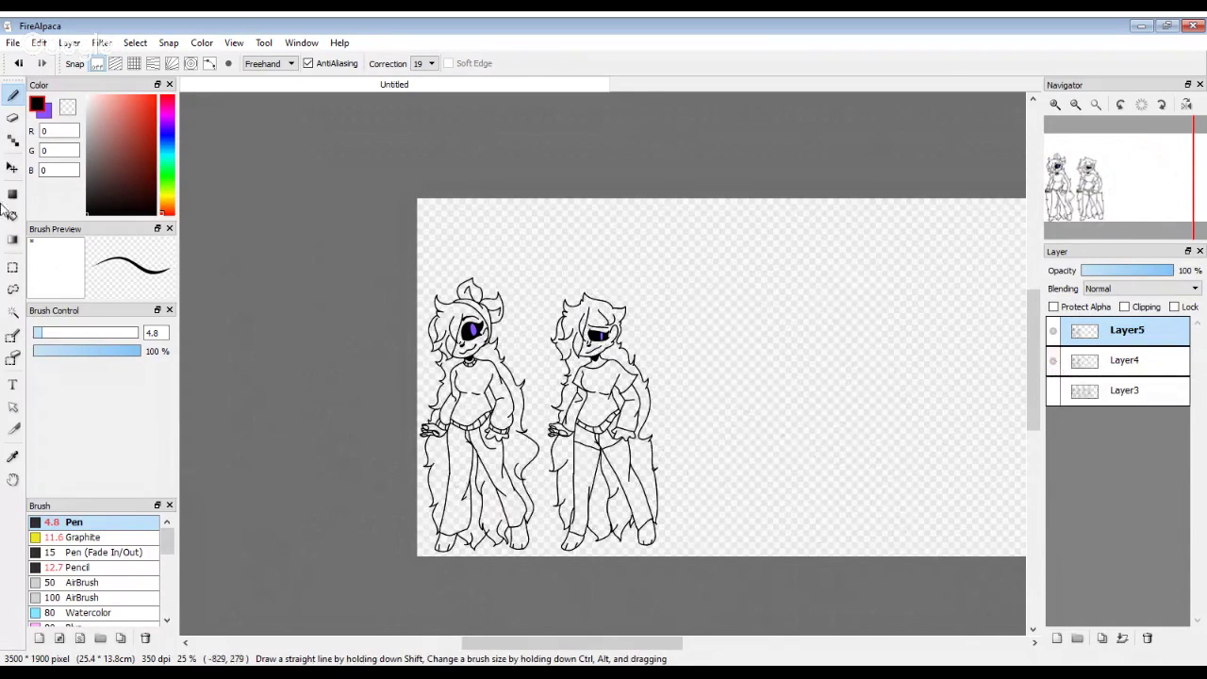
click(12, 169)
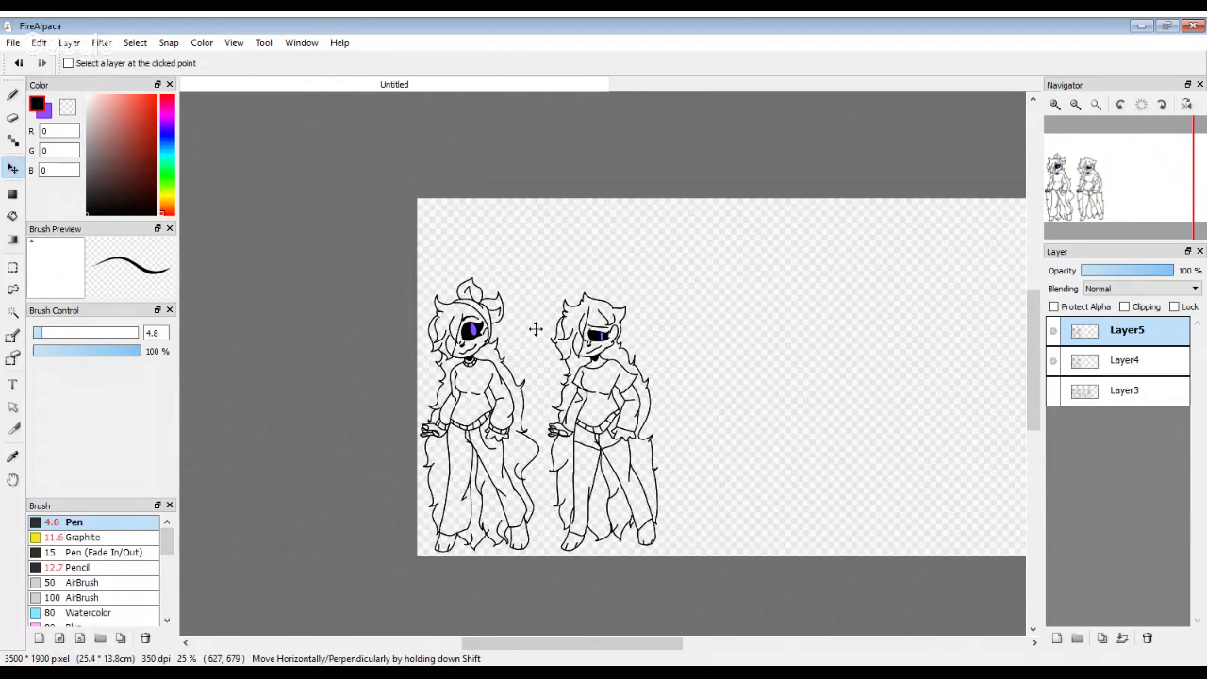
key(ctrl+v)
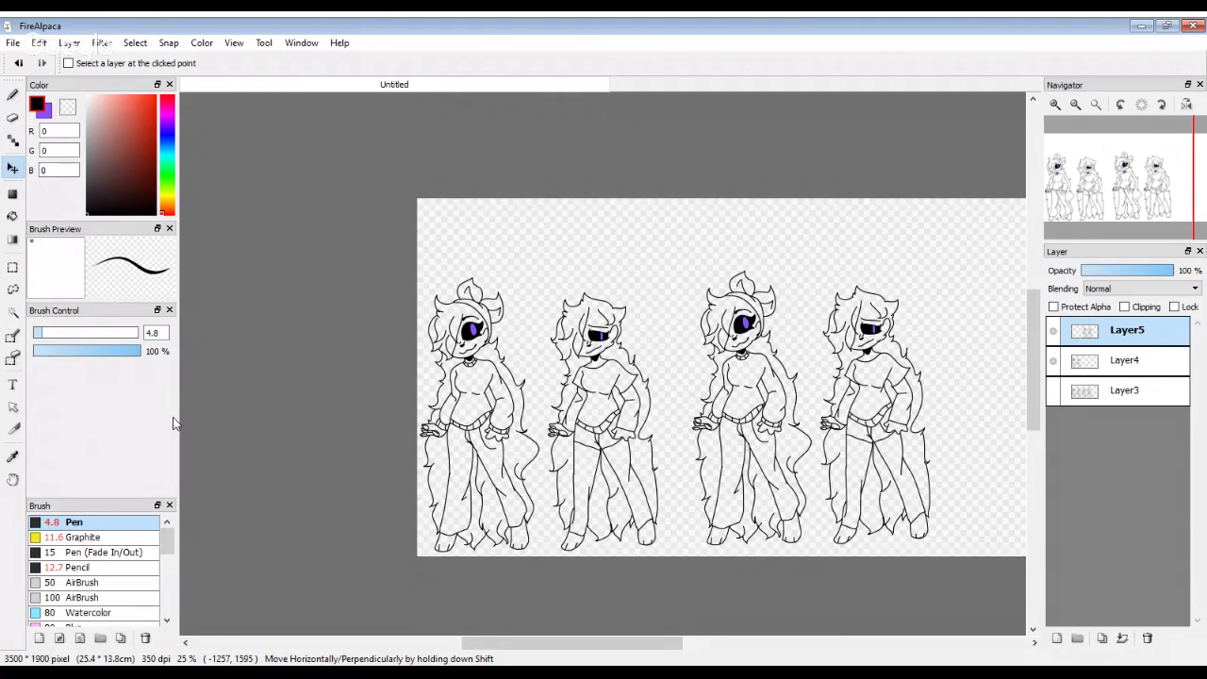
scroll(566, 358, down, 3)
scroll(555, 352, up, 1)
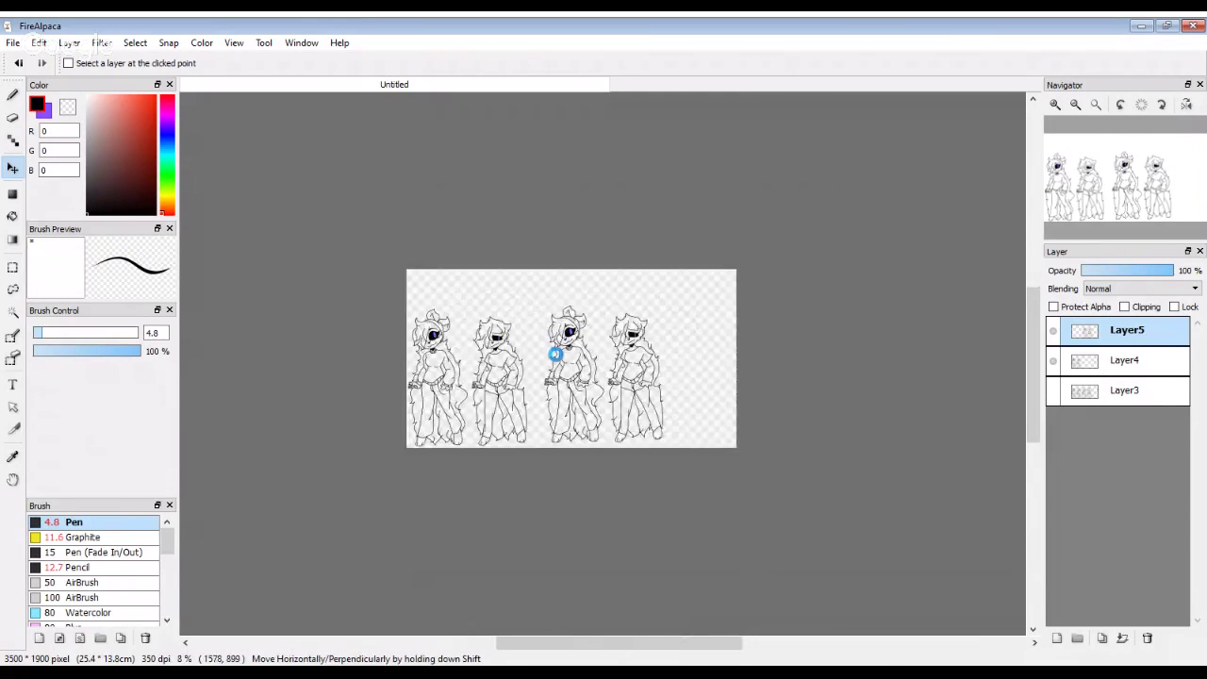
scroll(555, 353, up, 4)
scroll(570, 345, down, 1)
scroll(570, 345, down, 1)
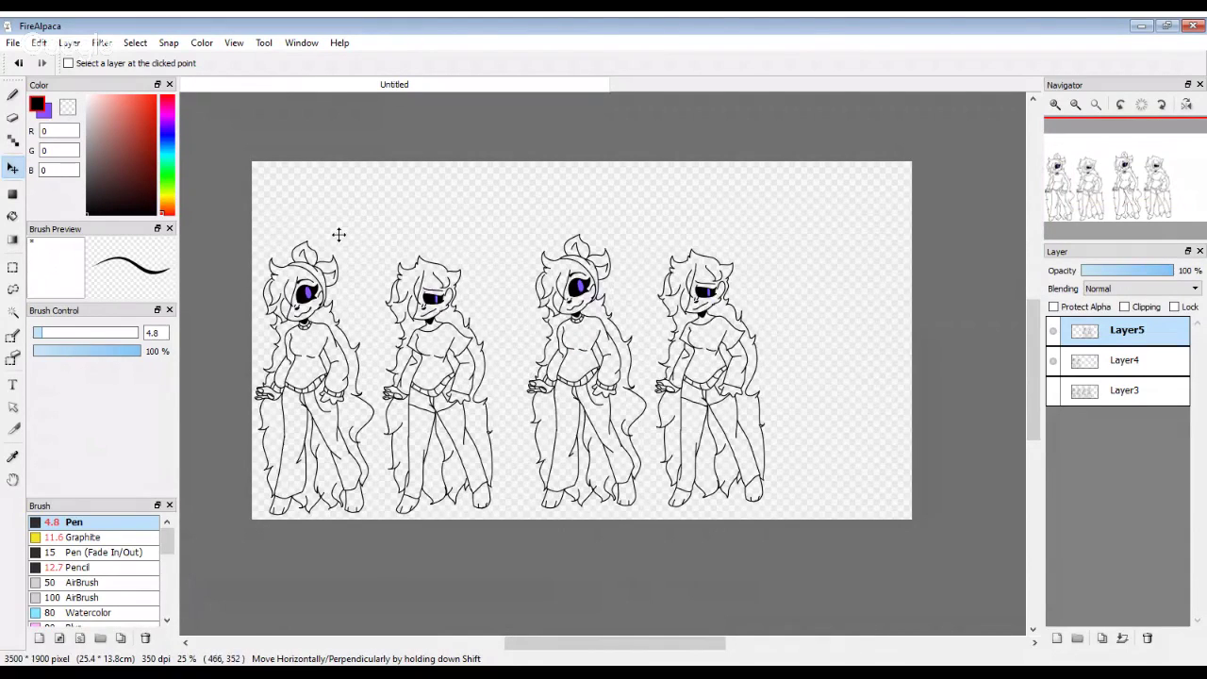
Step: Switch to the Eraser at size 5.8 and show the grey sketch layer Layer3 again beneath the copied figures
click(12, 117)
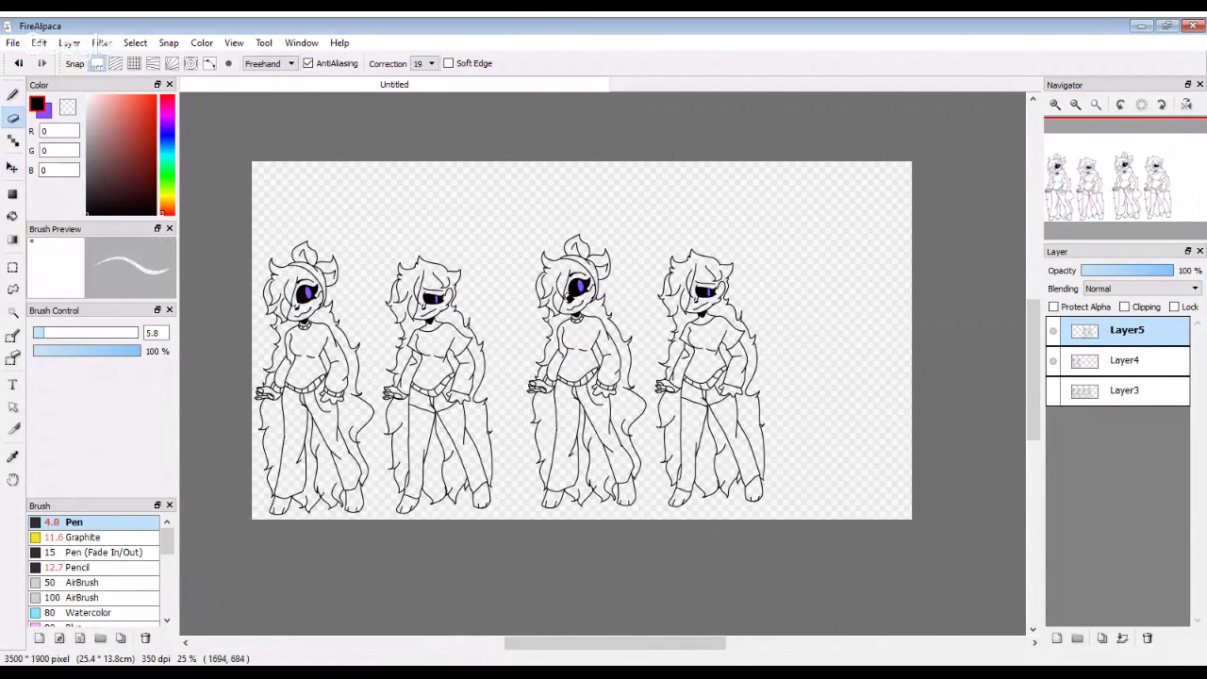
scroll(572, 291, up, 3)
scroll(743, 371, down, 5)
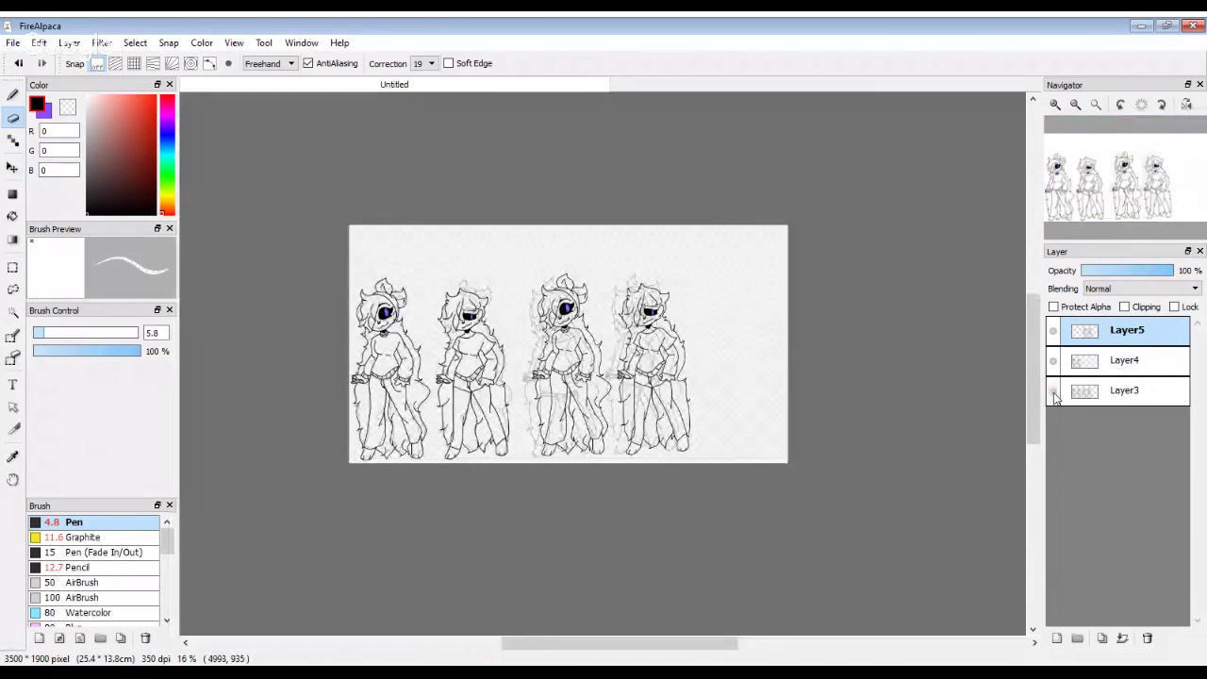
Step: Move the copied figures on Layer5 slightly so they line up with the grey sketches of the third and fourth figures
scroll(742, 372, up, 2)
scroll(616, 352, up, 1)
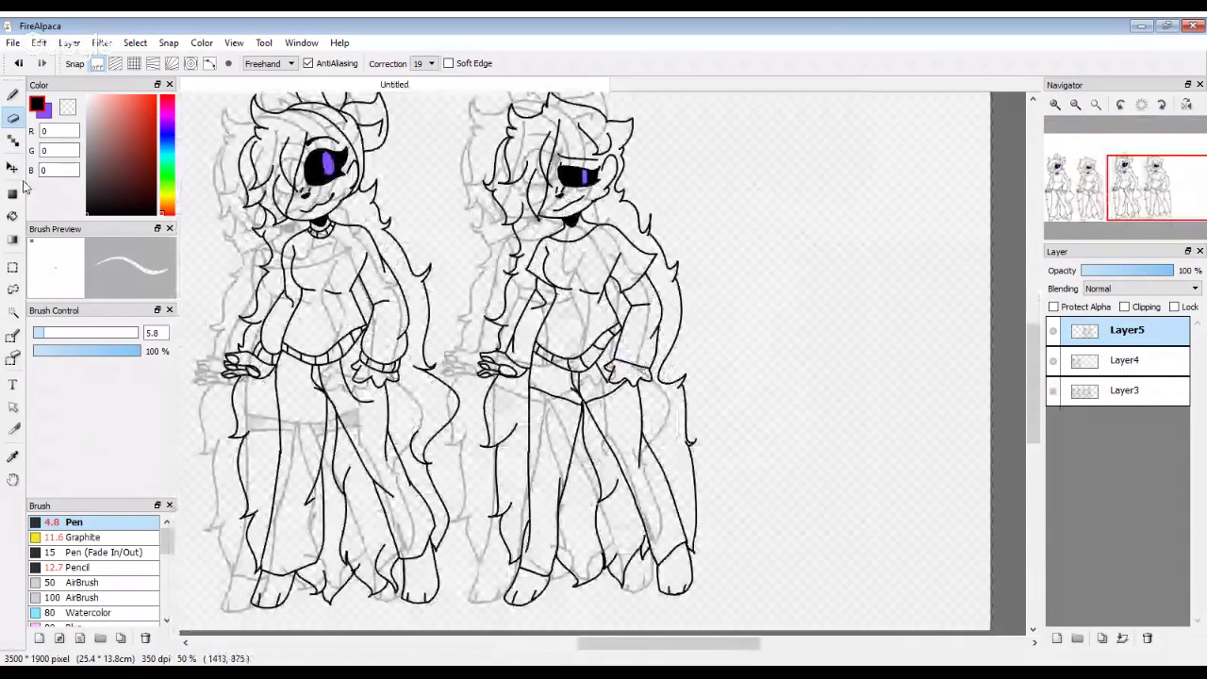
click(13, 167)
scroll(396, 368, down, 2)
drag(405, 375, 386, 370)
scroll(387, 370, down, 2)
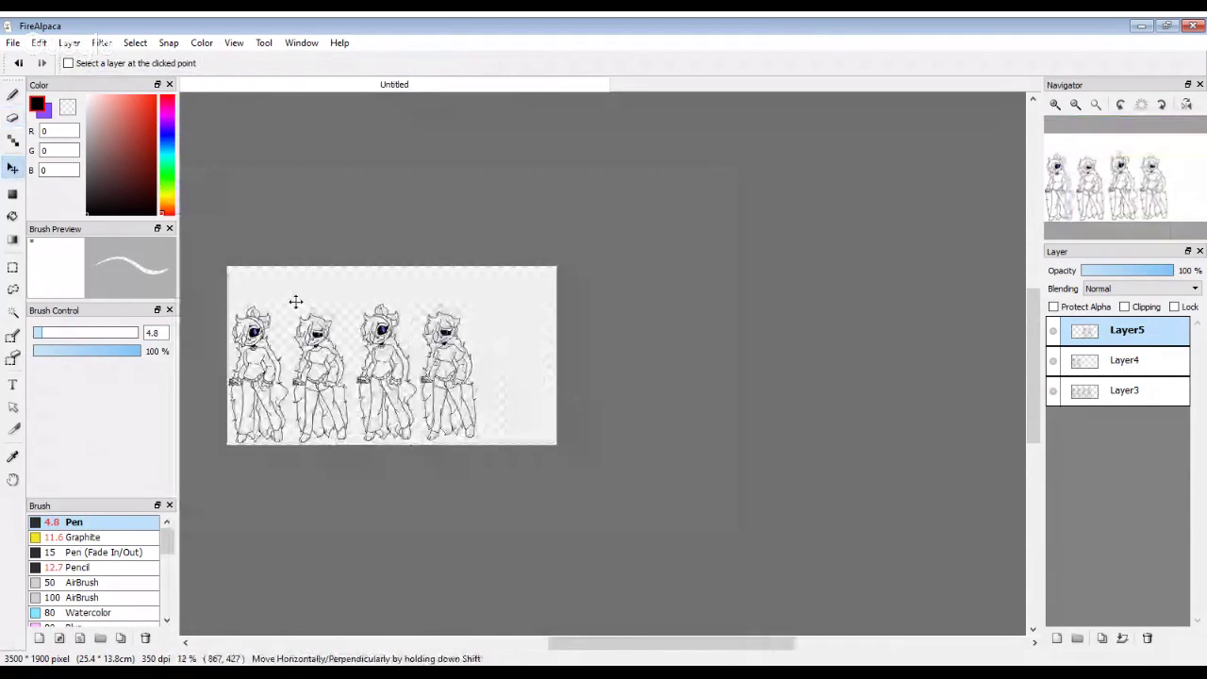
Step: Erase the segmented collar from the third figure's neck on Layer5 with the Eraser enlarged to size 20
scroll(295, 301, up, 3)
scroll(386, 382, up, 5)
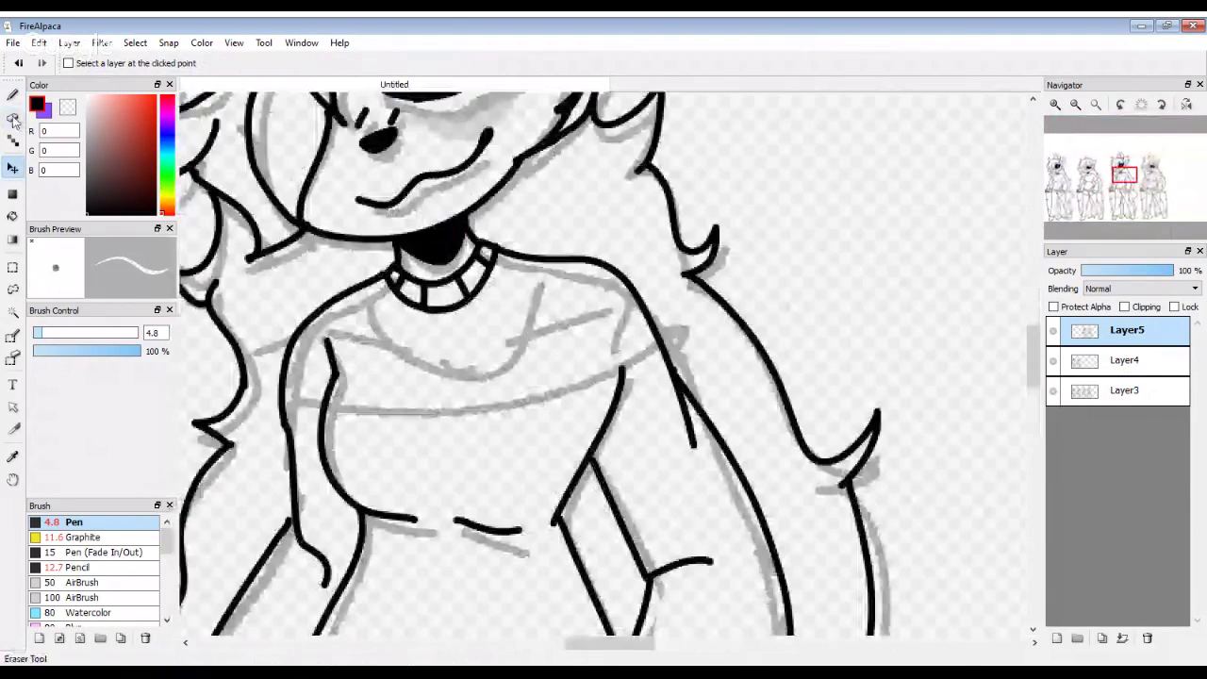
key(e)
scroll(330, 321, up, 2)
mouse_move(328, 320)
mouse_down()
mouse_move(373, 243)
mouse_move(294, 283)
mouse_move(363, 276)
mouse_move(333, 298)
mouse_move(296, 294)
mouse_move(362, 299)
mouse_move(277, 283)
mouse_up()
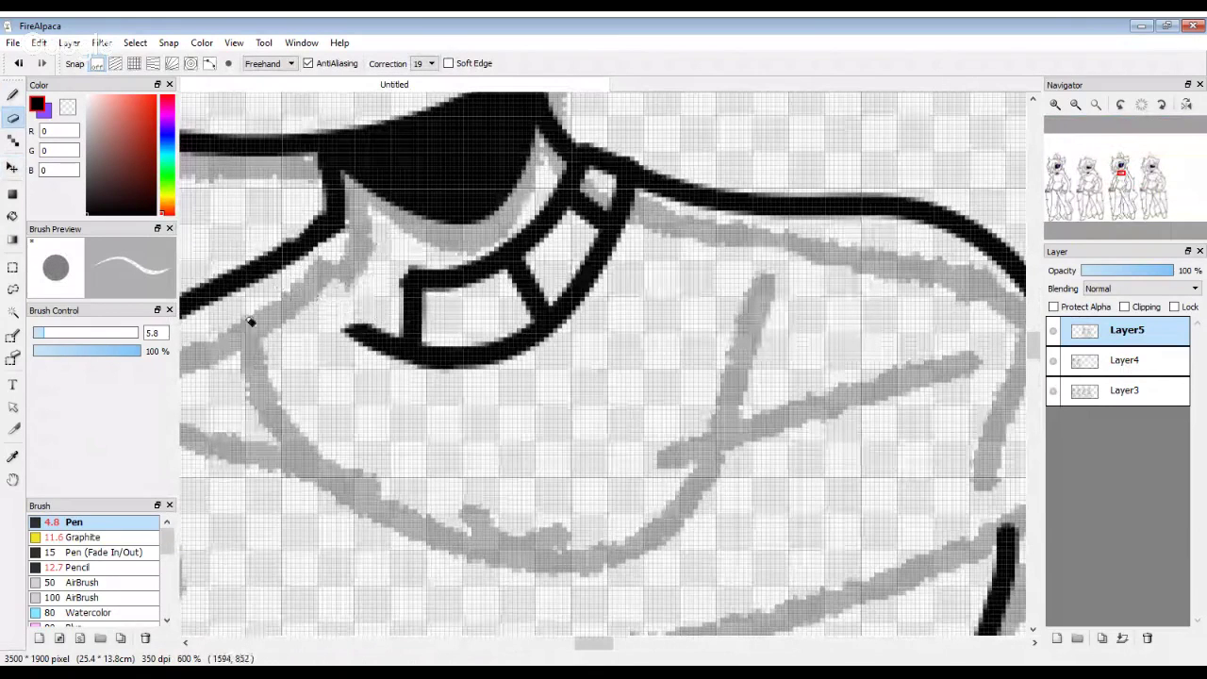
click(76, 336)
mouse_move(344, 332)
mouse_down()
mouse_move(462, 358)
mouse_move(614, 297)
mouse_move(598, 210)
mouse_move(469, 300)
mouse_move(391, 318)
mouse_up()
scroll(391, 318, down, 2)
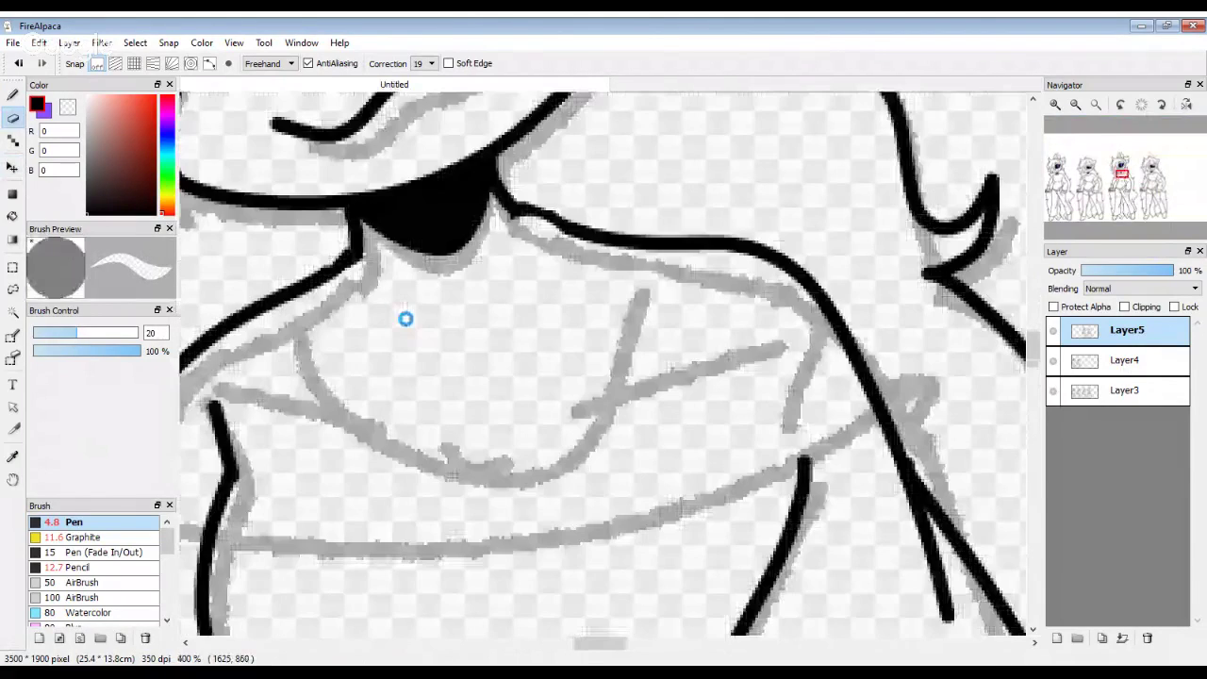
scroll(406, 319, down, 2)
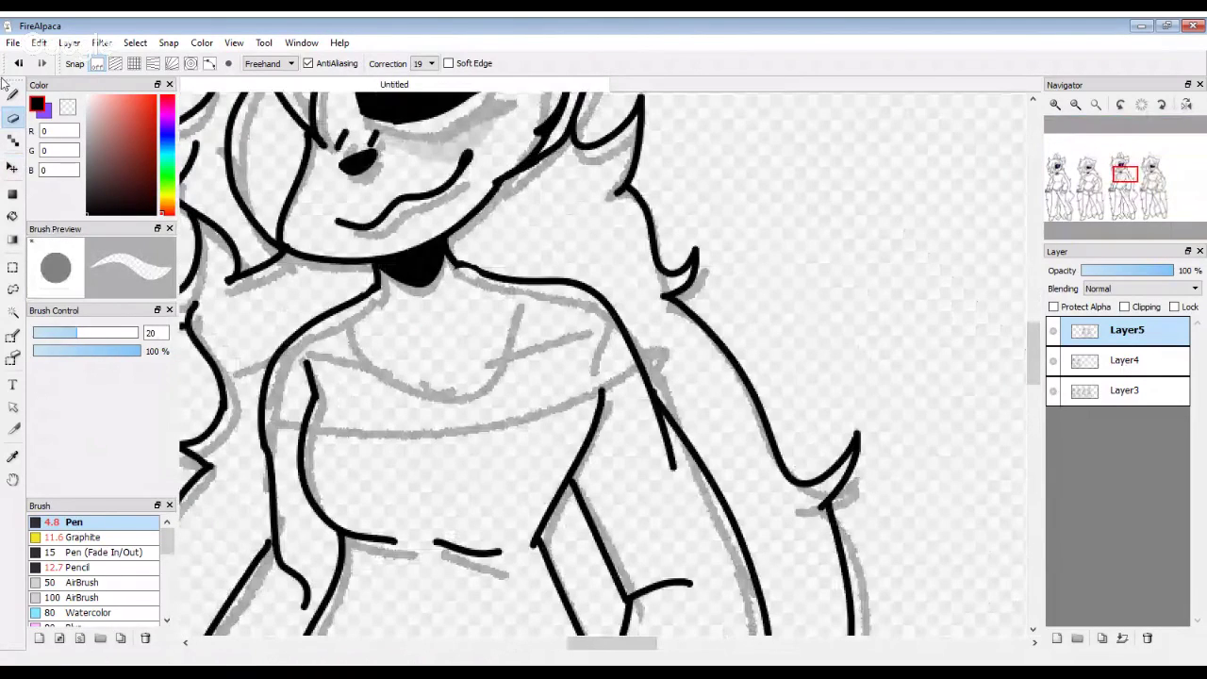
Step: Ink and fill in the neck-to-shoulder contour of the third figure where the collar was removed, with the 4.8 Pen
click(12, 95)
scroll(431, 362, up, 3)
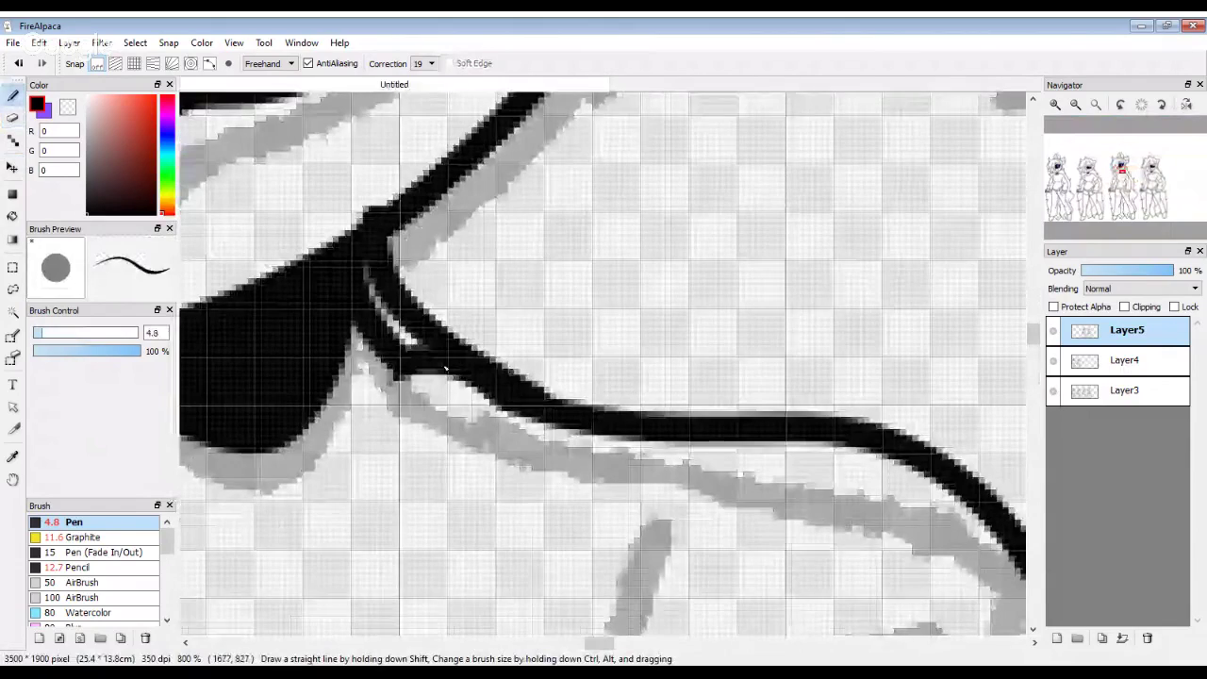
scroll(431, 361, down, 2)
scroll(431, 363, up, 3)
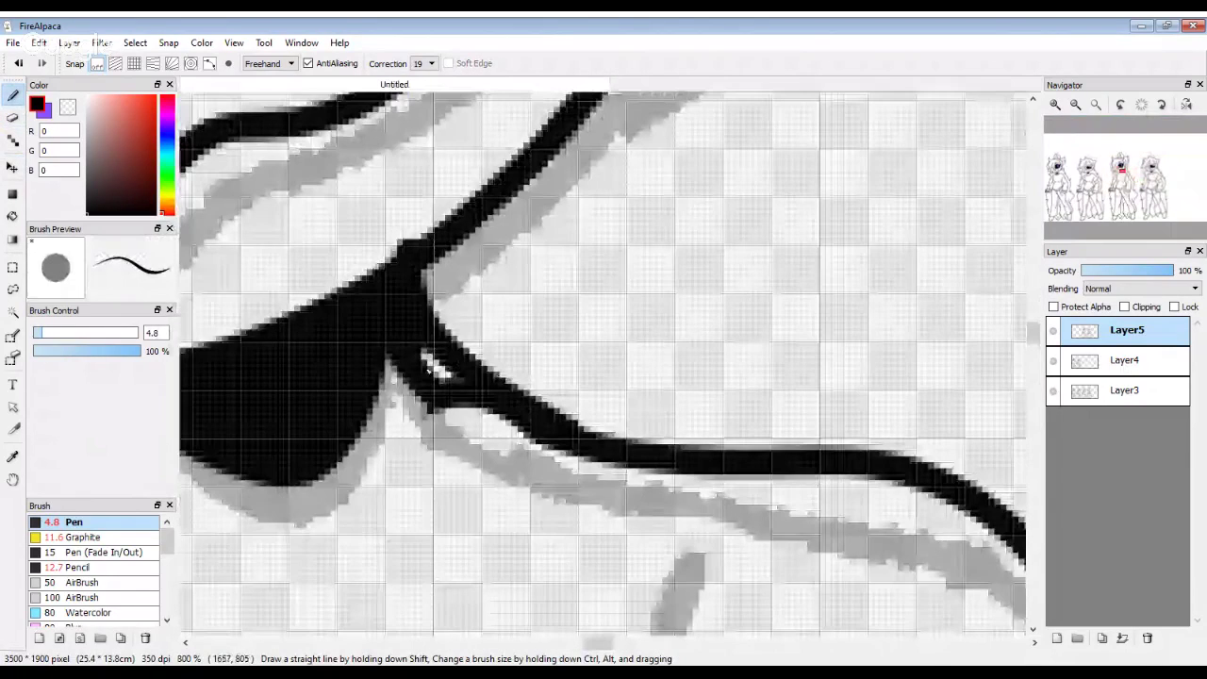
scroll(431, 368, down, 2)
scroll(468, 347, down, 2)
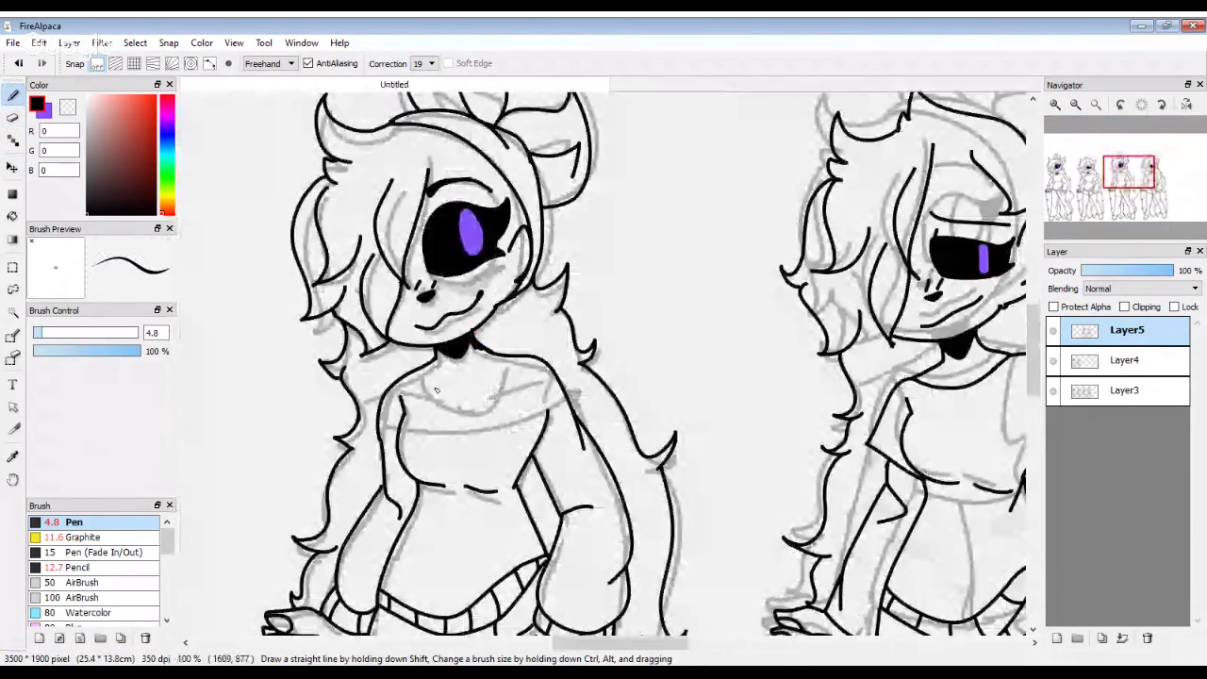
Step: Ink the off-shoulder neckline as a curved line across the third figure's chest from arm to arm
scroll(453, 358, up, 2)
mouse_move(276, 490)
mouse_down()
mouse_move(768, 436)
mouse_move(842, 400)
mouse_up()
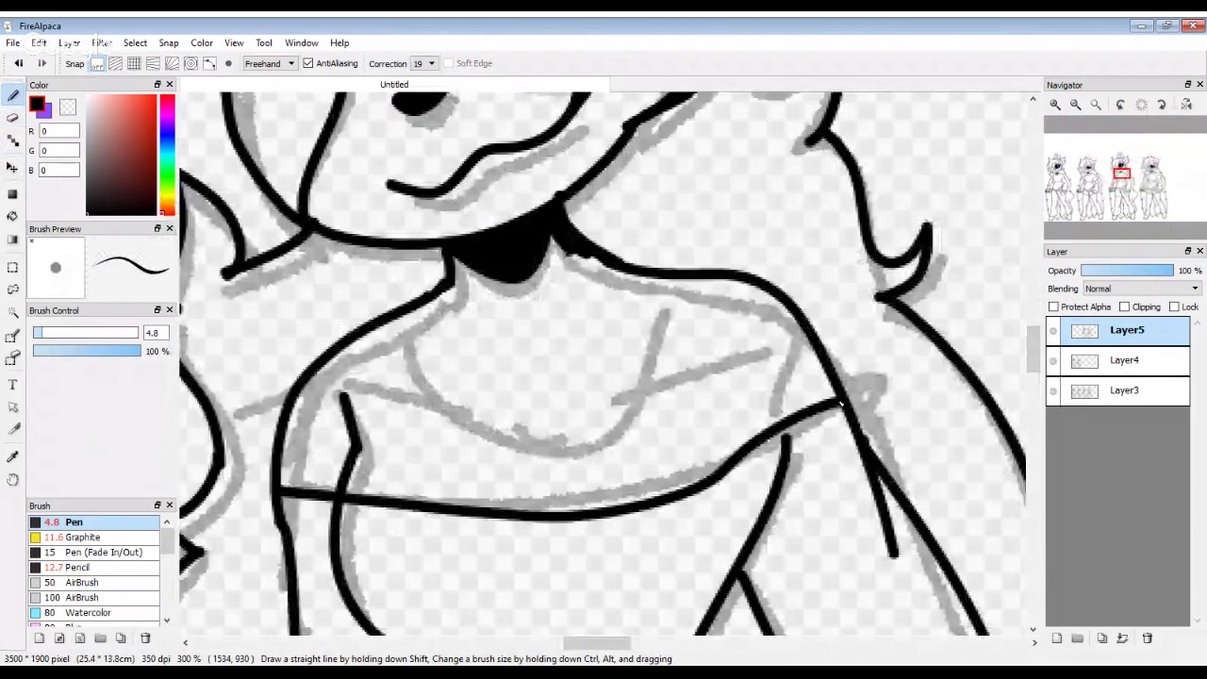
scroll(843, 401, down, 2)
Step: Ink a U-shaped scoop below the third figure's neck and a short line from the shoulder down to the off-shoulder neckline
scroll(722, 423, up, 3)
mouse_move(742, 203)
mouse_down()
mouse_move(732, 350)
mouse_move(657, 509)
mouse_move(485, 561)
mouse_move(262, 331)
mouse_move(240, 263)
mouse_up()
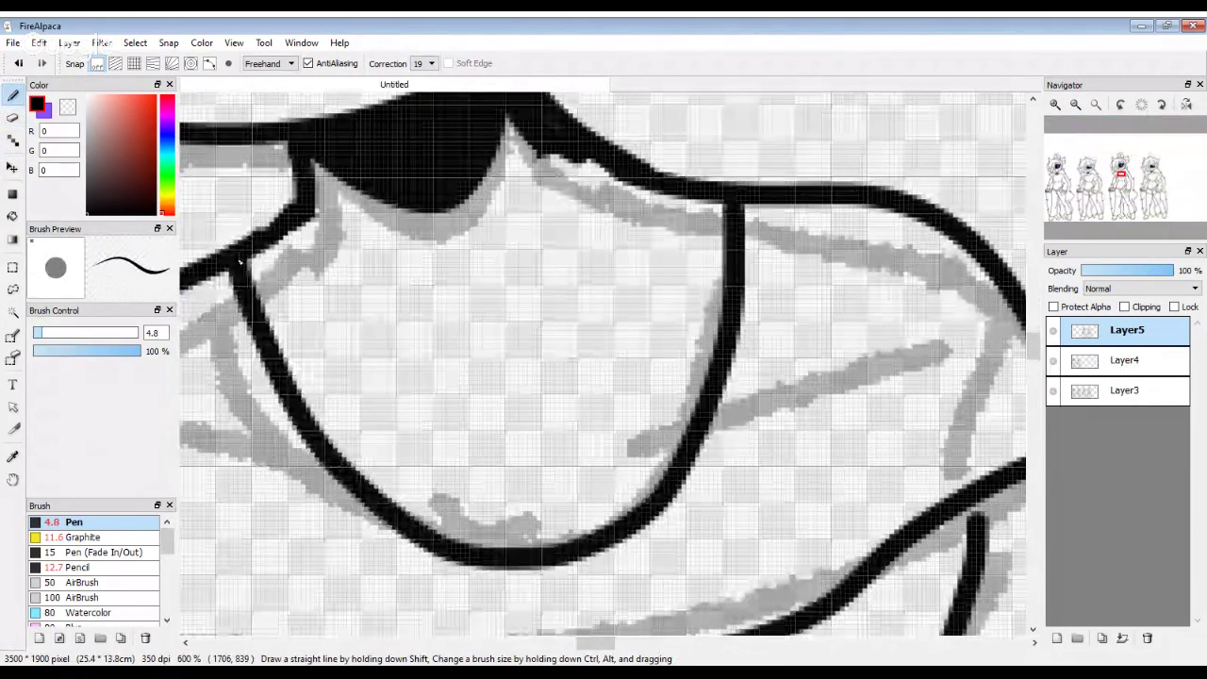
scroll(239, 262, down, 1)
mouse_move(851, 255)
mouse_down()
mouse_move(836, 283)
mouse_move(830, 394)
mouse_up()
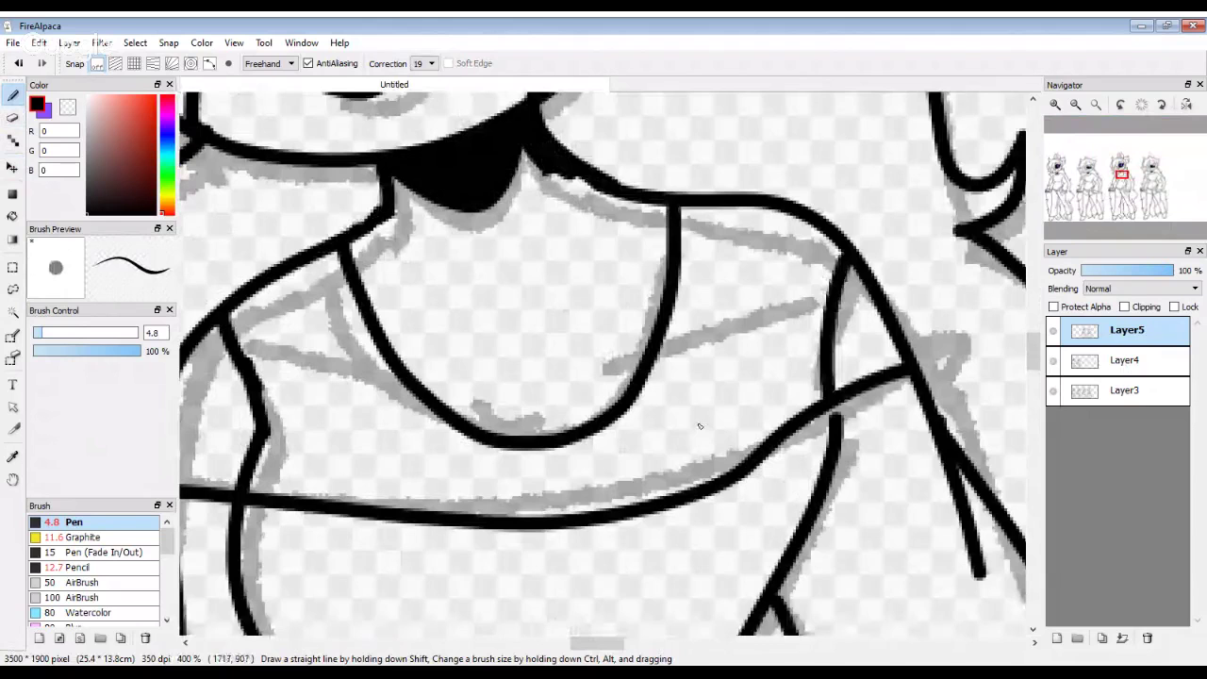
scroll(699, 426, down, 3)
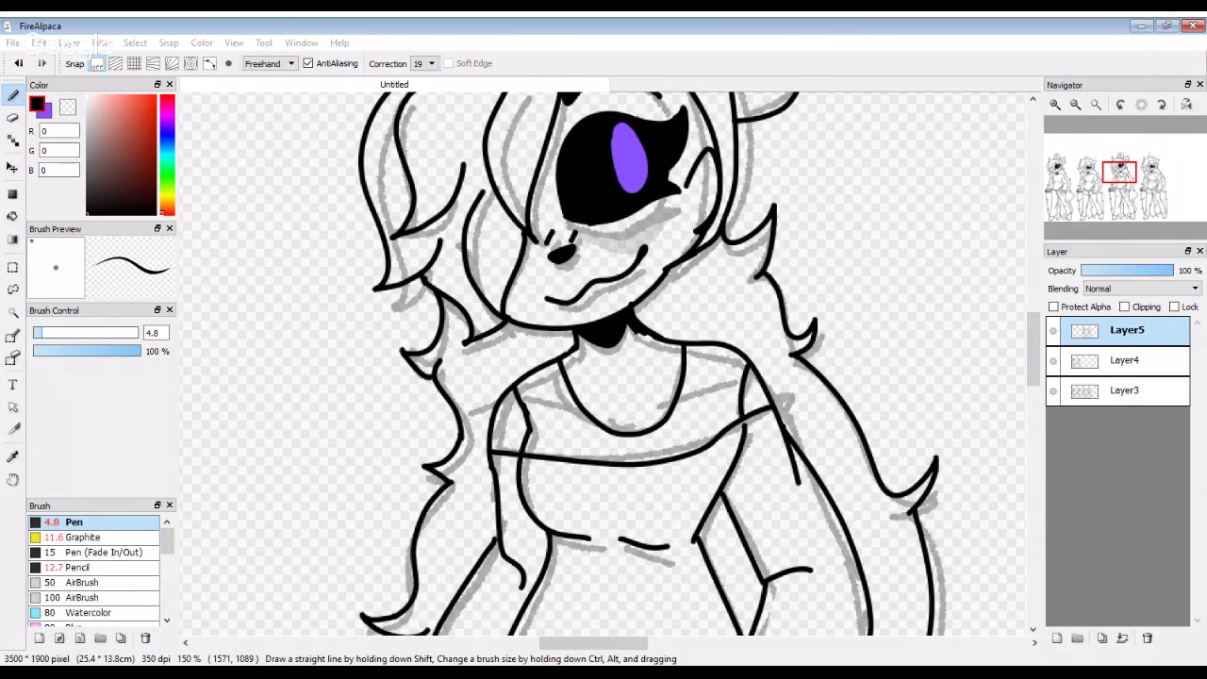
Step: Erase the ribbed sweater hem, the trouser fly and the pocket line between the third figure's hands
scroll(639, 290, down, 5)
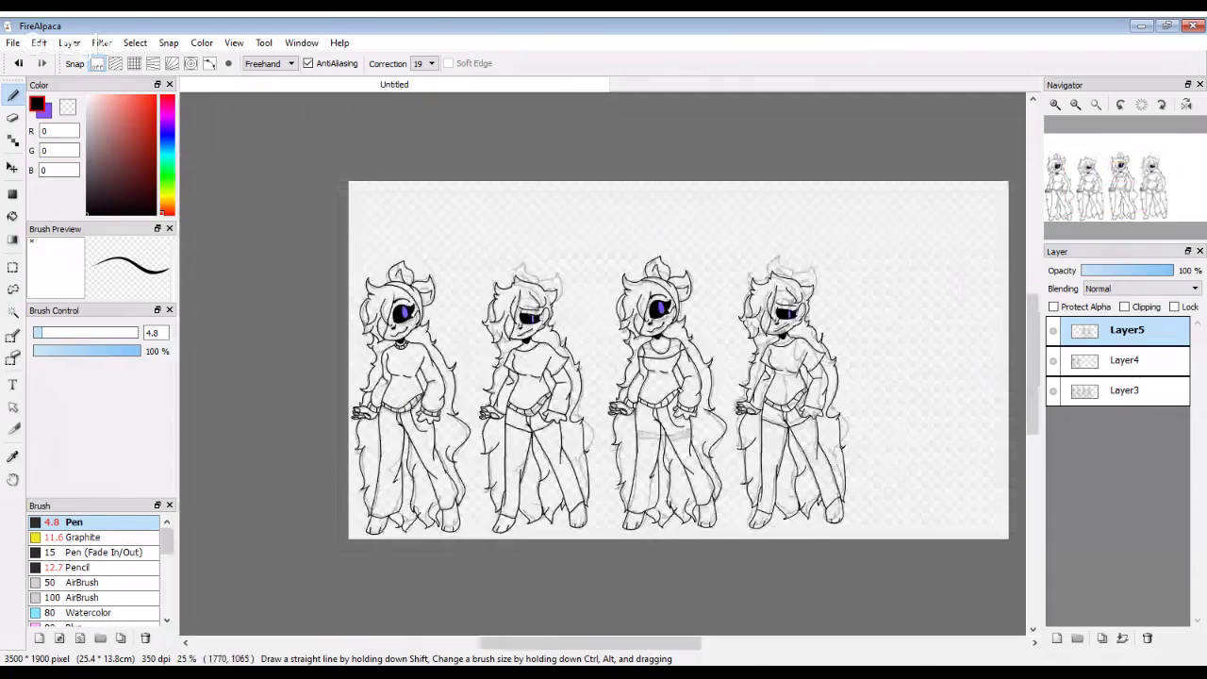
scroll(683, 391, up, 2)
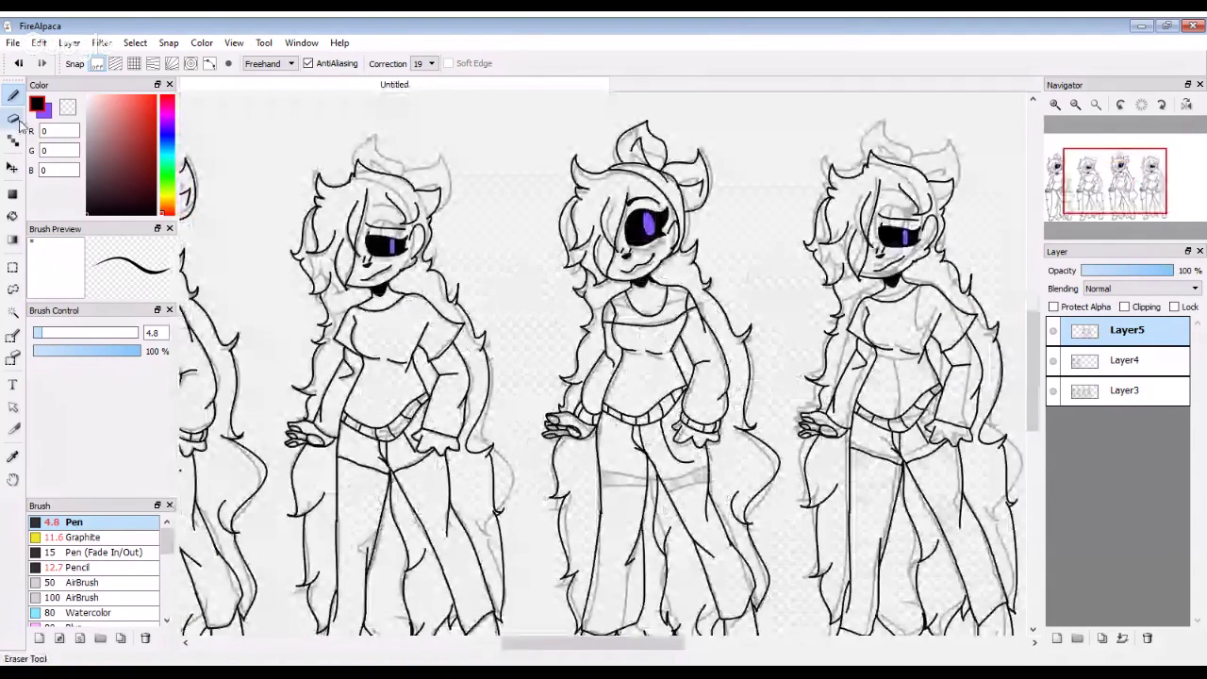
click(15, 119)
scroll(644, 453, up, 4)
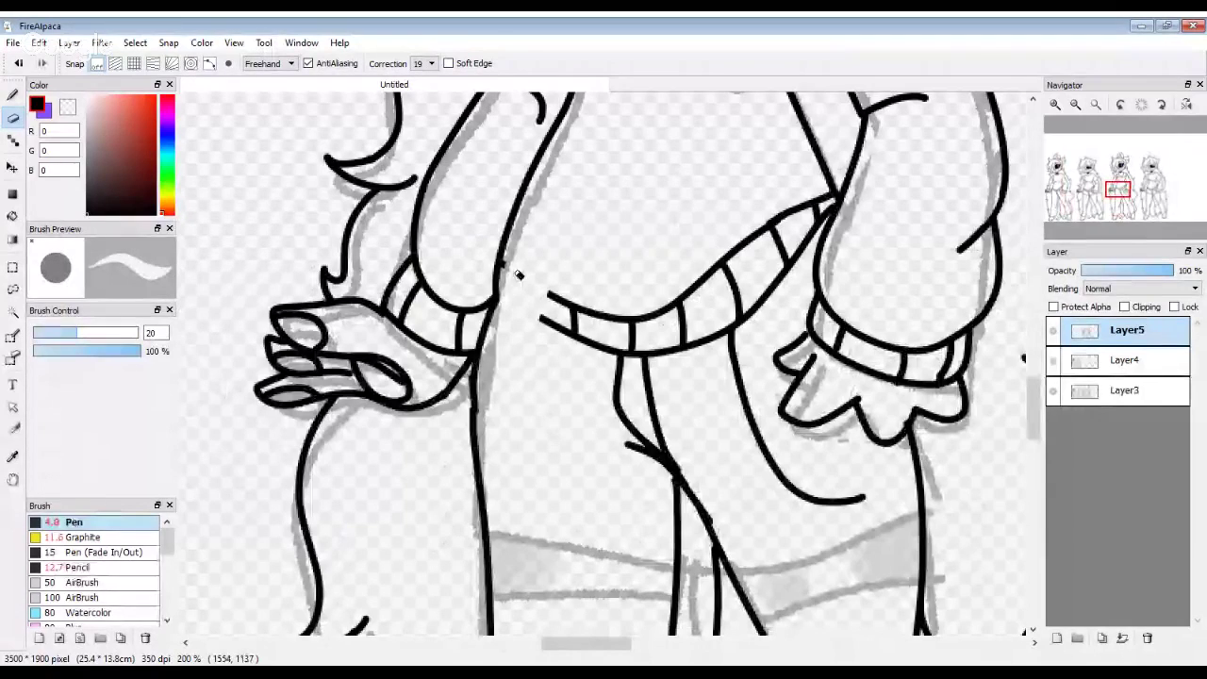
mouse_move(779, 219)
mouse_down()
mouse_move(828, 203)
mouse_move(794, 215)
mouse_up()
scroll(794, 215, down, 4)
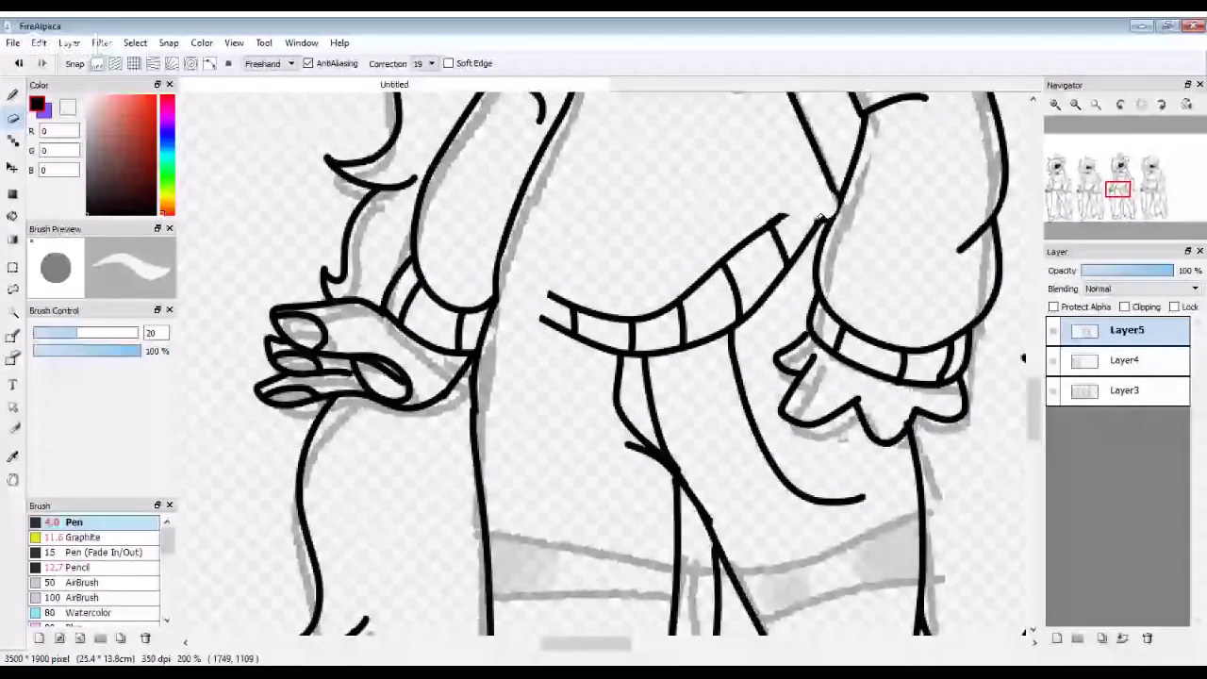
scroll(756, 348, up, 4)
mouse_move(757, 348)
mouse_down()
mouse_move(740, 330)
mouse_move(775, 237)
mouse_move(828, 189)
mouse_move(811, 205)
mouse_up()
mouse_move(731, 256)
mouse_down()
mouse_move(632, 346)
mouse_move(674, 389)
mouse_move(631, 464)
mouse_move(704, 468)
mouse_move(852, 510)
mouse_move(879, 502)
mouse_move(823, 487)
mouse_move(767, 450)
mouse_move(742, 357)
mouse_move(710, 341)
mouse_move(667, 420)
mouse_move(725, 460)
mouse_move(630, 430)
mouse_move(685, 351)
mouse_move(610, 440)
mouse_move(658, 379)
mouse_move(614, 410)
mouse_move(548, 339)
mouse_move(573, 313)
mouse_move(546, 295)
mouse_move(641, 345)
mouse_move(572, 341)
mouse_up()
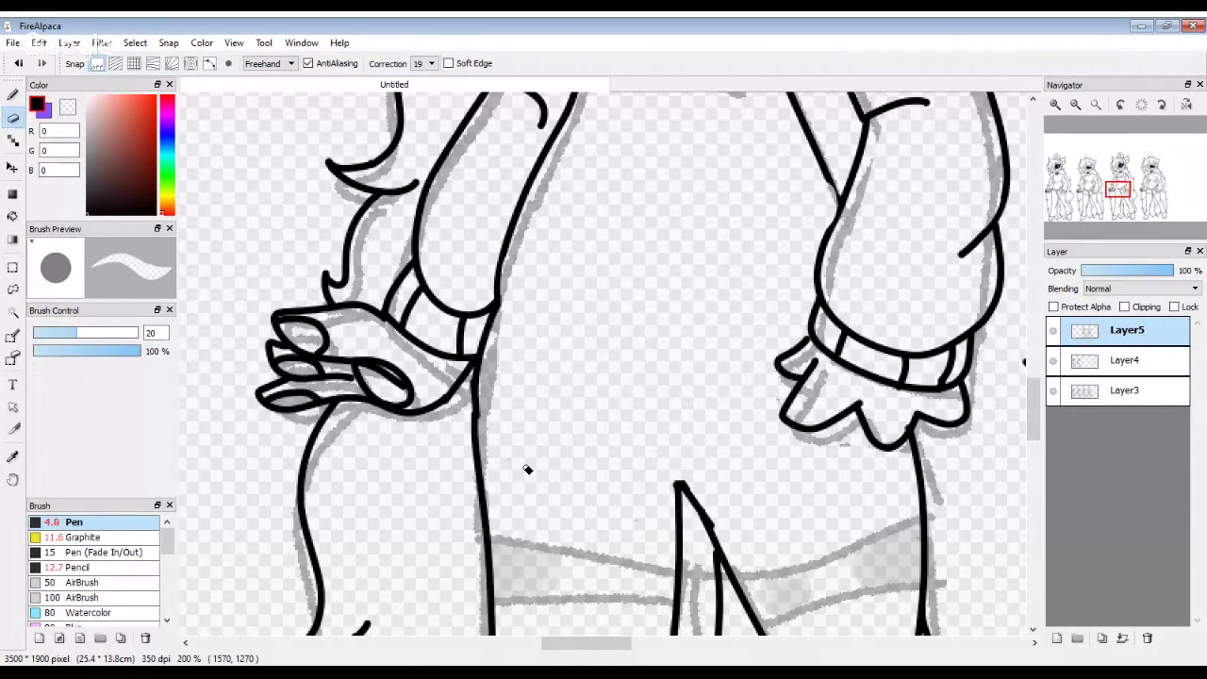
Step: Ink the dress hem across both of the third figure's thighs with the 4.8 Pen, meeting at the top of the leg gap
key(b)
scroll(523, 539, up, 2)
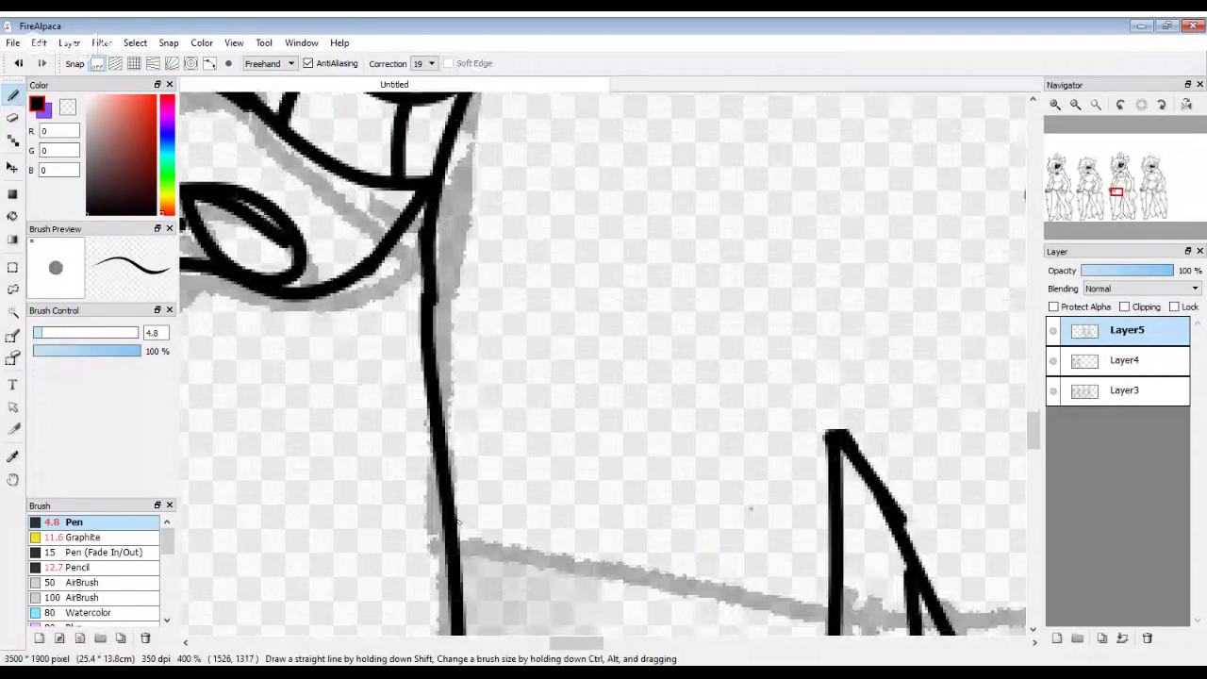
drag(459, 521, 877, 415)
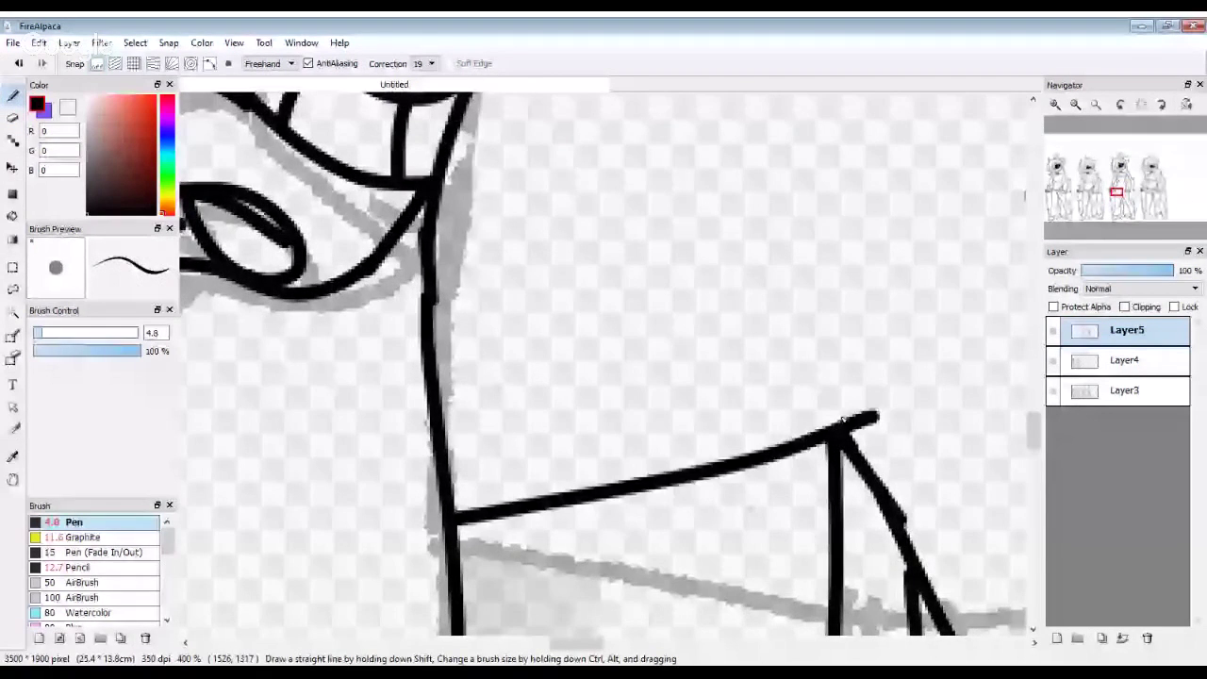
scroll(842, 420, down, 5)
scroll(637, 490, up, 5)
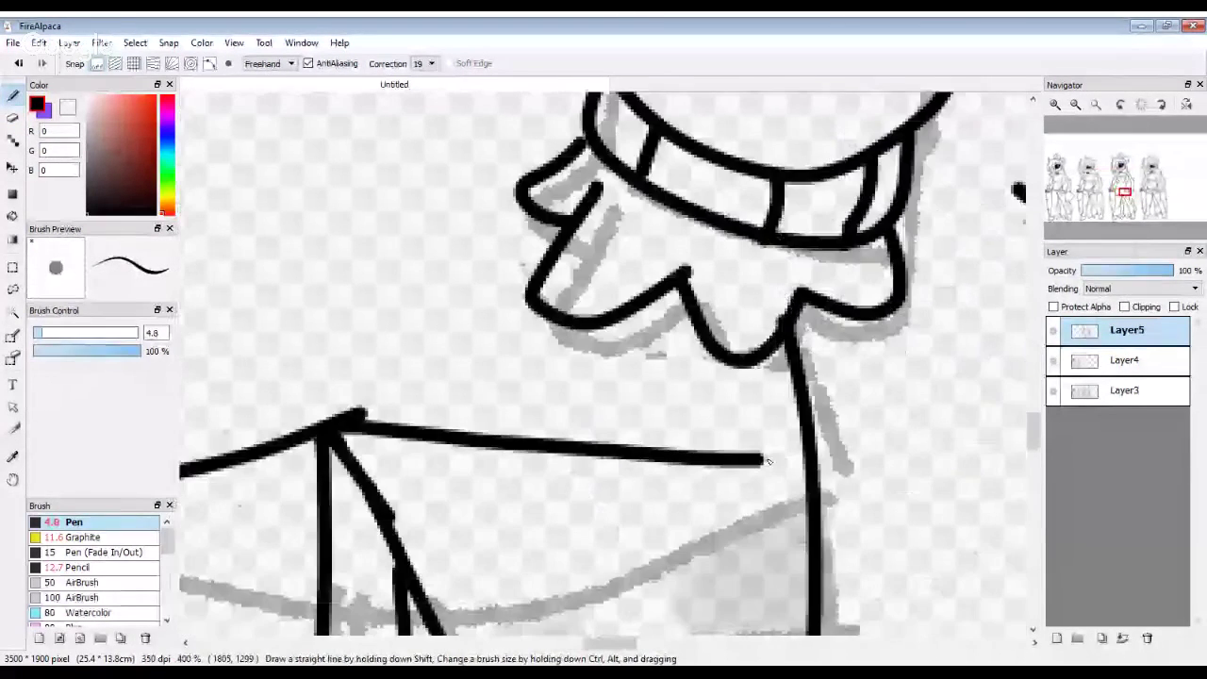
drag(759, 457, 804, 460)
scroll(725, 449, down, 2)
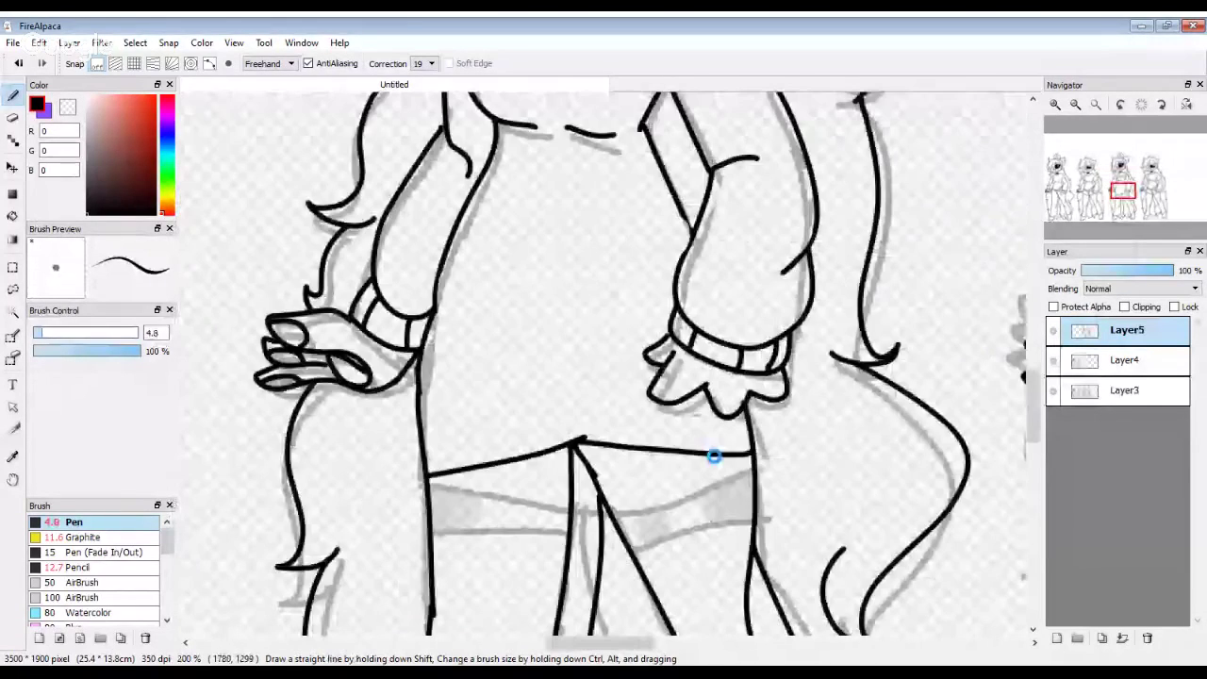
scroll(714, 456, down, 3)
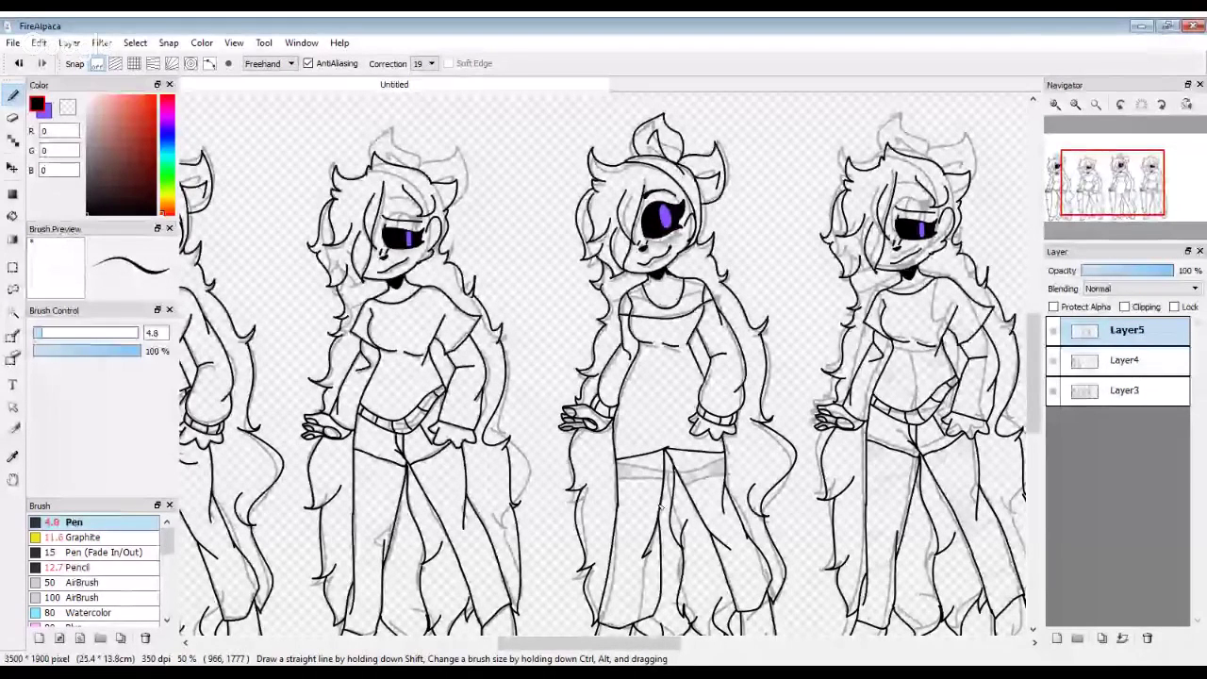
Step: Try a lower curved line across one of the third figure's thighs beneath the dress hem, then undo it
scroll(649, 494, up, 4)
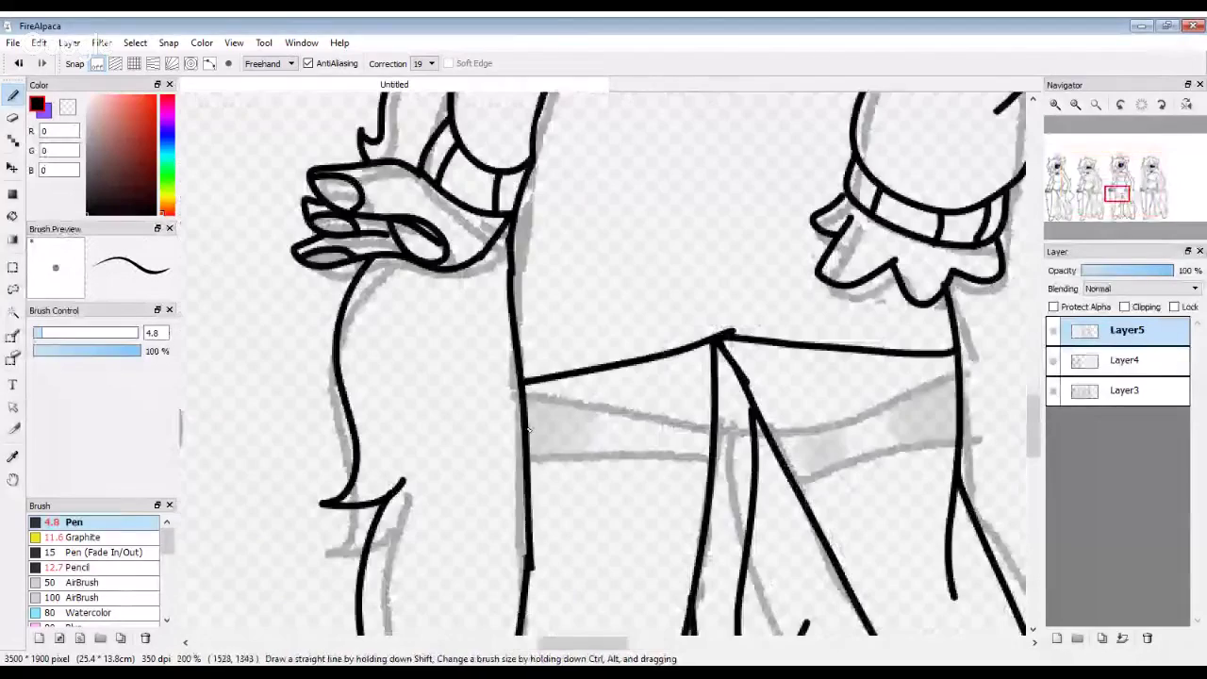
drag(529, 455, 719, 436)
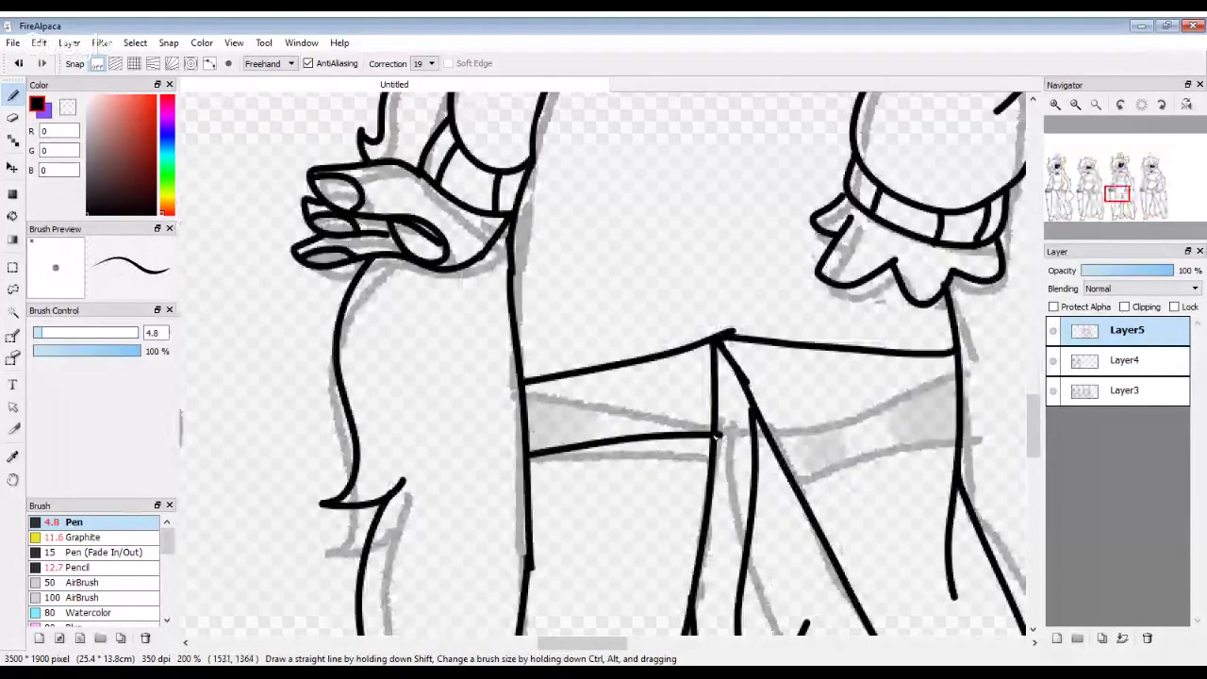
scroll(604, 359, down, 2)
scroll(604, 359, up, 2)
key(ctrl+z)
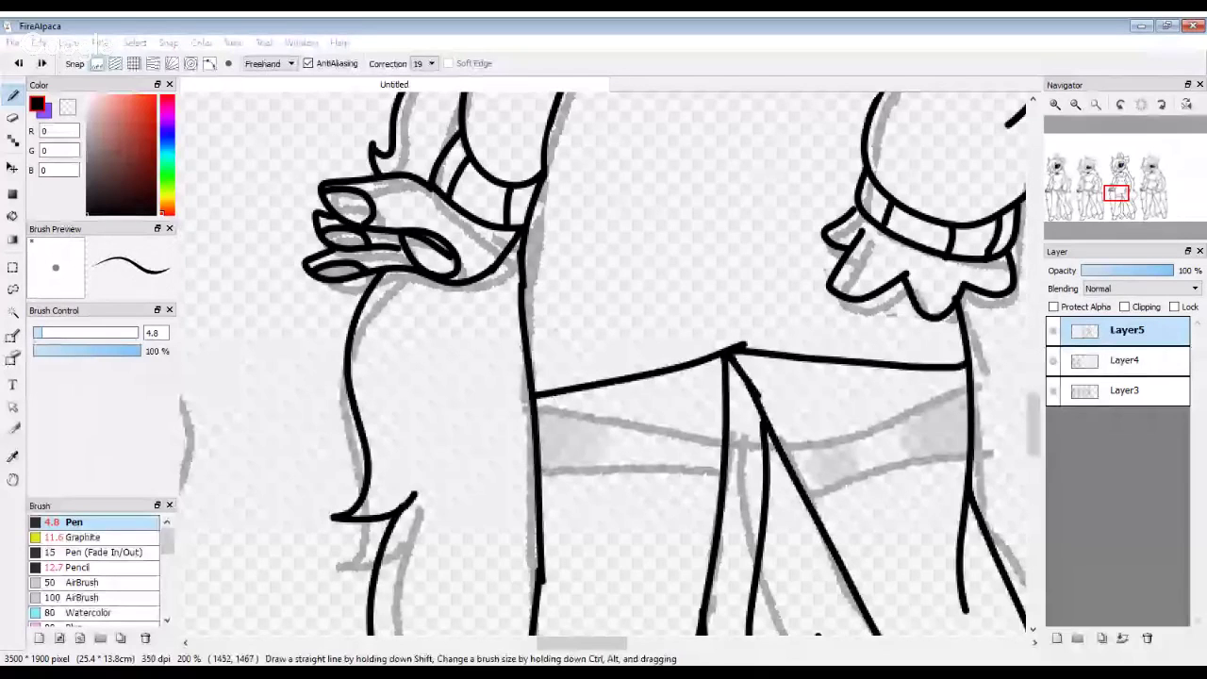
key(super)
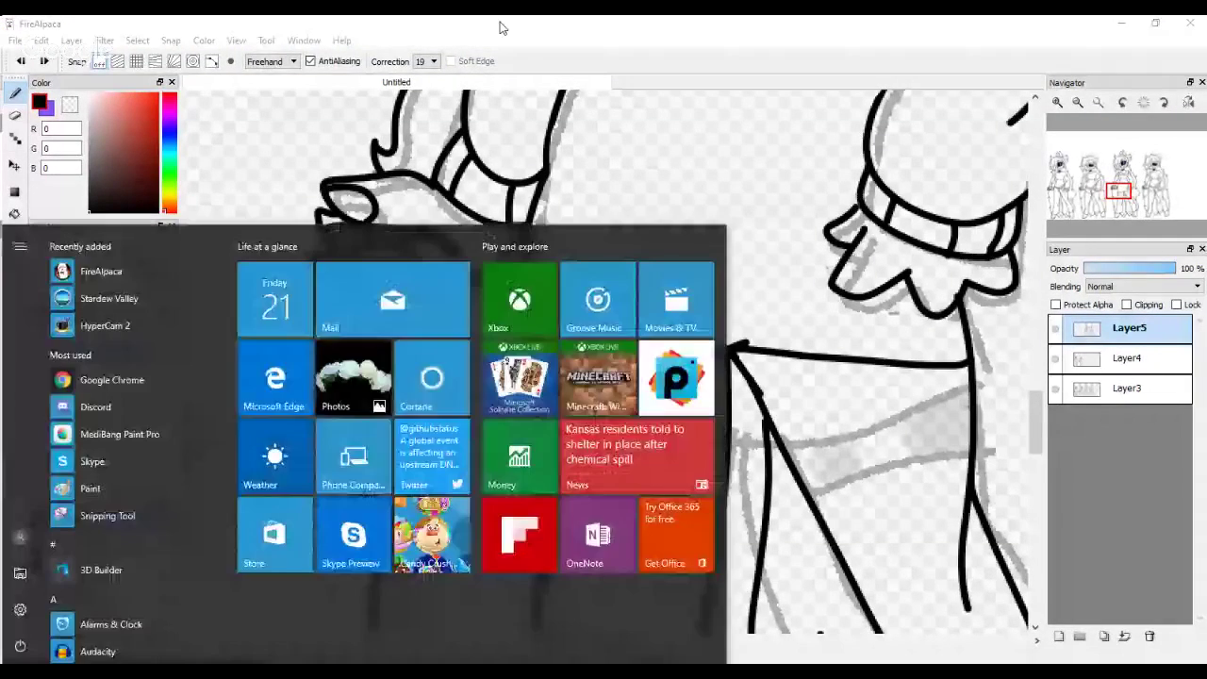
key(super)
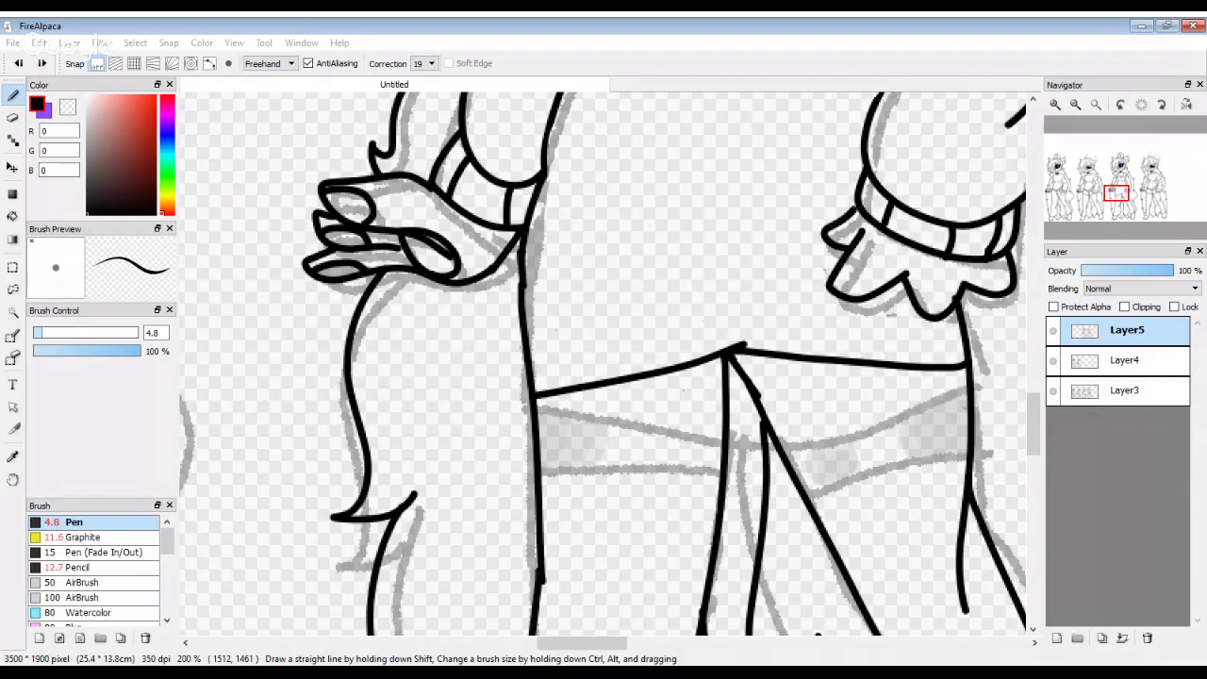
Step: Ink a slanting line across each of the third figure's thighs from just below the dress hem down to the inner leg
scroll(676, 440, down, 1)
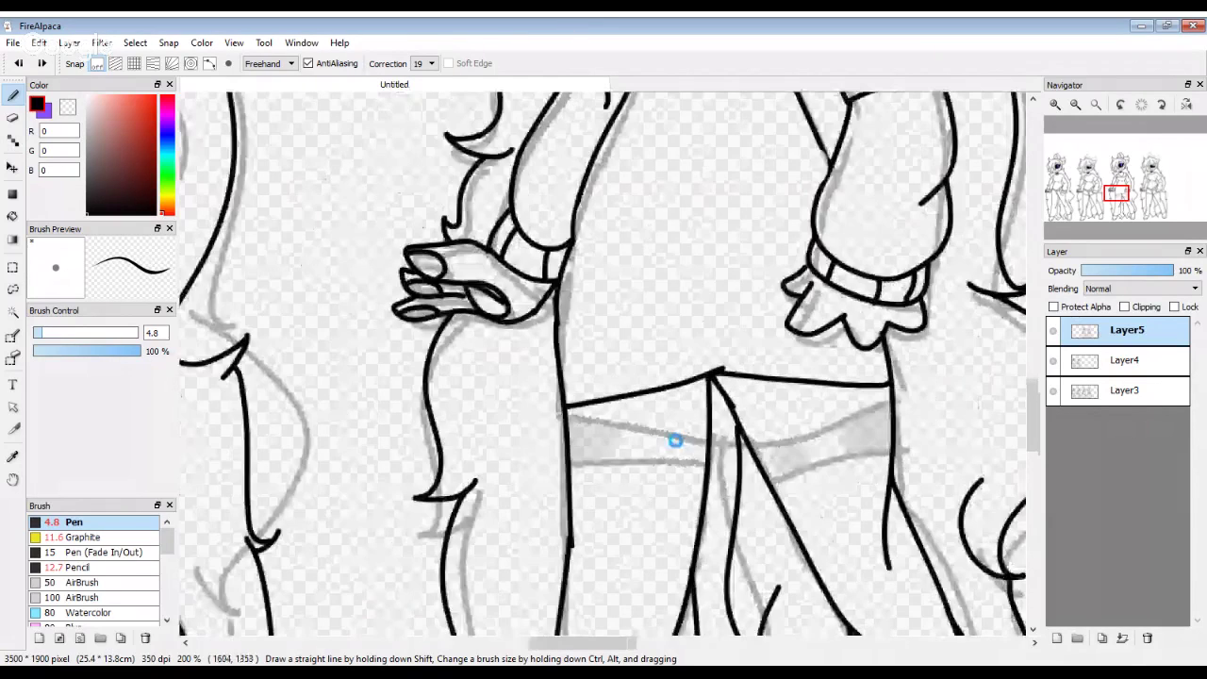
scroll(675, 440, down, 3)
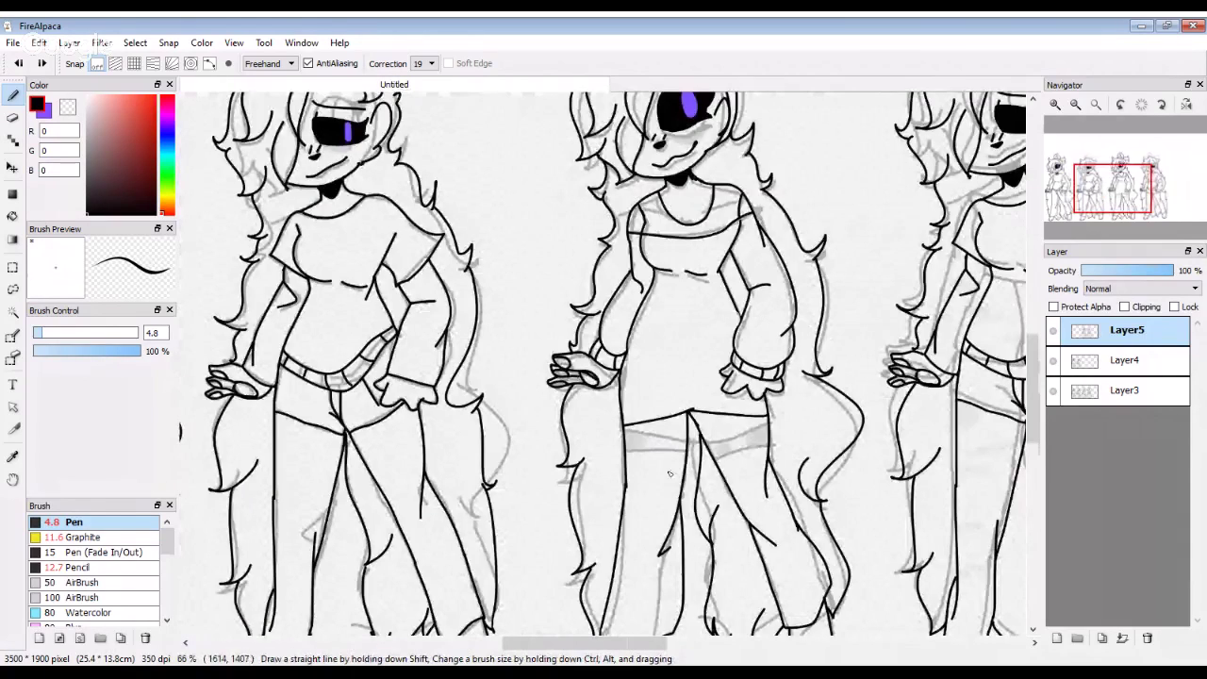
scroll(670, 474, up, 4)
drag(462, 344, 750, 403)
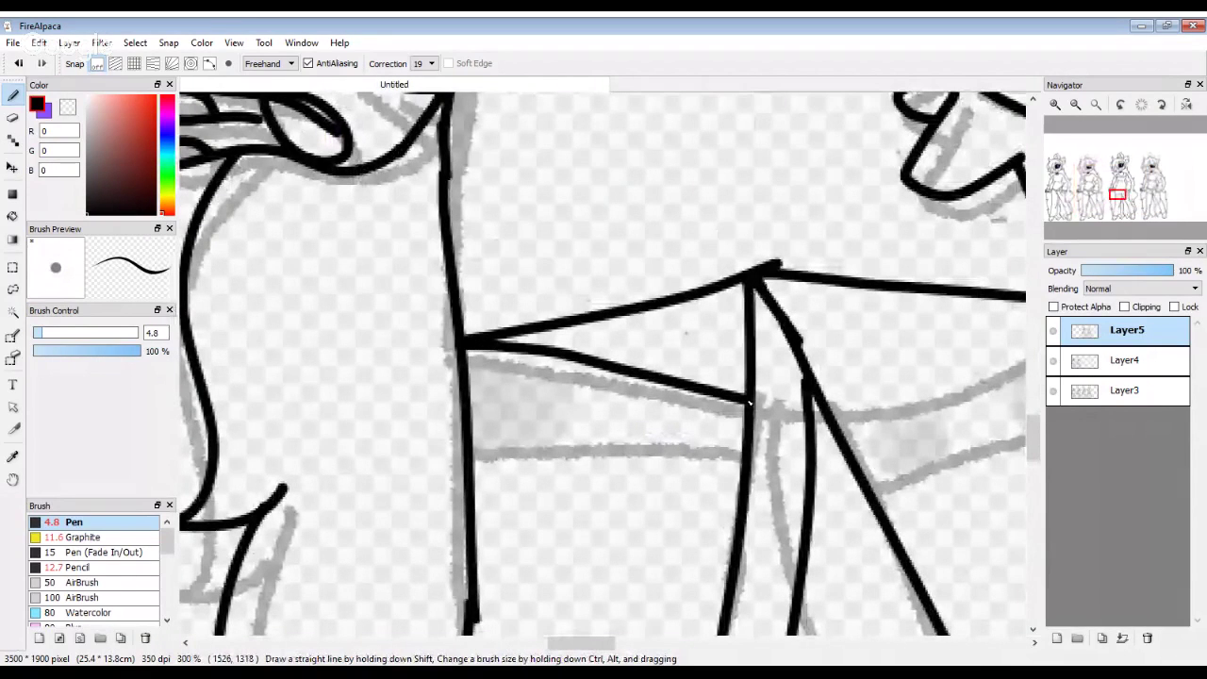
scroll(750, 403, up, 2)
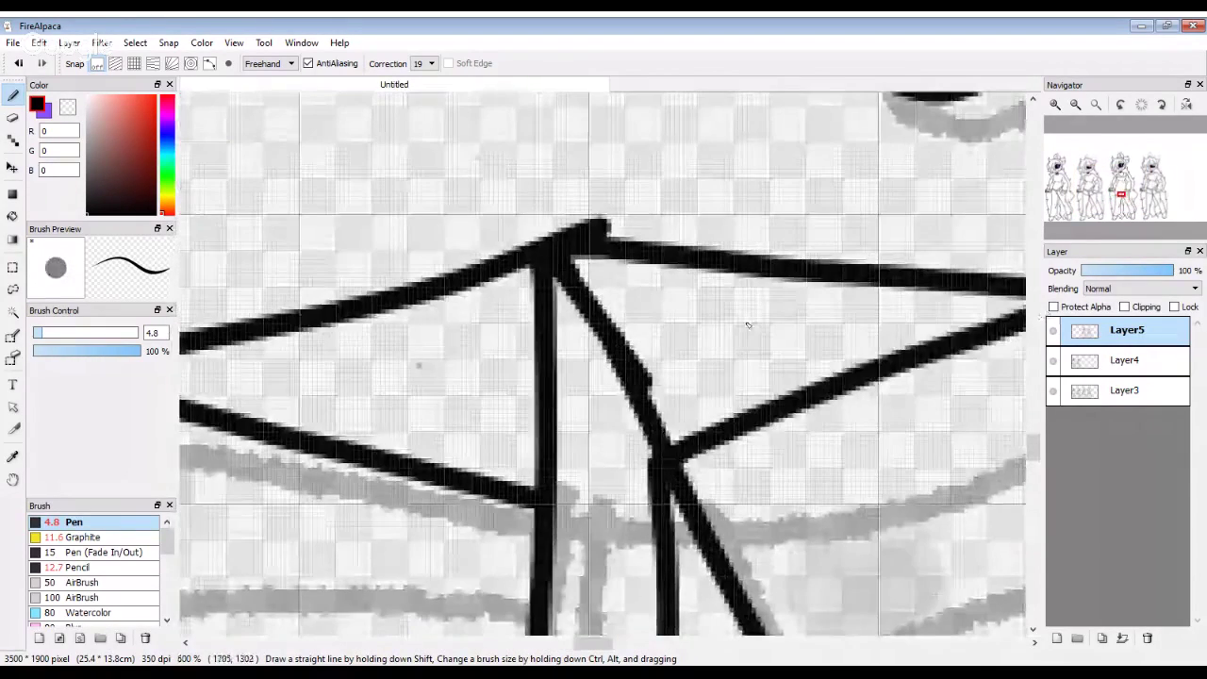
scroll(748, 326, down, 1)
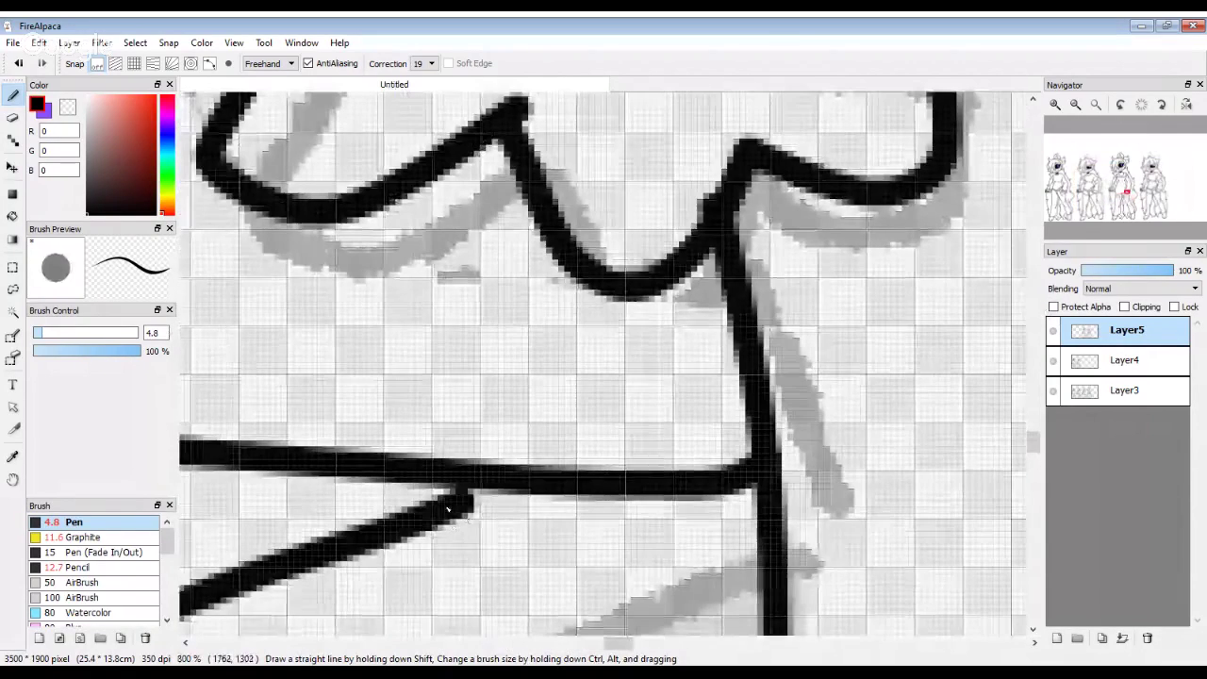
scroll(523, 461, down, 1)
scroll(523, 461, down, 3)
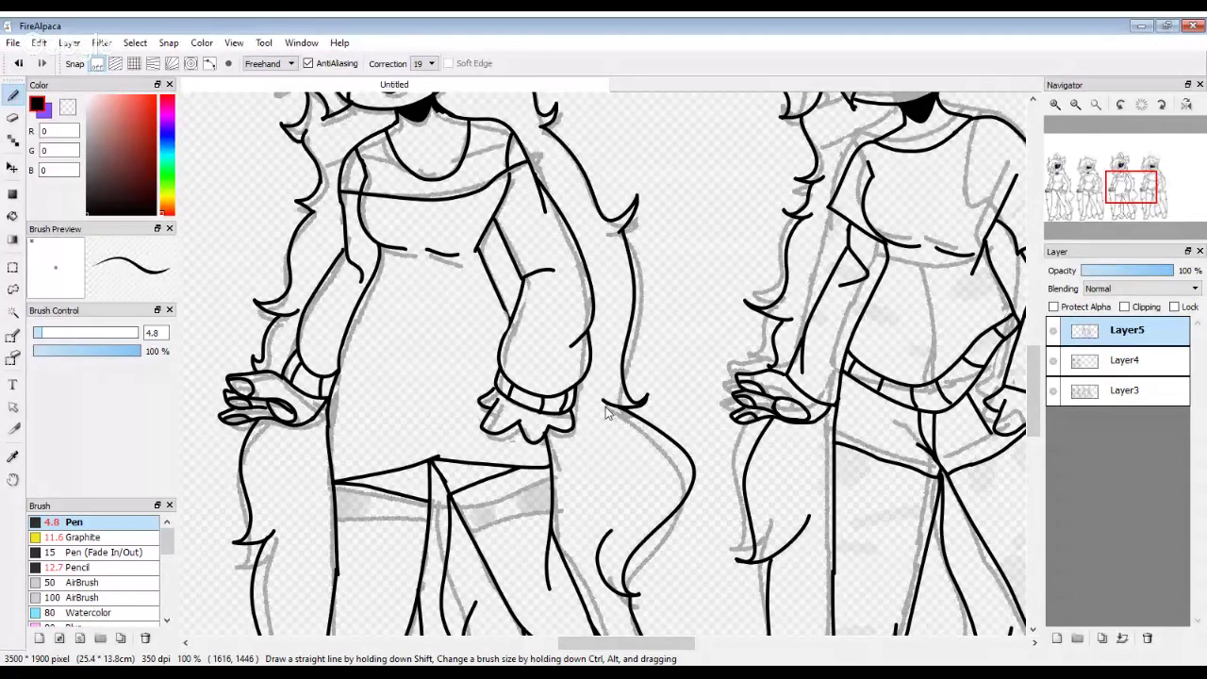
scroll(609, 412, down, 1)
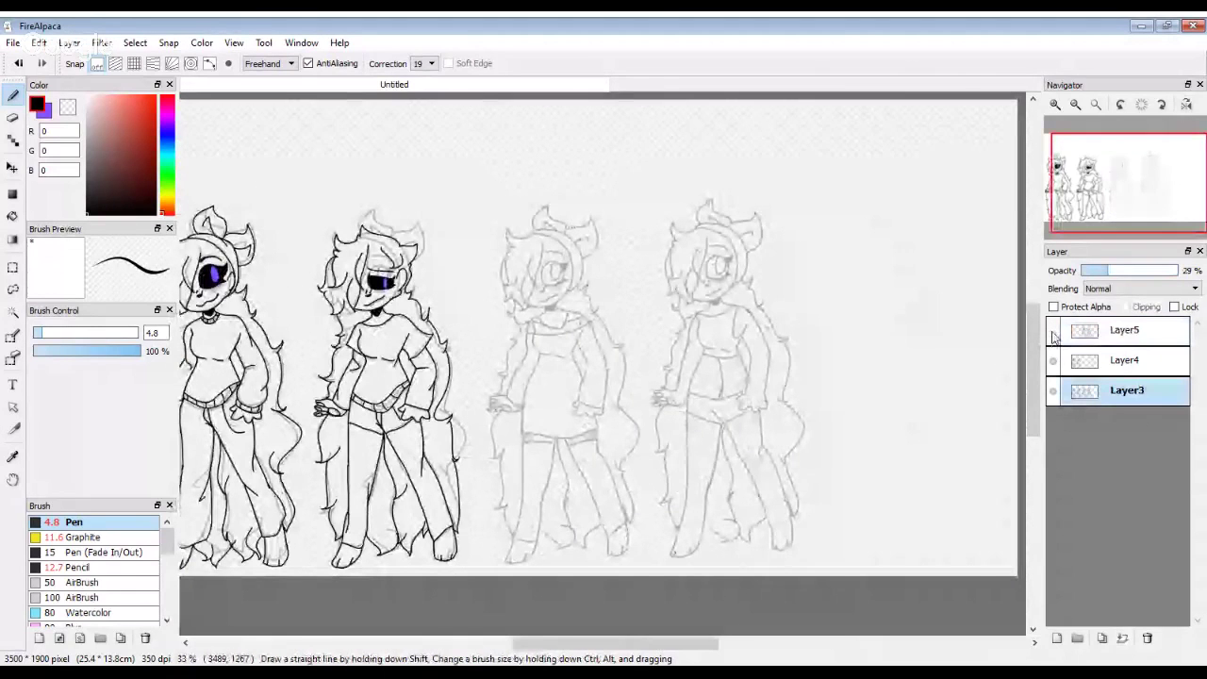
Step: Select Layer5 and make it visible again so the copied third and fourth figures can be edited
scroll(696, 486, down, 4)
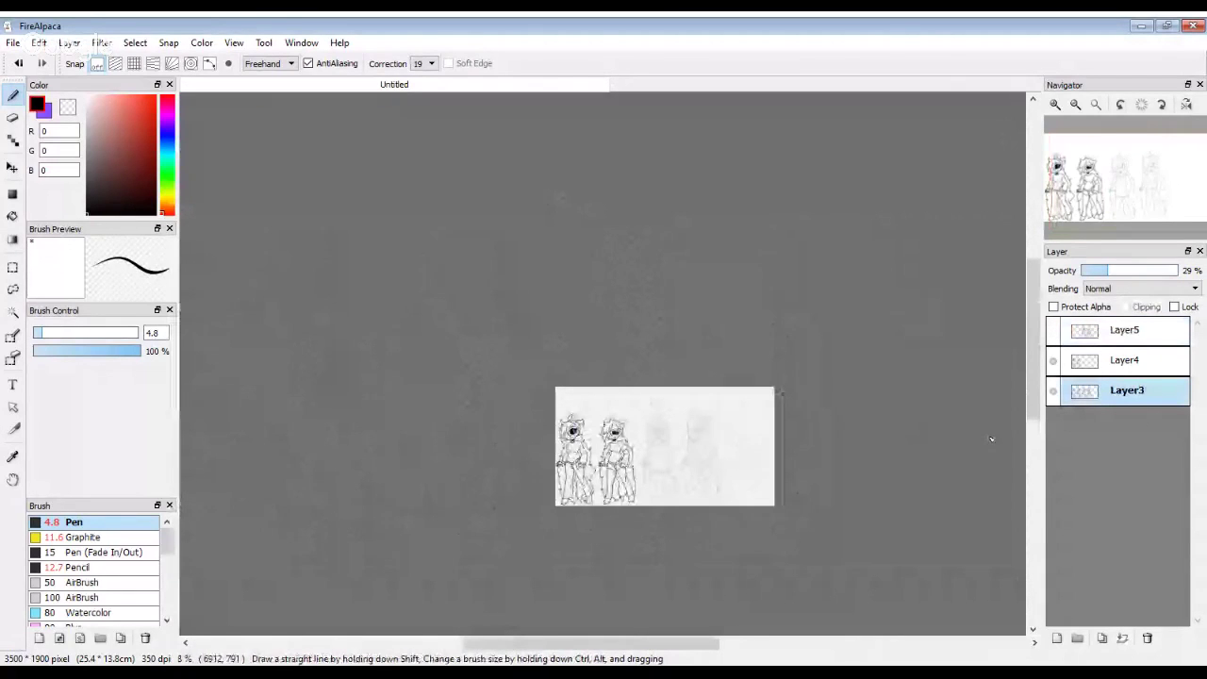
scroll(735, 498, up, 3)
scroll(666, 590, up, 1)
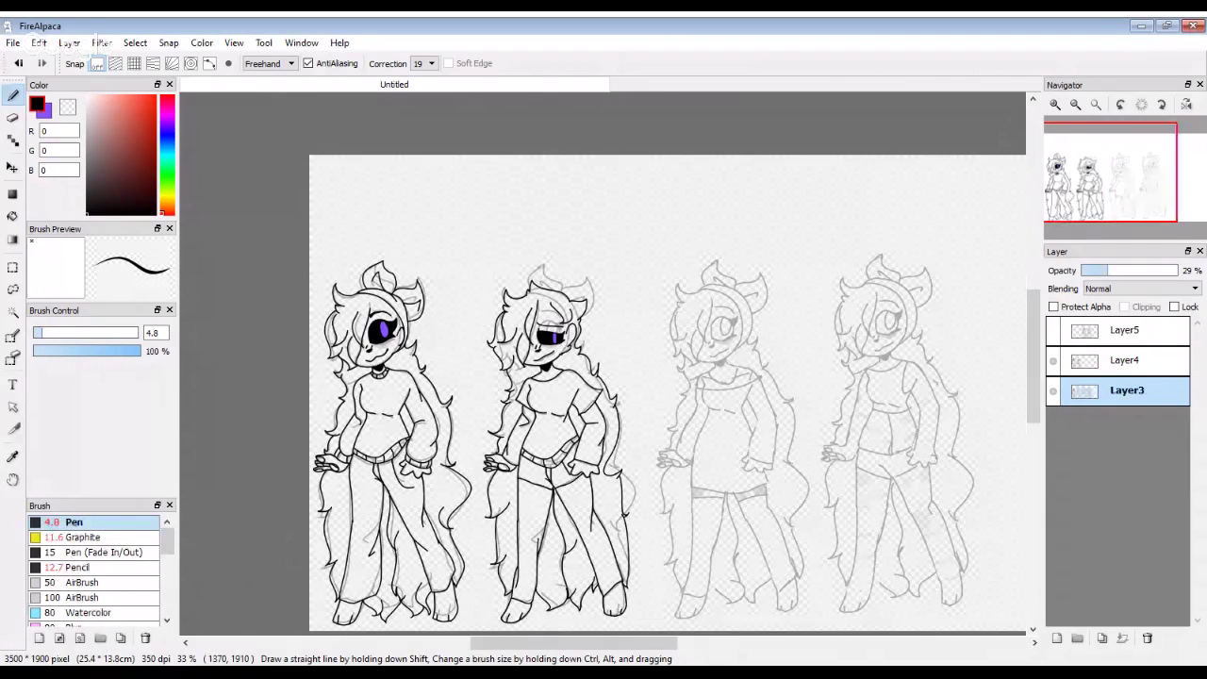
click(1054, 325)
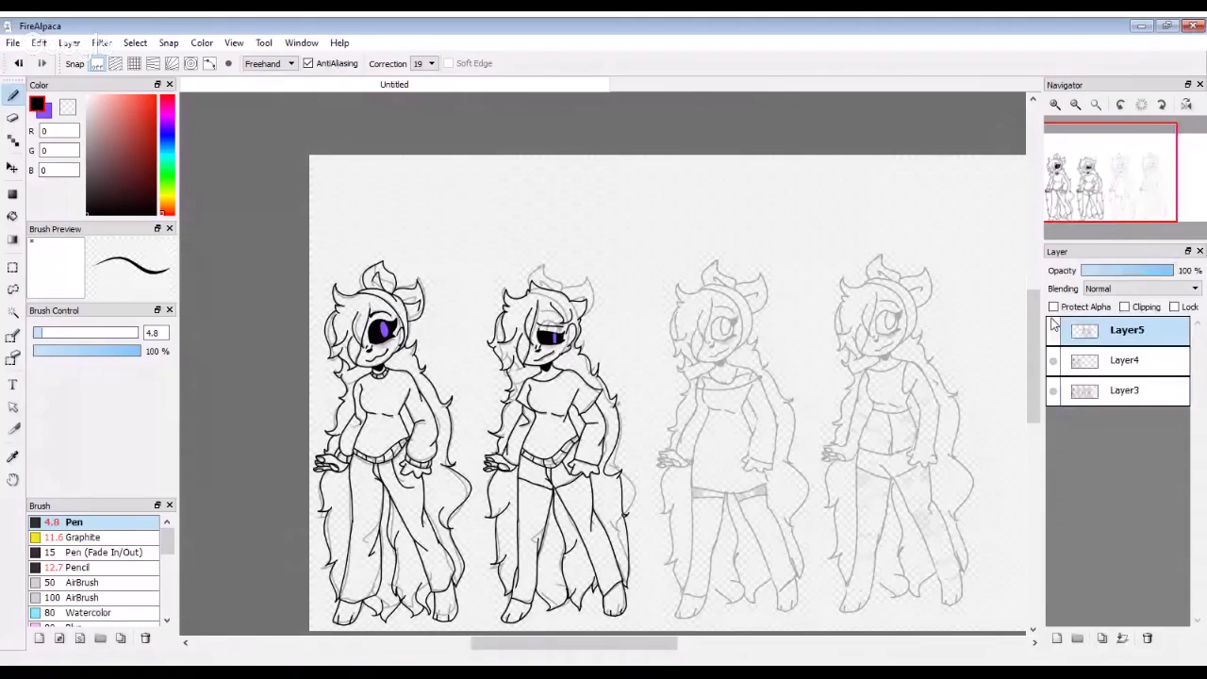
click(1054, 330)
scroll(813, 413, down, 3)
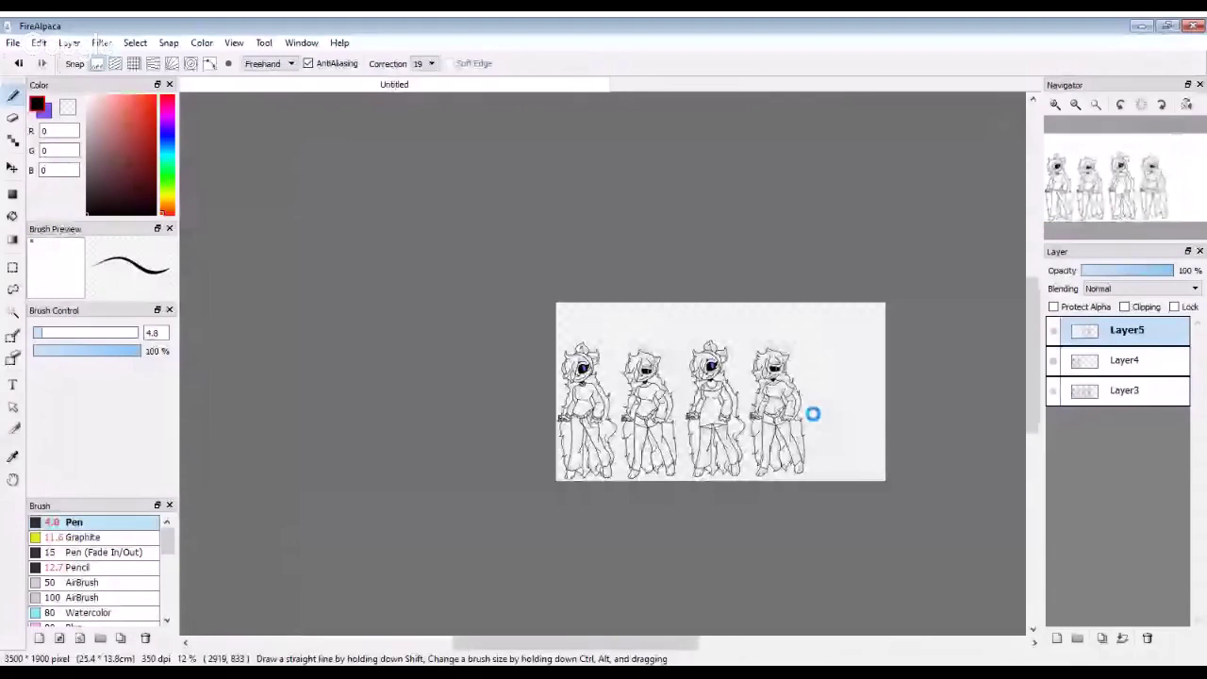
scroll(813, 413, up, 3)
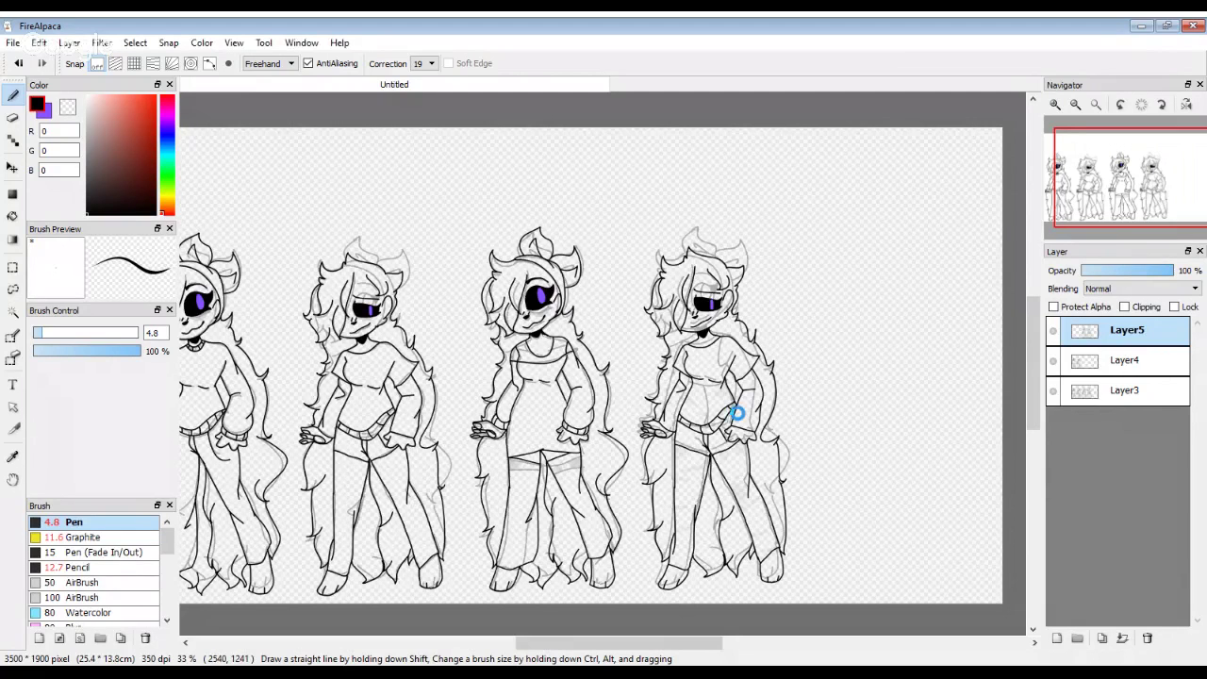
scroll(737, 412, up, 9)
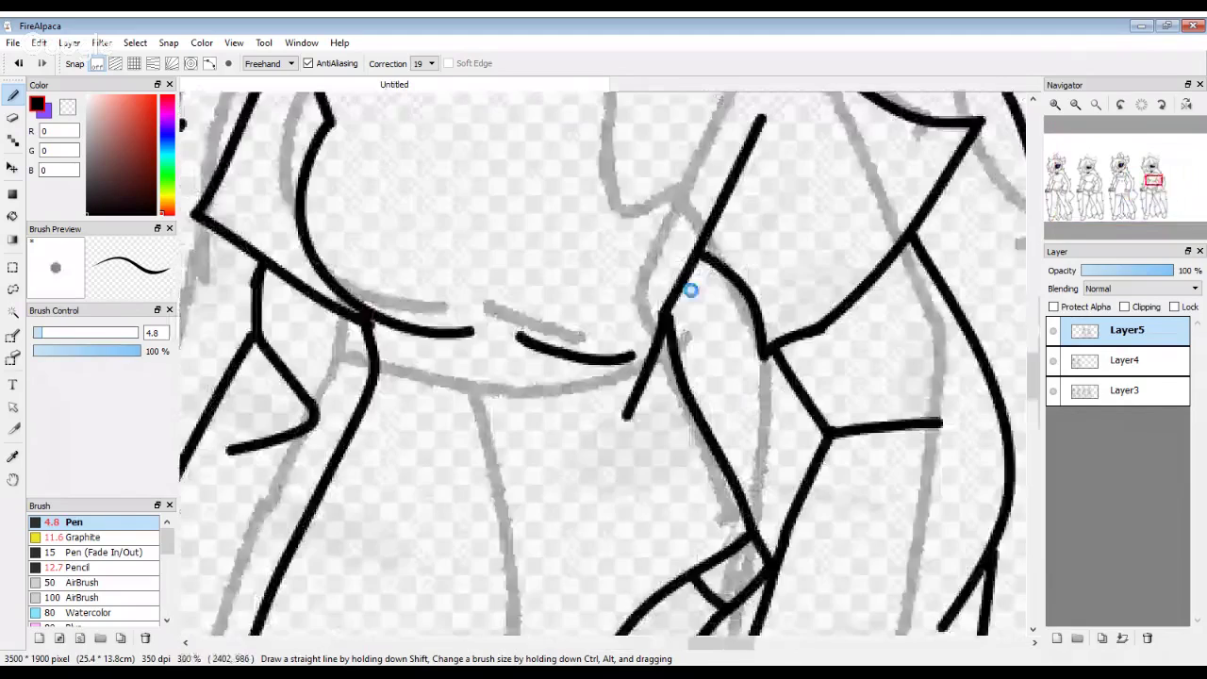
scroll(605, 420, down, 5)
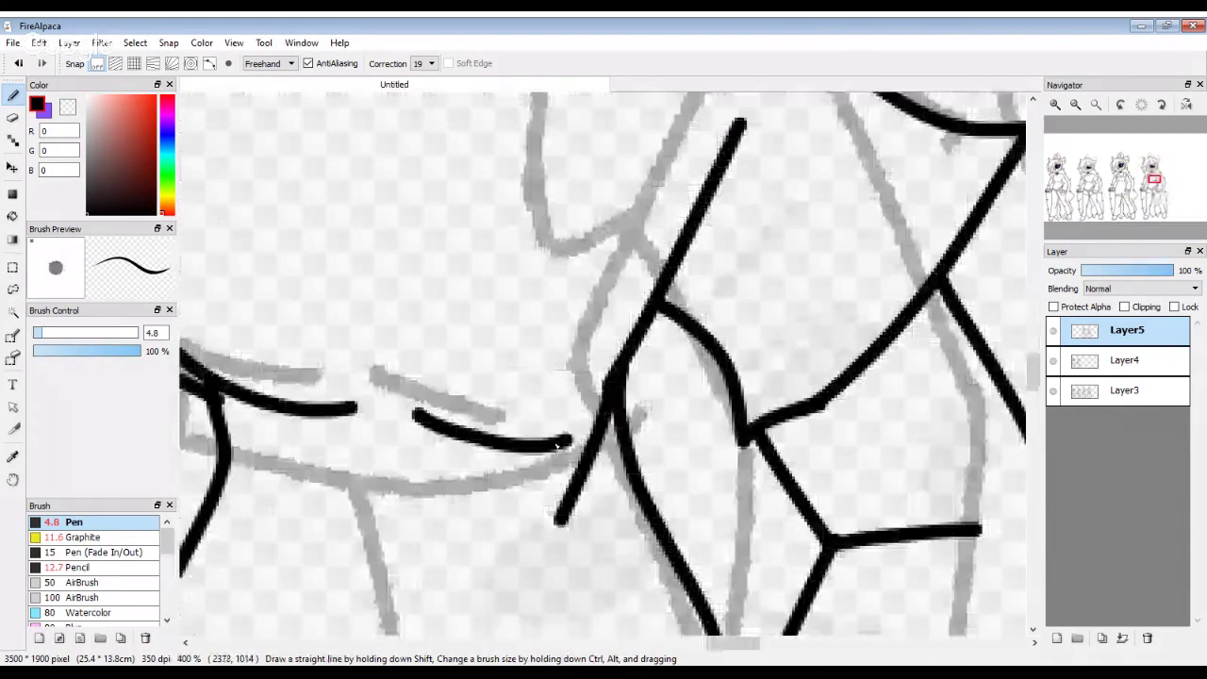
scroll(473, 455, down, 3)
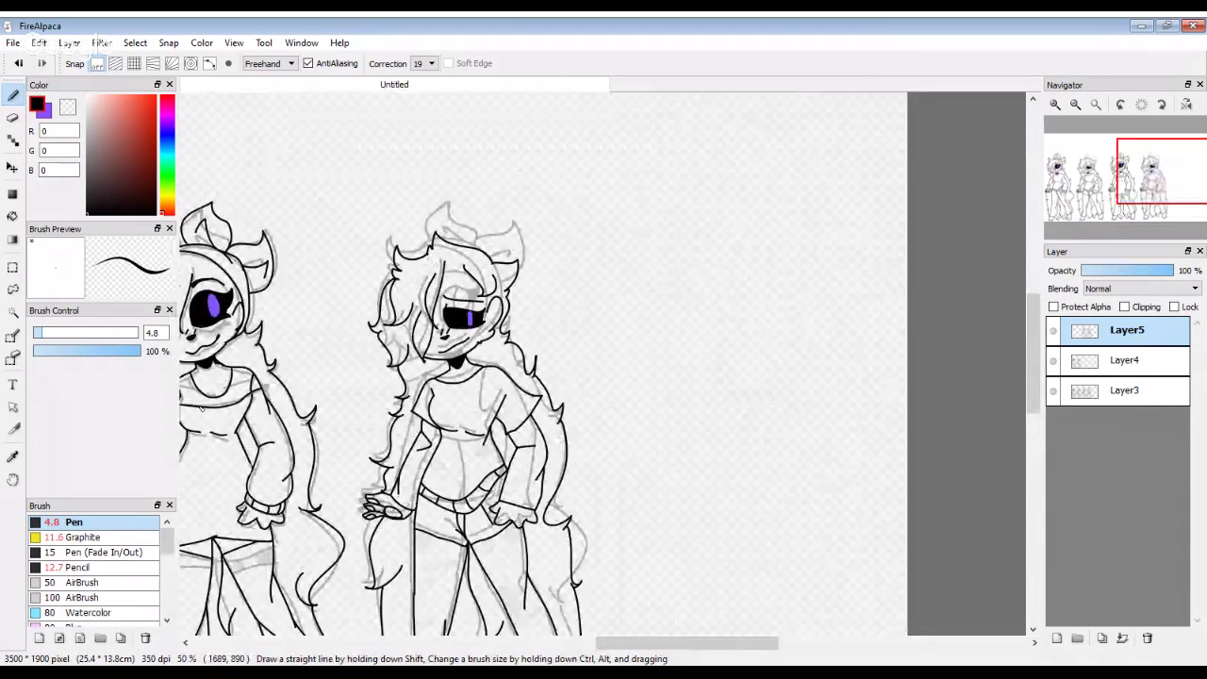
scroll(491, 415, down, 3)
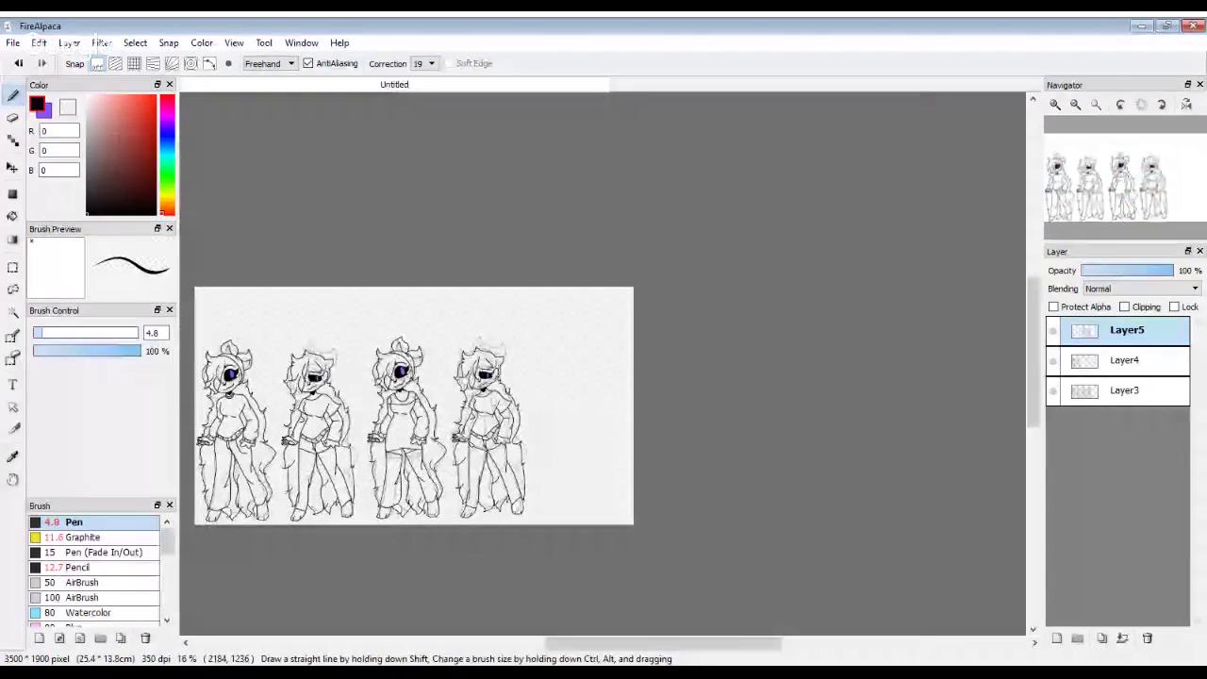
scroll(468, 444, up, 2)
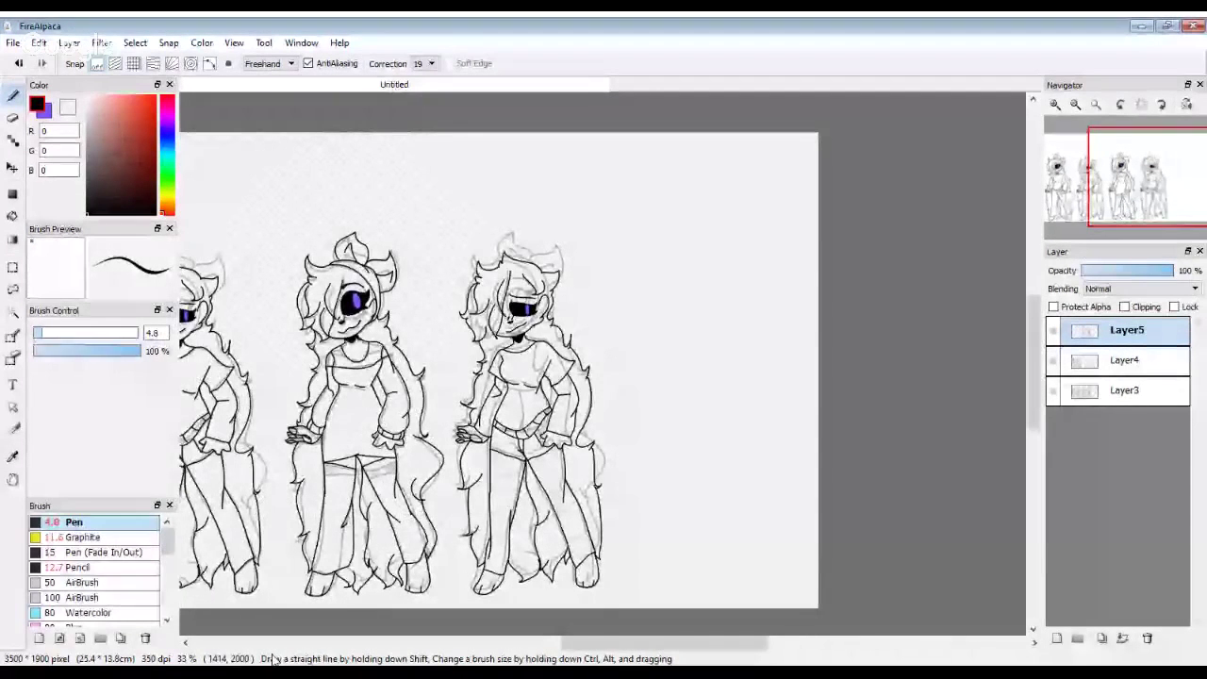
scroll(396, 457, down, 1)
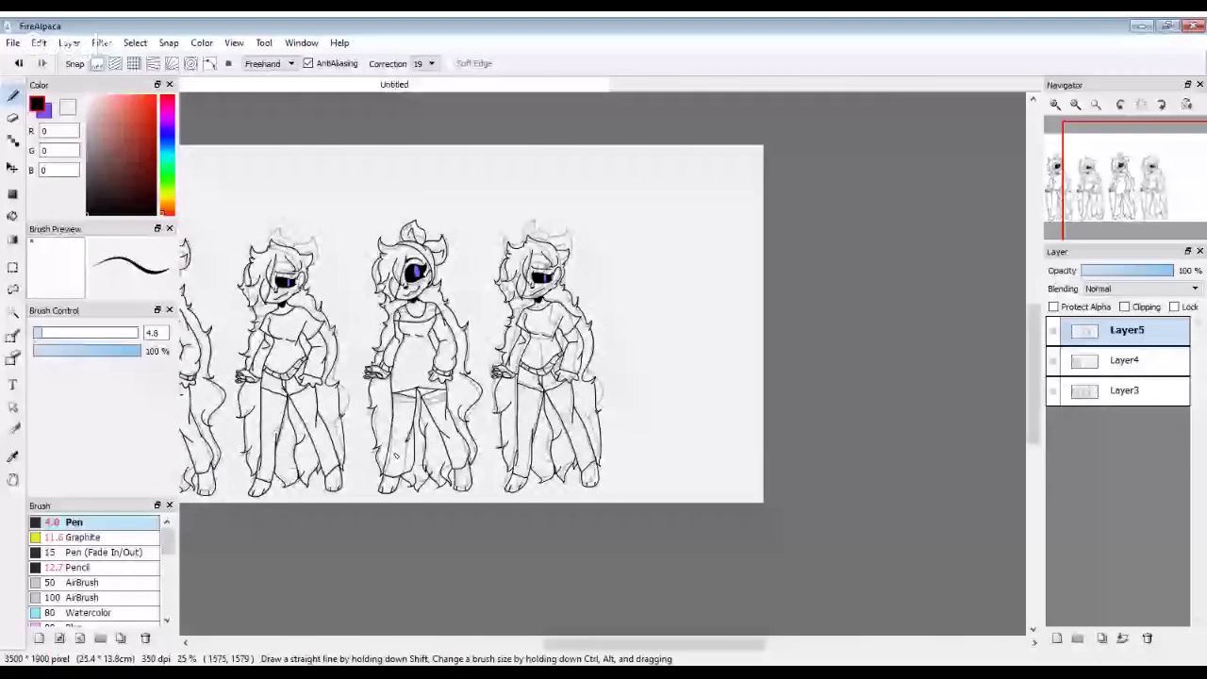
Step: Erase the inner trouser line and fold spike below the thigh on the third figure's left-side leg with the size 20 eraser
scroll(396, 457, up, 4)
click(9, 120)
mouse_move(464, 321)
mouse_down()
mouse_move(453, 528)
mouse_move(424, 544)
mouse_up()
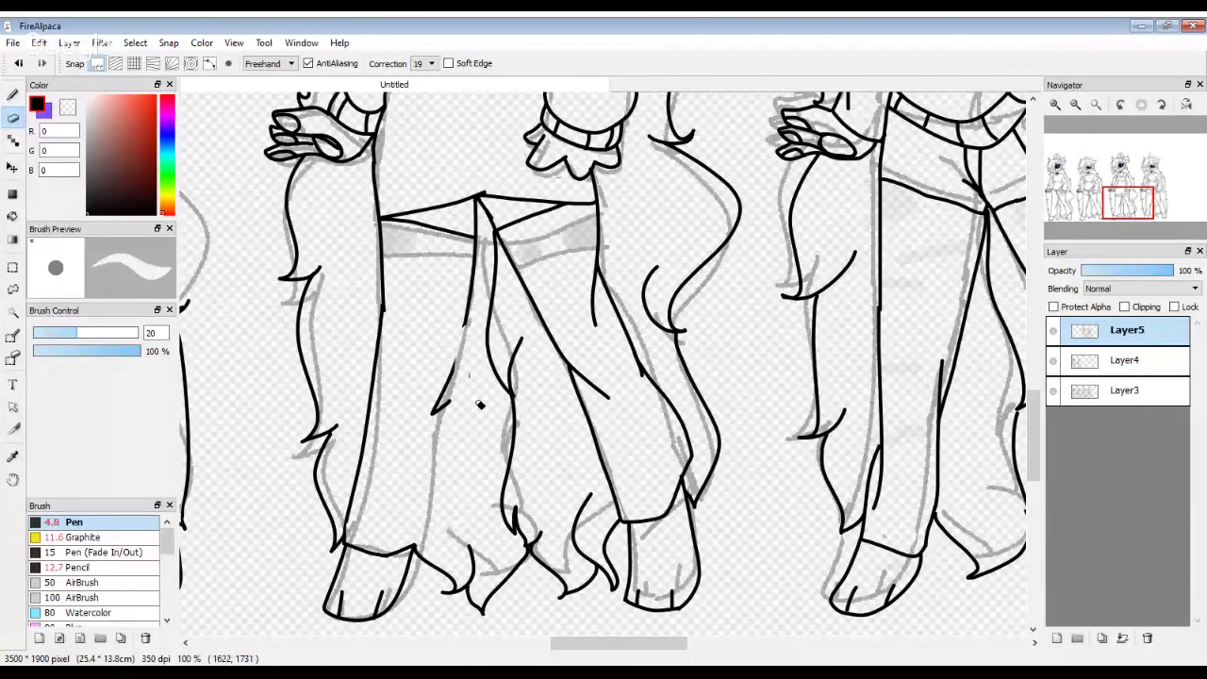
drag(436, 412, 453, 375)
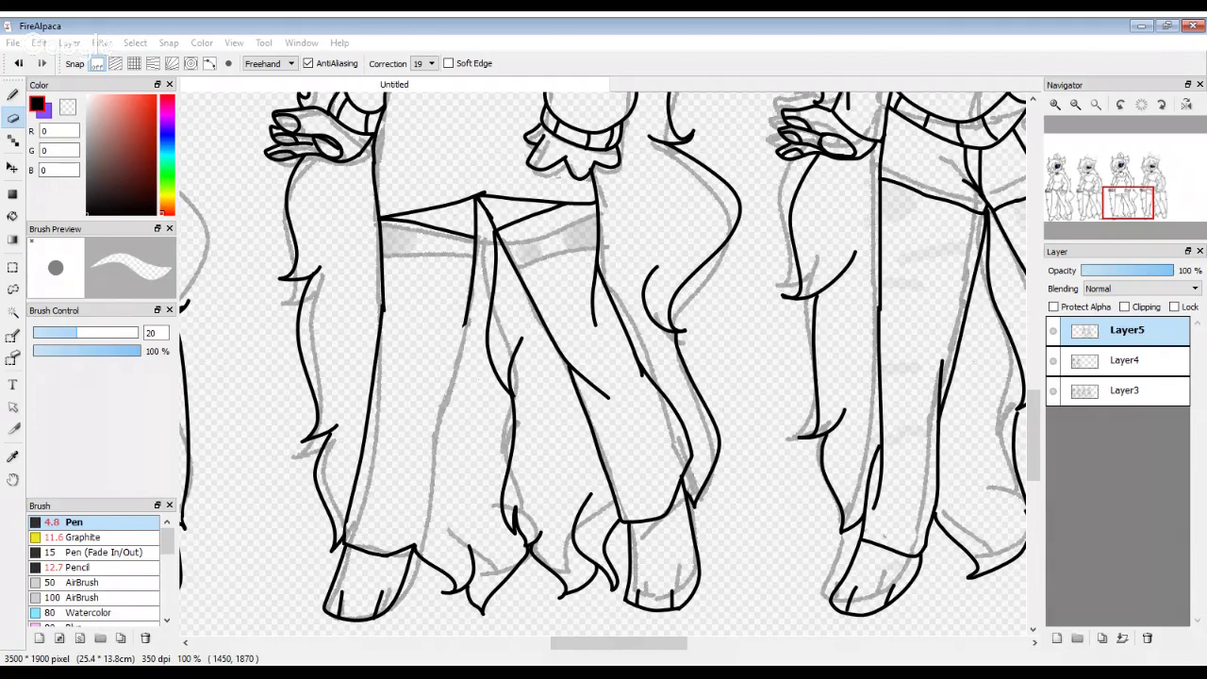
Step: Ink a new inner edge for the third figure's left-side leg with the 4.8 Pen, curving from the thigh down to the ankle line
scroll(683, 453, down, 2)
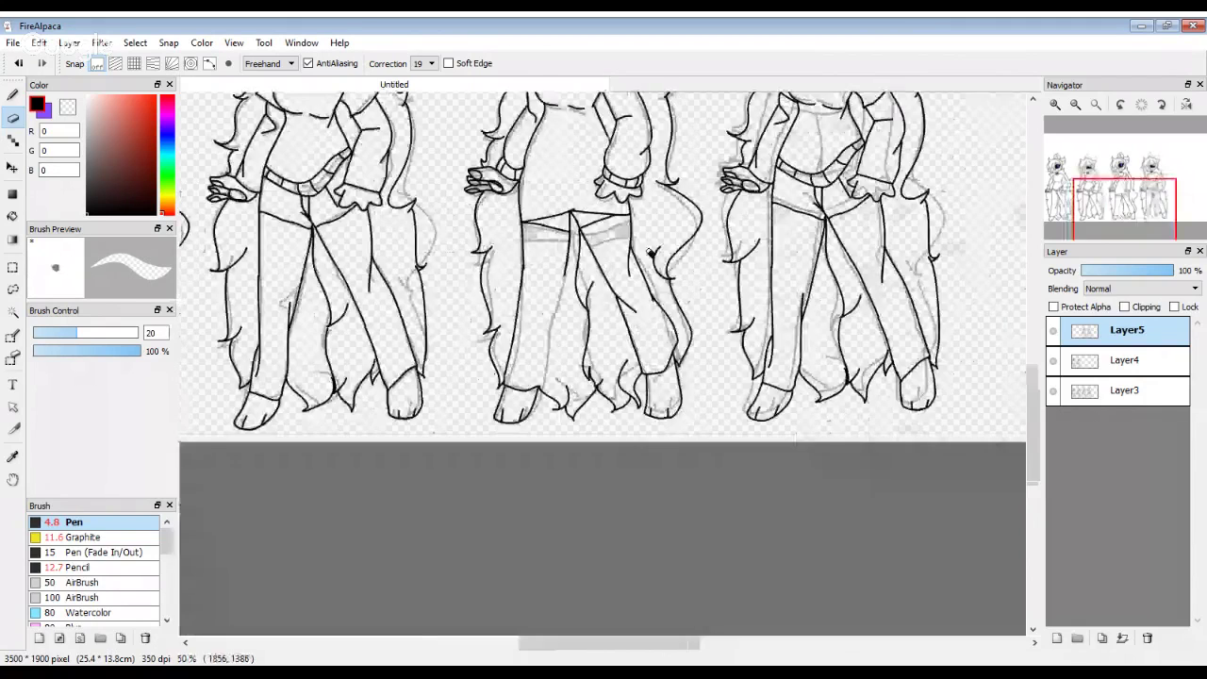
key(b)
scroll(651, 253, up, 5)
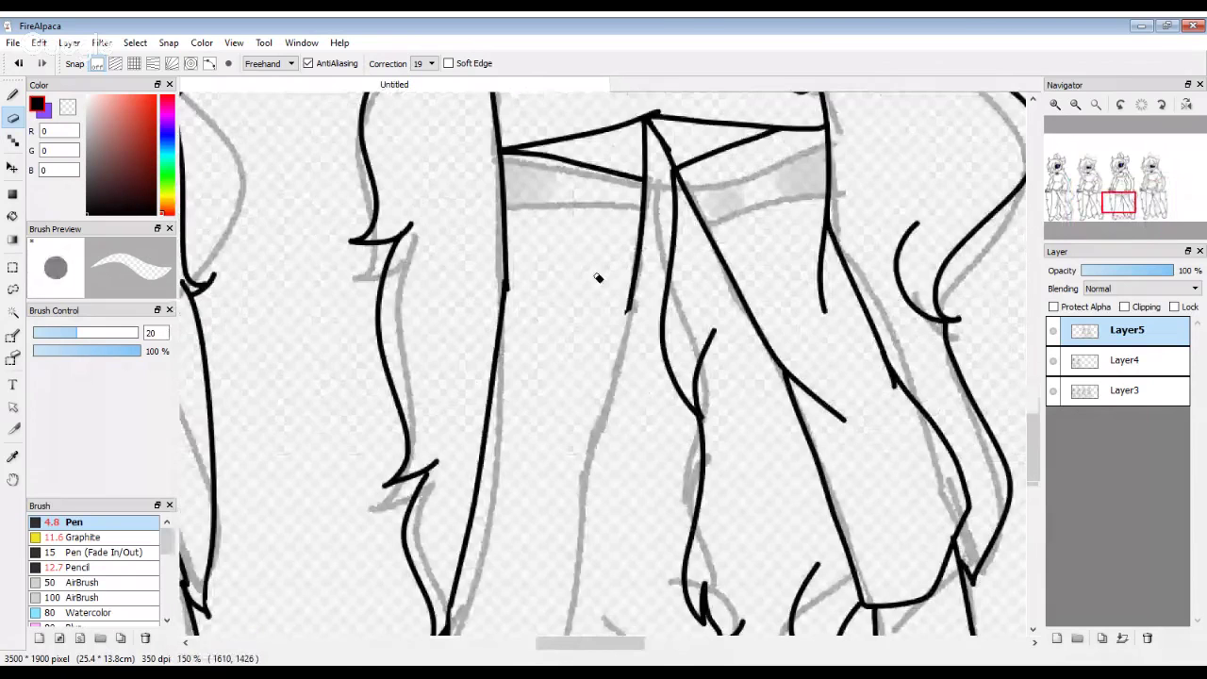
scroll(644, 347, down, 2)
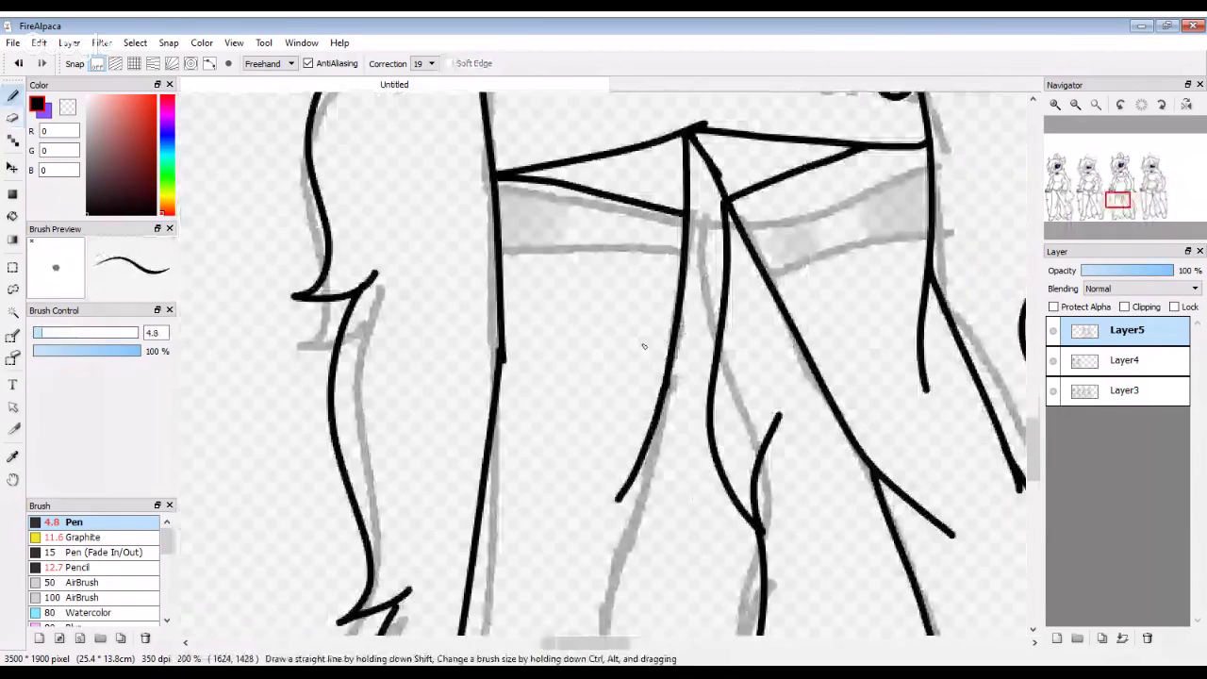
scroll(644, 346, down, 2)
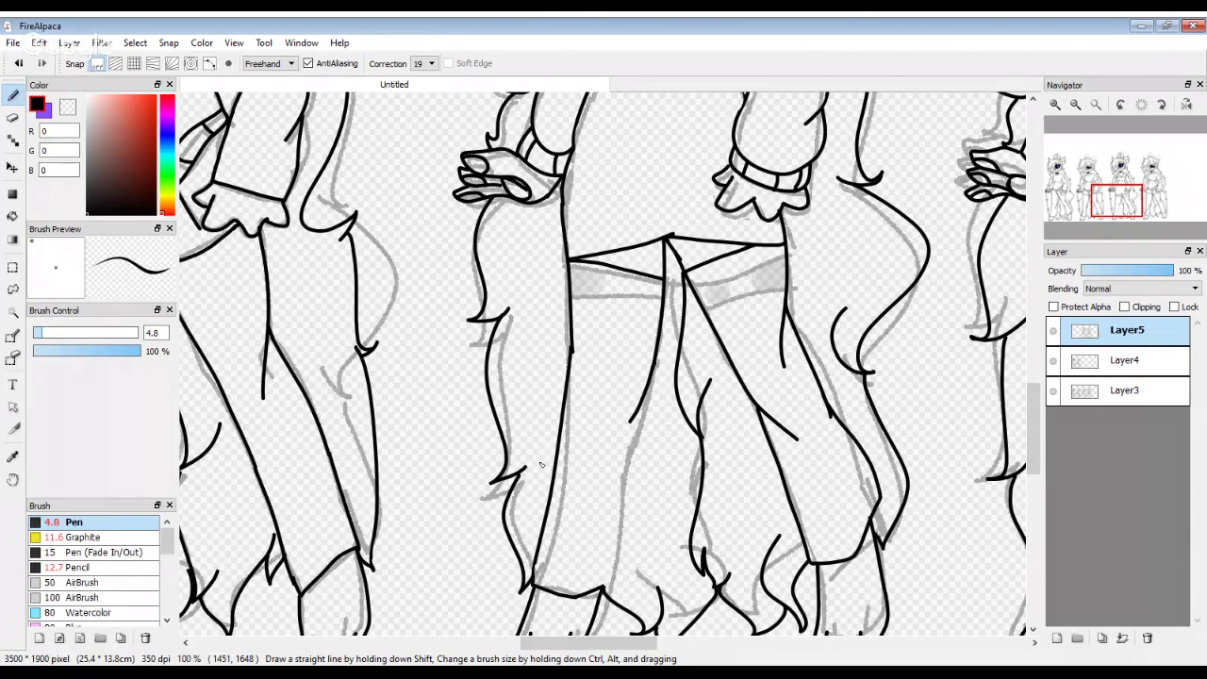
scroll(542, 464, down, 2)
scroll(566, 467, up, 5)
mouse_move(680, 174)
mouse_down()
mouse_move(658, 373)
mouse_move(611, 548)
mouse_move(598, 229)
mouse_move(626, 402)
mouse_up()
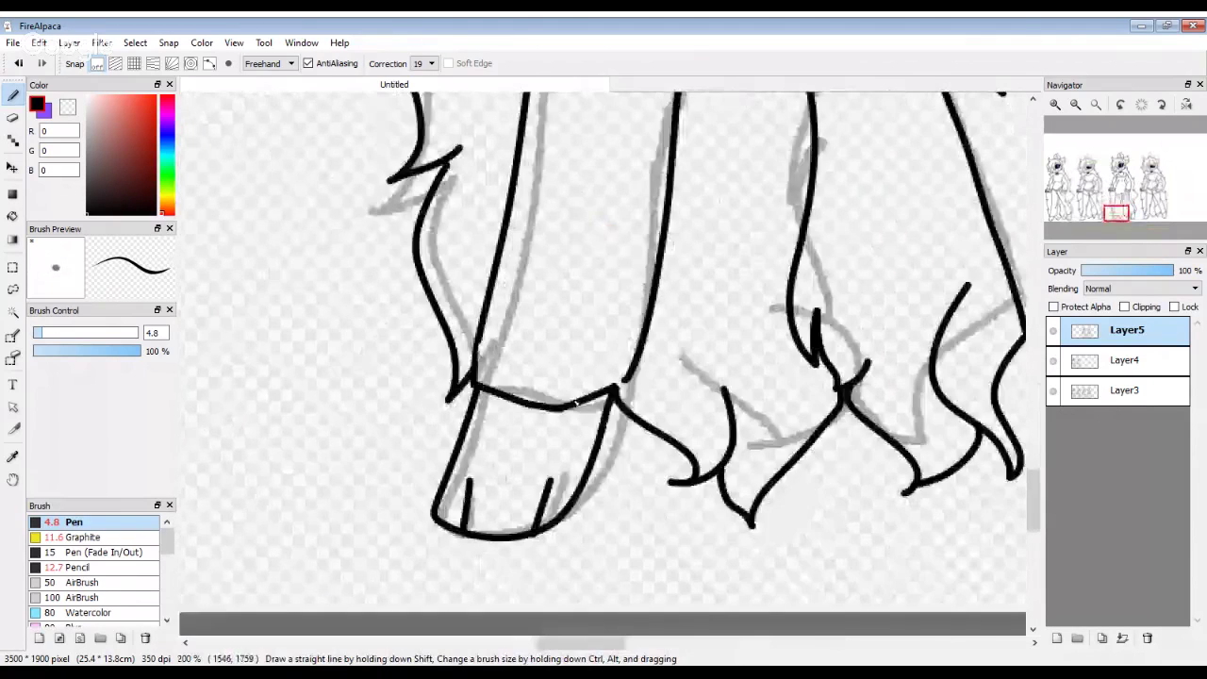
scroll(626, 402, up, 2)
scroll(625, 402, down, 2)
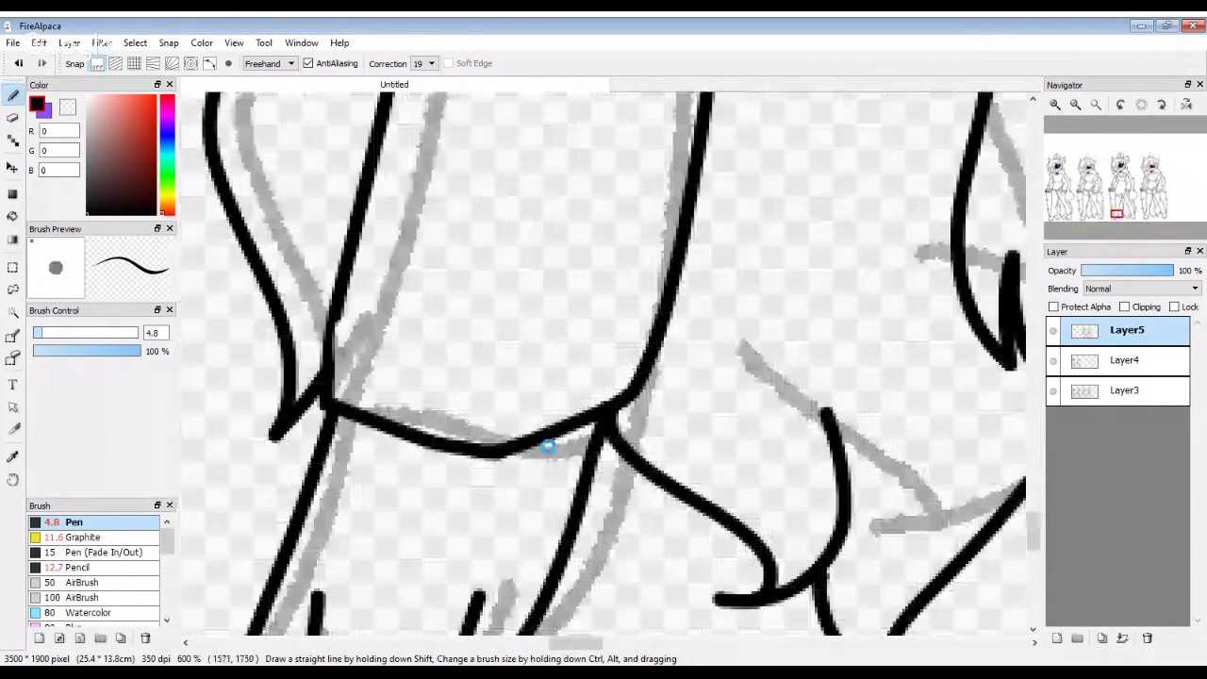
scroll(548, 447, down, 8)
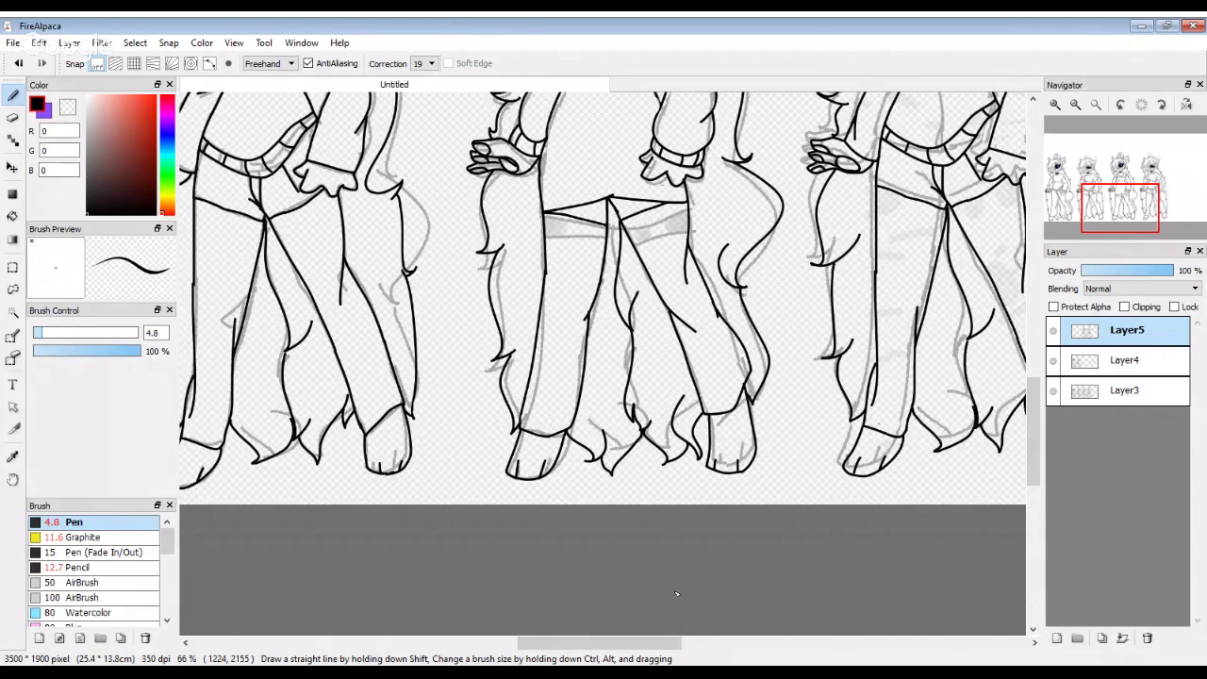
scroll(674, 507, down, 1)
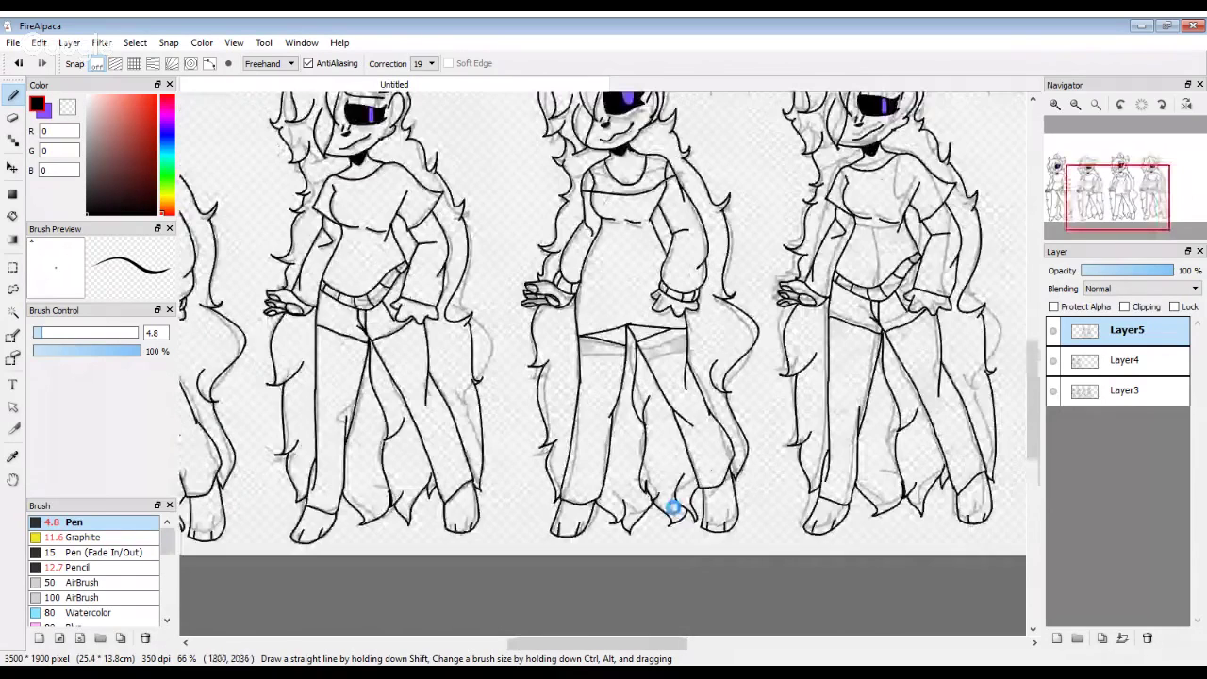
scroll(673, 508, down, 2)
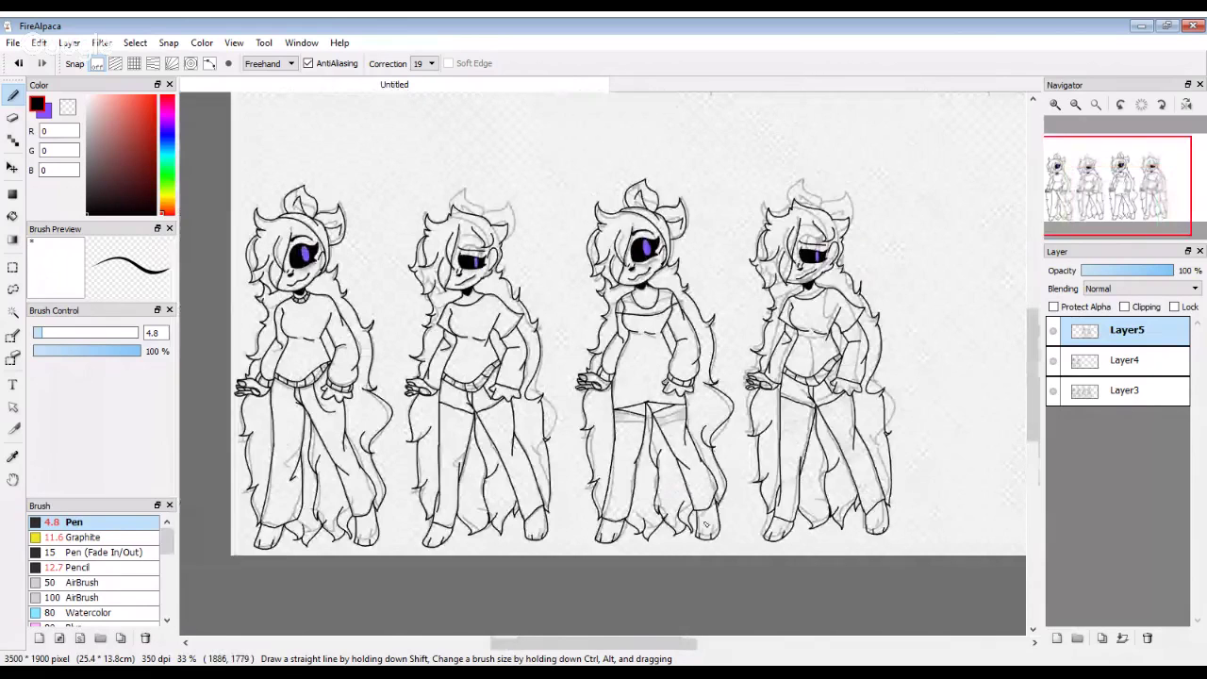
scroll(706, 524, up, 2)
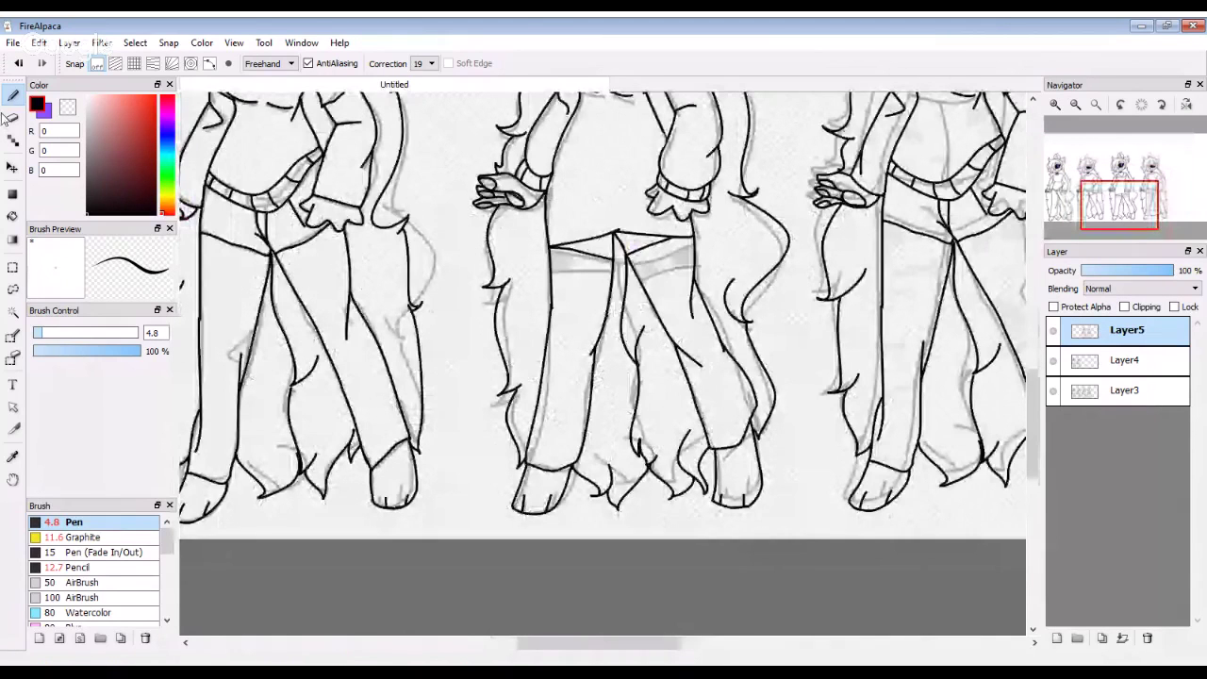
scroll(460, 463, down, 2)
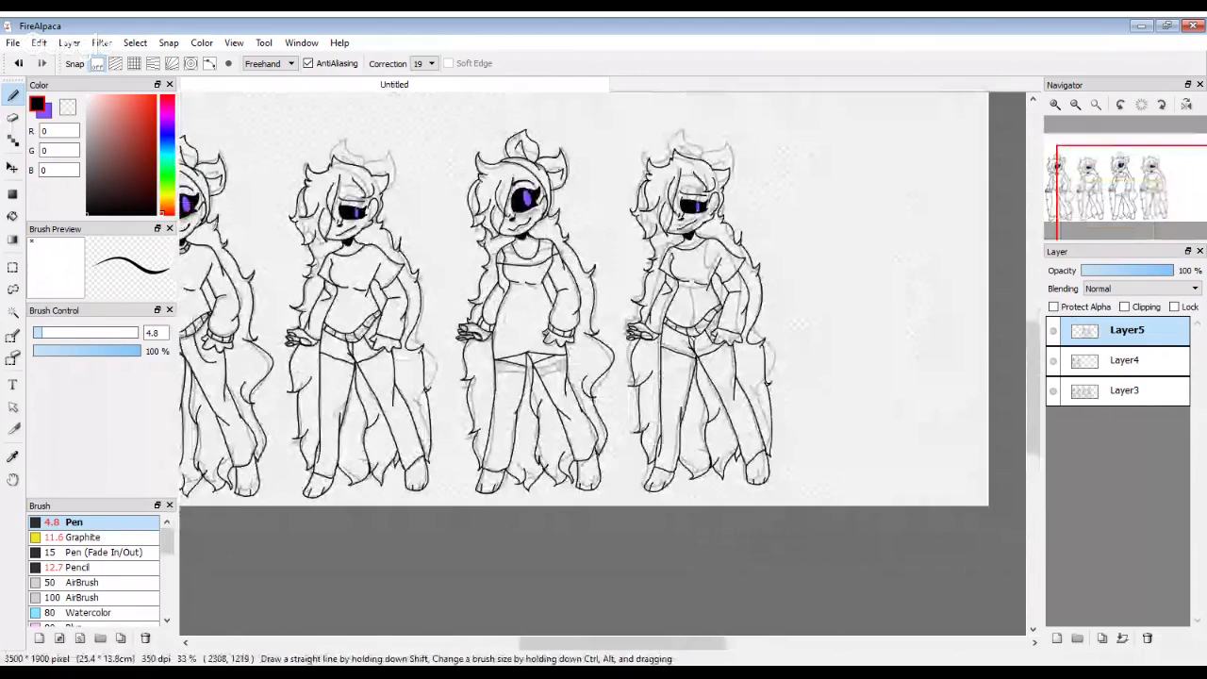
scroll(618, 293, down, 2)
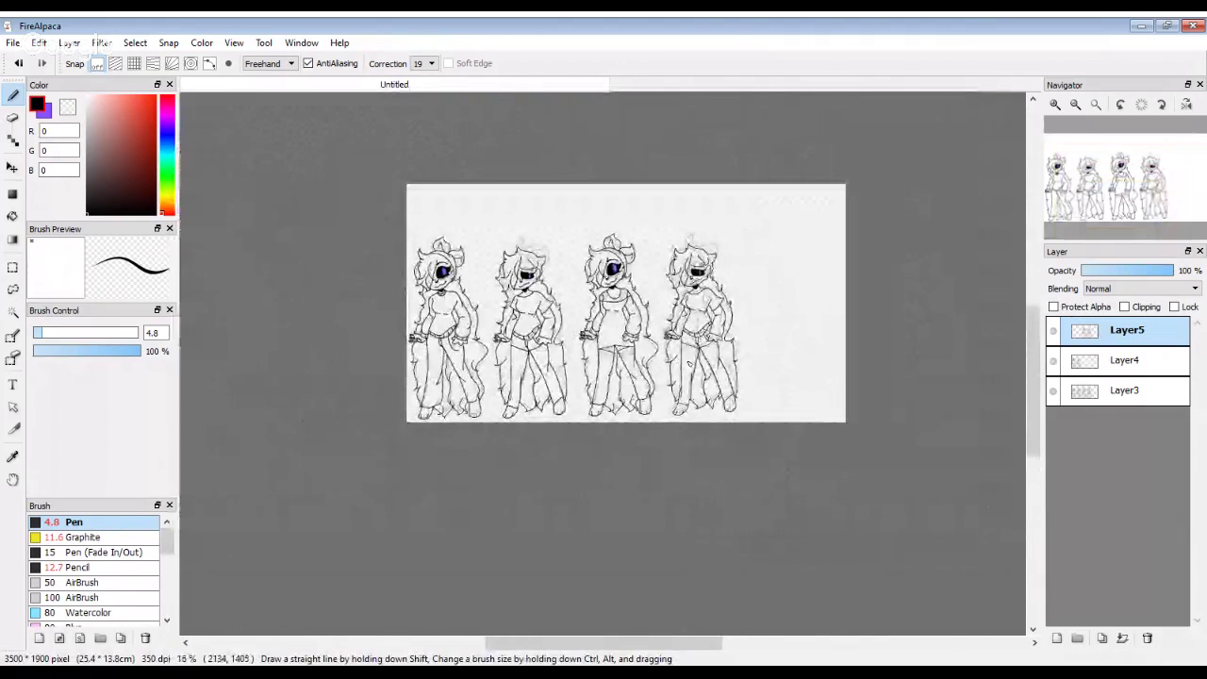
scroll(702, 395, up, 2)
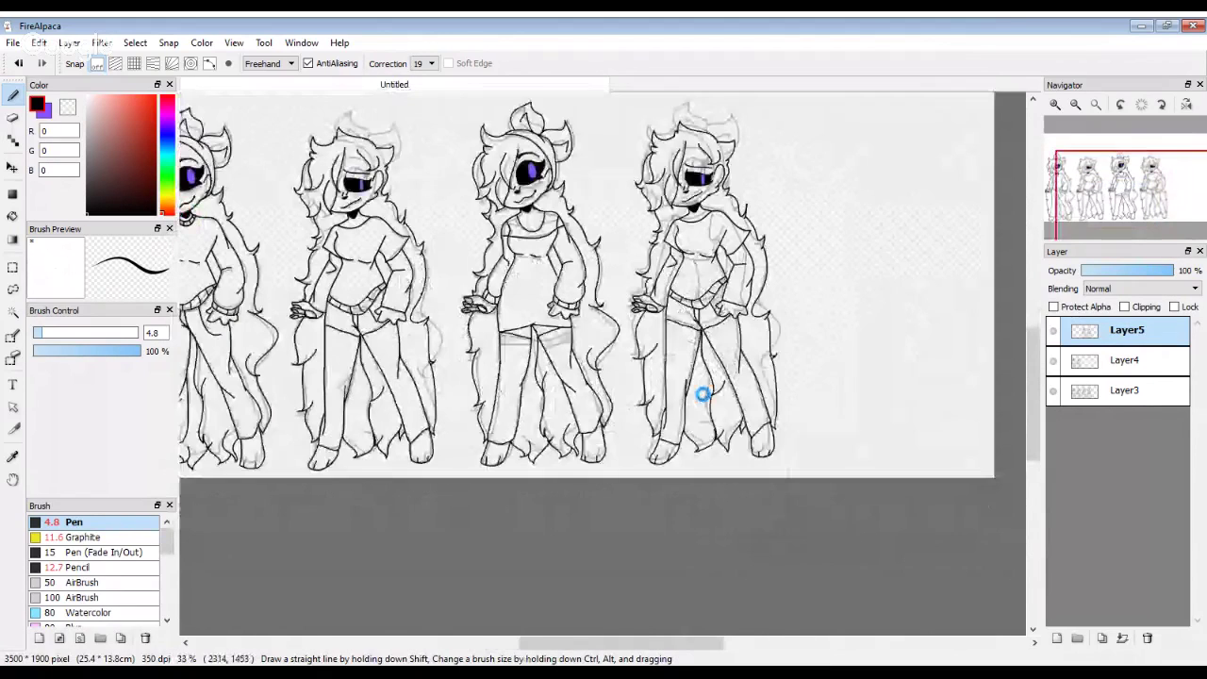
Step: Erase the short sleeve's outer hem and the upper arm and elbow fold lines on the fourth figure's left-side arm
key(e)
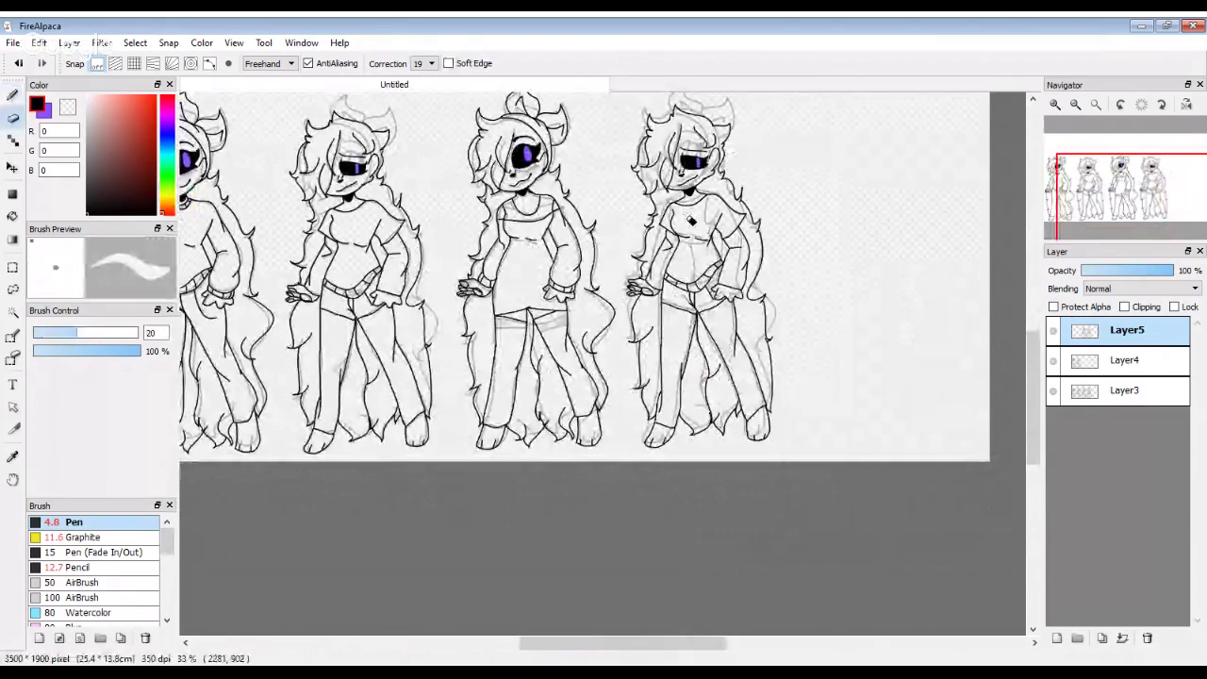
scroll(691, 220, up, 2)
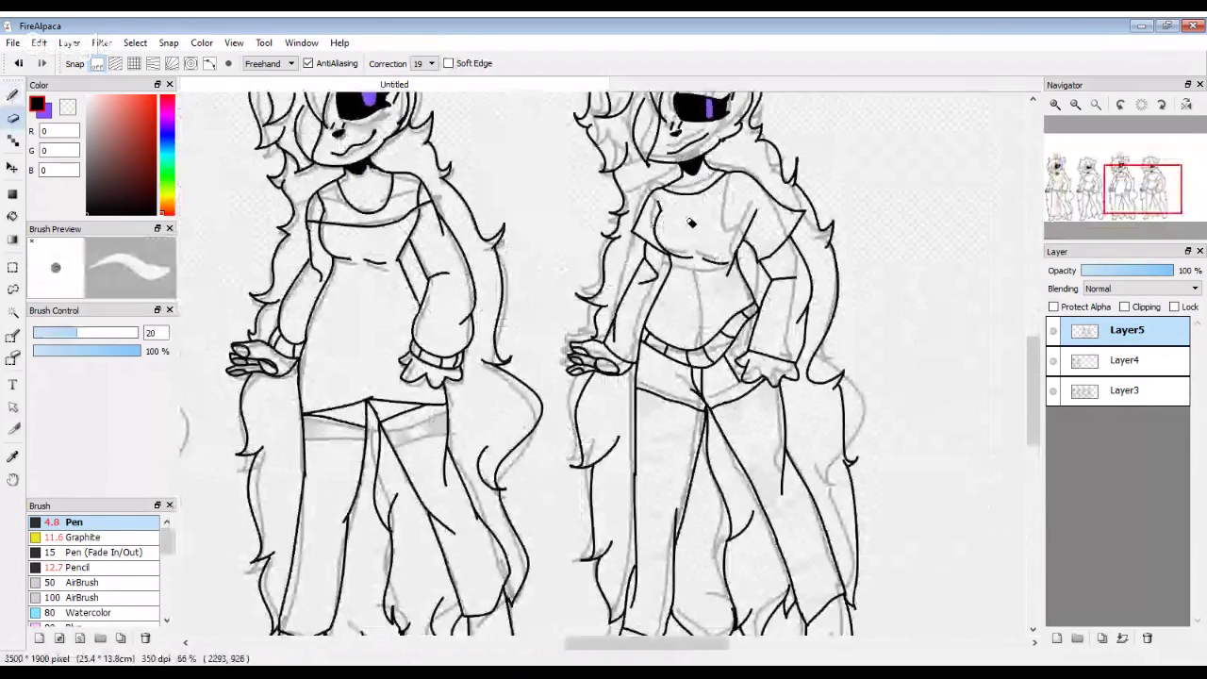
scroll(690, 223, up, 2)
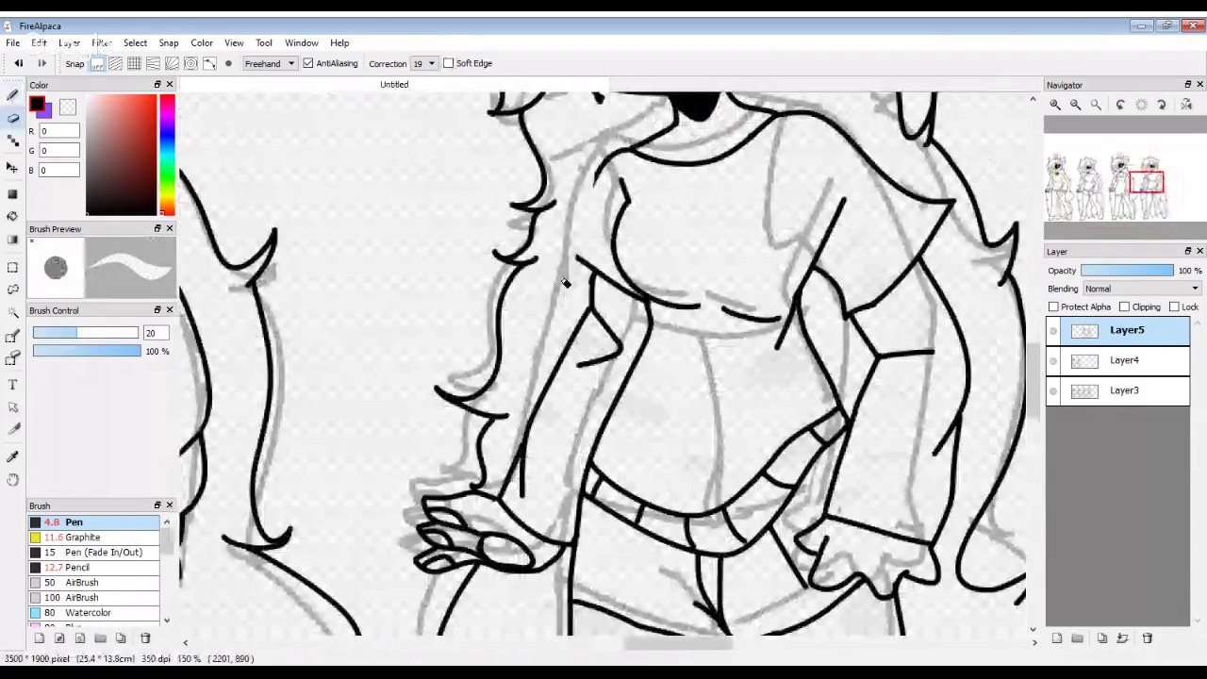
drag(564, 283, 603, 359)
Step: Ink the fourth figure's left-side upper arm with the 4.8 Pen as one line from shoulder to forearm, plus an elbow crease
click(12, 96)
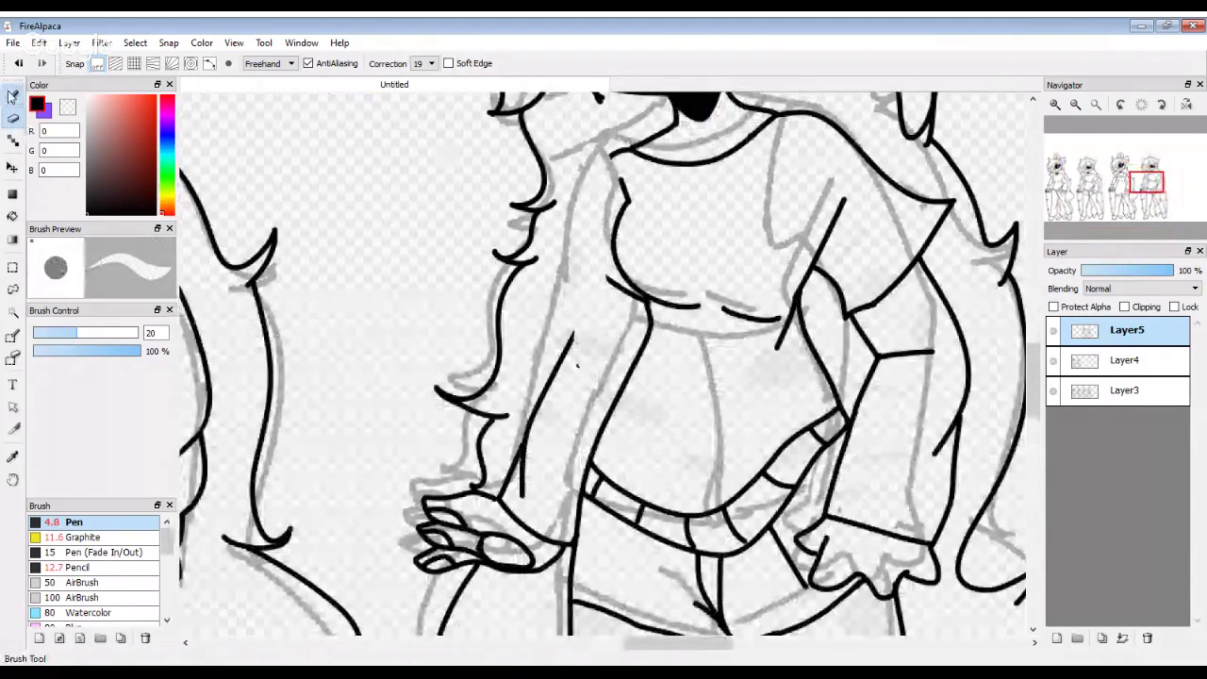
scroll(601, 147, up, 2)
mouse_move(615, 142)
mouse_down()
mouse_move(564, 459)
mouse_move(540, 534)
mouse_up()
drag(641, 464, 543, 526)
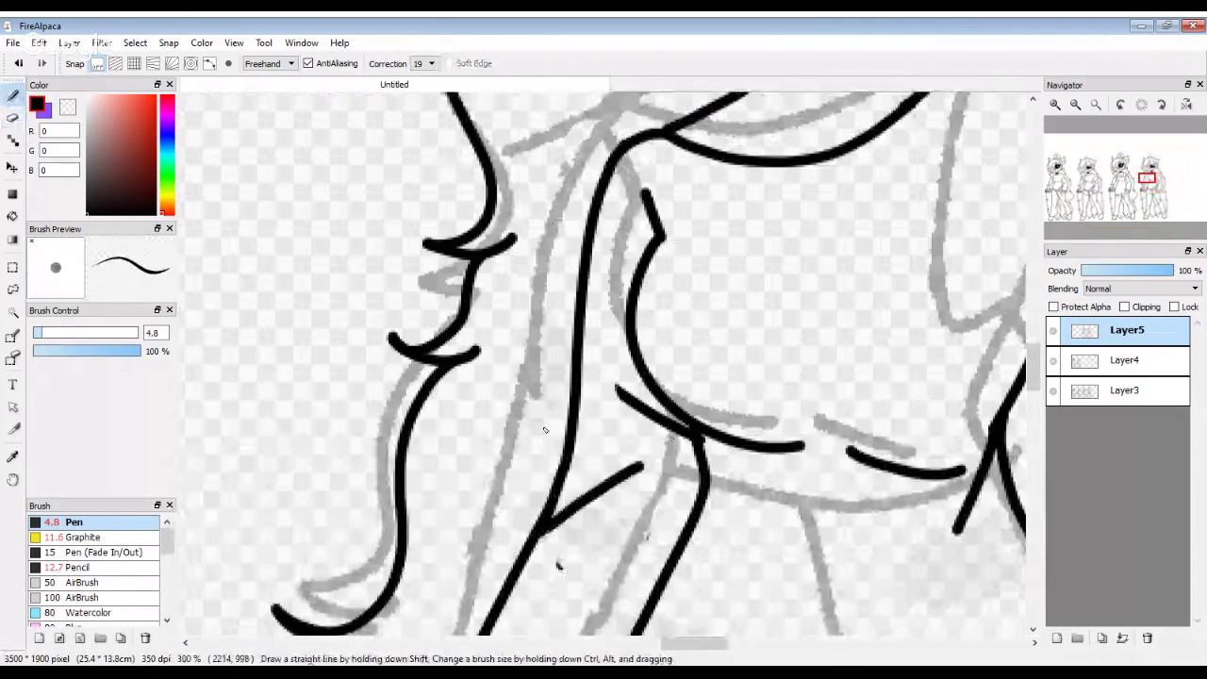
Step: Erase the leftover sleeve fold and the cuff line across the wrist of the fourth figure's left-side arm
scroll(417, 316, down, 3)
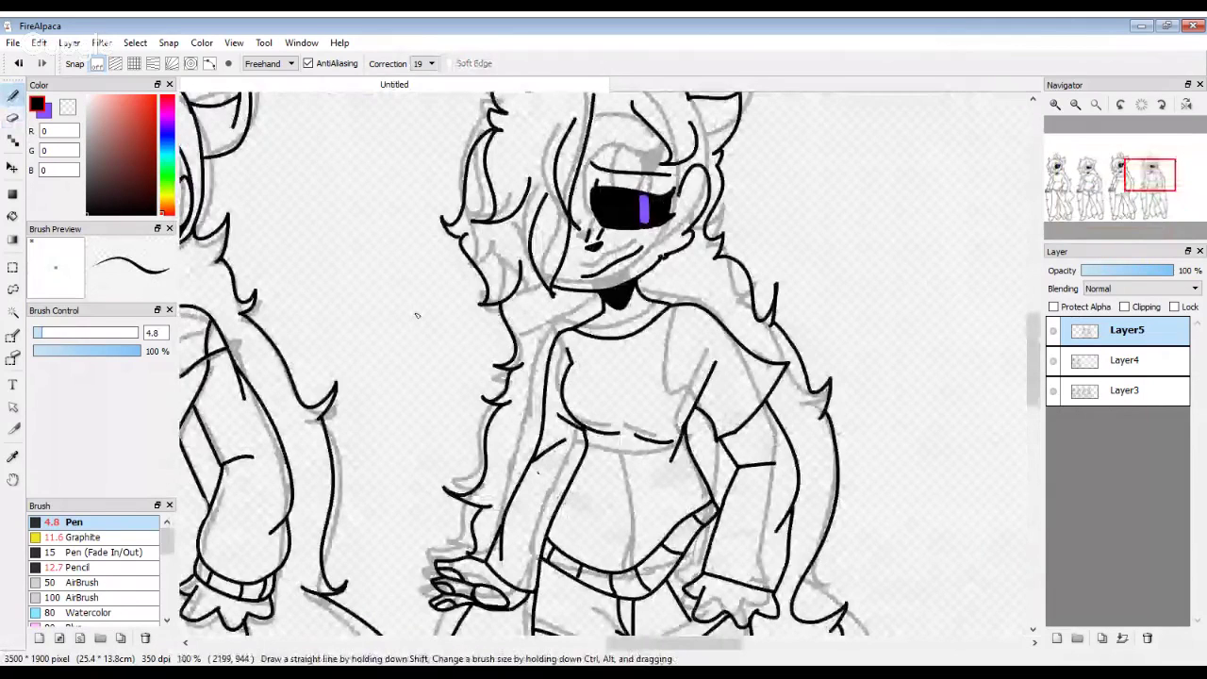
key(e)
scroll(616, 450, up, 2)
scroll(616, 450, up, 2)
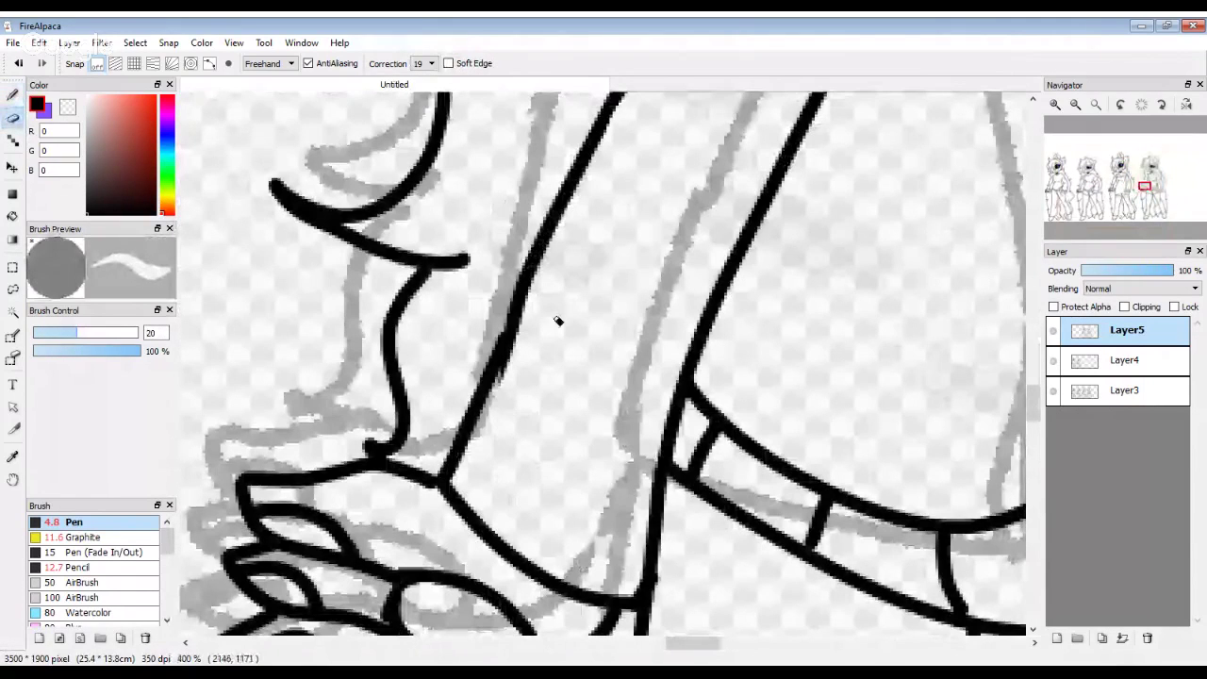
mouse_move(558, 321)
mouse_down()
mouse_move(455, 510)
mouse_move(524, 555)
mouse_move(600, 574)
mouse_up()
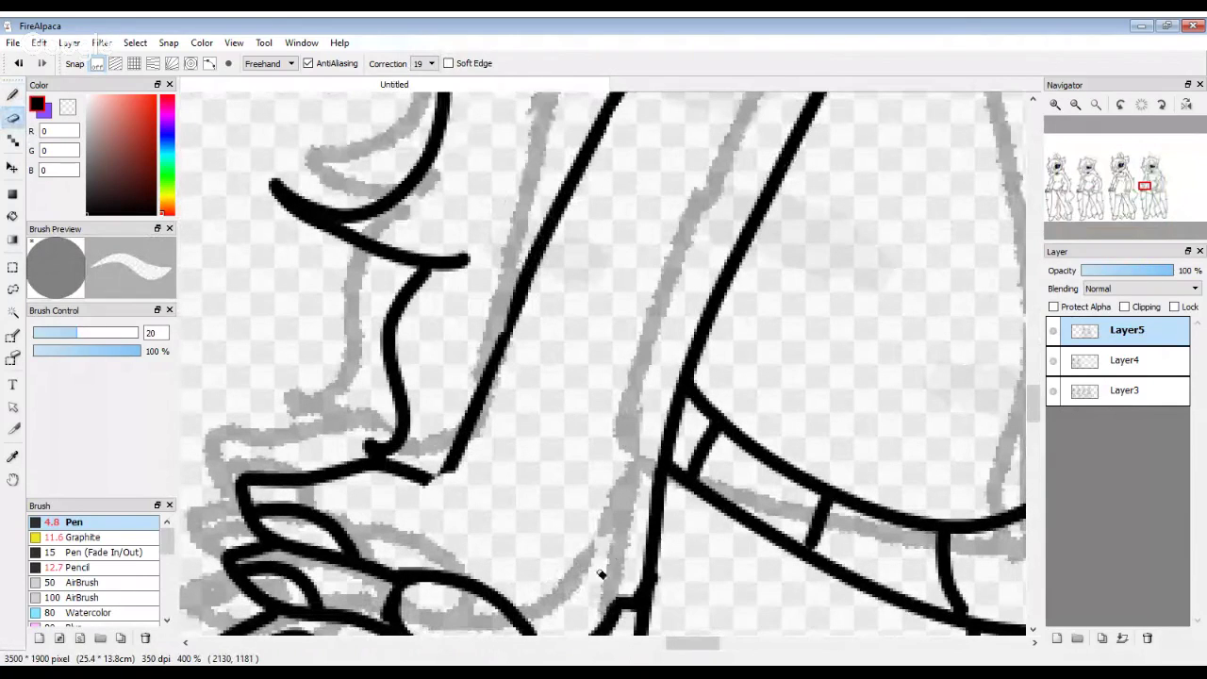
scroll(461, 296, down, 4)
scroll(486, 349, up, 4)
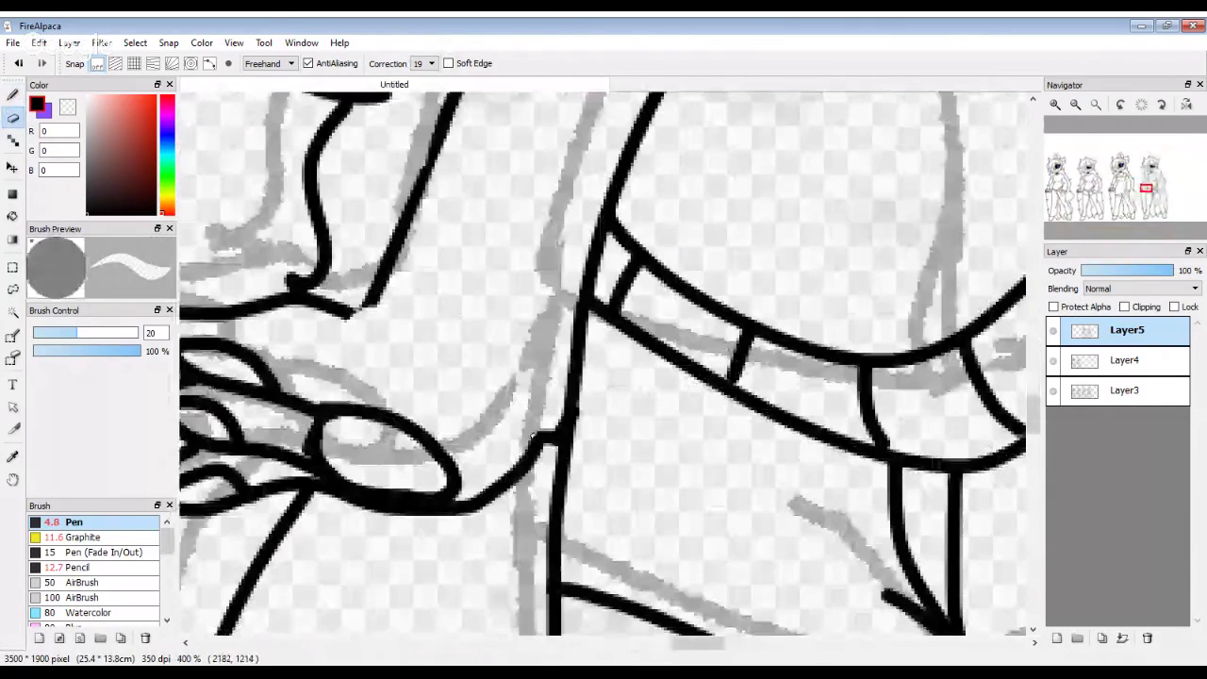
Step: Erase the uneven stretch of the fourth figure's hip line beside the left-side hand and re-ink it smoothly with the 4.8 Pen
scroll(566, 407, up, 2)
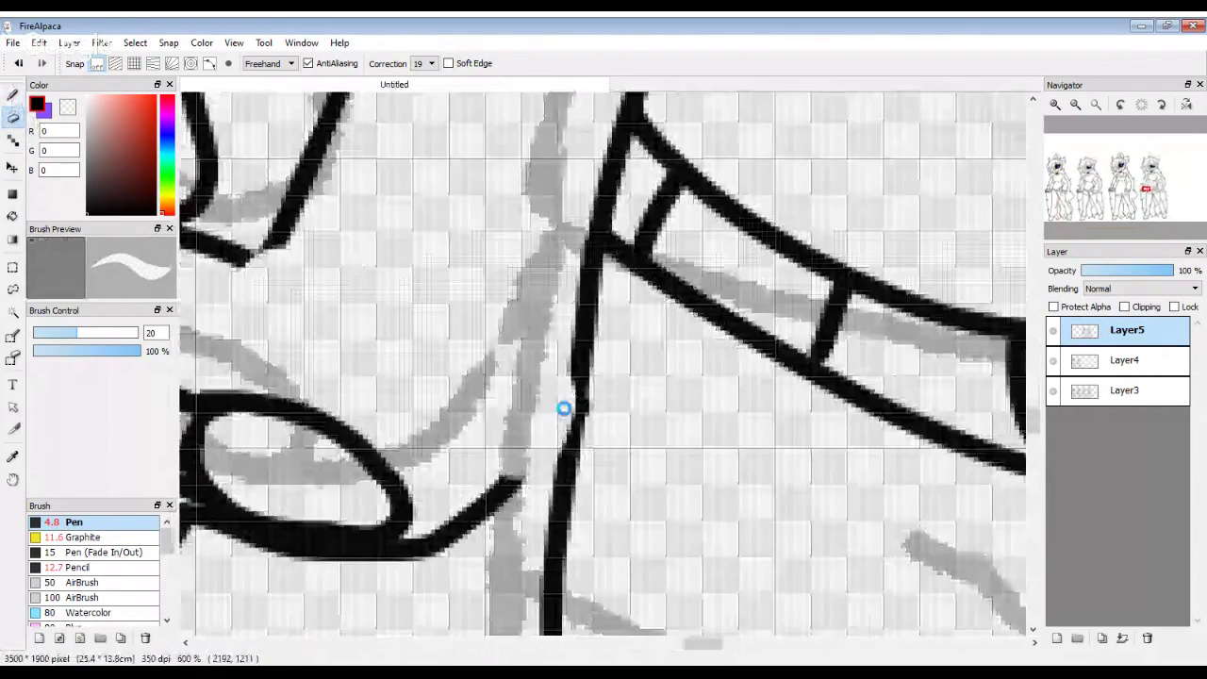
drag(582, 410, 559, 533)
scroll(497, 368, down, 2)
key(b)
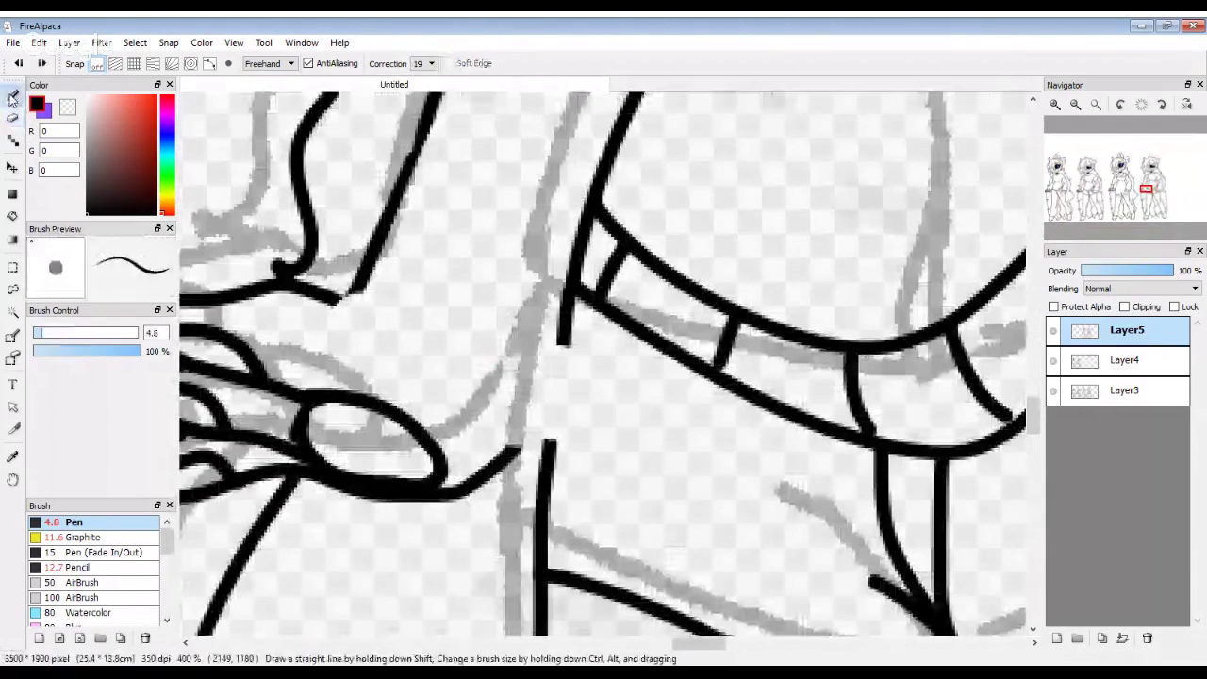
scroll(569, 383, up, 2)
drag(553, 299, 510, 630)
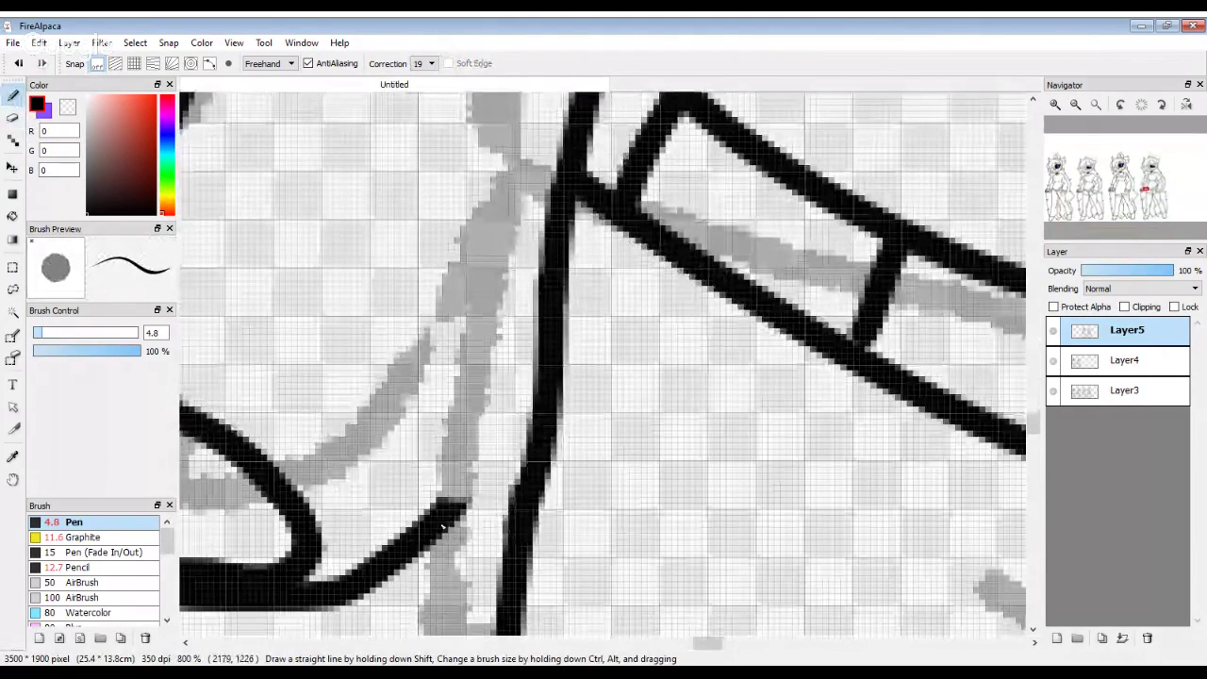
Step: Ink the fourth figure's left-side wrist edge from the palm up to the hip line, plus a short curved line rising from the thumb
drag(453, 517, 520, 330)
scroll(520, 330, down, 4)
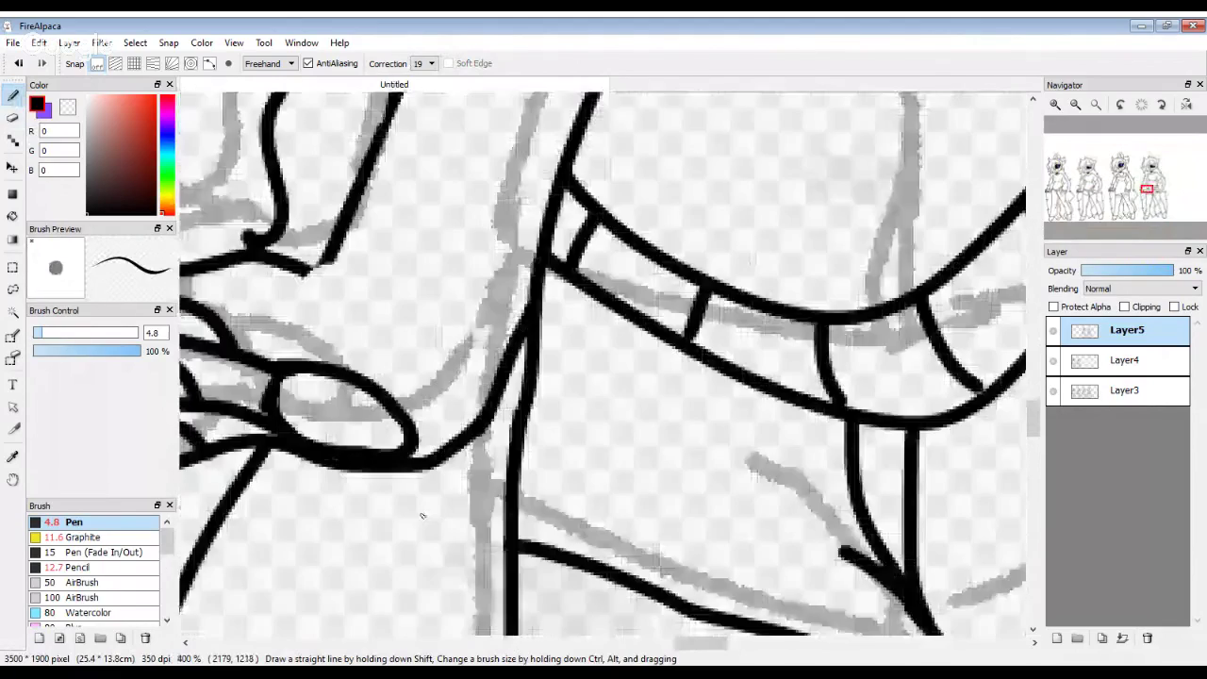
scroll(380, 414, up, 4)
scroll(381, 415, down, 3)
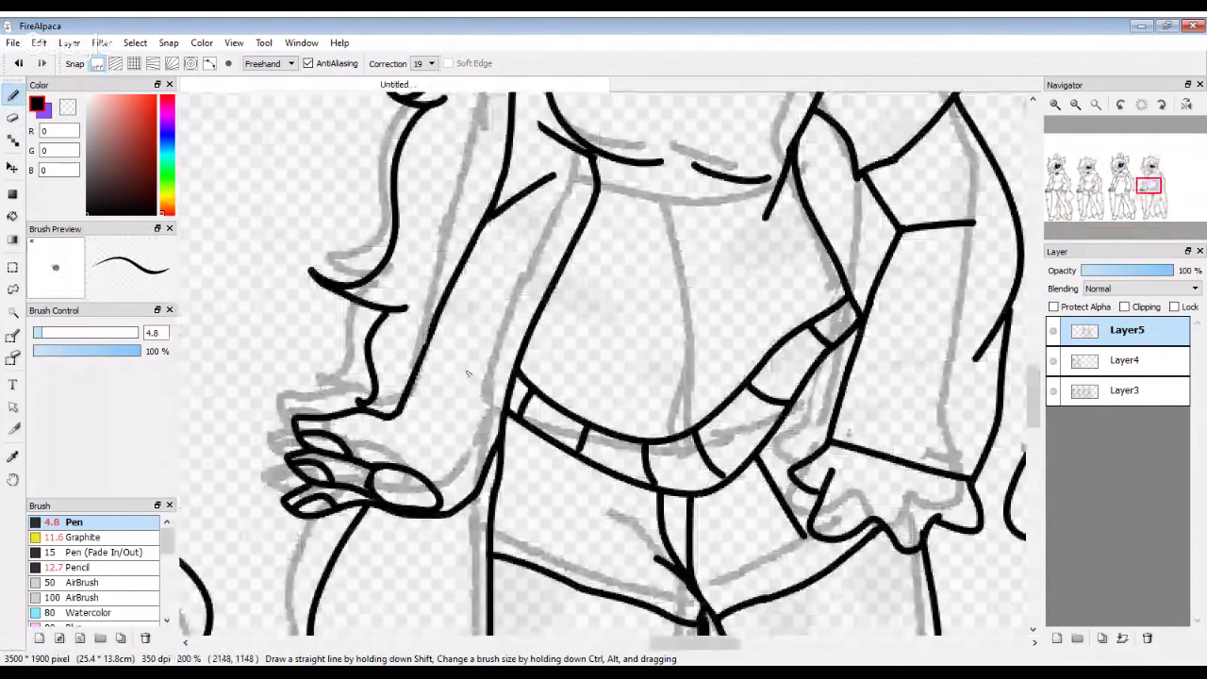
scroll(467, 374, up, 2)
drag(415, 558, 531, 358)
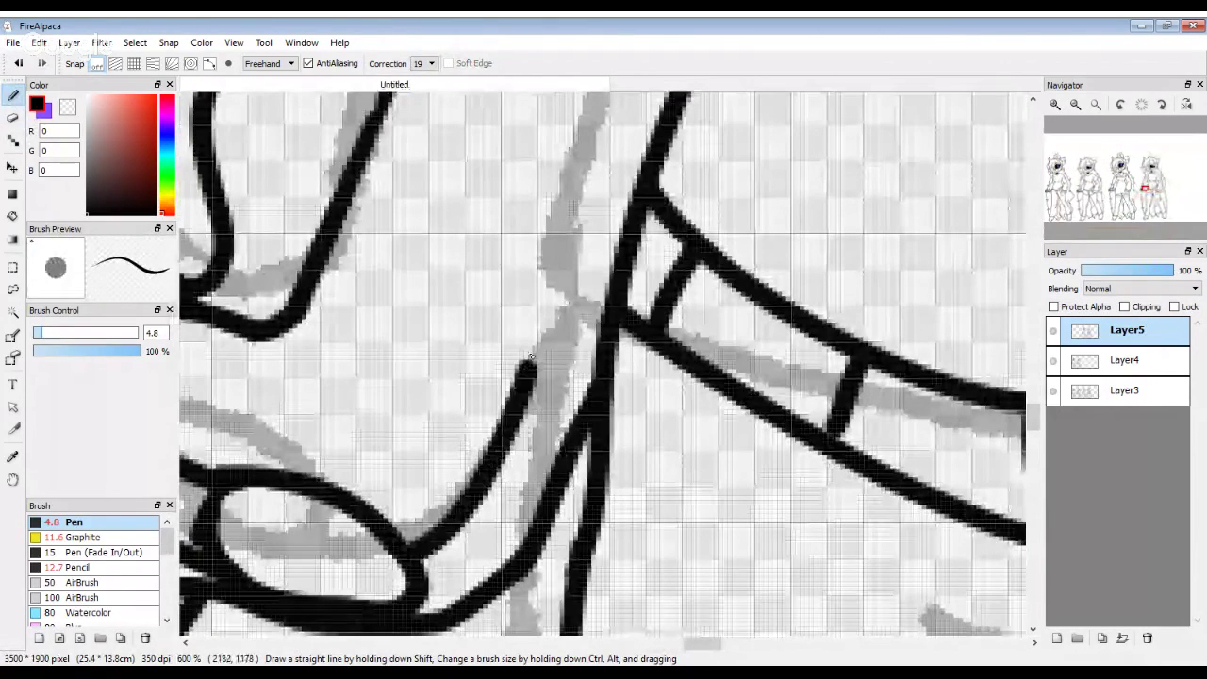
scroll(413, 482, down, 6)
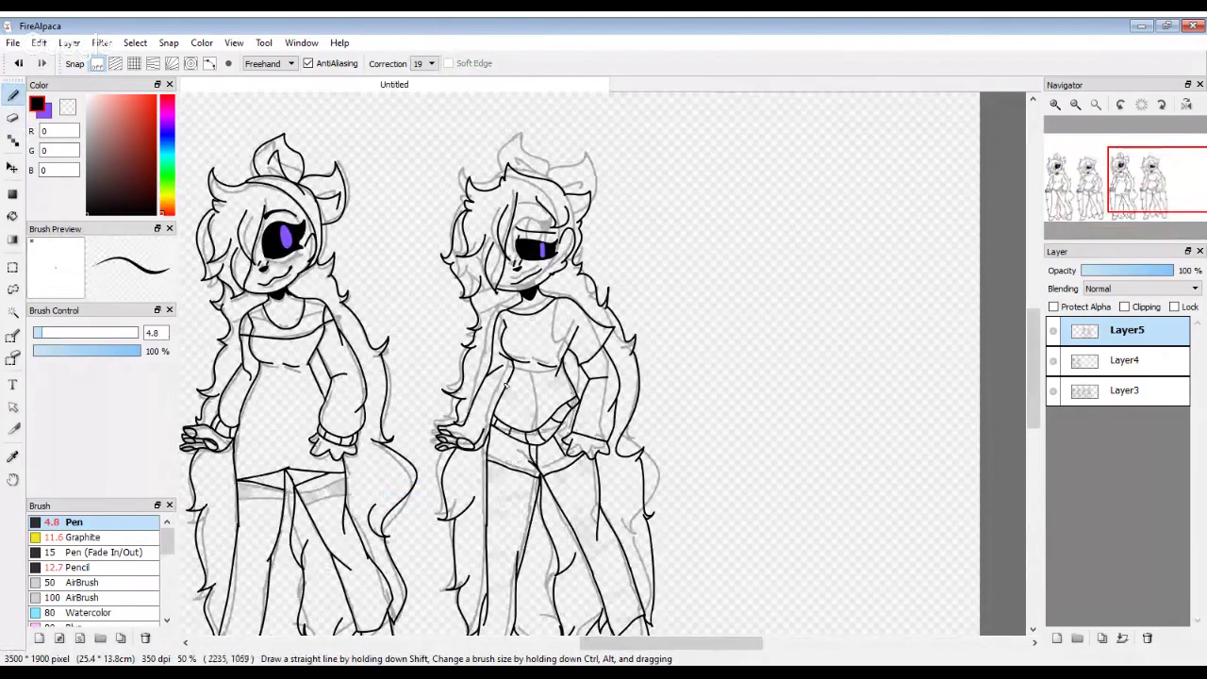
scroll(504, 385, up, 1)
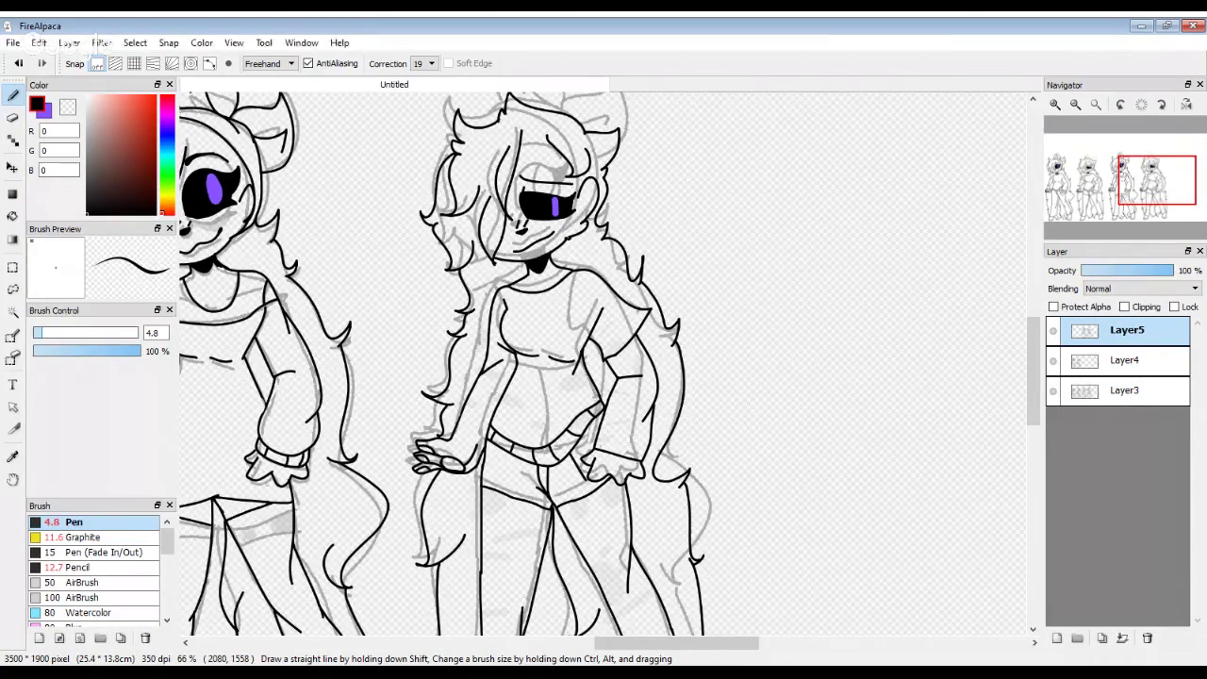
click(651, 672)
key(alt+Tab)
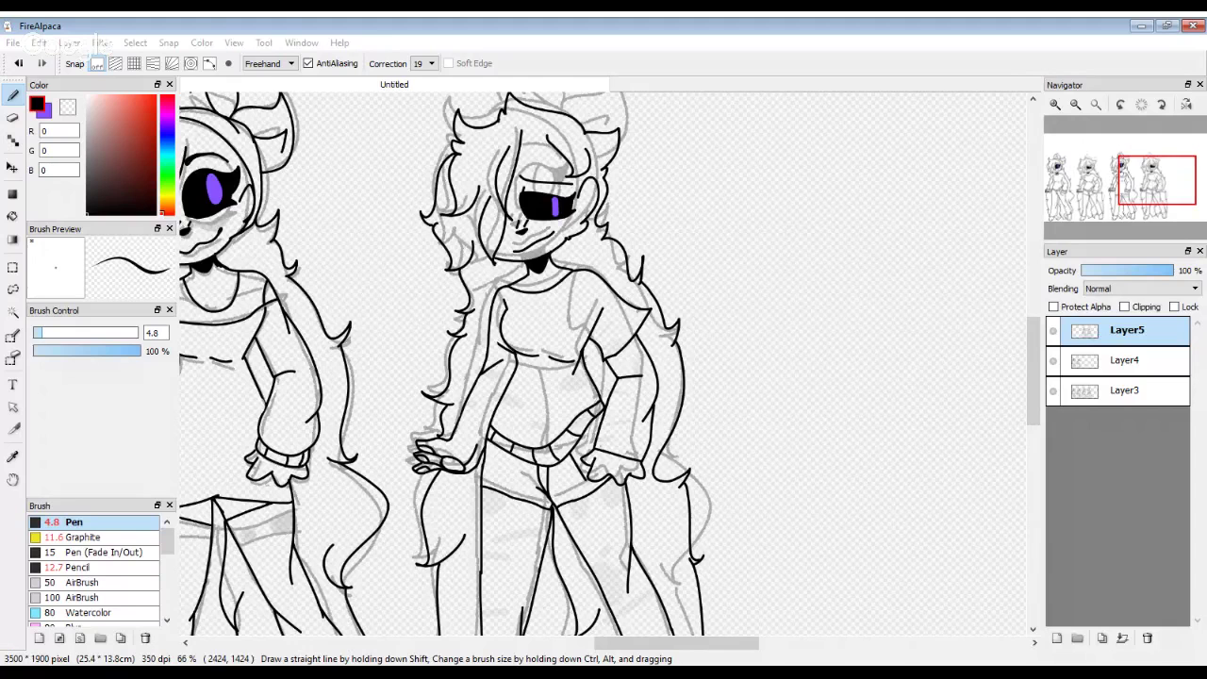
key(ctrl+minus)
key(ctrl+minus)
key(ctrl+minus)
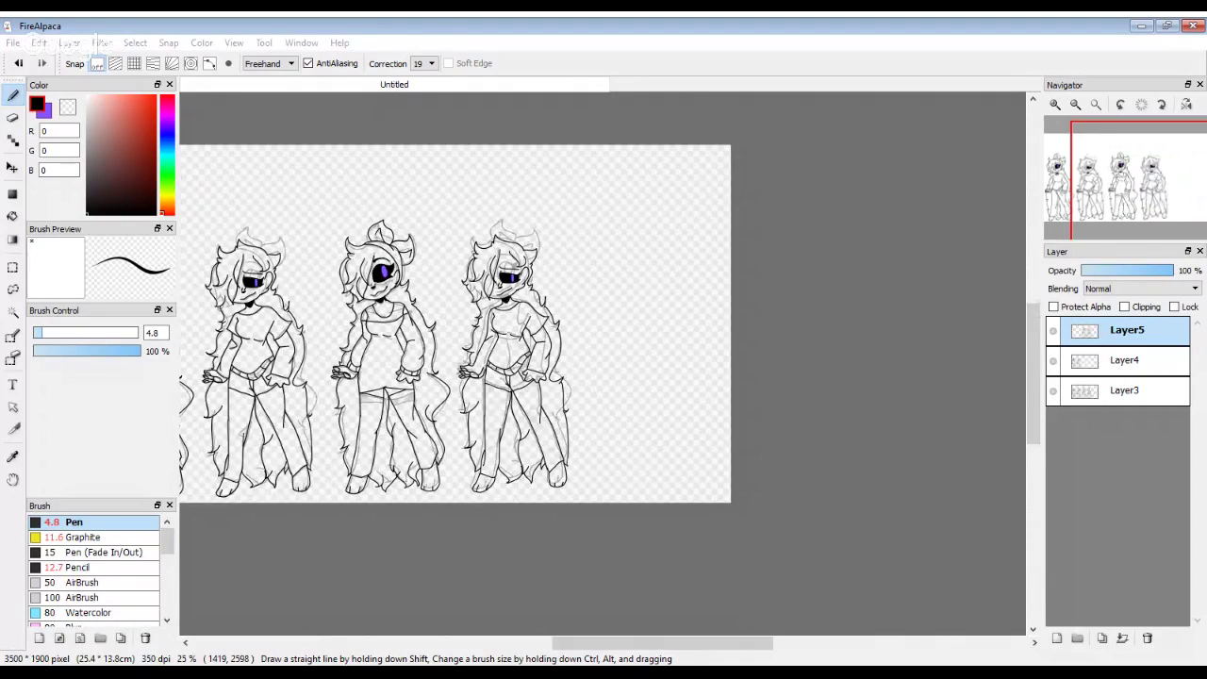
Step: Erase the drooping outer edge and the underarm fold of the loose sleeve on the fourth figure's right-side arm
scroll(418, 340, up, 4)
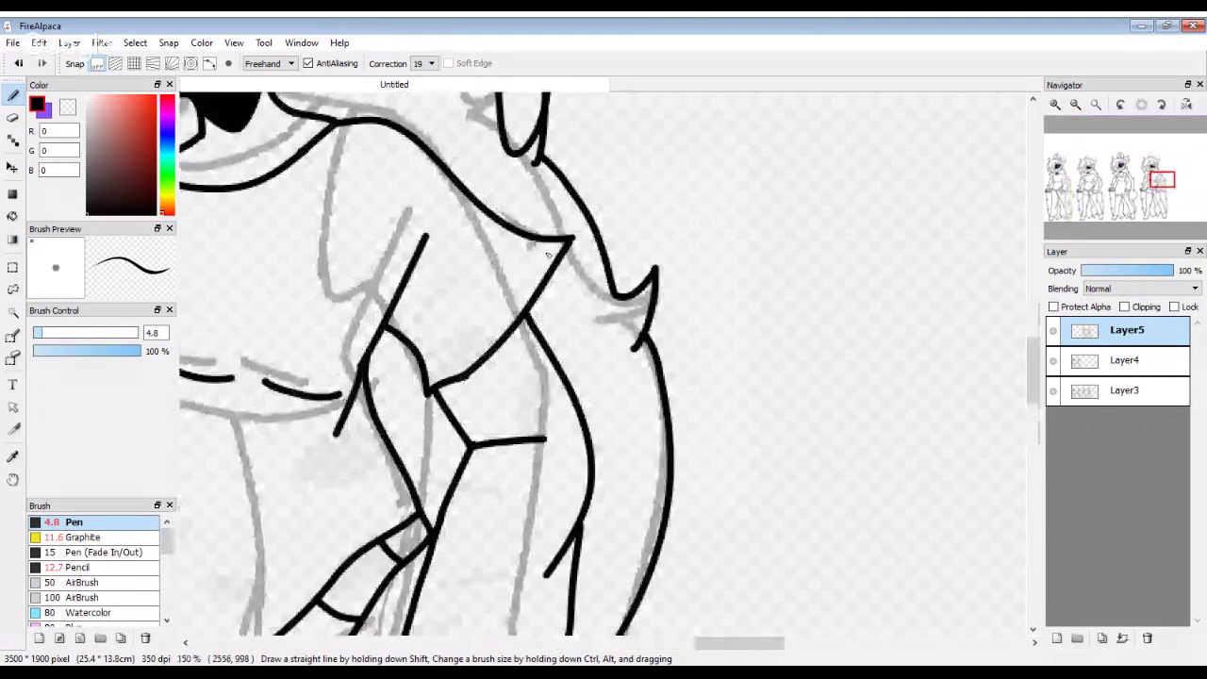
key(e)
mouse_move(418, 340)
mouse_down()
mouse_move(422, 399)
mouse_move(433, 351)
mouse_move(396, 328)
mouse_up()
mouse_move(517, 221)
mouse_down()
mouse_move(546, 263)
mouse_move(547, 236)
mouse_move(567, 236)
mouse_move(574, 267)
mouse_move(529, 312)
mouse_up()
Step: Ink the outer edge of the fourth figure's right-side sleeve with the 4.8 Pen, running from the shoulder down to the sleeve hem
click(13, 95)
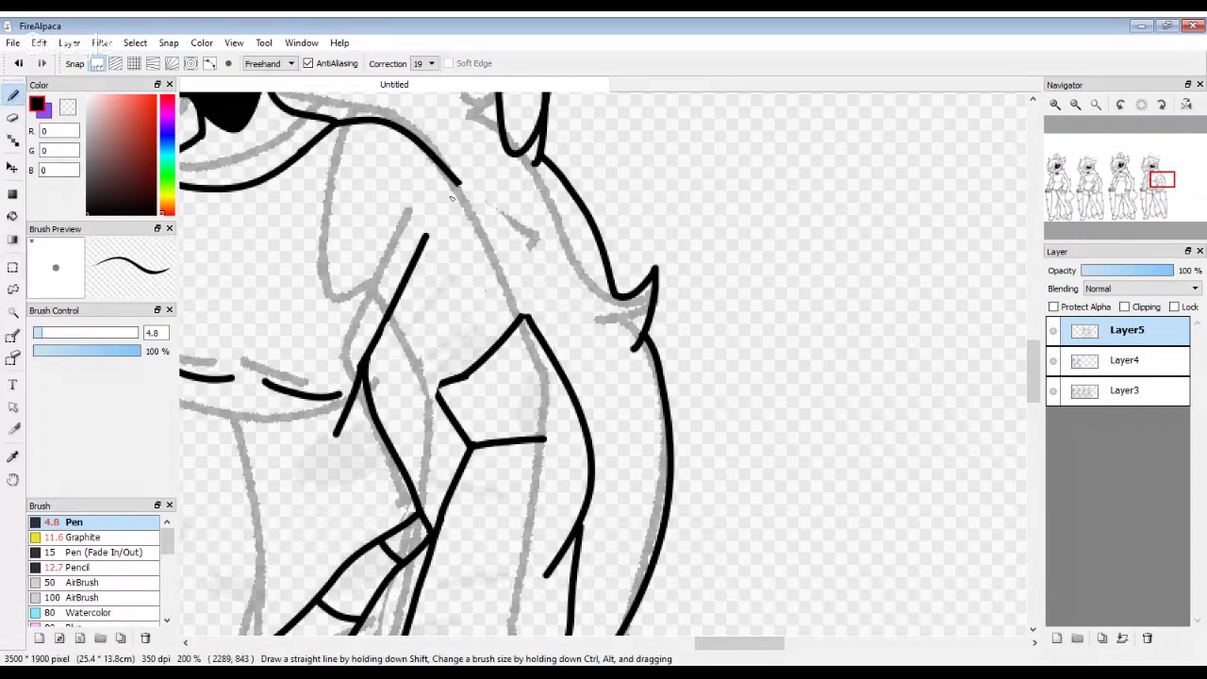
scroll(455, 238, up, 2)
mouse_move(464, 130)
mouse_down()
mouse_move(564, 374)
mouse_move(591, 408)
mouse_up()
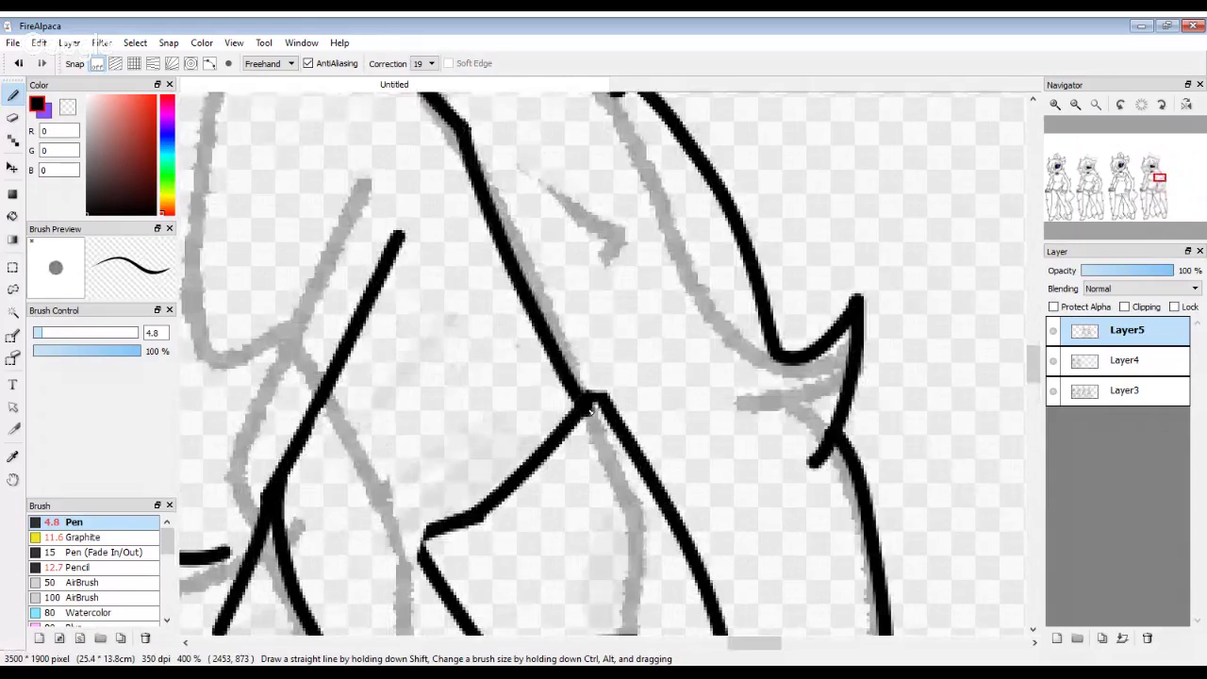
scroll(546, 353, down, 2)
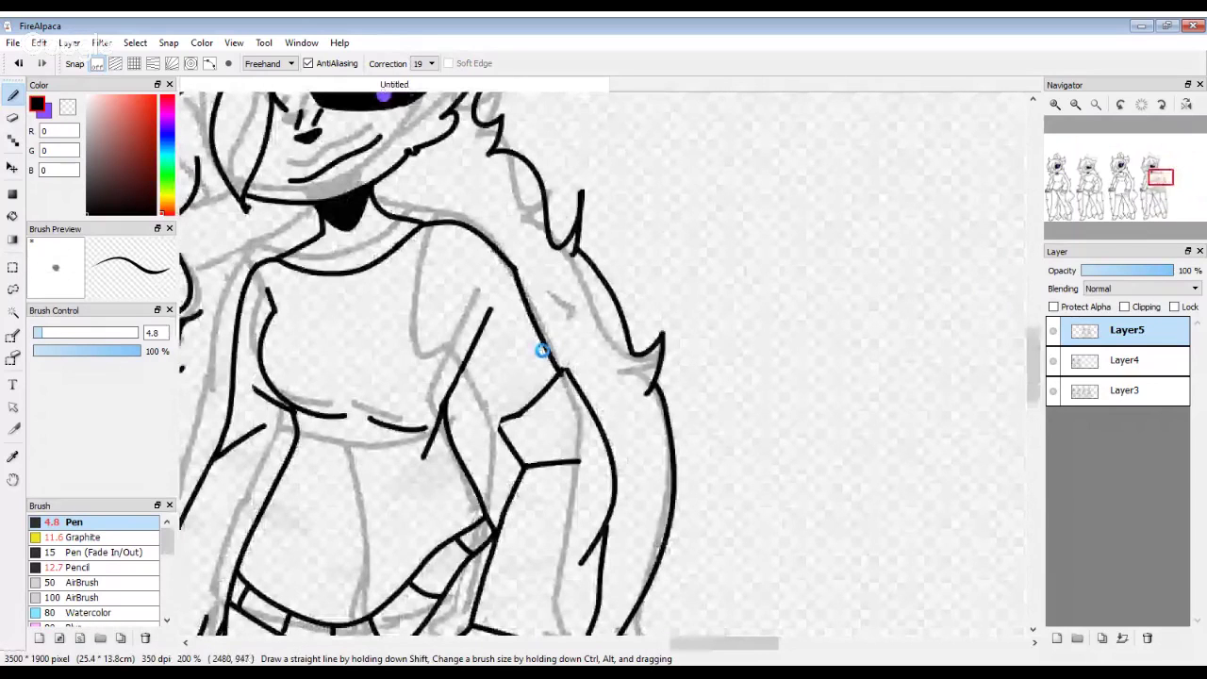
scroll(543, 351, down, 1)
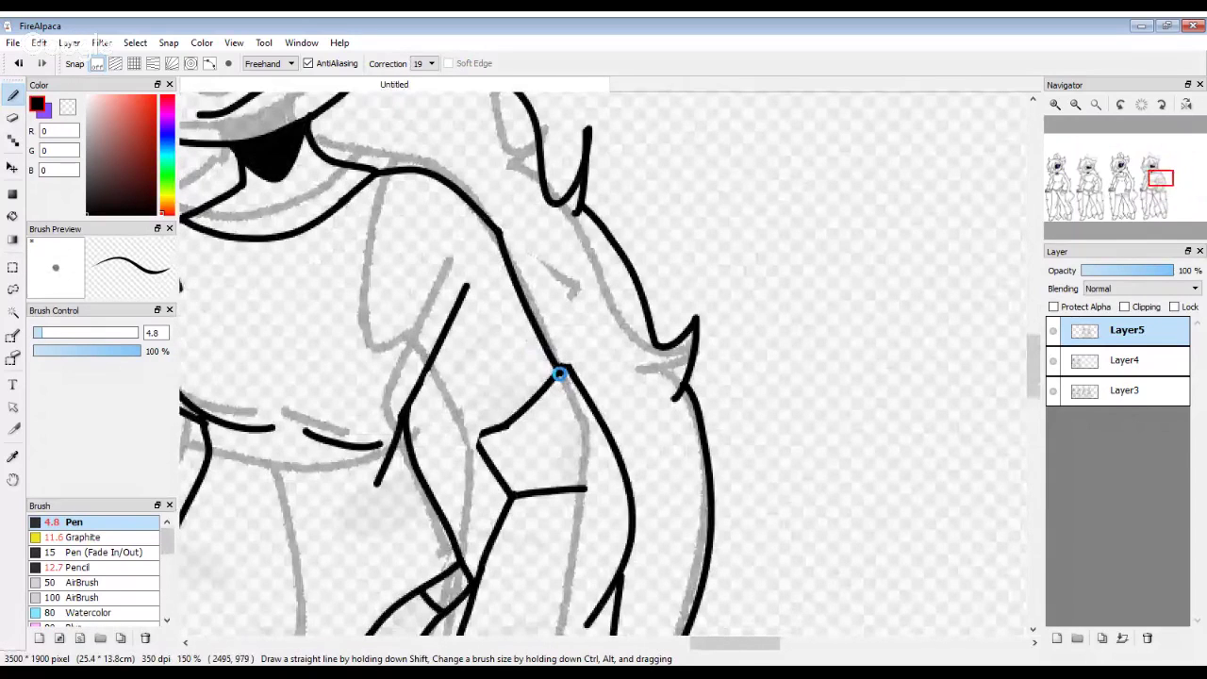
Step: Ink the inner edge of the fourth figure's right-side upper arm as one line from the armpit to the elbow, redoing the first stroke
scroll(559, 374, up, 6)
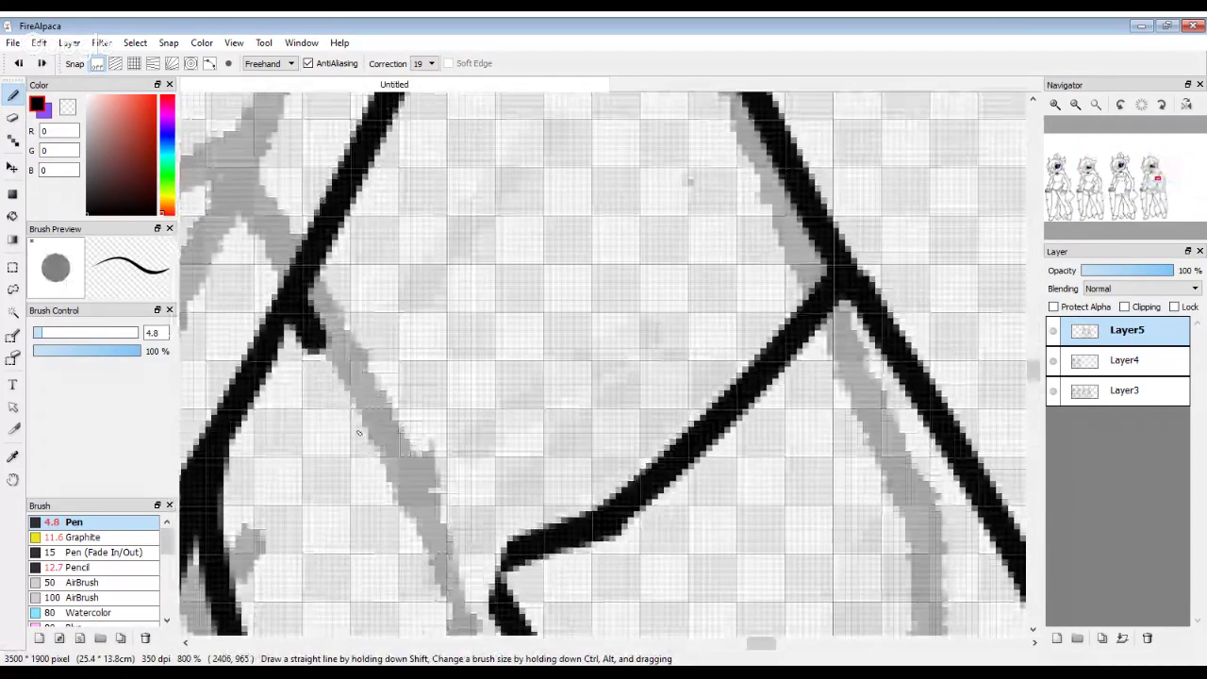
drag(309, 335, 504, 630)
key(ctrl+z)
drag(311, 321, 498, 624)
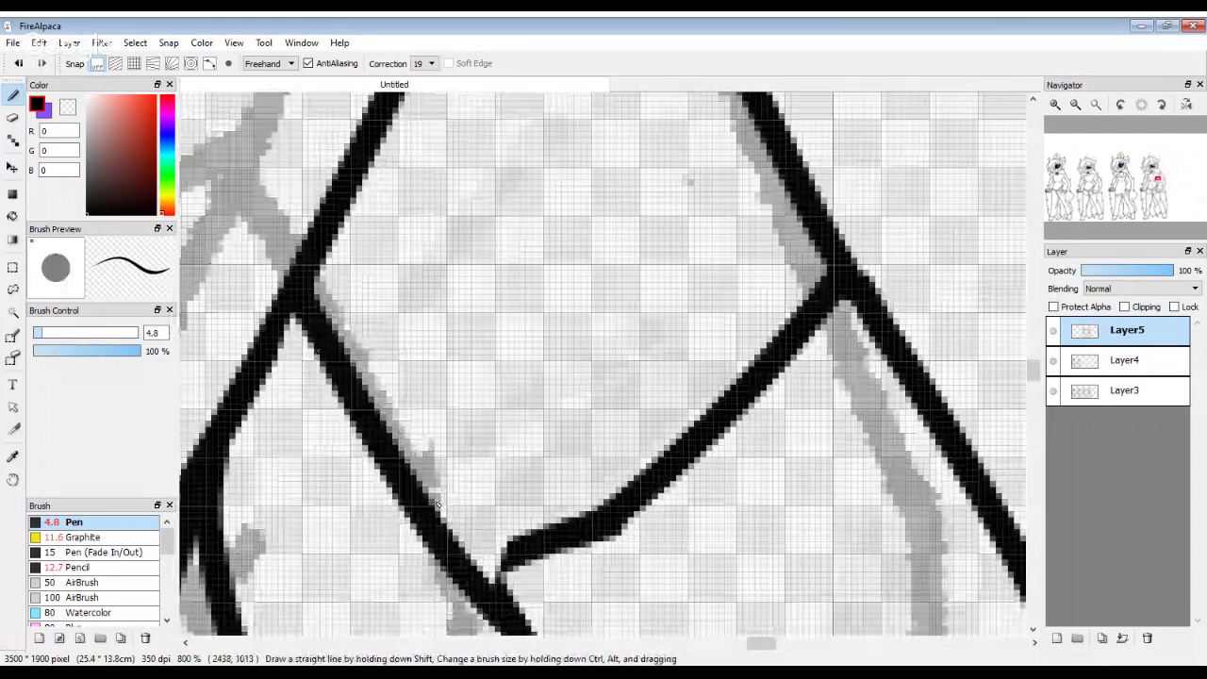
scroll(394, 380, down, 6)
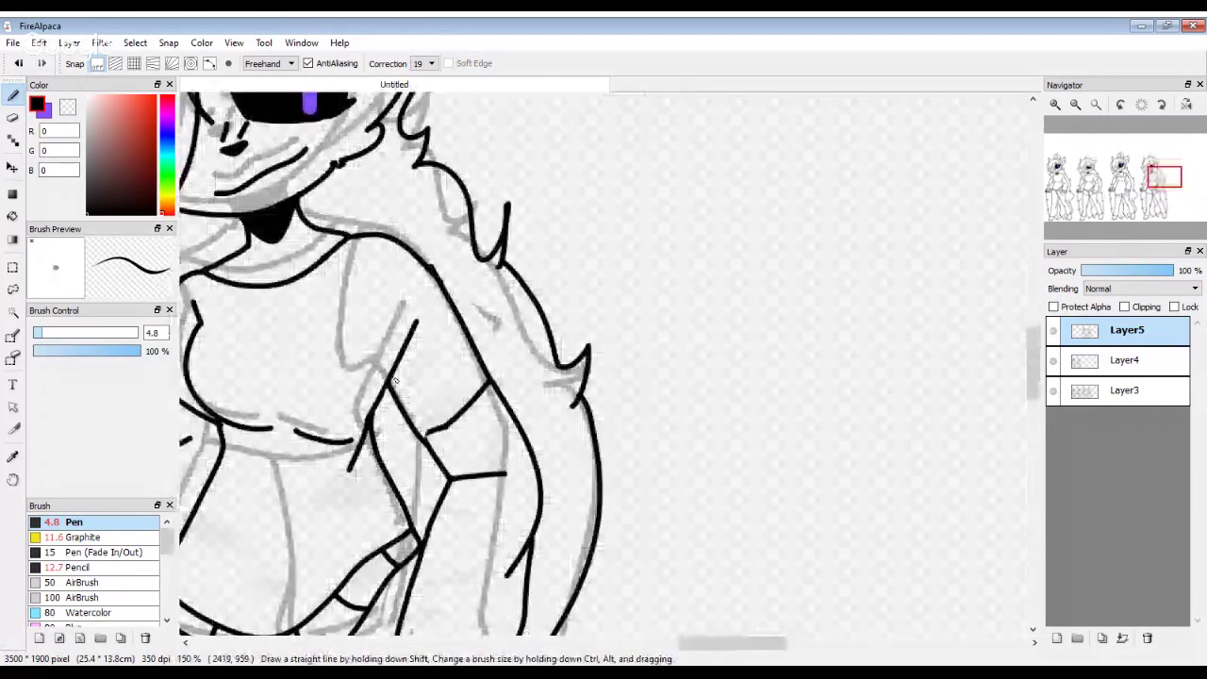
Step: Erase the short-sleeve hem line across the upper arm of the rightmost figure
scroll(395, 380, up, 1)
key(e)
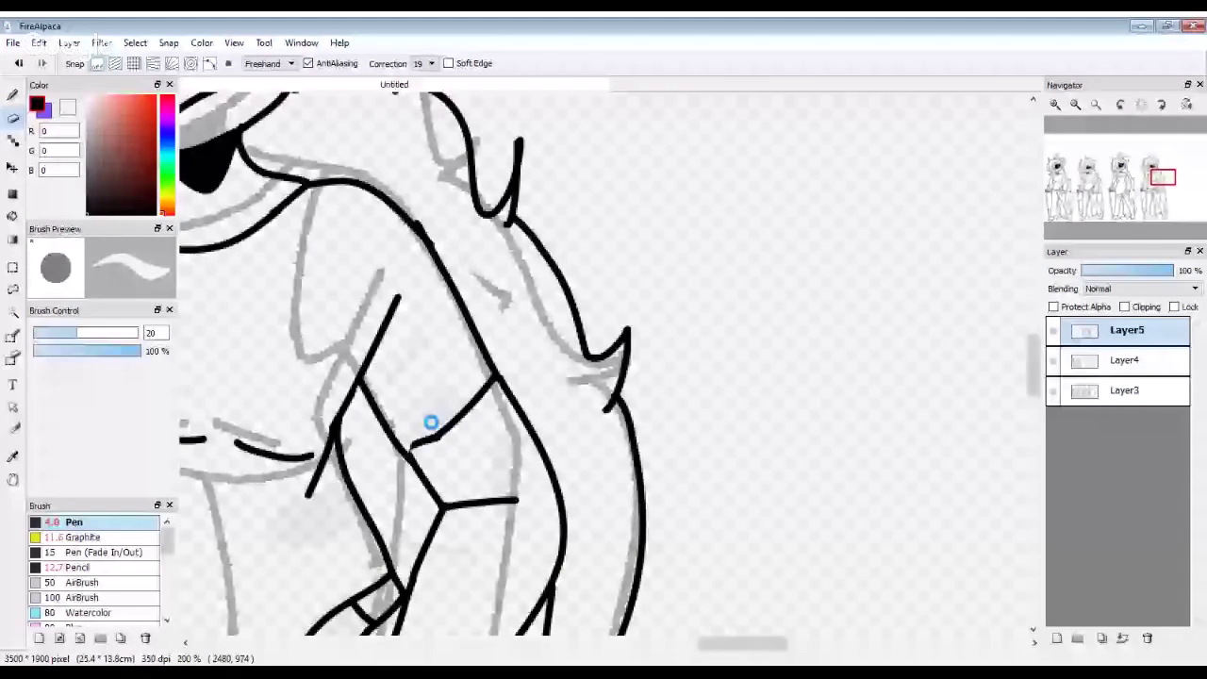
drag(416, 446, 494, 380)
scroll(477, 380, up, 1)
scroll(487, 376, down, 3)
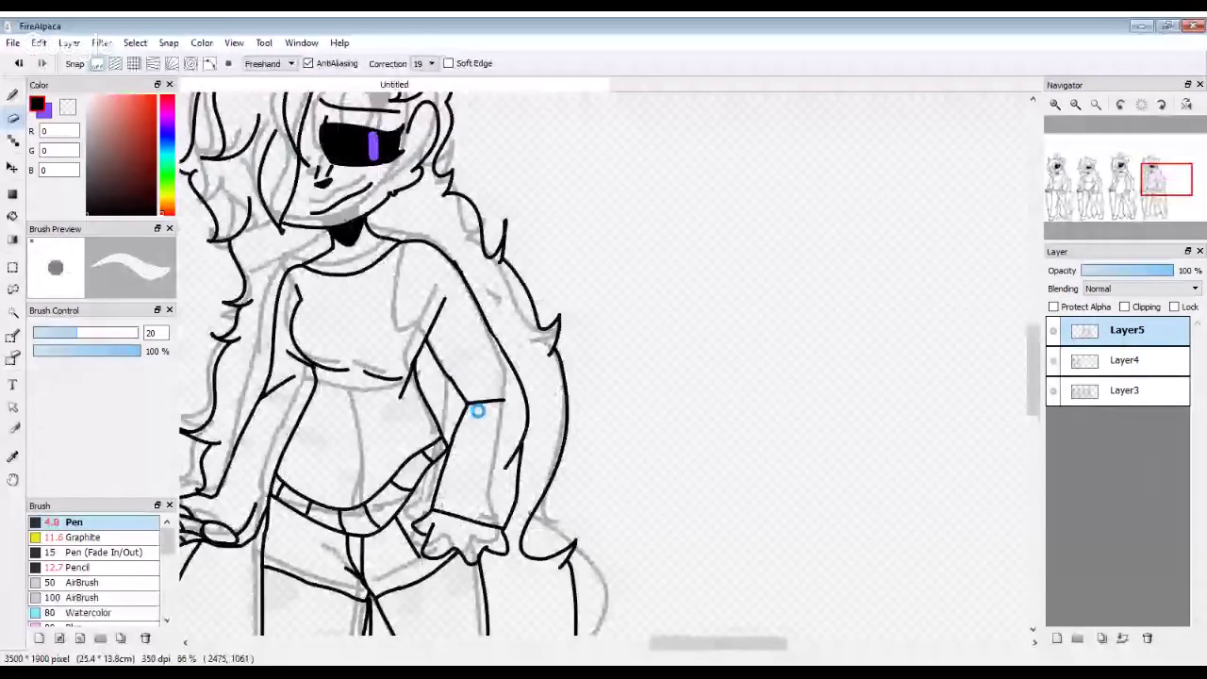
Step: Erase the elbow crease, the outer forearm outline and the cuff line above the hand on the rightmost figure
scroll(478, 411, up, 3)
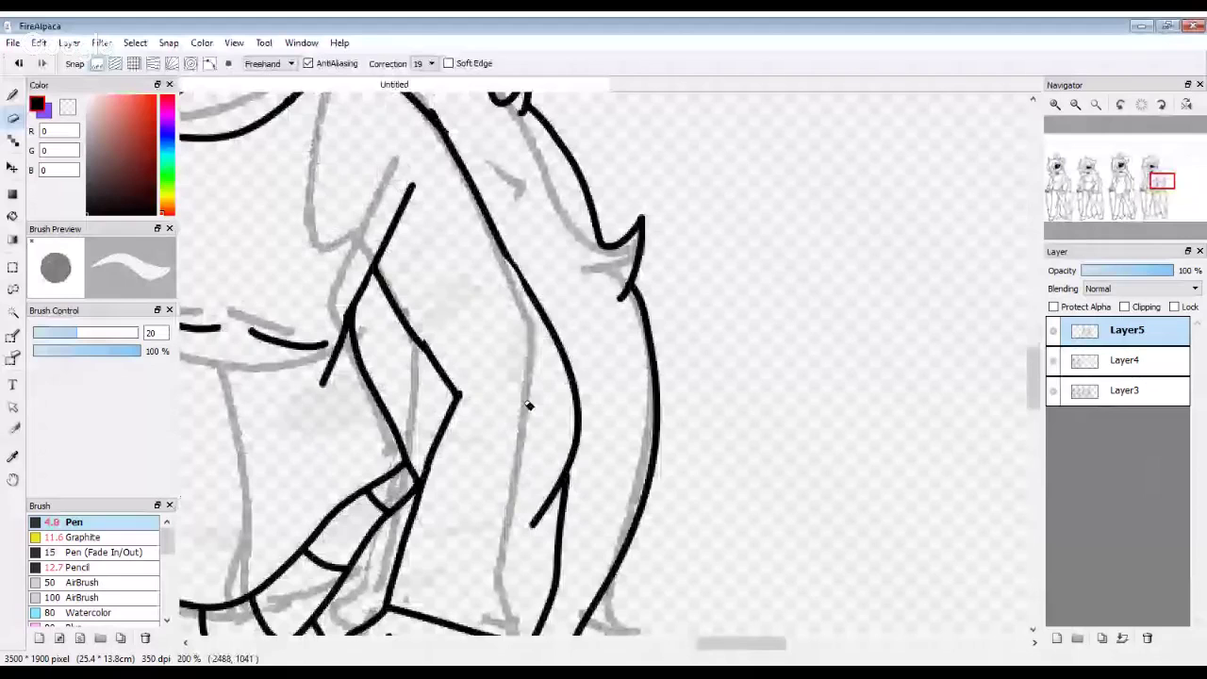
mouse_move(528, 405)
mouse_down()
mouse_move(559, 549)
mouse_move(536, 592)
mouse_up()
scroll(536, 592, down, 3)
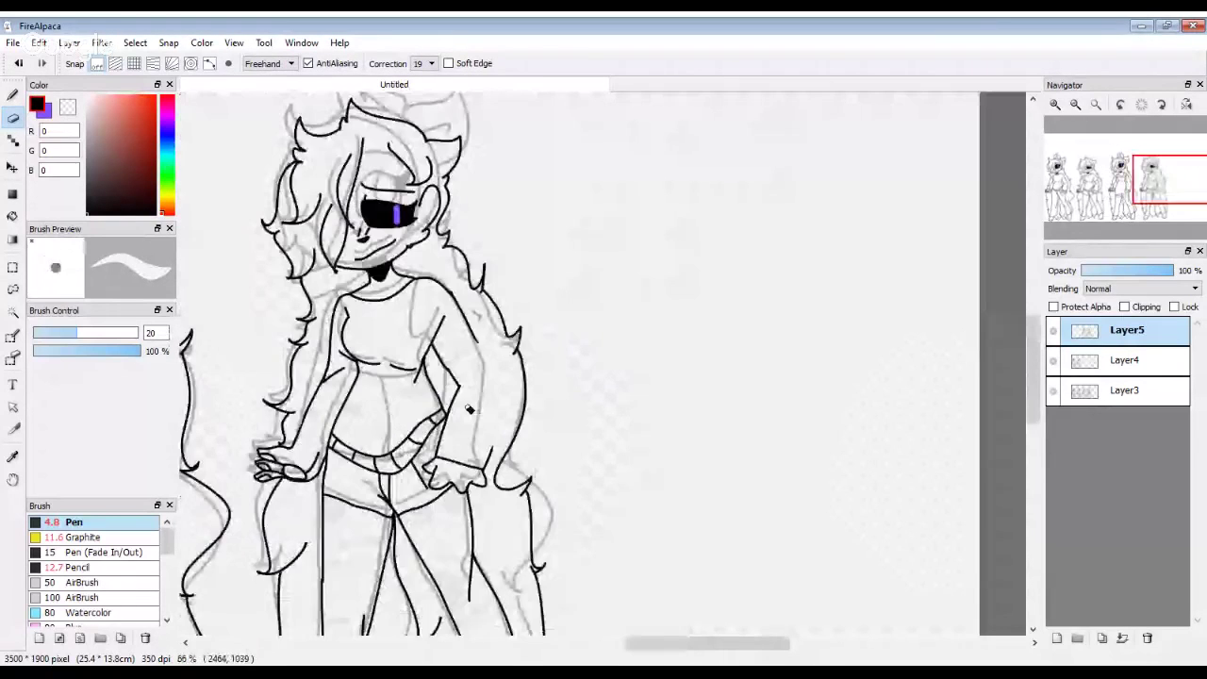
scroll(478, 476, up, 3)
mouse_move(489, 484)
mouse_down()
mouse_move(456, 479)
mouse_move(463, 489)
mouse_move(463, 472)
mouse_move(417, 464)
mouse_move(376, 480)
mouse_move(356, 462)
mouse_move(365, 438)
mouse_move(418, 453)
mouse_move(423, 488)
mouse_move(378, 455)
mouse_up()
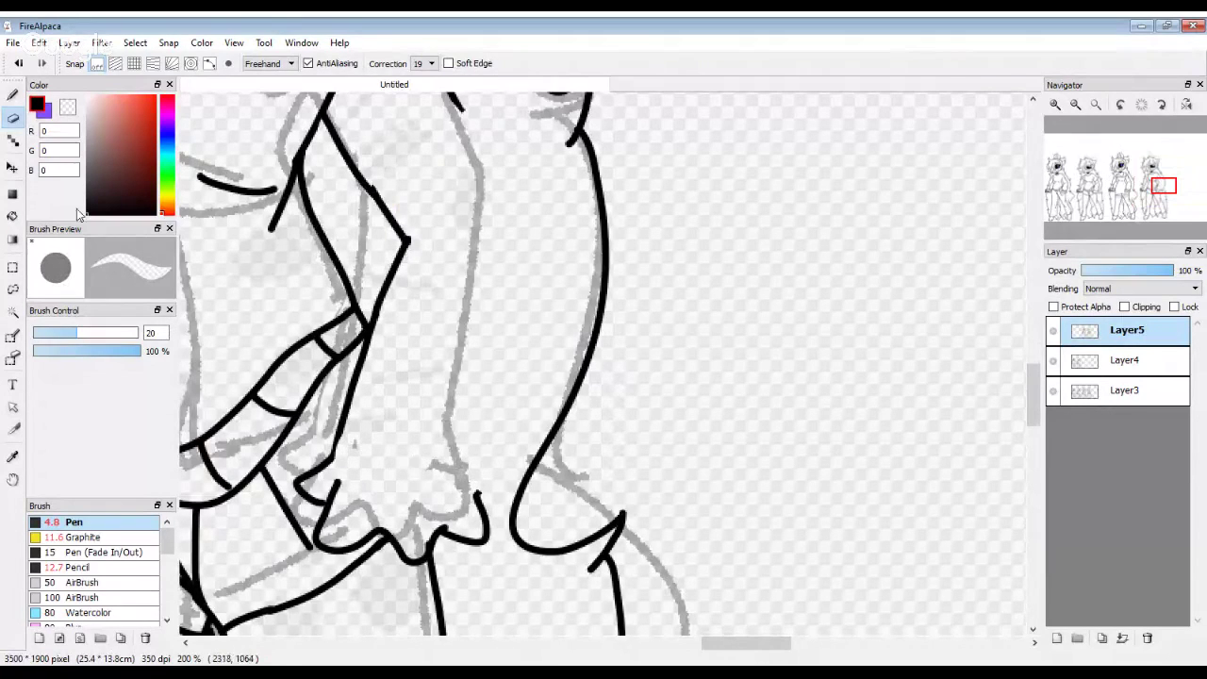
Step: Redraw the outer forearm with the 4.8 black Pen, curving from the hand up to the elbow and joining the upper arm
click(12, 94)
scroll(578, 397, up, 1)
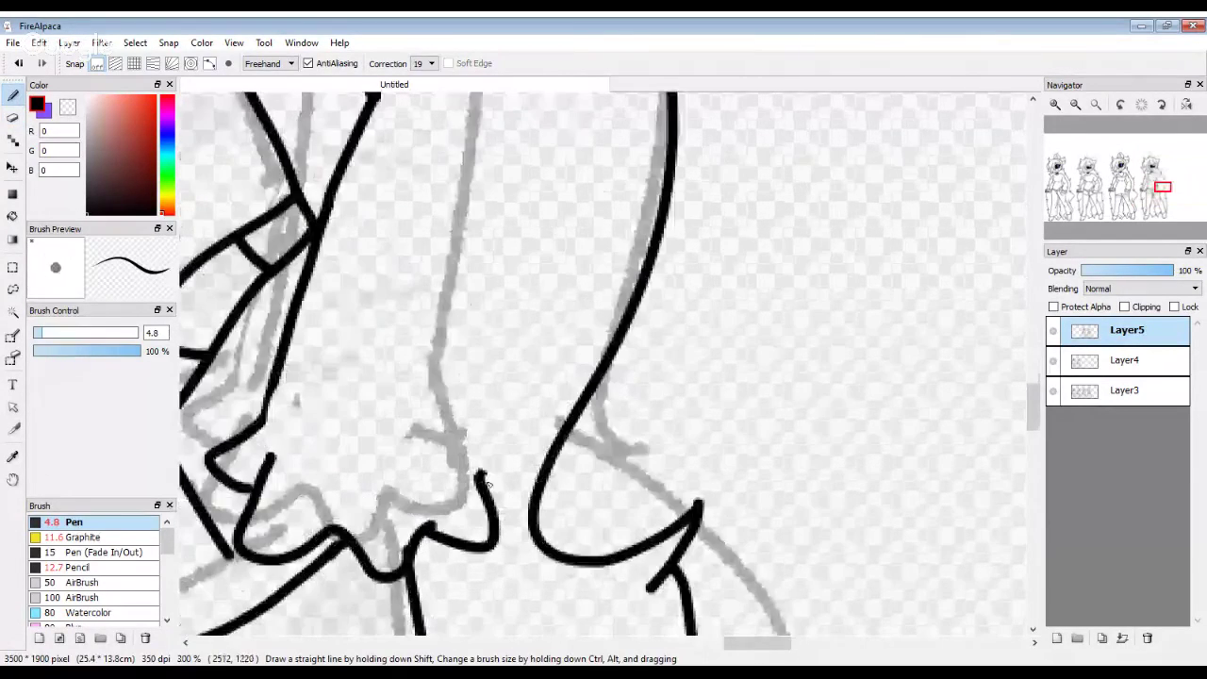
drag(483, 486, 440, 342)
scroll(436, 453, down, 3)
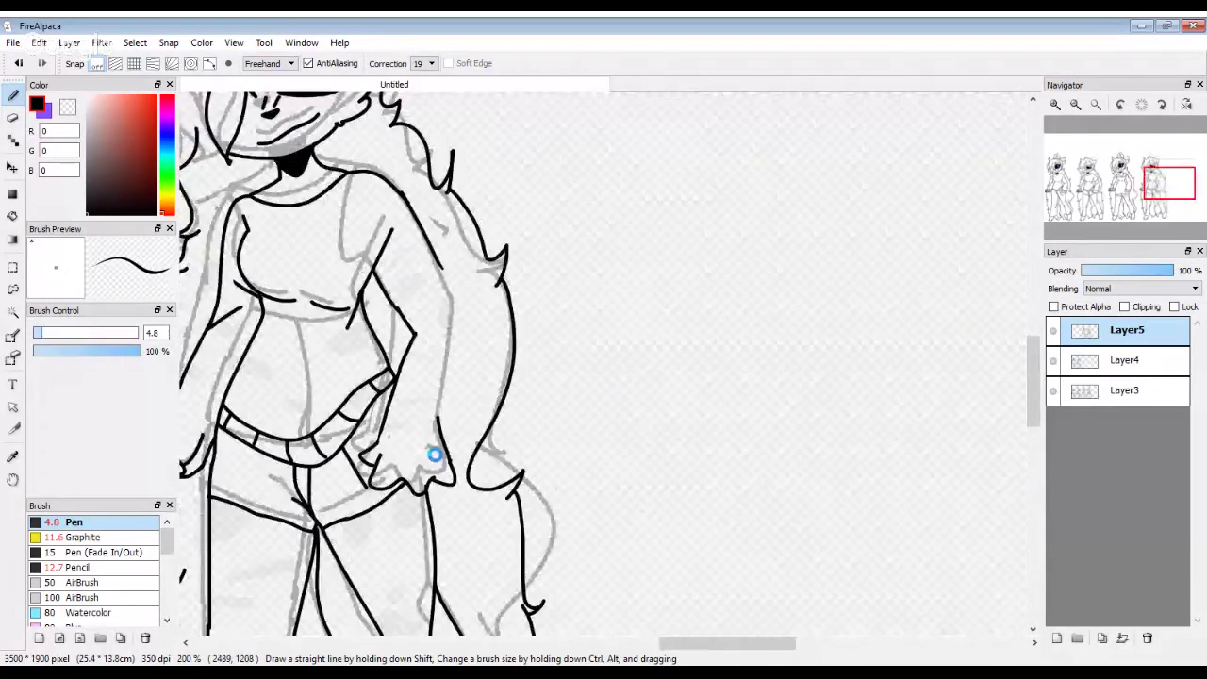
scroll(443, 335, up, 3)
mouse_move(431, 557)
mouse_down()
mouse_move(498, 202)
mouse_move(462, 138)
mouse_up()
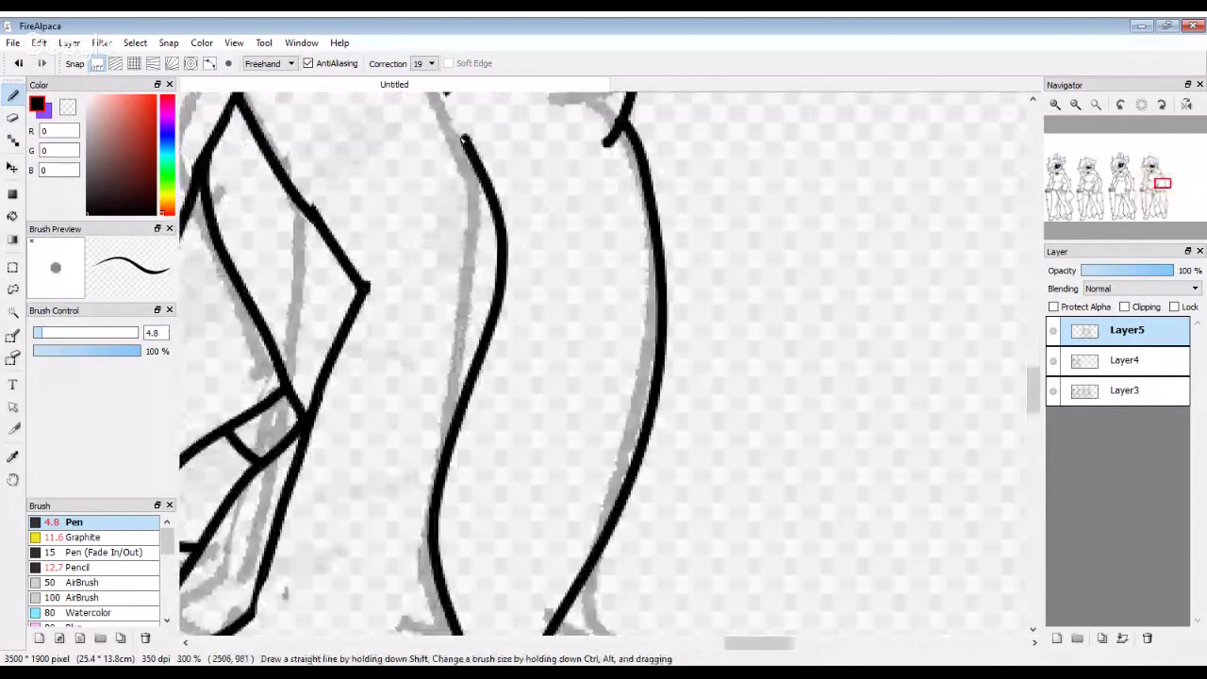
scroll(436, 302, up, 3)
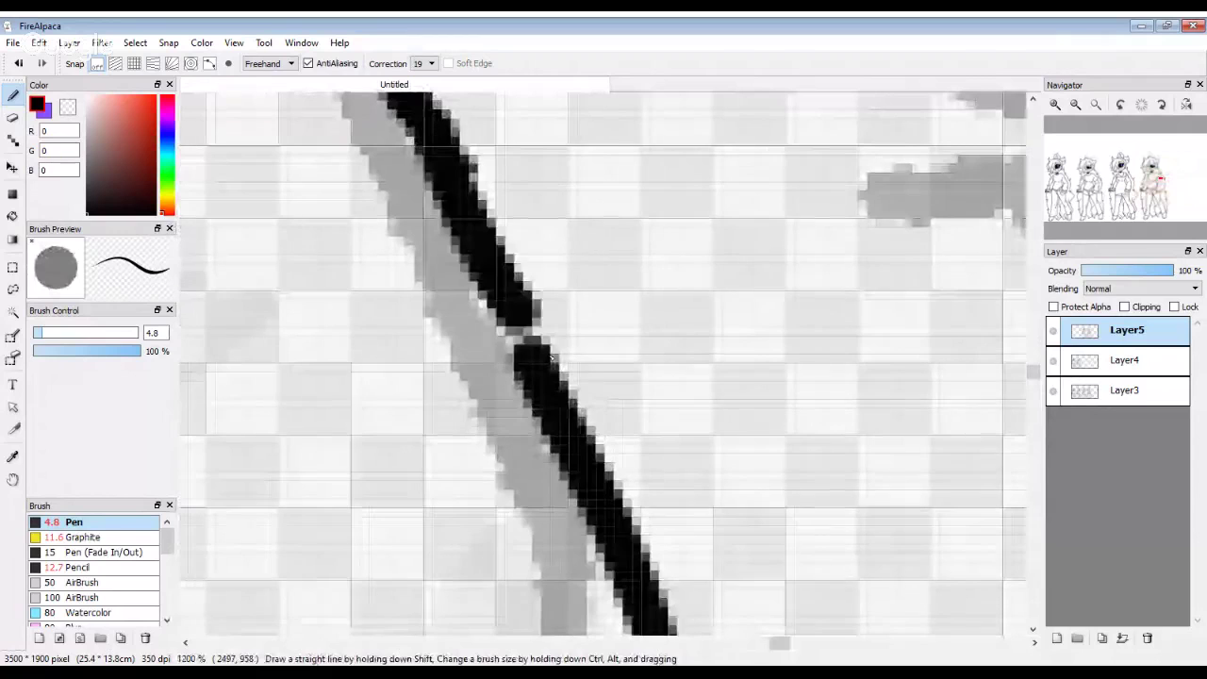
scroll(552, 357, down, 3)
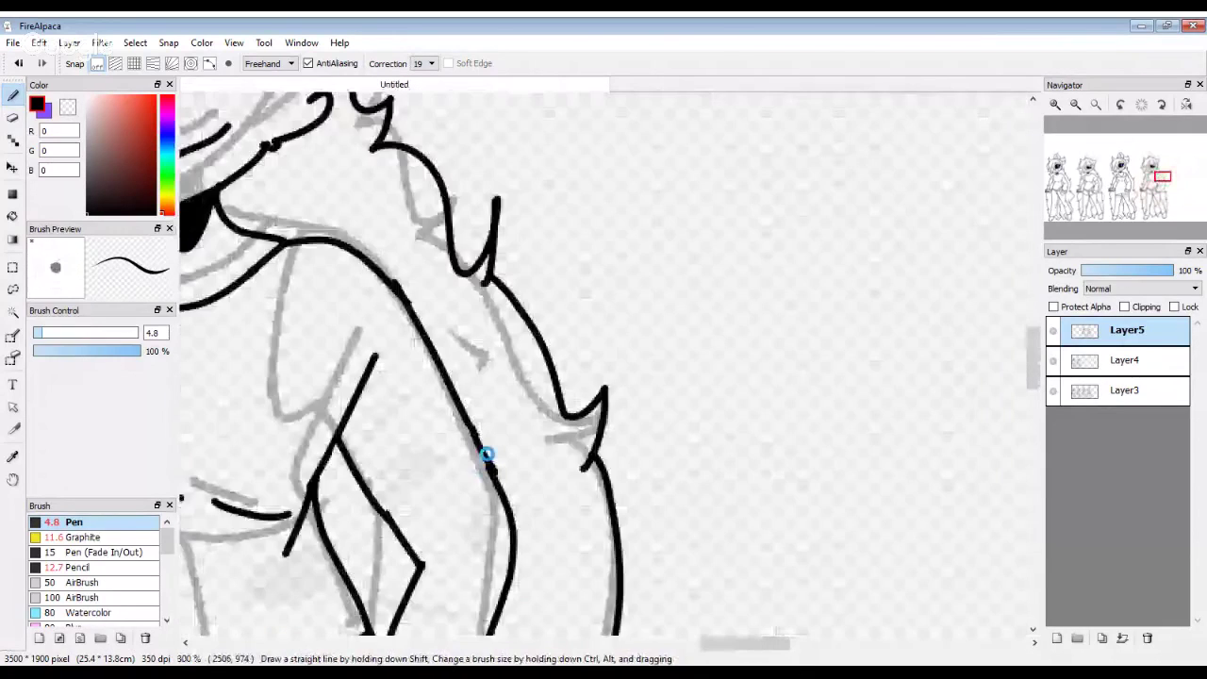
Step: Draw an elbow crease from the inner elbow towards the outer arm, ending in a small hook
scroll(486, 455, up, 2)
mouse_move(350, 481)
mouse_down()
mouse_move(476, 397)
mouse_move(564, 301)
mouse_move(574, 367)
mouse_up()
scroll(426, 377, down, 6)
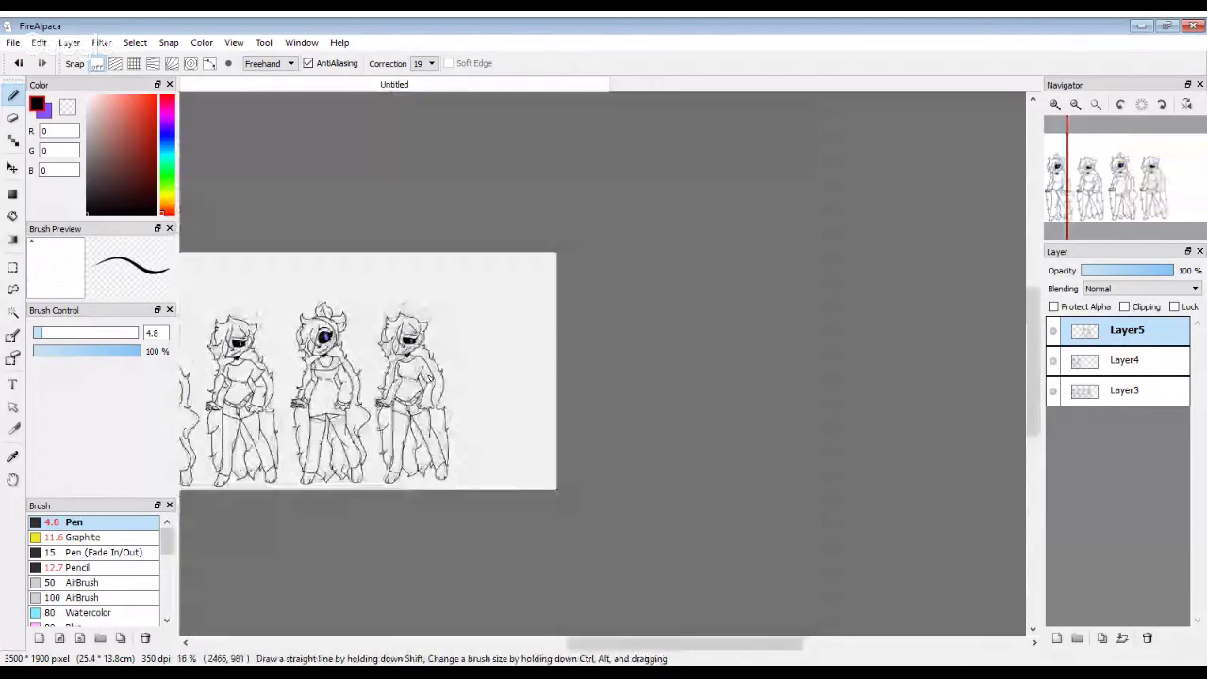
scroll(415, 406, up, 3)
scroll(415, 406, down, 2)
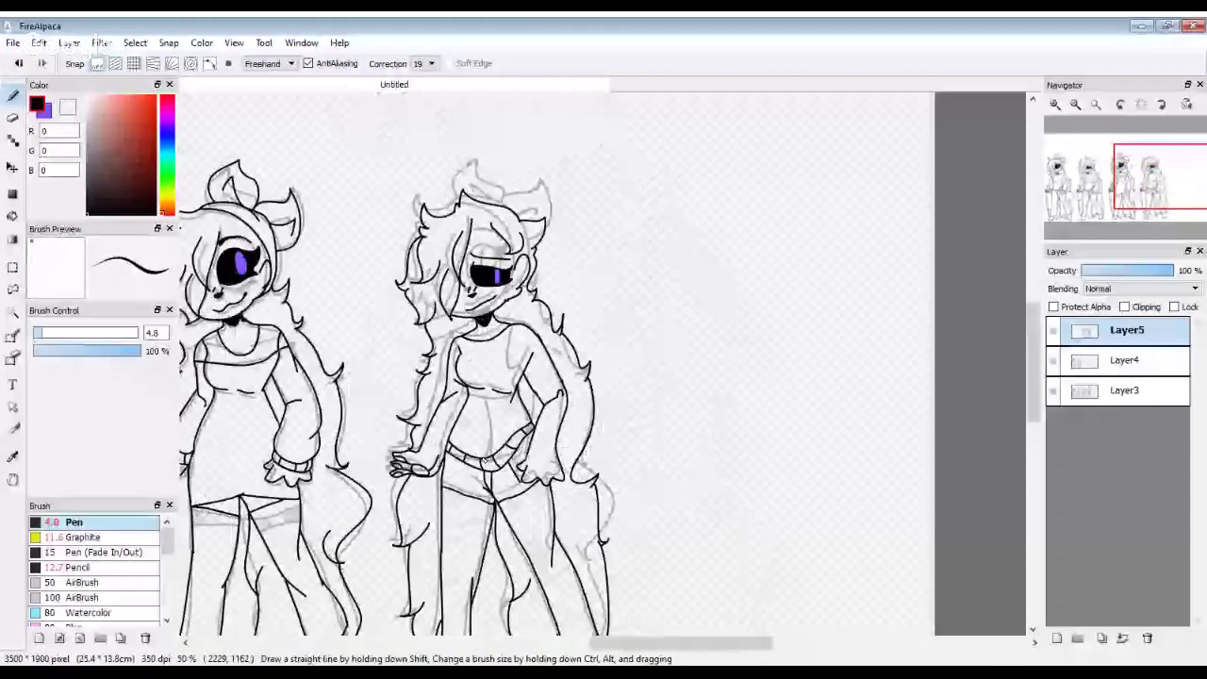
scroll(544, 486, up, 2)
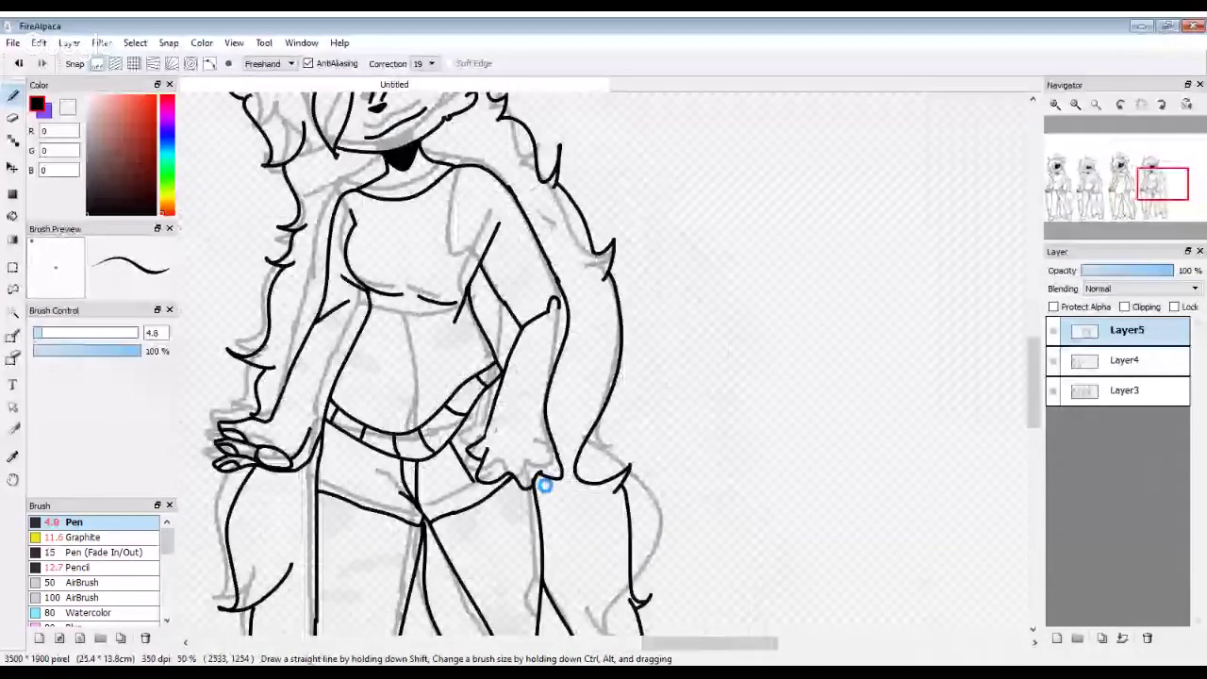
scroll(544, 486, down, 1)
Step: Draw the curved armhole line of the top from the shoulder down to the armpit
scroll(423, 274, up, 4)
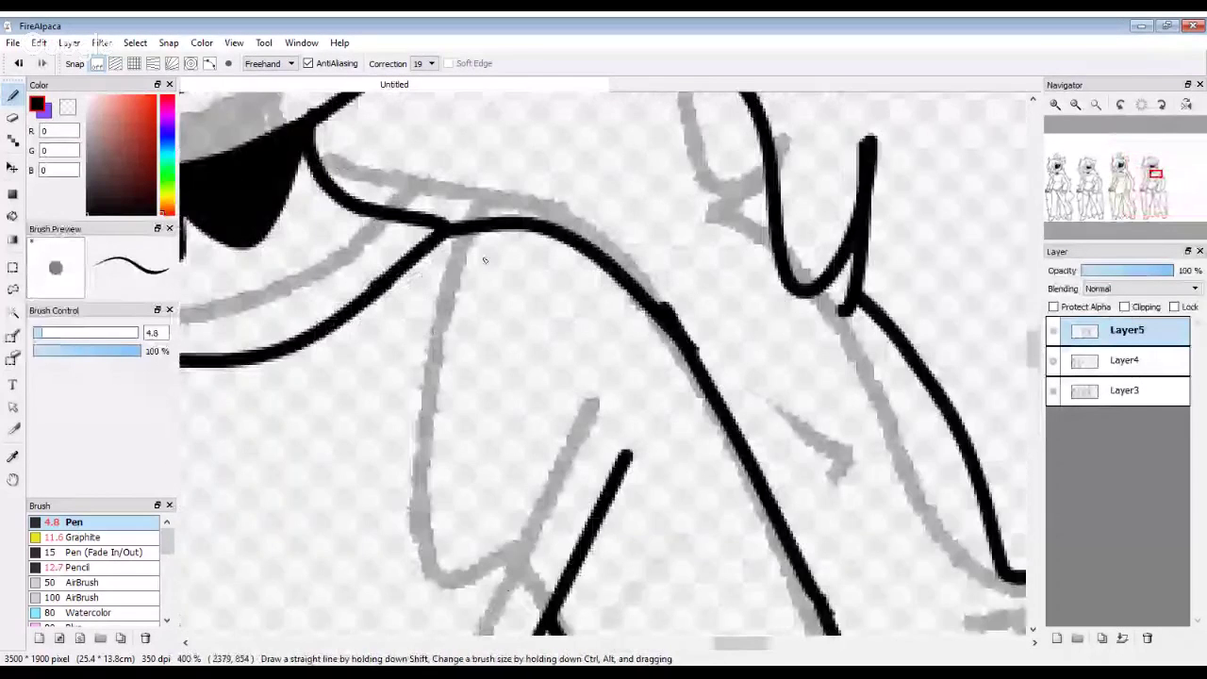
mouse_move(476, 226)
mouse_down()
mouse_move(463, 552)
mouse_move(600, 536)
mouse_up()
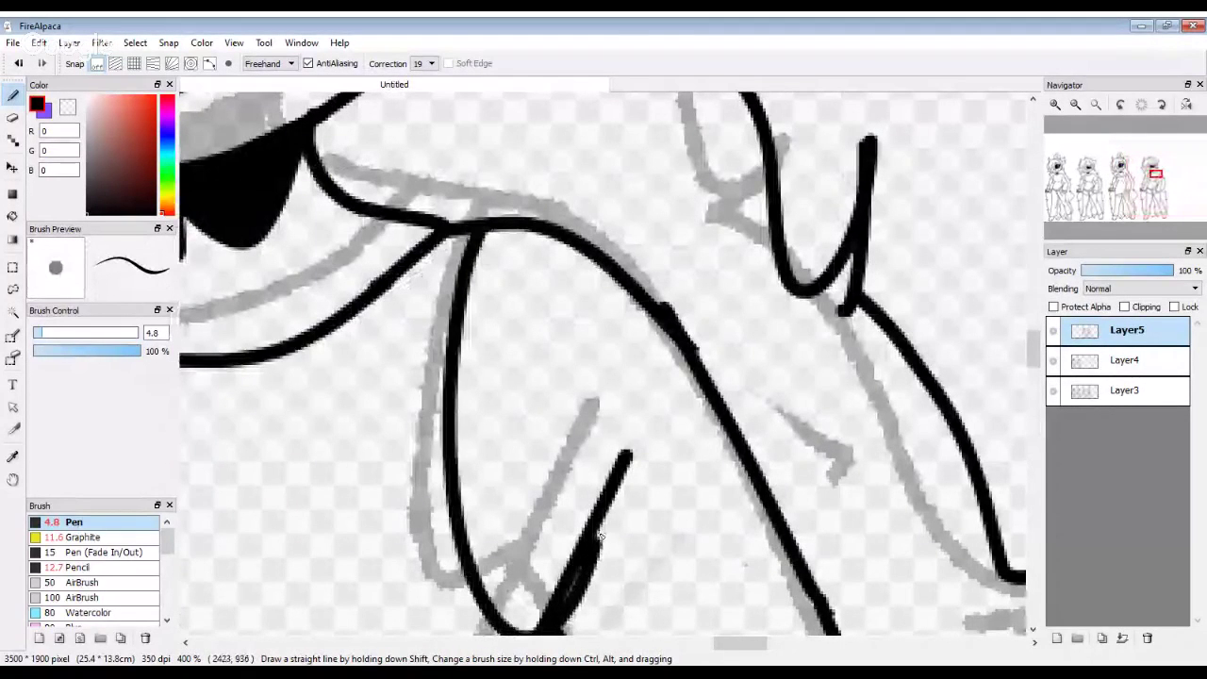
scroll(576, 481, down, 1)
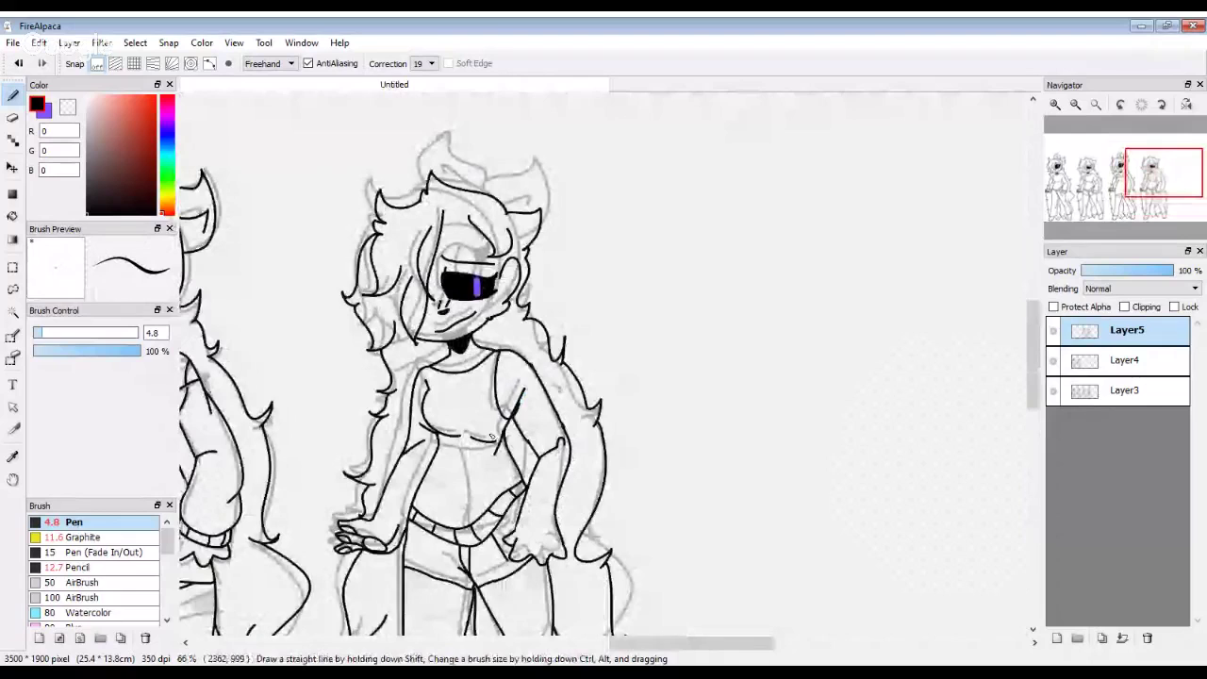
scroll(493, 408, up, 4)
drag(531, 212, 539, 454)
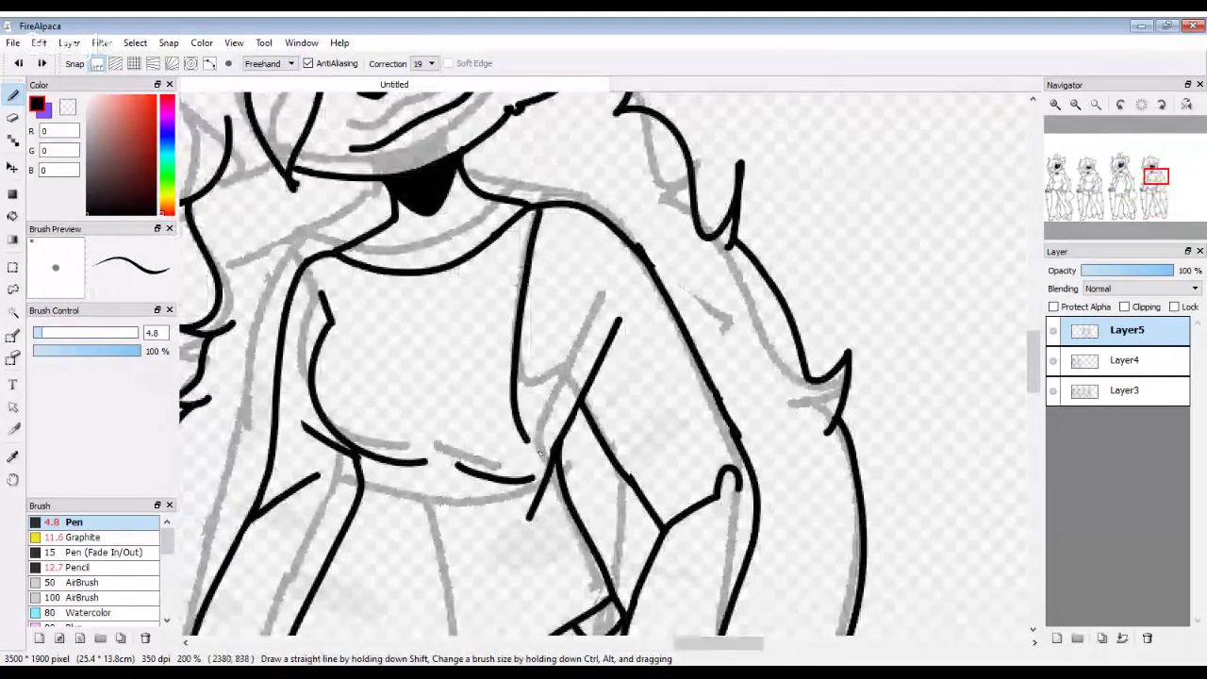
scroll(538, 441, down, 1)
Step: Draw the crop top's wavy hem across the torso below the chest, replacing the first attempt
scroll(538, 441, up, 1)
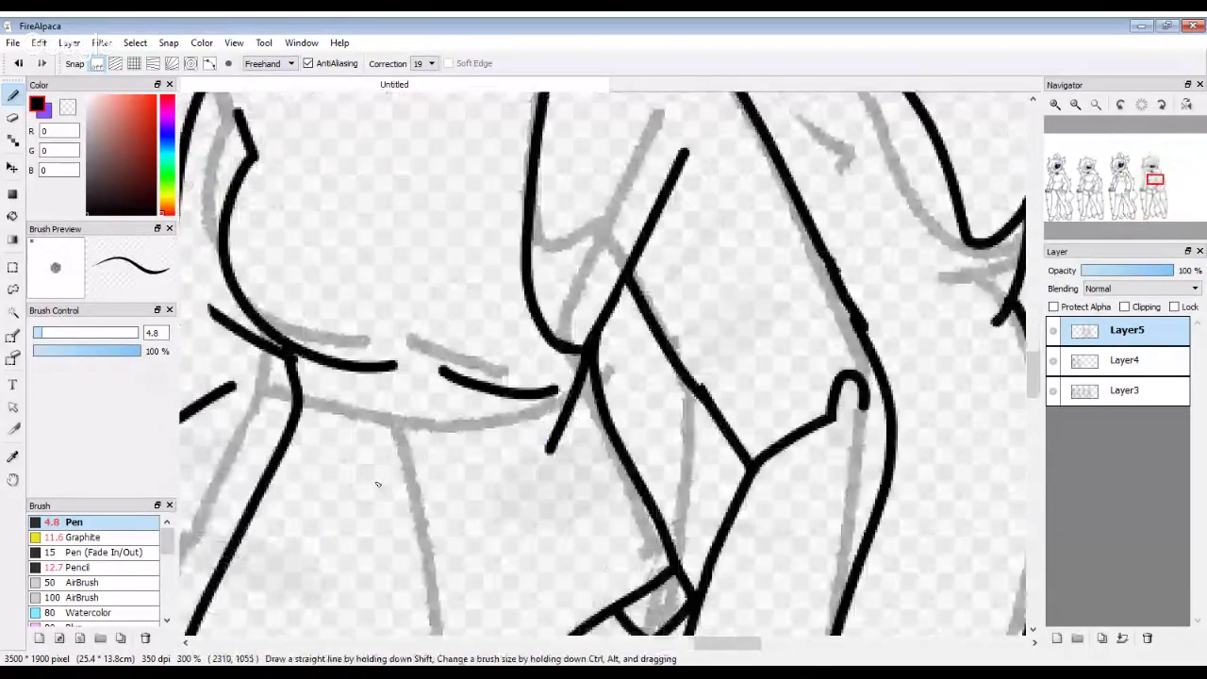
mouse_move(292, 431)
mouse_down()
mouse_move(403, 472)
mouse_move(535, 457)
mouse_move(607, 432)
mouse_up()
key(ctrl+z)
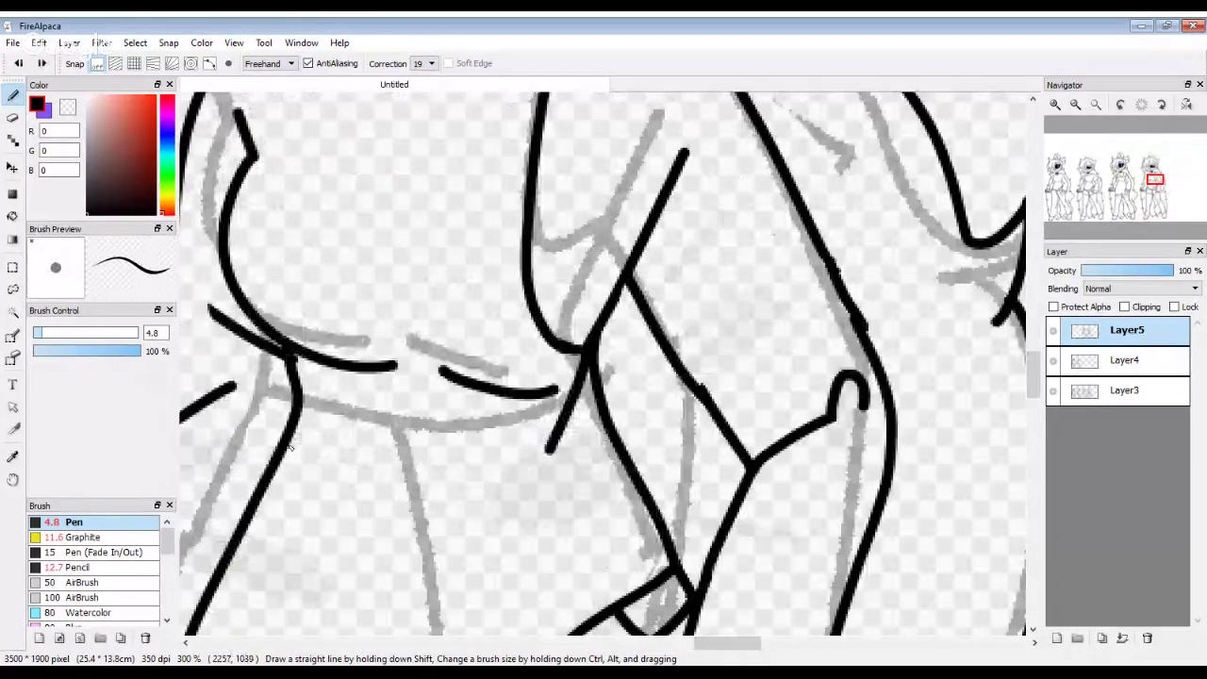
mouse_move(290, 438)
mouse_down()
mouse_move(490, 521)
mouse_move(640, 487)
mouse_up()
scroll(440, 456, down, 2)
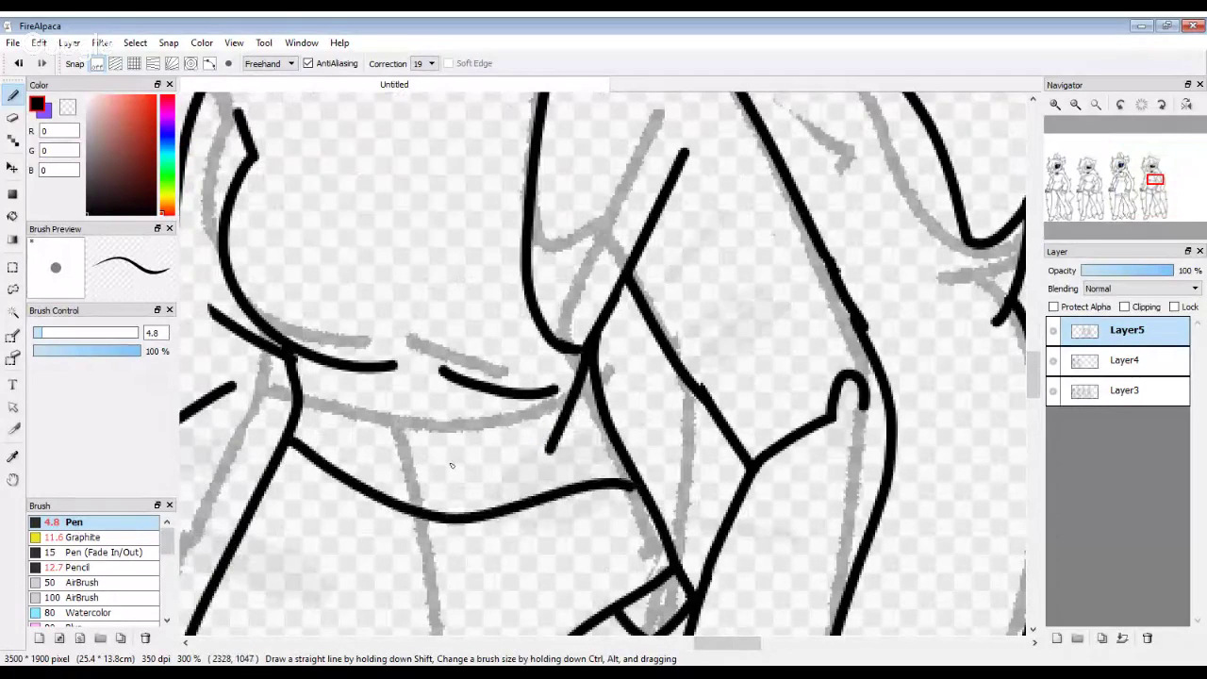
Step: Draw the belly's centre line running down from the crop top hem, replacing the first attempt
scroll(439, 457, up, 1)
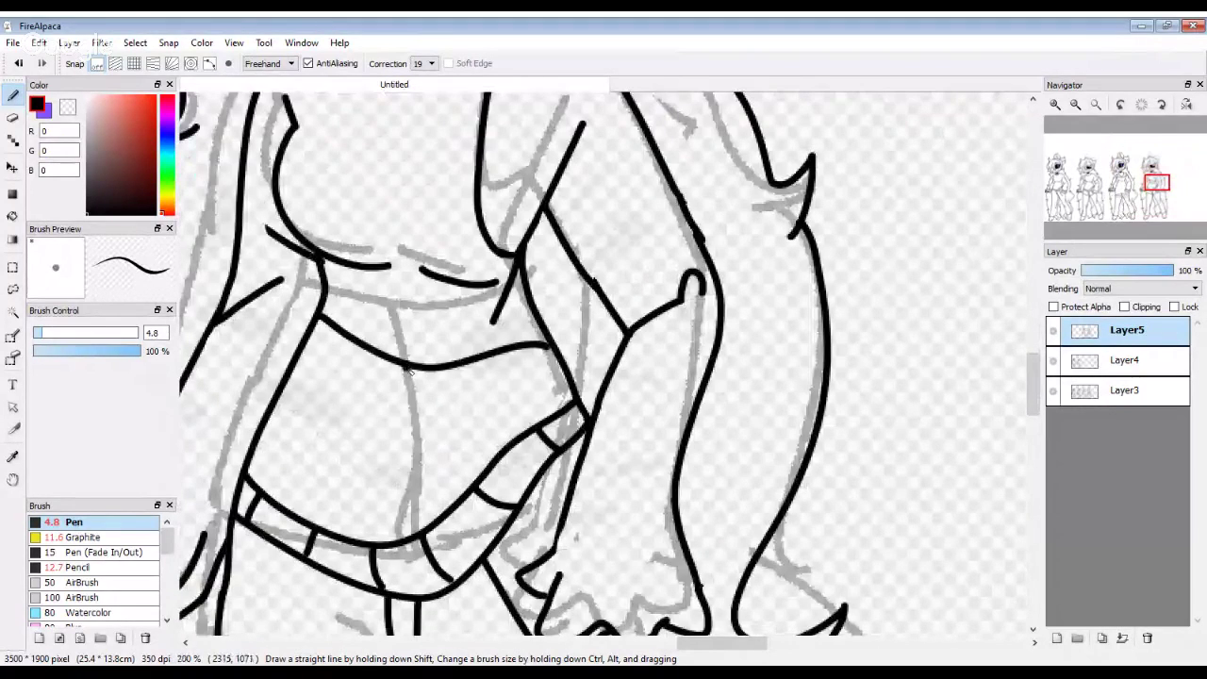
drag(405, 368, 424, 485)
key(ctrl+z)
scroll(404, 438, down, 3)
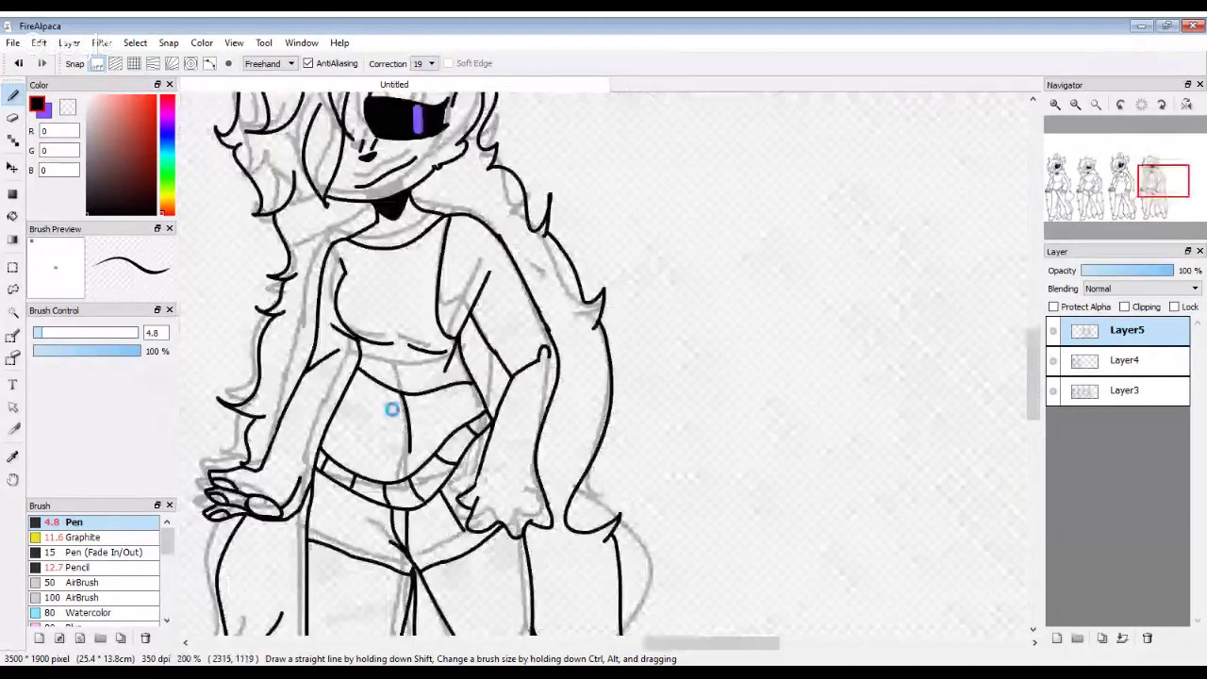
scroll(418, 418, up, 5)
mouse_move(467, 241)
mouse_down()
mouse_move(469, 349)
mouse_move(453, 416)
mouse_up()
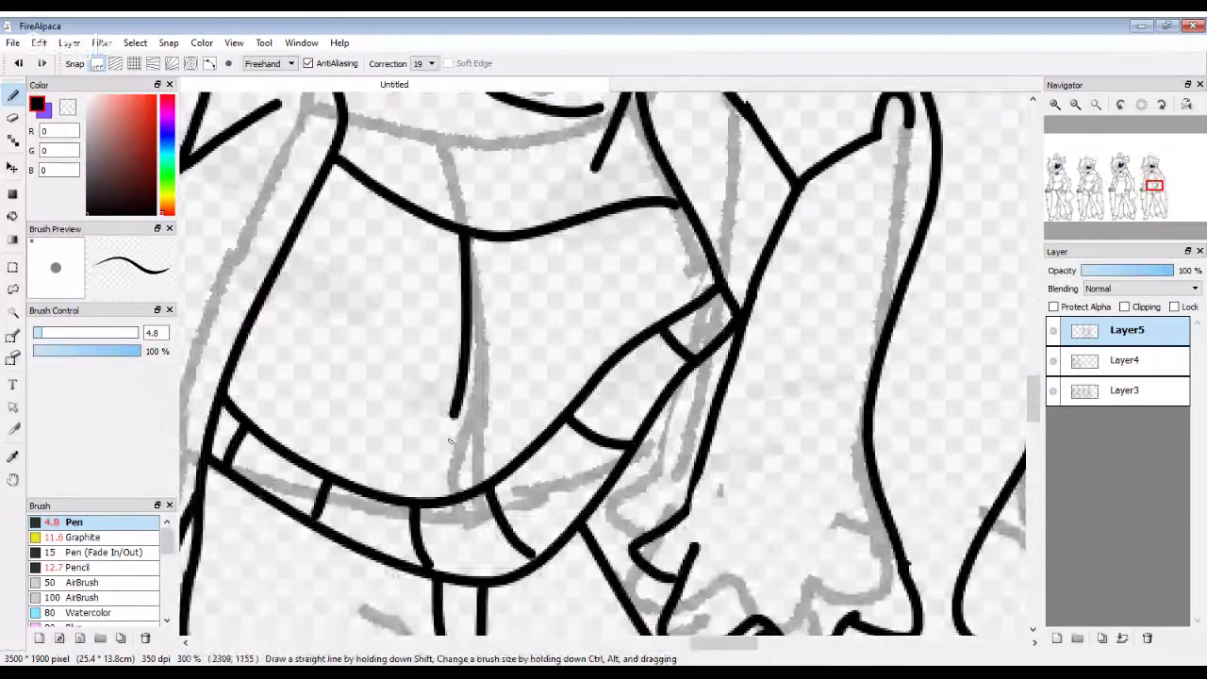
Step: Erase the belt, its segment lines and the fly lines of the shorts on the rightmost figure
scroll(456, 448, down, 5)
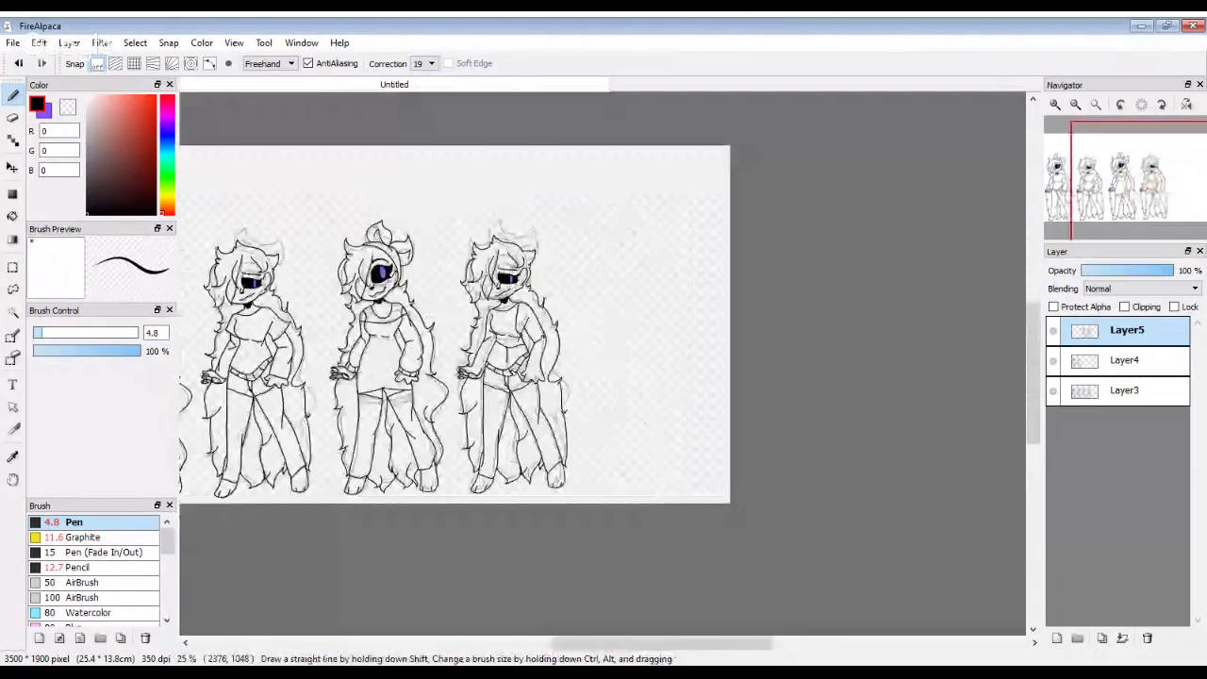
scroll(510, 384, up, 2)
scroll(510, 384, up, 3)
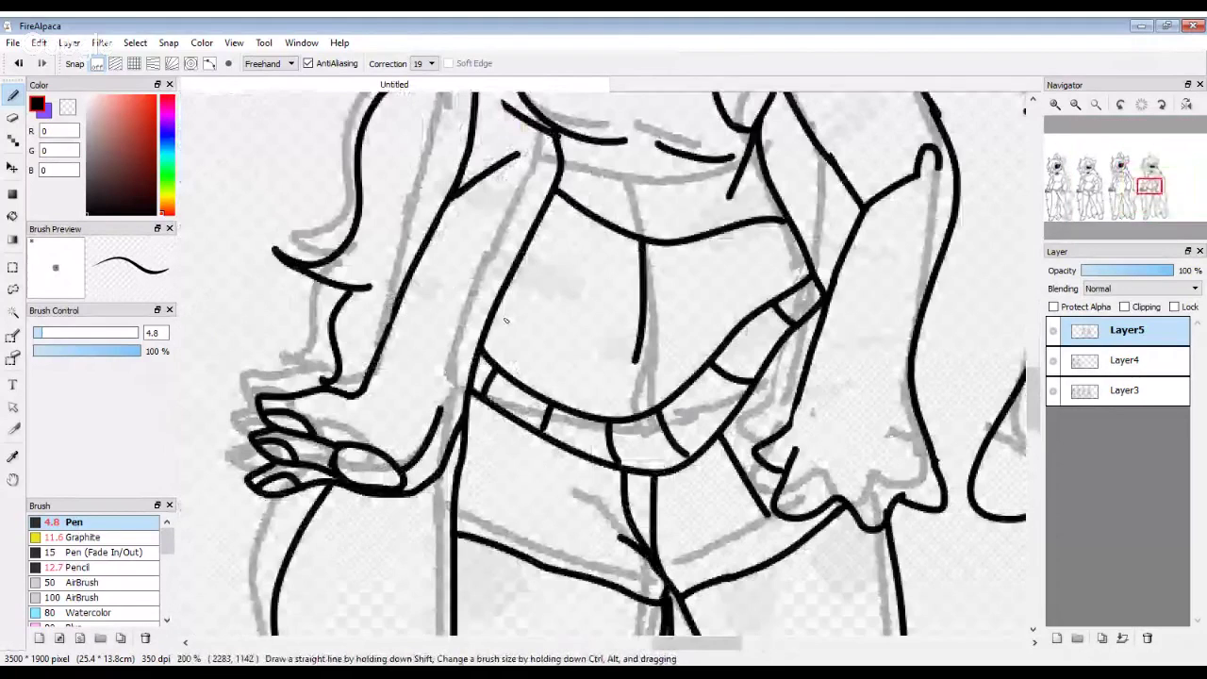
key(e)
mouse_move(515, 357)
mouse_down()
mouse_move(504, 415)
mouse_move(498, 387)
mouse_move(512, 353)
mouse_move(489, 413)
mouse_move(493, 353)
mouse_move(510, 322)
mouse_move(532, 386)
mouse_move(632, 442)
mouse_move(675, 441)
mouse_move(799, 287)
mouse_move(802, 317)
mouse_move(696, 454)
mouse_move(632, 470)
mouse_move(598, 463)
mouse_move(542, 393)
mouse_move(606, 409)
mouse_move(730, 336)
mouse_move(766, 297)
mouse_move(661, 444)
mouse_move(560, 423)
mouse_move(696, 407)
mouse_move(764, 514)
mouse_up()
mouse_move(653, 486)
mouse_down()
mouse_move(647, 553)
mouse_move(630, 510)
mouse_move(661, 562)
mouse_move(619, 480)
mouse_up()
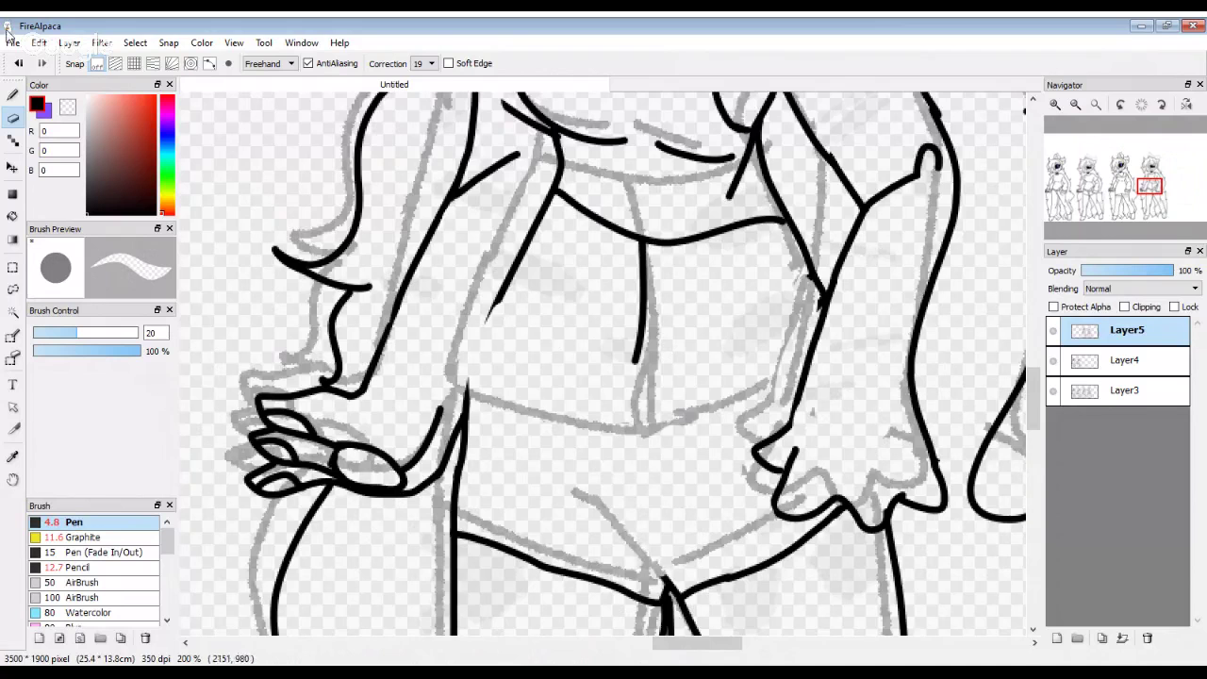
Step: Redraw the missing waist and hip outline beside the resting hand, joining the torso to the leg
click(12, 94)
scroll(437, 292, up, 2)
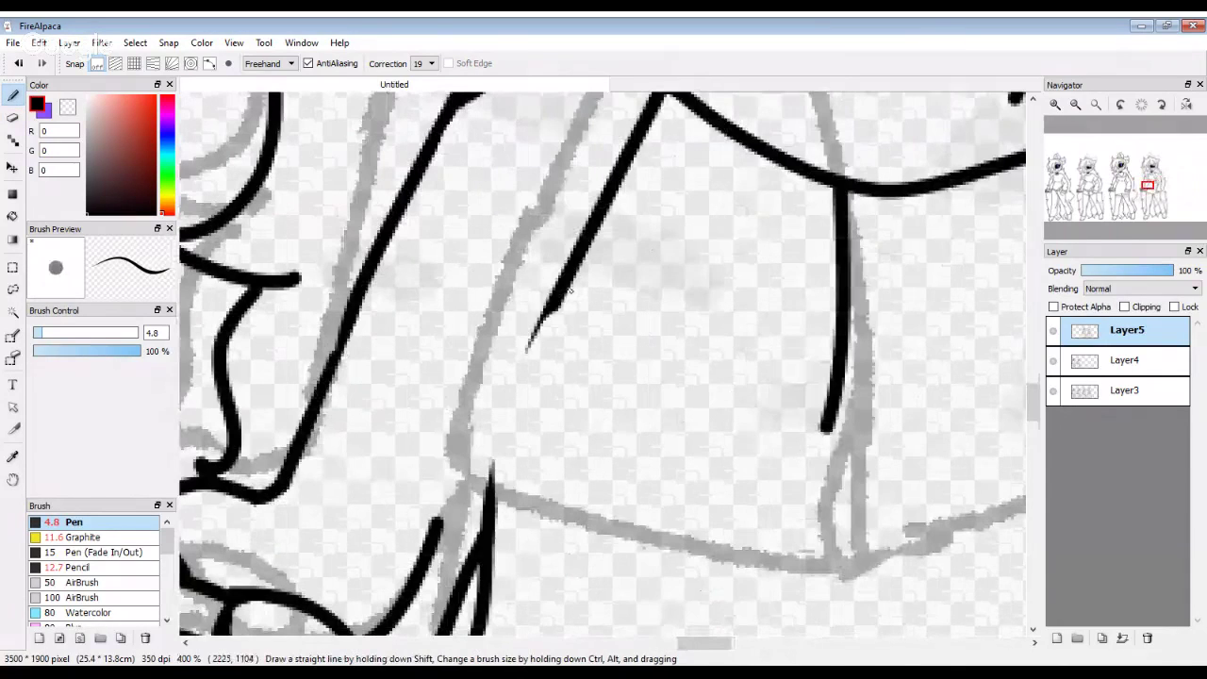
mouse_move(557, 300)
mouse_down()
mouse_move(488, 482)
mouse_move(476, 543)
mouse_up()
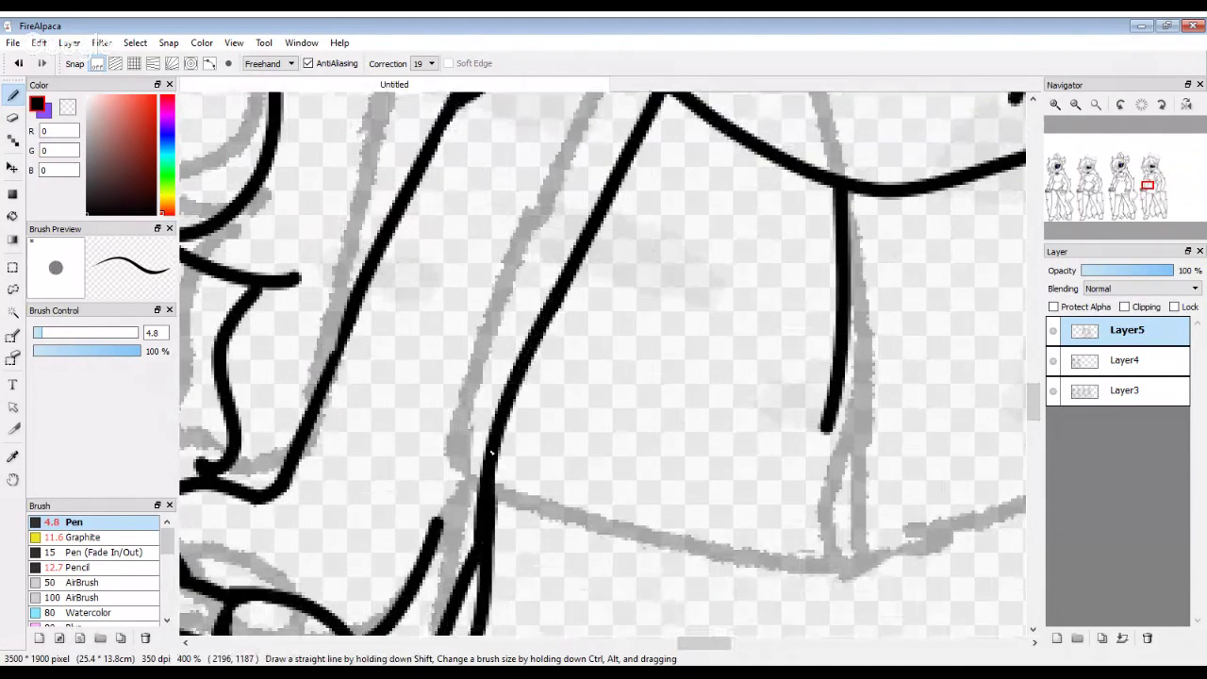
scroll(497, 295, down, 5)
scroll(497, 295, down, 1)
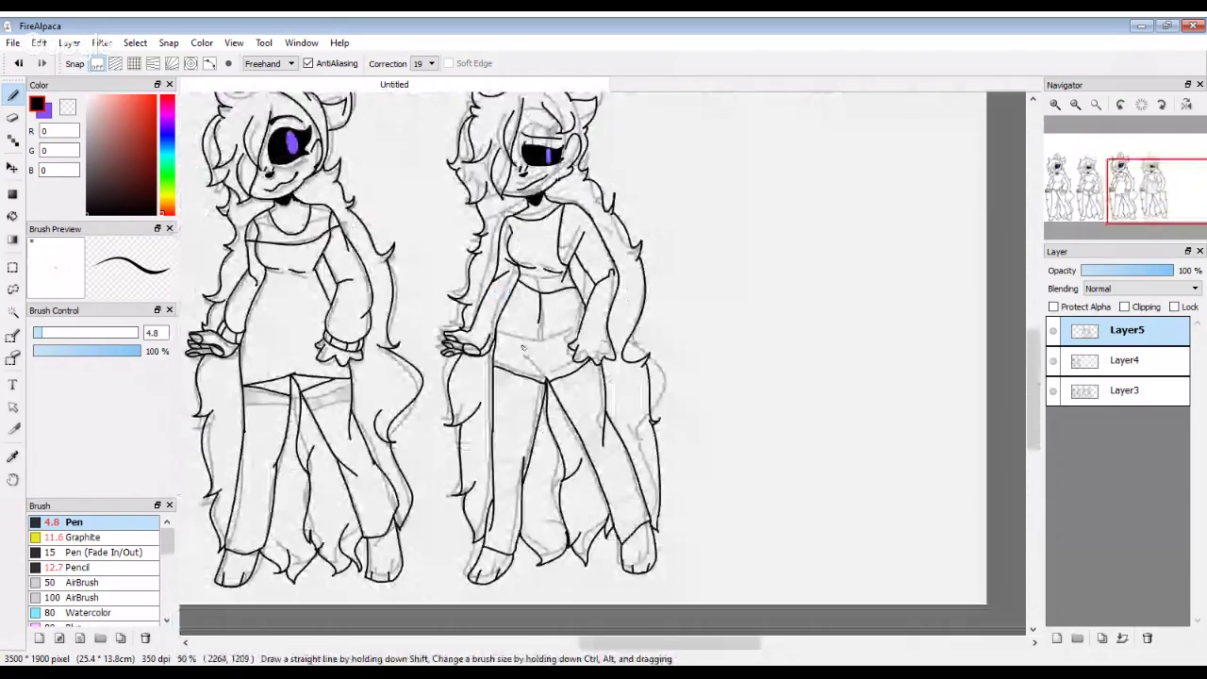
Step: Extend the diagonal crease above the crotch upwards, finishing with a short bend
scroll(523, 349, up, 5)
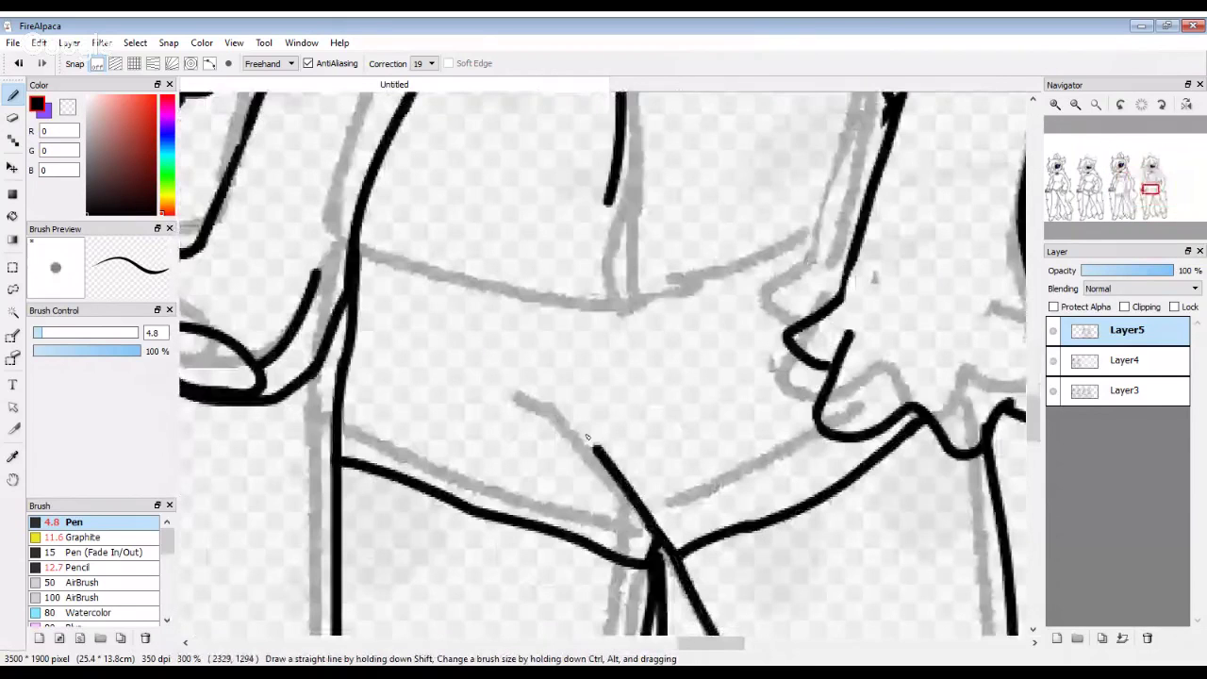
drag(608, 453, 521, 405)
scroll(519, 405, down, 3)
scroll(513, 463, up, 2)
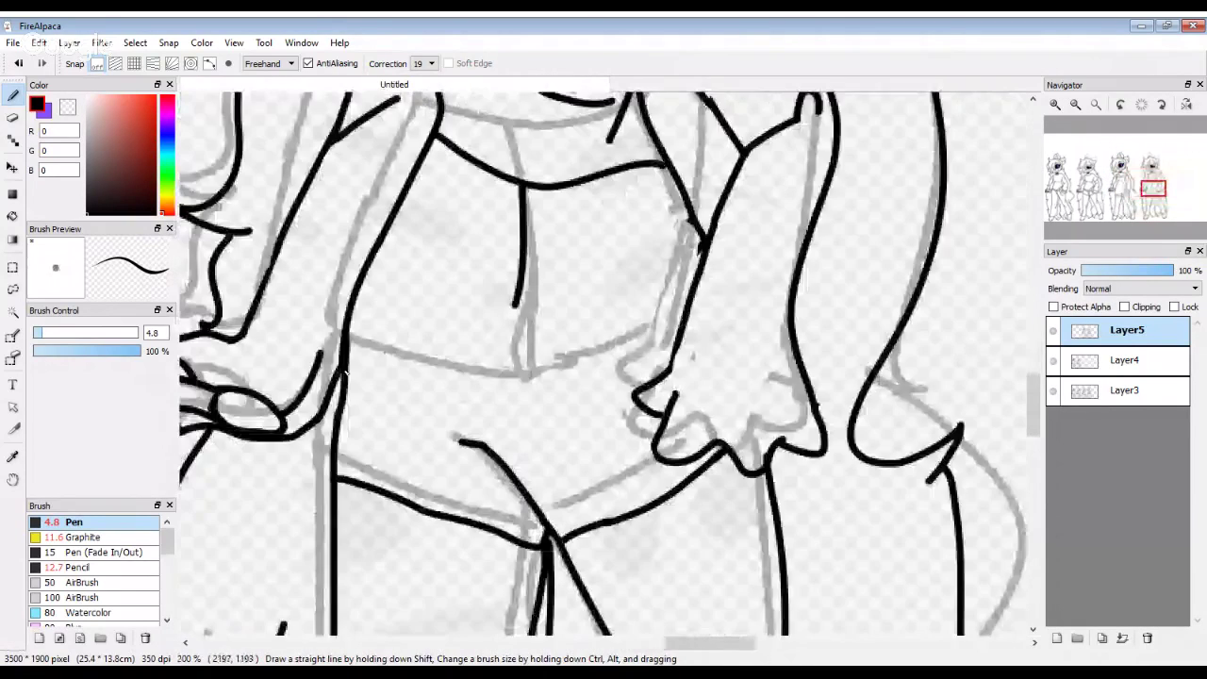
Step: Draw a curved waistband line across the hips from the side outline to the opposite forearm
scroll(468, 441, up, 2)
mouse_move(224, 297)
mouse_down()
mouse_move(314, 315)
mouse_move(922, 134)
mouse_up()
scroll(587, 442, down, 1)
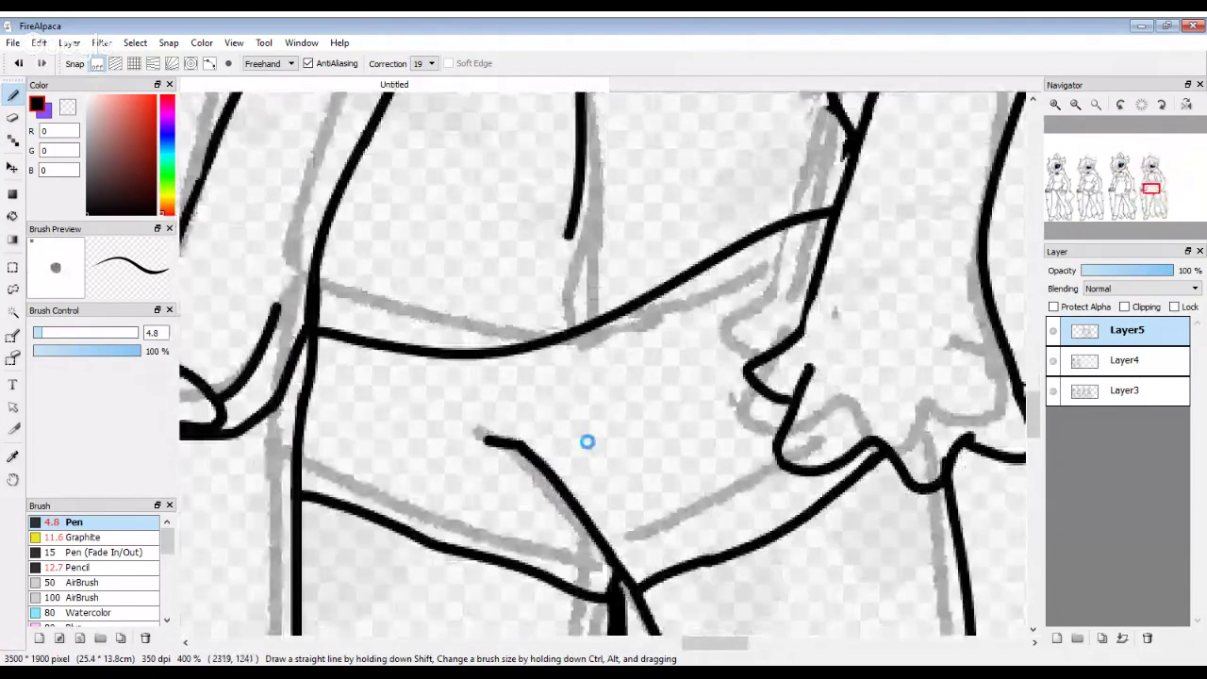
scroll(586, 442, down, 3)
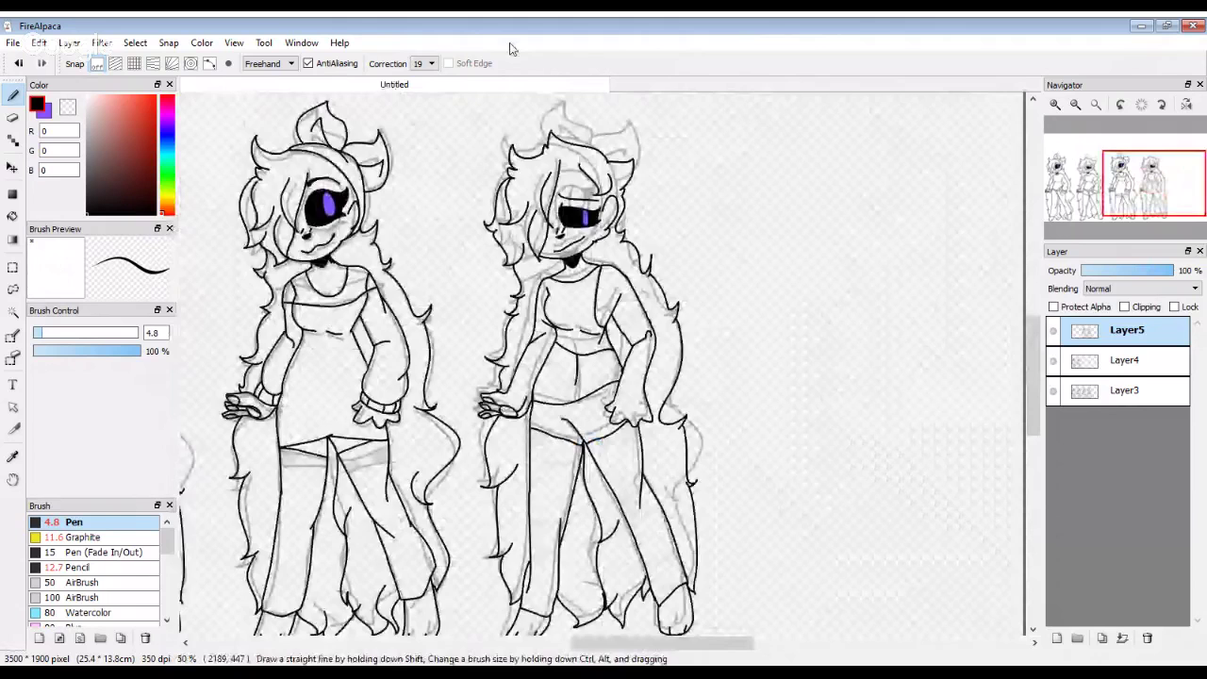
Step: Erase the trouser cuff lines across both ankles of the rightmost figure
key(ctrl+minus)
key(e)
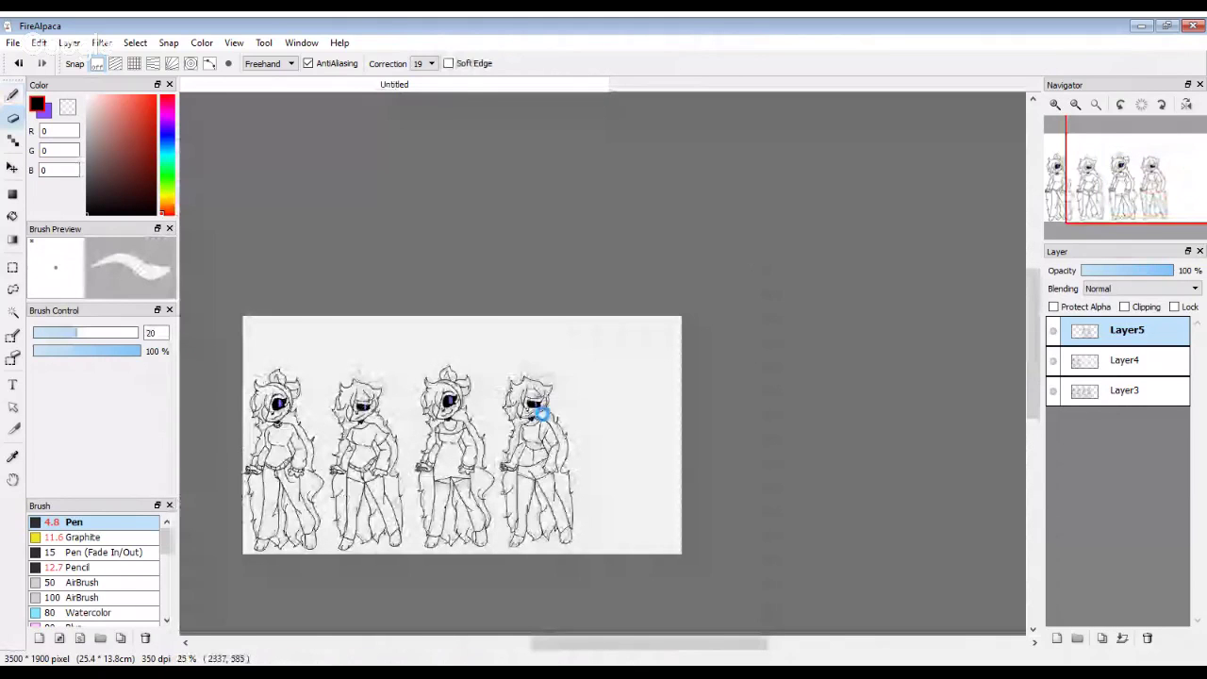
scroll(542, 415, up, 6)
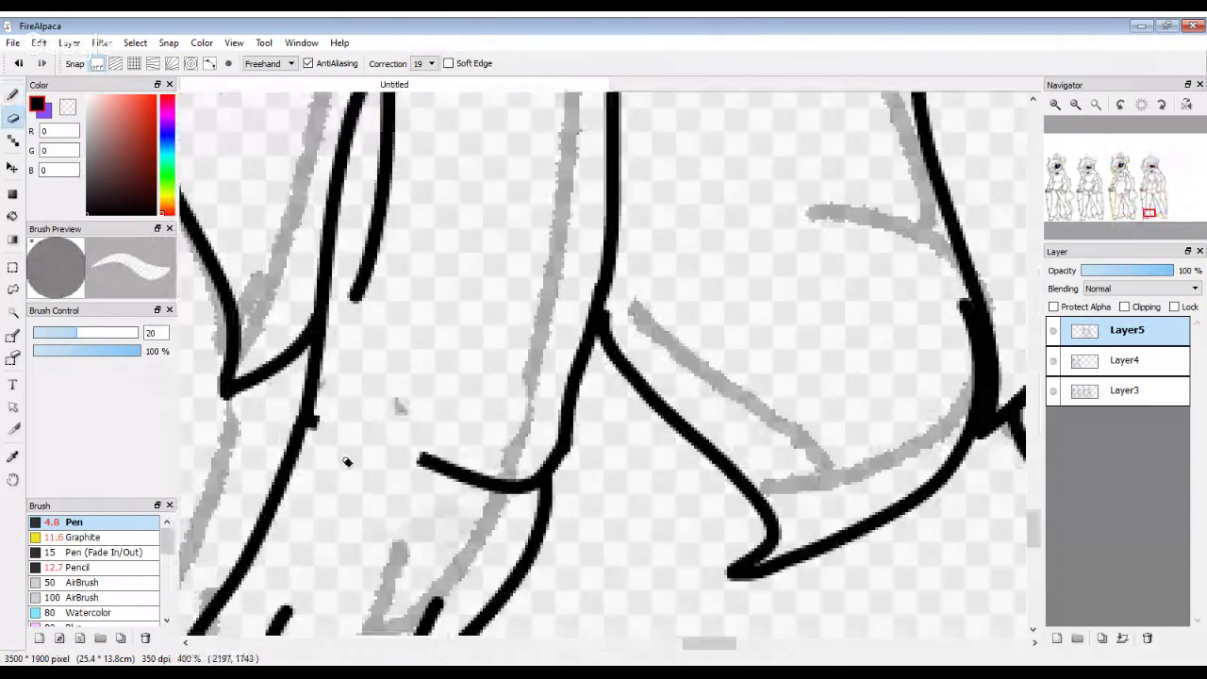
mouse_move(552, 415)
mouse_down()
mouse_move(517, 478)
mouse_move(440, 477)
mouse_move(424, 435)
mouse_up()
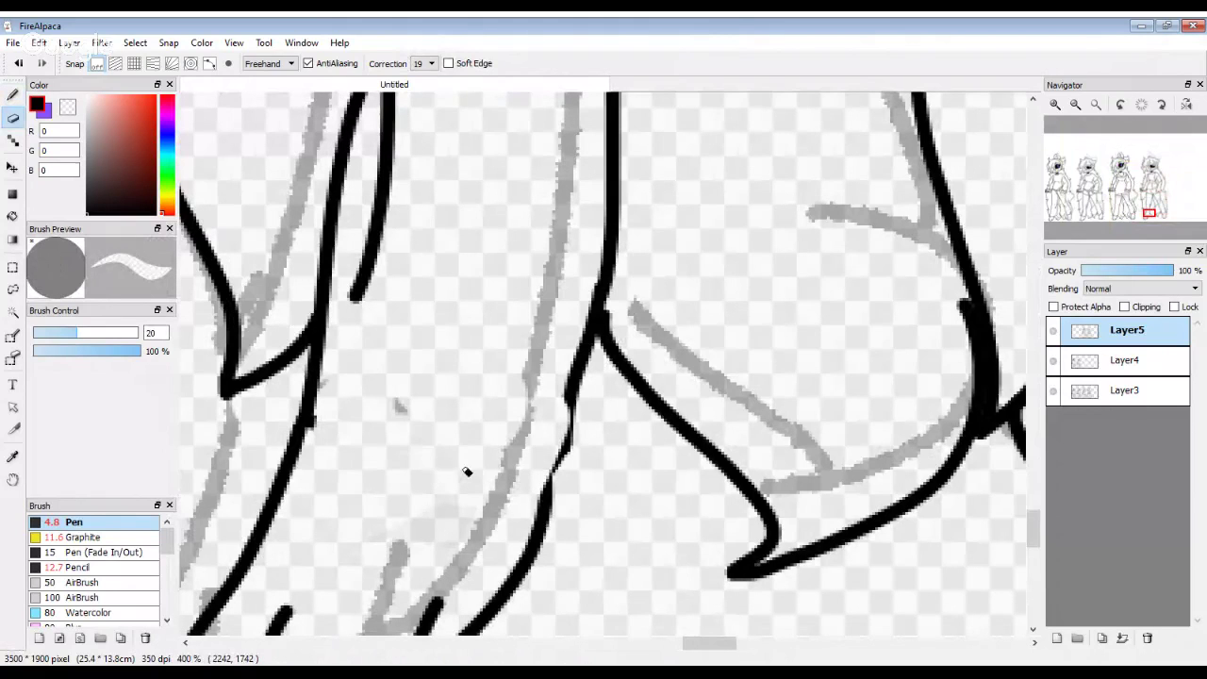
scroll(404, 443, down, 2)
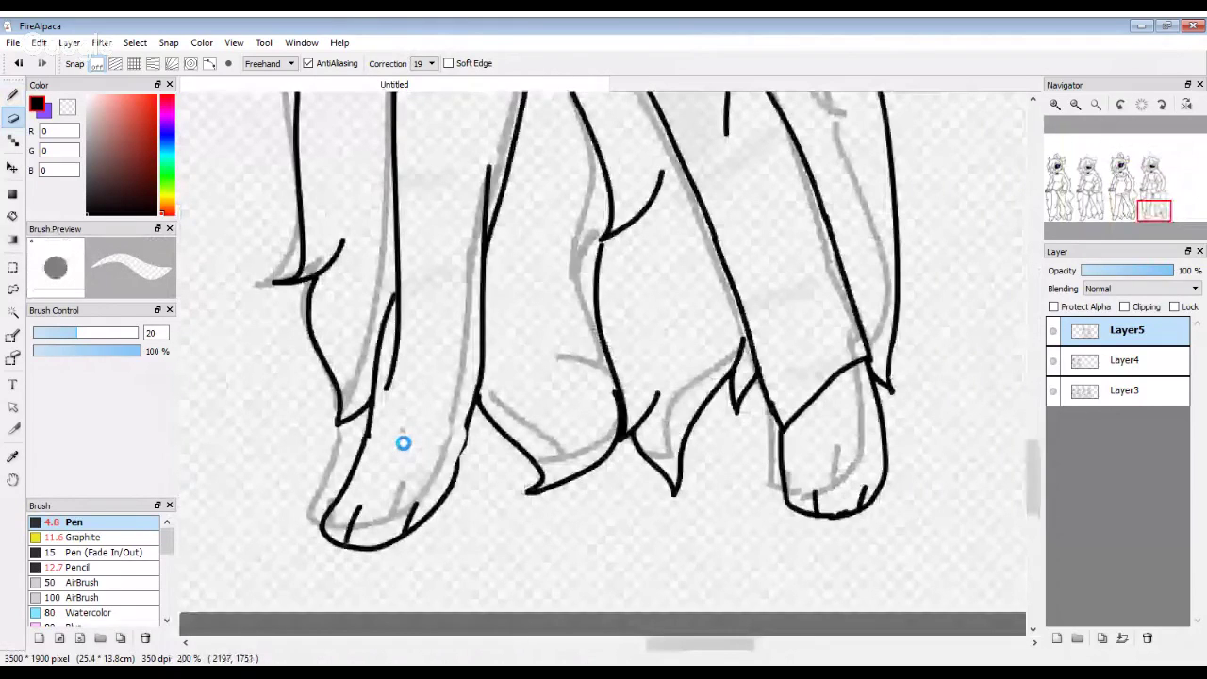
scroll(402, 444, down, 3)
scroll(790, 503, up, 5)
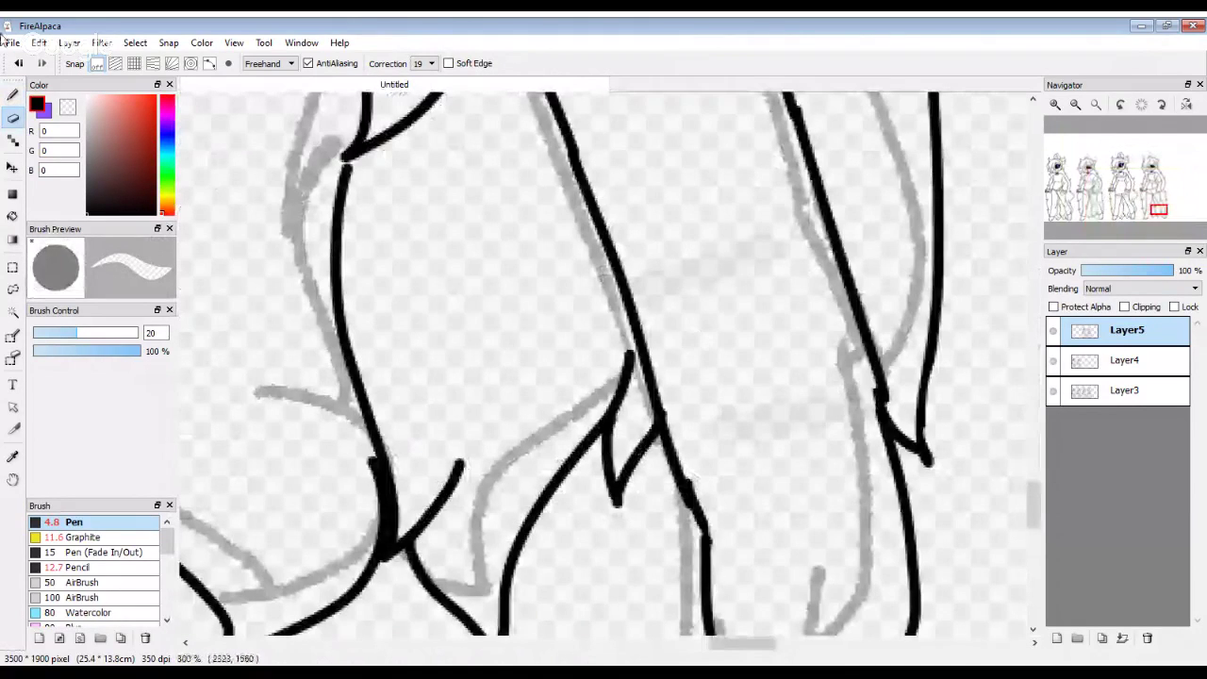
Step: Redraw the gaps left in the leg outlines at both ankles of the rightmost figure with the 4.8 pen
key(b)
scroll(887, 339, up, 3)
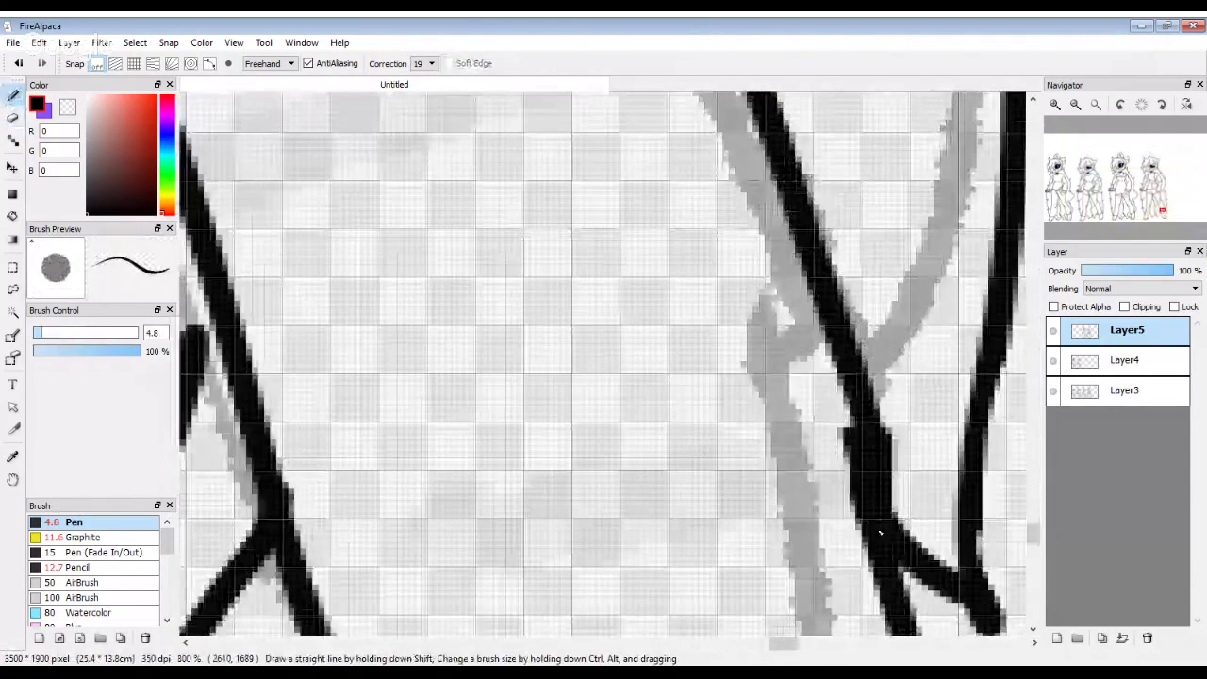
scroll(880, 533, down, 5)
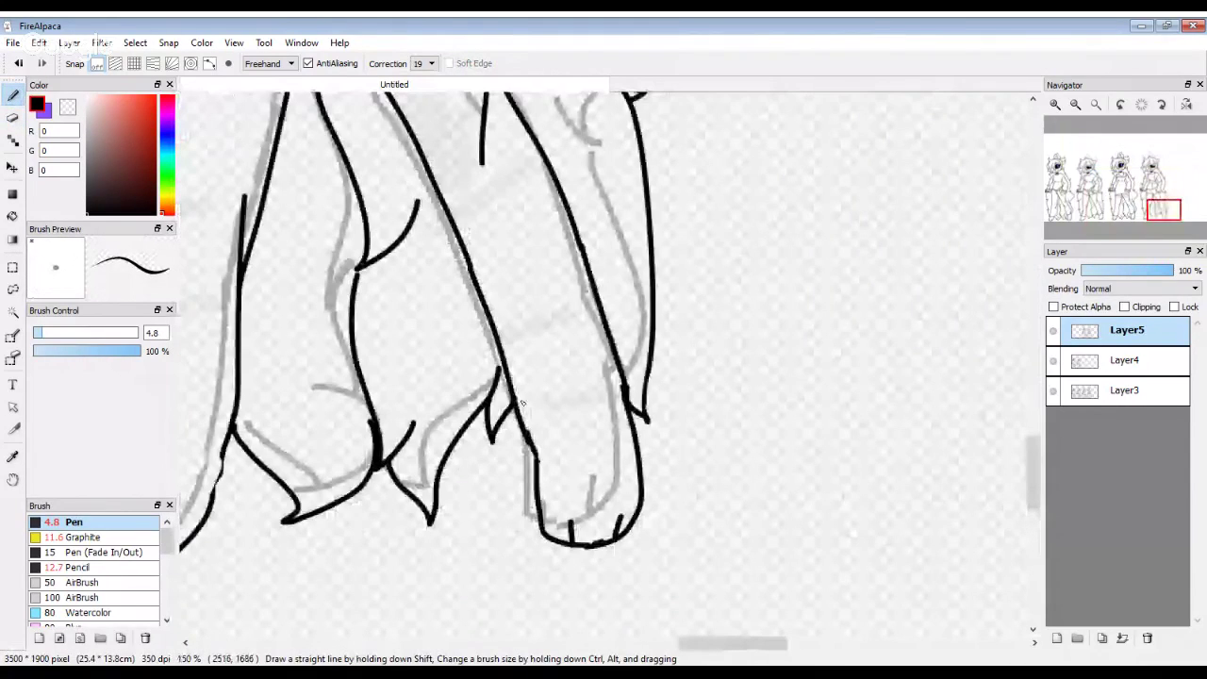
scroll(521, 404, down, 2)
scroll(536, 467, up, 6)
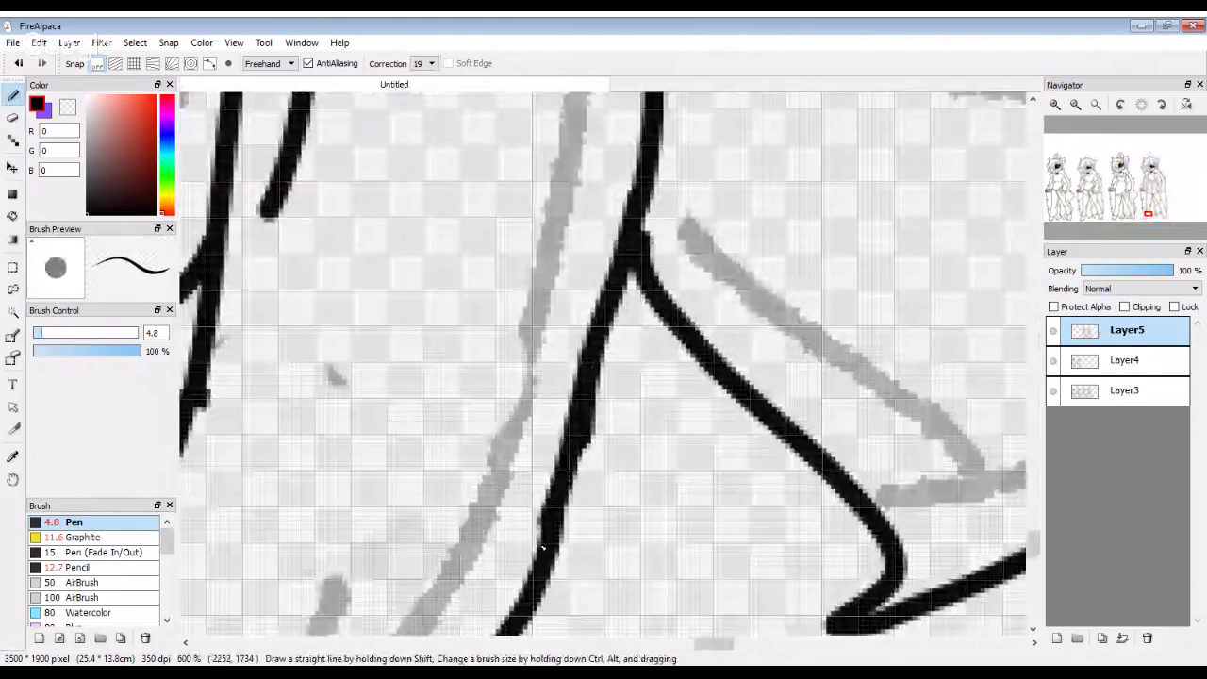
scroll(542, 547, down, 3)
scroll(552, 537, down, 2)
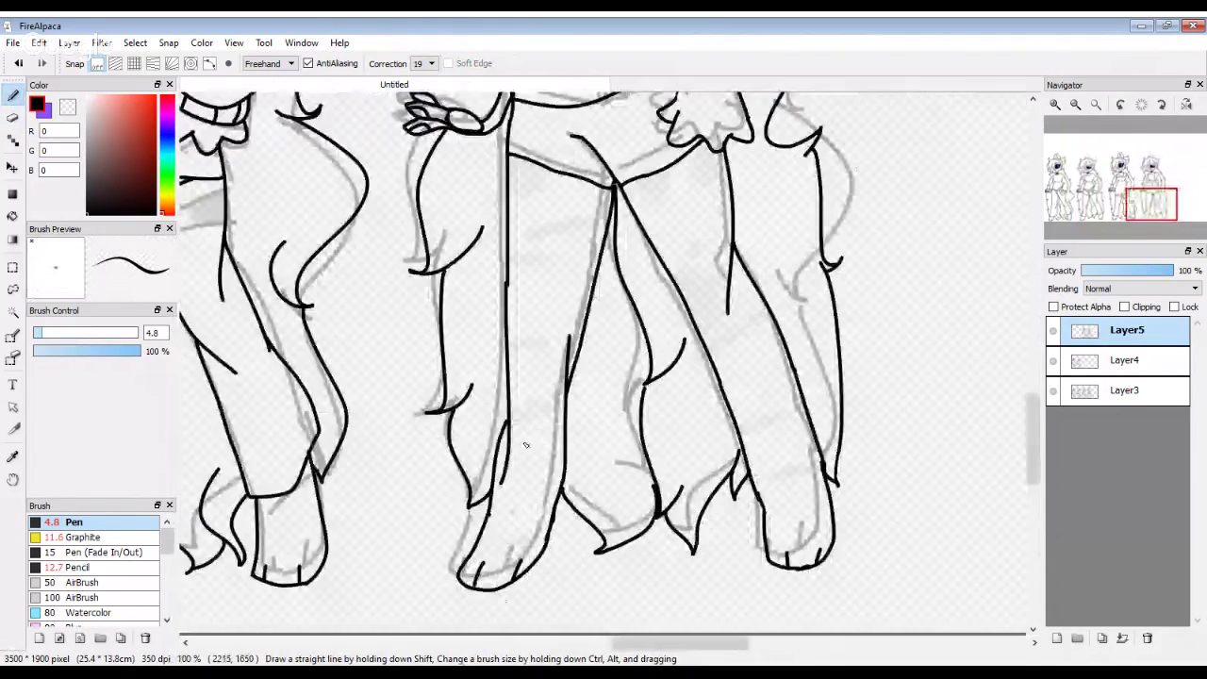
scroll(527, 445, up, 2)
scroll(566, 440, down, 2)
Step: Erase the fold lines above the rightmost figure's left ankle and redraw the outer leg outline down into the foot
key(e)
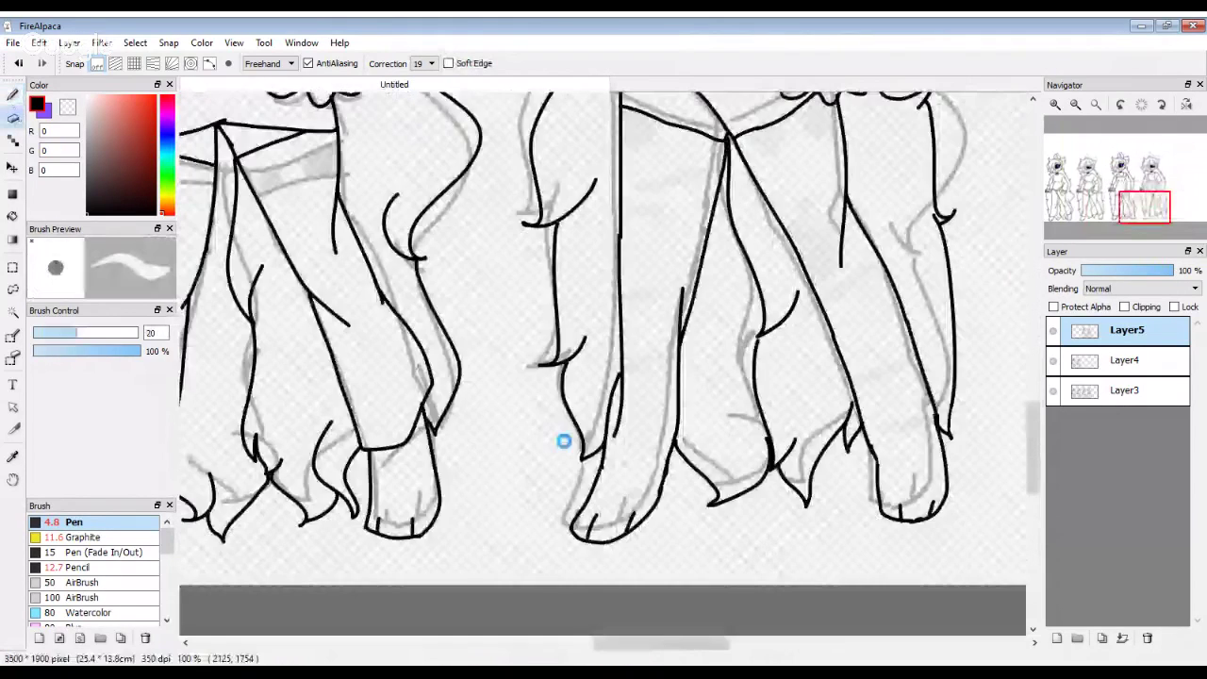
scroll(566, 439, up, 2)
key(b)
scroll(528, 443, up, 3)
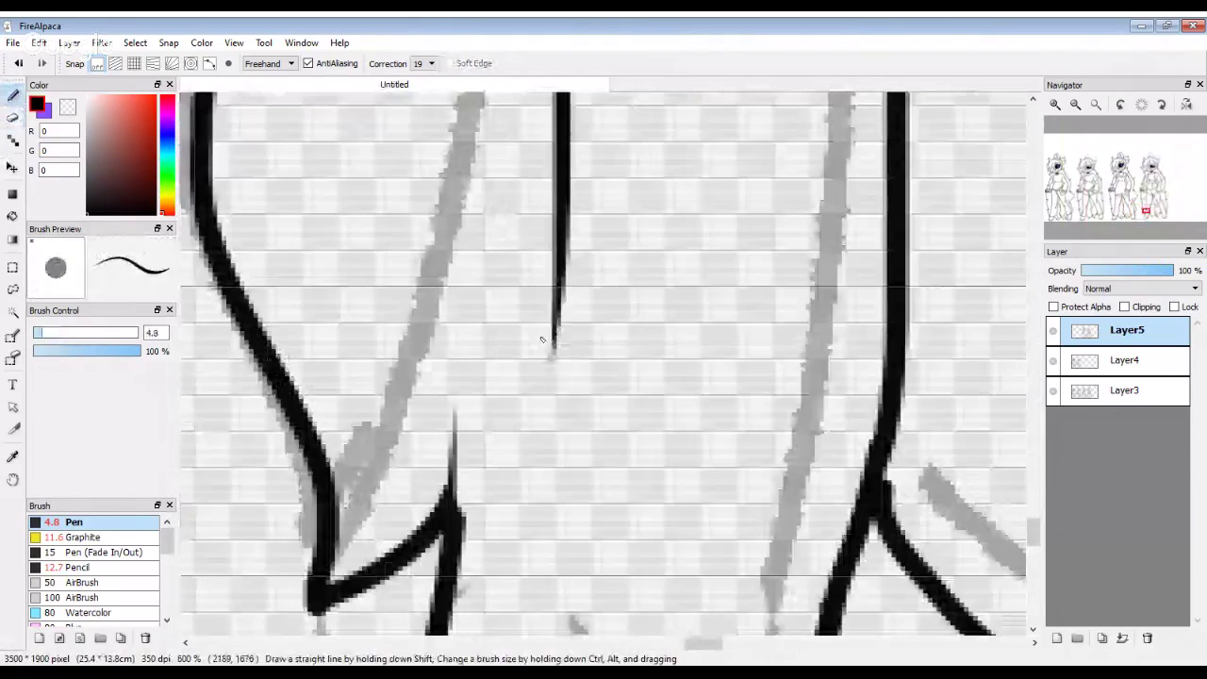
drag(558, 253, 437, 643)
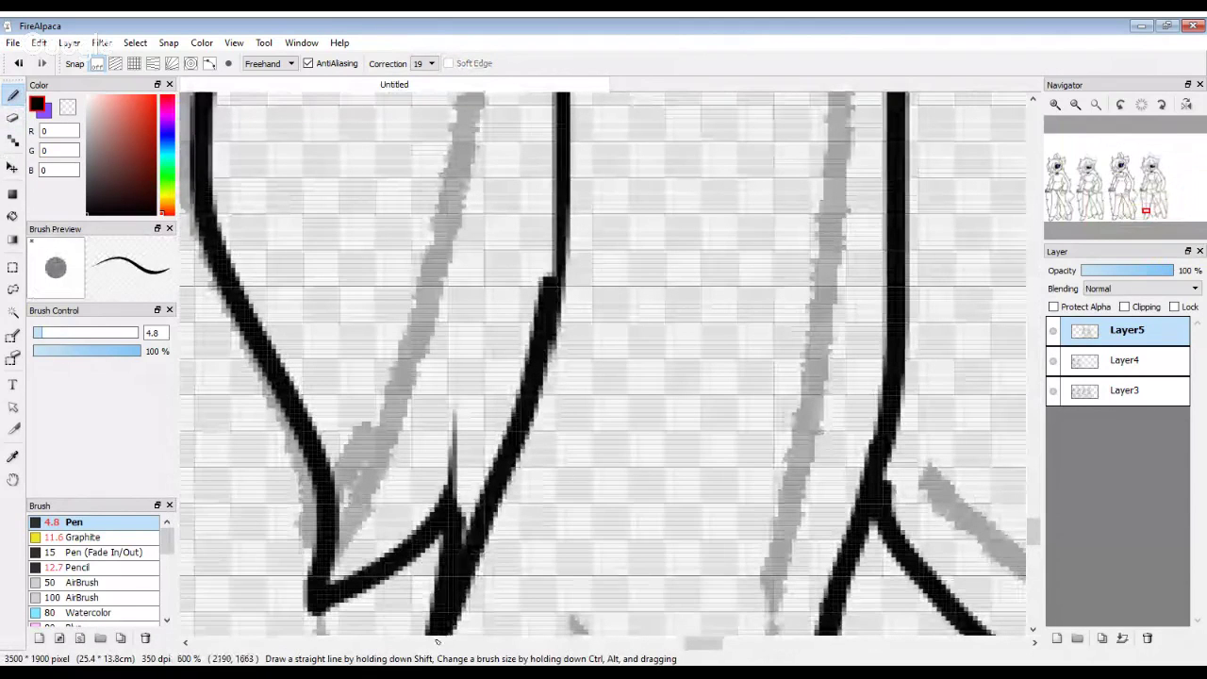
scroll(436, 642, down, 3)
Step: Set the eraser size to 8.5 and erase the stray spike where the hair tip meets the left ankle
click(12, 117)
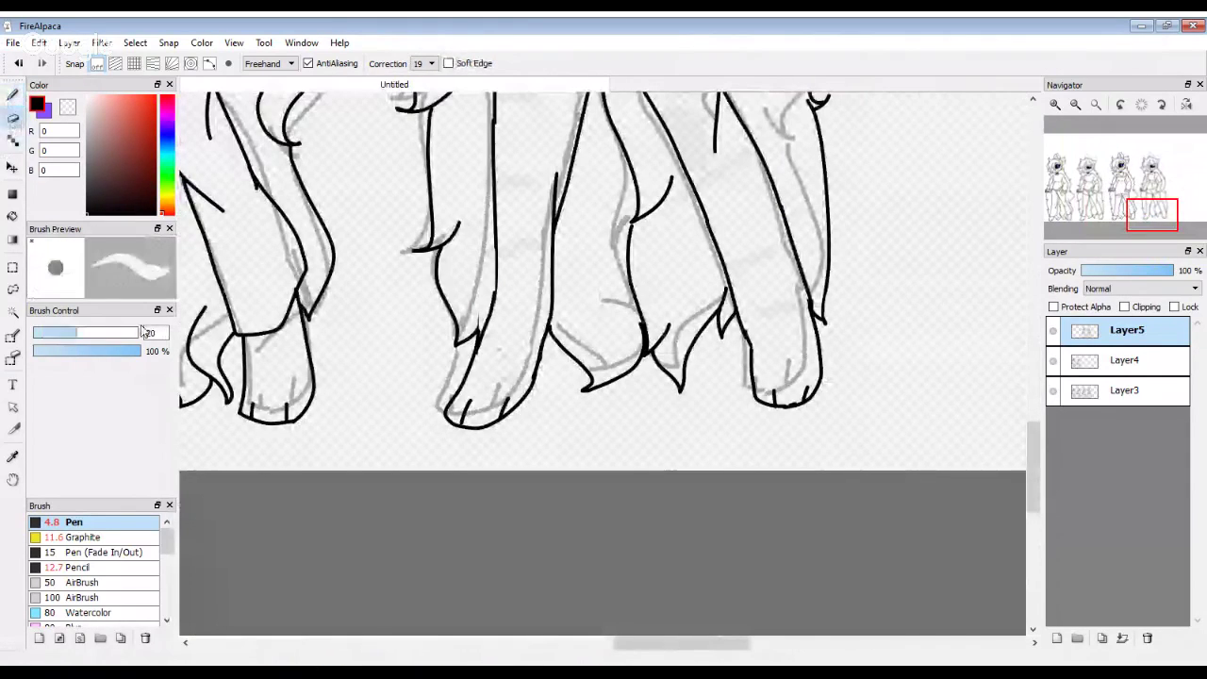
scroll(425, 324, up, 4)
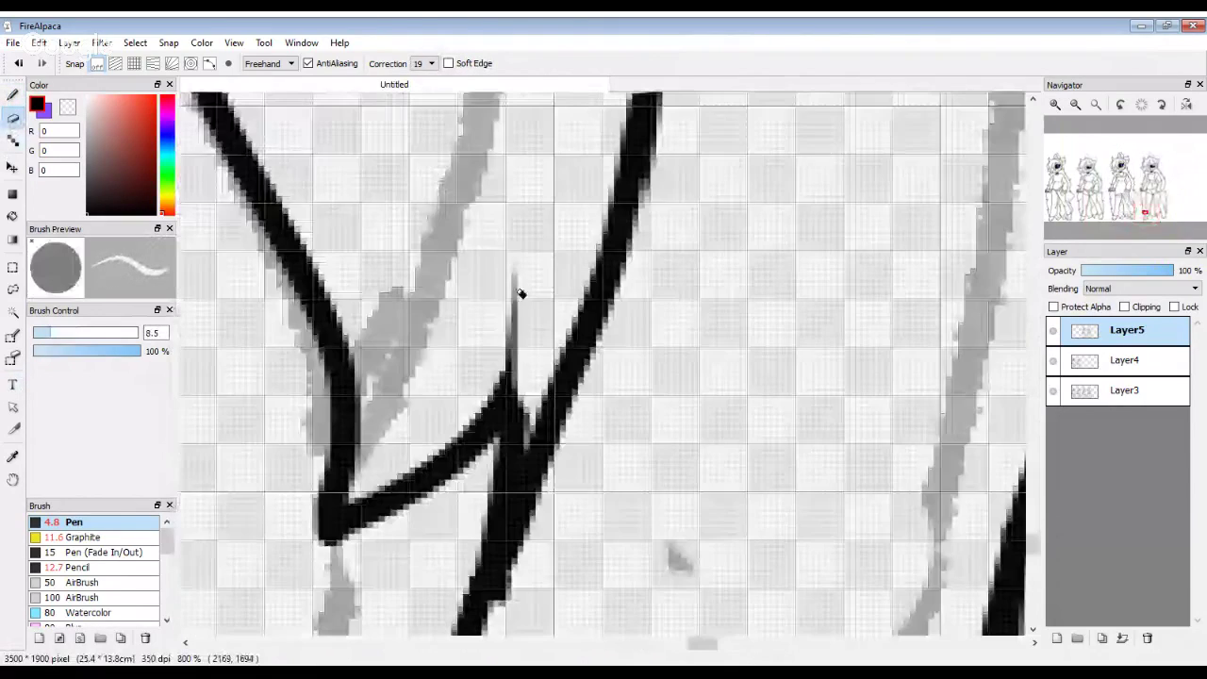
mouse_move(542, 394)
mouse_down()
mouse_move(517, 315)
mouse_move(501, 329)
mouse_move(518, 359)
mouse_up()
scroll(518, 356, down, 4)
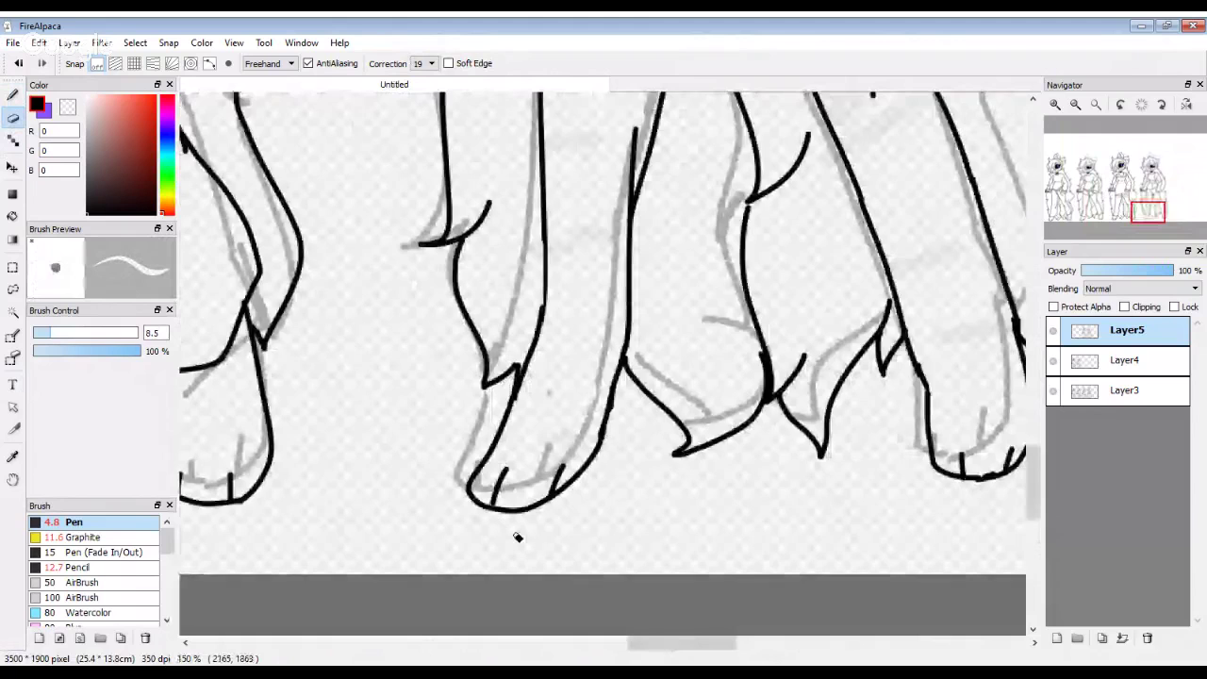
Step: Hide the rough sketch on Layer3 so only the line art shows
scroll(516, 528, down, 2)
scroll(517, 493, up, 3)
click(1053, 390)
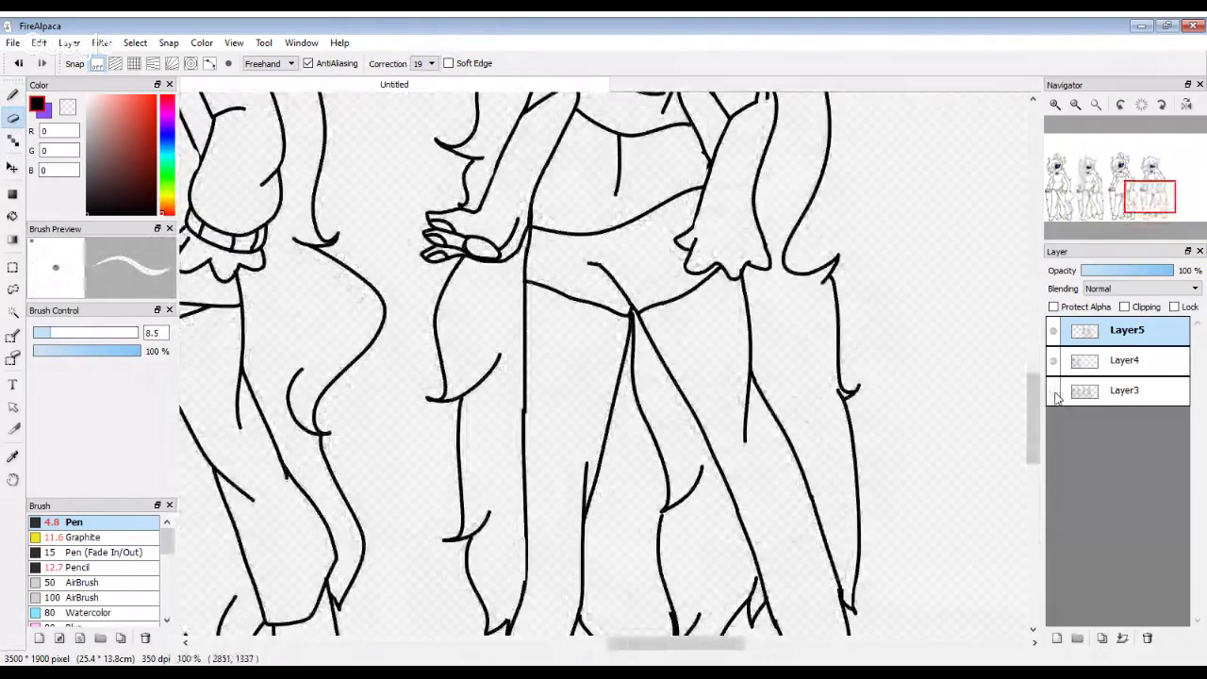
Step: Erase the old crease beside the inner left knee and the crease branching off the outer right thigh on the rightmost figure
scroll(521, 510, down, 3)
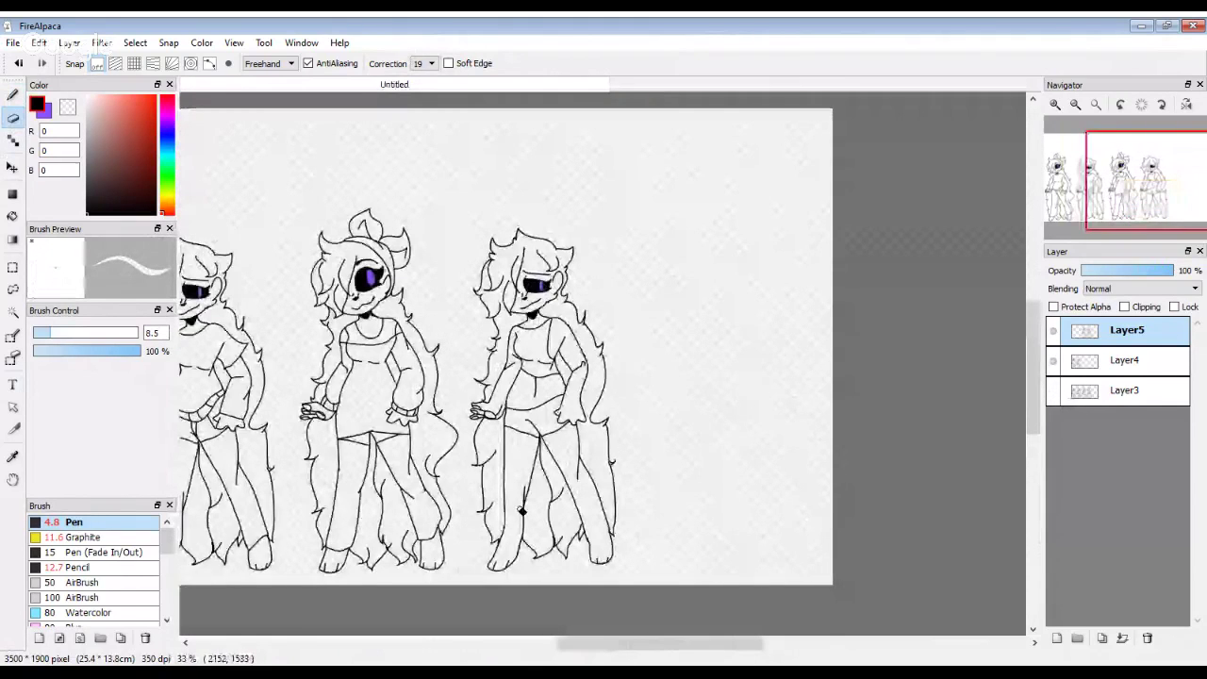
scroll(521, 511, up, 6)
mouse_move(537, 320)
mouse_down()
mouse_move(550, 398)
mouse_move(555, 341)
mouse_move(509, 519)
mouse_up()
scroll(510, 519, up, 2)
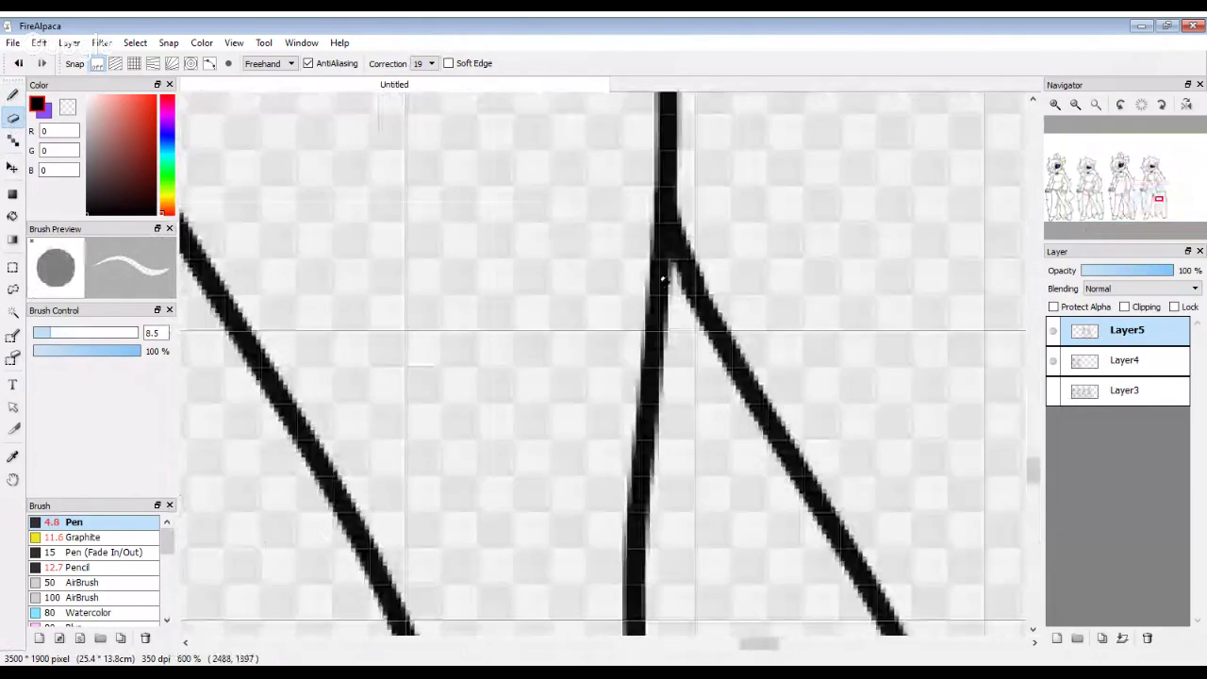
mouse_move(665, 236)
mouse_down()
mouse_move(695, 405)
mouse_move(641, 585)
mouse_move(660, 394)
mouse_move(650, 453)
mouse_up()
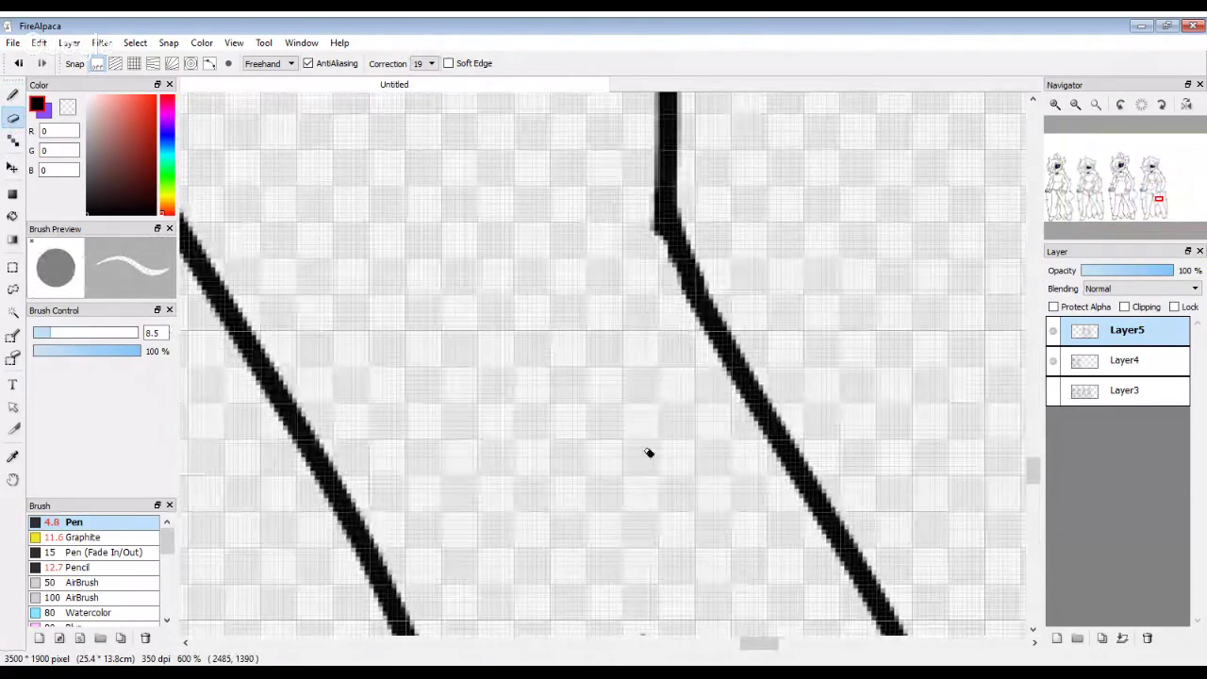
scroll(615, 466, down, 8)
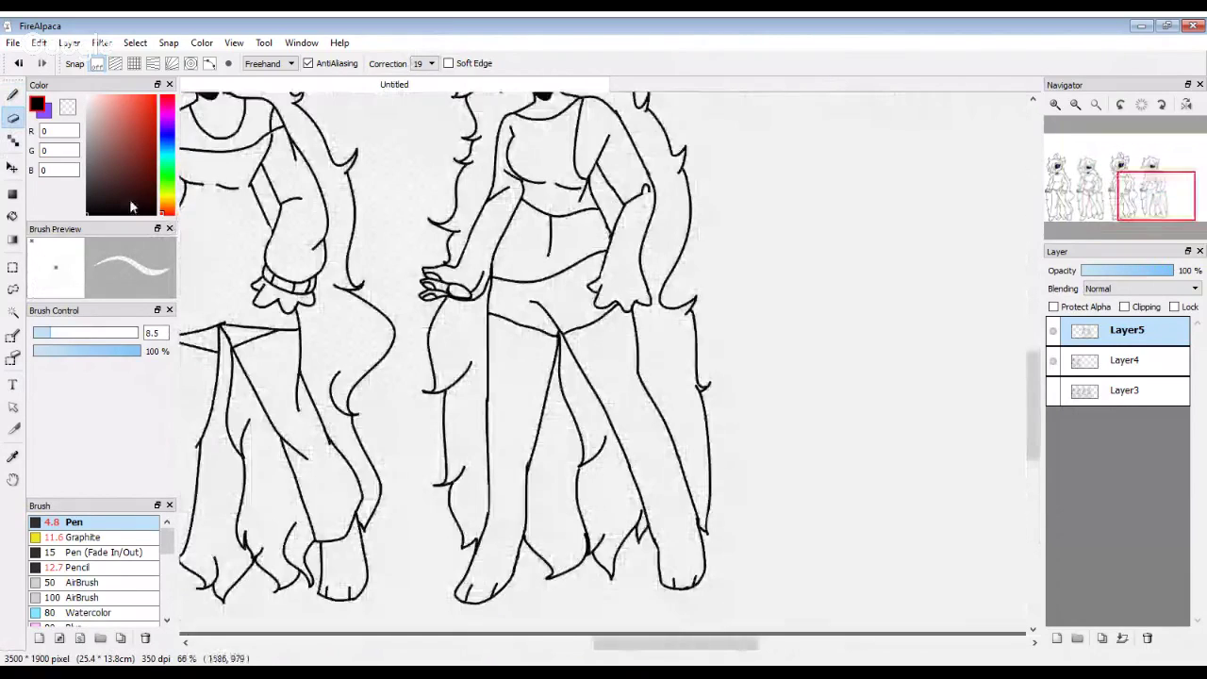
Step: Draw a short diagonal crease across the knee of the rightmost figure's left leg with the 4.8 pen
click(13, 96)
scroll(497, 388, up, 5)
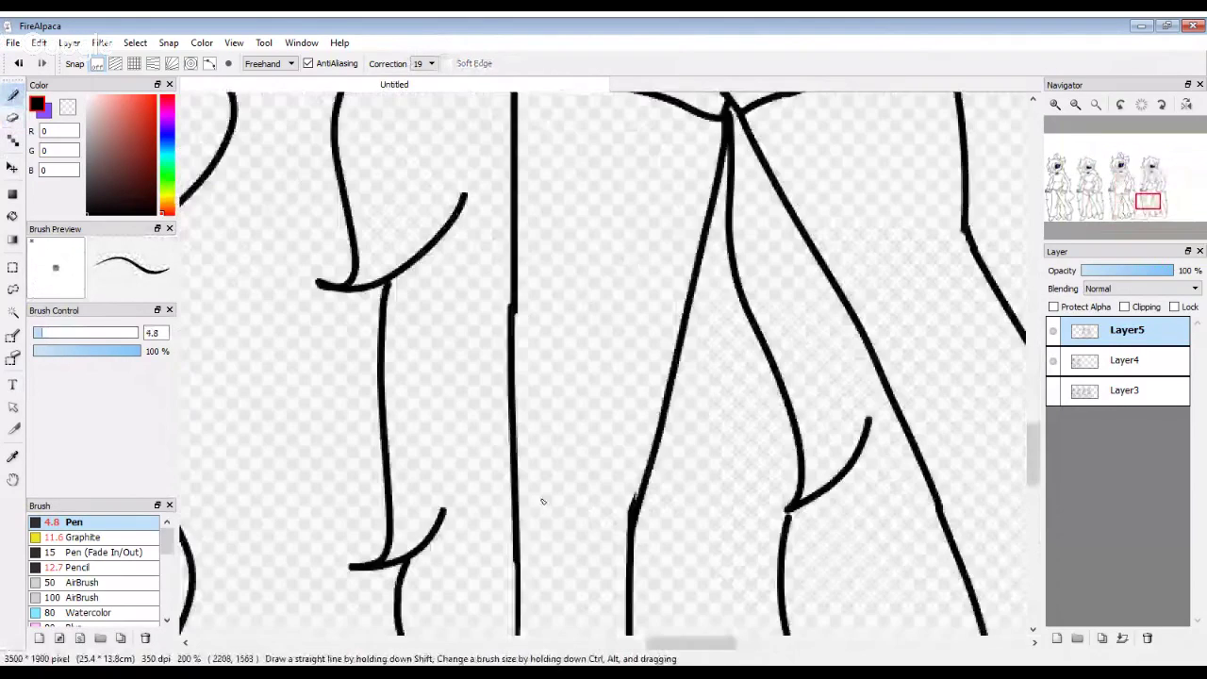
drag(684, 292, 528, 505)
scroll(460, 487, down, 3)
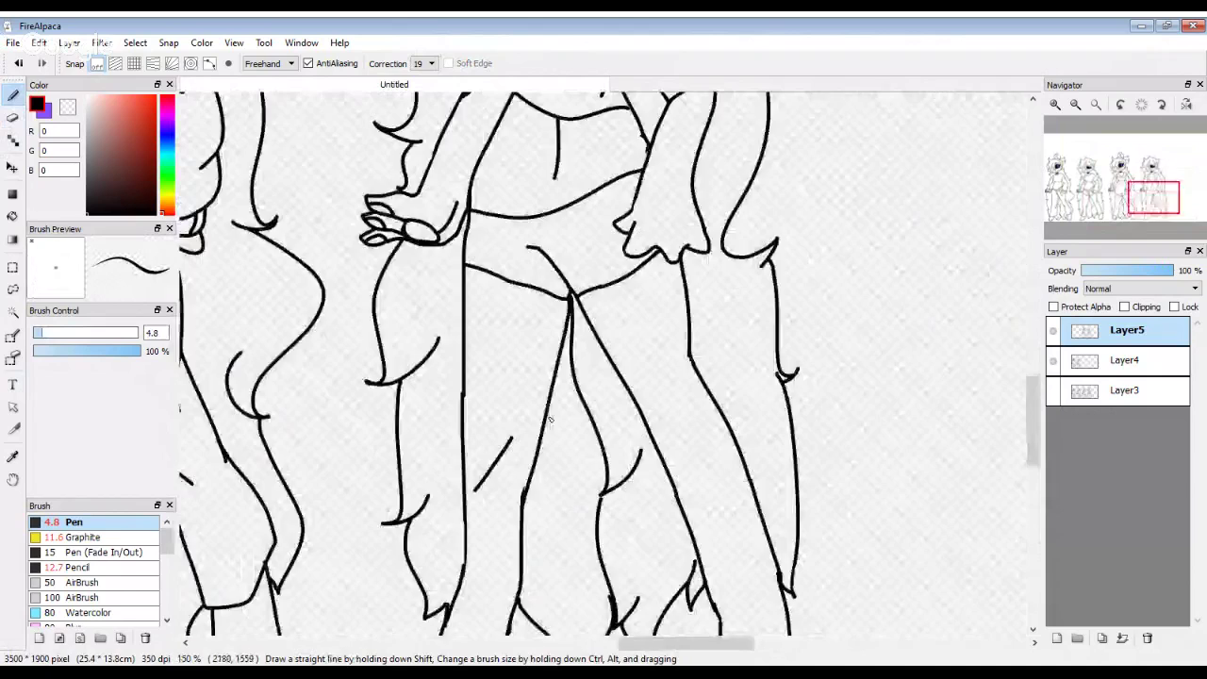
Step: Draw two short creases at the right leg's knee, one branching from the inner outline and one slanting inside the leg
scroll(491, 425, up, 2)
drag(469, 392, 530, 427)
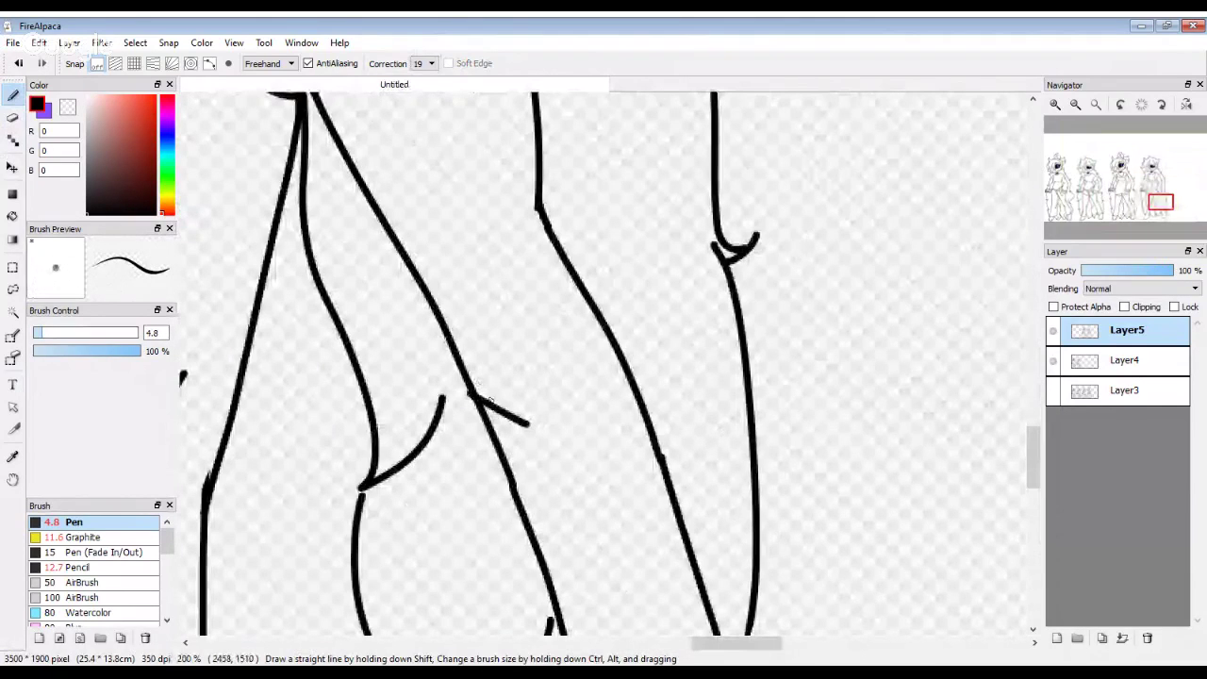
scroll(472, 390, up, 3)
drag(698, 322, 644, 423)
drag(733, 207, 698, 323)
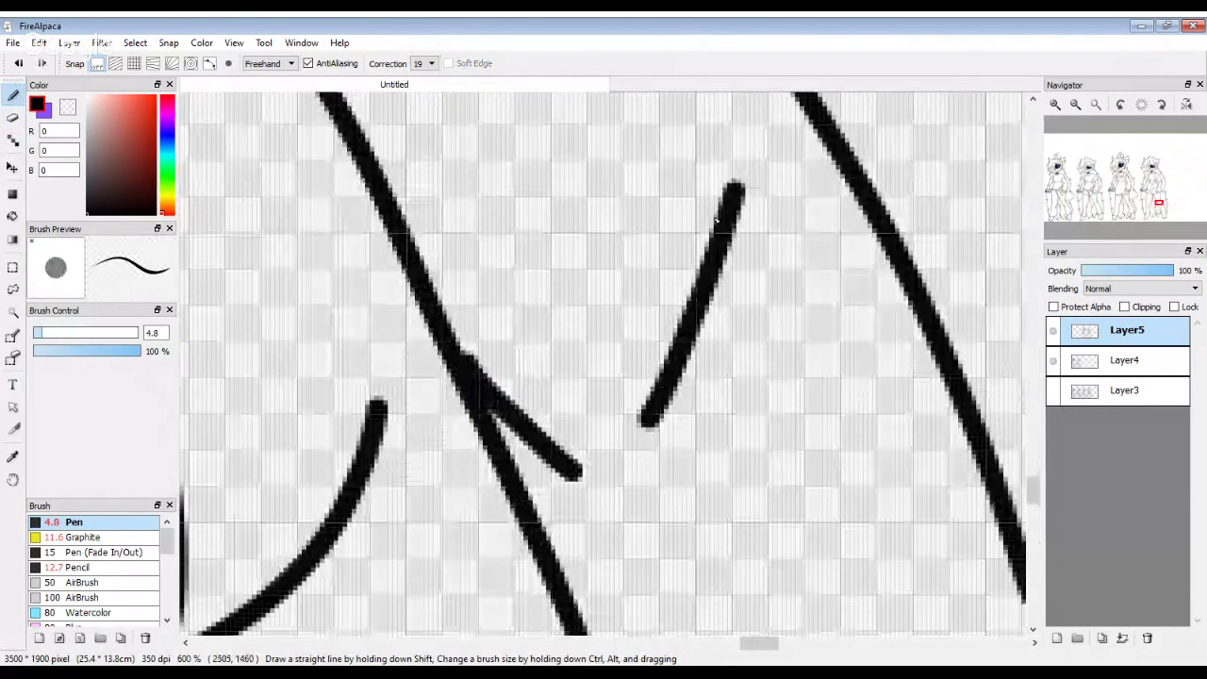
scroll(493, 547, down, 8)
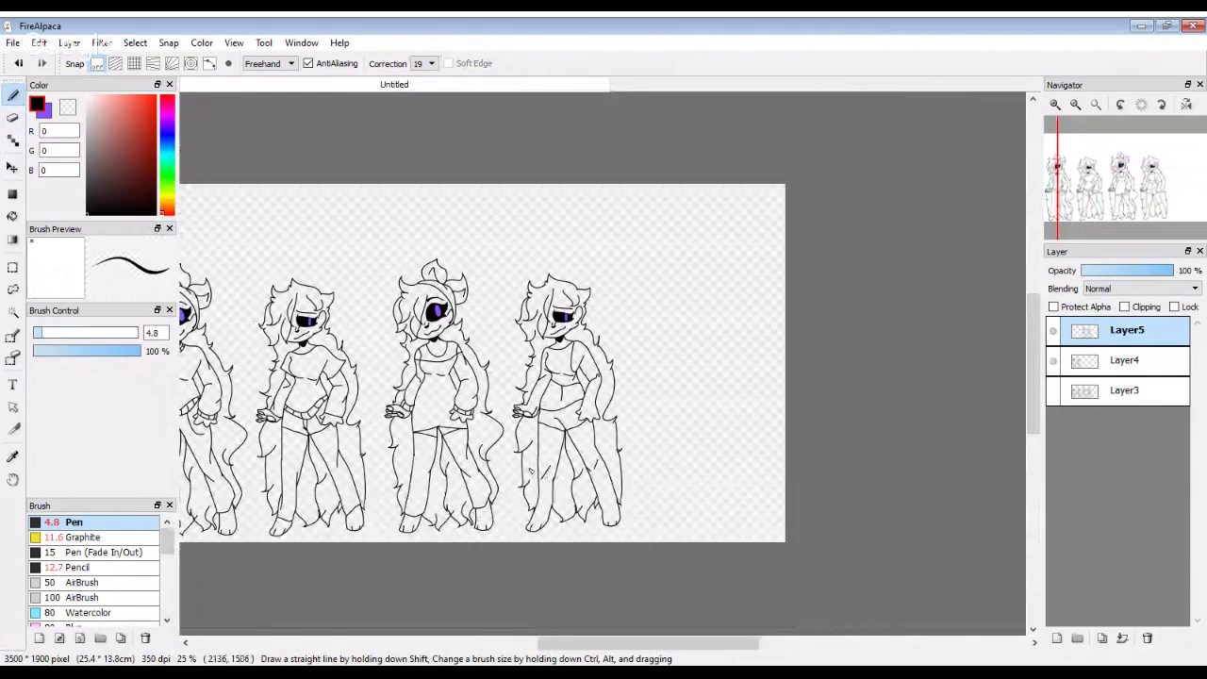
scroll(595, 359, down, 1)
scroll(594, 358, up, 2)
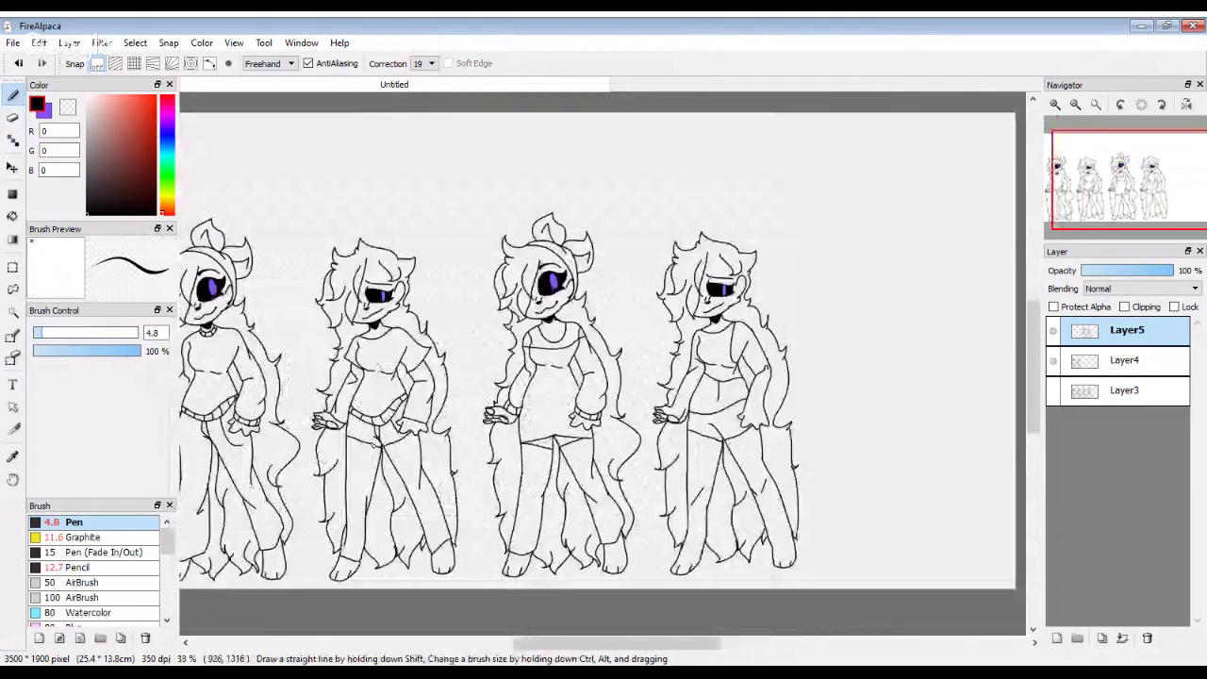
scroll(370, 442, down, 1)
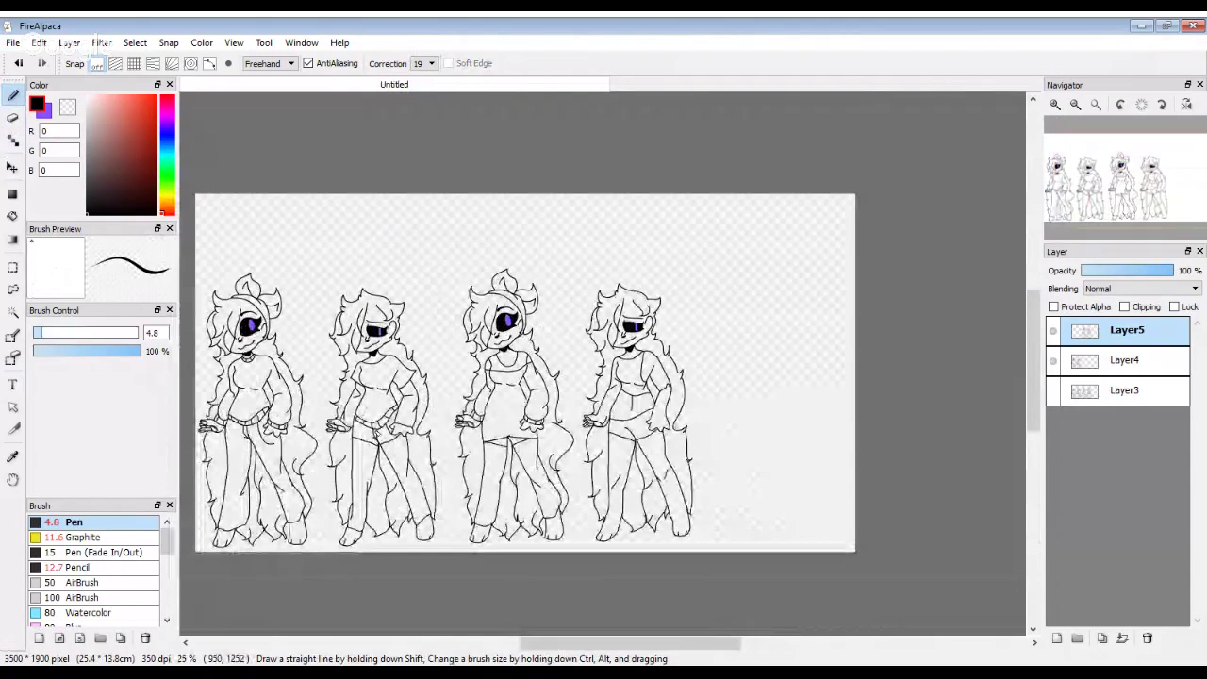
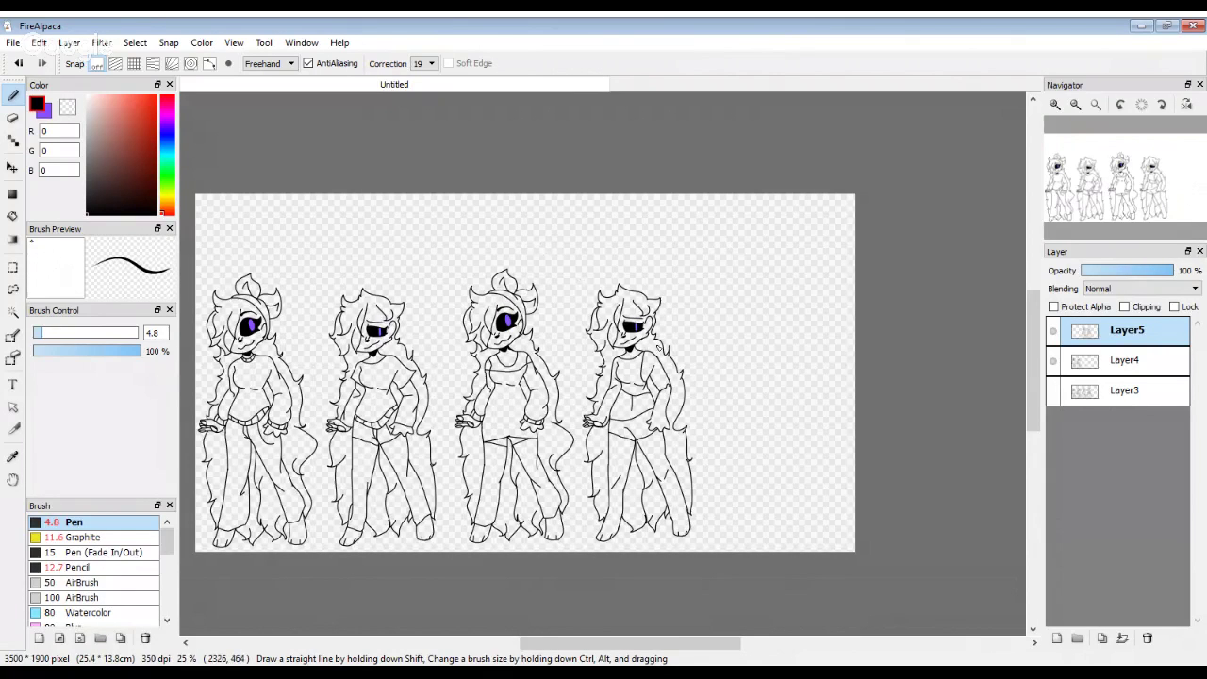
Step: Add two short crease strokes between the armhole curve and the arm line at the rightmost figure's armpit
scroll(637, 349, up, 6)
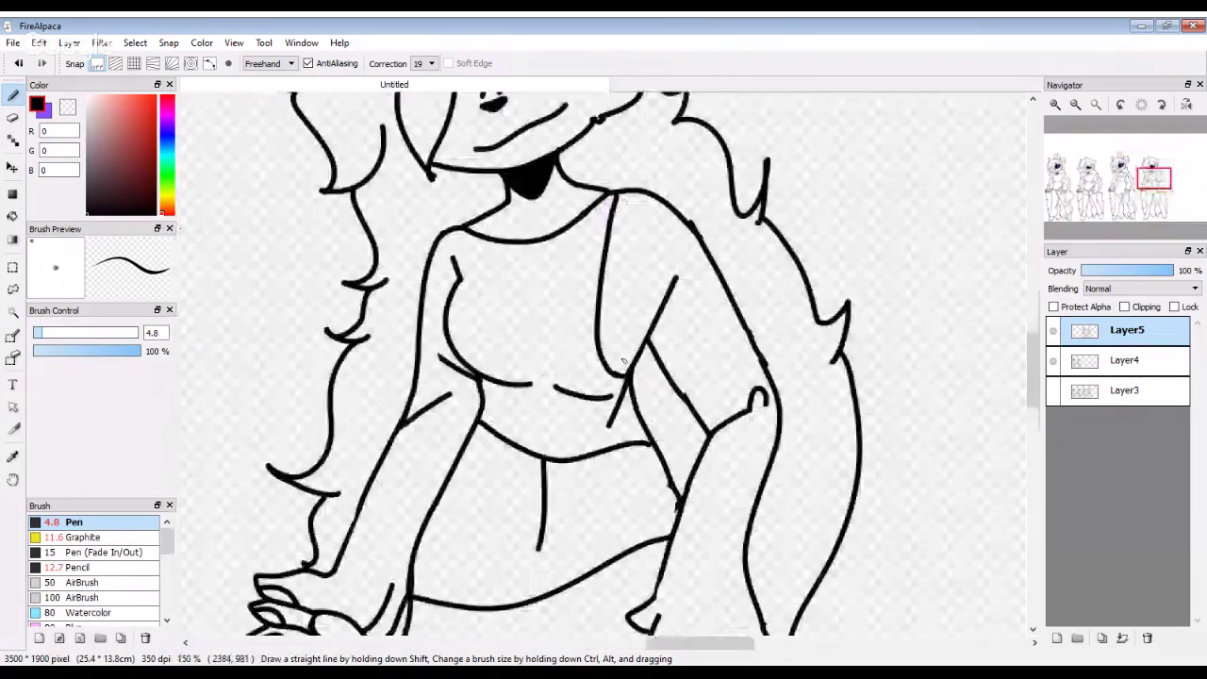
scroll(636, 349, up, 2)
drag(622, 392, 657, 307)
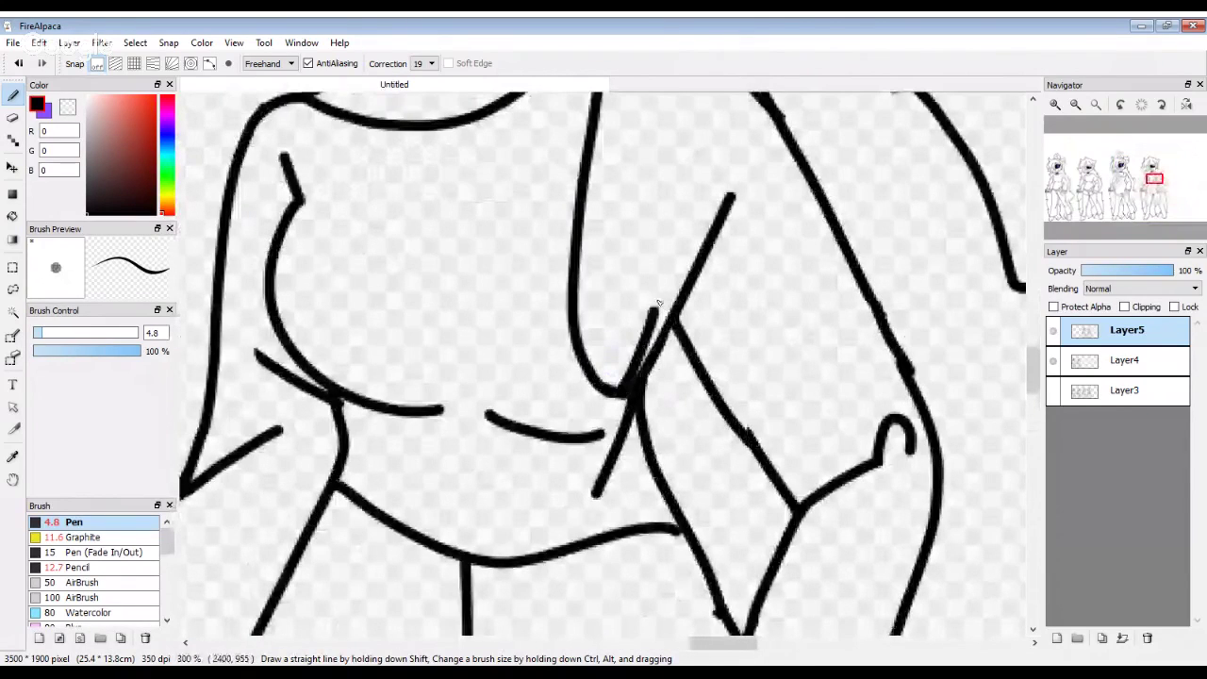
scroll(659, 303, down, 2)
scroll(658, 311, up, 2)
drag(649, 221, 649, 281)
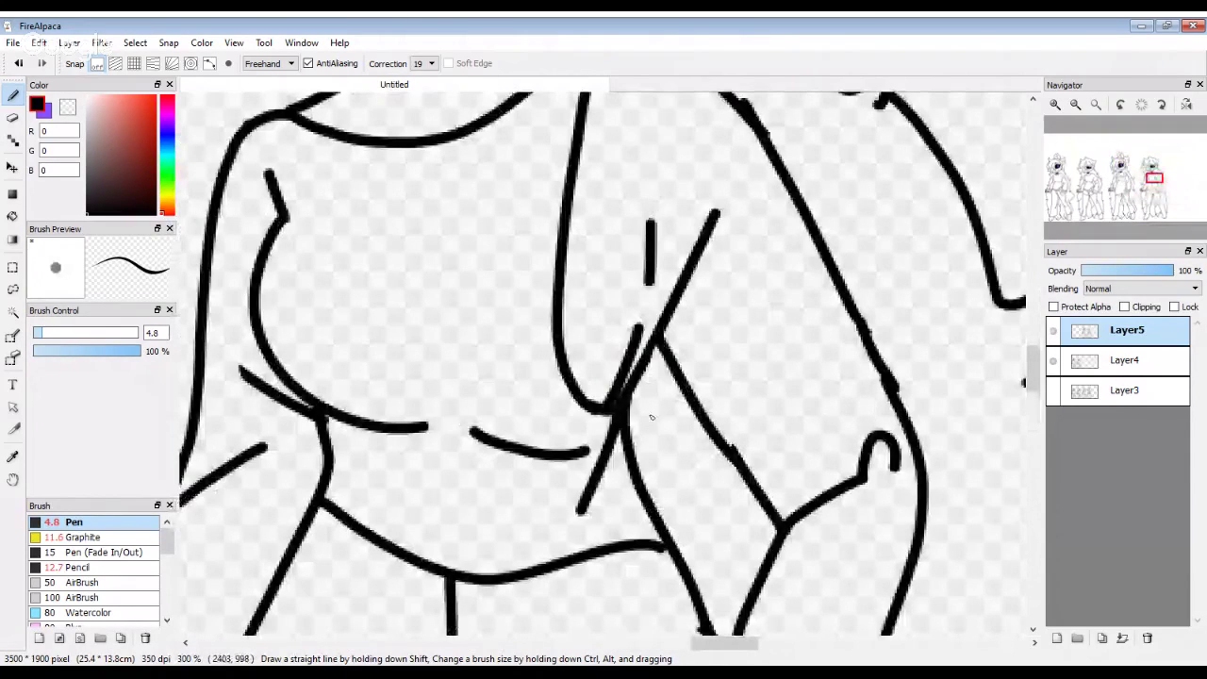
scroll(651, 416, down, 5)
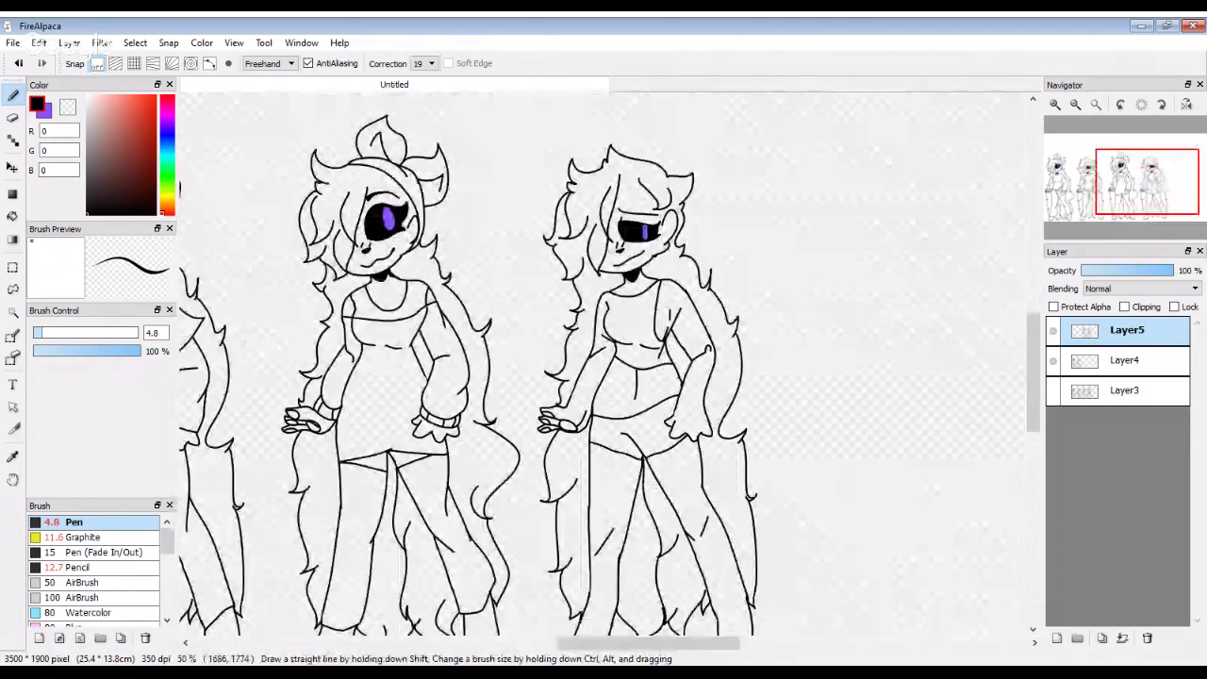
drag(657, 545, 673, 560)
drag(681, 623, 626, 638)
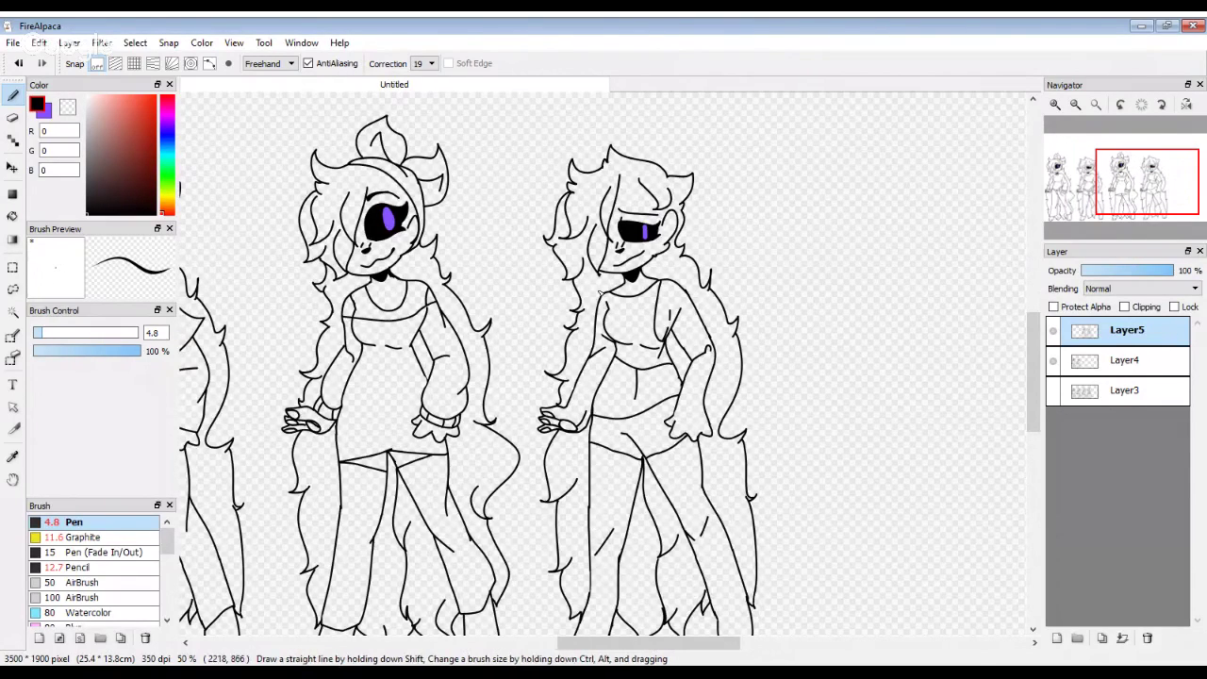
Step: Draw a short vertical stroke at the inner end of the line above the rightmost figure's eye
scroll(598, 293, down, 2)
scroll(611, 247, up, 8)
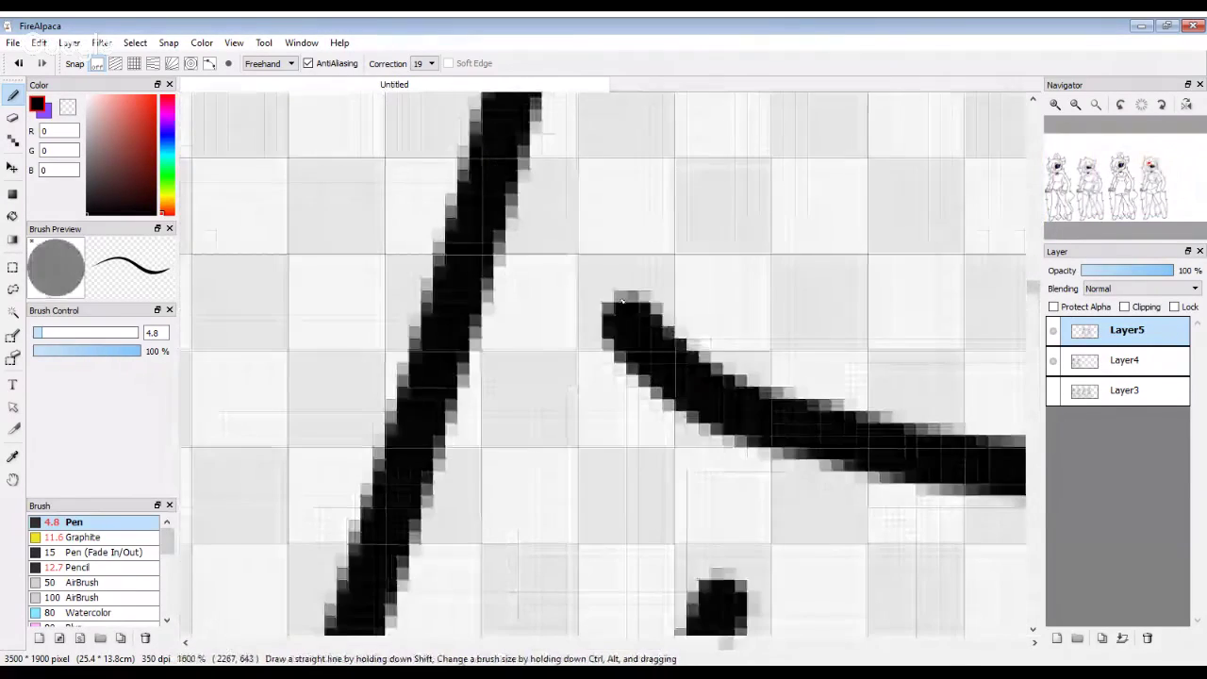
drag(578, 180, 577, 384)
scroll(579, 387, down, 3)
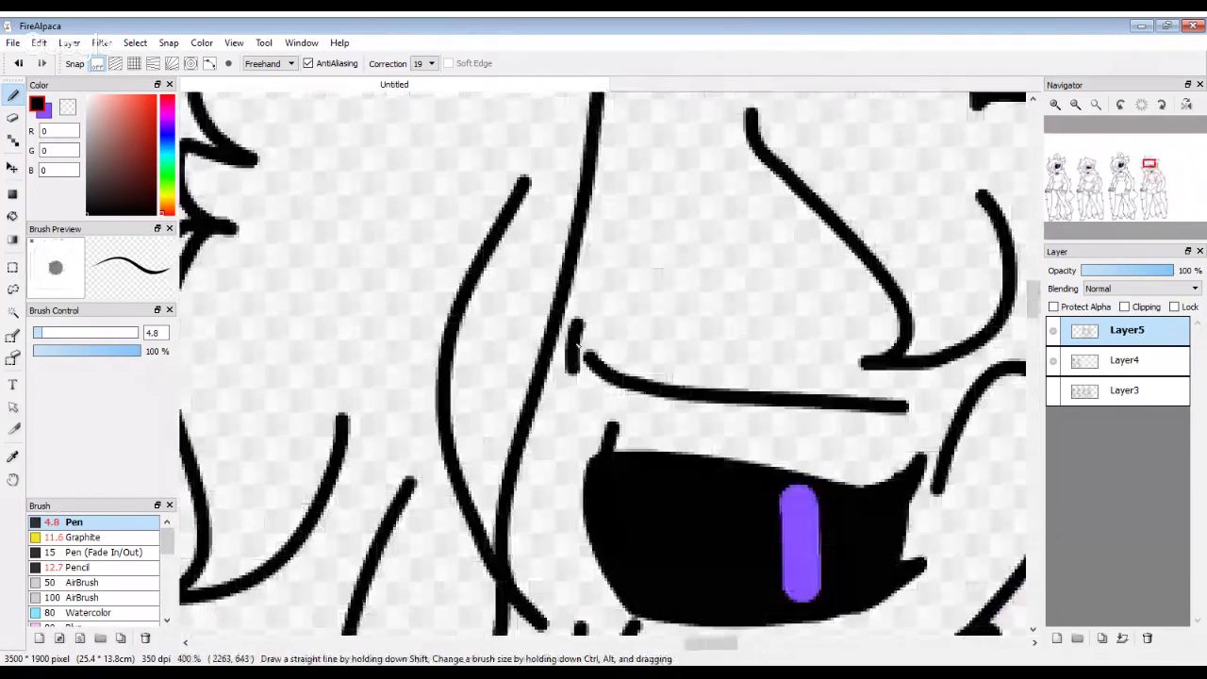
Step: Draw a short curved line from the rightmost figure's outer arm outline to the crease at the shoulder with the 4.8 pen
scroll(579, 345, down, 6)
scroll(586, 346, down, 1)
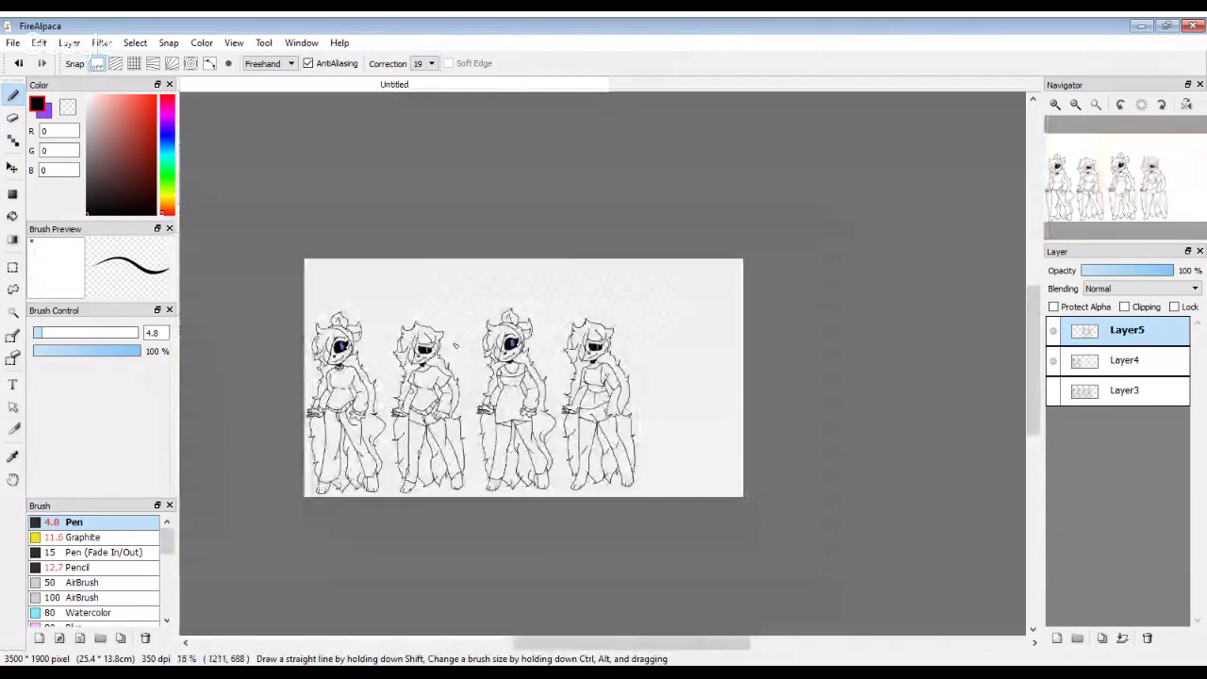
scroll(444, 354, up, 2)
scroll(547, 355, down, 2)
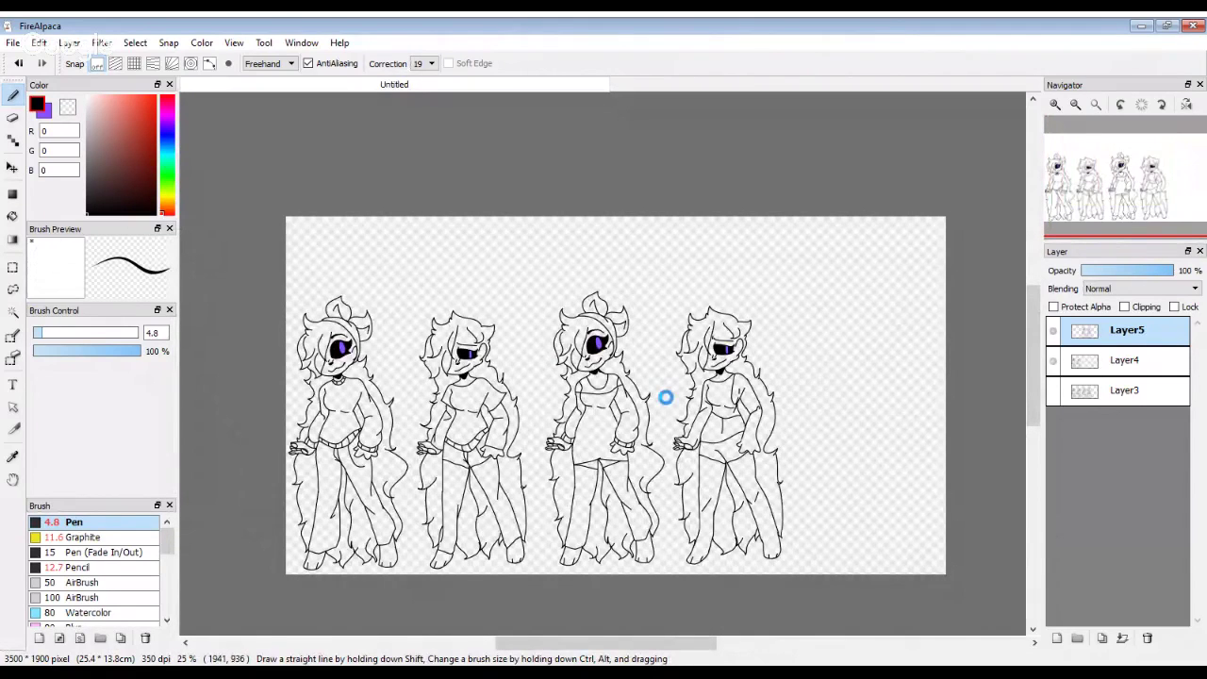
scroll(665, 397, up, 8)
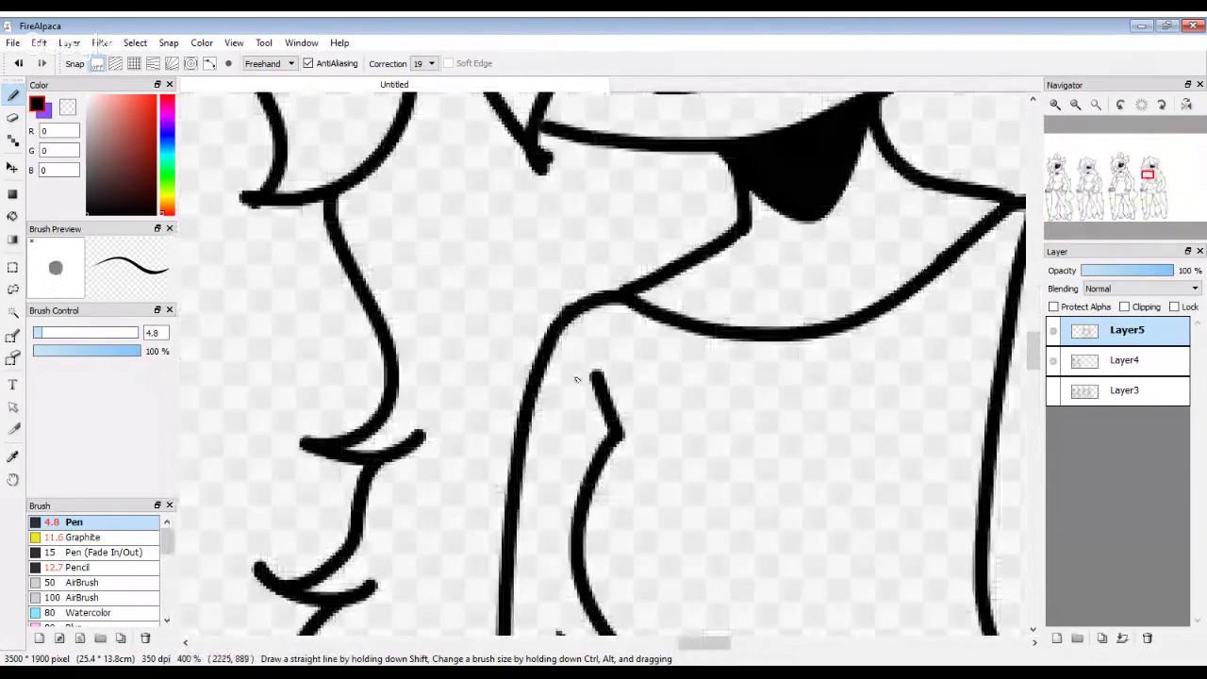
drag(612, 421, 524, 431)
mouse_move(519, 382)
mouse_down()
mouse_move(602, 349)
mouse_move(696, 348)
mouse_up()
scroll(597, 370, up, 2)
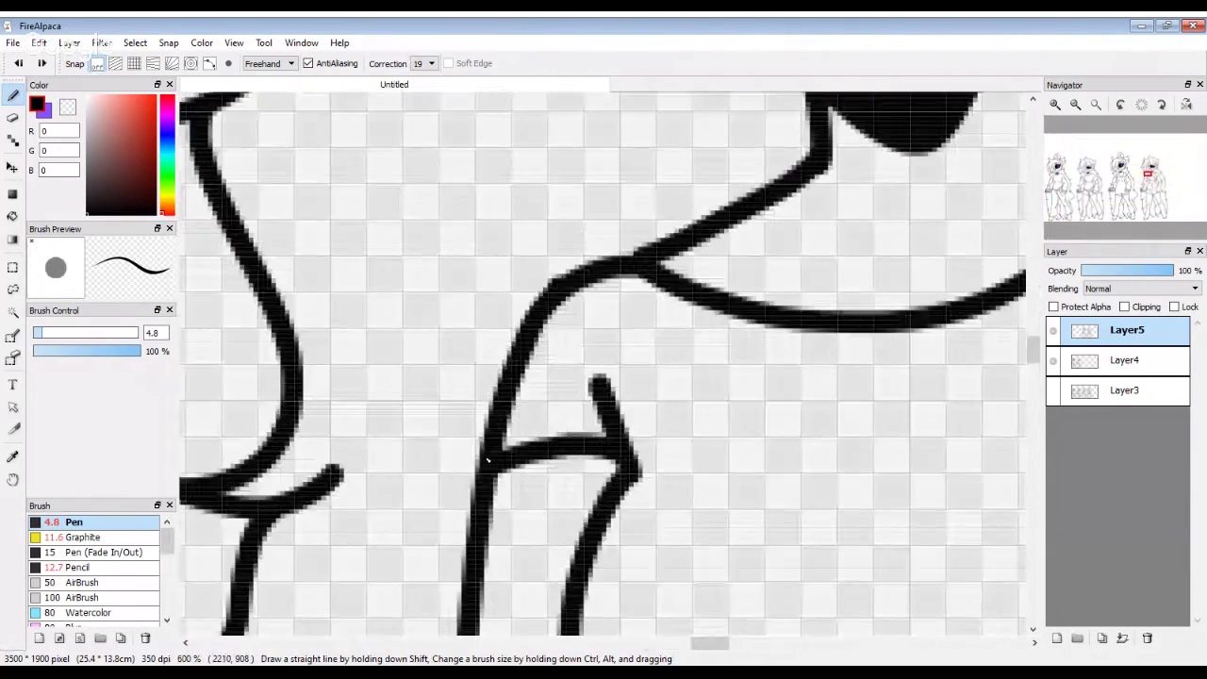
Step: Try a lower neckline stroke from the rightmost figure's shoulder, and erase it together with the original neckline curve using the 8.5 eraser
mouse_move(486, 472)
mouse_down()
mouse_move(490, 370)
mouse_move(562, 308)
mouse_move(787, 322)
mouse_up()
scroll(788, 322, down, 3)
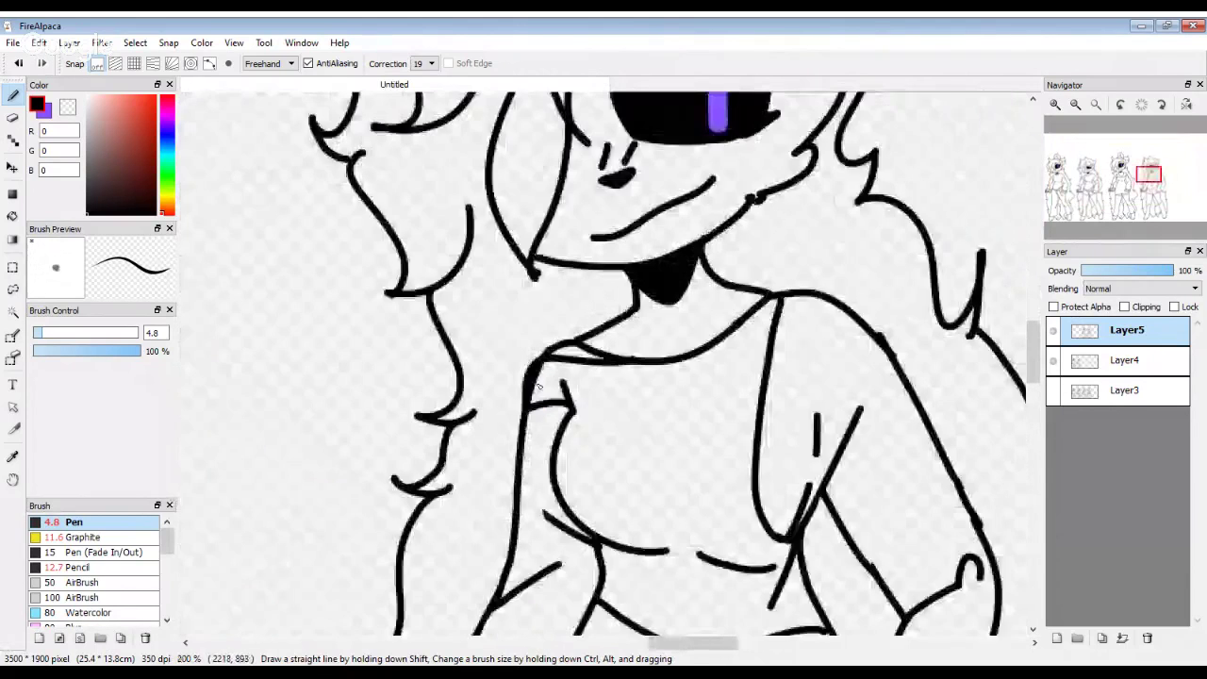
scroll(614, 359, up, 2)
key(e)
mouse_move(561, 334)
mouse_down()
mouse_move(676, 326)
mouse_move(925, 236)
mouse_move(938, 215)
mouse_move(724, 354)
mouse_move(572, 348)
mouse_move(758, 350)
mouse_move(560, 323)
mouse_move(804, 323)
mouse_up()
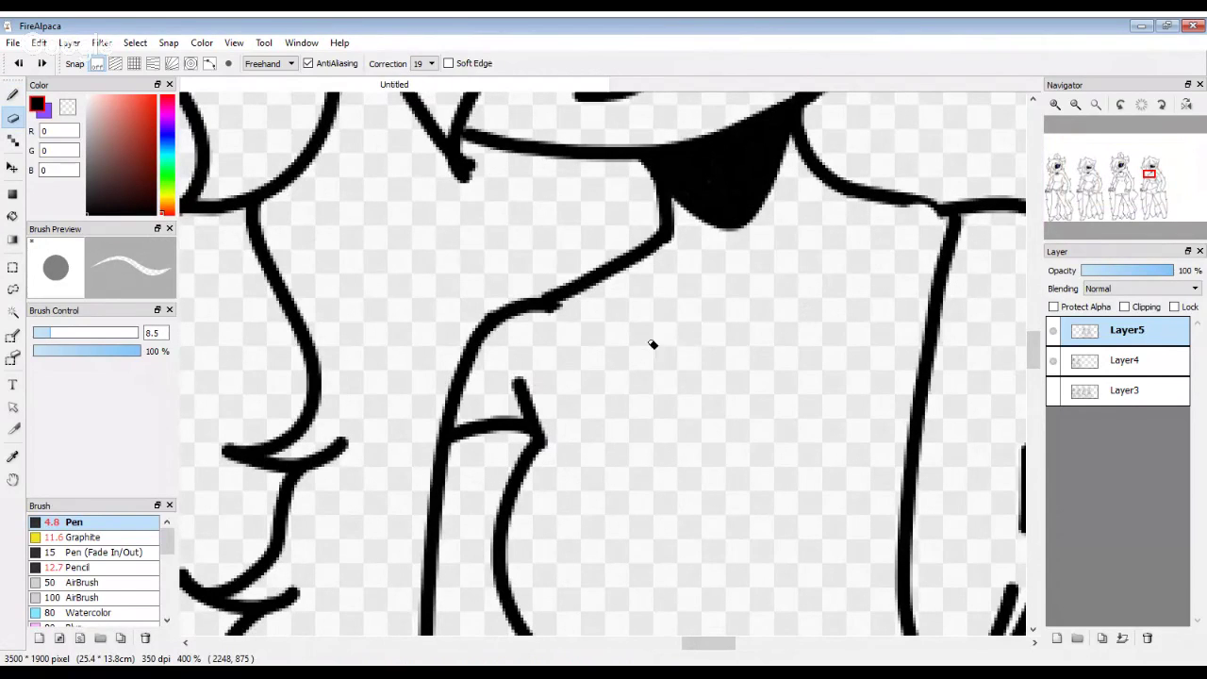
Step: Redraw the rightmost figure's neckline as one curve from the outer shoulder to the top of the armhole curve with the 4.8 pen
key(b)
mouse_move(440, 397)
mouse_down()
mouse_move(483, 380)
mouse_move(457, 349)
mouse_move(830, 311)
mouse_move(901, 272)
mouse_move(910, 186)
mouse_up()
key(ctrl+z)
mouse_move(892, 271)
mouse_down()
mouse_move(869, 294)
mouse_move(896, 206)
mouse_move(932, 215)
mouse_up()
scroll(932, 215, down, 8)
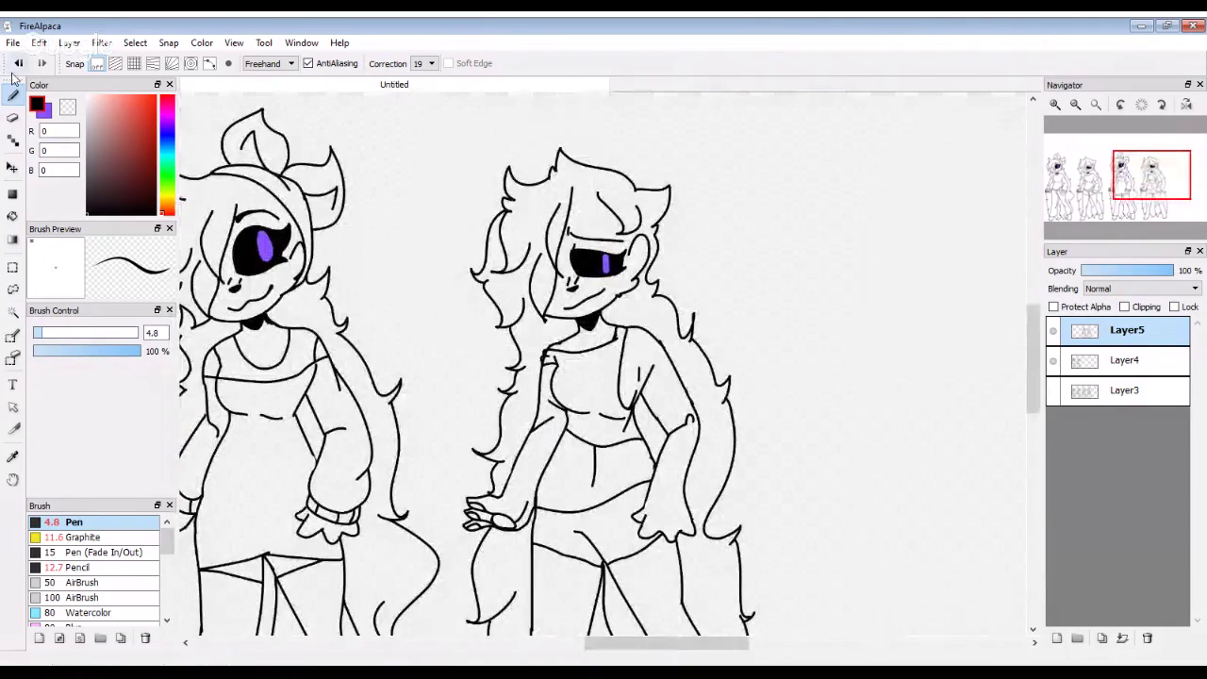
Step: Erase stray line parts in the rightmost figure's shoulder area between the neckline and the short curve below it
click(13, 117)
scroll(371, 288, up, 10)
scroll(481, 241, down, 3)
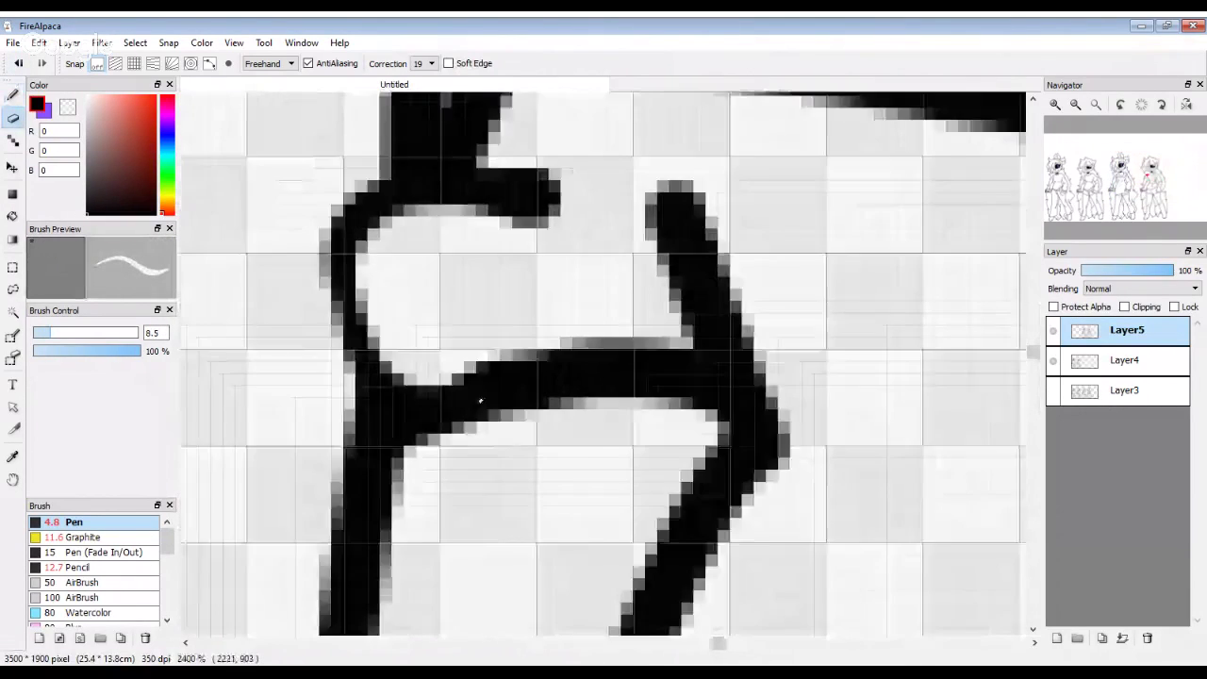
drag(482, 240, 495, 250)
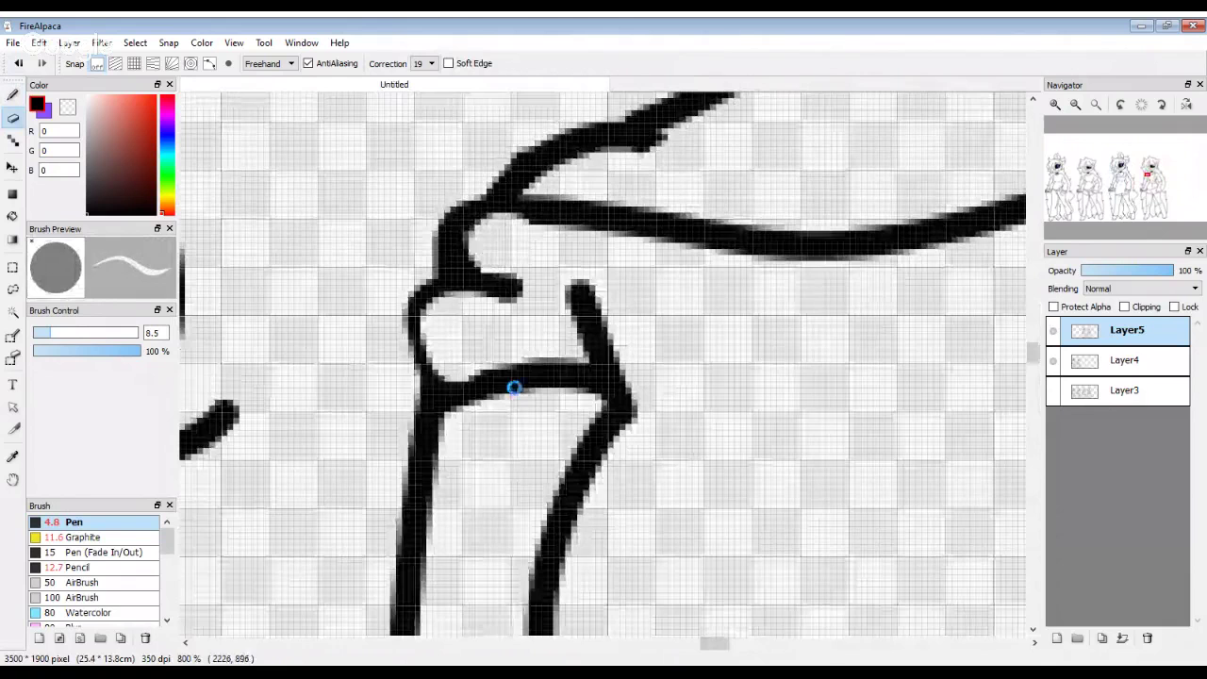
scroll(500, 260, down, 2)
scroll(503, 267, down, 5)
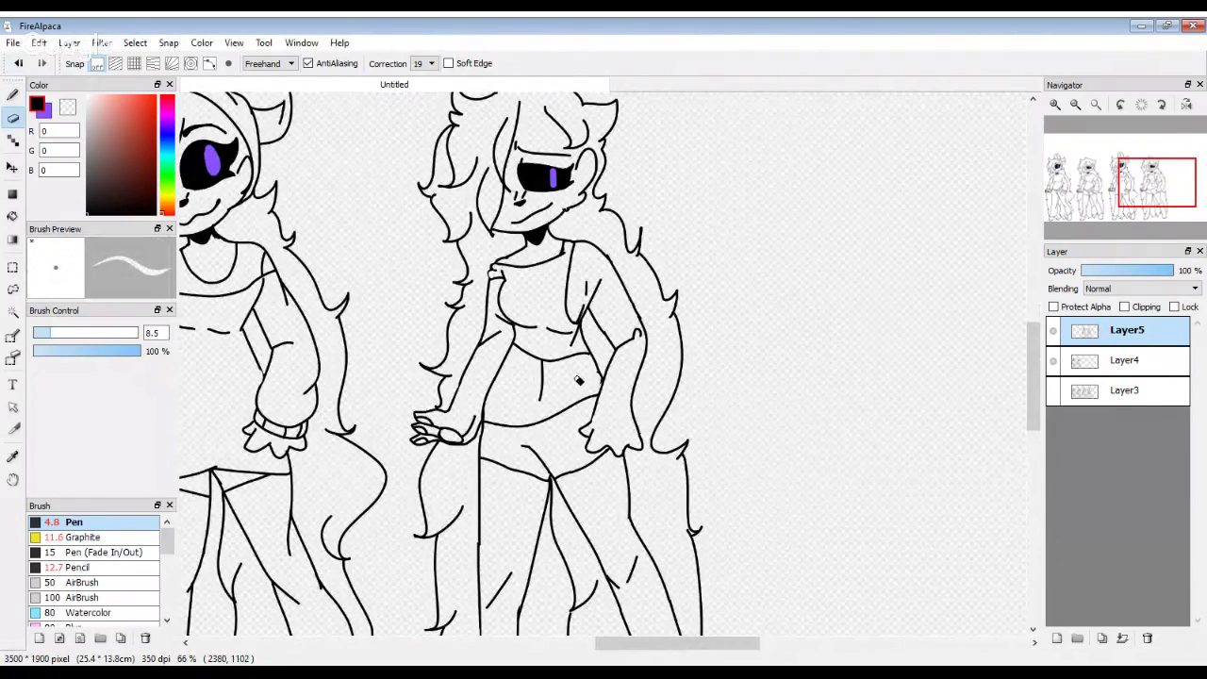
scroll(578, 380, down, 1)
scroll(579, 380, down, 1)
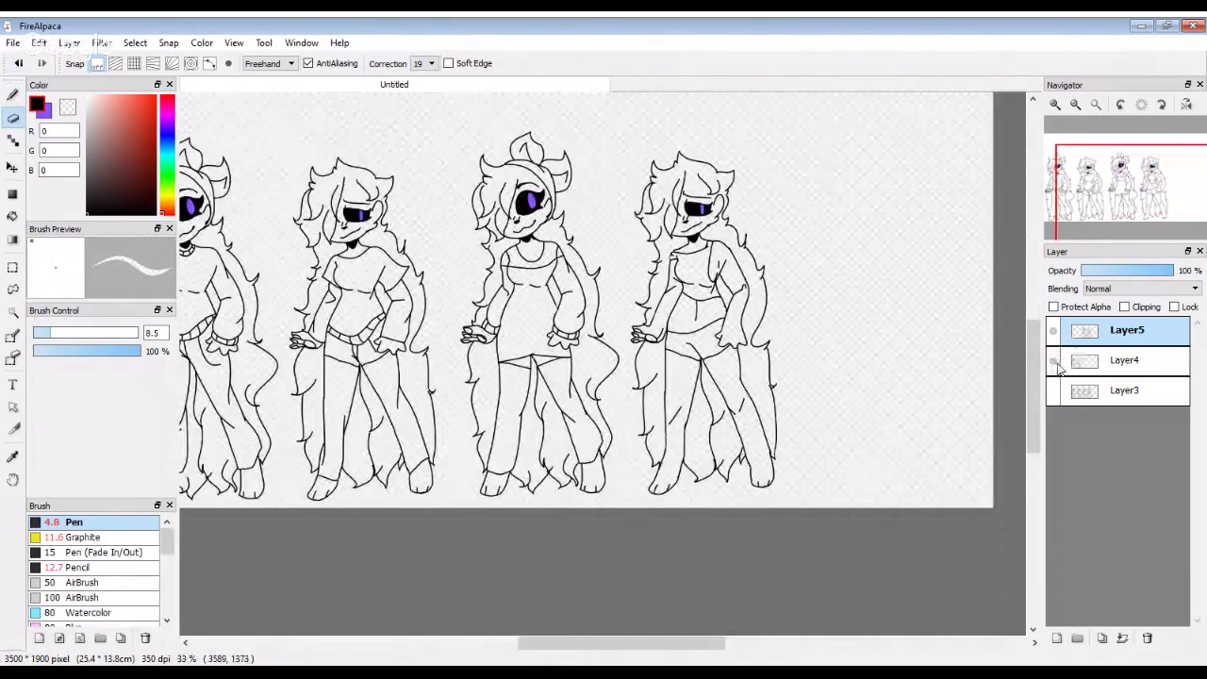
Step: Merge Layer5 down into Layer4 and delete the sketch layer, Layer3
click(1123, 639)
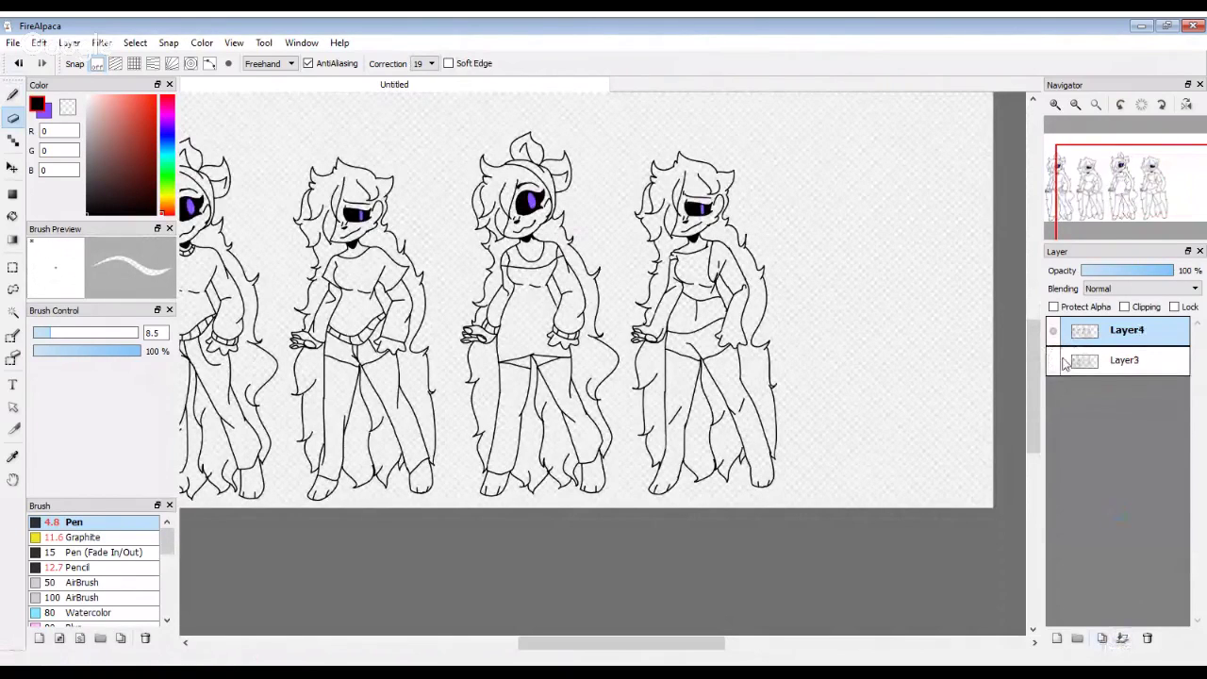
click(1055, 362)
click(1083, 368)
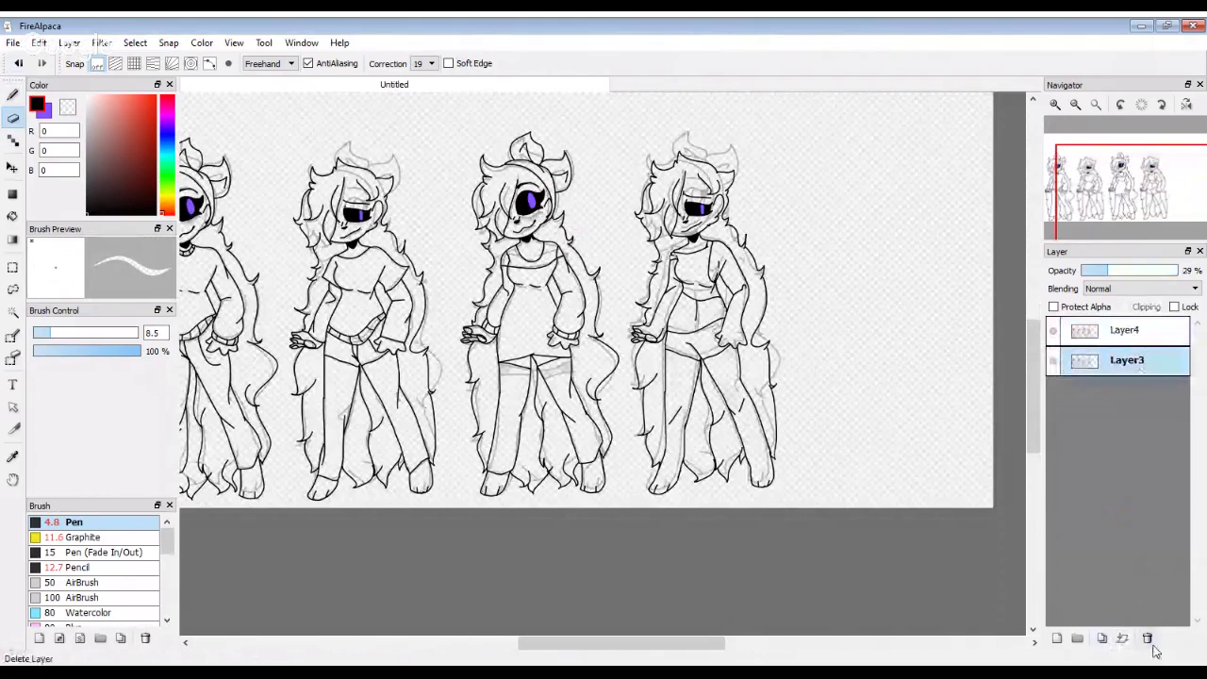
click(1148, 639)
Step: Examine the merged line art of all four figures, zoomed out and close up
scroll(795, 337, down, 2)
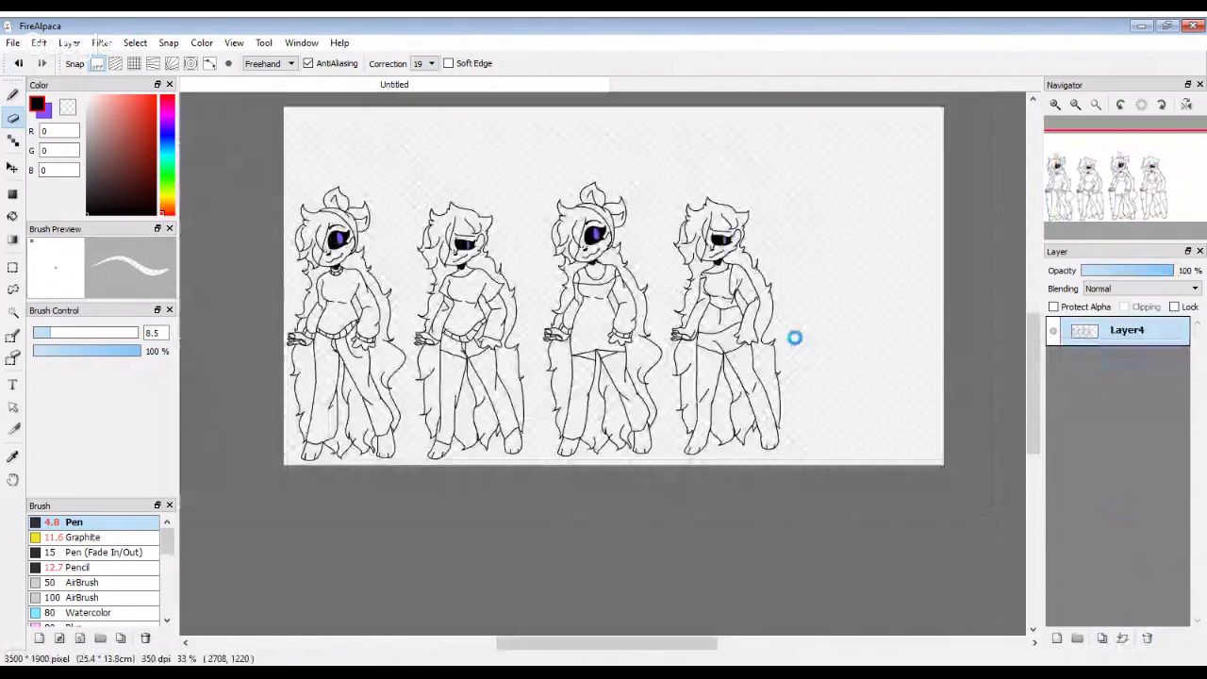
scroll(380, 311, up, 1)
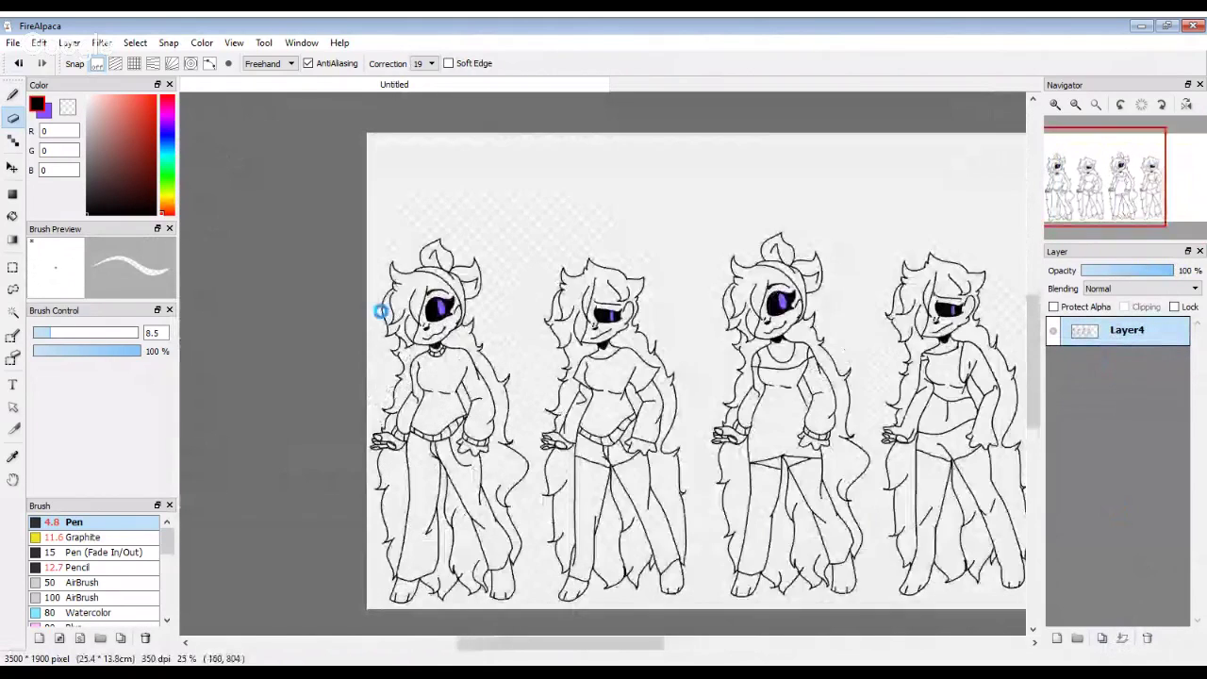
scroll(380, 312, down, 1)
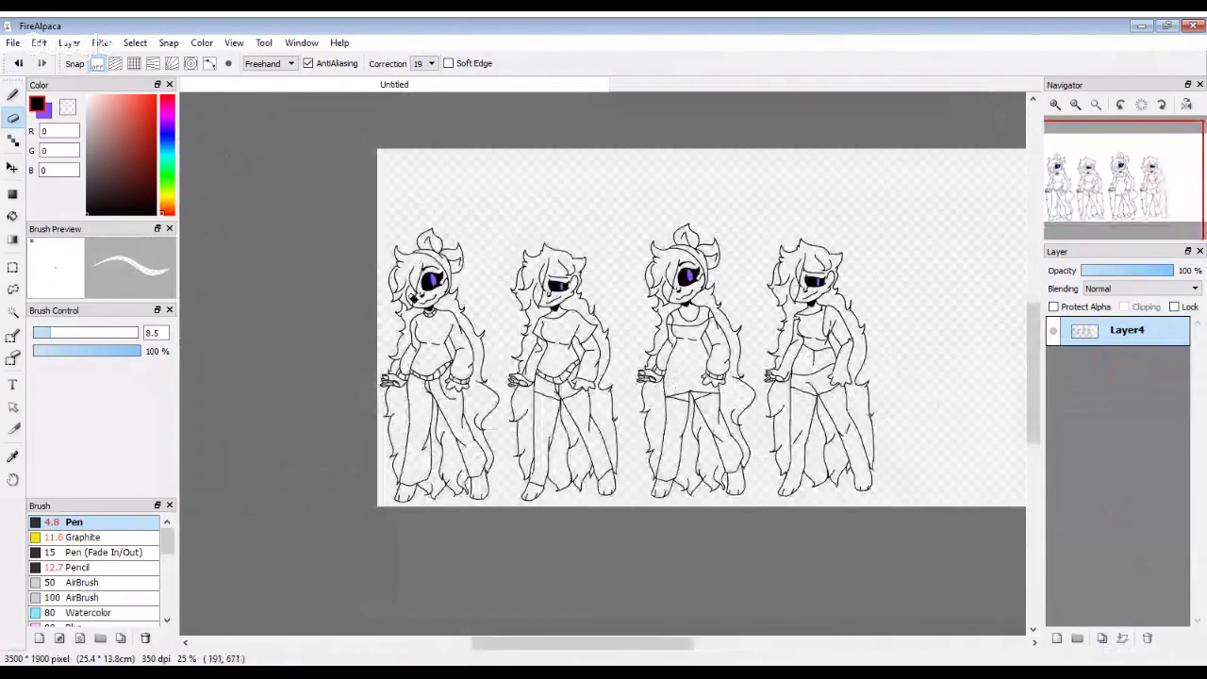
scroll(413, 274, up, 1)
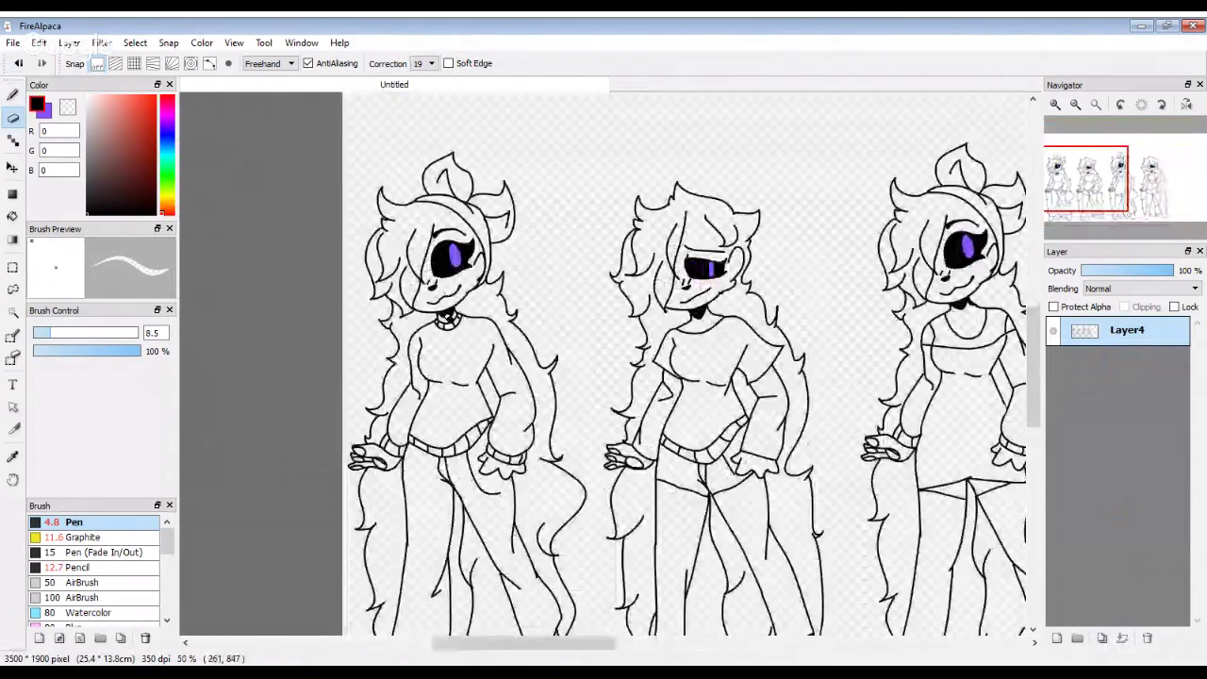
drag(390, 283, 368, 422)
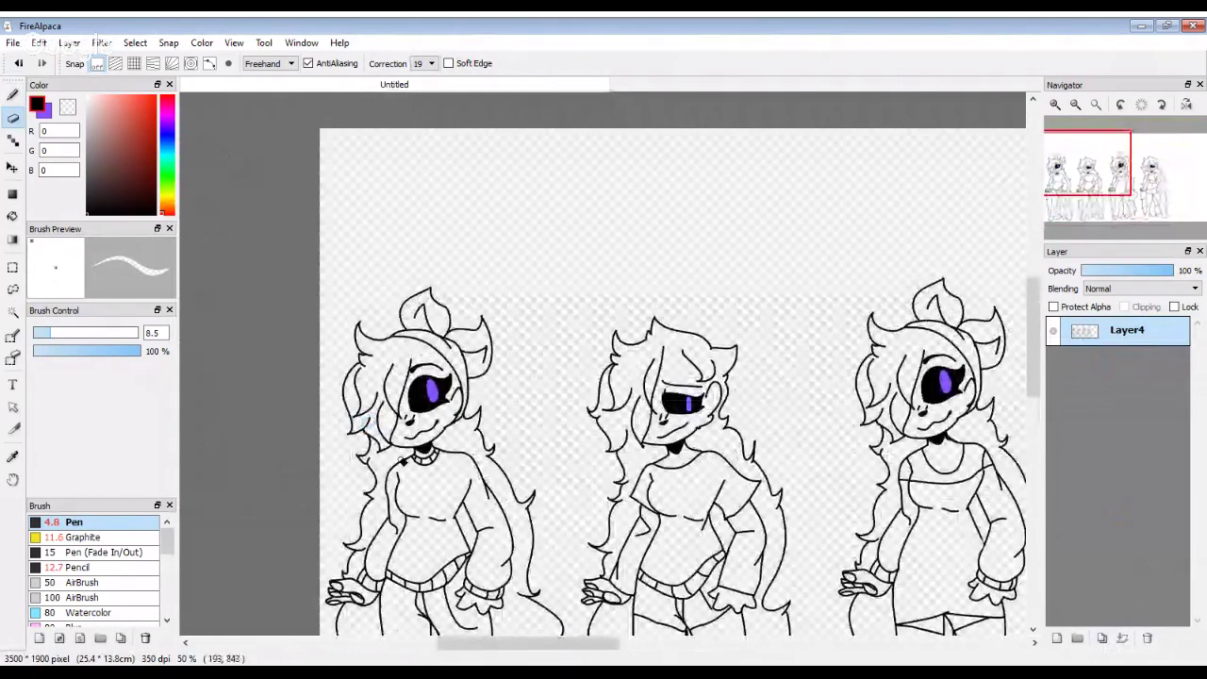
scroll(403, 460, up, 1)
scroll(403, 466, down, 1)
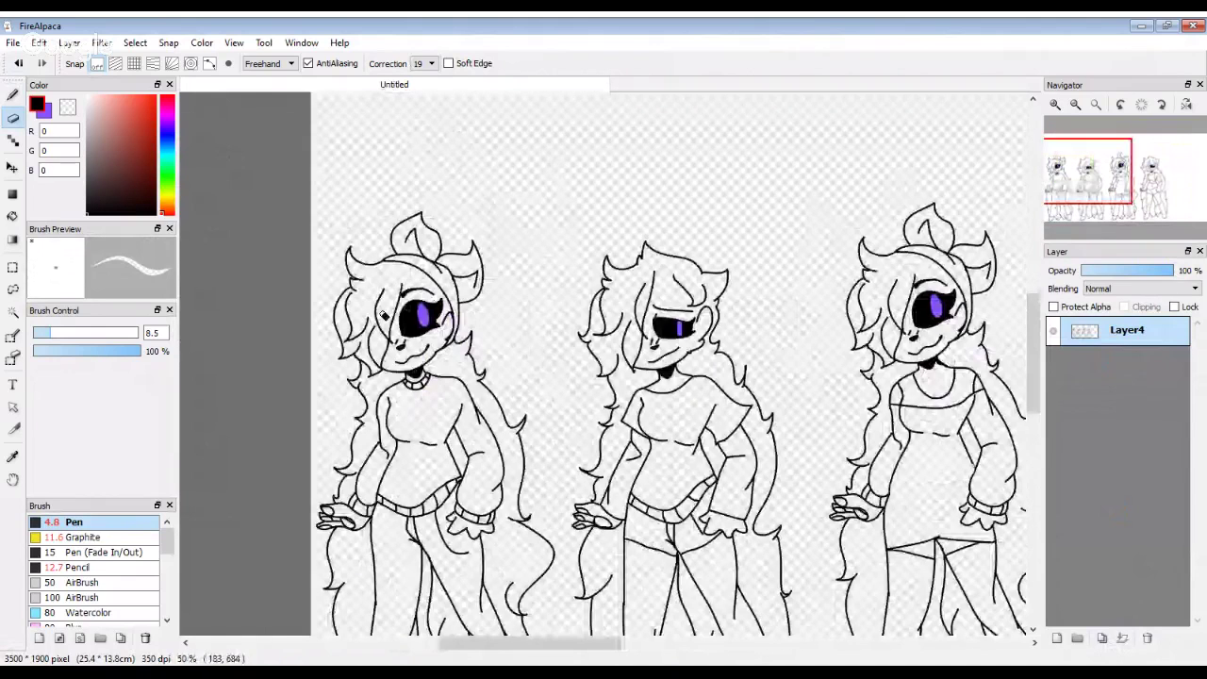
scroll(384, 315, down, 1)
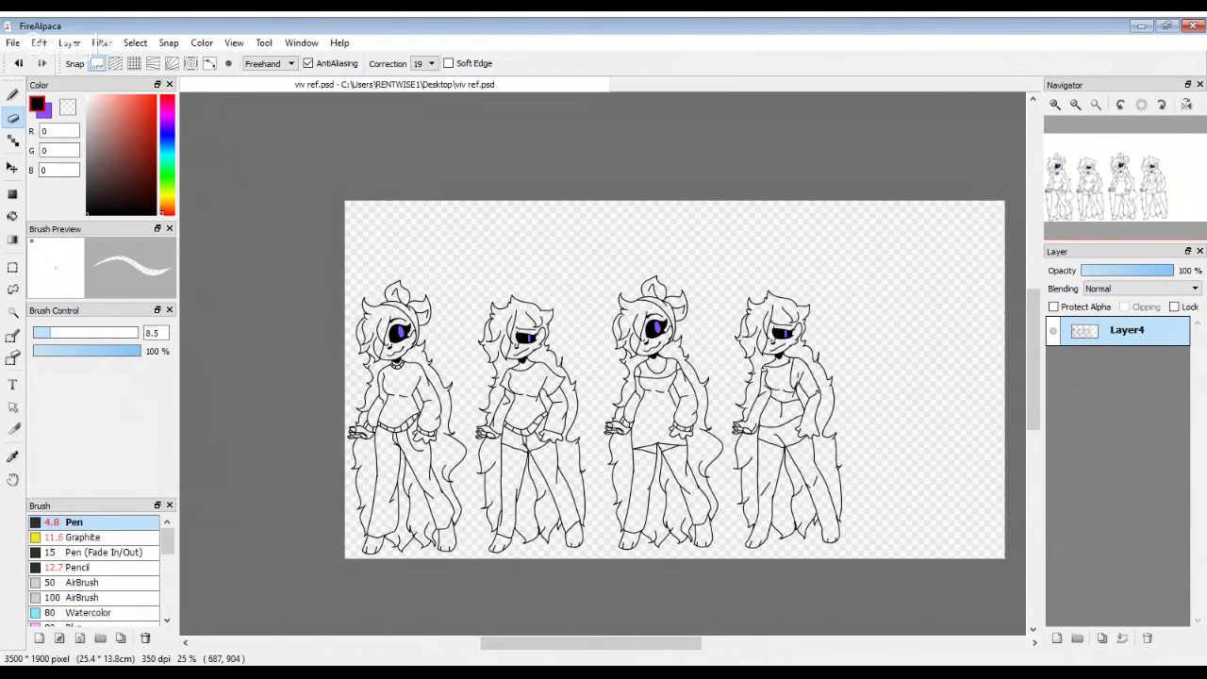
Step: Switch to PaintTool SAI with viv ref.psd on the canvas
click(188, 618)
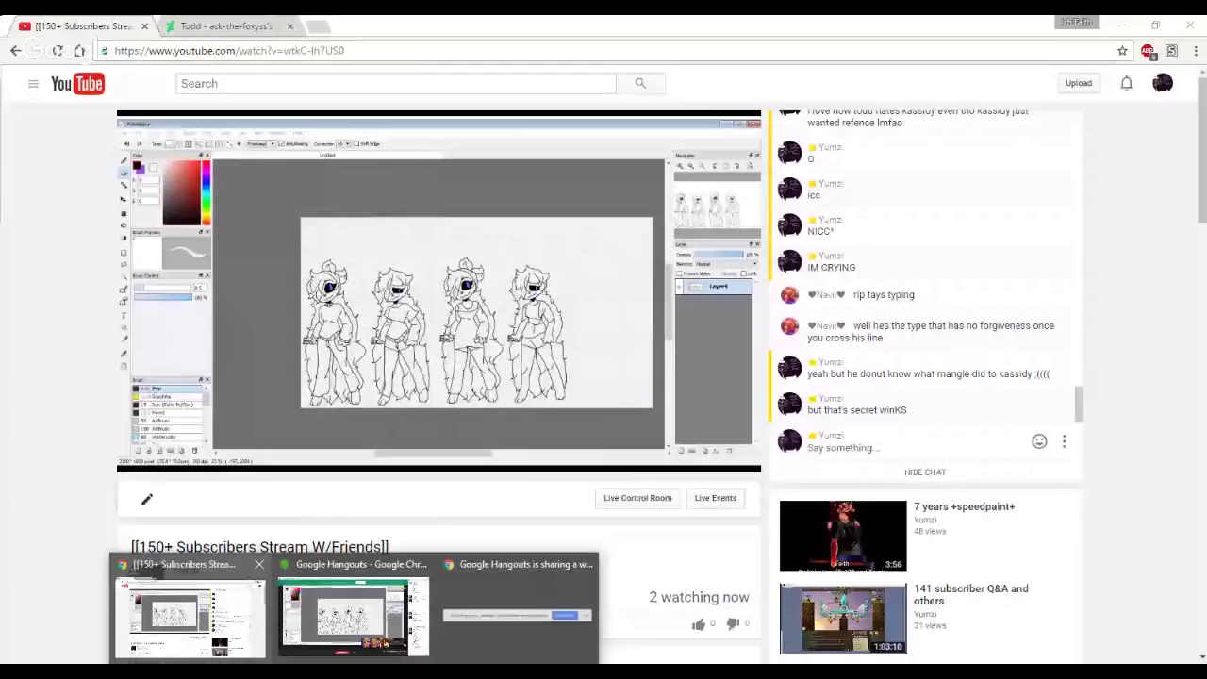
key(alt+Tab)
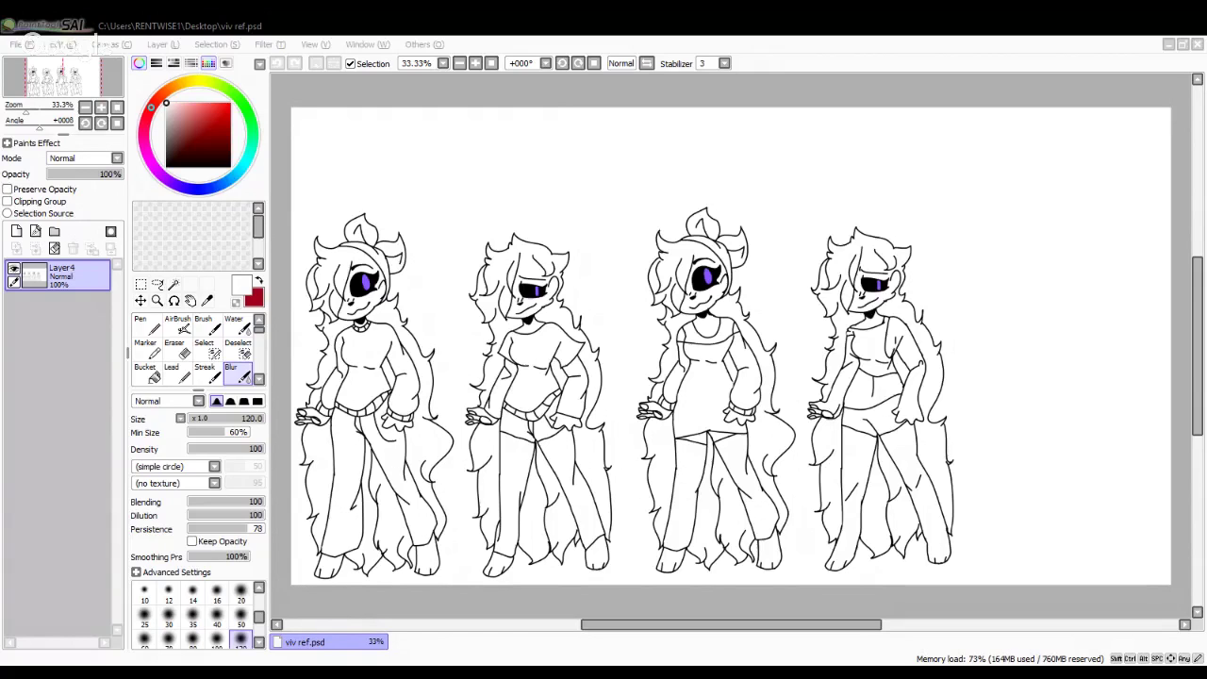
click(317, 300)
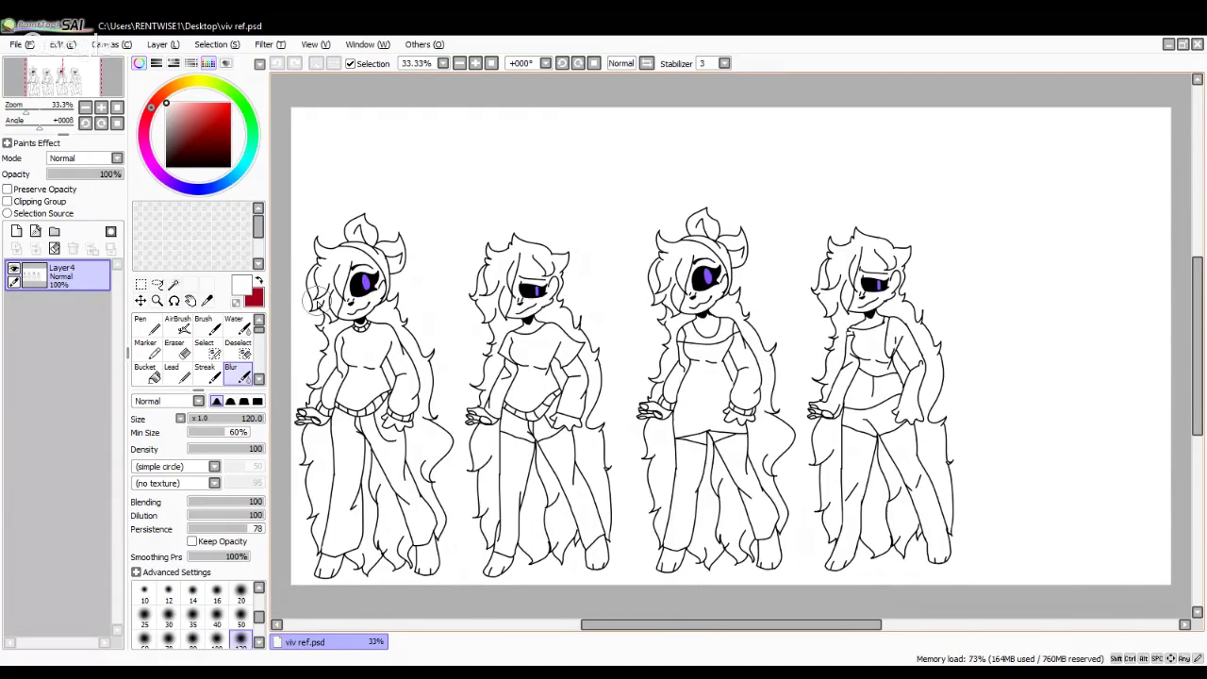
Step: Select the empty background around all four figures with the Magic Wand, using Transparency (Strict) on the working layer
scroll(316, 300, up, 3)
key(w)
scroll(491, 434, down, 3)
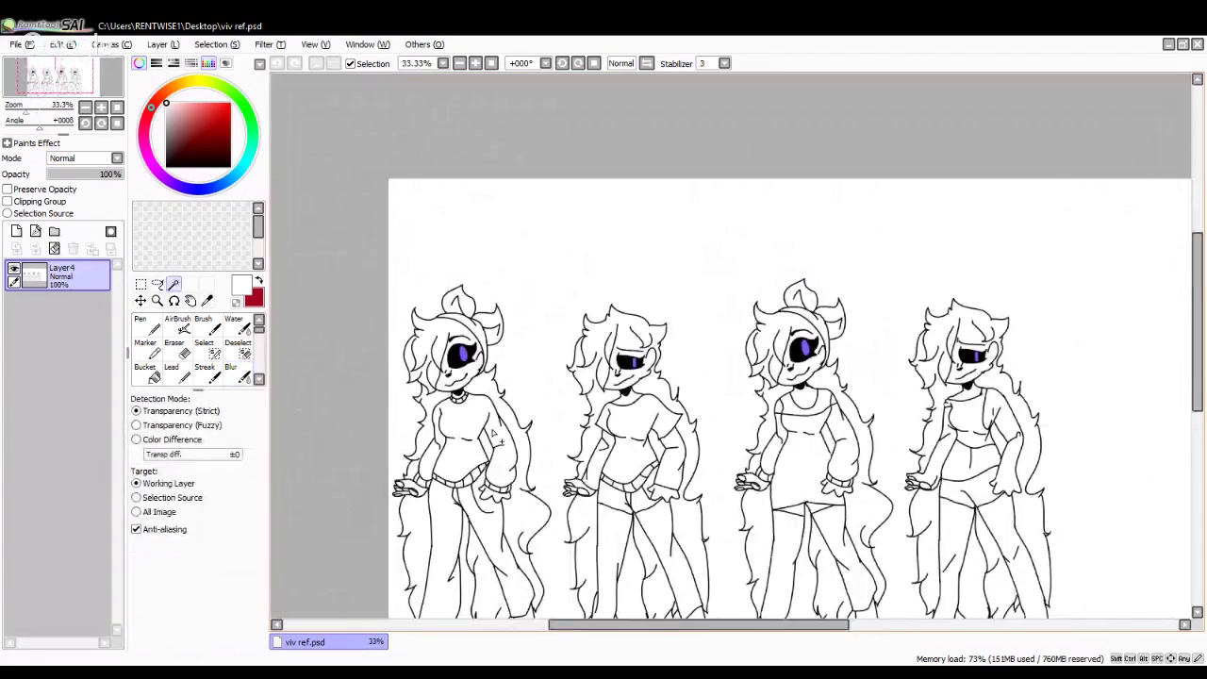
scroll(422, 375, up, 5)
click(294, 245)
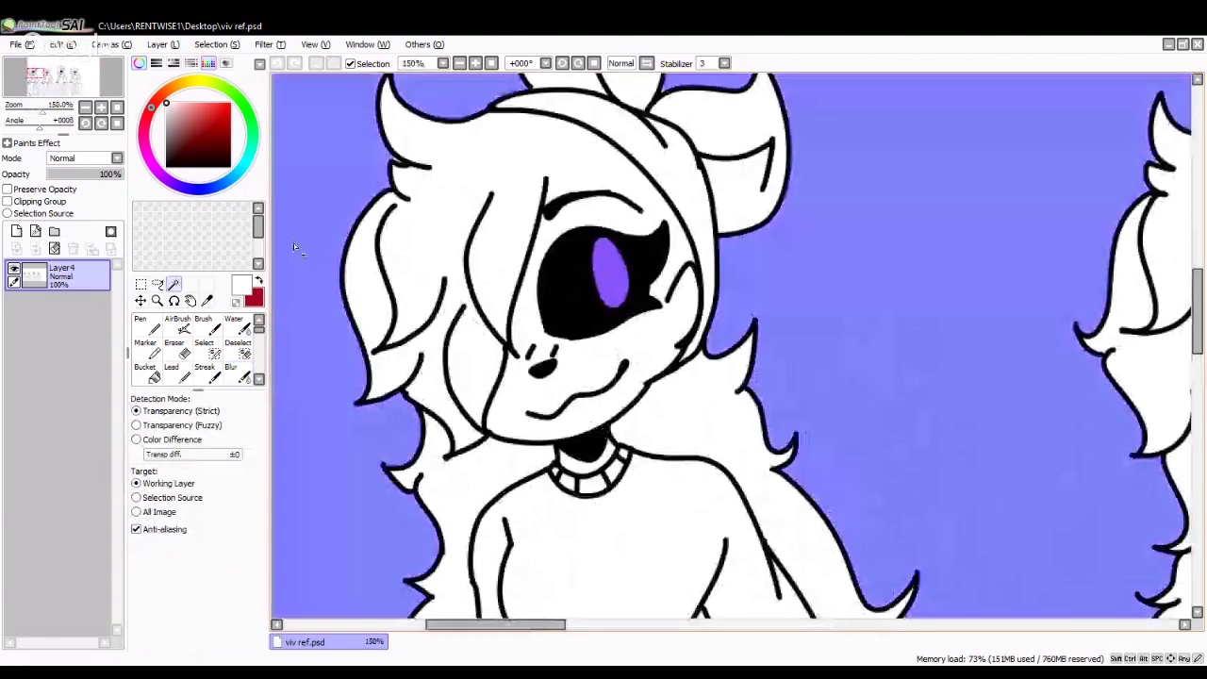
scroll(294, 242, down, 3)
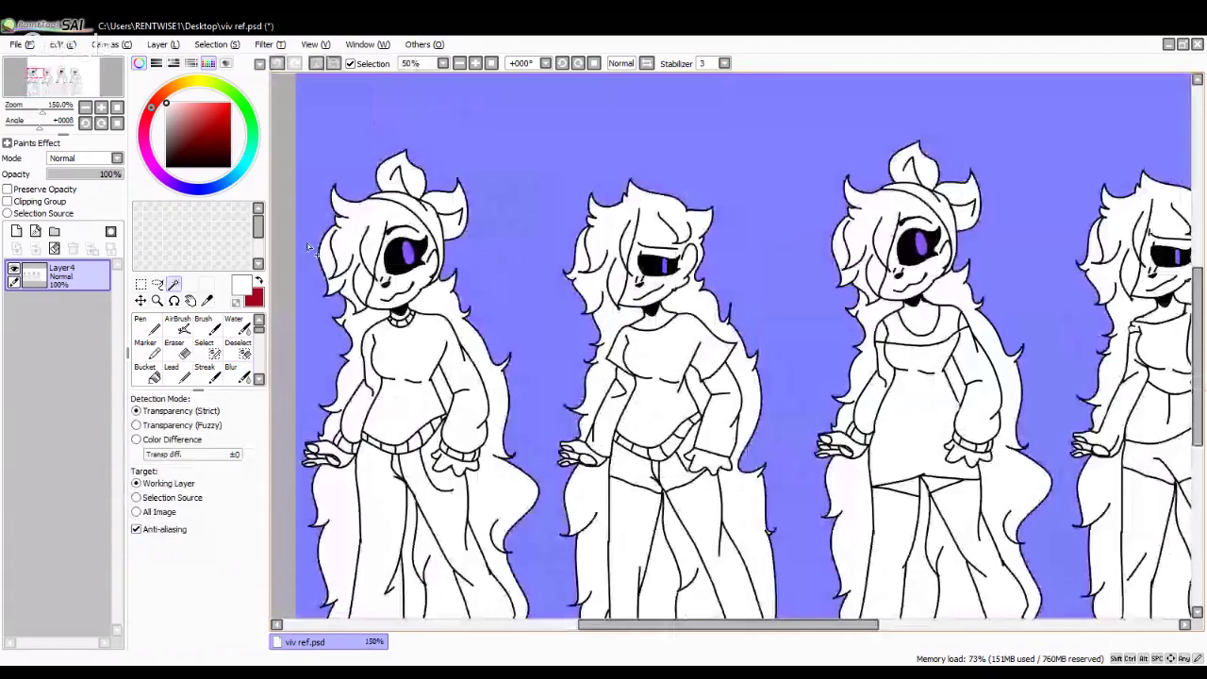
scroll(308, 247, down, 1)
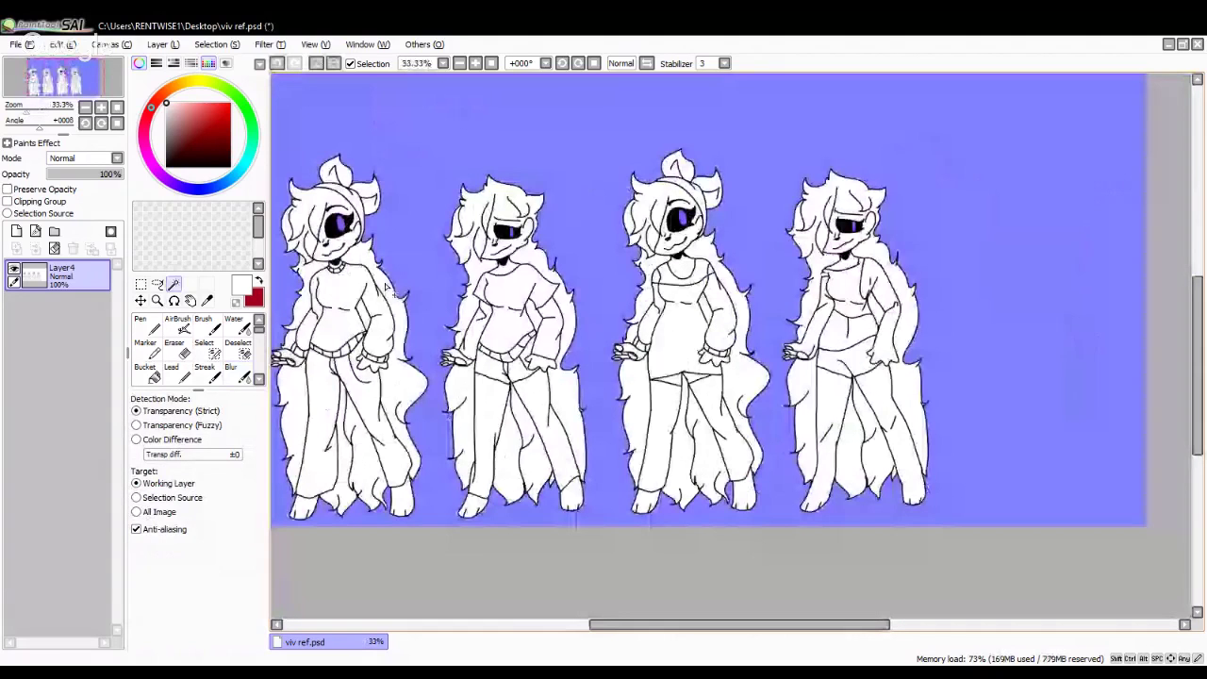
scroll(387, 288, down, 1)
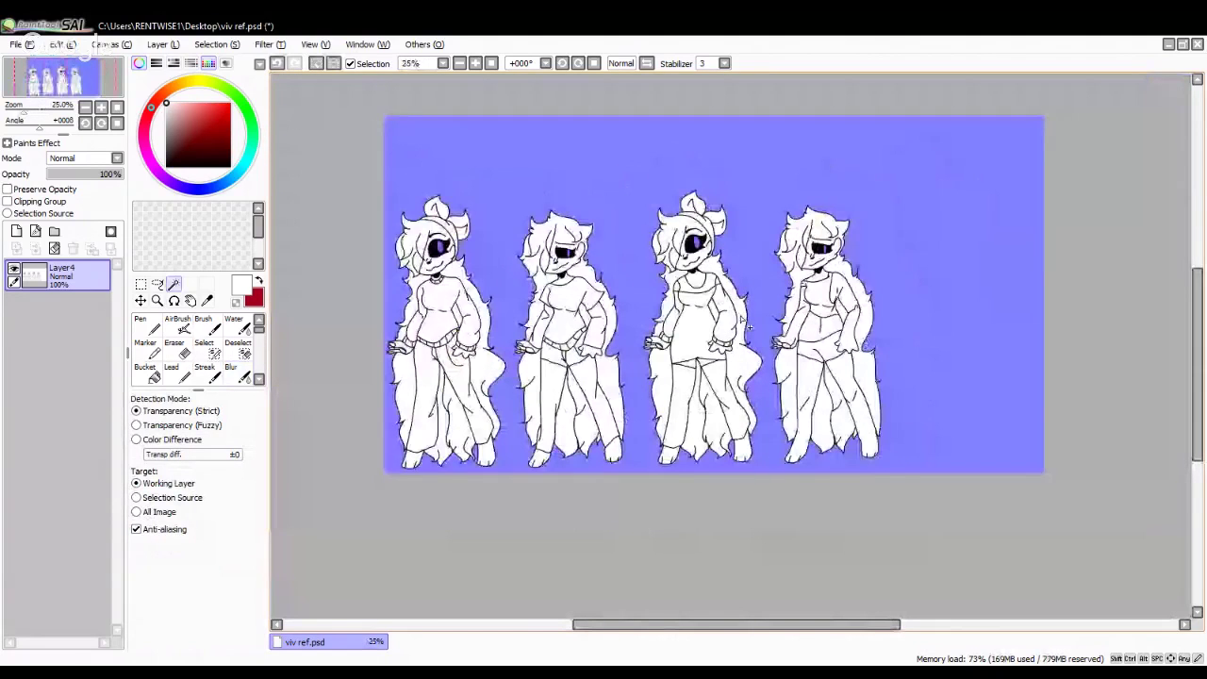
scroll(742, 325, up, 1)
scroll(601, 322, left, 1)
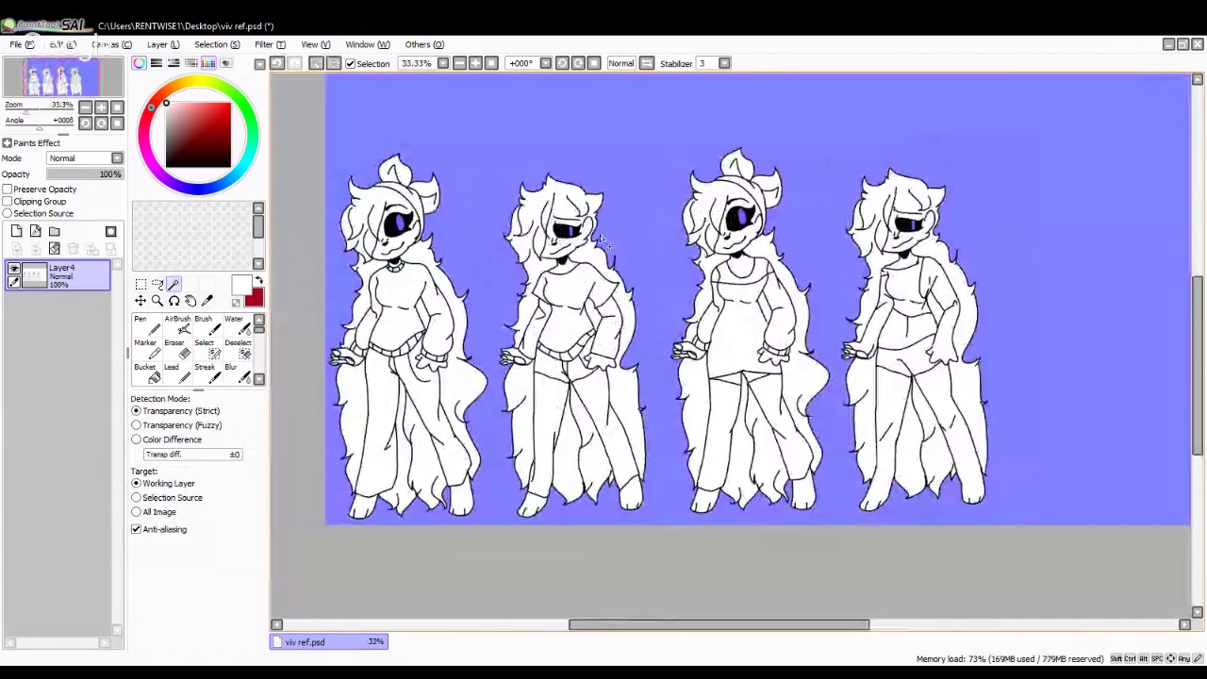
Step: Paint the missed gaps at the first figure's hair spike and hair bow into the selection with the size 5 Select brush
scroll(601, 238, up, 1)
scroll(300, 157, up, 6)
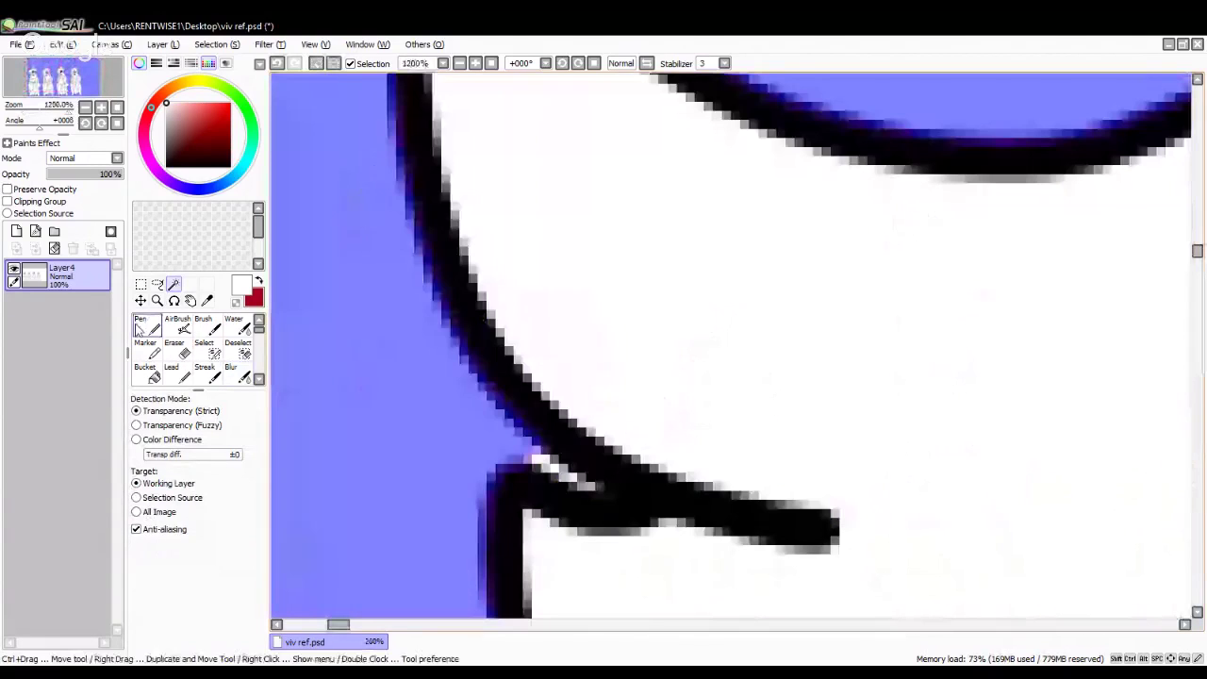
key(s)
mouse_move(498, 453)
mouse_down()
mouse_move(534, 477)
mouse_move(614, 488)
mouse_move(497, 453)
mouse_up()
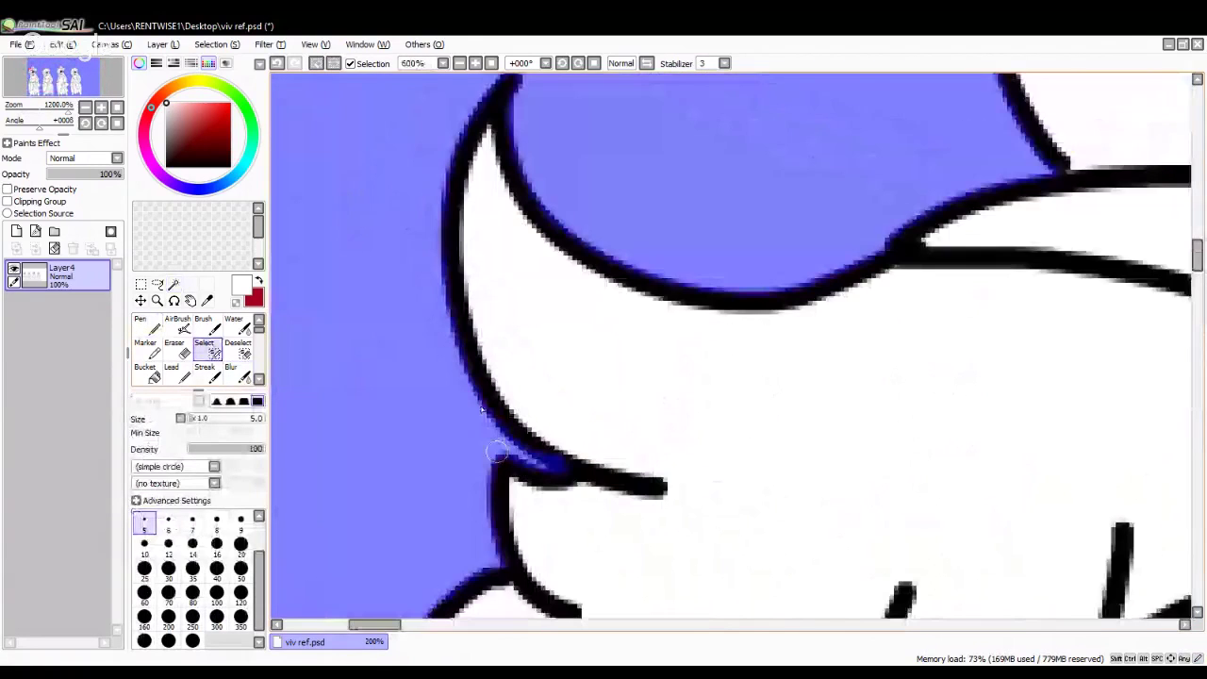
scroll(497, 453, down, 7)
scroll(429, 336, up, 6)
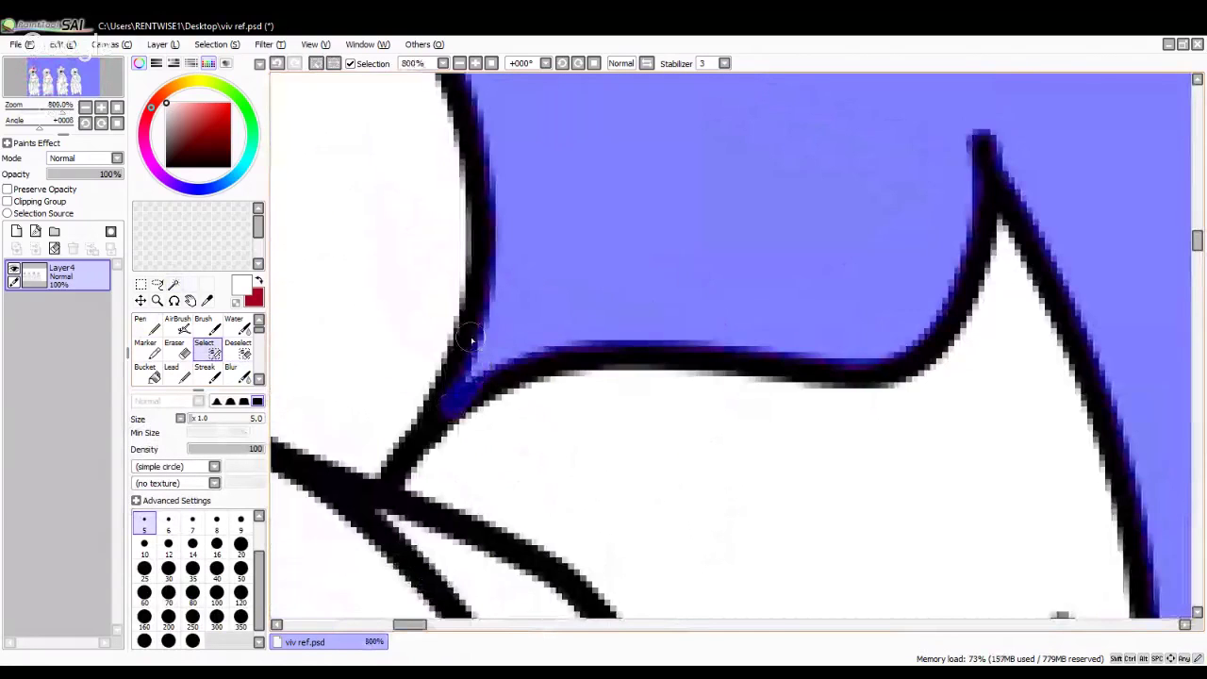
scroll(491, 290, down, 2)
scroll(491, 290, down, 4)
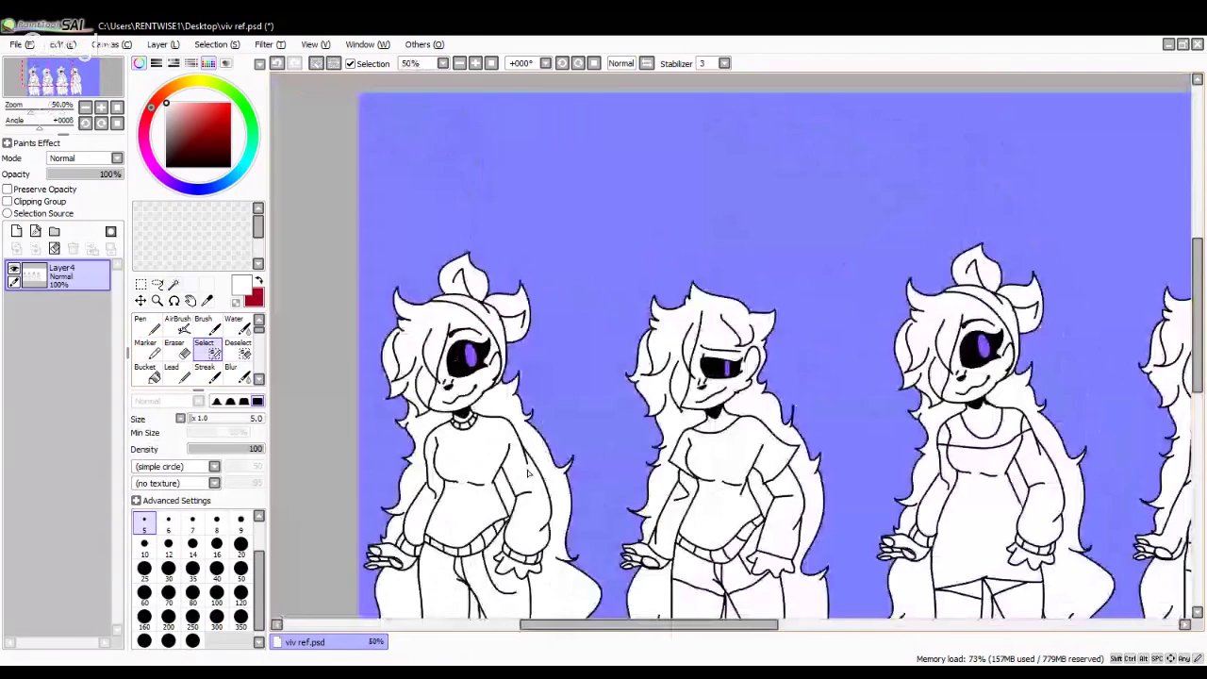
Step: Add the narrow gap between the hair tips between the first figure's legs to the selection
scroll(528, 471, up, 2)
scroll(584, 447, down, 2)
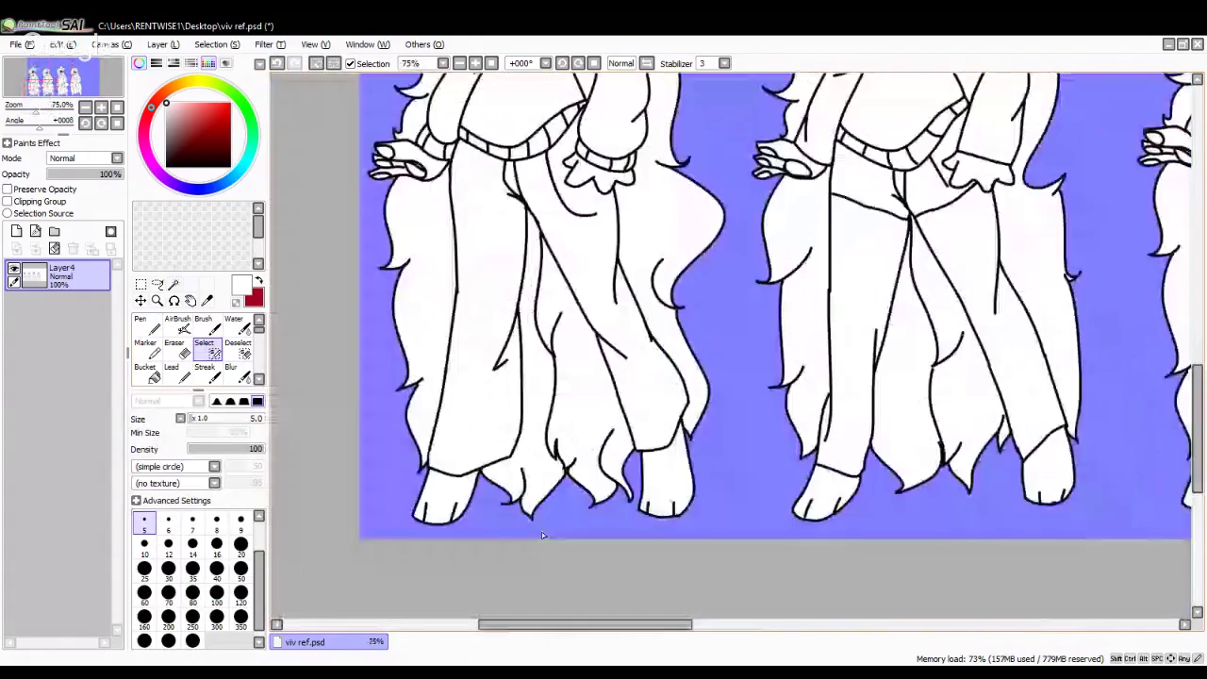
scroll(604, 434, up, 7)
scroll(648, 394, down, 2)
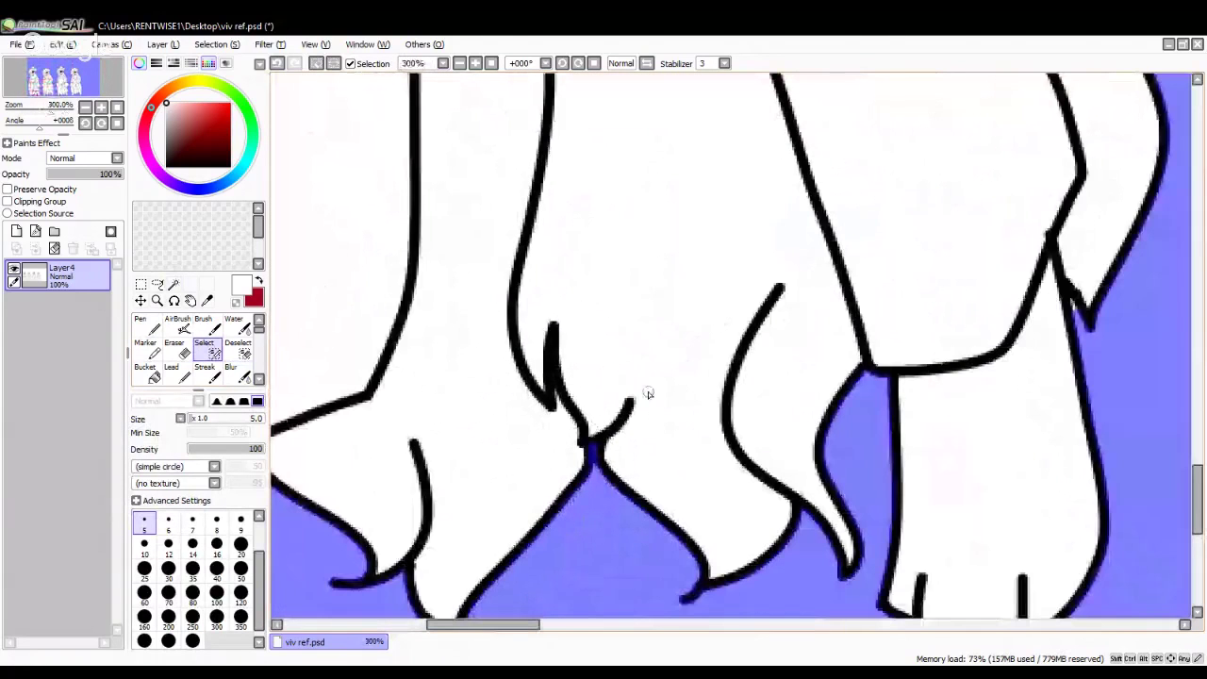
Step: Add the missed corners at the first figure's hair tips and fingers to the selection, and check the other figures' outlines for gaps
scroll(648, 394, down, 2)
scroll(660, 453, up, 5)
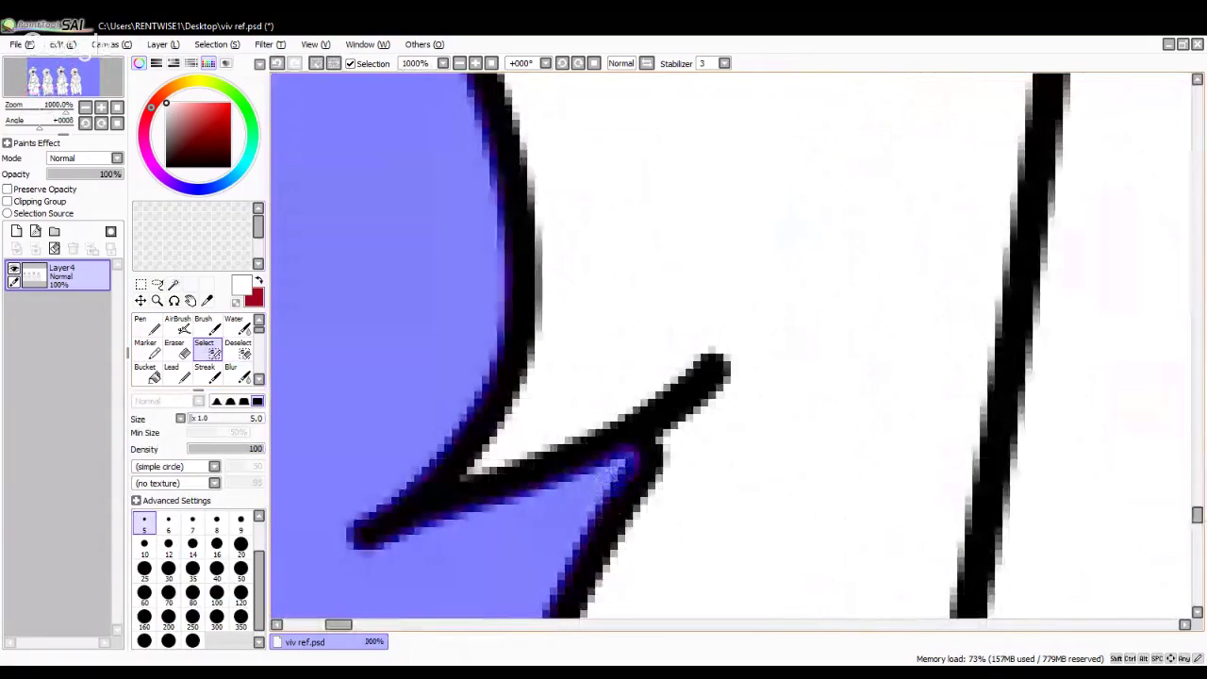
scroll(623, 462, down, 3)
scroll(529, 443, down, 5)
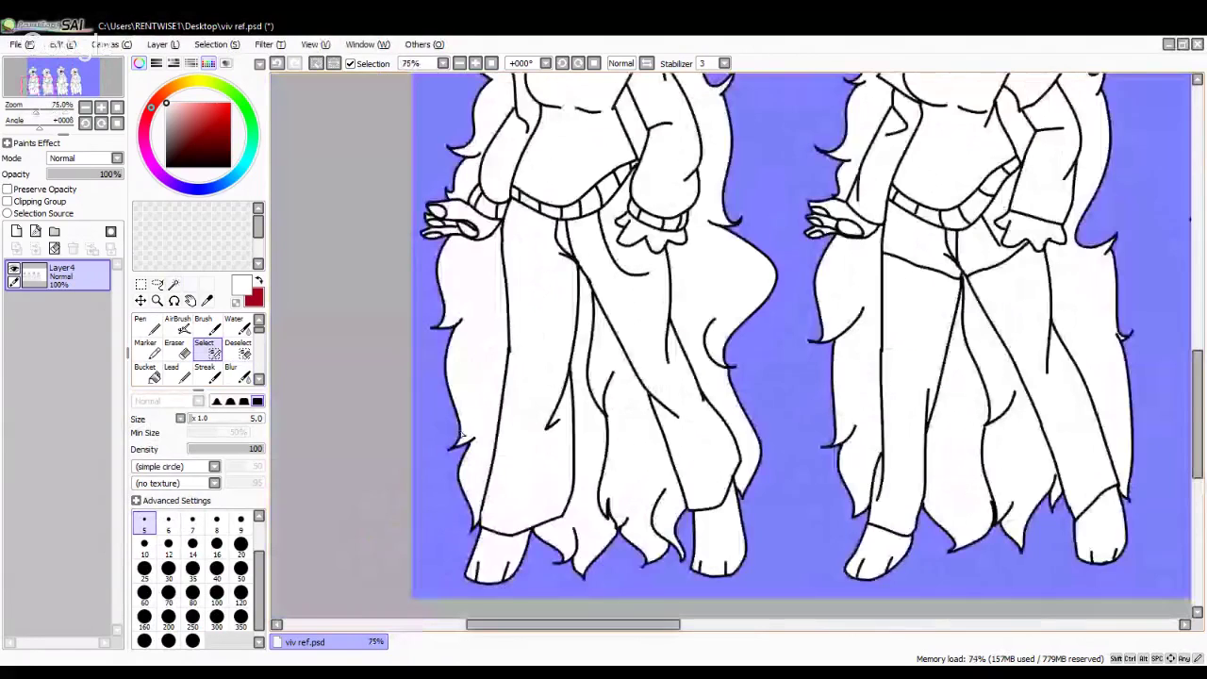
scroll(462, 425, up, 4)
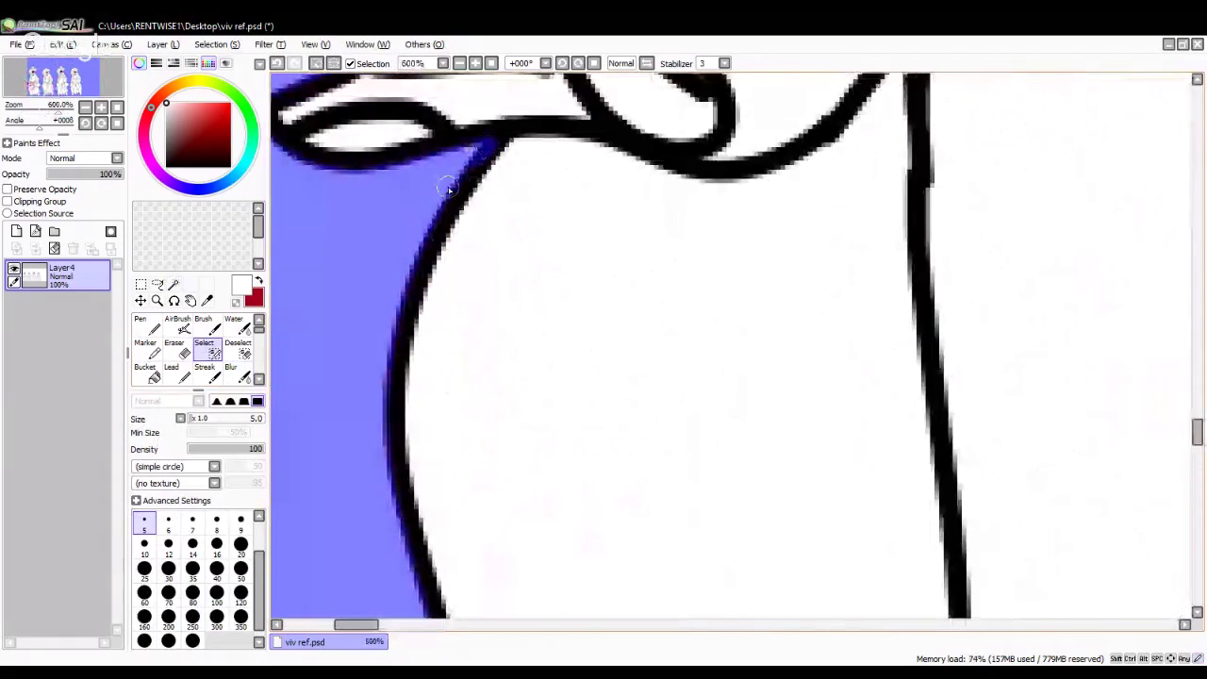
scroll(463, 397, down, 2)
scroll(463, 398, up, 4)
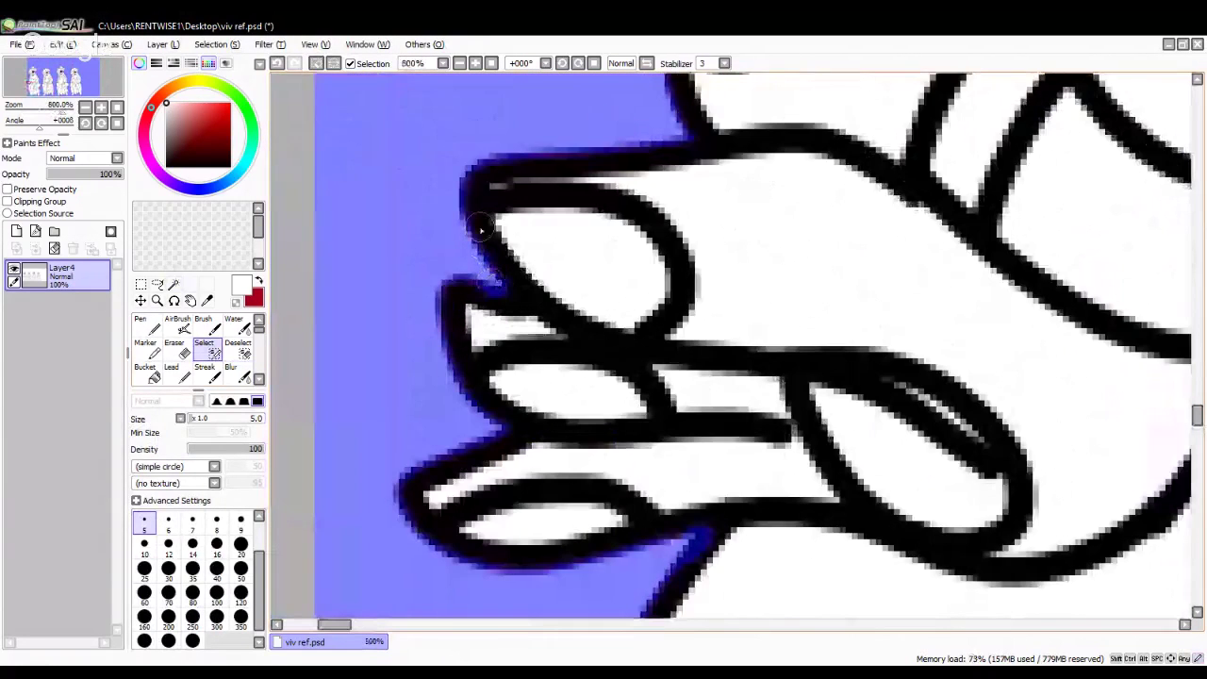
scroll(439, 260, down, 2)
scroll(431, 283, down, 6)
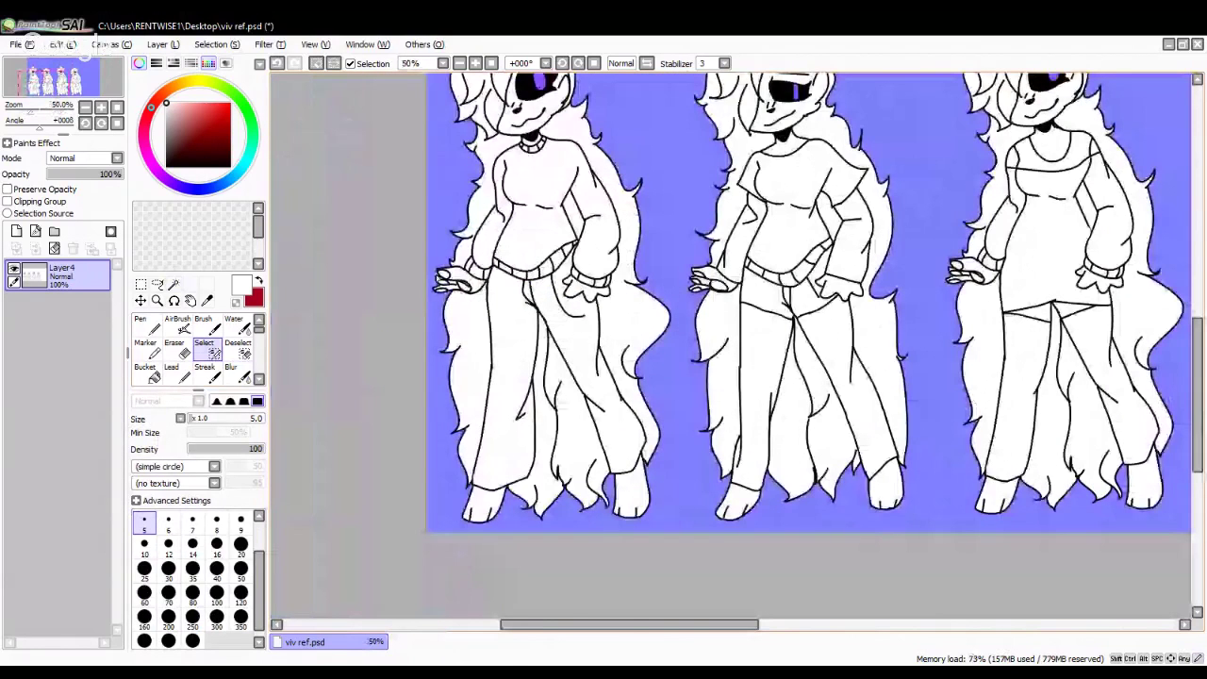
scroll(474, 289, up, 1)
scroll(473, 289, down, 2)
scroll(543, 479, up, 4)
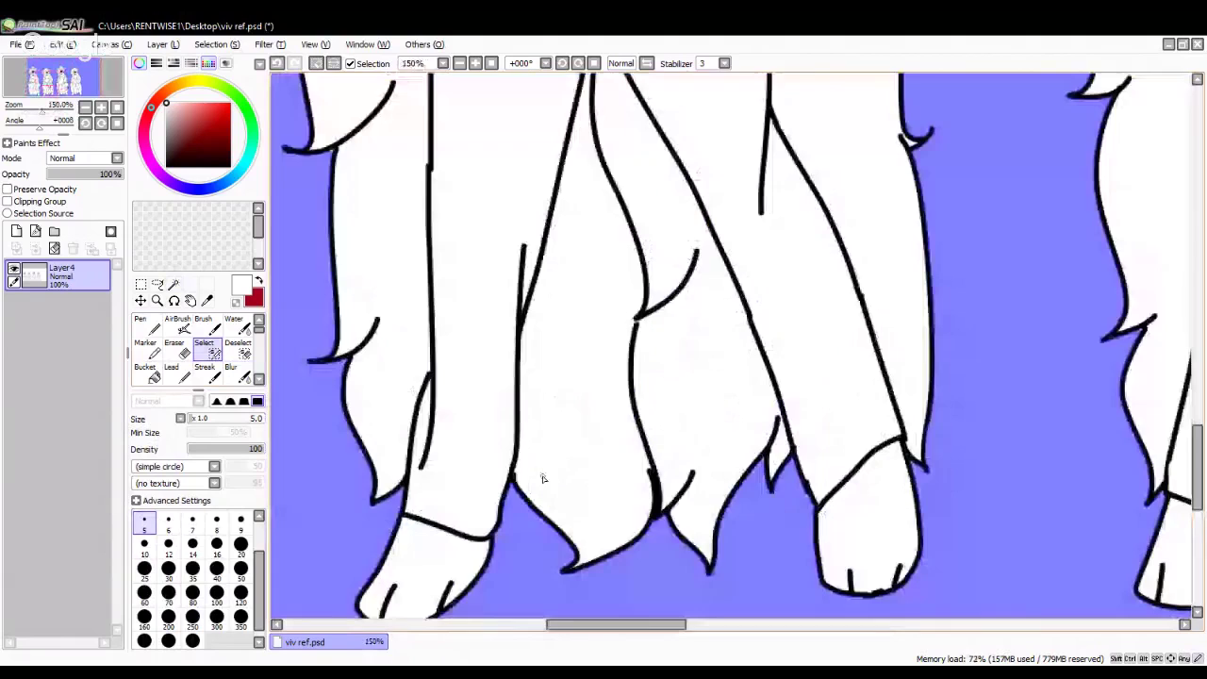
scroll(610, 347, down, 2)
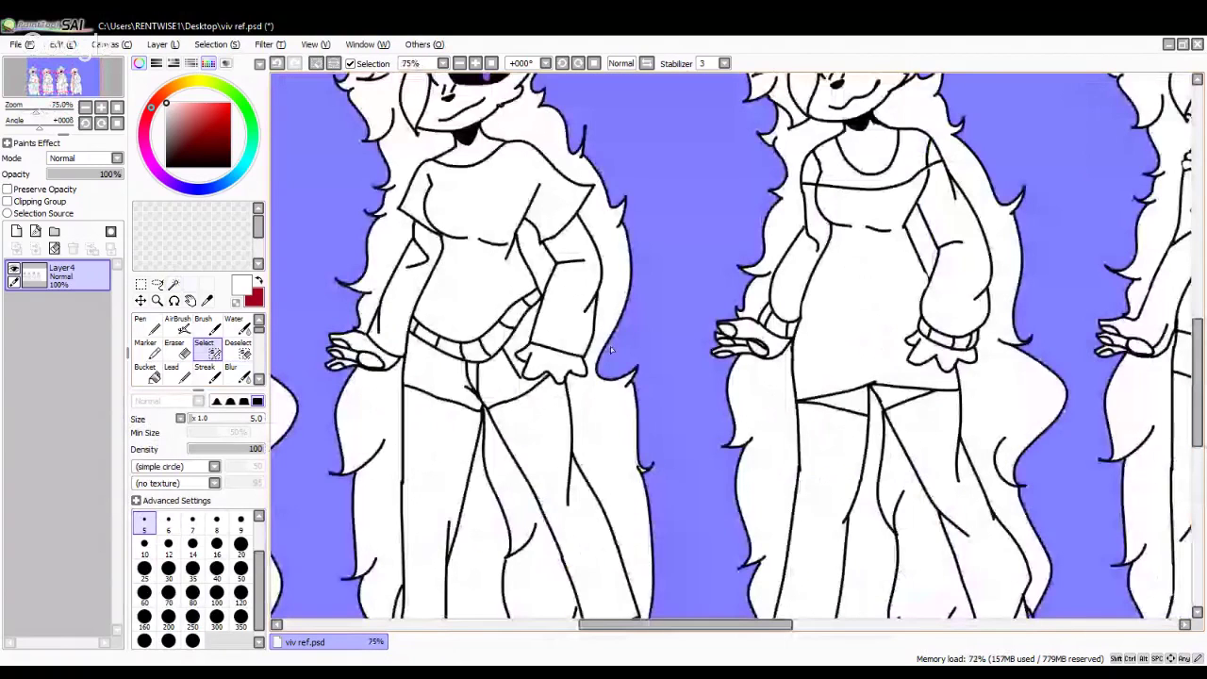
scroll(610, 346, down, 1)
scroll(598, 280, down, 3)
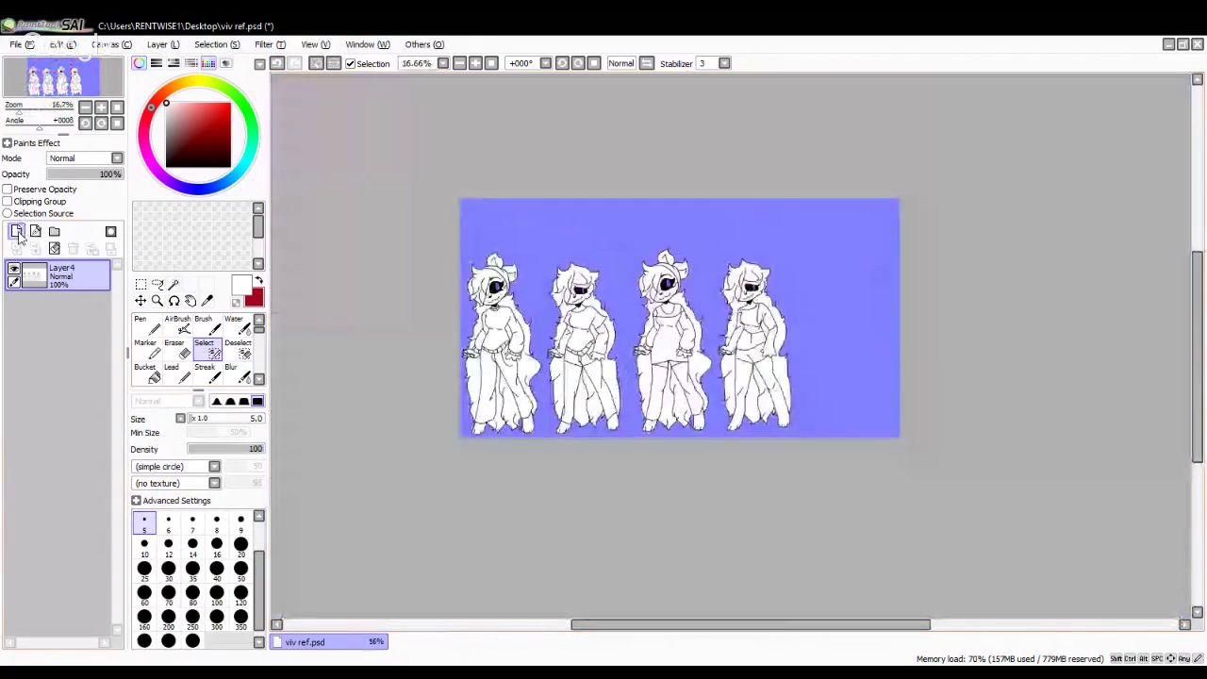
Step: Create a new layer beneath the line art and ready the Bucket tool with a dark grey colour
click(16, 231)
click(166, 155)
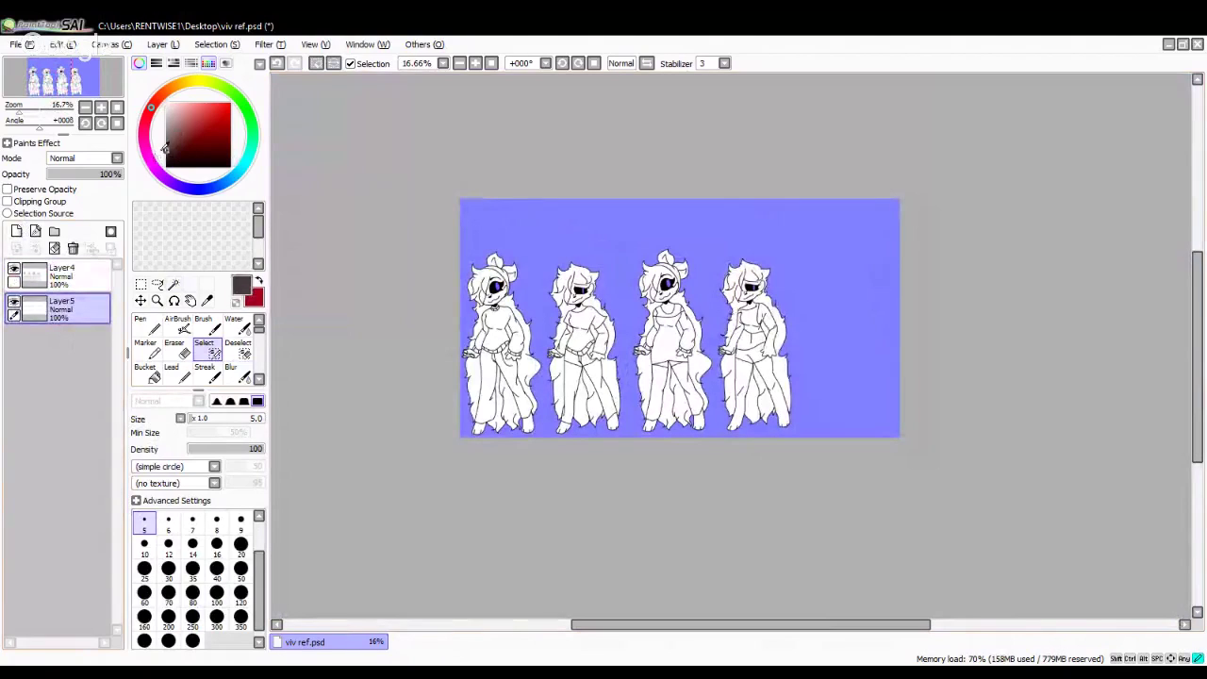
click(146, 374)
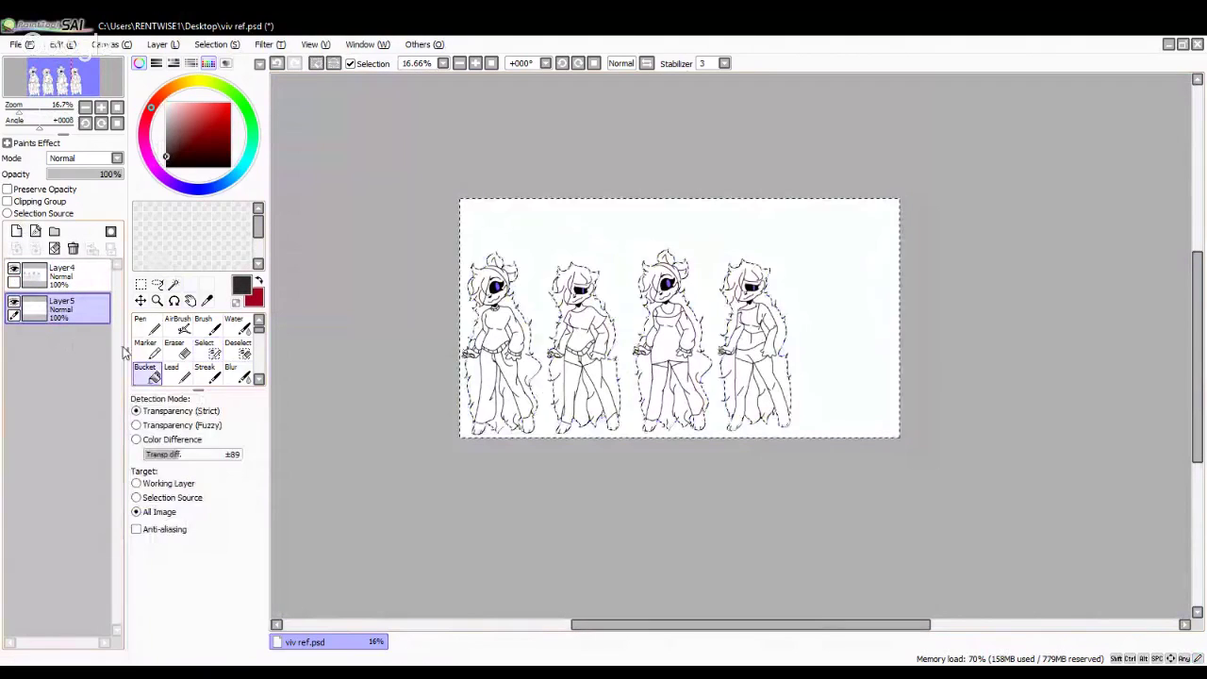
Step: Fill all four figure silhouettes with dark grey using the inverted selection, hiding the line art for the fill and showing it again
click(14, 269)
scroll(571, 315, down, 3)
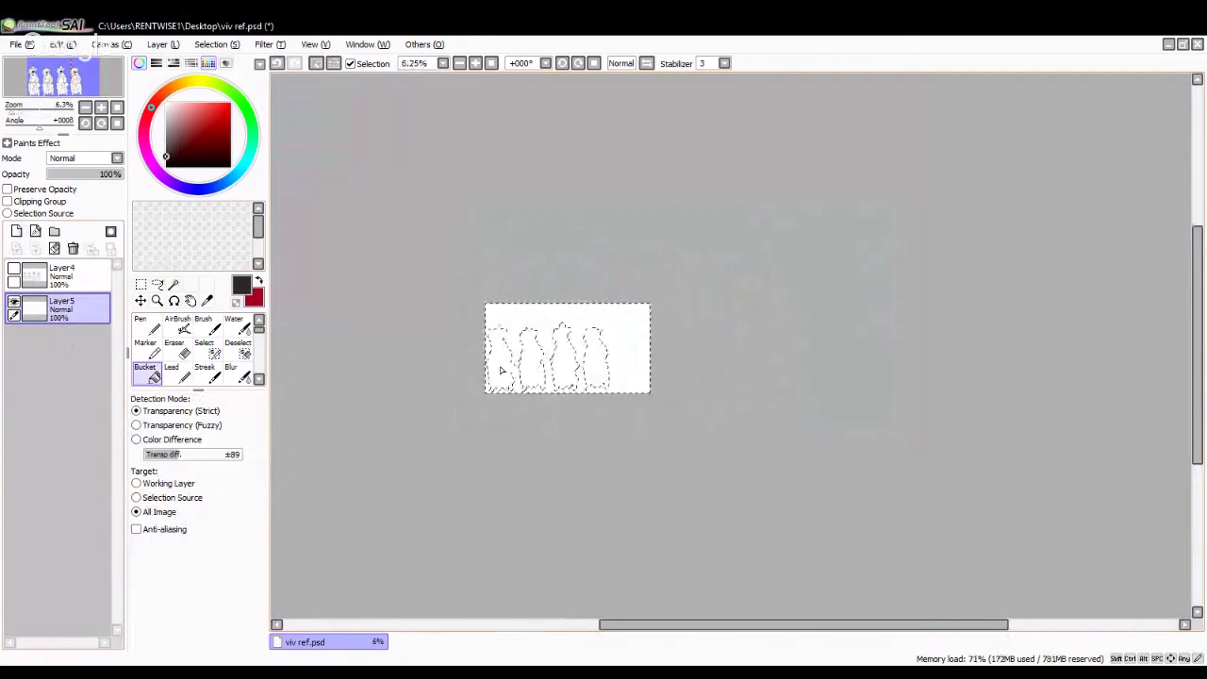
scroll(498, 364, up, 6)
scroll(557, 458, up, 3)
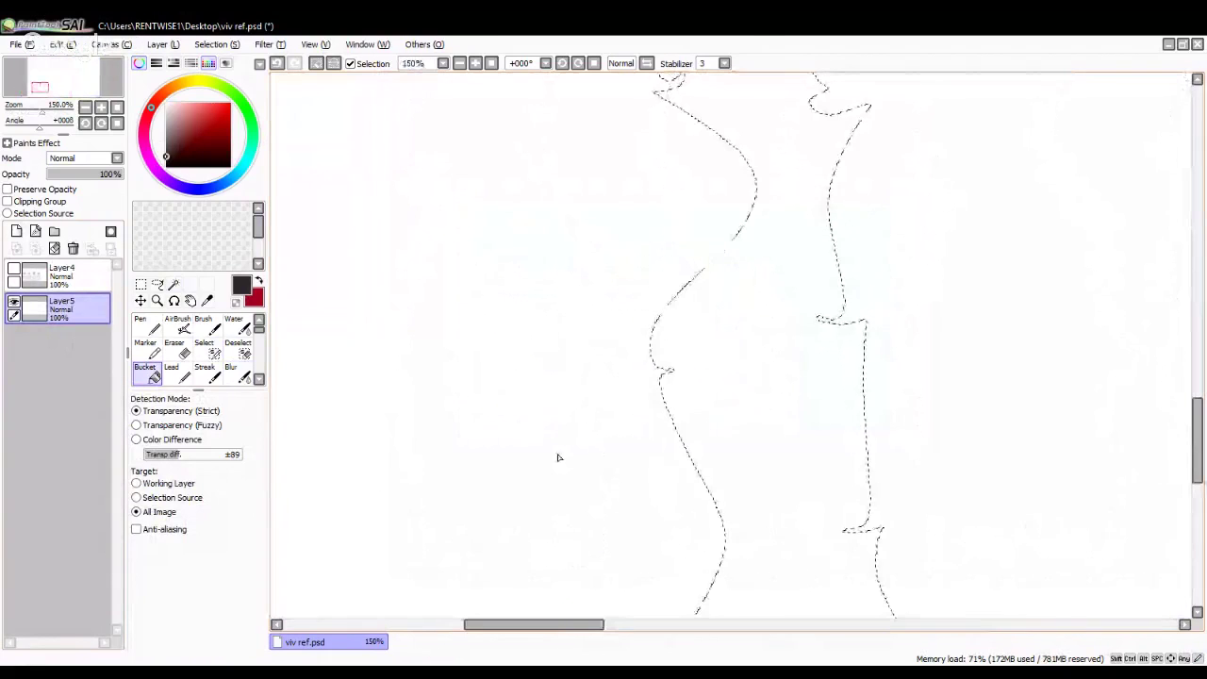
click(481, 331)
scroll(482, 331, down, 5)
click(585, 273)
click(764, 273)
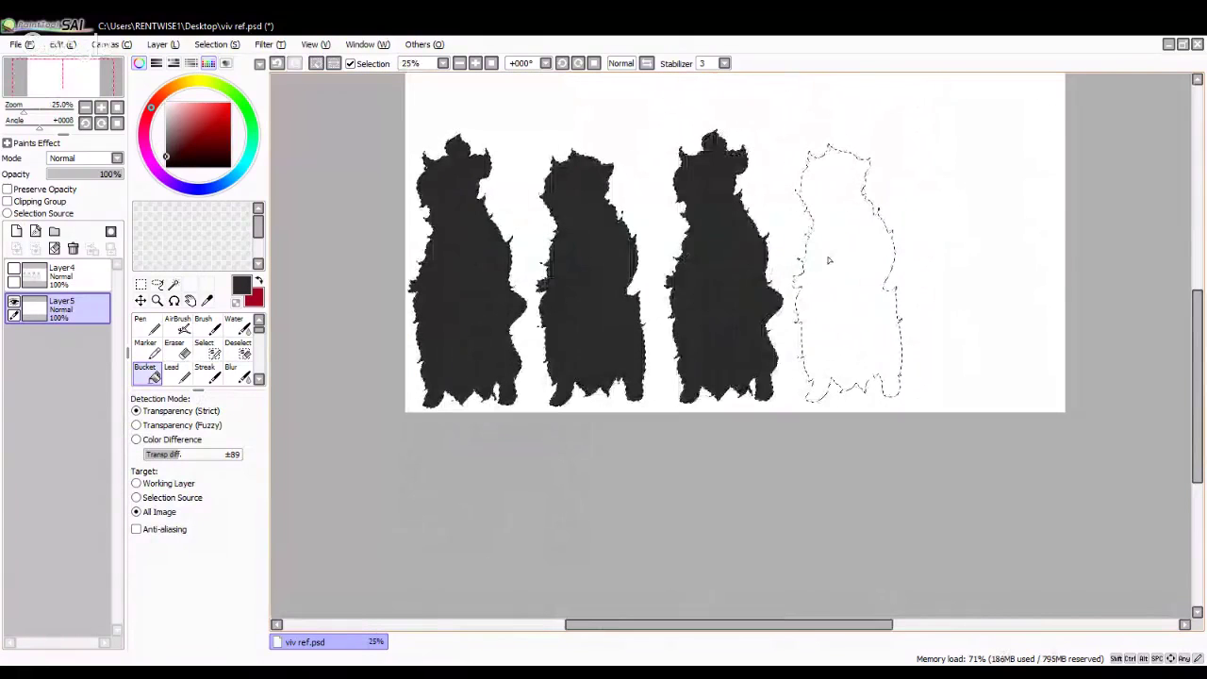
click(829, 260)
scroll(376, 134, up, 2)
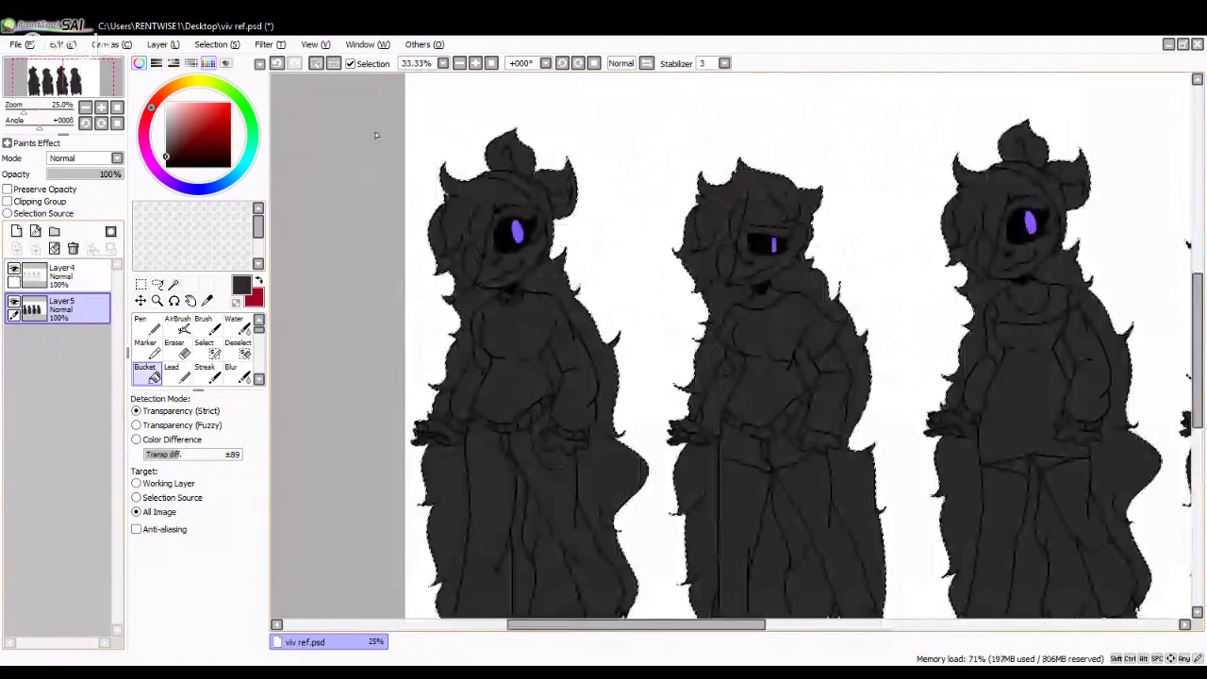
Step: Add a layer between the dark grey fill and the line art, and set the AirBrush to black at size 120
scroll(492, 231, up, 7)
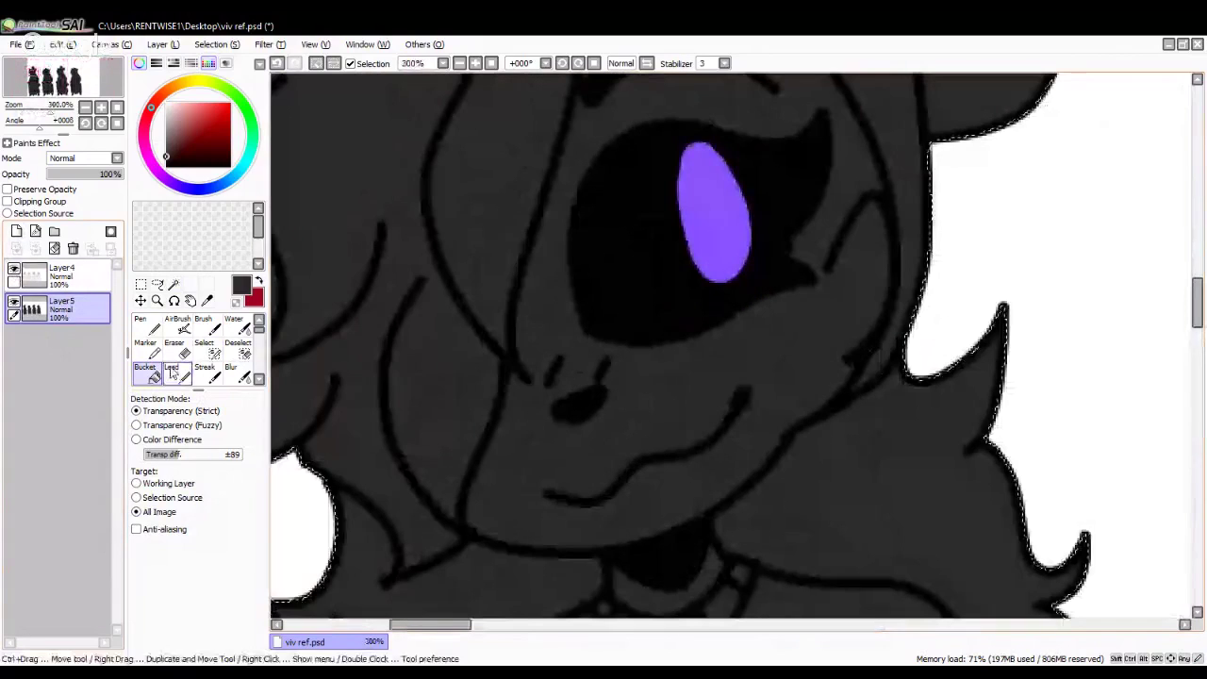
click(16, 231)
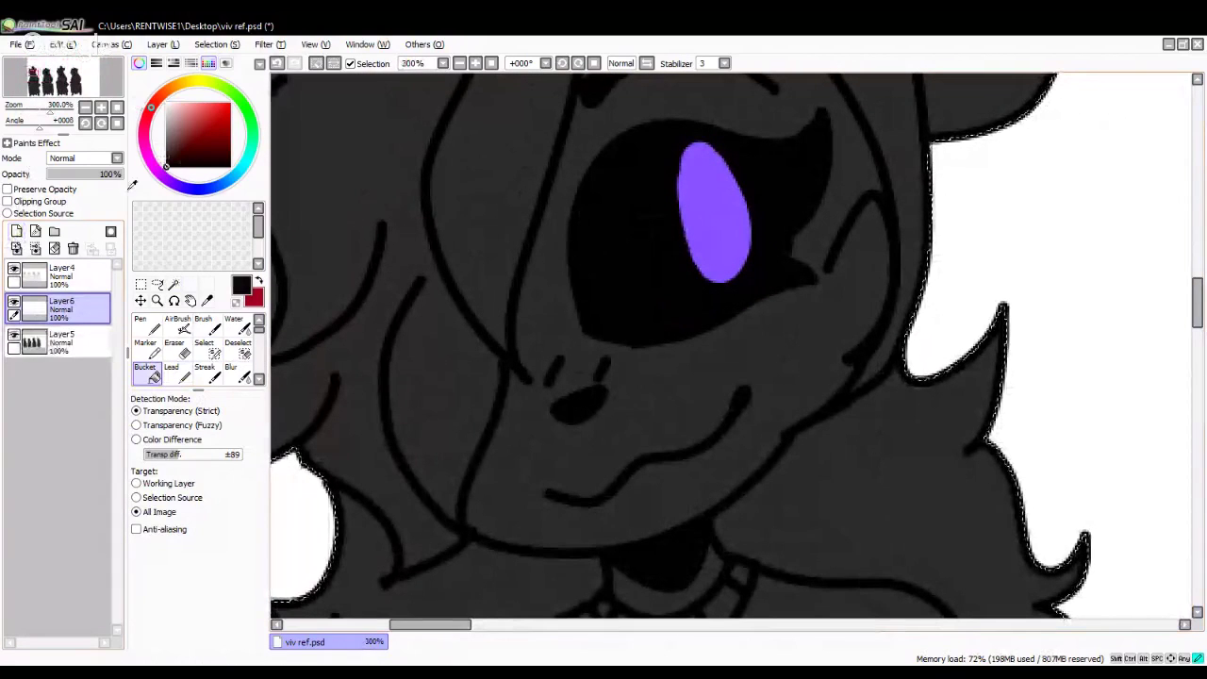
key(v)
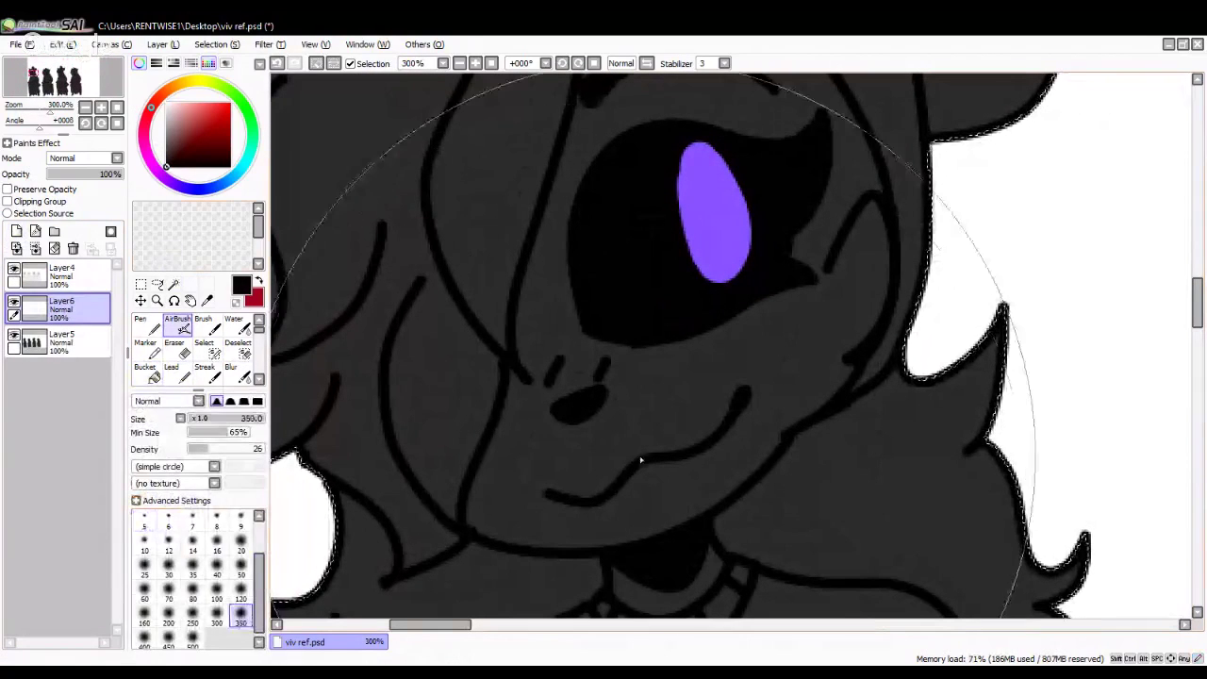
key(bracketleft)
key(bracketleft)
key(bracketleft)
key(bracketleft)
key(bracketleft)
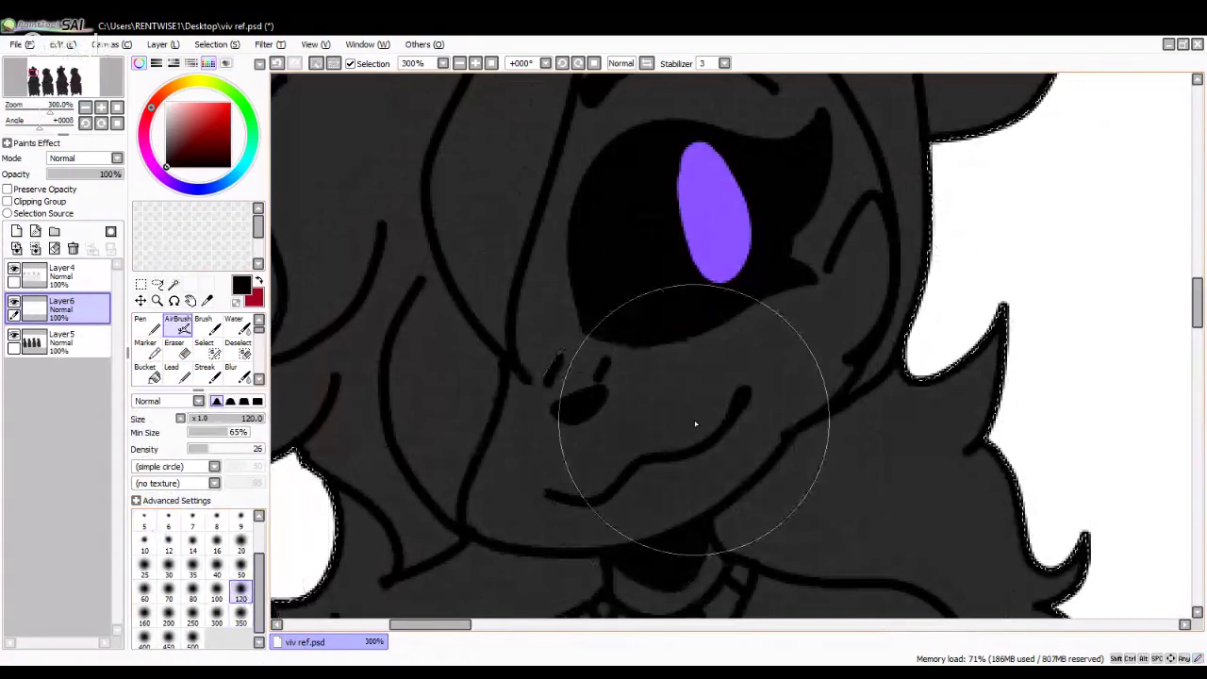
scroll(696, 424, down, 3)
scroll(655, 417, up, 3)
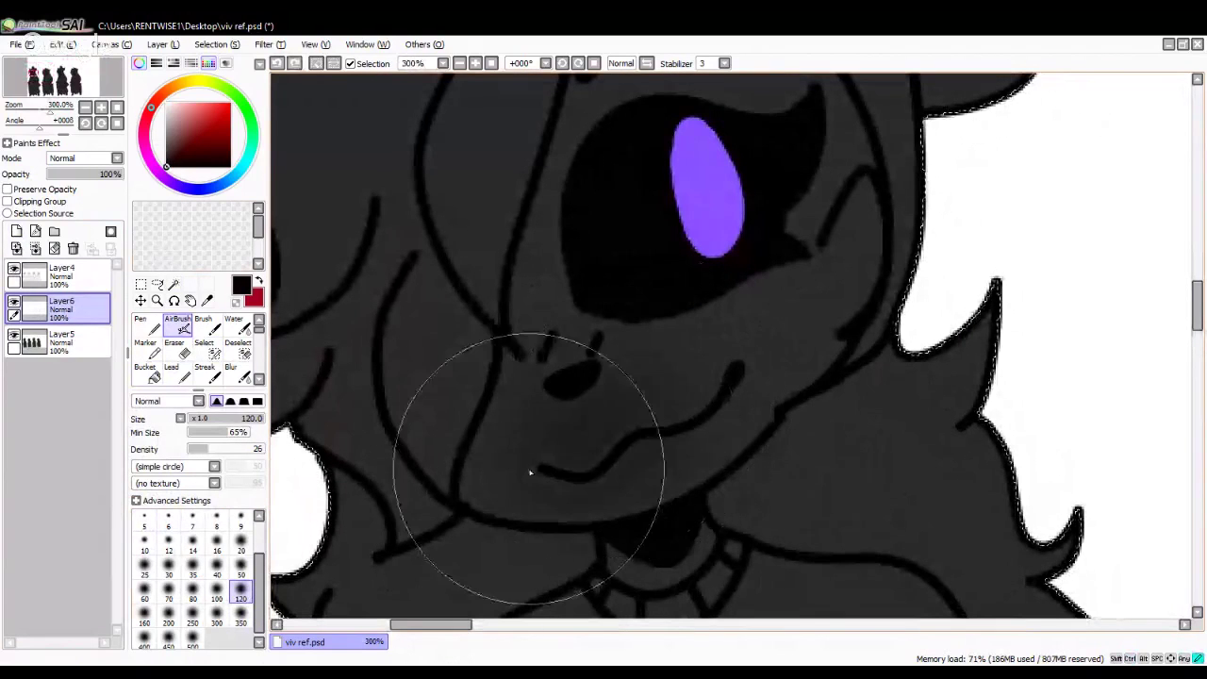
scroll(714, 418, down, 3)
scroll(714, 431, up, 3)
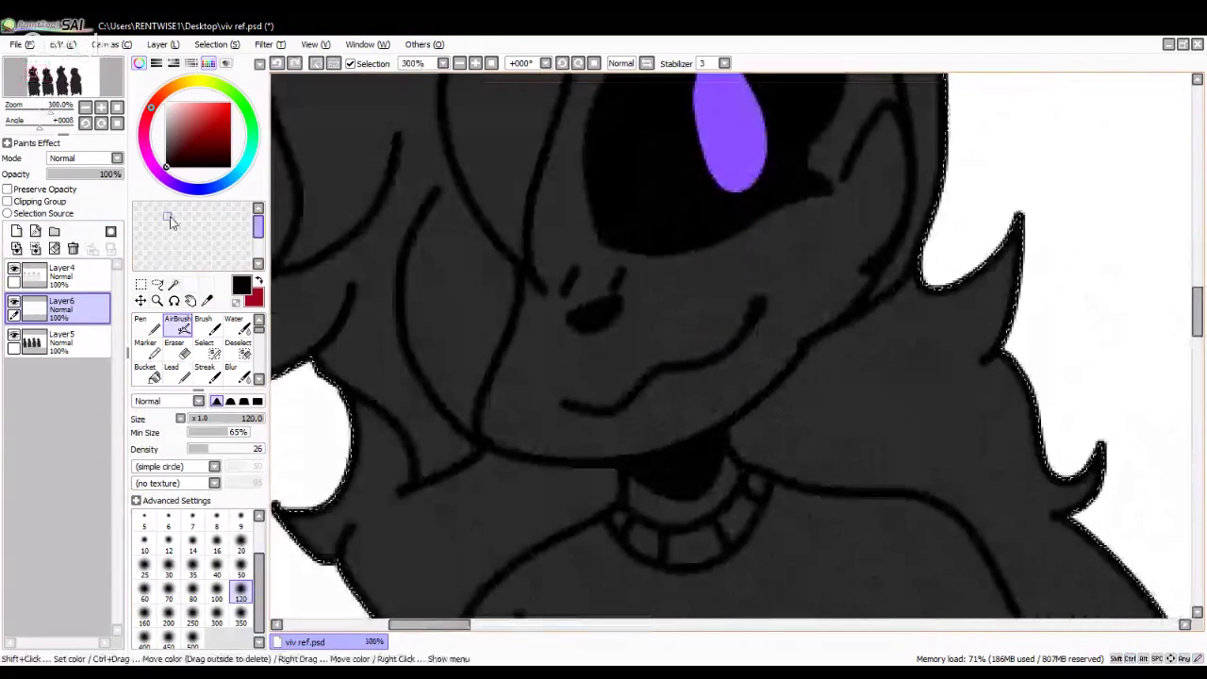
Step: Try airbrushing a soft white marking at size 50 across the first figure's muzzle and cheek
click(167, 105)
click(140, 326)
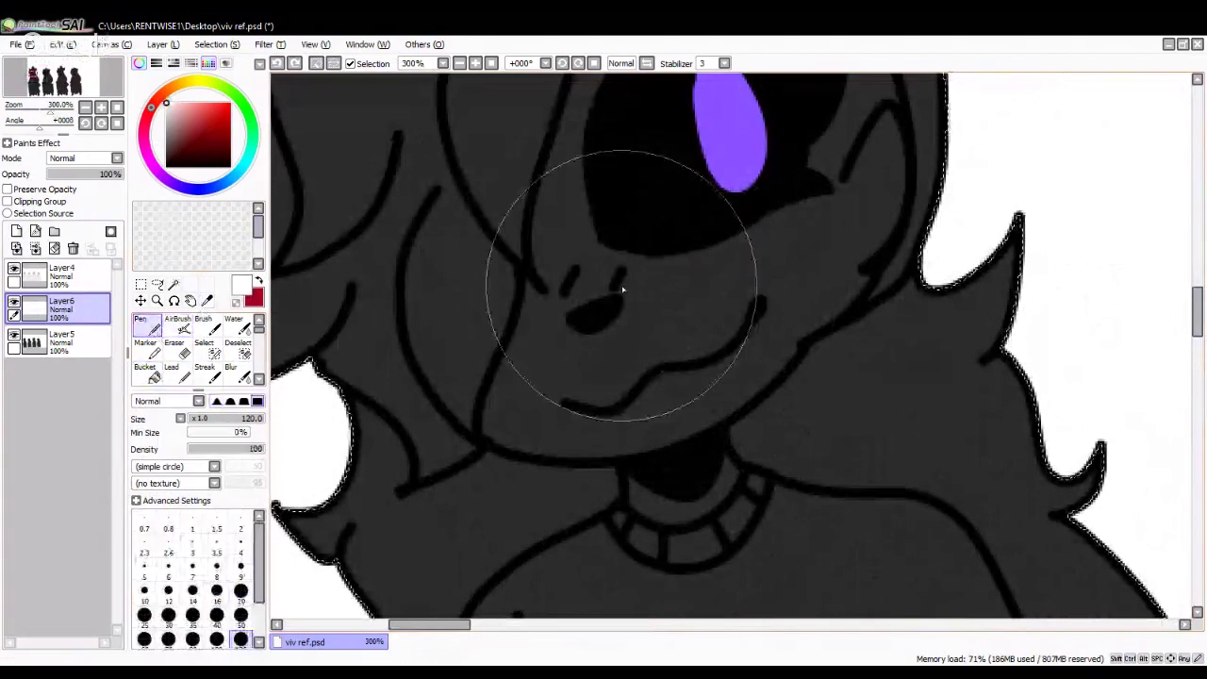
click(177, 326)
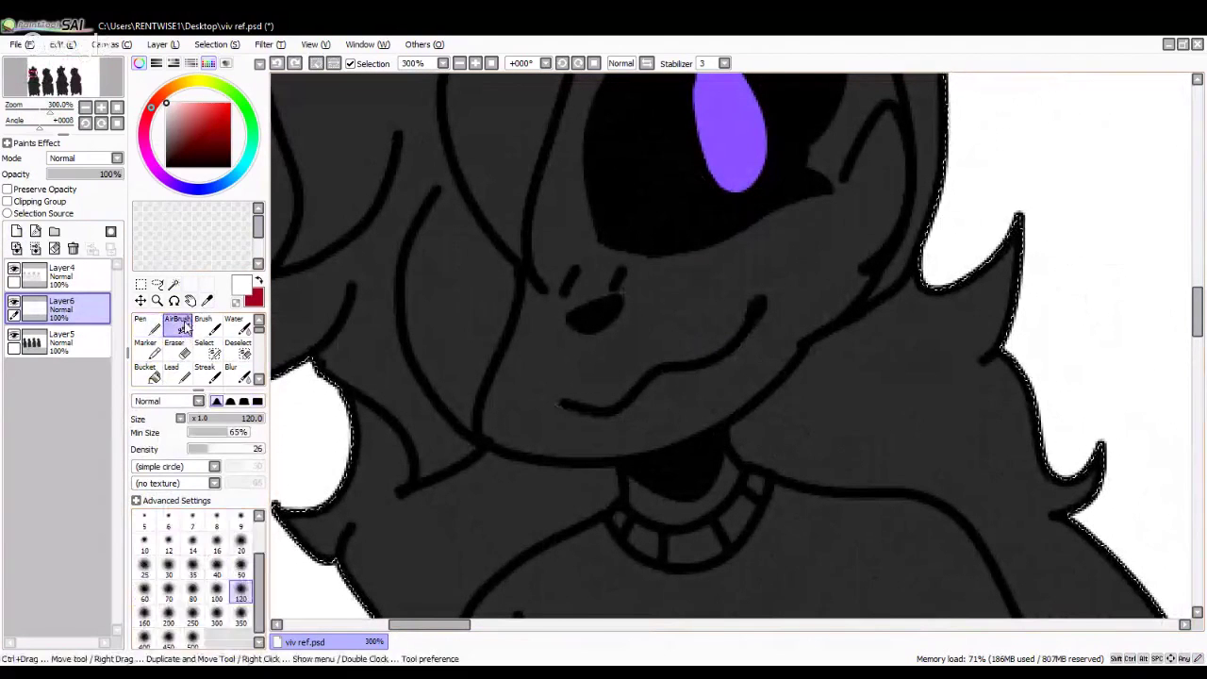
click(240, 566)
mouse_move(576, 353)
mouse_down()
mouse_move(601, 340)
mouse_move(529, 346)
mouse_move(660, 340)
mouse_up()
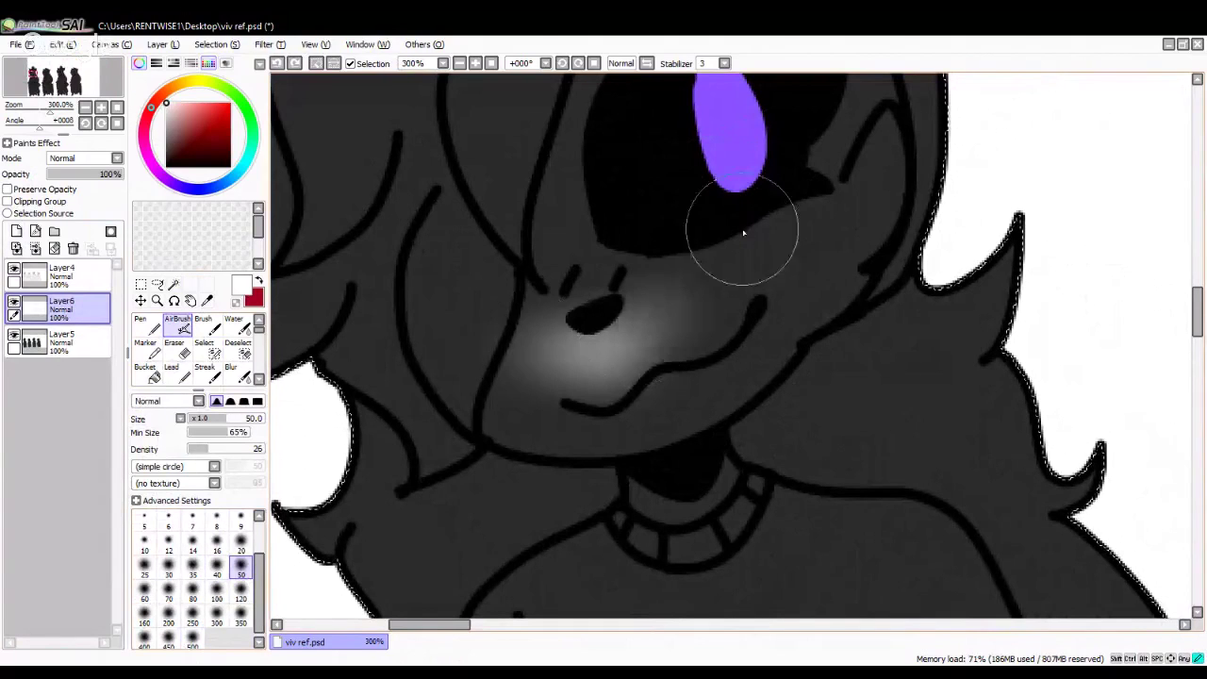
mouse_move(743, 233)
mouse_down()
mouse_move(671, 296)
mouse_move(725, 247)
mouse_move(660, 337)
mouse_up()
scroll(505, 481, down, 2)
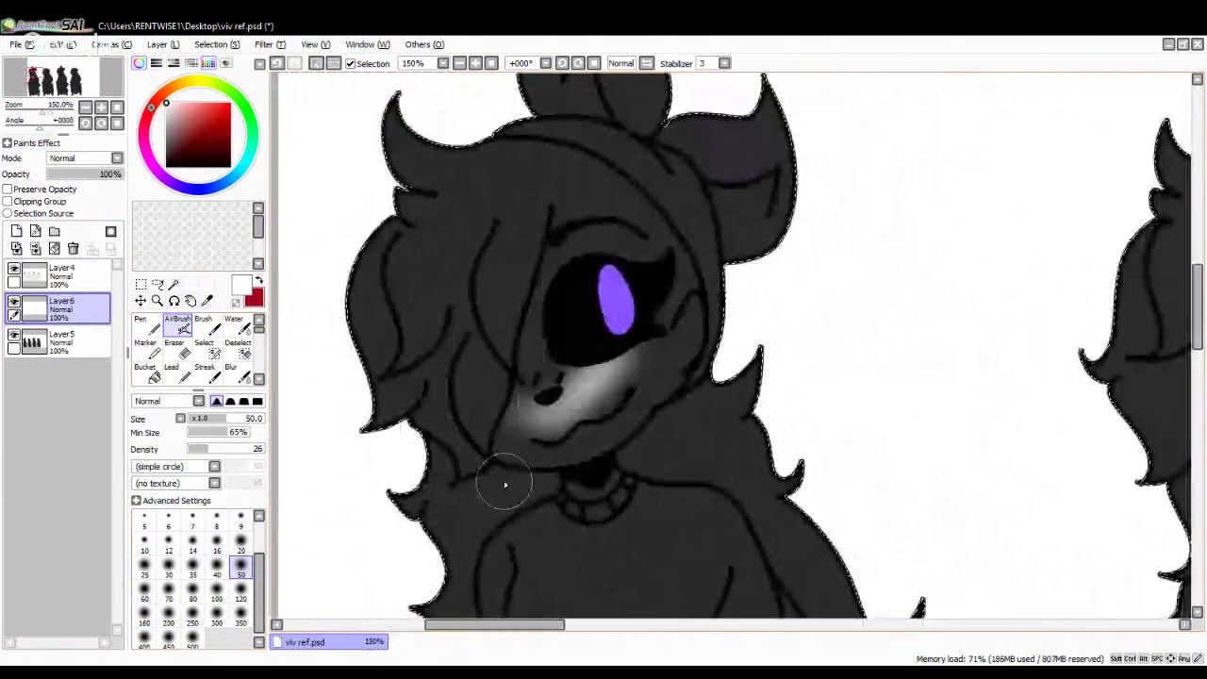
scroll(609, 382, up, 2)
key(ctrl+z)
Step: Paint the first figure's muzzle, chin and cheek solid light grey with the size 20 Pen
key(n)
scroll(472, 467, up, 3)
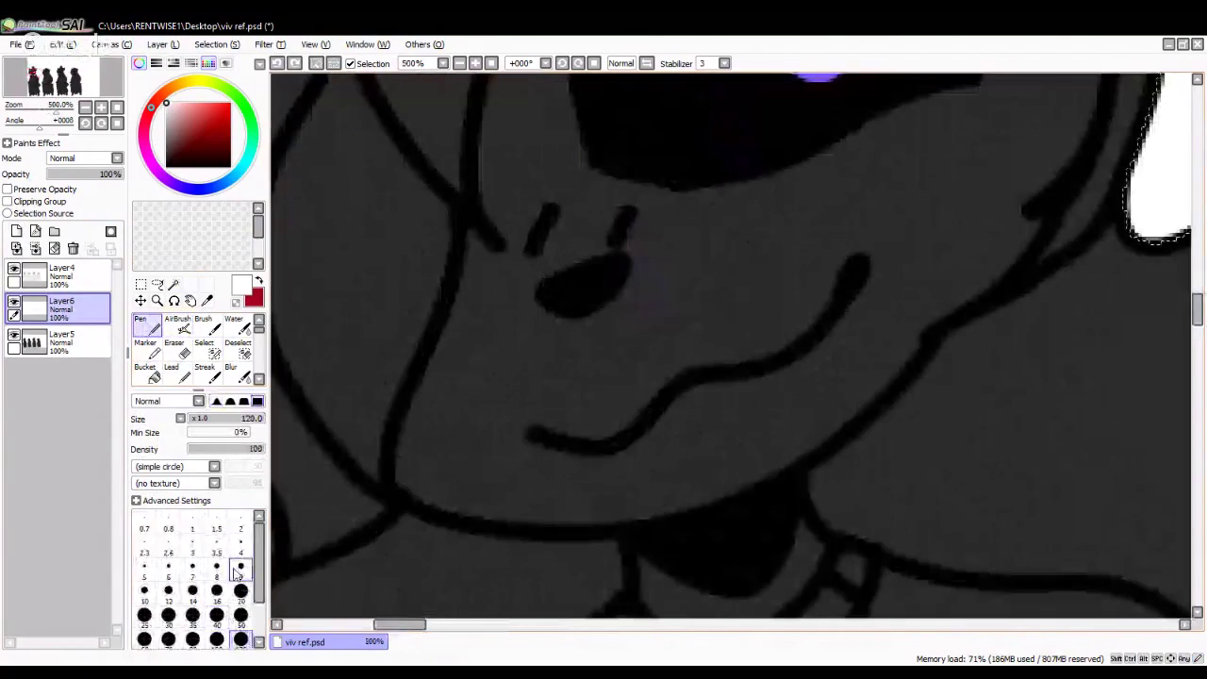
click(241, 590)
mouse_move(580, 332)
mouse_down()
mouse_move(513, 331)
mouse_move(432, 404)
mouse_move(481, 479)
mouse_move(698, 453)
mouse_up()
key(ctrl+z)
click(168, 158)
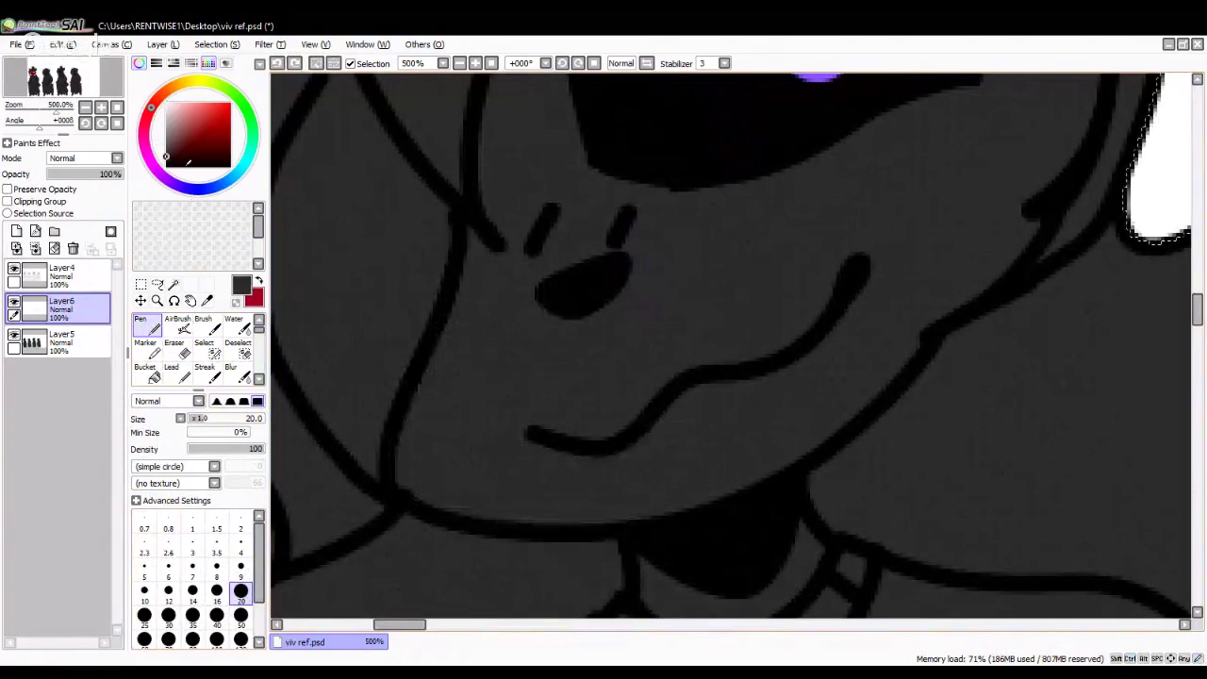
click(166, 119)
mouse_move(584, 316)
mouse_down()
mouse_move(477, 355)
mouse_move(446, 390)
mouse_move(451, 471)
mouse_move(401, 461)
mouse_move(473, 502)
mouse_move(579, 504)
mouse_move(770, 478)
mouse_move(798, 431)
mouse_up()
scroll(737, 434, down, 4)
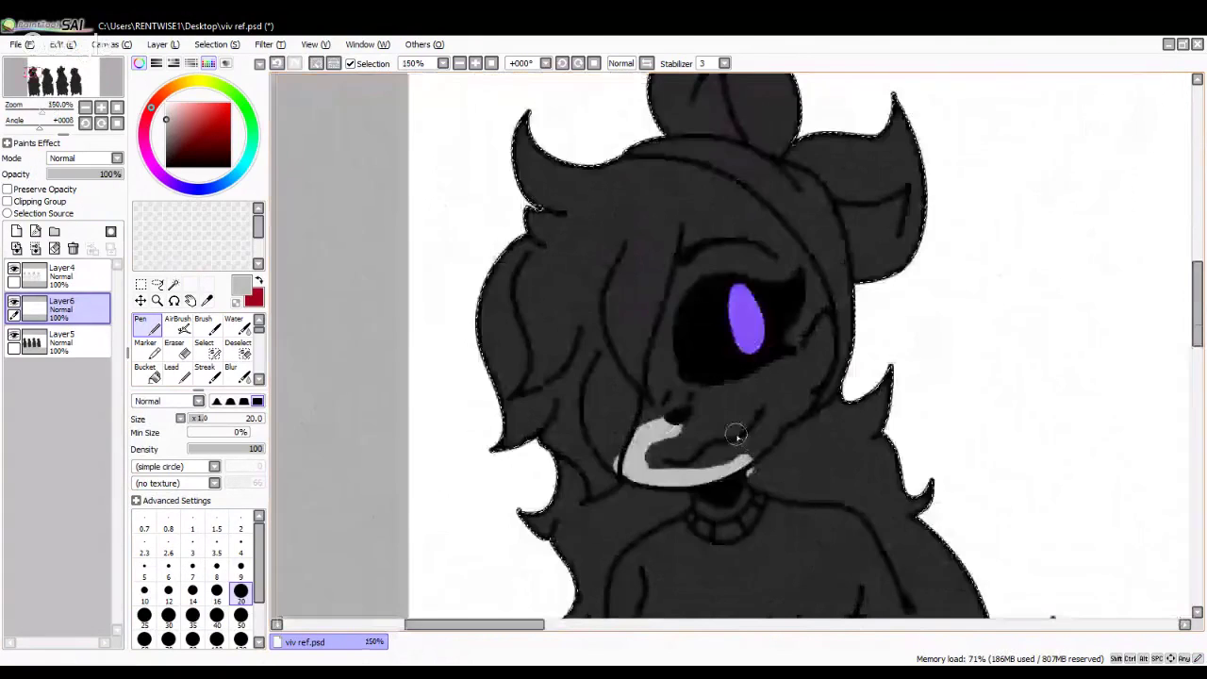
scroll(737, 434, up, 2)
mouse_move(714, 472)
mouse_down()
mouse_move(848, 382)
mouse_move(889, 221)
mouse_move(889, 285)
mouse_move(868, 294)
mouse_move(861, 255)
mouse_move(850, 315)
mouse_move(821, 305)
mouse_move(699, 361)
mouse_move(608, 433)
mouse_move(669, 419)
mouse_move(832, 341)
mouse_move(739, 448)
mouse_move(731, 418)
mouse_move(764, 401)
mouse_move(670, 492)
mouse_move(710, 484)
mouse_move(562, 495)
mouse_move(553, 473)
mouse_move(675, 448)
mouse_move(598, 478)
mouse_up()
scroll(610, 394, down, 2)
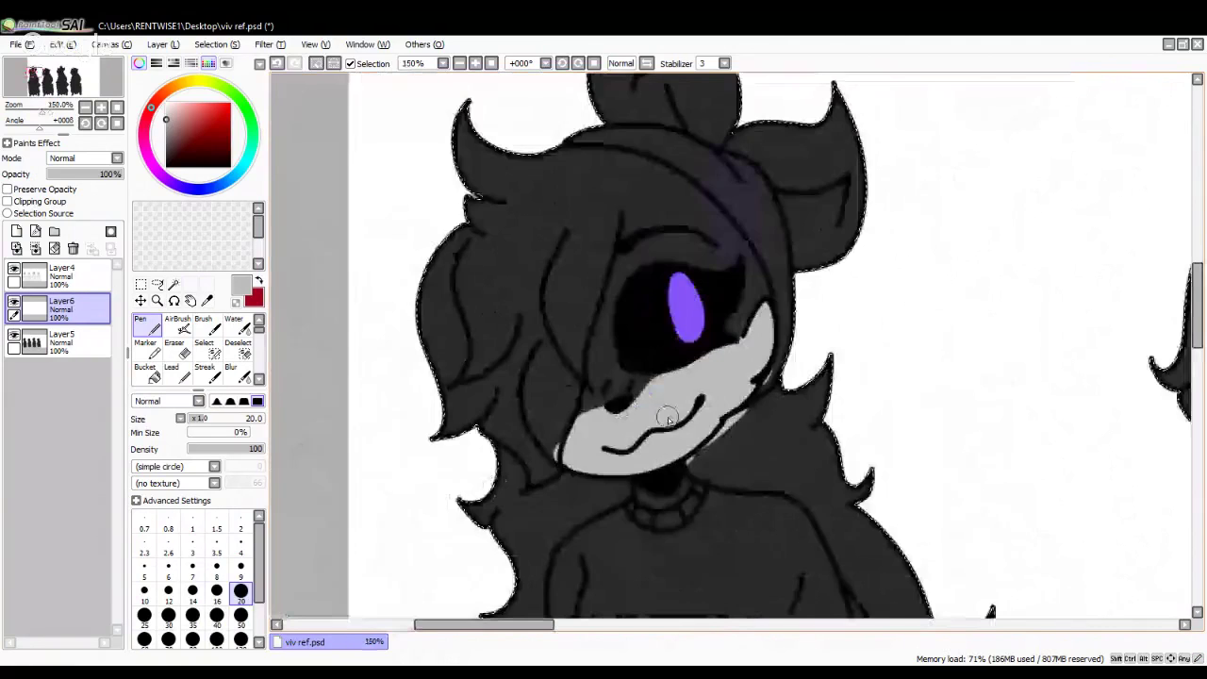
Step: Cover the light grey overspill outside the first figure's jaw and beside the hair strand with the sampled dark grey
scroll(667, 418, down, 1)
scroll(830, 217, up, 3)
alt+click(846, 206)
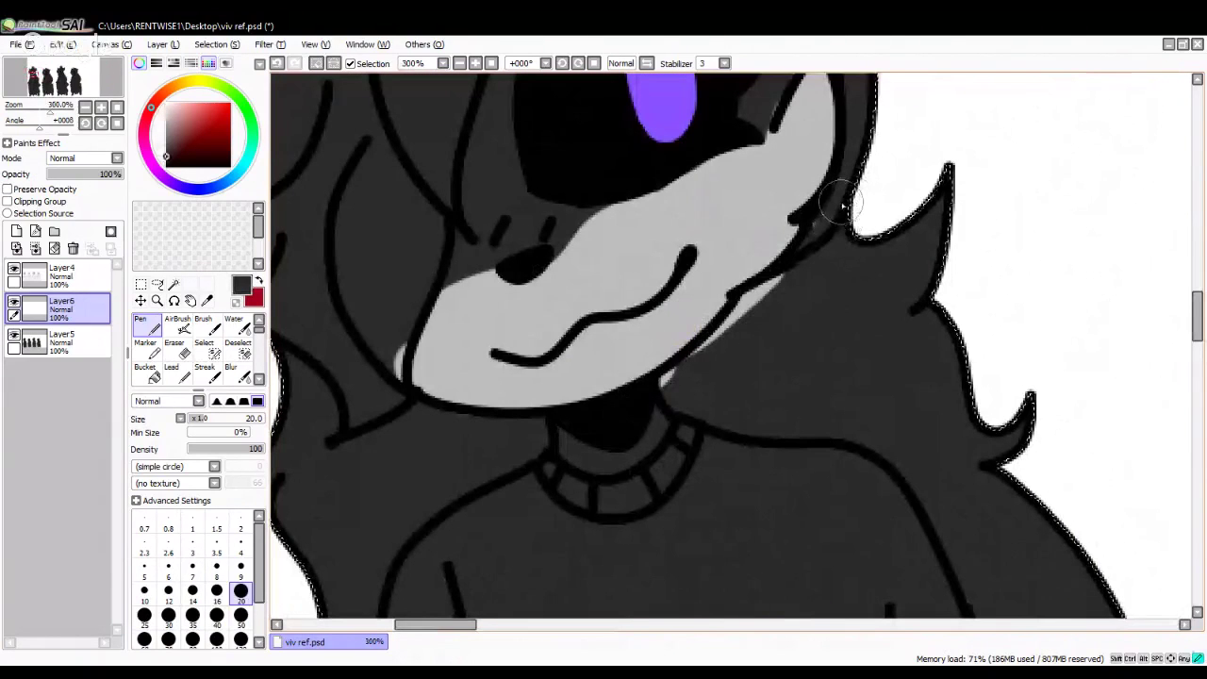
mouse_move(847, 206)
mouse_down()
mouse_move(814, 255)
mouse_move(679, 386)
mouse_move(493, 428)
mouse_move(431, 424)
mouse_up()
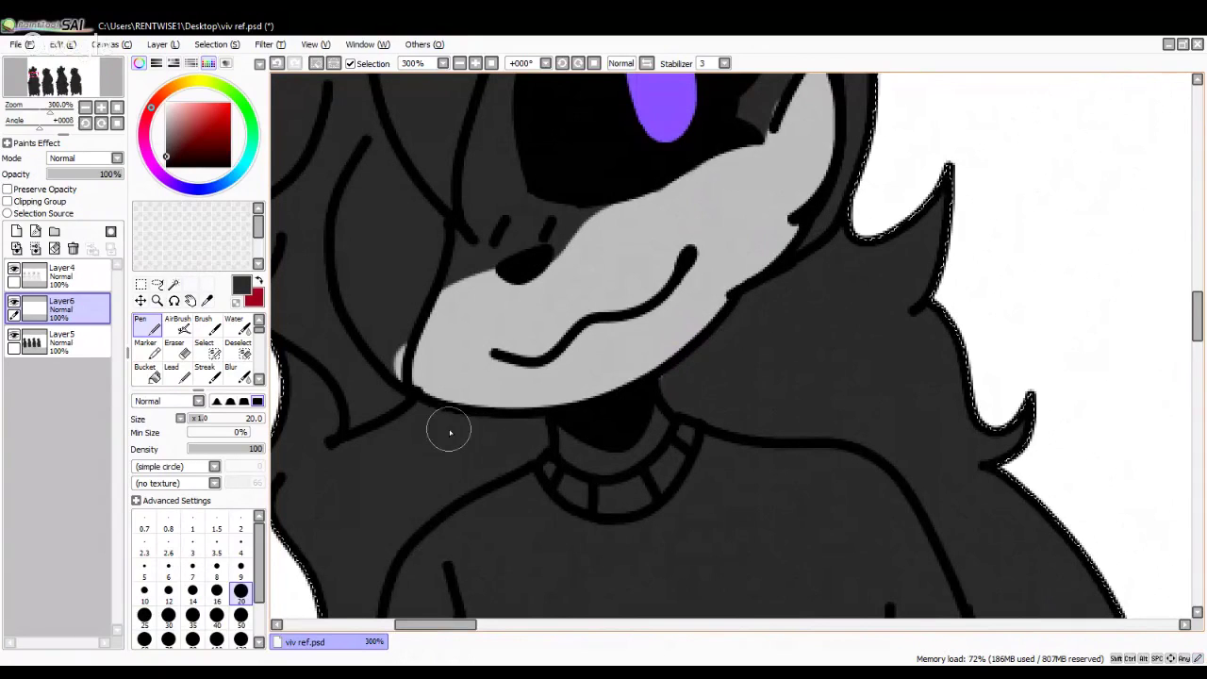
drag(394, 326, 391, 390)
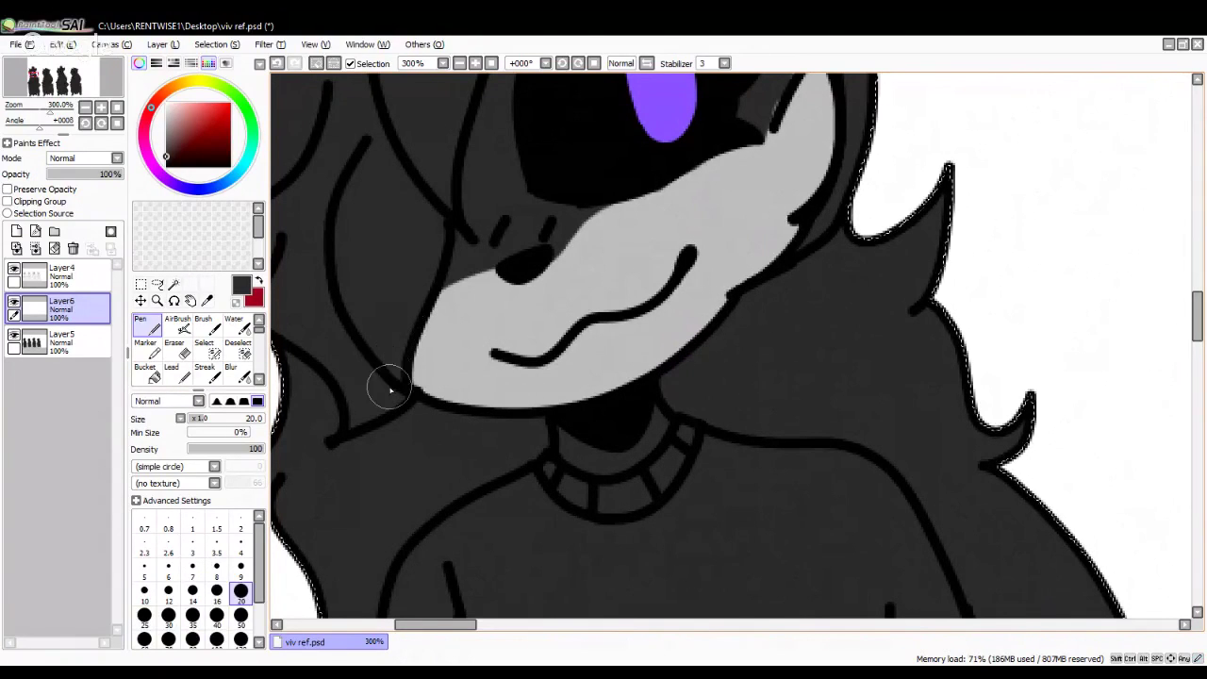
Step: Clean up the light grey edge between the first figure's outer eye corner and cheek tuft with dark grey
scroll(450, 503, down, 2)
scroll(628, 280, up, 3)
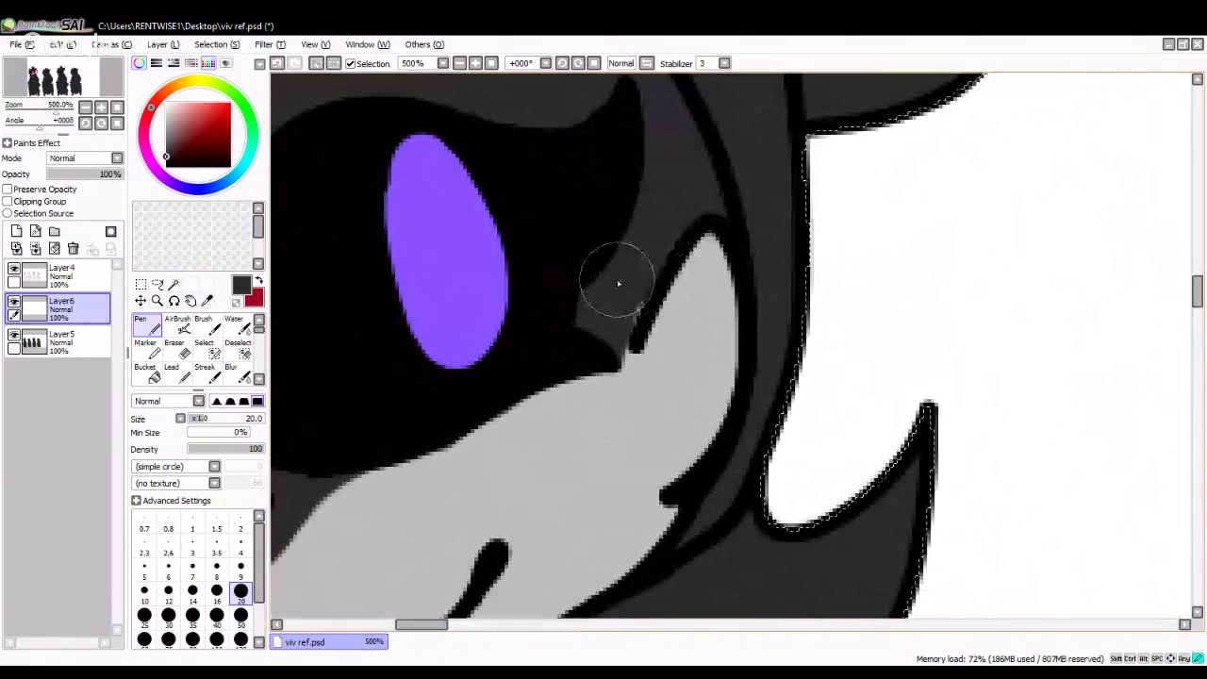
drag(618, 283, 604, 337)
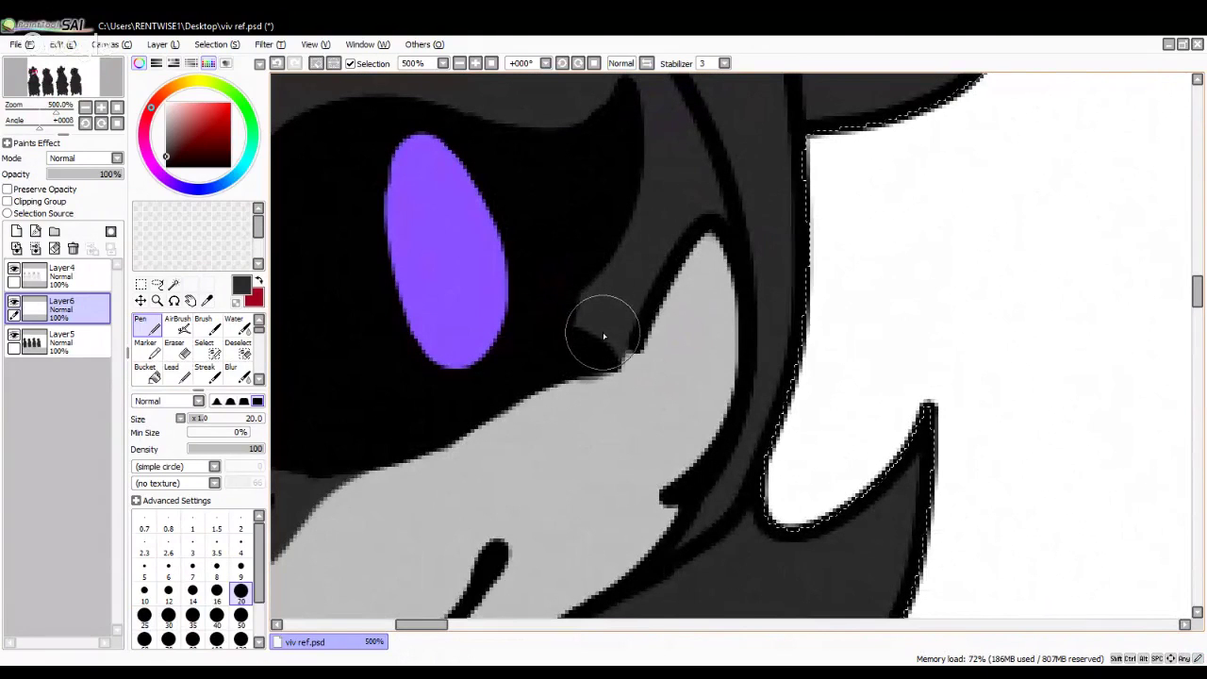
scroll(604, 336, down, 6)
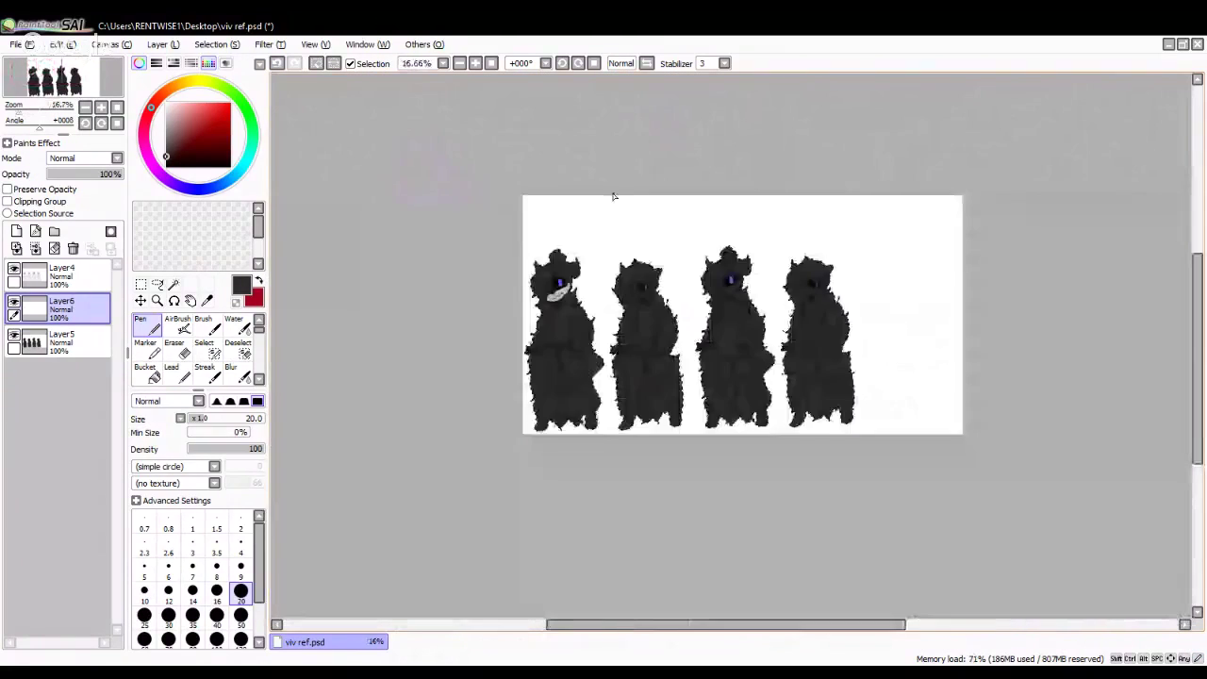
scroll(613, 196, up, 4)
scroll(585, 311, up, 2)
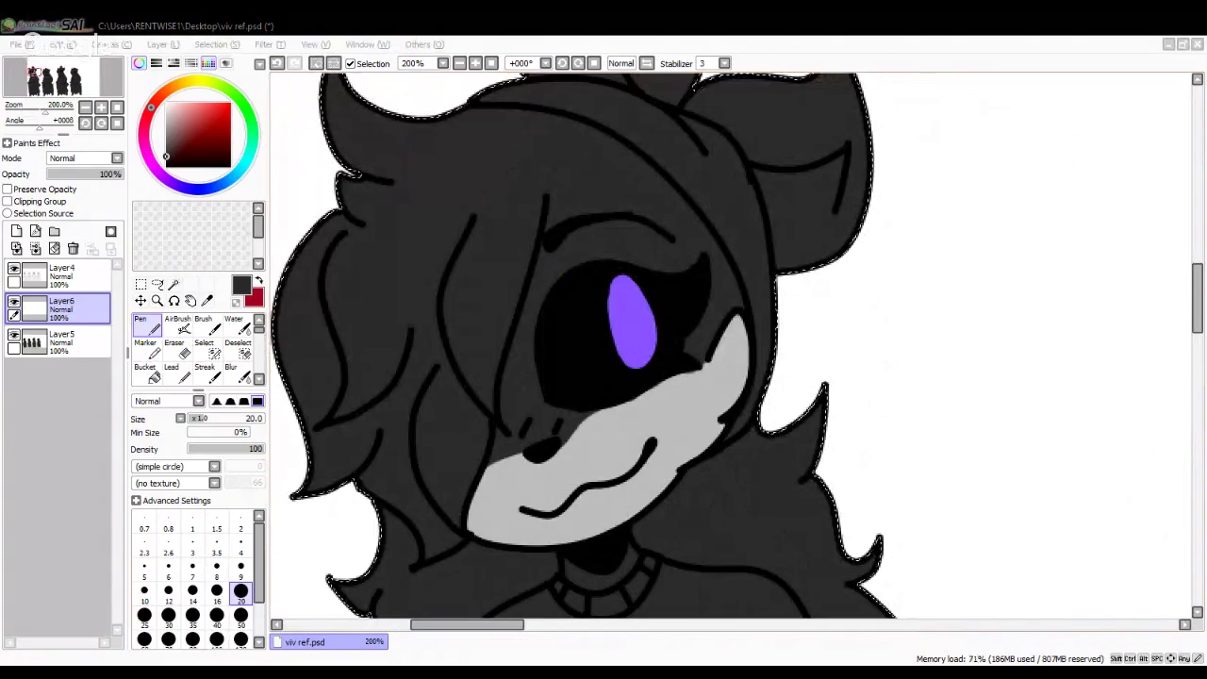
Step: Paint the first figure's neck between the chin shadow and the ribbed collar with the face's light grey
click(531, 601)
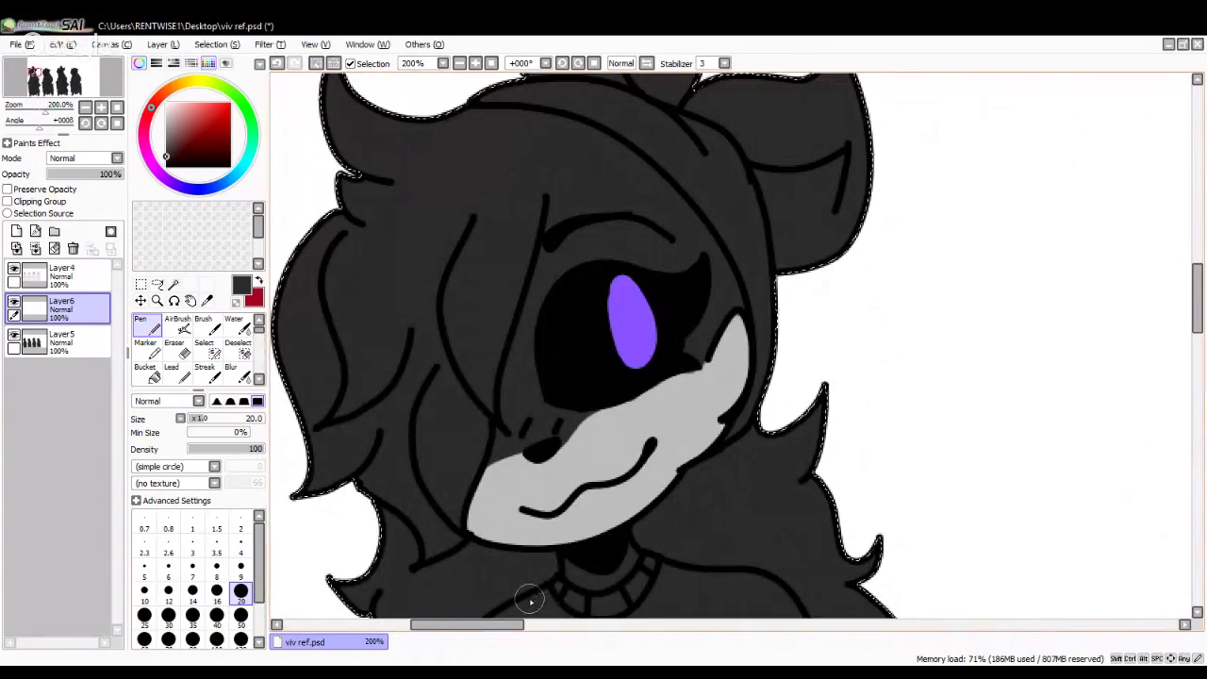
scroll(530, 601, down, 3)
scroll(538, 315, up, 4)
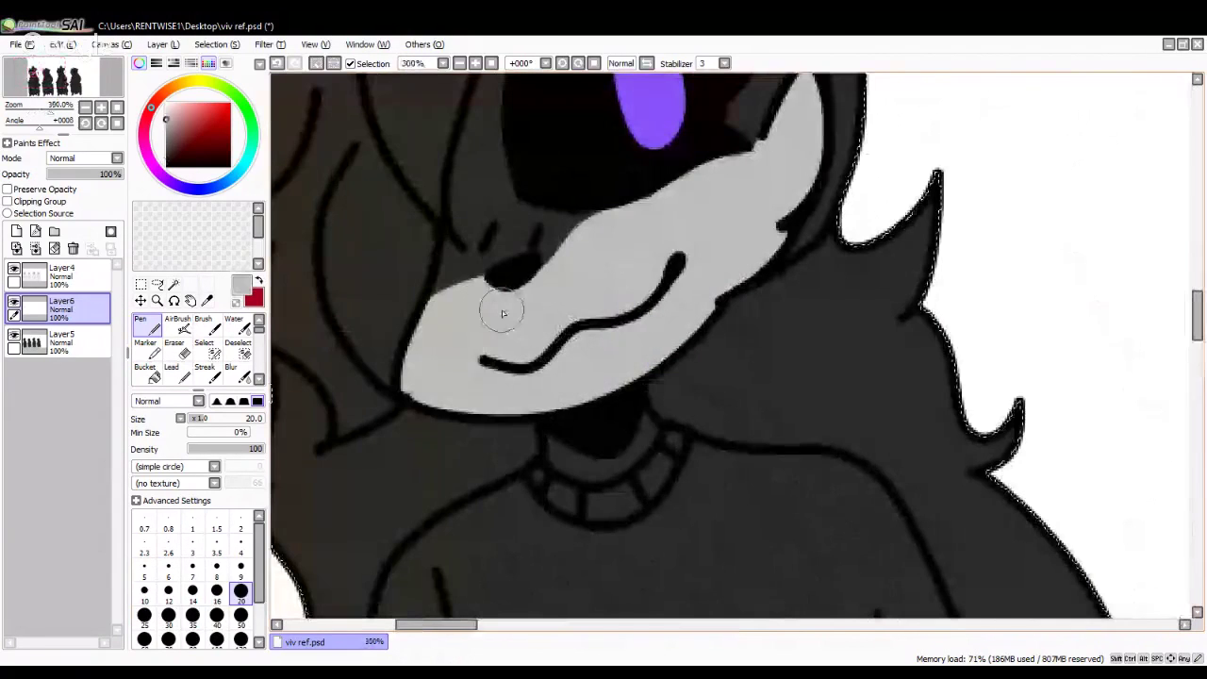
scroll(562, 424, up, 1)
mouse_move(560, 418)
mouse_down()
mouse_move(585, 462)
mouse_move(568, 458)
mouse_move(587, 463)
mouse_move(625, 461)
mouse_move(636, 431)
mouse_up()
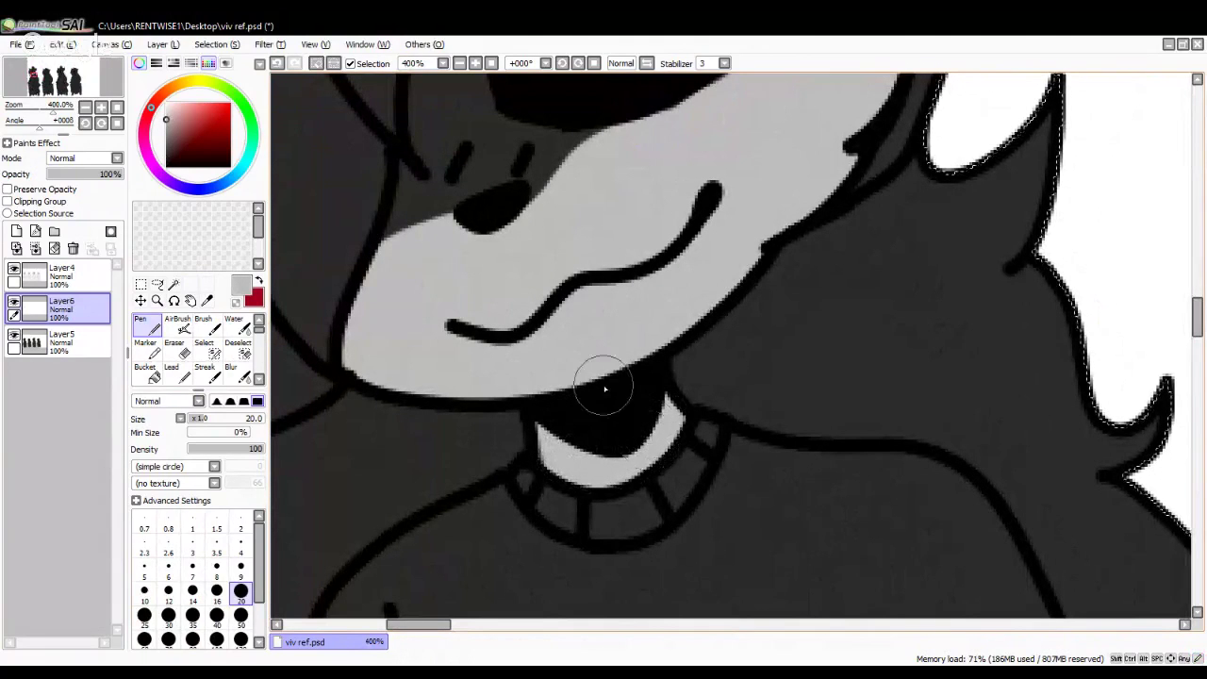
Step: Set the AirBrush to near-black at size 500 and density 81, and start shading the first figure's lower body
scroll(605, 389, down, 4)
scroll(566, 466, down, 5)
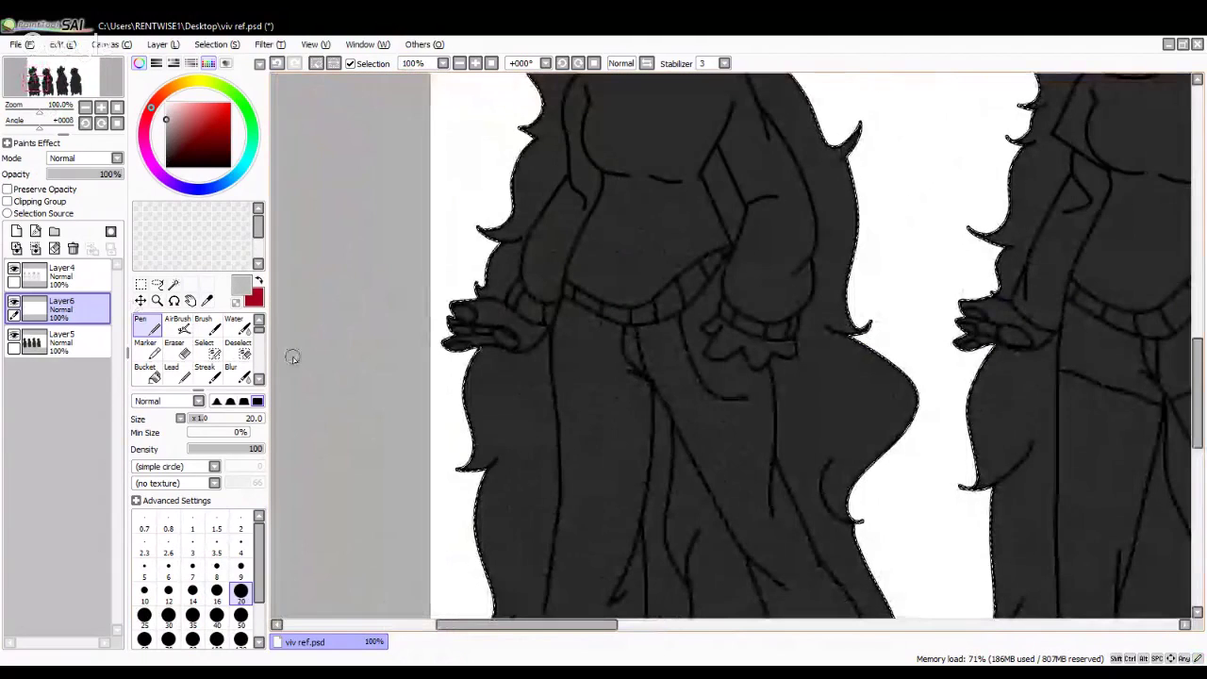
click(165, 155)
click(165, 160)
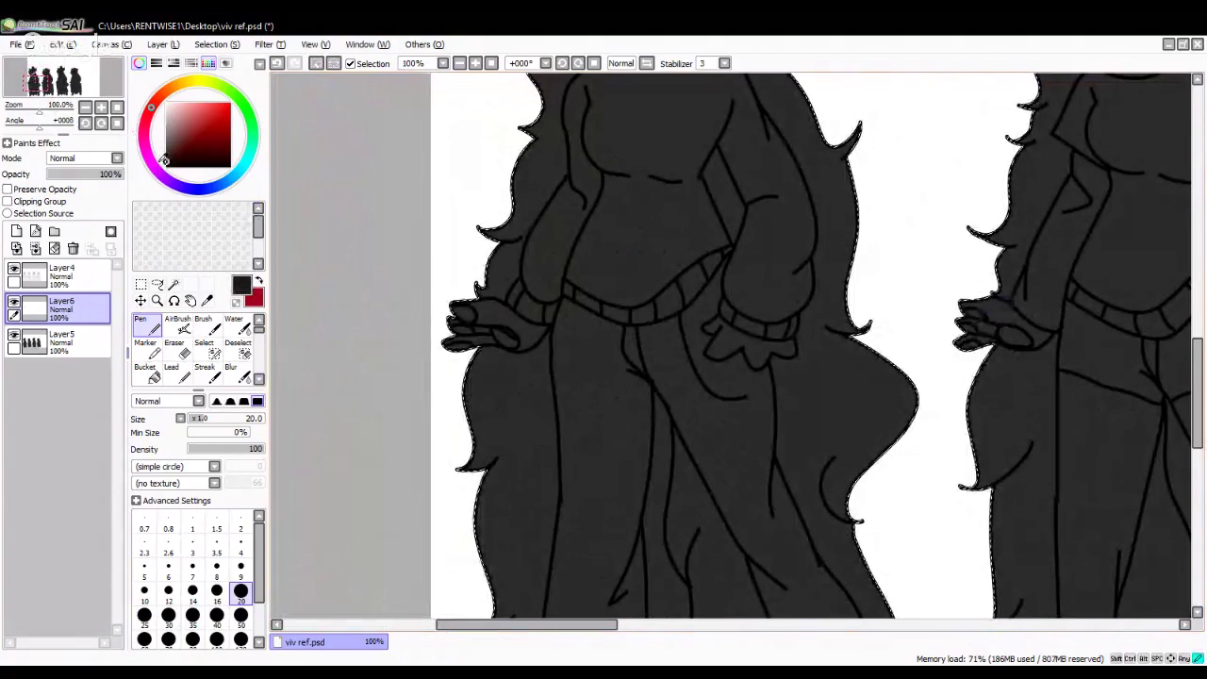
key(v)
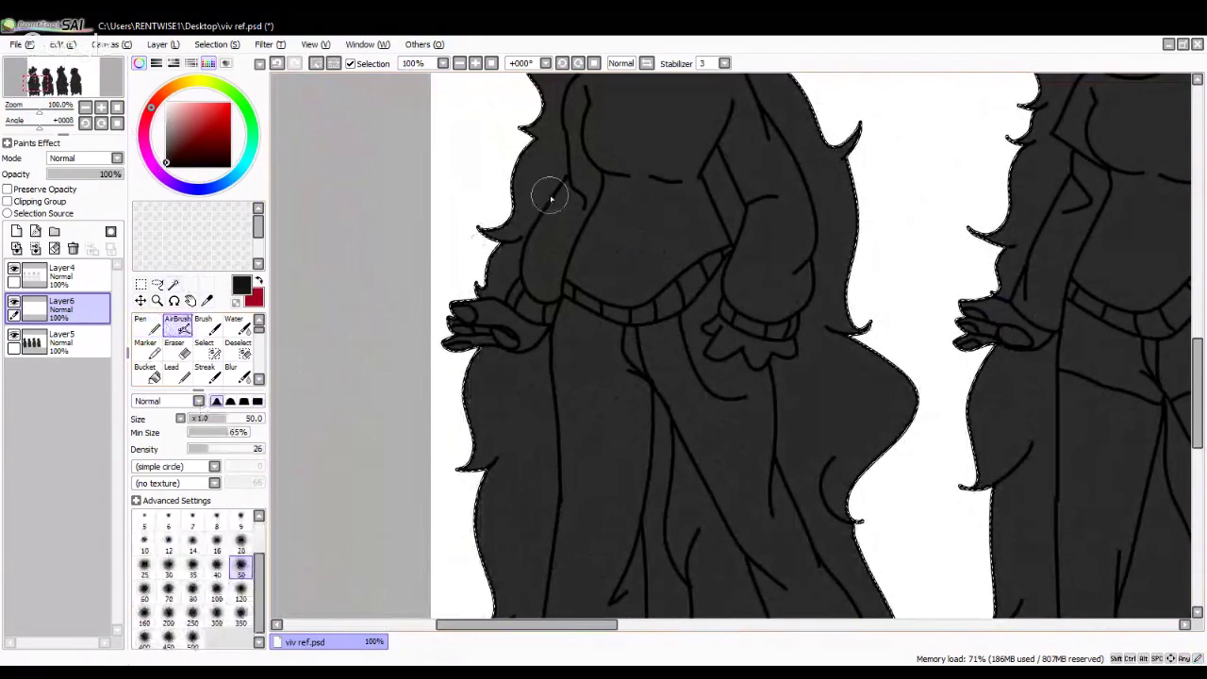
scroll(506, 421, down, 3)
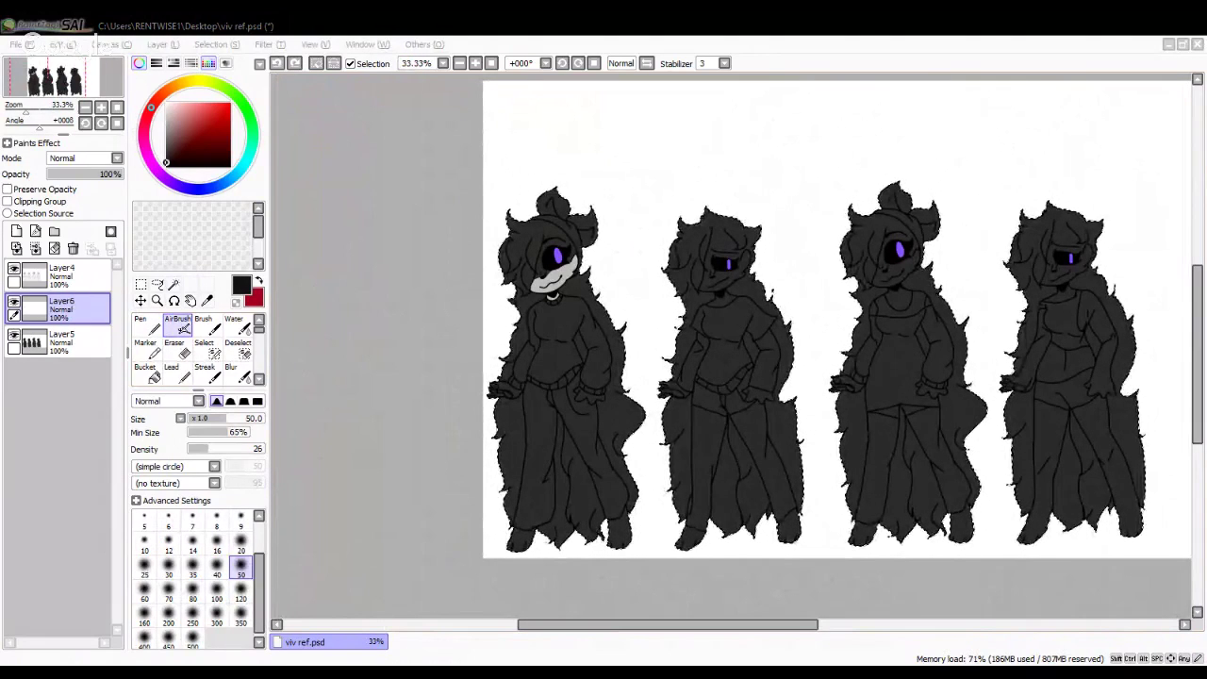
click(192, 641)
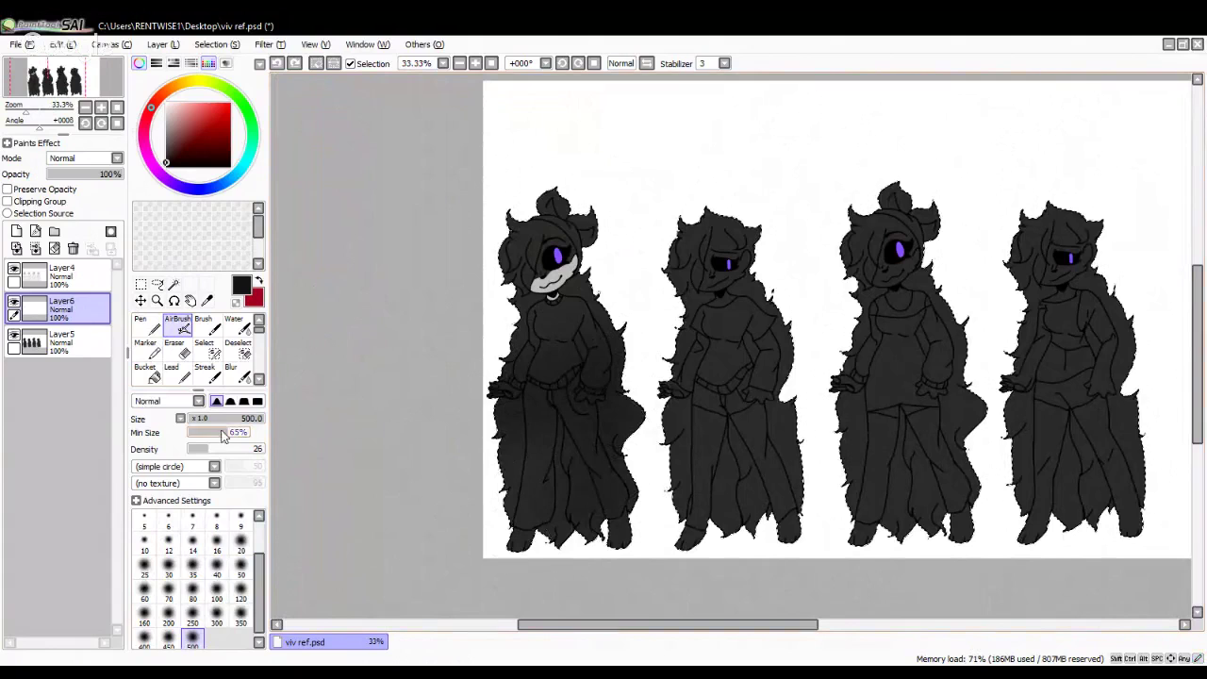
click(250, 450)
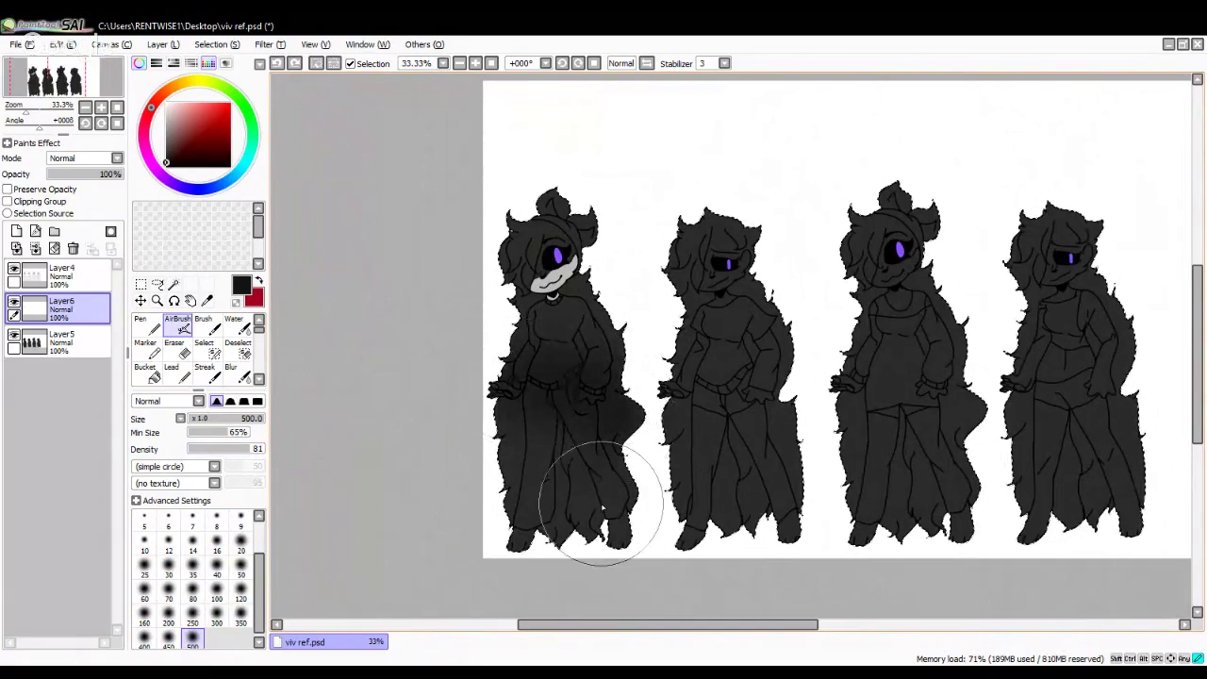
Step: Airbrush a soft near-black gradient over the lower halves of the first three figures
mouse_move(538, 432)
mouse_down()
mouse_move(591, 499)
mouse_move(540, 467)
mouse_move(614, 486)
mouse_move(501, 502)
mouse_move(548, 444)
mouse_move(502, 415)
mouse_move(511, 428)
mouse_move(700, 399)
mouse_move(687, 389)
mouse_move(793, 512)
mouse_move(690, 426)
mouse_move(713, 516)
mouse_move(720, 386)
mouse_move(694, 385)
mouse_move(770, 387)
mouse_move(740, 458)
mouse_move(767, 481)
mouse_move(713, 417)
mouse_move(693, 433)
mouse_move(695, 455)
mouse_move(783, 461)
mouse_move(767, 451)
mouse_move(762, 381)
mouse_move(800, 380)
mouse_move(821, 441)
mouse_move(737, 494)
mouse_move(720, 418)
mouse_move(800, 458)
mouse_move(764, 436)
mouse_move(789, 443)
mouse_move(768, 481)
mouse_up()
scroll(727, 440, down, 2)
scroll(769, 452, up, 2)
scroll(774, 453, down, 1)
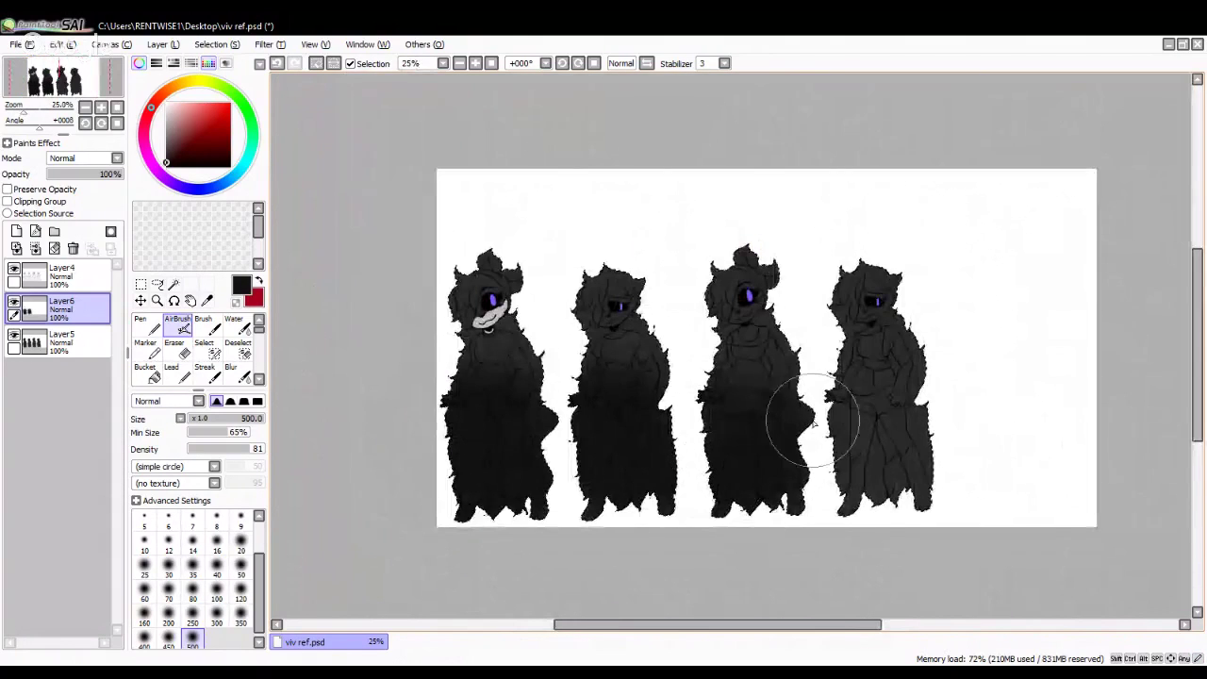
scroll(849, 420, up, 2)
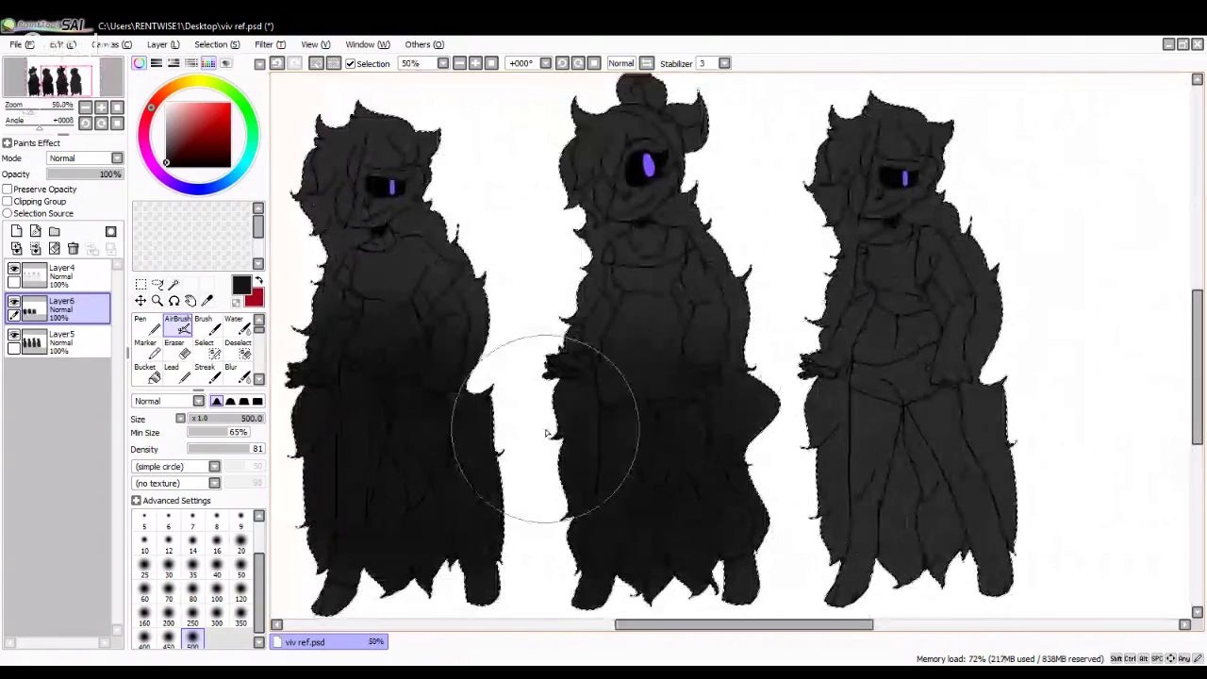
mouse_move(625, 380)
mouse_down()
mouse_move(596, 428)
mouse_move(753, 444)
mouse_move(681, 577)
mouse_move(706, 434)
mouse_up()
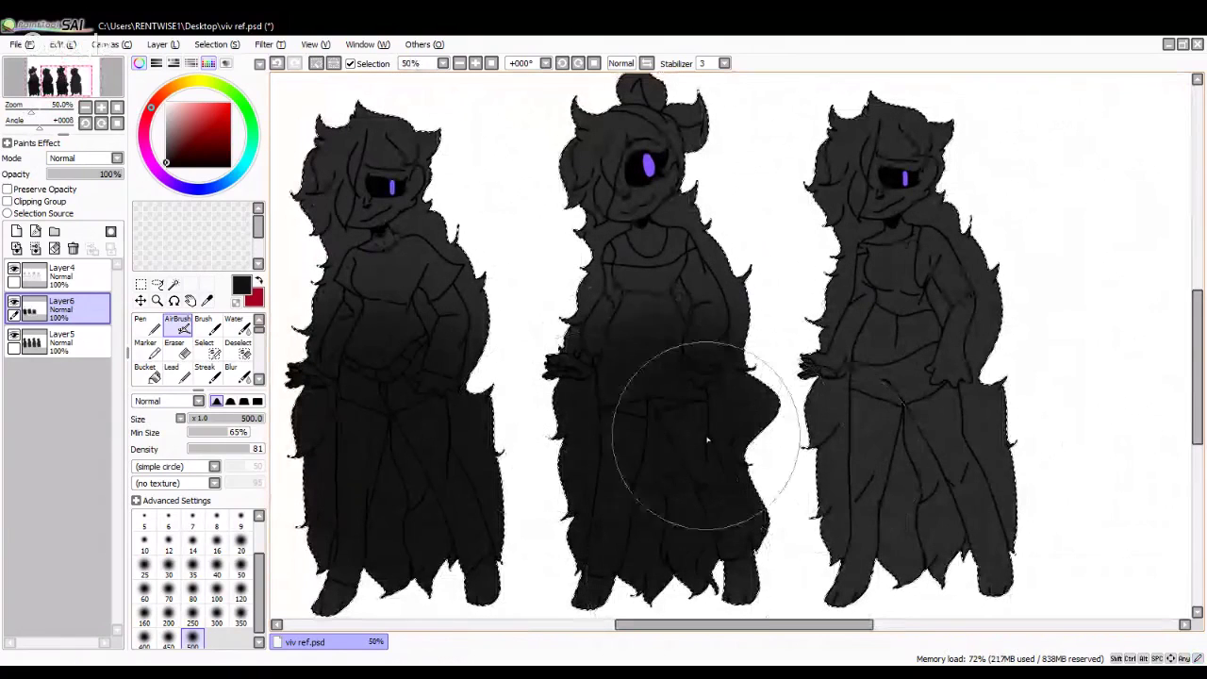
Step: Extend the near-black airbrushed gradient over the fourth figure's waist, legs and lower hair
scroll(736, 438, down, 3)
scroll(755, 440, up, 1)
scroll(765, 443, up, 2)
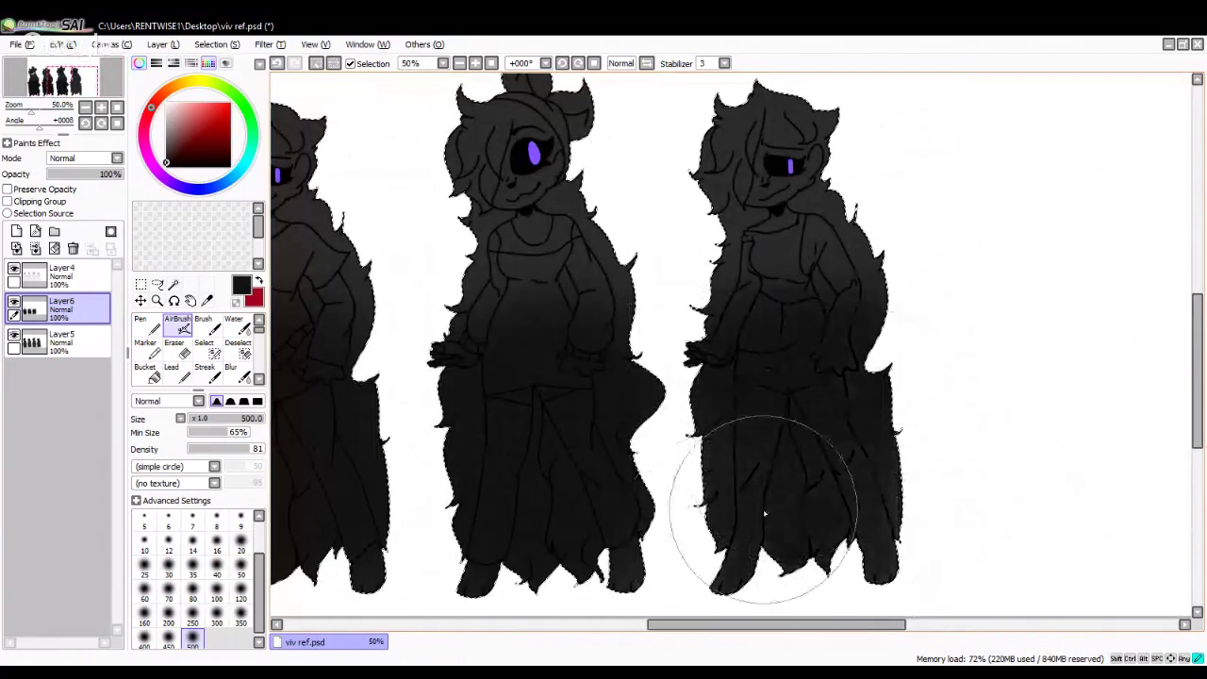
scroll(666, 483, down, 1)
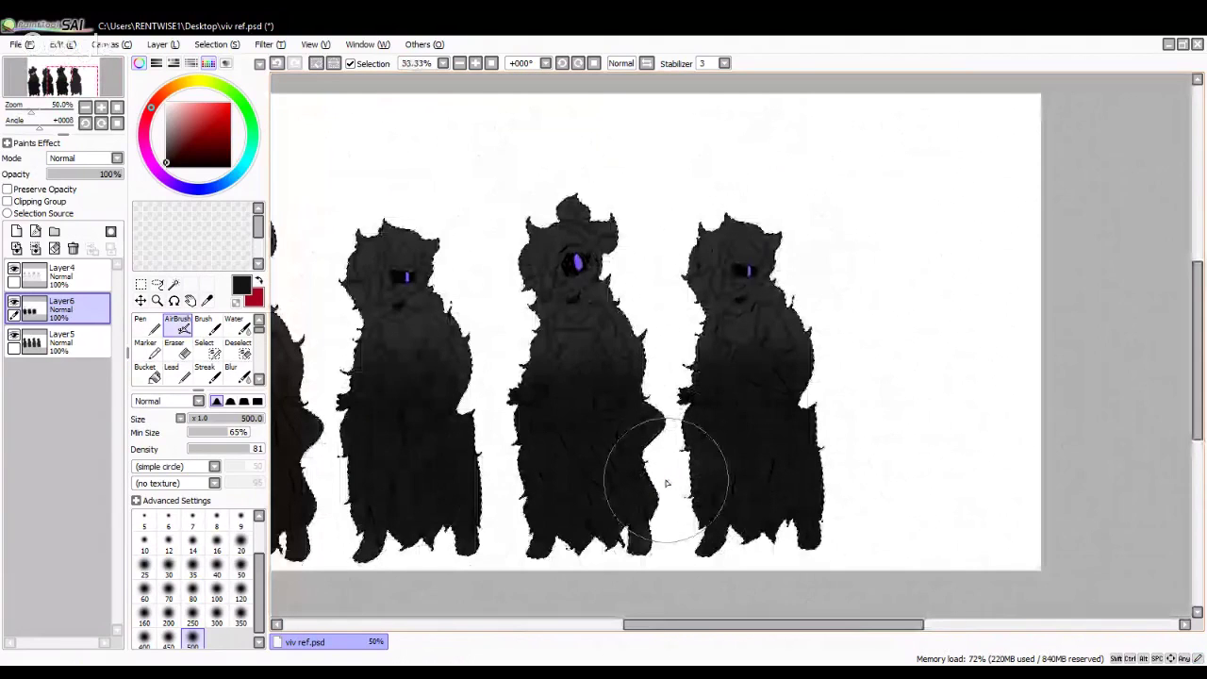
scroll(666, 483, up, 1)
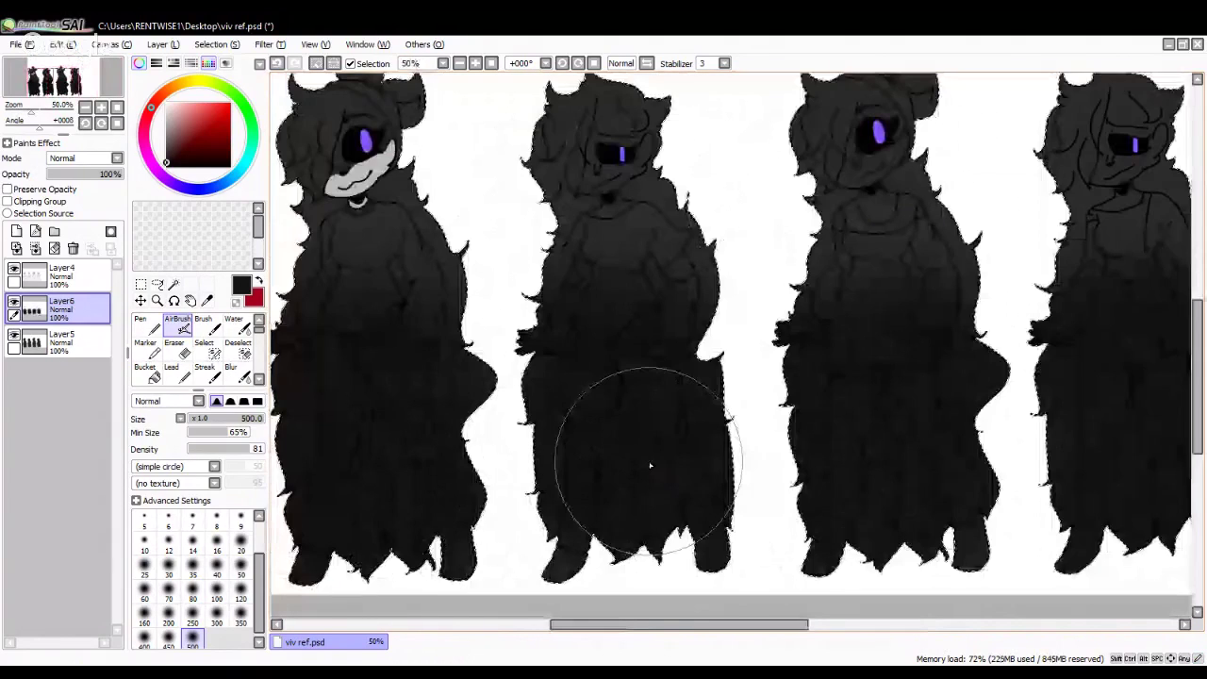
Step: Deepen the gradient toward the feet and hair ends of all four figures with an even darker black
scroll(650, 465, down, 2)
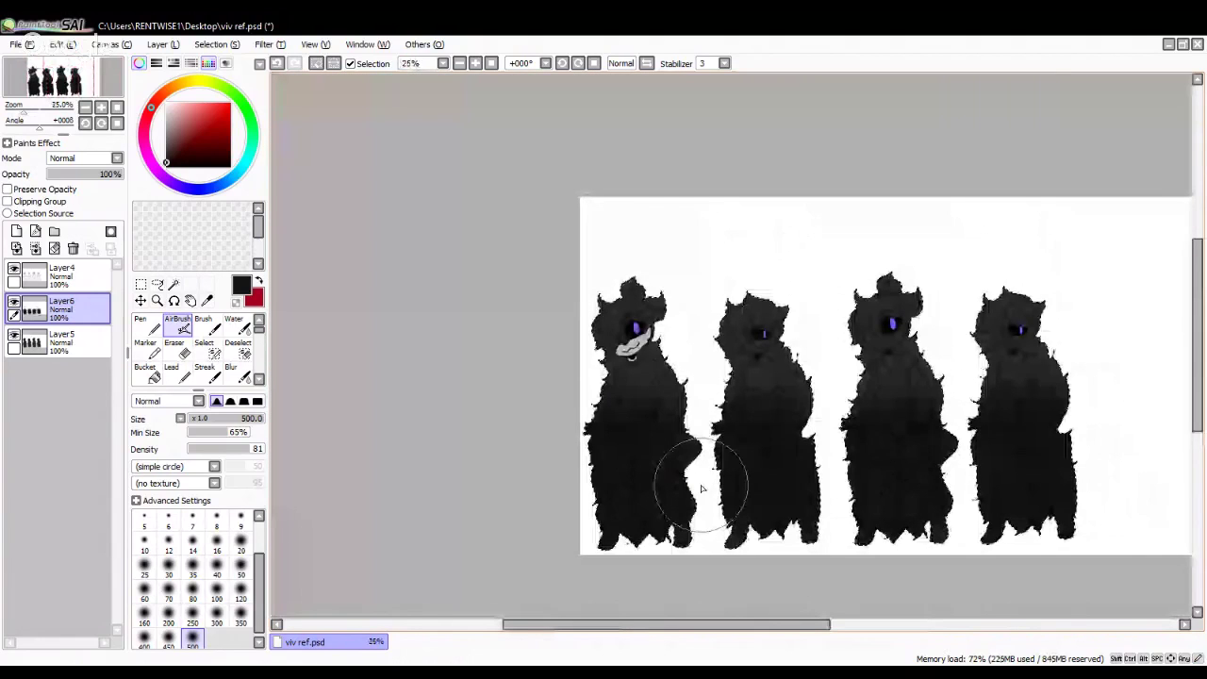
scroll(702, 489, up, 2)
mouse_move(660, 566)
mouse_down()
mouse_move(754, 513)
mouse_move(623, 481)
mouse_up()
scroll(624, 481, down, 2)
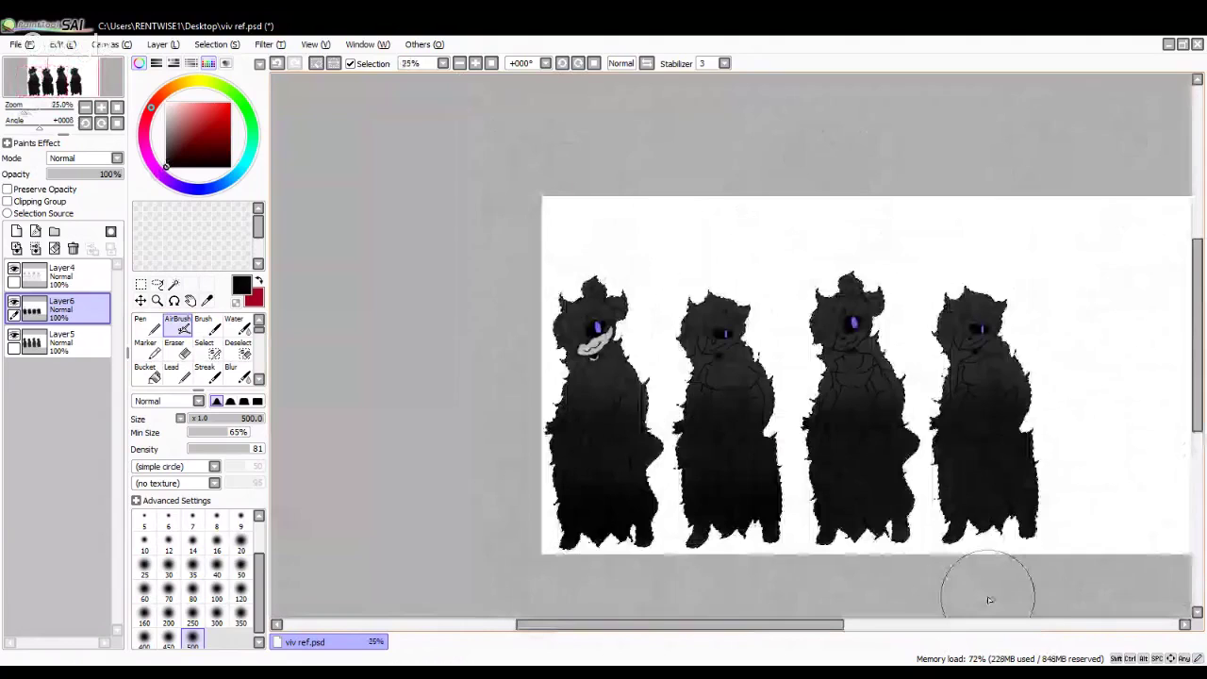
scroll(930, 556, up, 1)
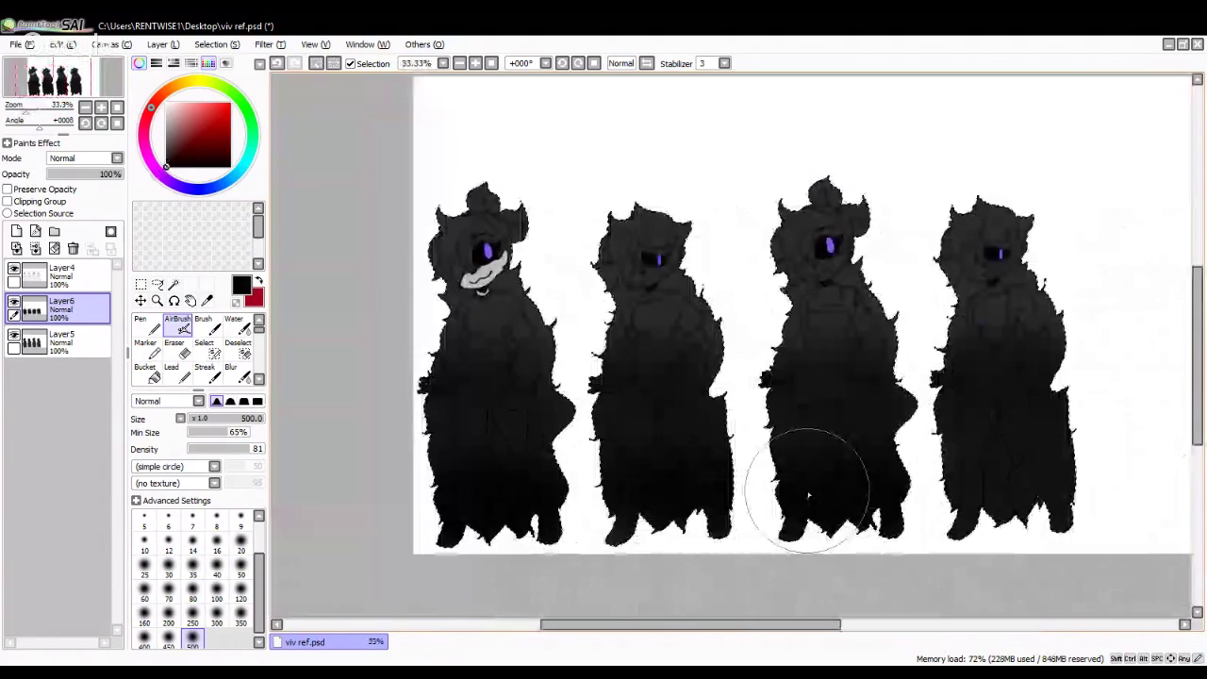
mouse_move(808, 492)
mouse_down()
mouse_move(956, 499)
mouse_move(1037, 480)
mouse_move(747, 584)
mouse_up()
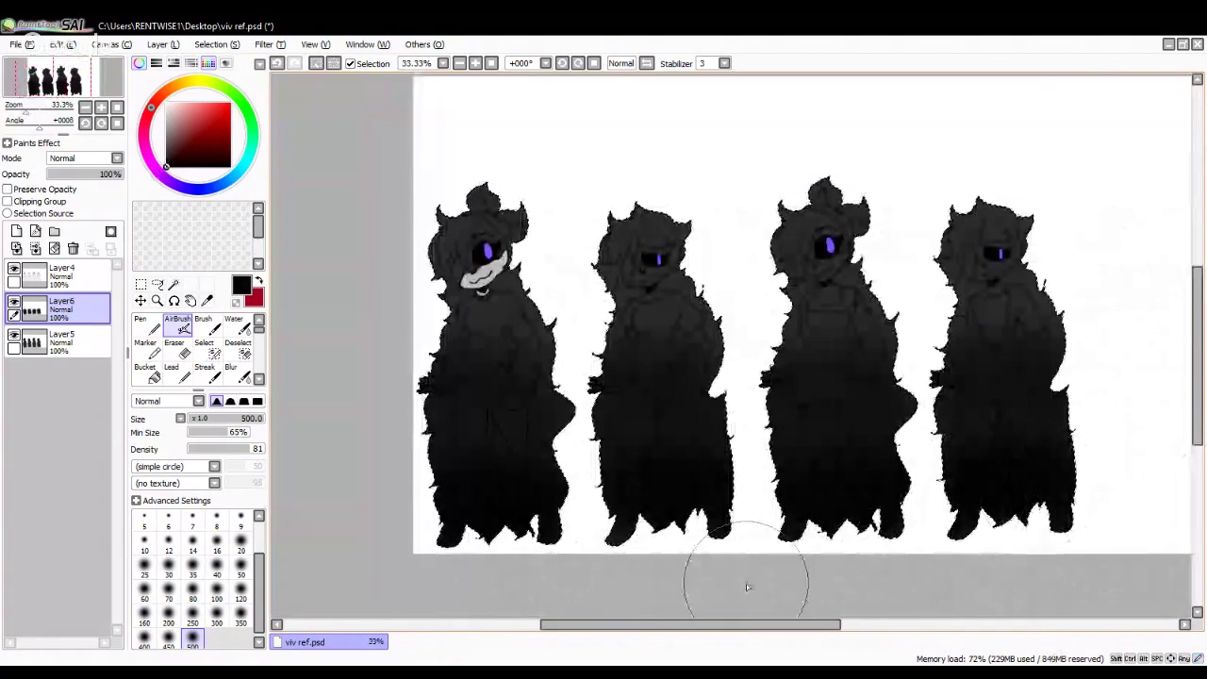
scroll(746, 584, up, 5)
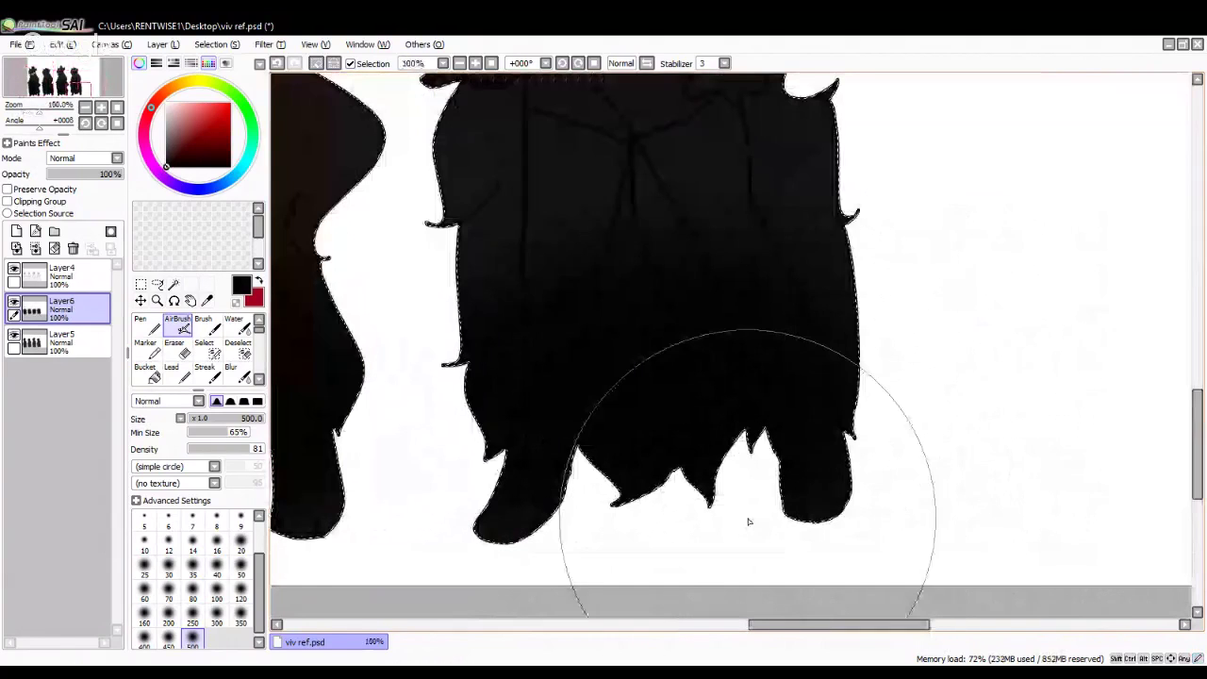
scroll(749, 522, down, 5)
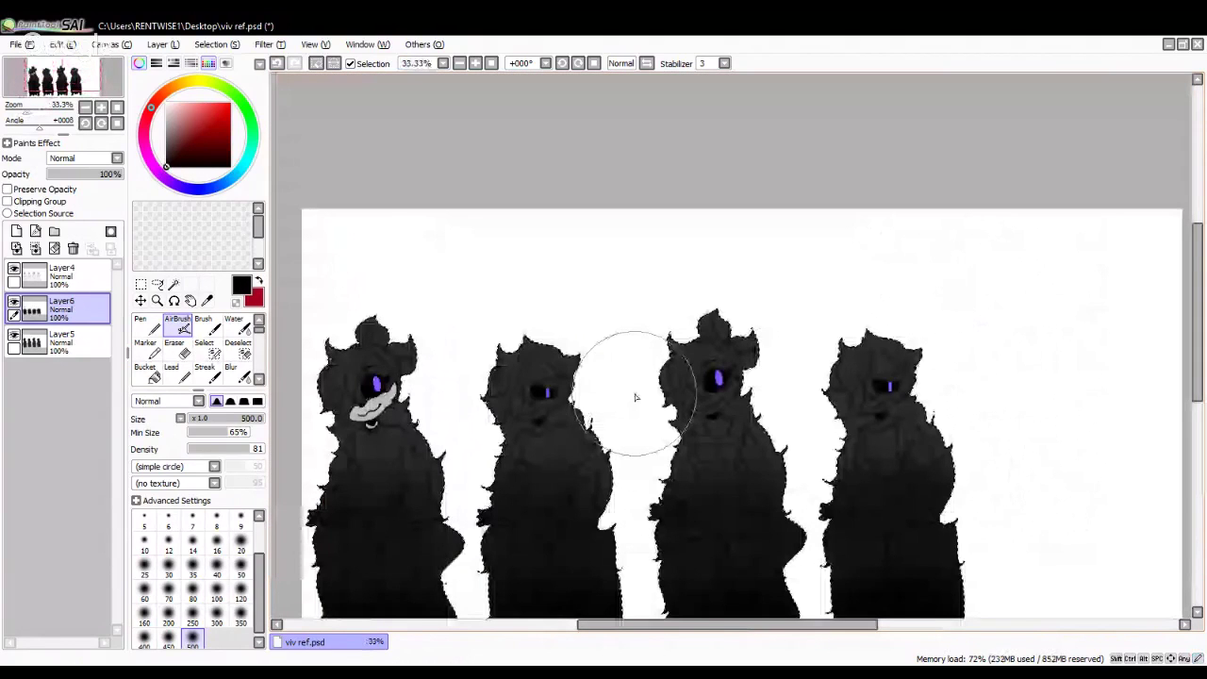
Step: Paint a sampled light grey band beneath the second figure's eye, down to the nose, with the size 20 Pen
scroll(636, 397, up, 1)
alt+click(372, 315)
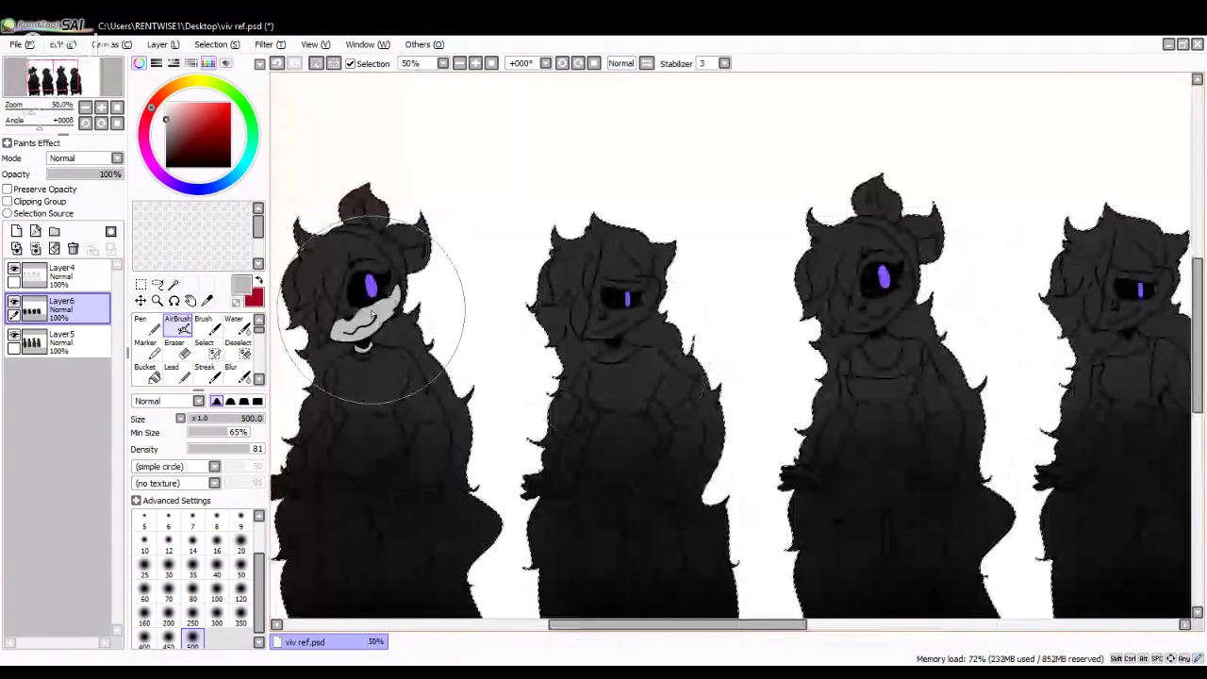
click(241, 540)
key(ctrl+plus)
key(ctrl+plus)
key(ctrl+plus)
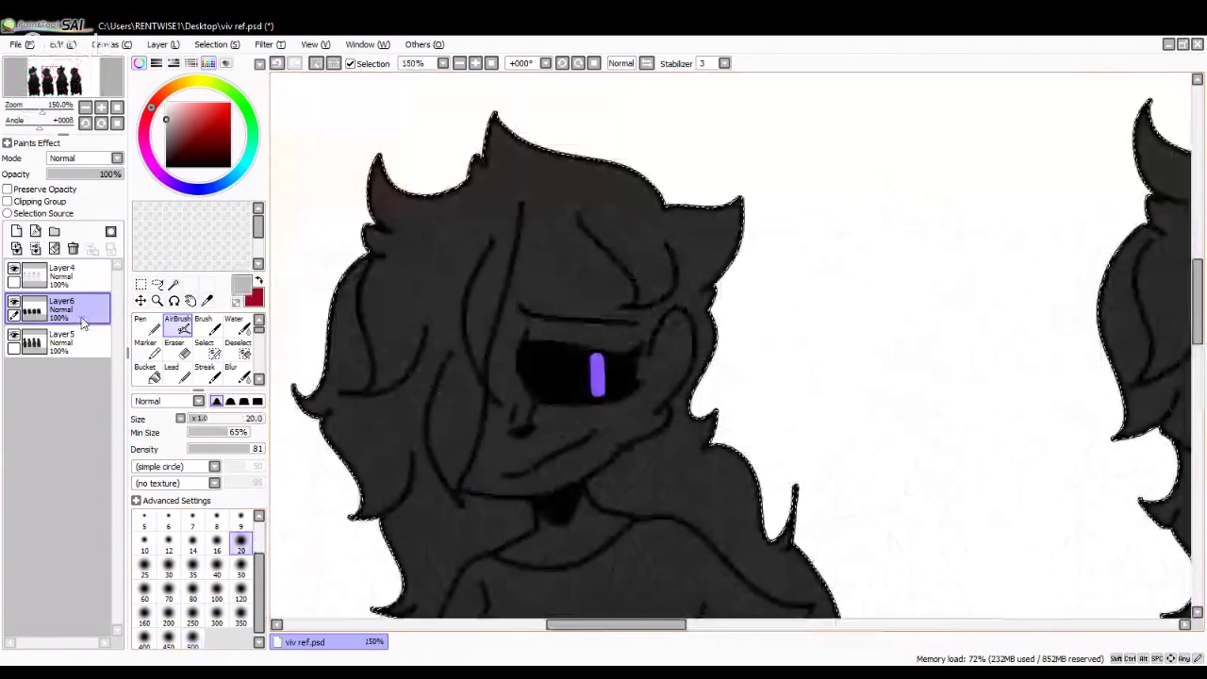
click(140, 325)
key(ctrl+plus)
key(ctrl+plus)
key(ctrl+plus)
mouse_move(533, 411)
mouse_down()
mouse_move(738, 329)
mouse_move(789, 321)
mouse_up()
key(ctrl+plus)
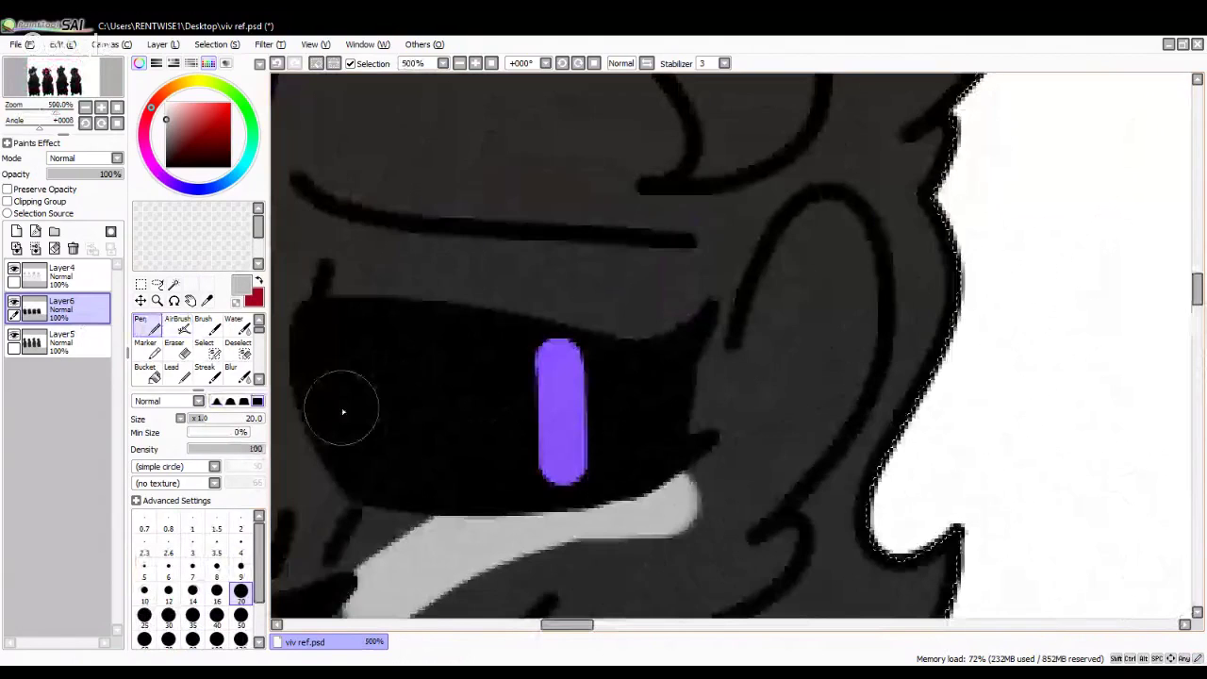
Step: Paint a thin light grey stroke along the second figure's outer eye corner with the size 9 Pen
click(240, 566)
drag(728, 345, 652, 512)
key(ctrl+minus)
key(ctrl+minus)
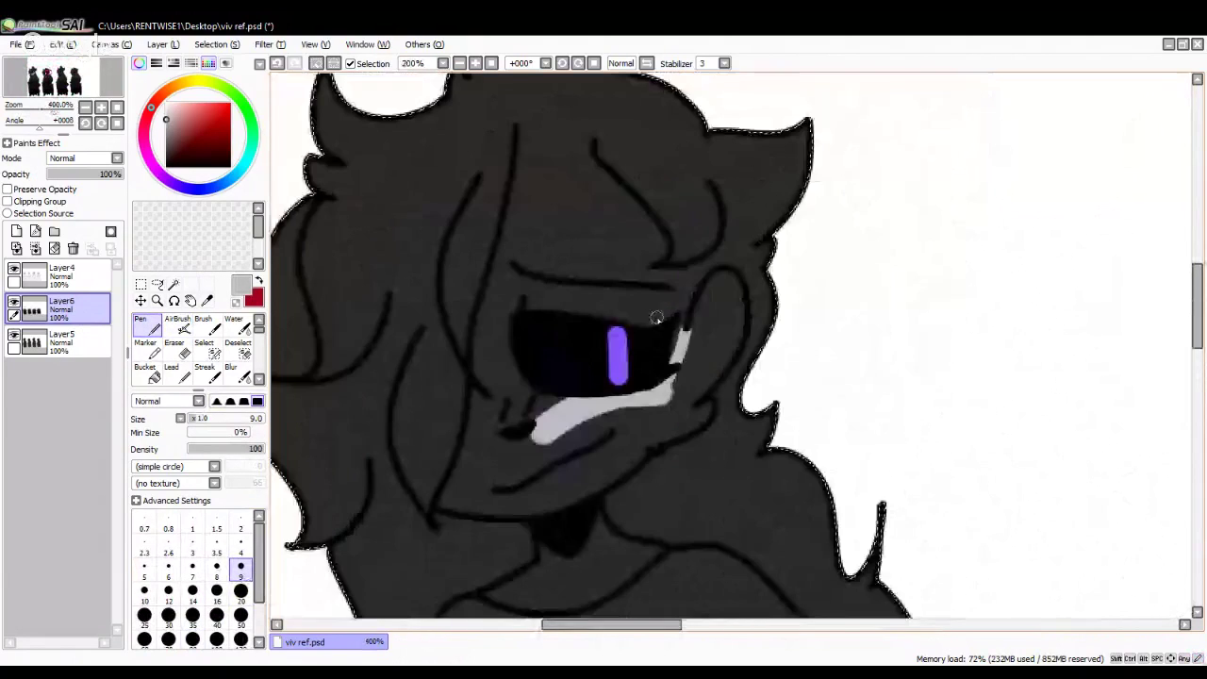
Step: Outline the second figure's muzzle in light grey from the nose along the hair strand to the chin
key(ctrl+plus)
key(ctrl+plus)
key(ctrl+plus)
mouse_move(573, 356)
mouse_down()
mouse_move(476, 357)
mouse_move(382, 563)
mouse_move(664, 587)
mouse_move(447, 577)
mouse_up()
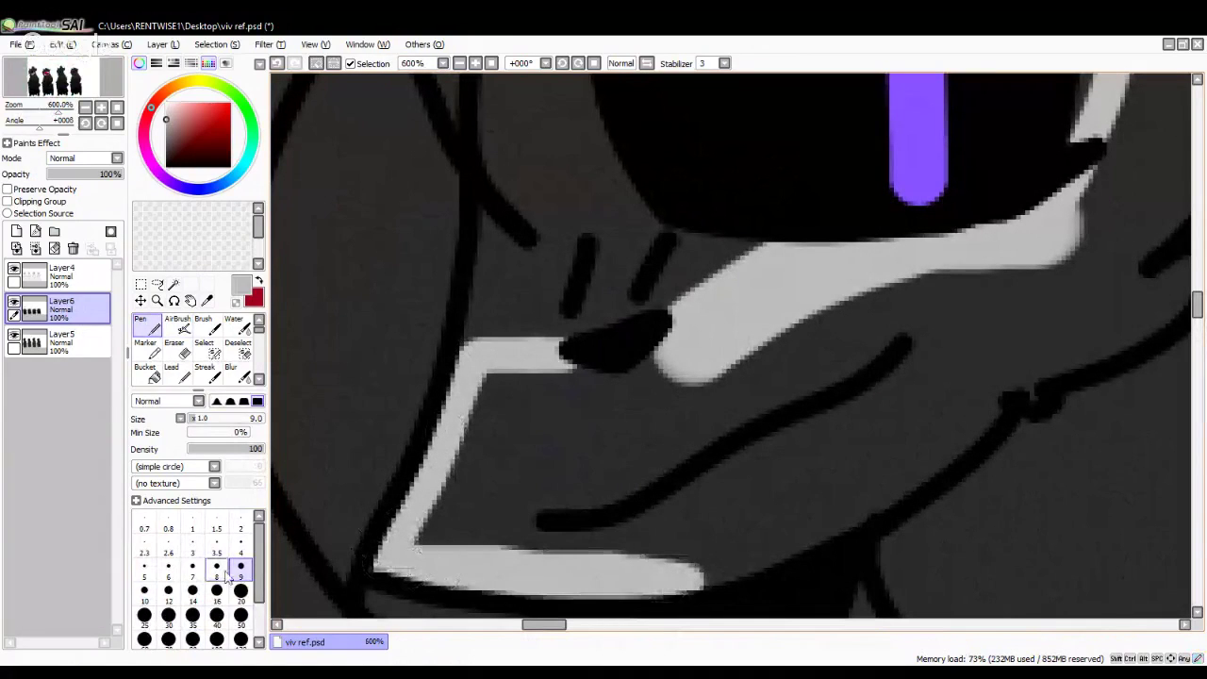
drag(541, 412, 481, 543)
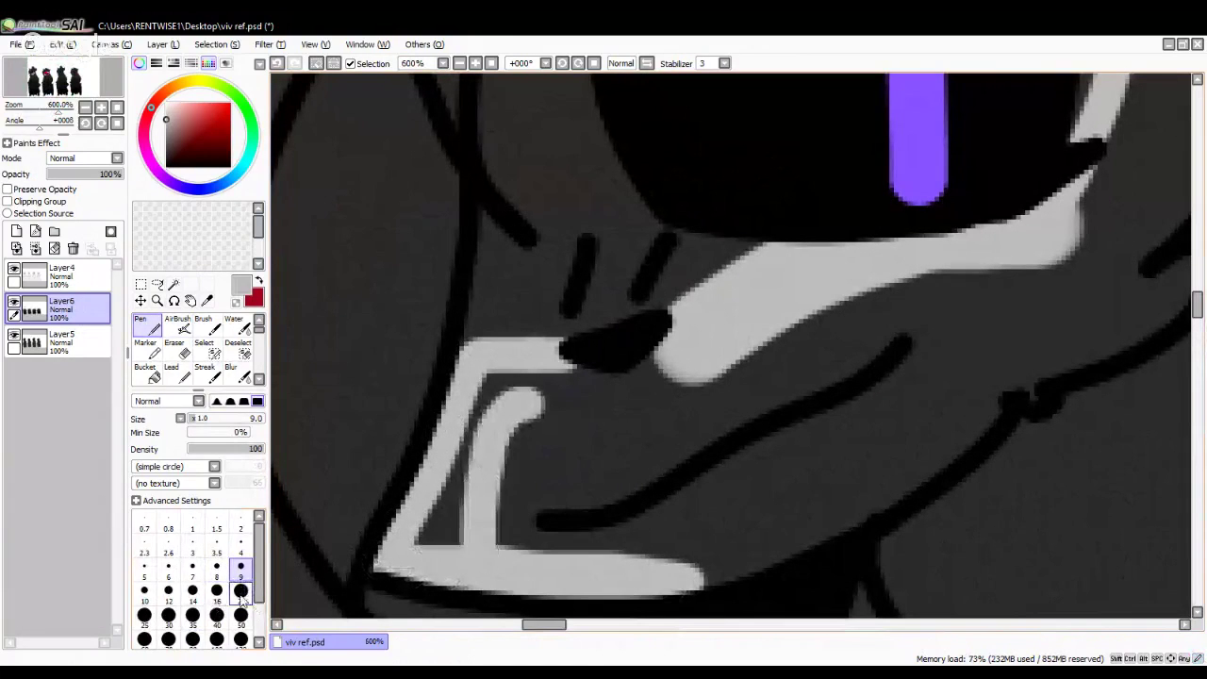
Step: Fill the second figure's muzzle and chin around the mouth line with light grey using the size 20 Pen
click(241, 593)
mouse_move(696, 396)
mouse_down()
mouse_move(553, 409)
mouse_move(493, 459)
mouse_move(499, 405)
mouse_move(547, 539)
mouse_move(767, 520)
mouse_move(543, 555)
mouse_up()
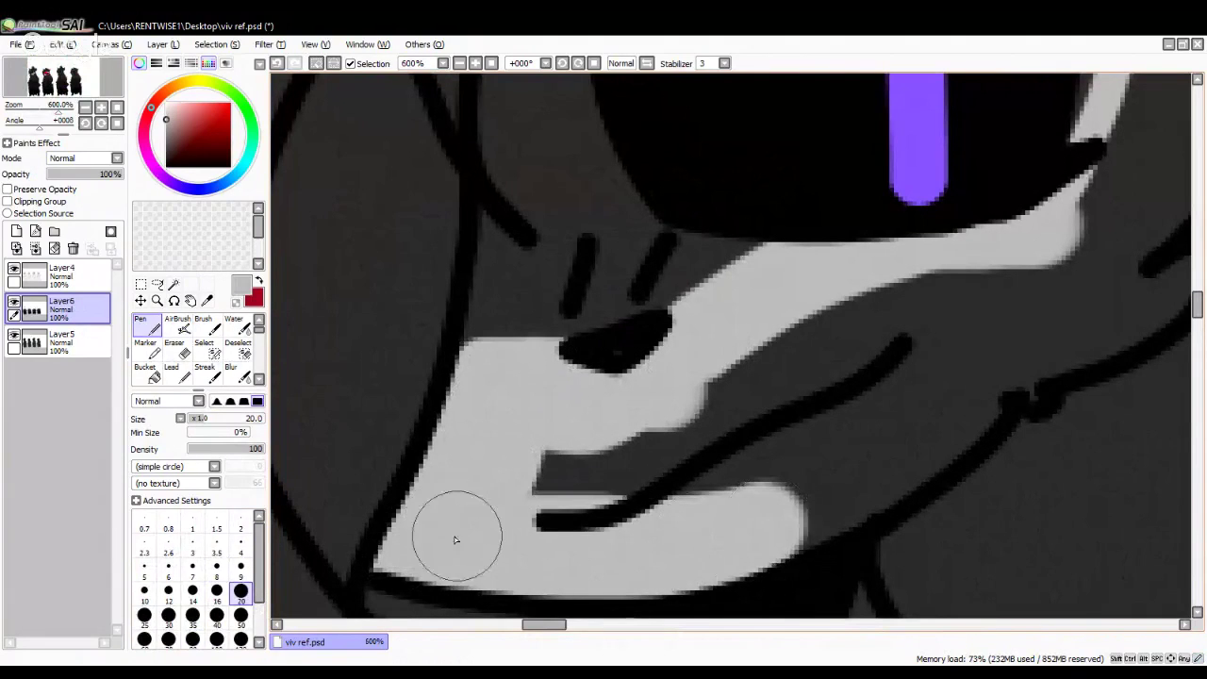
mouse_move(456, 539)
mouse_down()
mouse_move(634, 457)
mouse_move(679, 520)
mouse_move(820, 510)
mouse_move(981, 389)
mouse_move(1003, 349)
mouse_move(1007, 373)
mouse_move(944, 342)
mouse_move(693, 396)
mouse_move(753, 384)
mouse_move(875, 293)
mouse_up()
scroll(753, 385, down, 3)
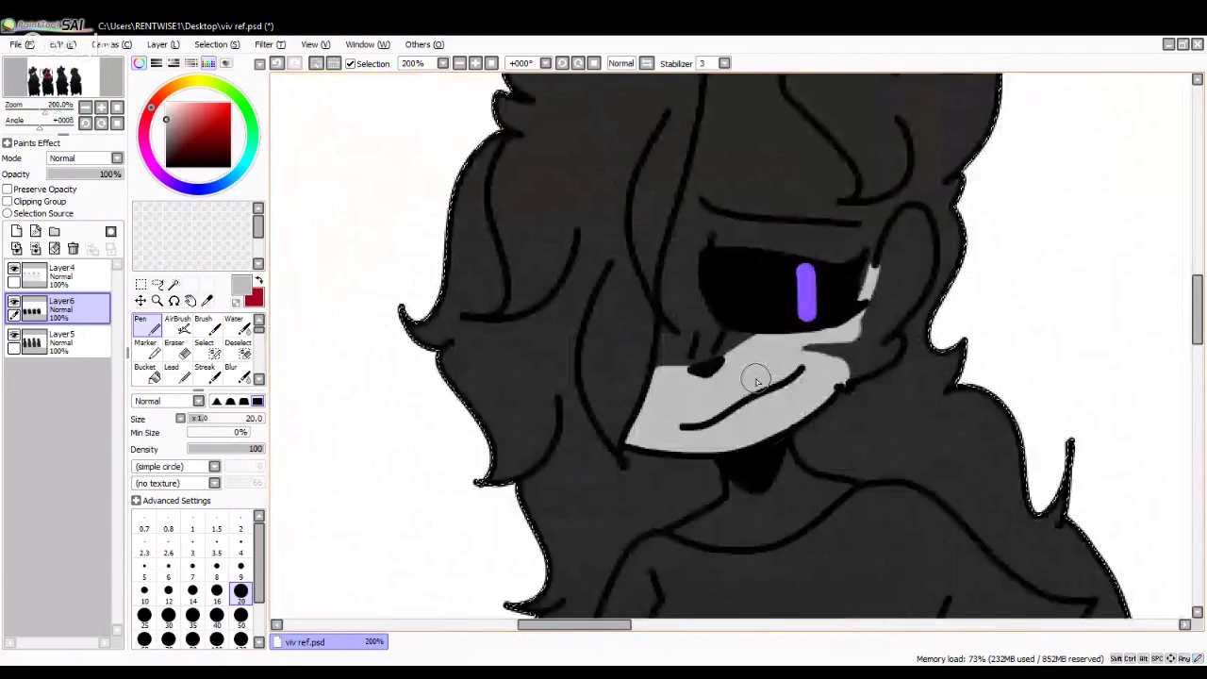
Step: Fill the second figure's cheek and the rounded tuft beside the eye with solid light grey
scroll(755, 381, up, 1)
mouse_move(895, 154)
mouse_down()
mouse_move(884, 270)
mouse_move(836, 337)
mouse_move(679, 412)
mouse_move(817, 364)
mouse_move(836, 397)
mouse_move(731, 455)
mouse_up()
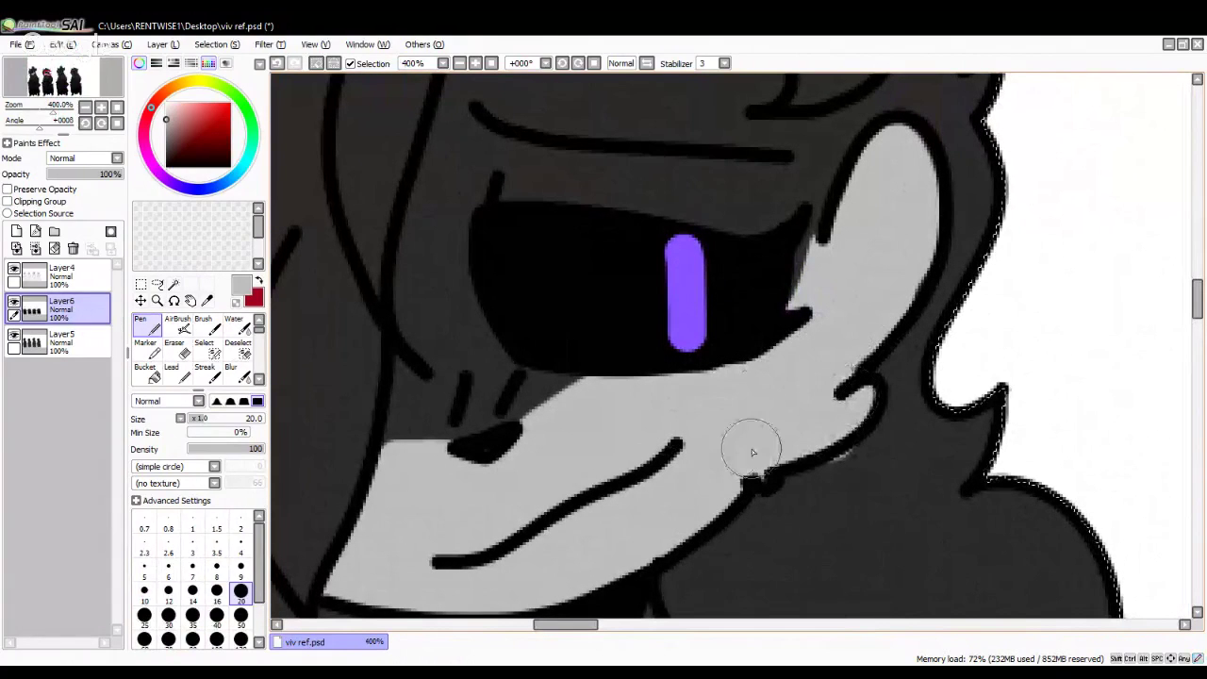
Step: Cover the light grey overspill outside the second figure's lower cheek tuft with dark grey
scroll(686, 396, down, 1)
scroll(686, 397, down, 2)
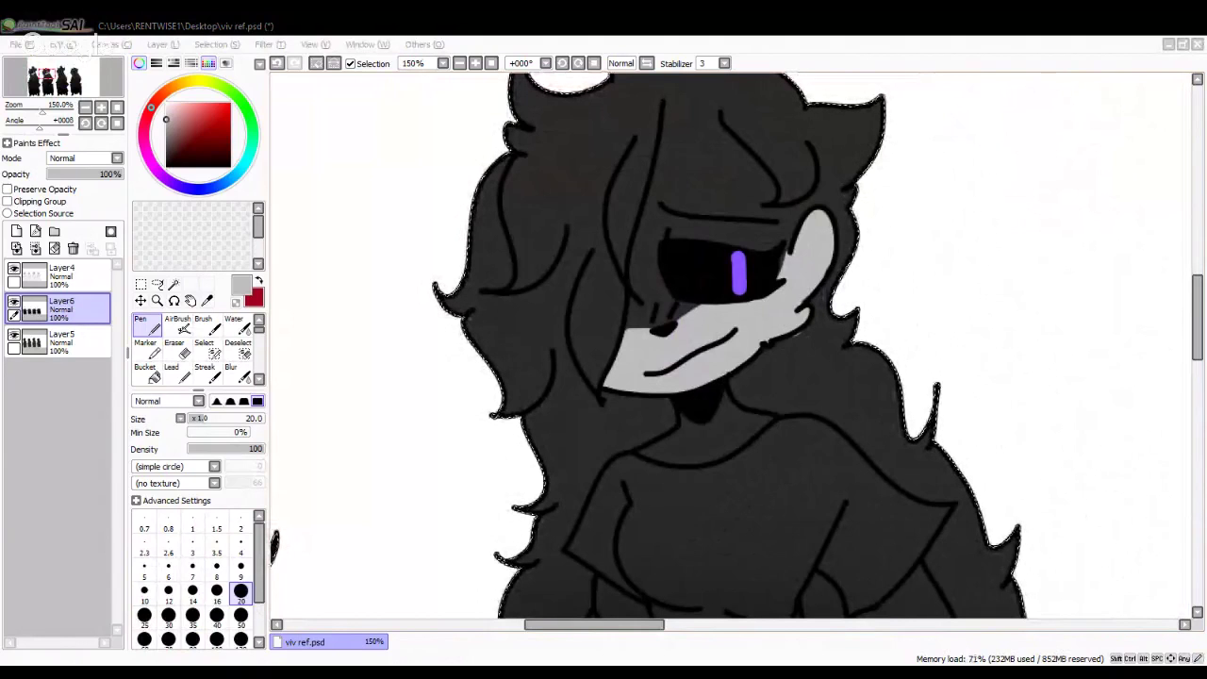
scroll(795, 336, up, 1)
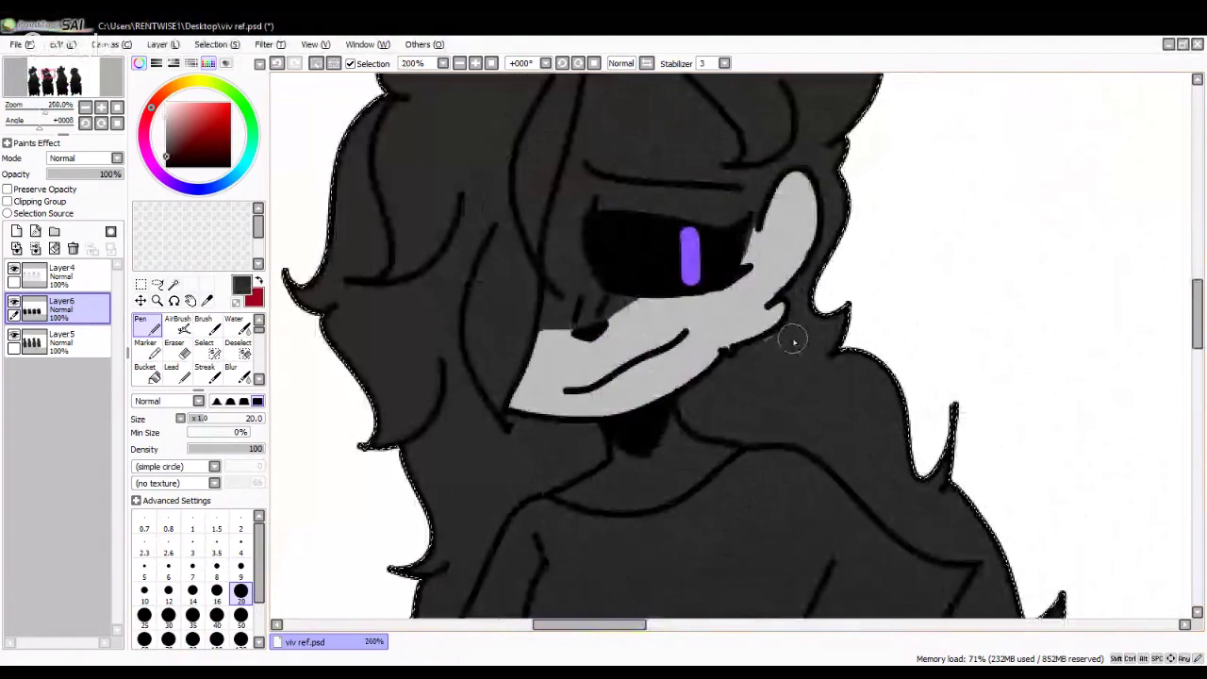
scroll(768, 341, up, 3)
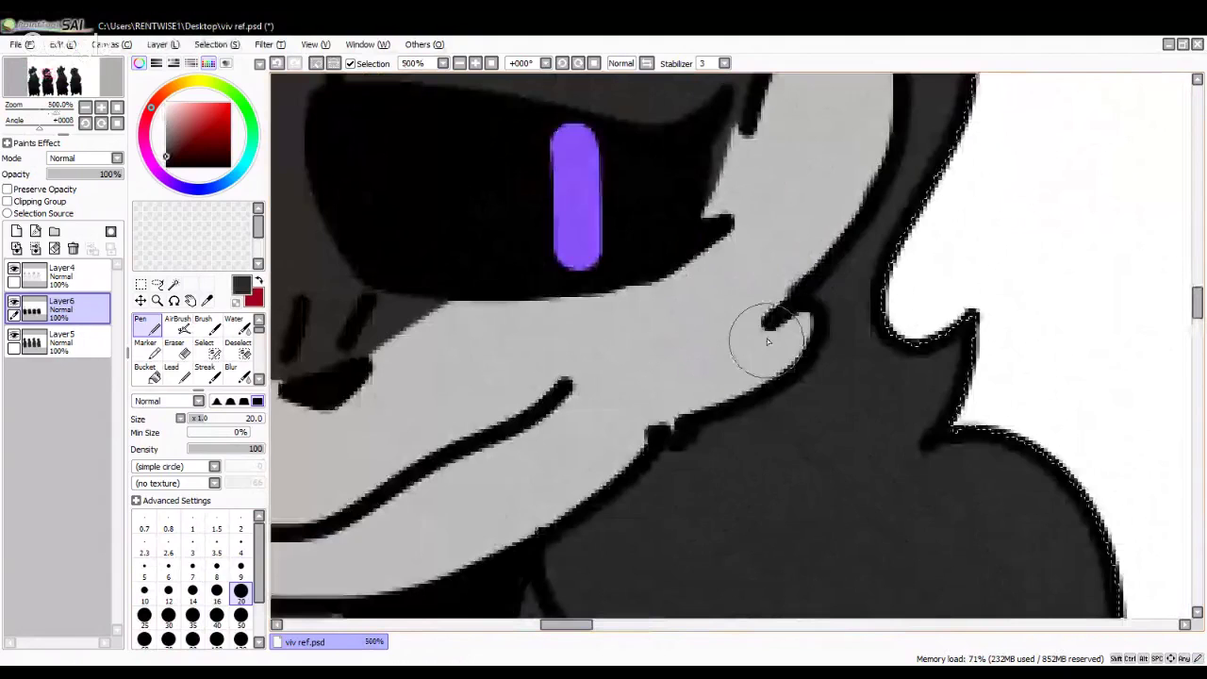
Step: Fill the second figure's neck below the chin shadow with light grey, down to the shirt's neckline
alt+click(770, 337)
scroll(769, 337, down, 4)
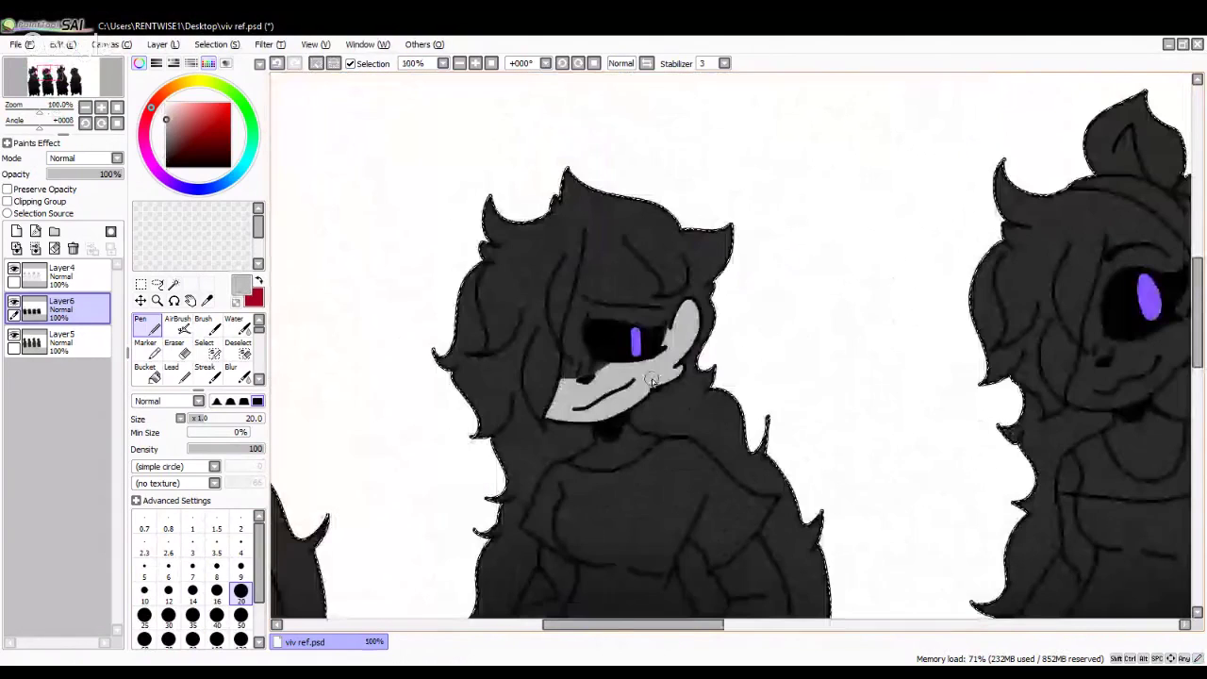
scroll(651, 380, up, 4)
mouse_move(585, 307)
mouse_down()
mouse_move(570, 442)
mouse_move(566, 418)
mouse_move(550, 458)
mouse_move(652, 432)
mouse_move(759, 370)
mouse_move(706, 248)
mouse_move(647, 324)
mouse_move(686, 396)
mouse_up()
Step: Trim the side of the second figure's light grey neck marking with the sampled dark grey
alt+click(771, 213)
mouse_move(772, 212)
mouse_down()
mouse_move(764, 248)
mouse_move(745, 290)
mouse_up()
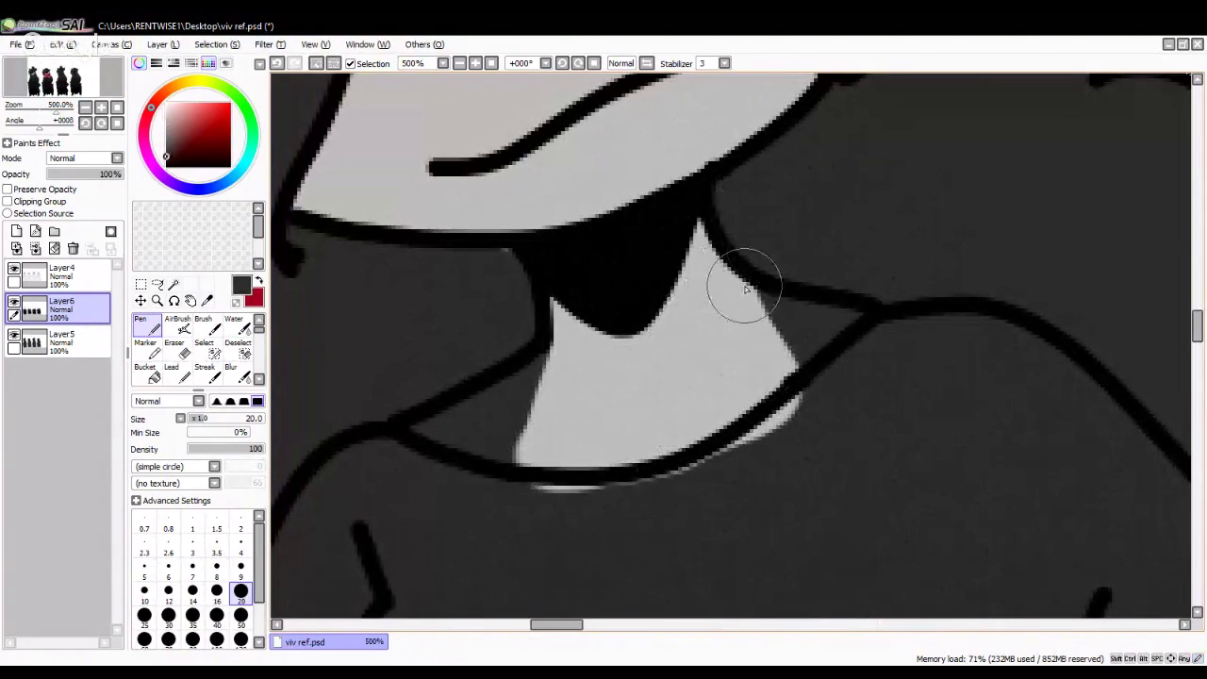
scroll(745, 289, down, 4)
scroll(719, 439, up, 3)
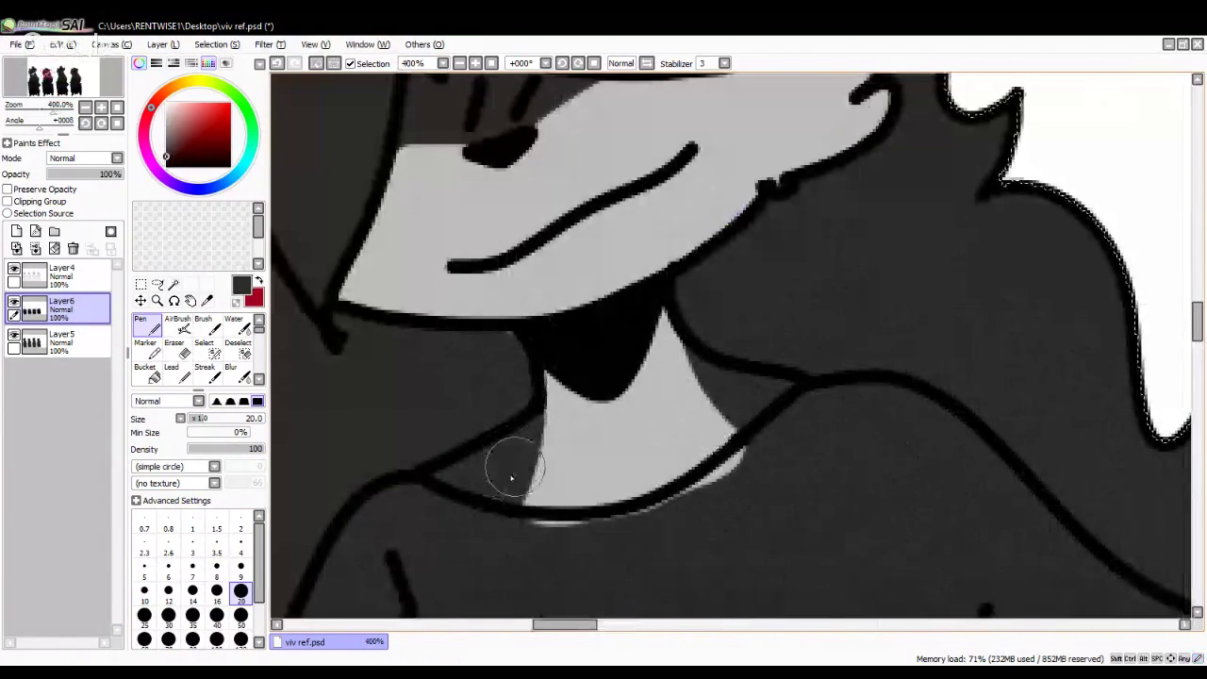
scroll(511, 479, down, 3)
scroll(540, 390, down, 5)
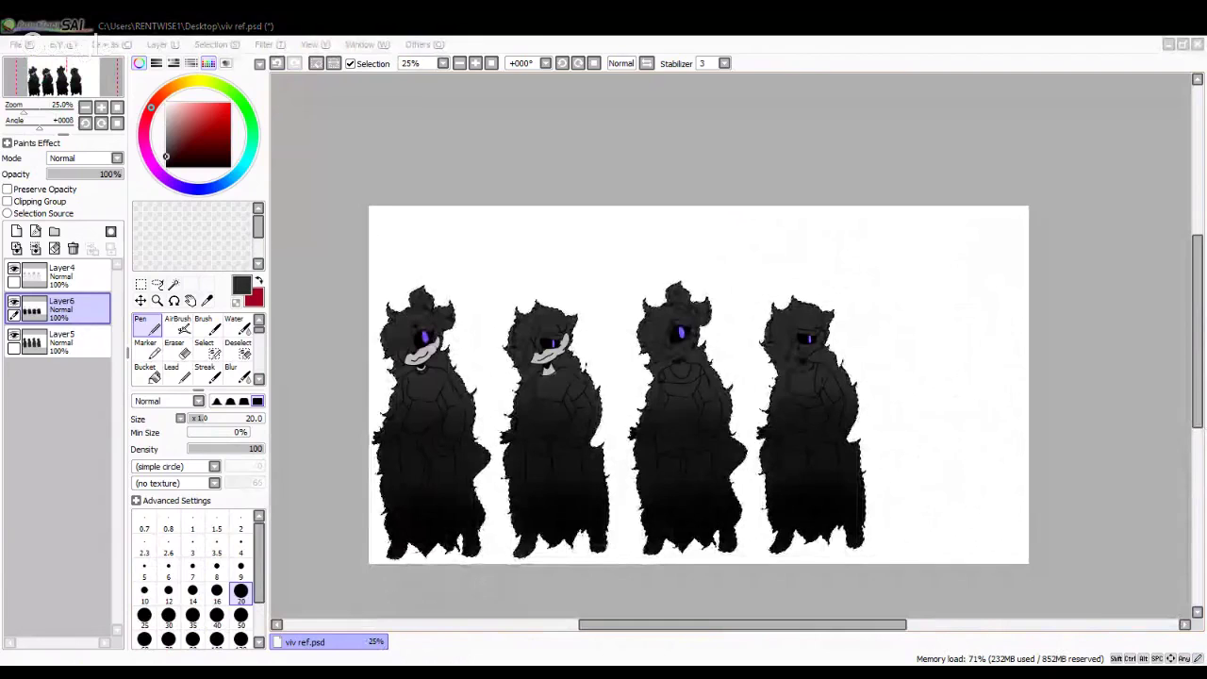
scroll(573, 374, up, 4)
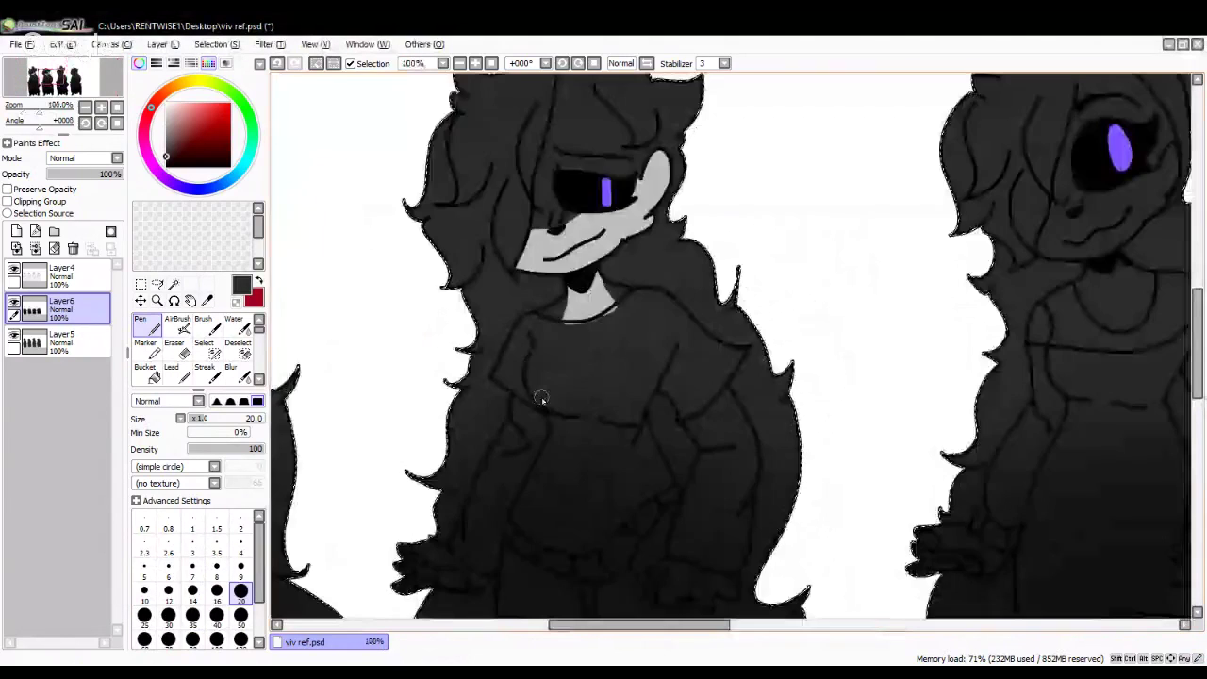
scroll(538, 396, down, 3)
scroll(376, 443, up, 4)
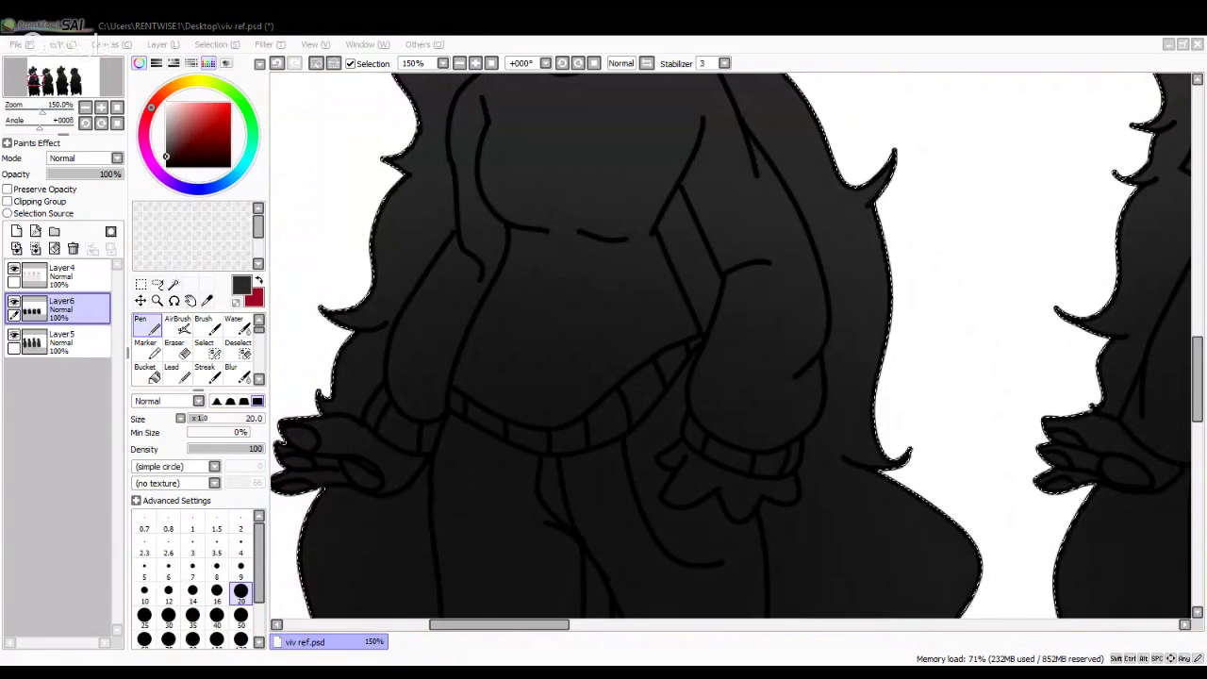
scroll(580, 343, down, 2)
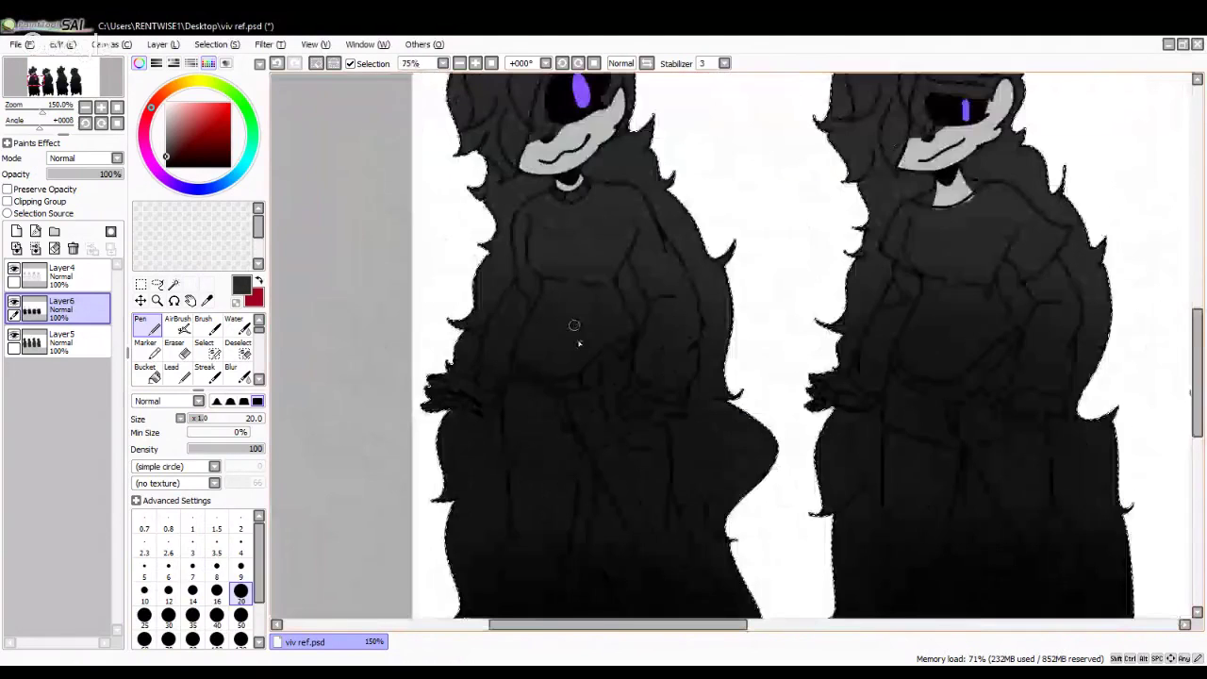
scroll(557, 421, up, 4)
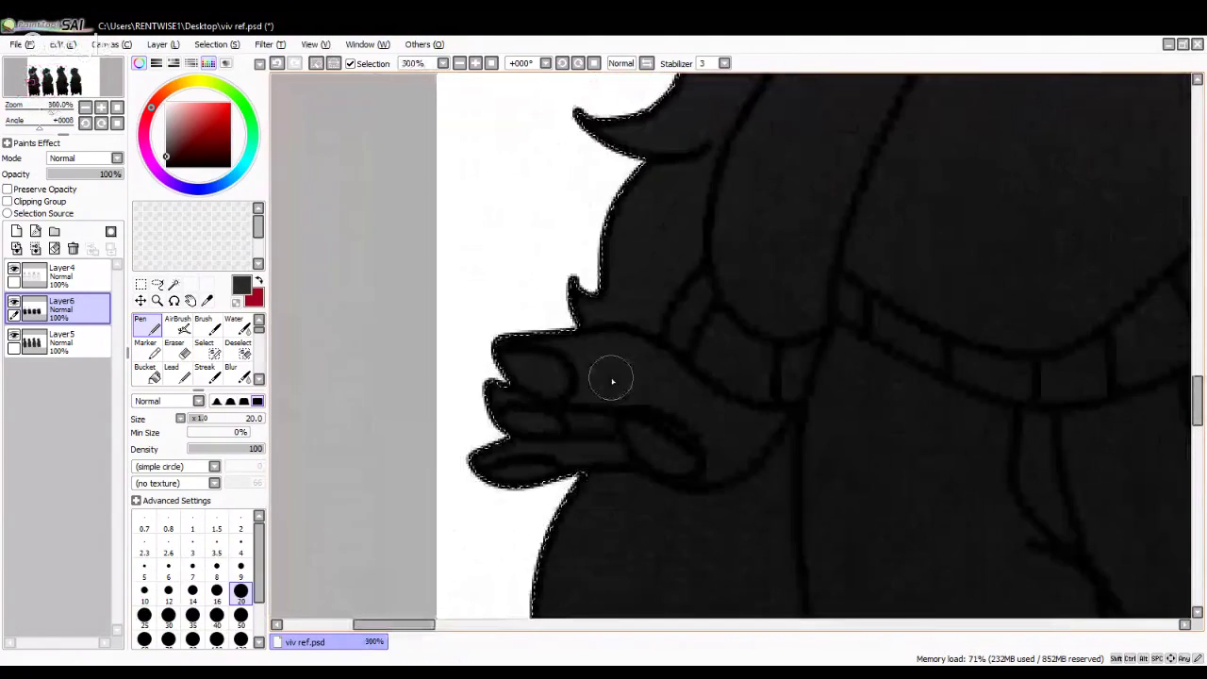
scroll(612, 381, up, 2)
mouse_move(553, 371)
mouse_down()
mouse_move(490, 345)
mouse_move(585, 354)
mouse_move(592, 381)
mouse_move(522, 369)
mouse_up()
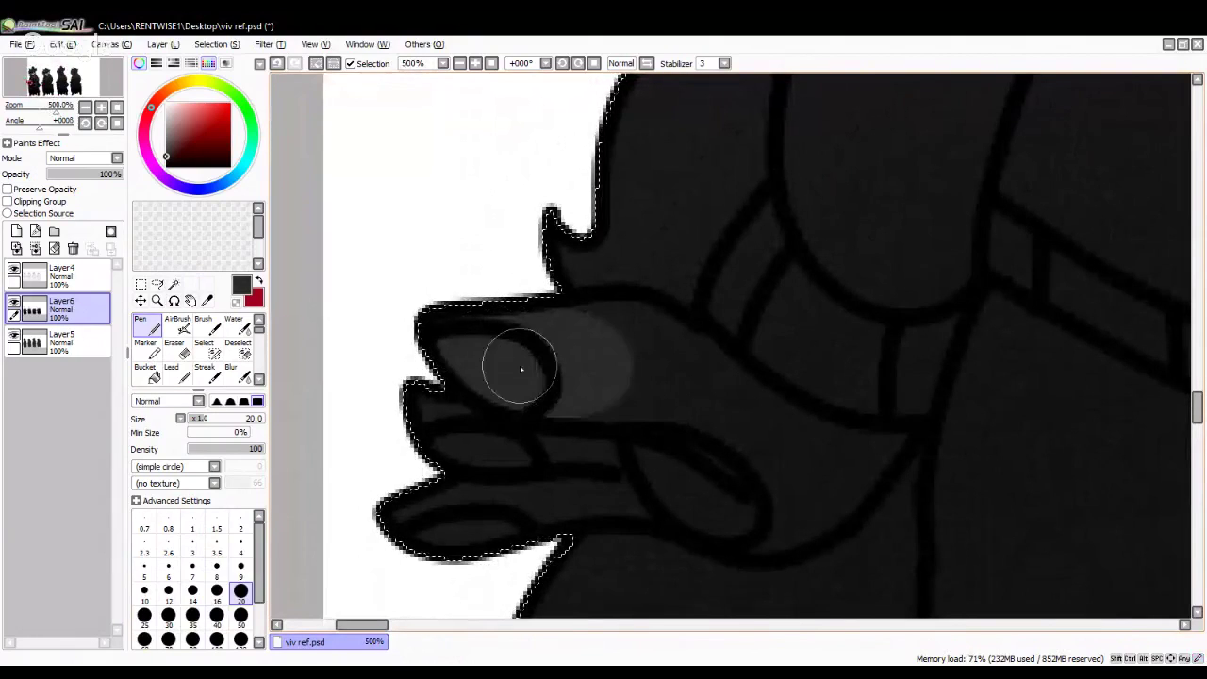
scroll(520, 369, down, 5)
Step: Paint the fingers of the first figure's outstretched hand with the light grey sampled from its markings, using the size 20 Pen
alt+click(609, 467)
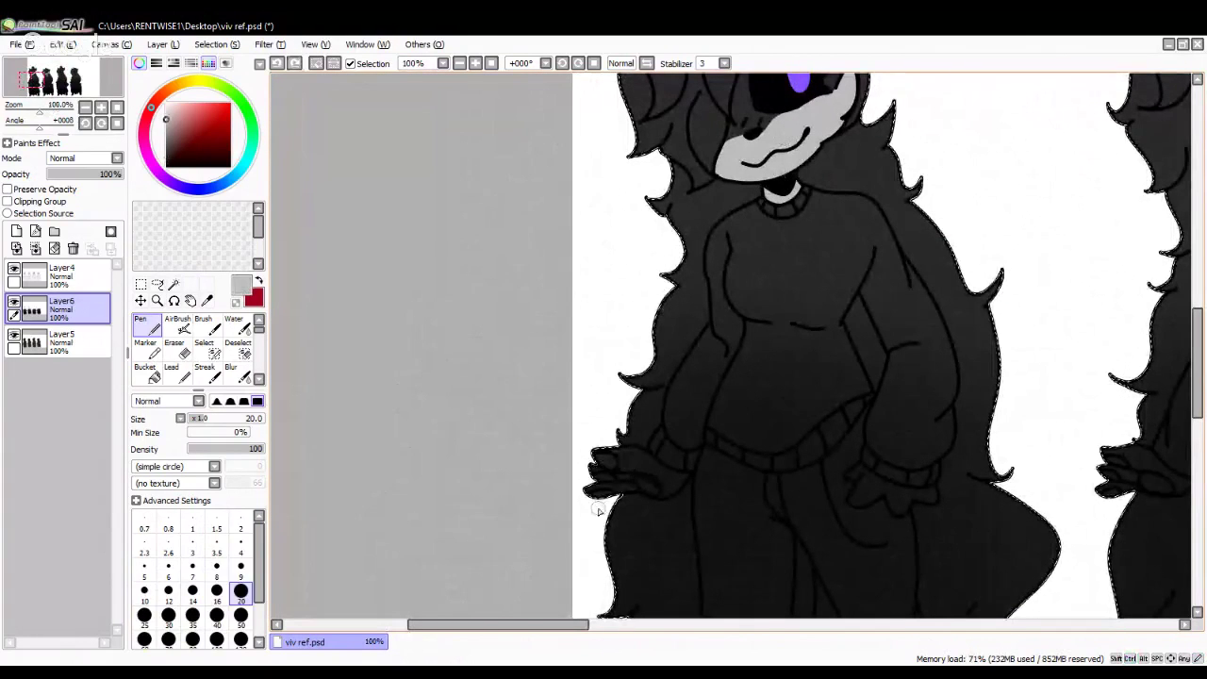
scroll(598, 511, up, 4)
mouse_move(566, 304)
mouse_down()
mouse_move(671, 325)
mouse_move(683, 374)
mouse_move(609, 361)
mouse_move(585, 330)
mouse_move(602, 311)
mouse_move(672, 306)
mouse_move(727, 368)
mouse_move(646, 388)
mouse_move(554, 380)
mouse_move(694, 430)
mouse_move(650, 457)
mouse_move(517, 476)
mouse_up()
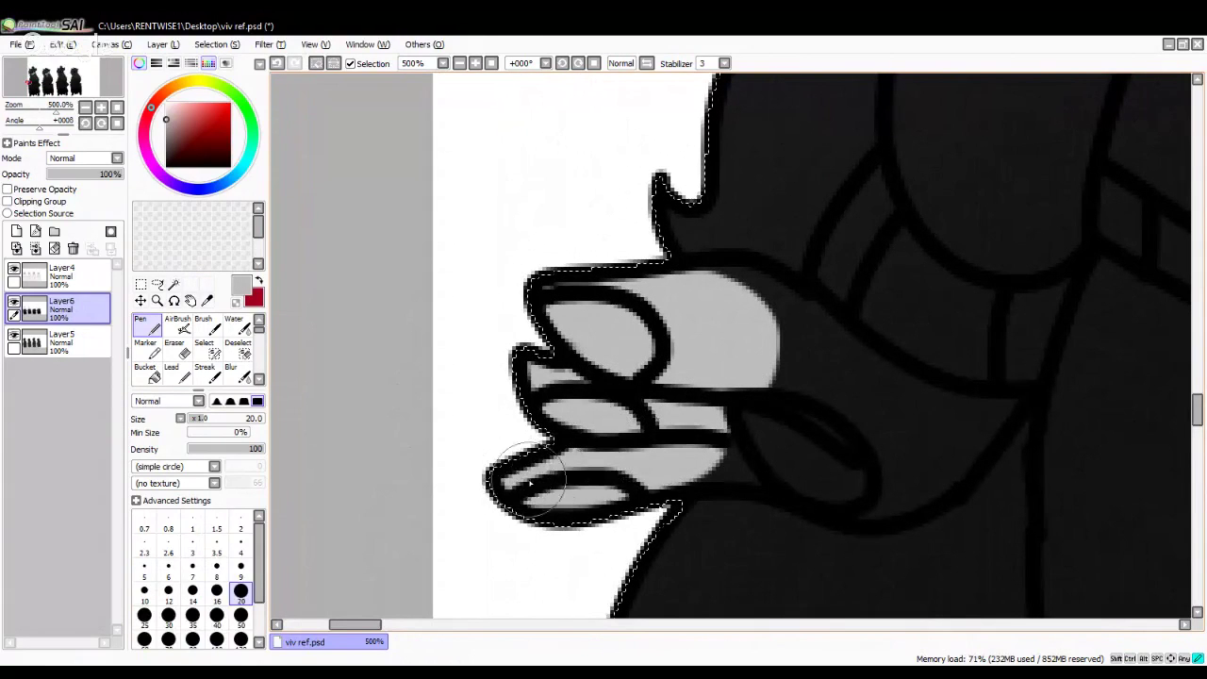
scroll(613, 425, down, 3)
scroll(651, 420, down, 2)
scroll(539, 456, up, 3)
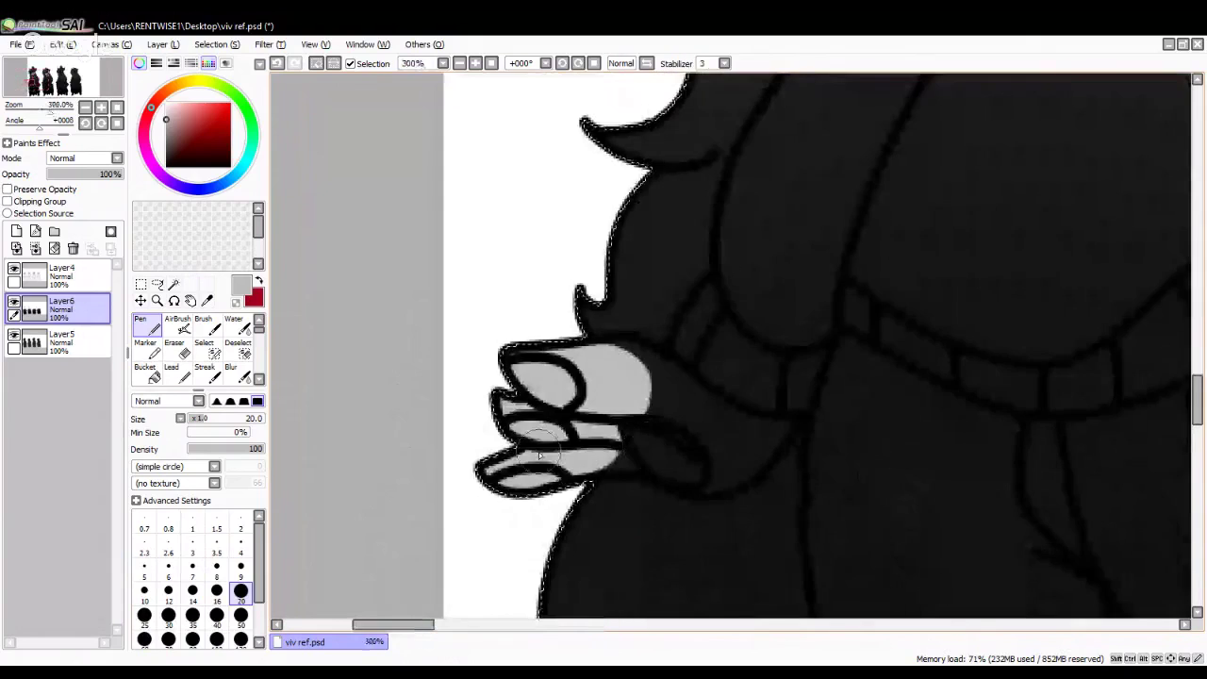
scroll(539, 455, down, 3)
scroll(628, 480, up, 3)
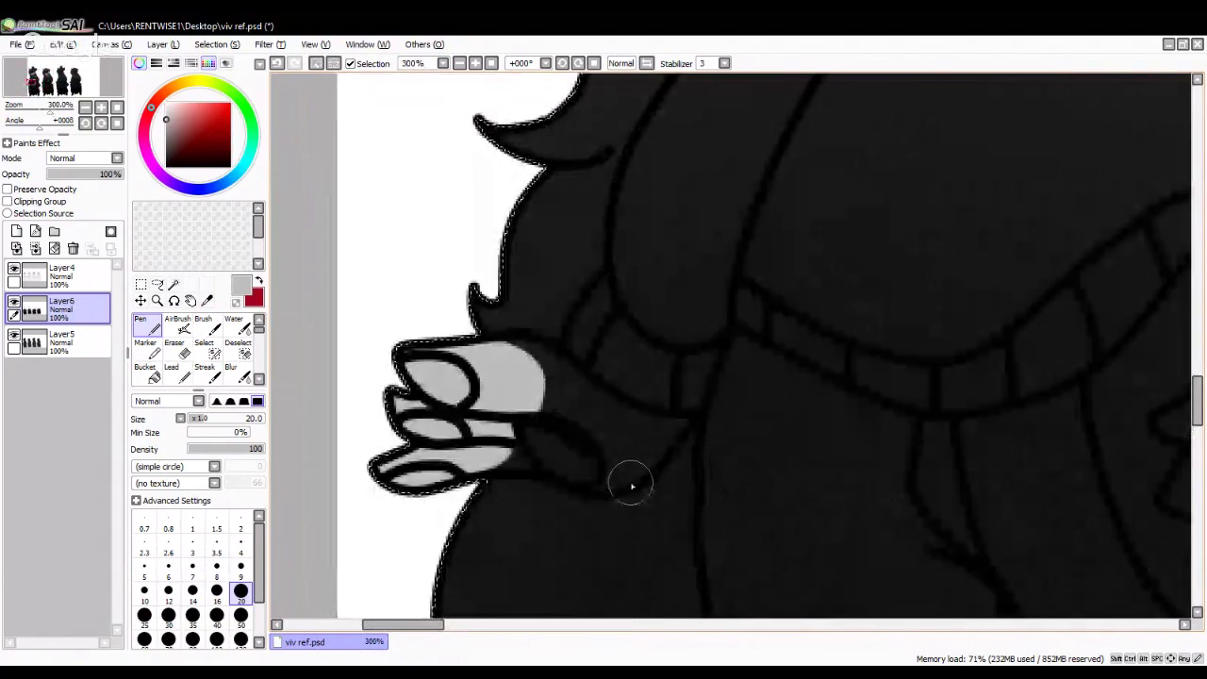
scroll(632, 486, down, 3)
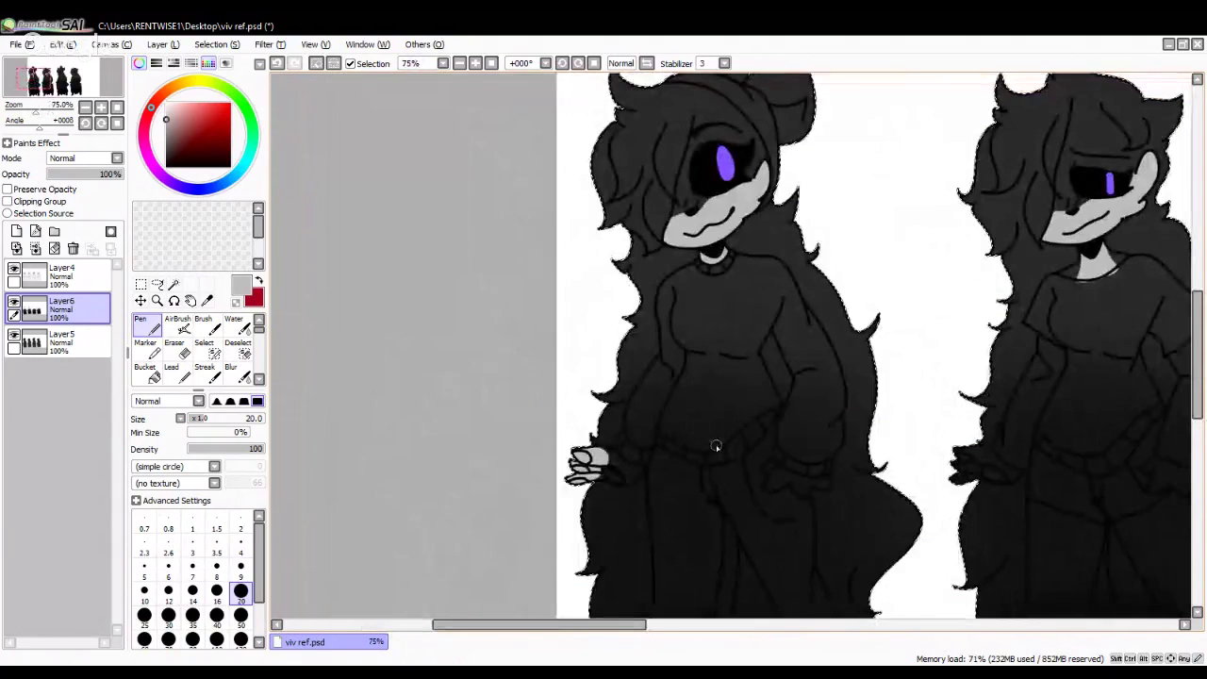
scroll(625, 426, down, 2)
scroll(625, 426, up, 3)
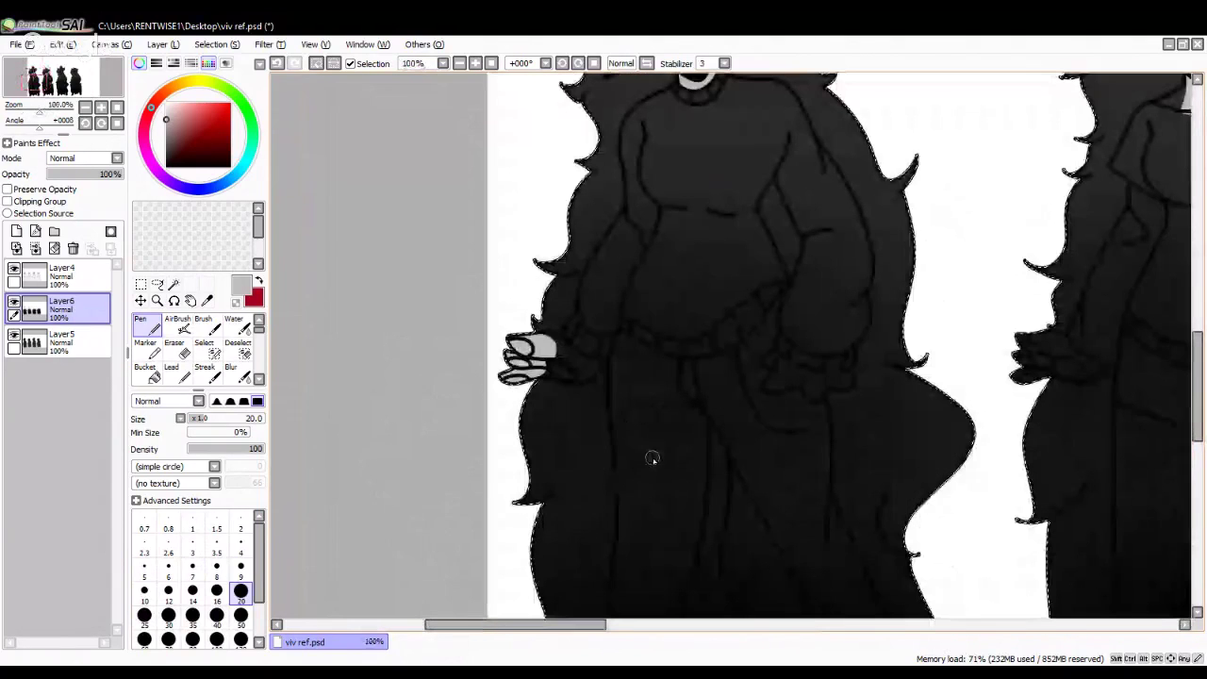
scroll(817, 406, up, 4)
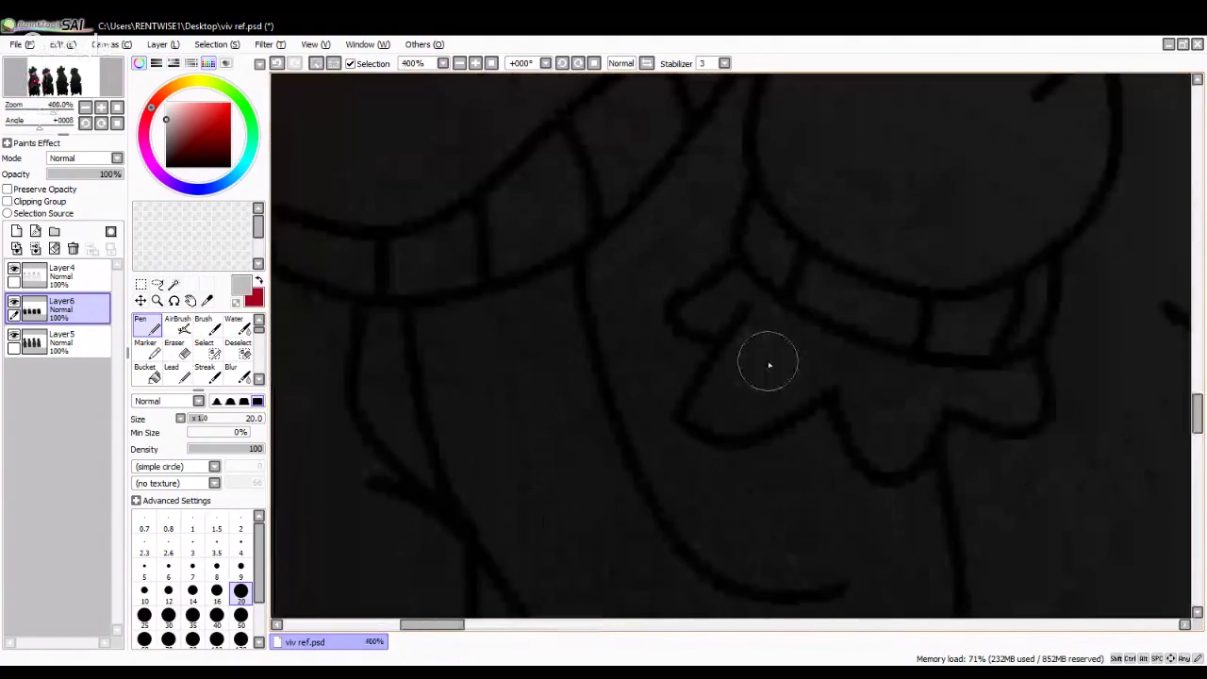
mouse_move(768, 359)
mouse_down()
mouse_move(718, 409)
mouse_move(761, 415)
mouse_move(808, 366)
mouse_up()
scroll(727, 382, down, 2)
scroll(722, 392, up, 2)
key(ctrl+z)
Step: Fill the four fingertips below the cuff of the first figure's lowered hand with light grey
mouse_move(722, 393)
mouse_down()
mouse_move(783, 441)
mouse_move(712, 464)
mouse_move(698, 443)
mouse_move(714, 362)
mouse_up()
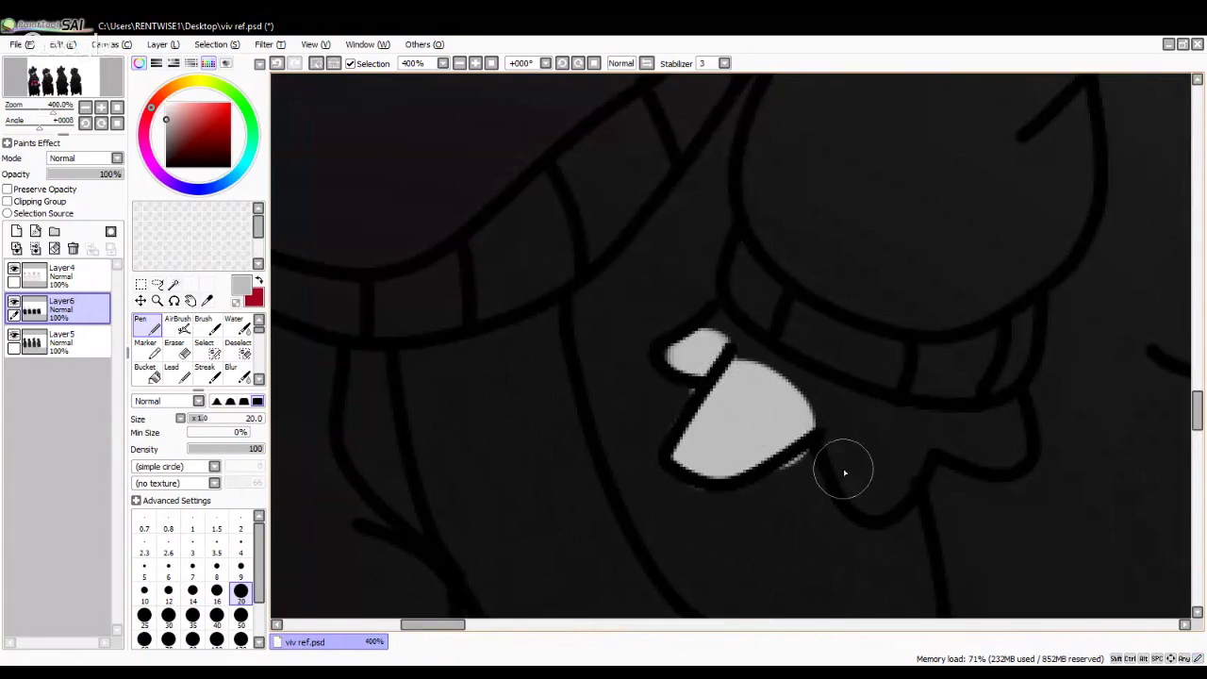
mouse_move(845, 473)
mouse_down()
mouse_move(894, 455)
mouse_move(887, 503)
mouse_up()
mouse_move(994, 441)
mouse_down()
mouse_move(987, 426)
mouse_move(1003, 439)
mouse_up()
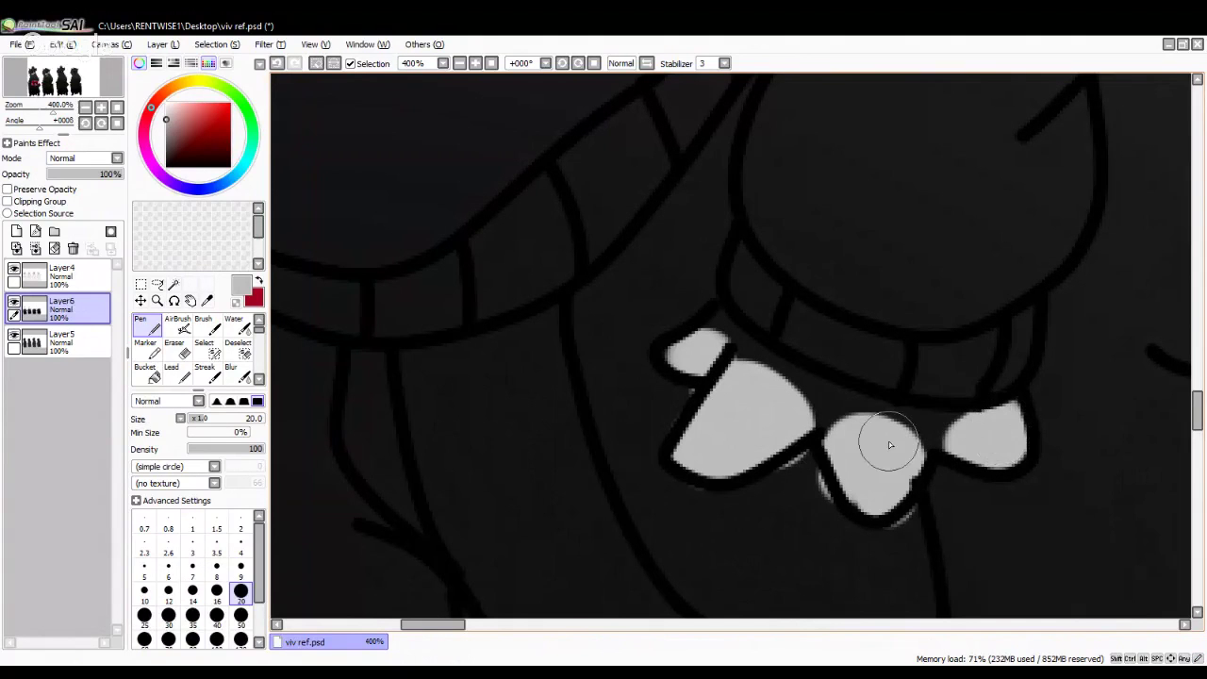
scroll(890, 445, down, 7)
scroll(774, 432, up, 3)
scroll(788, 429, down, 3)
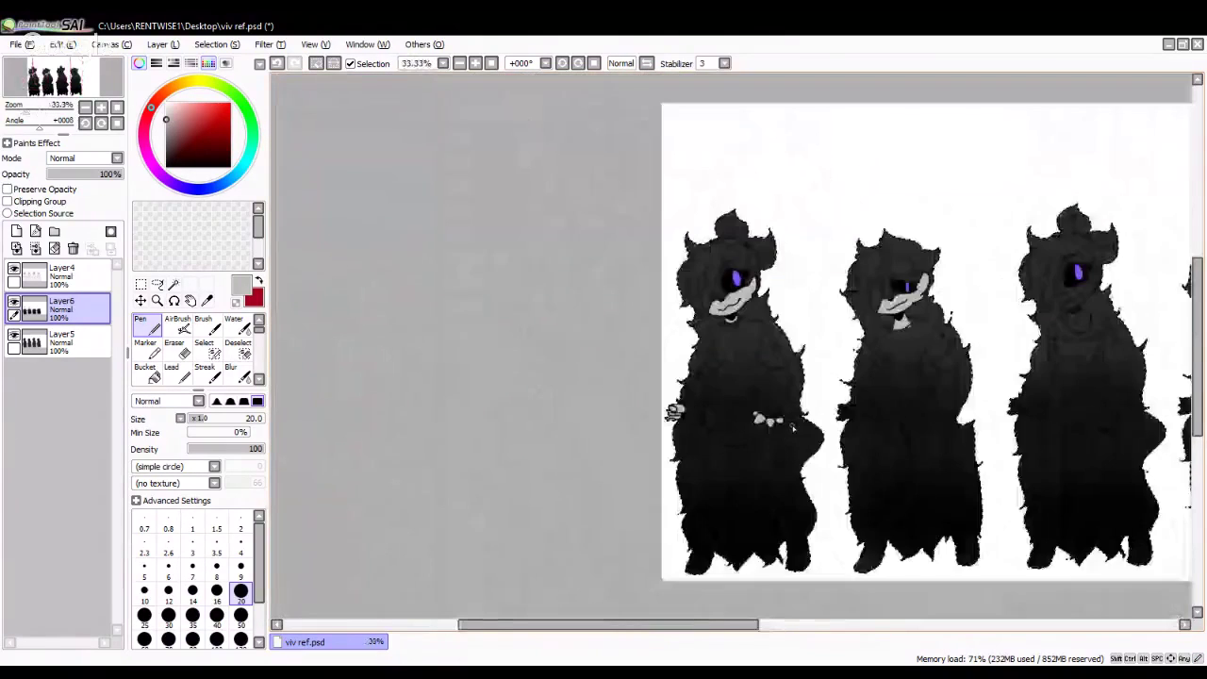
Step: Paint the fingers of the second figure's outstretched hand light grey to match the first figure
scroll(792, 427, up, 8)
mouse_move(593, 372)
mouse_down()
mouse_move(747, 361)
mouse_move(734, 424)
mouse_move(635, 395)
mouse_move(638, 433)
mouse_move(710, 463)
mouse_move(696, 490)
mouse_move(608, 466)
mouse_move(629, 453)
mouse_move(615, 539)
mouse_move(703, 559)
mouse_move(566, 557)
mouse_up()
scroll(563, 261, down, 5)
scroll(648, 280, down, 3)
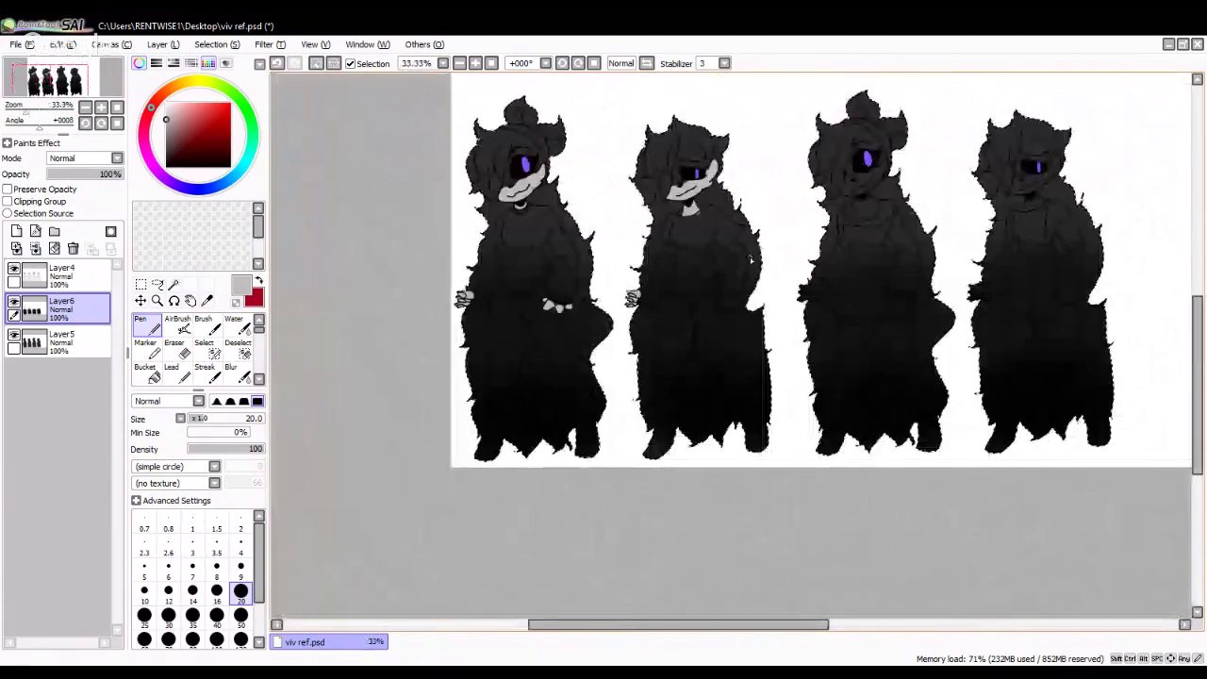
Step: Fill the four fingertips below the sleeve of the second figure's lowered hand with light grey
scroll(751, 258, up, 9)
mouse_move(755, 405)
mouse_down()
mouse_move(852, 323)
mouse_move(779, 404)
mouse_up()
mouse_move(728, 260)
mouse_down()
mouse_move(703, 247)
mouse_move(733, 266)
mouse_up()
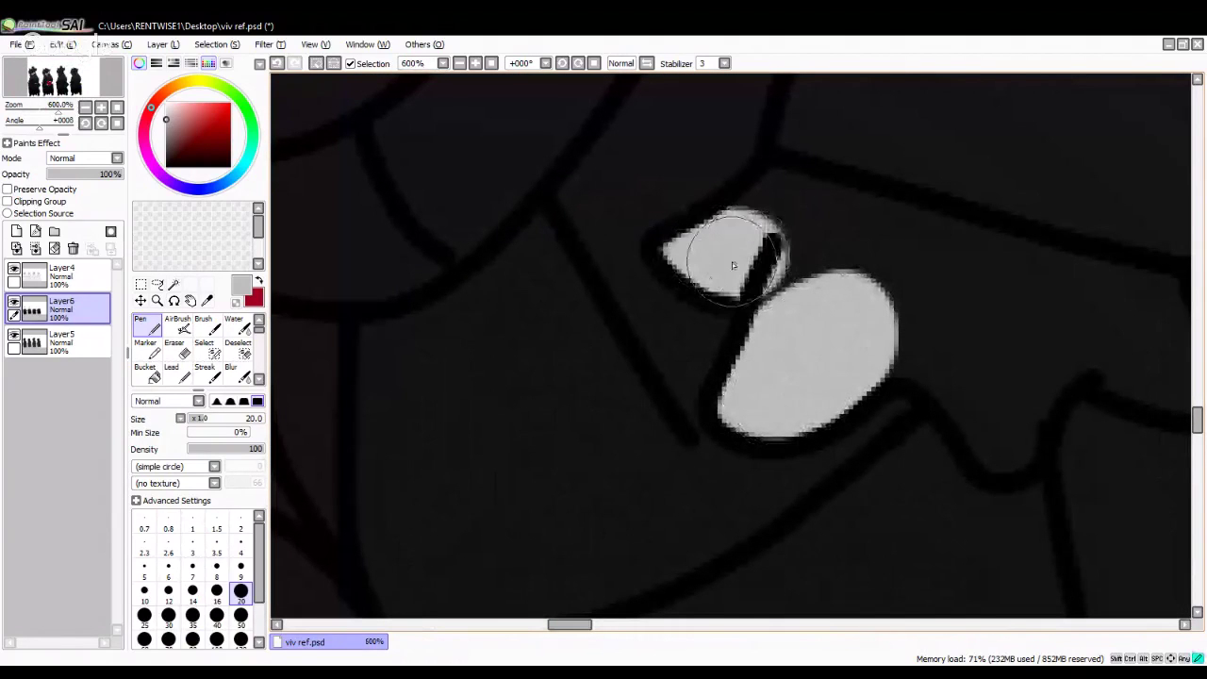
drag(992, 440, 996, 426)
mouse_move(1004, 429)
mouse_down()
mouse_move(979, 376)
mouse_move(988, 397)
mouse_move(1008, 375)
mouse_move(978, 393)
mouse_up()
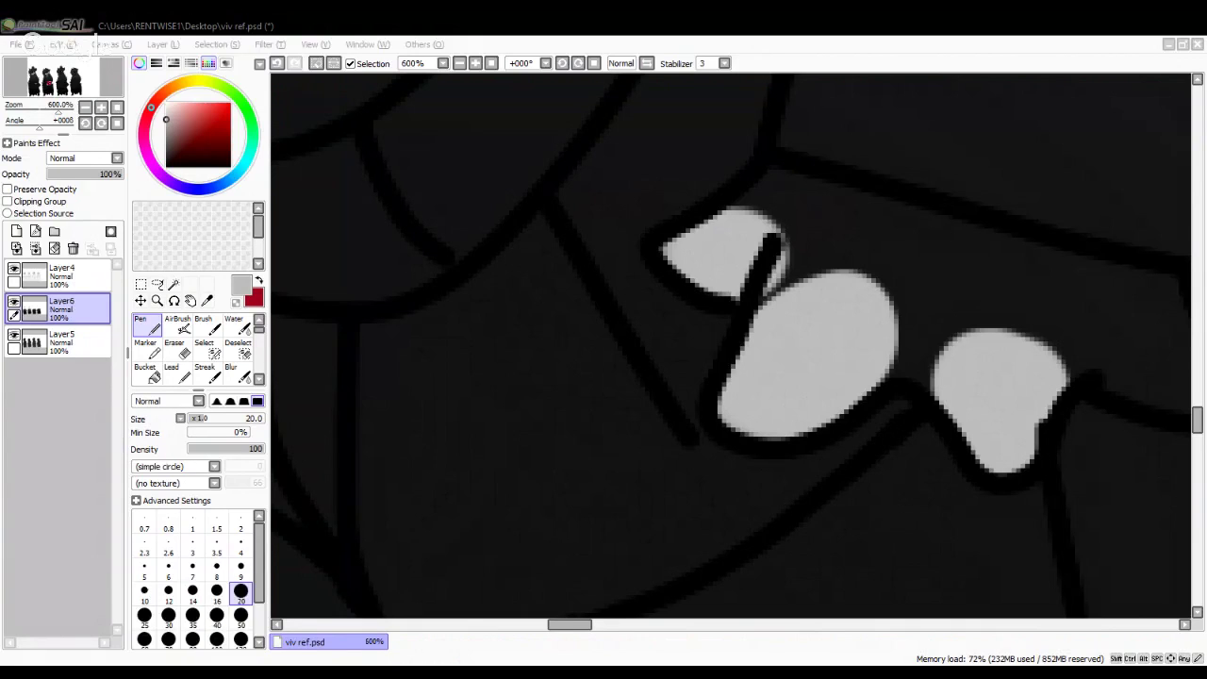
scroll(852, 342, down, 2)
scroll(889, 418, up, 4)
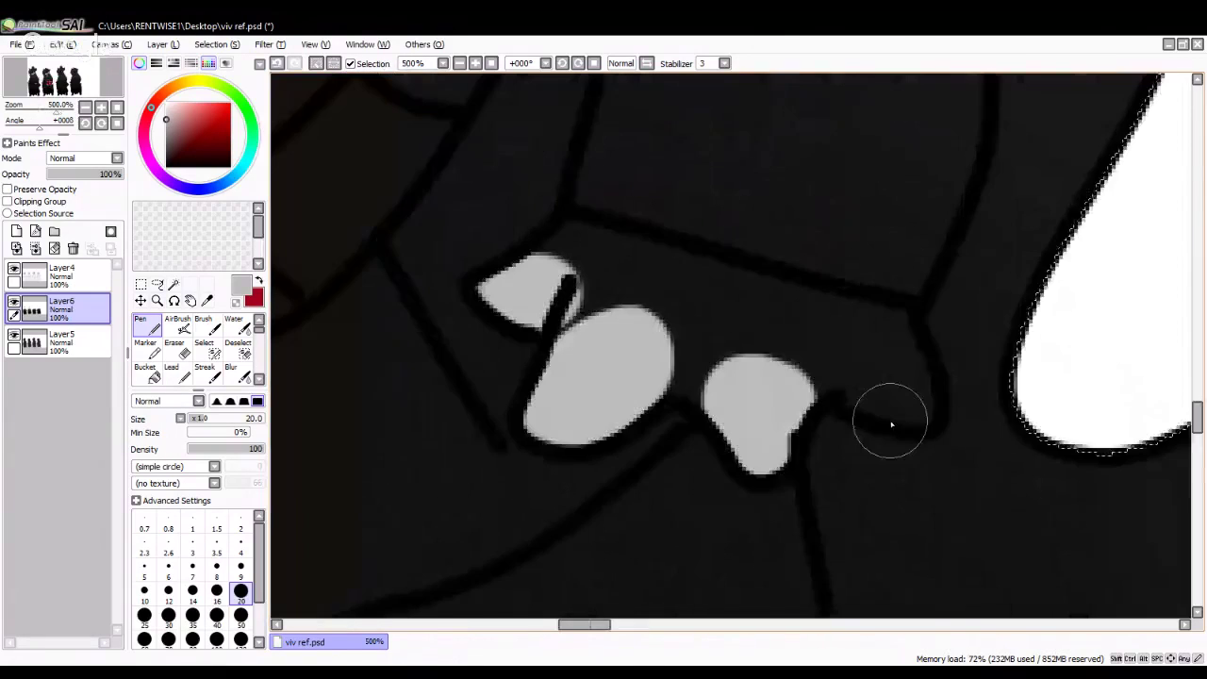
mouse_move(951, 432)
mouse_down()
mouse_move(917, 372)
mouse_move(865, 364)
mouse_move(923, 399)
mouse_move(858, 385)
mouse_up()
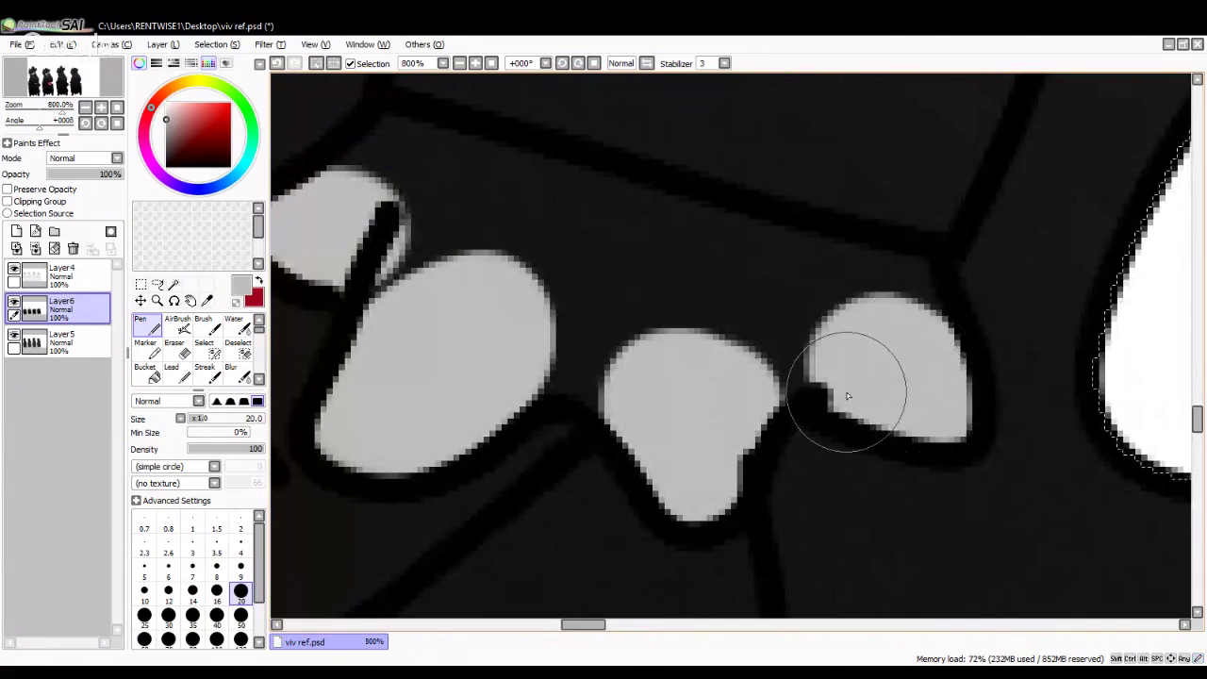
scroll(858, 385, down, 6)
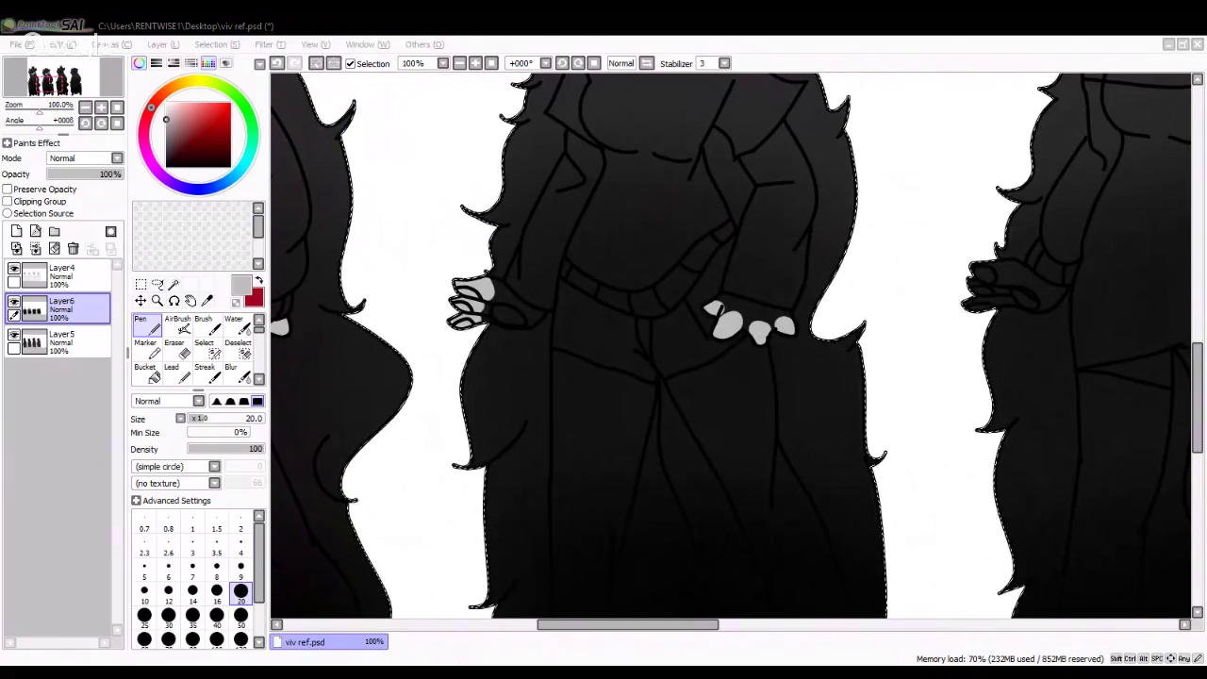
Step: Review the light grey hand markings on the first two figures against the unpainted hands of the others
click(627, 310)
scroll(626, 309, down, 5)
scroll(587, 249, up, 3)
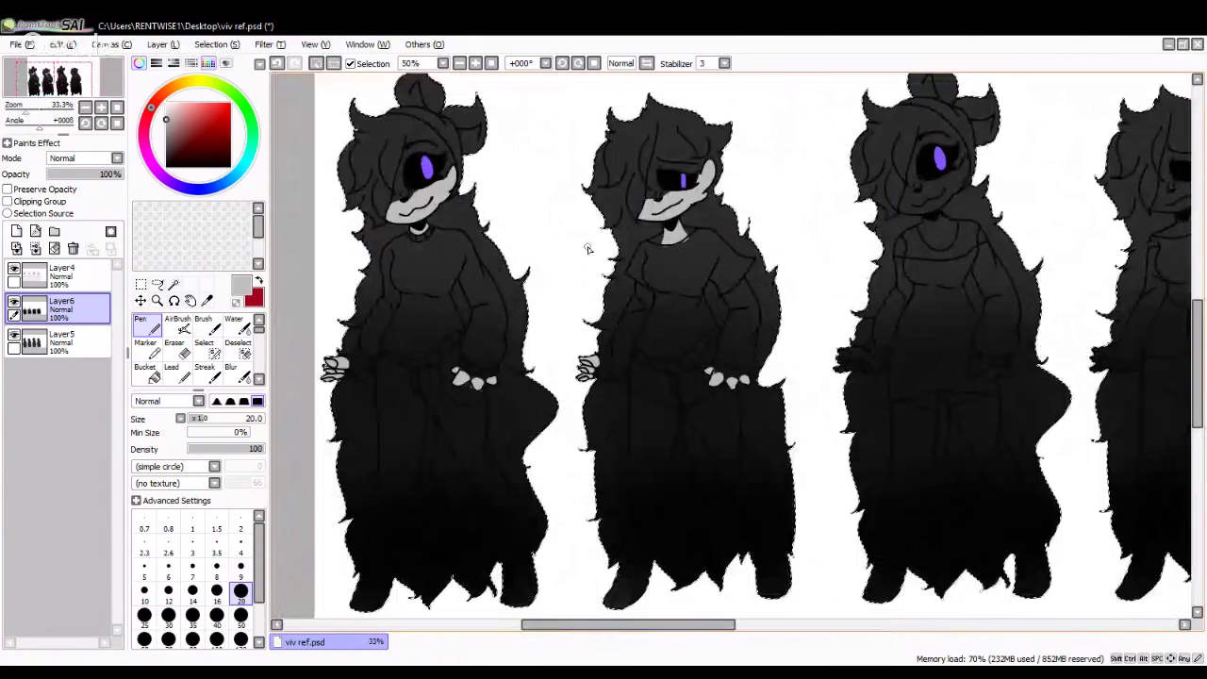
scroll(586, 248, down, 2)
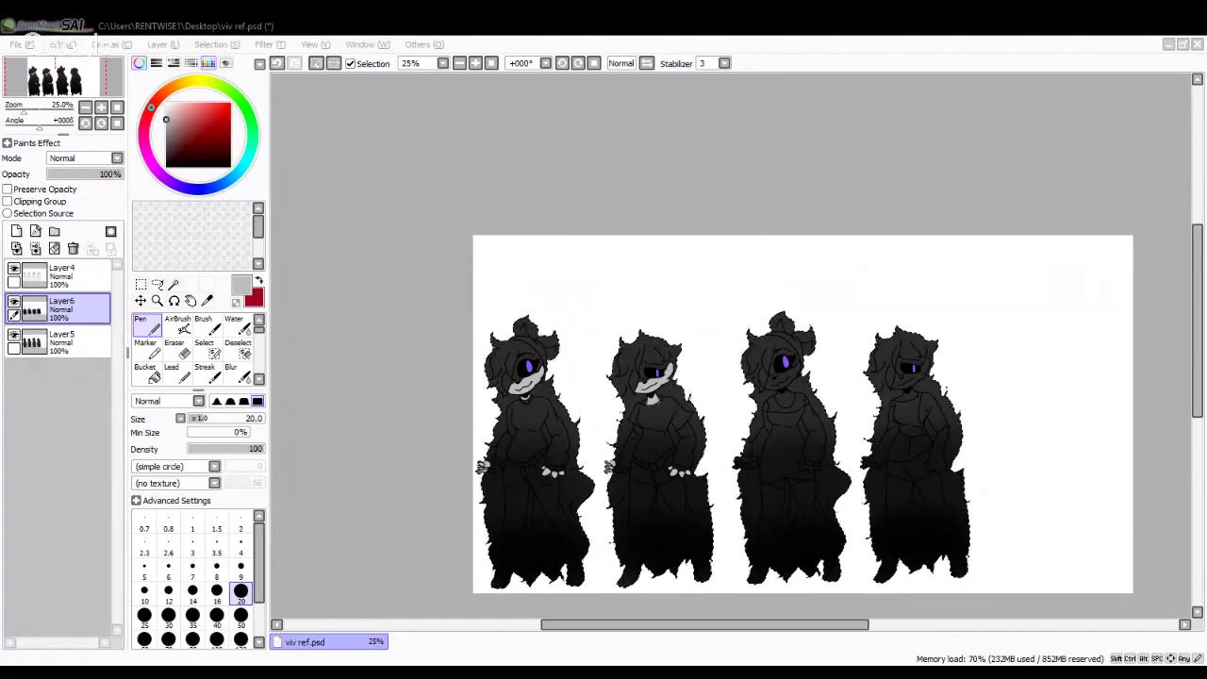
click(714, 460)
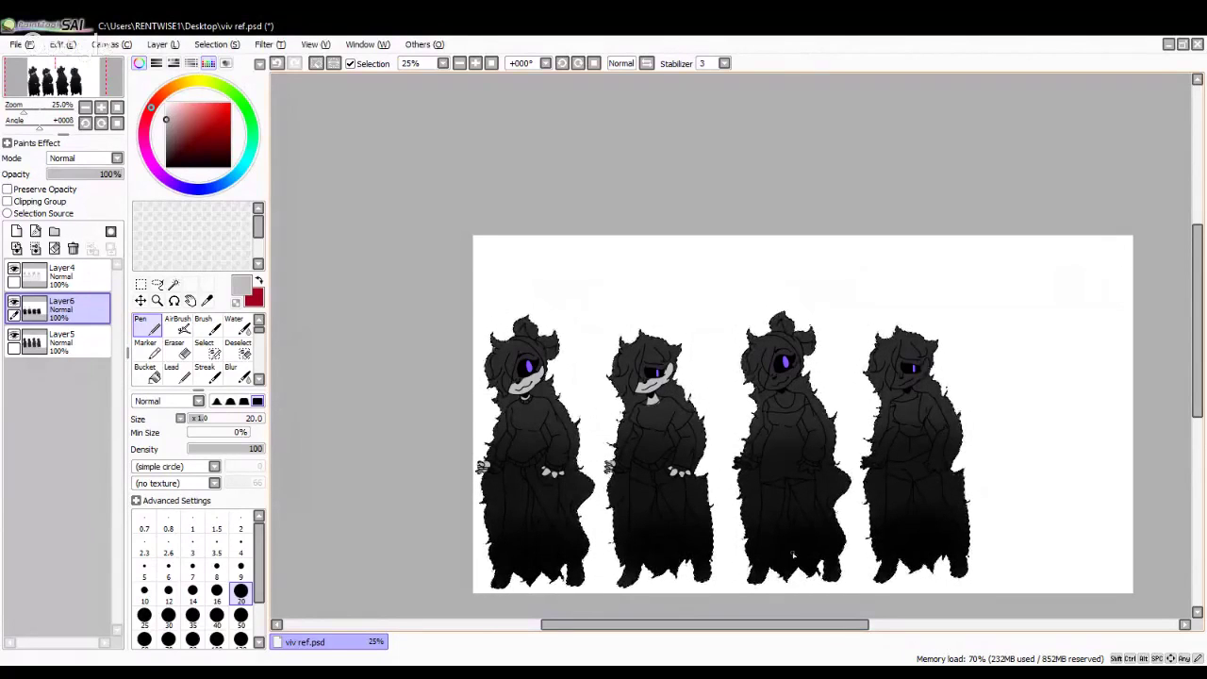
scroll(736, 415, up, 3)
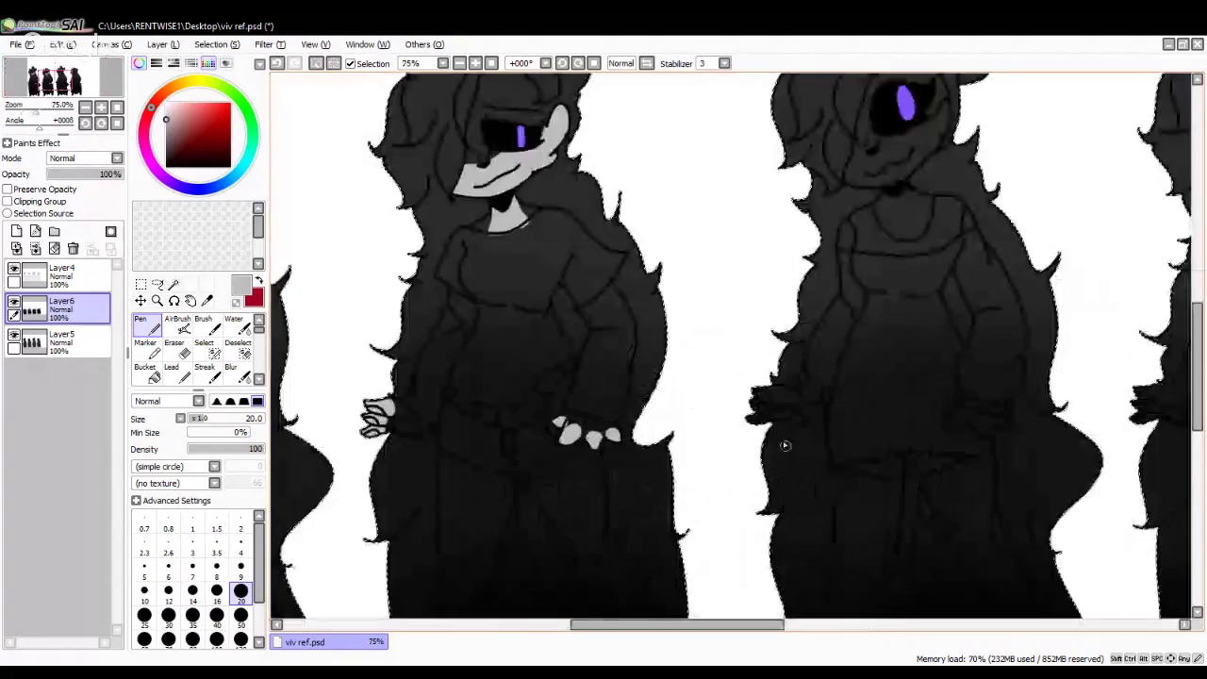
scroll(735, 415, down, 1)
scroll(684, 396, up, 2)
scroll(684, 396, down, 3)
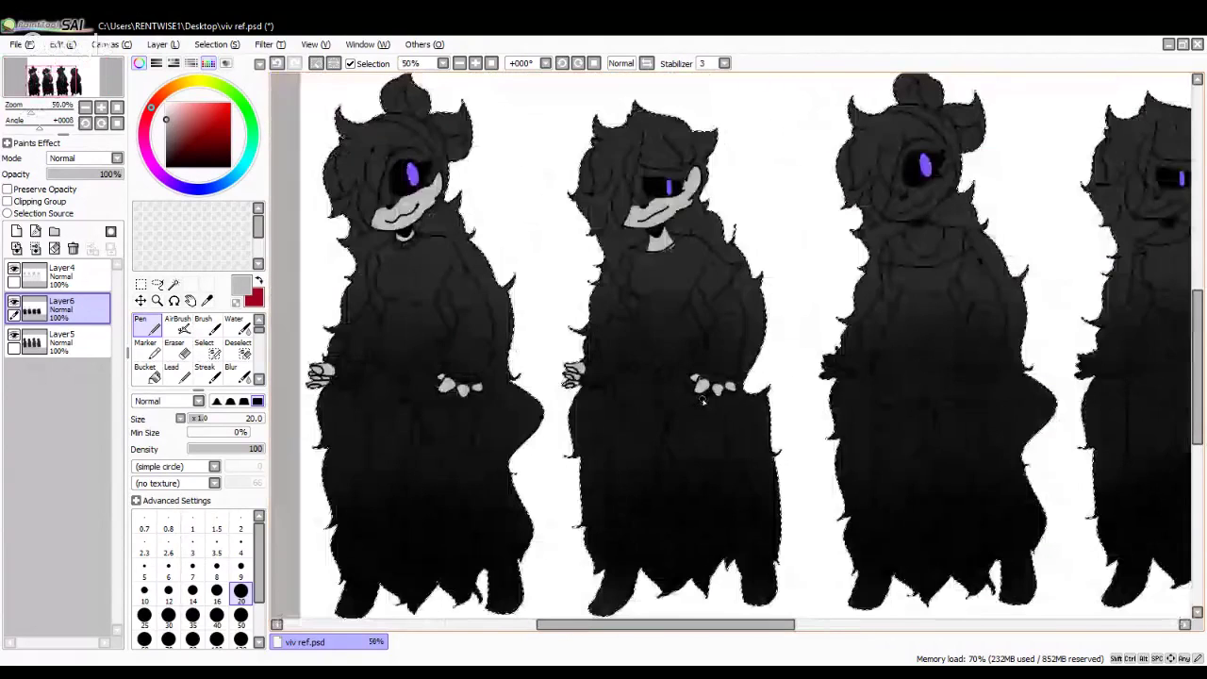
scroll(684, 396, up, 3)
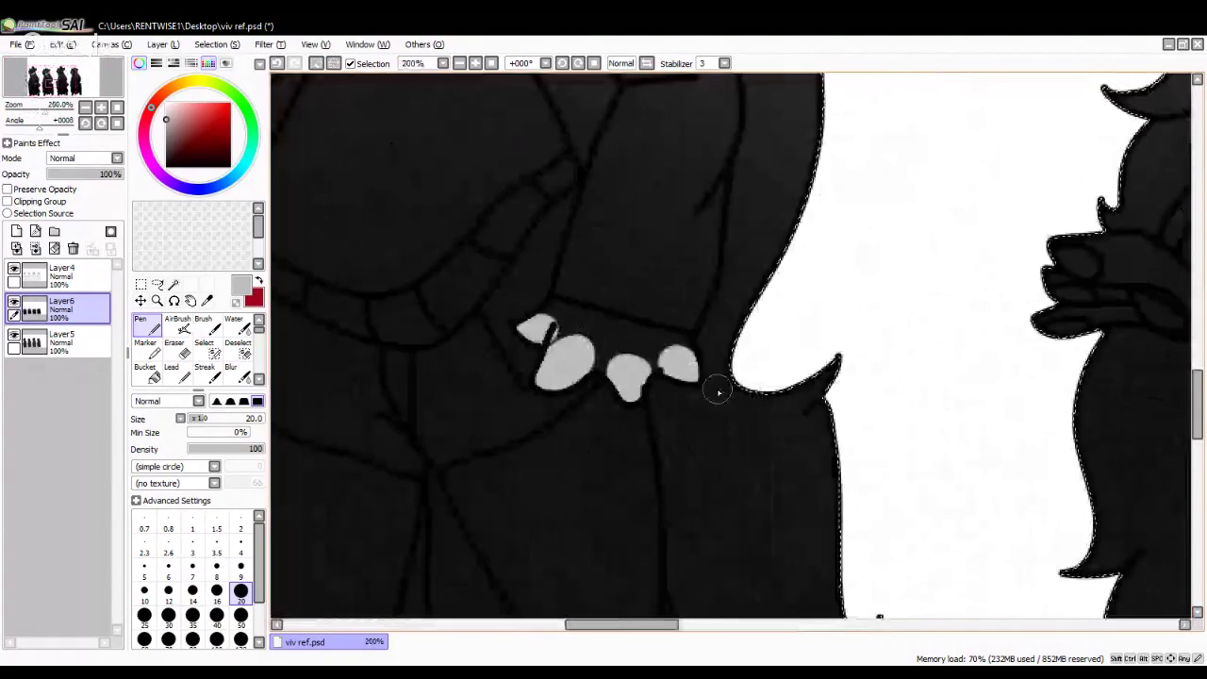
scroll(698, 387, down, 4)
scroll(649, 368, up, 1)
scroll(649, 368, up, 4)
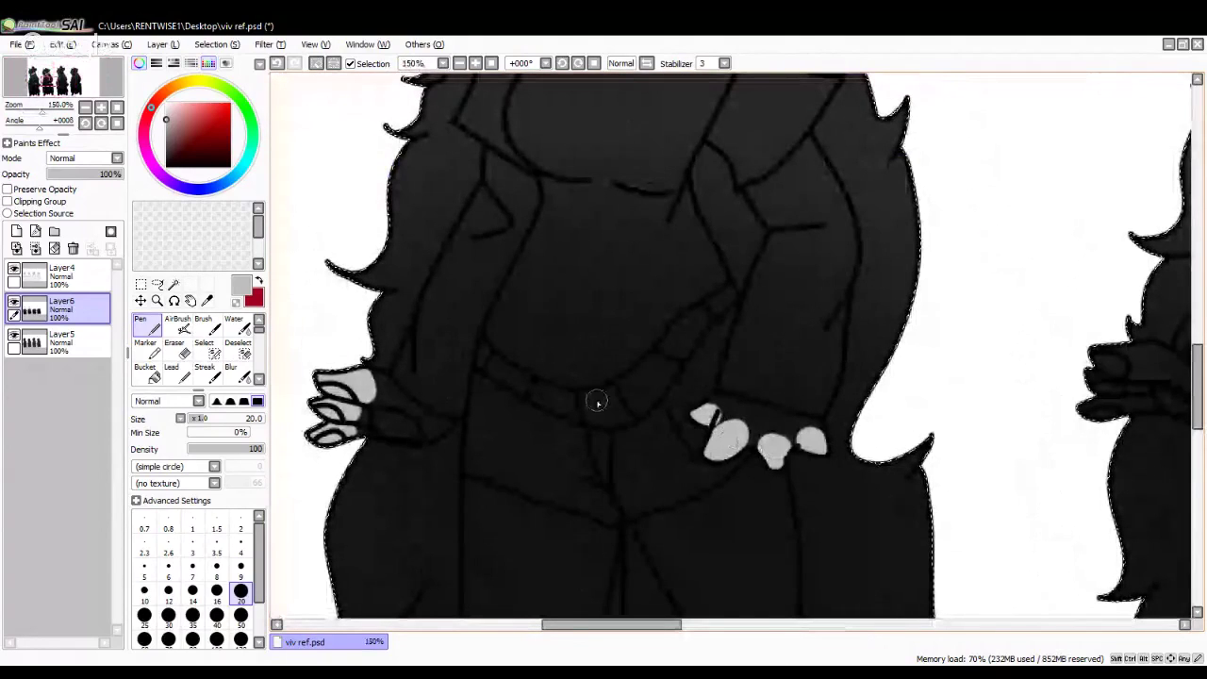
Step: Paint the fingers of the third figure's outstretched hand light grey with the size 20 Pen
scroll(597, 402, up, 2)
scroll(647, 380, up, 2)
mouse_move(575, 330)
mouse_down()
mouse_move(657, 350)
mouse_move(703, 375)
mouse_move(603, 366)
mouse_up()
mouse_move(501, 405)
mouse_down()
mouse_move(614, 428)
mouse_move(566, 445)
mouse_up()
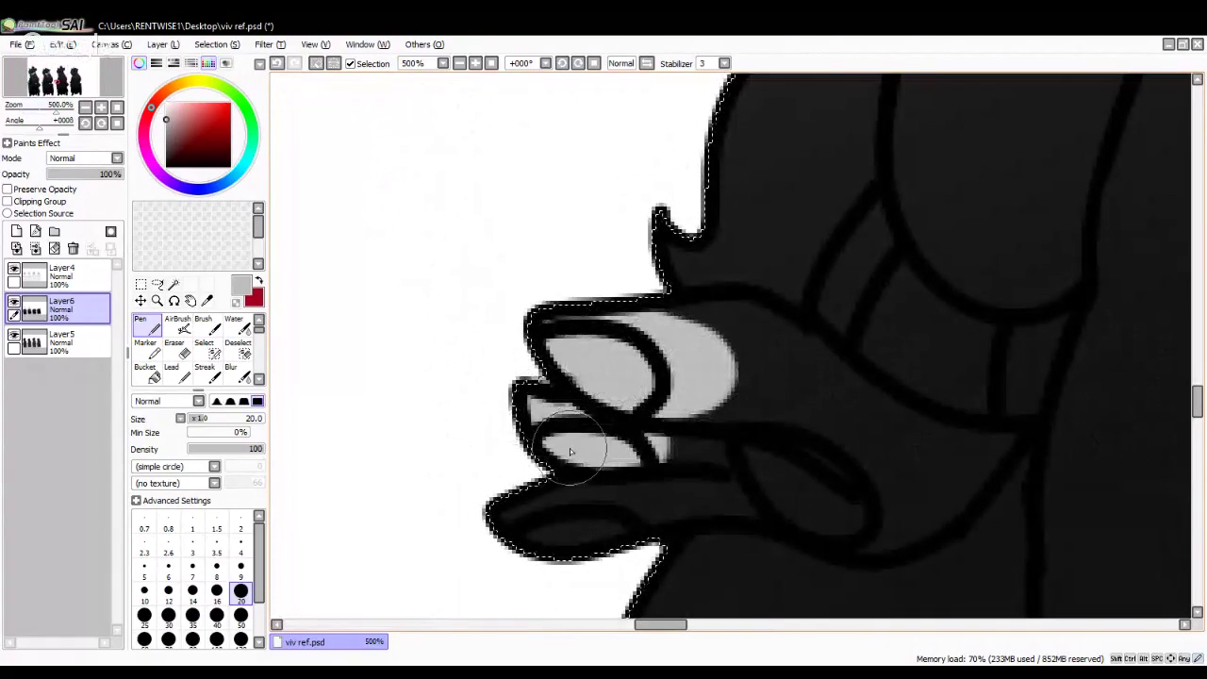
drag(476, 529, 613, 542)
scroll(614, 538, down, 6)
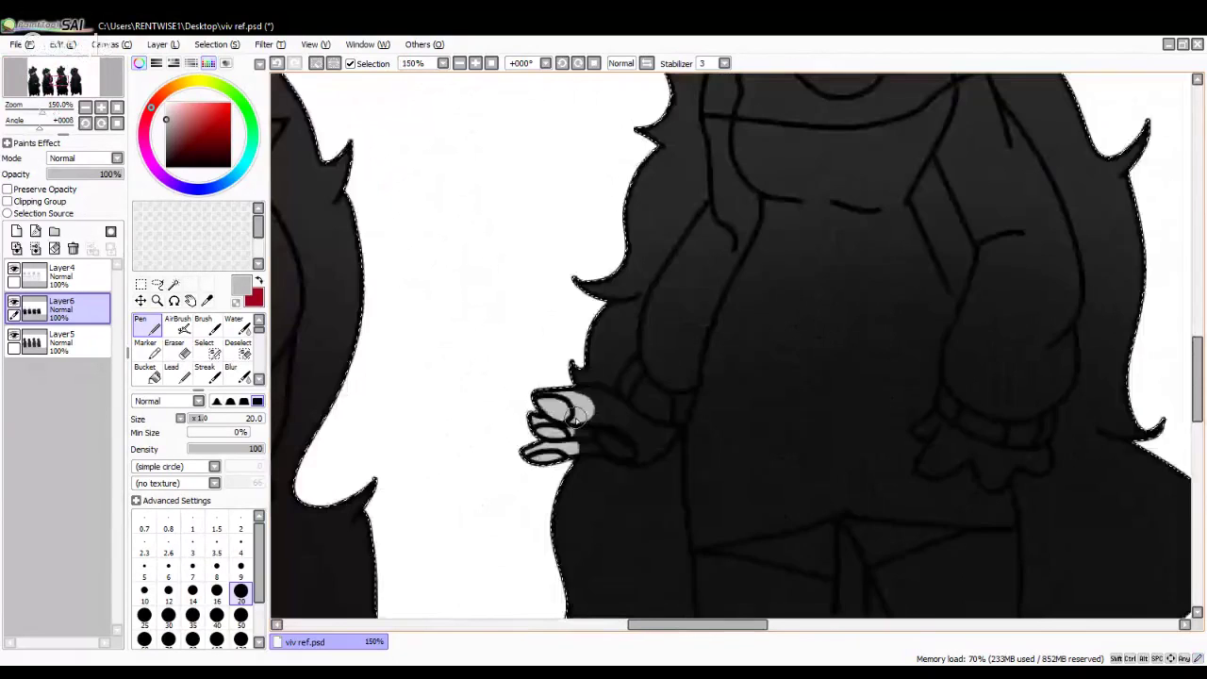
scroll(704, 440, down, 3)
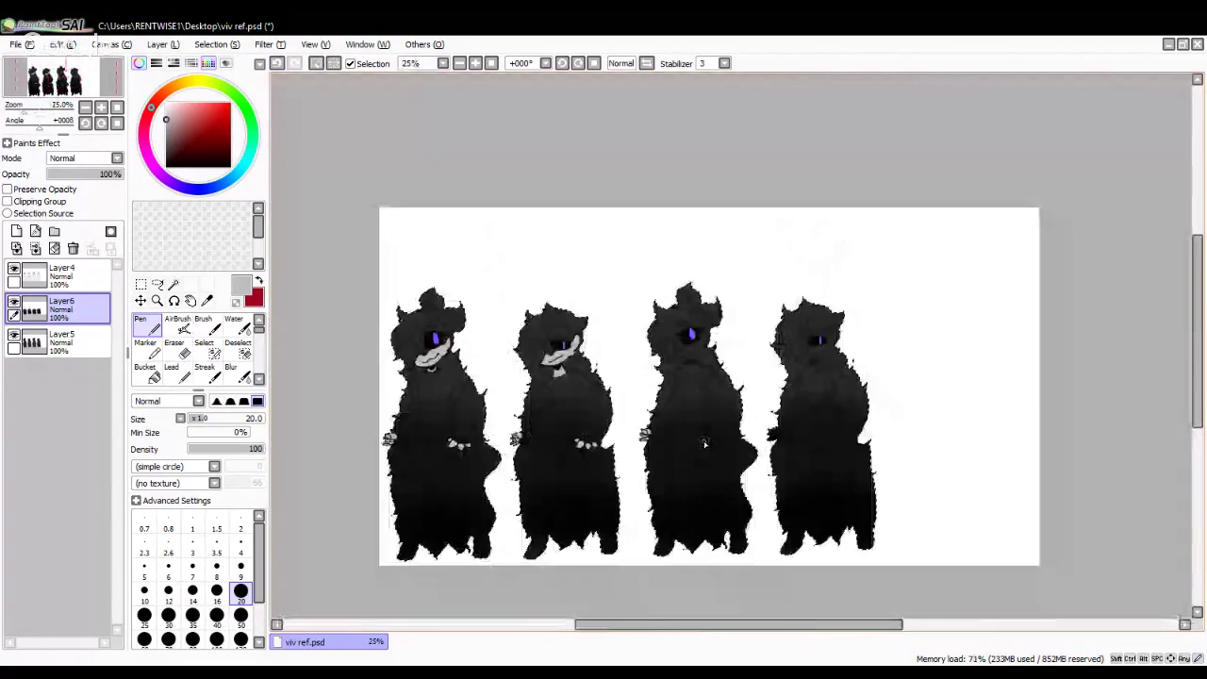
Step: Fill the four fingertips below the sleeve of the third figure's lowered hand with light grey using the size 20 Pen
scroll(454, 494, up, 3)
scroll(369, 385, down, 3)
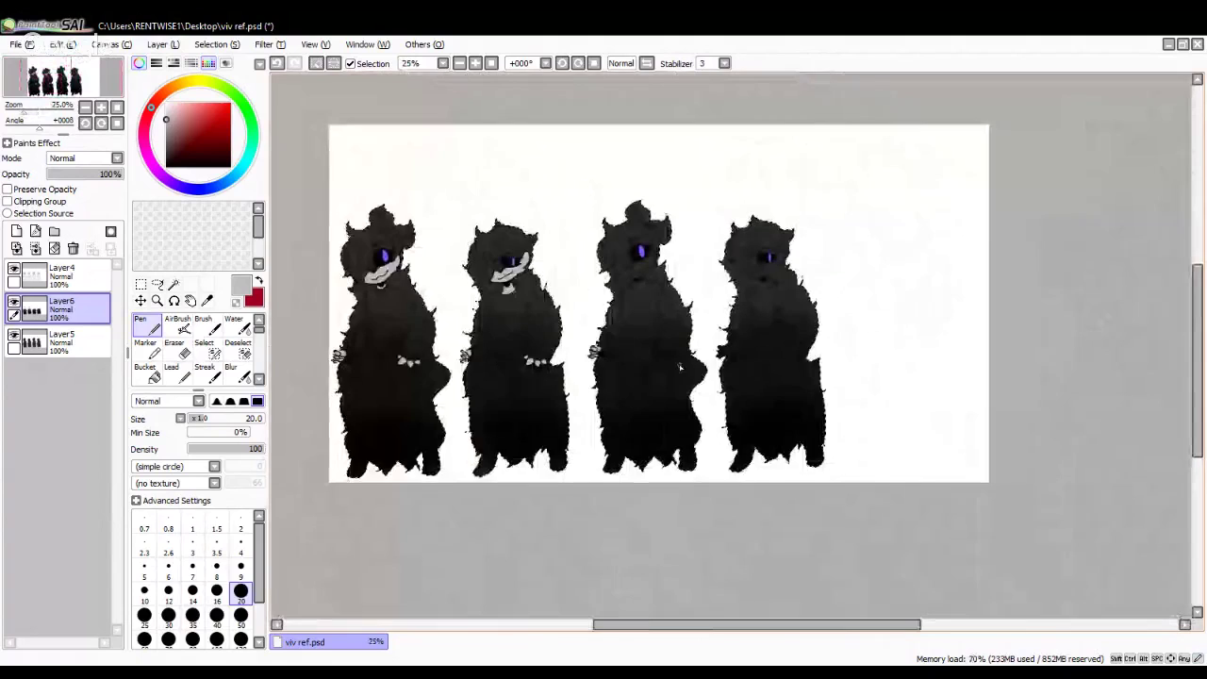
scroll(610, 314, up, 6)
scroll(610, 314, up, 2)
mouse_move(468, 383)
mouse_down()
mouse_move(602, 328)
mouse_move(576, 377)
mouse_move(472, 396)
mouse_up()
mouse_move(754, 438)
mouse_down()
mouse_move(723, 388)
mouse_move(797, 453)
mouse_up()
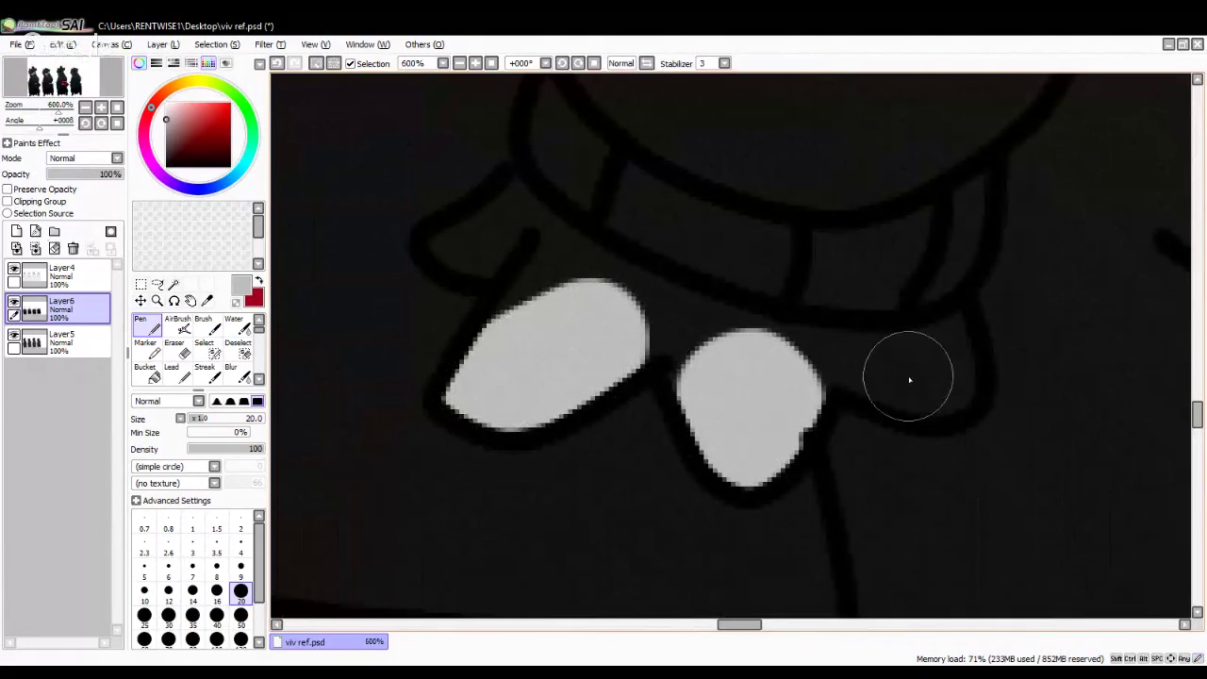
mouse_move(909, 380)
mouse_down()
mouse_move(933, 356)
mouse_move(944, 363)
mouse_move(928, 397)
mouse_up()
scroll(751, 370, down, 6)
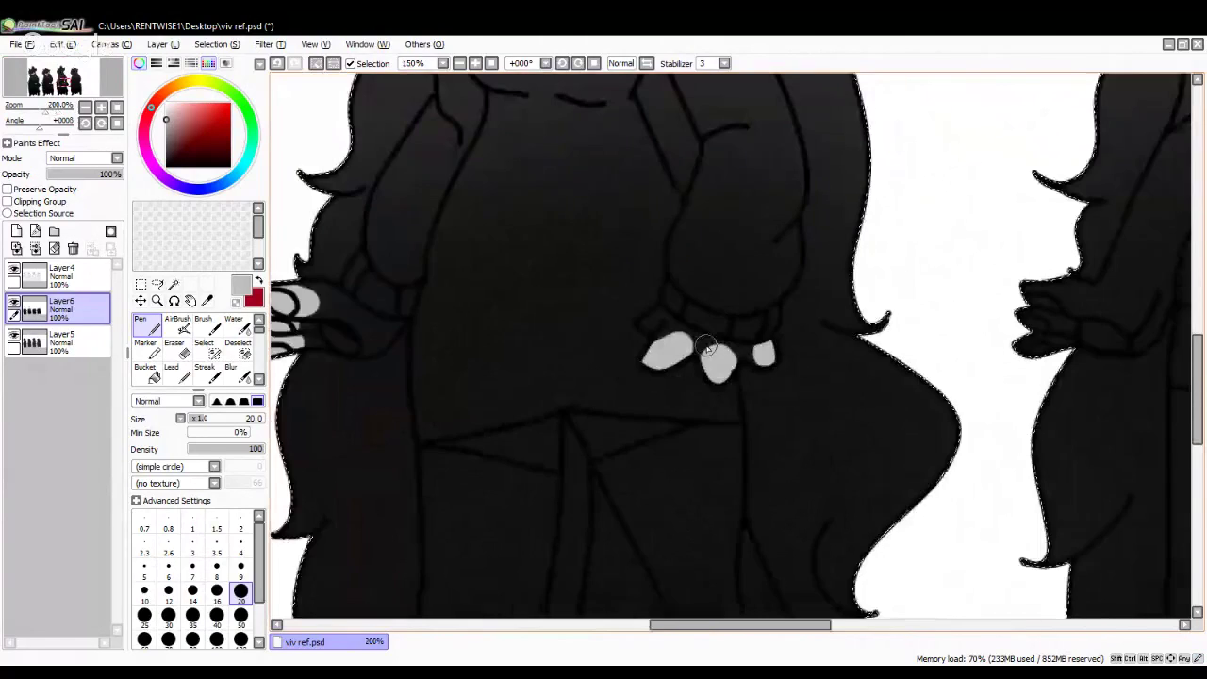
scroll(683, 243, up, 2)
scroll(683, 243, down, 2)
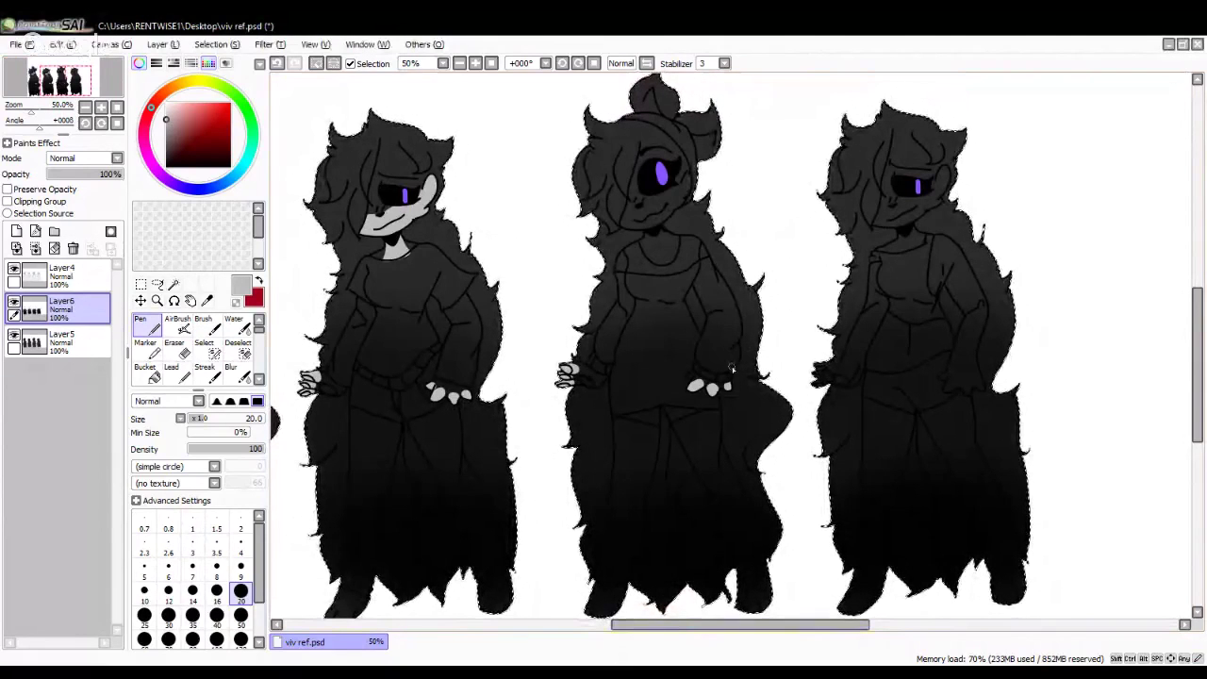
scroll(731, 368, up, 10)
mouse_move(736, 385)
mouse_down()
mouse_move(786, 430)
mouse_move(744, 436)
mouse_move(836, 431)
mouse_up()
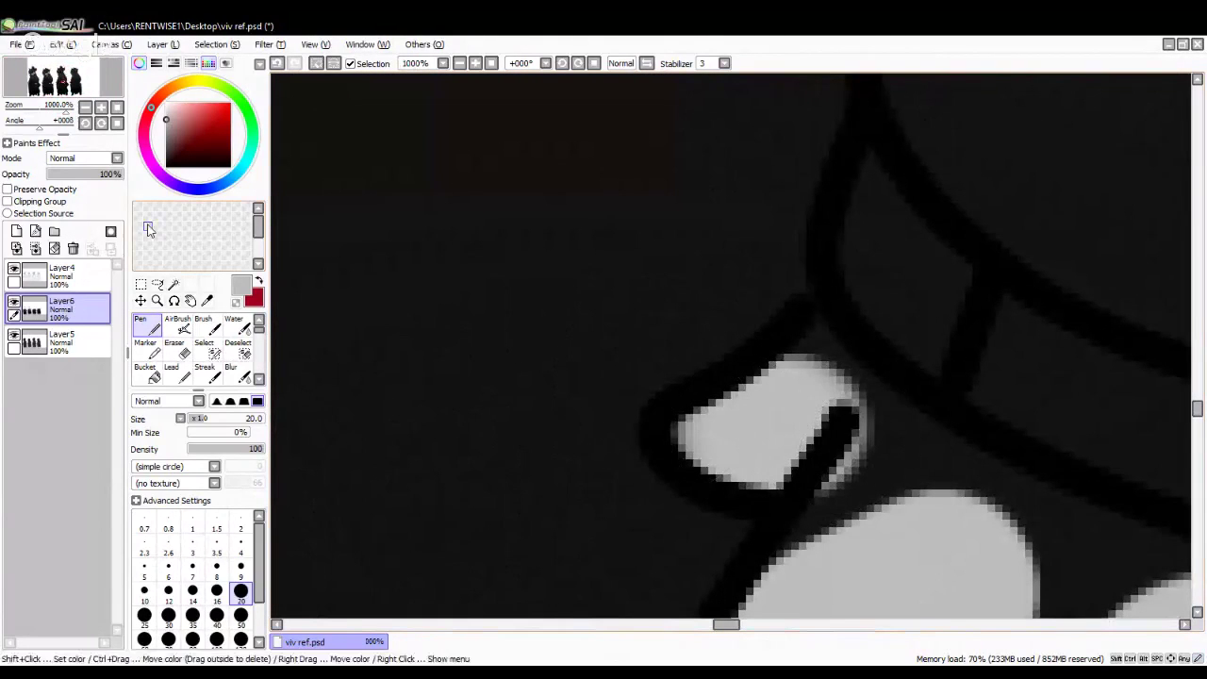
Step: Cover the light grey spill beside the third figure's lowered thumb tip with dark grey using a size 9 Pen
key(x)
click(166, 162)
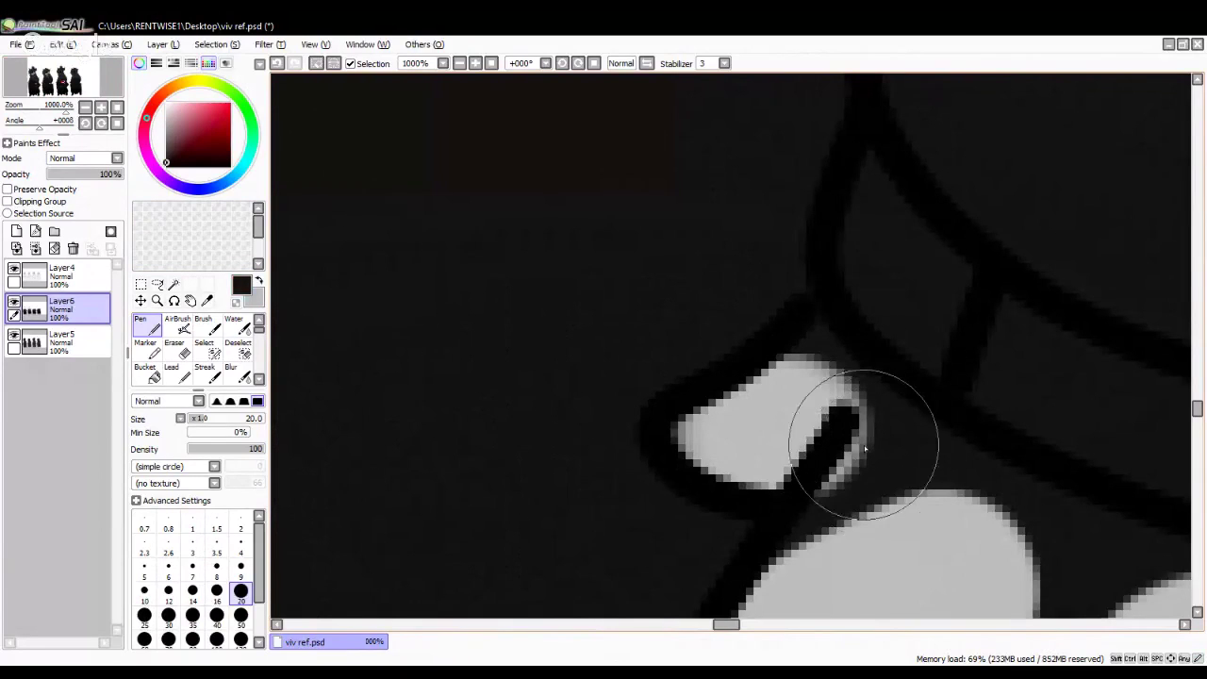
click(241, 566)
drag(911, 453, 843, 477)
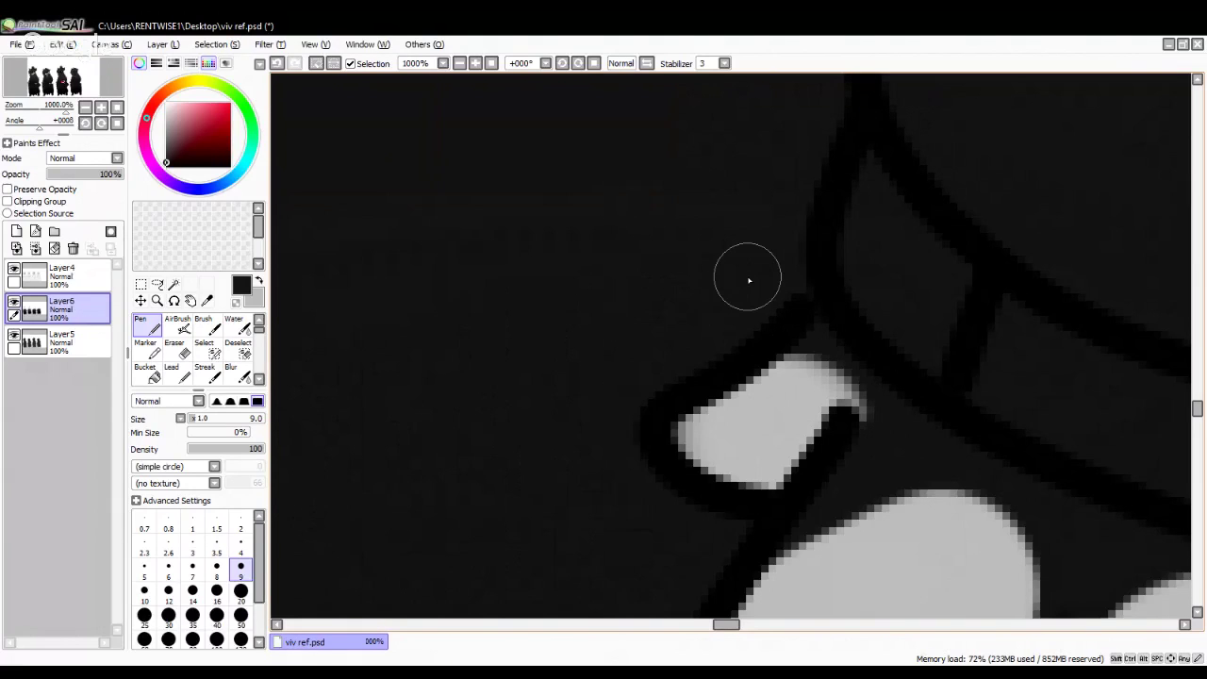
key(ctrl+0)
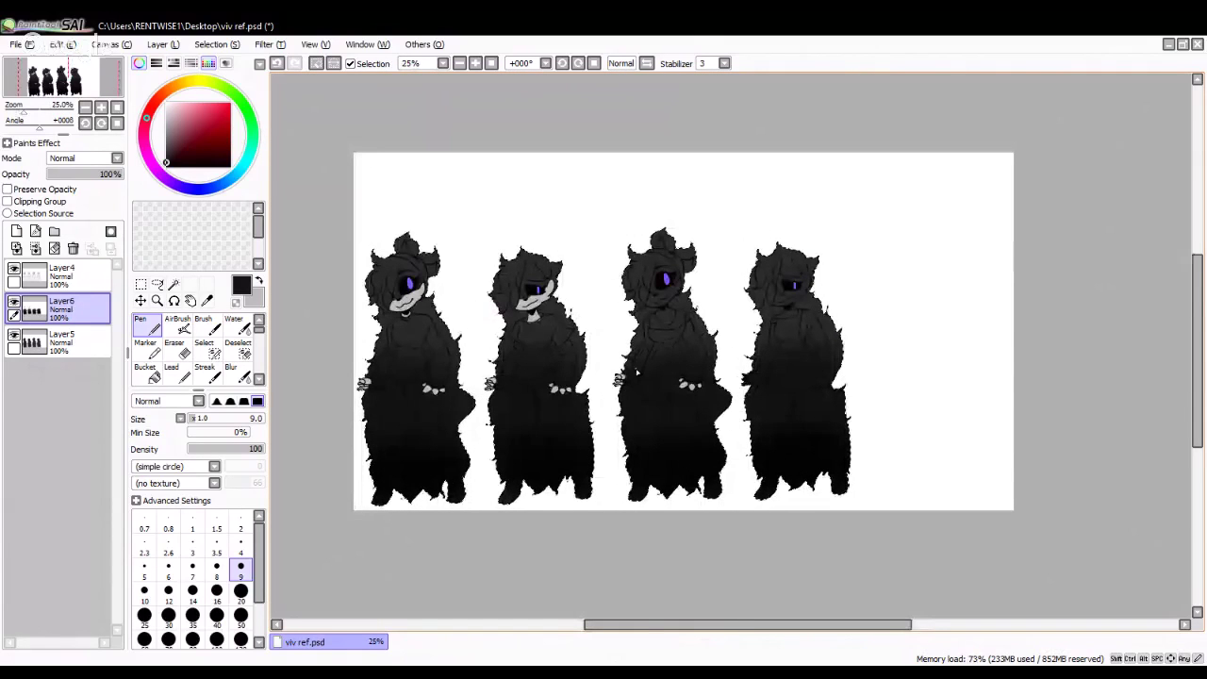
Step: Extend the light grey on the upper finger of the third figure's outstretched hand towards the wrist with a size 20 Pen
scroll(637, 373, up, 10)
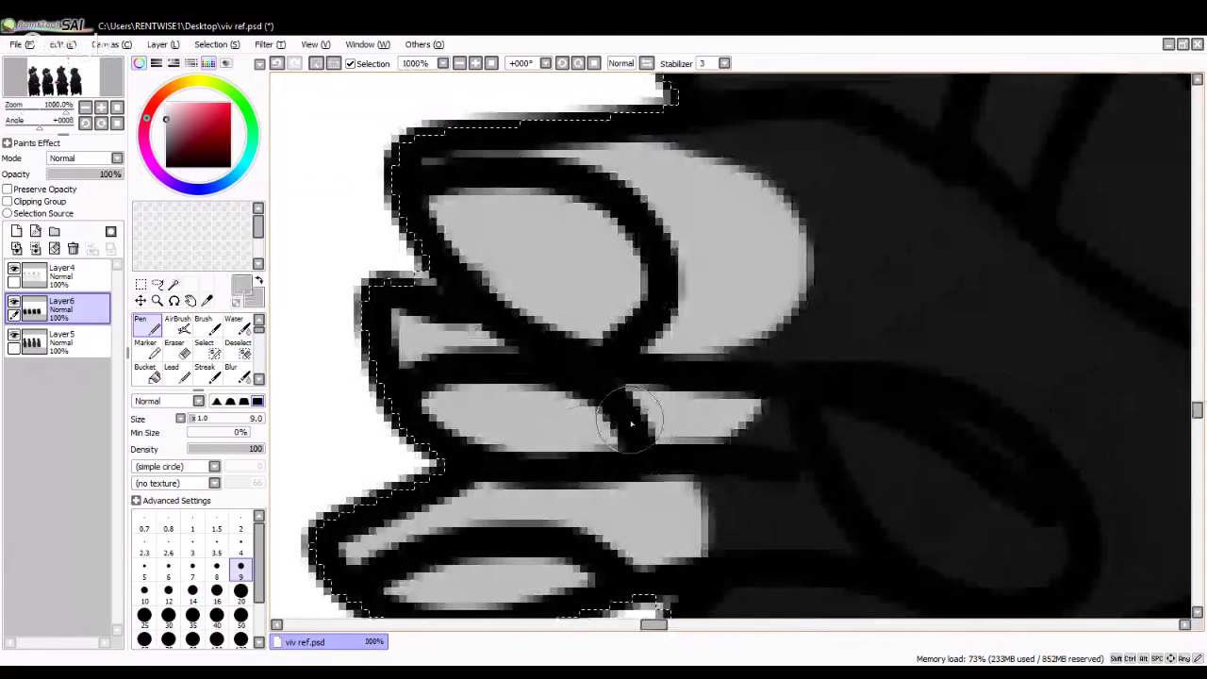
scroll(631, 424, down, 4)
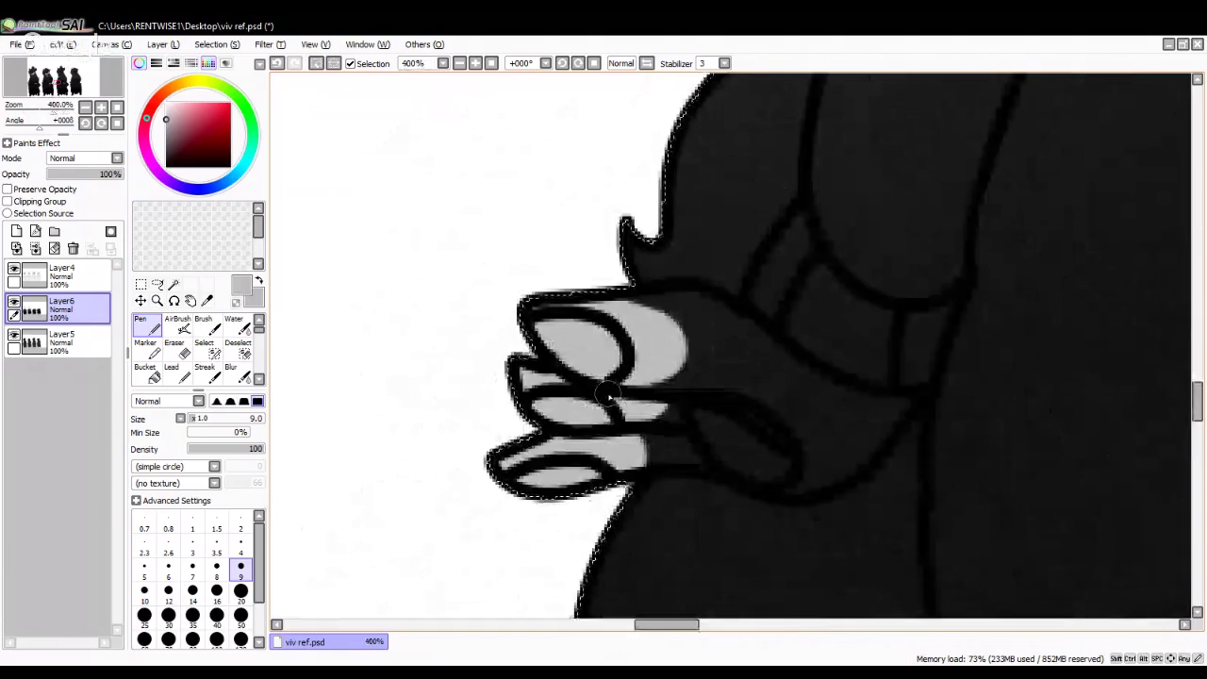
scroll(612, 396, down, 8)
scroll(426, 415, up, 1)
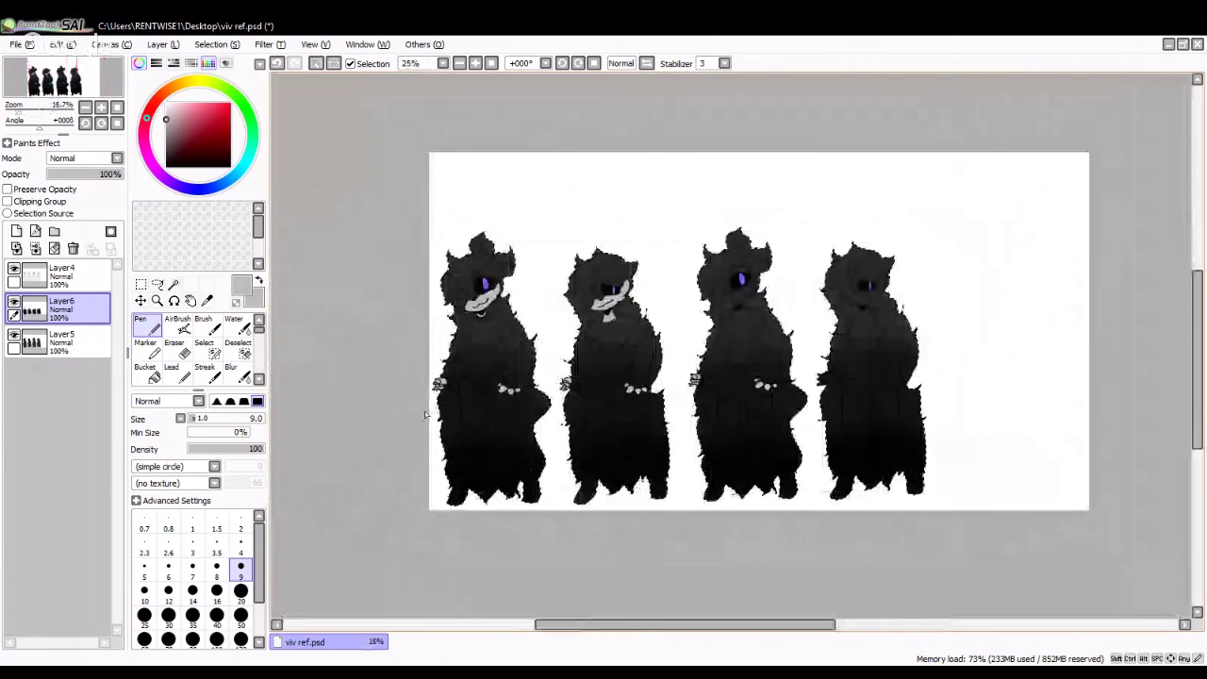
scroll(425, 415, up, 2)
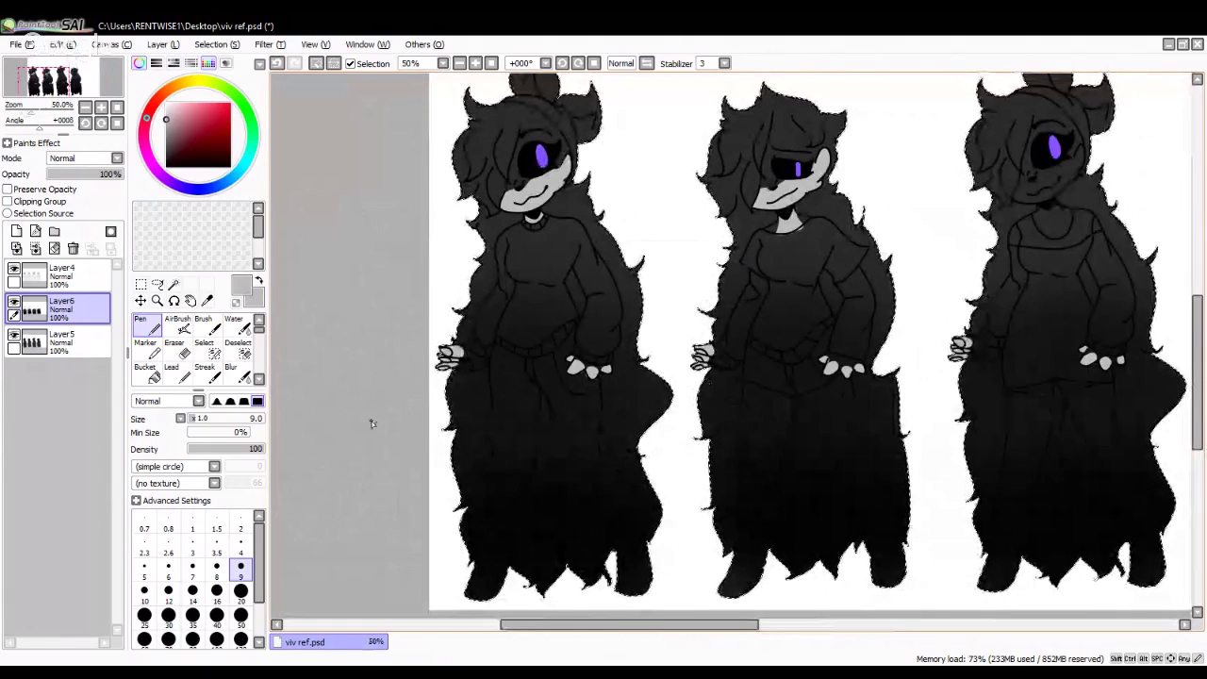
key(bracketright)
key(bracketright)
key(bracketright)
key(bracketright)
key(bracketright)
scroll(866, 307, up, 5)
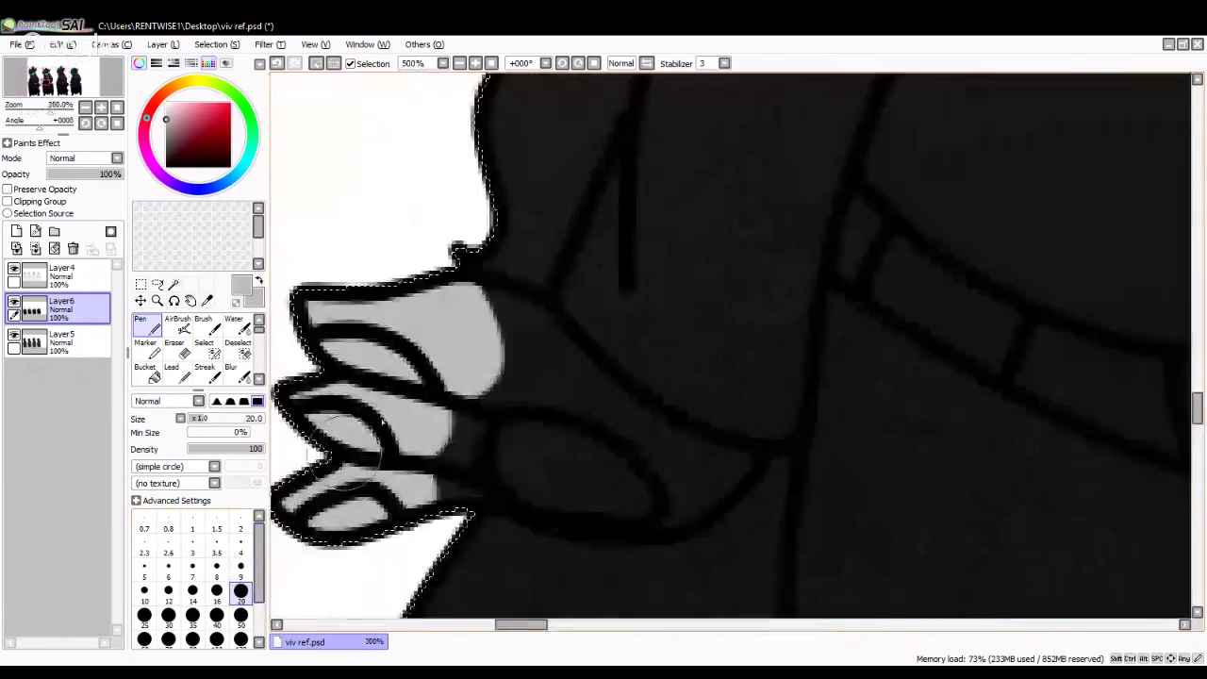
scroll(801, 311, down, 3)
scroll(735, 311, up, 3)
mouse_move(735, 311)
mouse_down()
mouse_move(900, 316)
mouse_move(915, 352)
mouse_move(847, 374)
mouse_move(639, 372)
mouse_up()
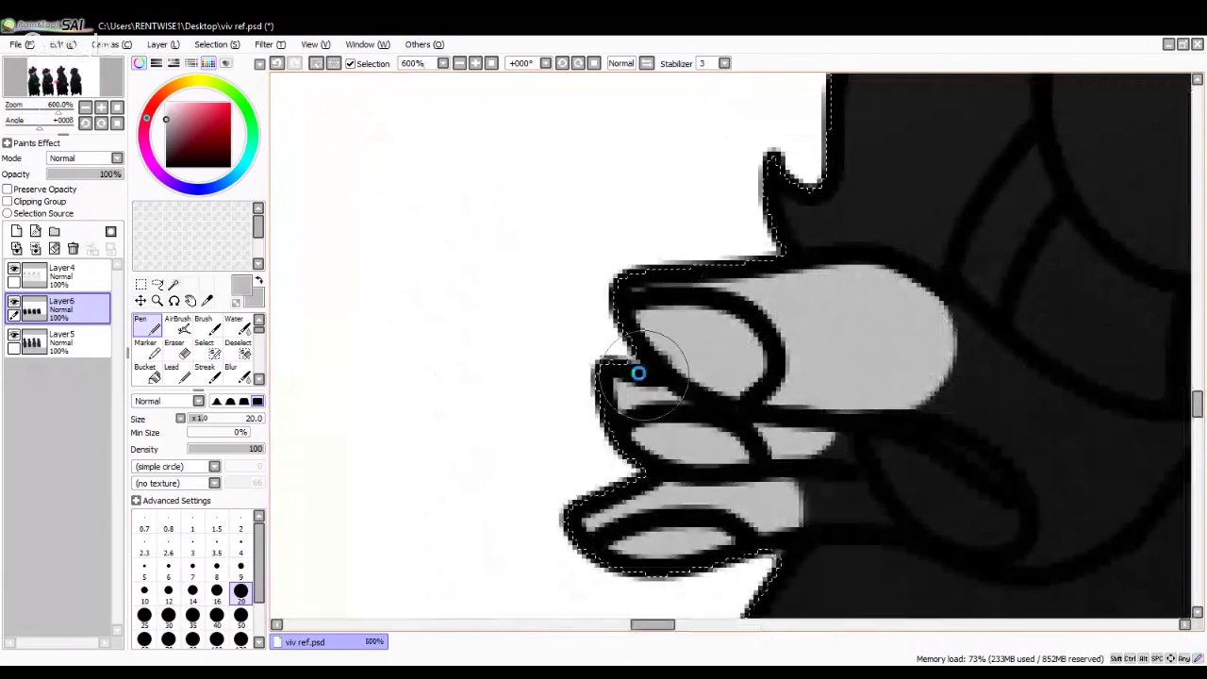
Step: Paint the fingers of the fourth figure's outstretched hand light grey, matching the other figures
scroll(639, 364, down, 4)
scroll(642, 361, down, 3)
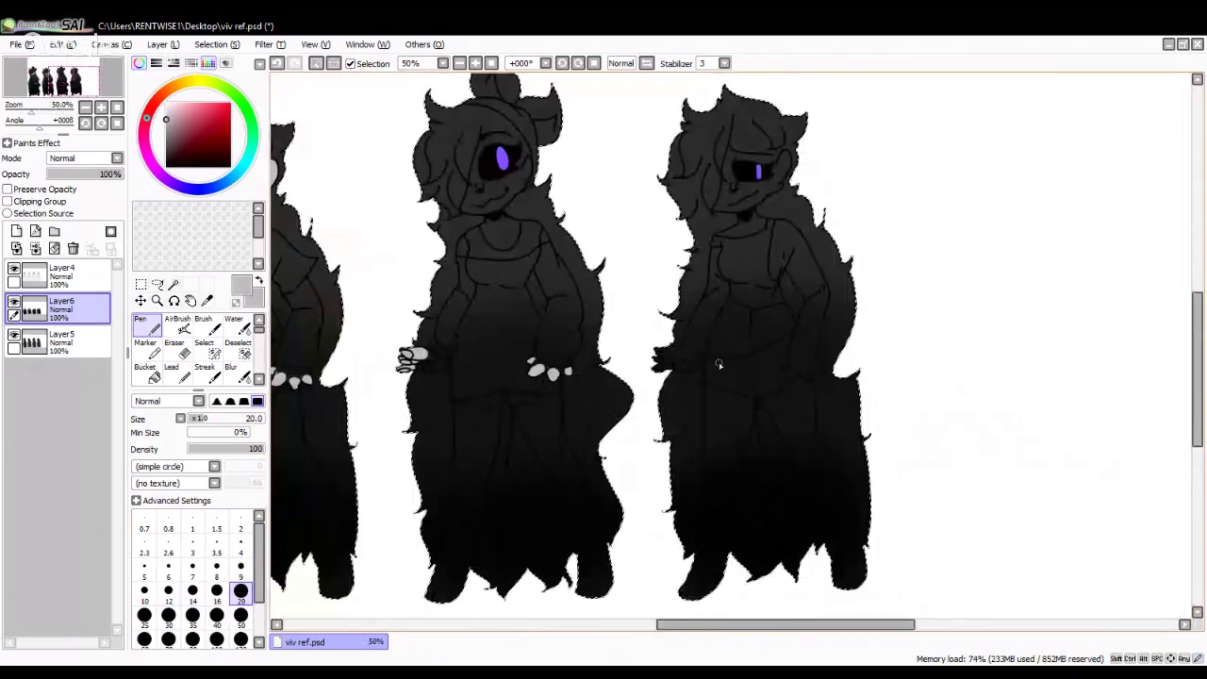
scroll(719, 364, down, 1)
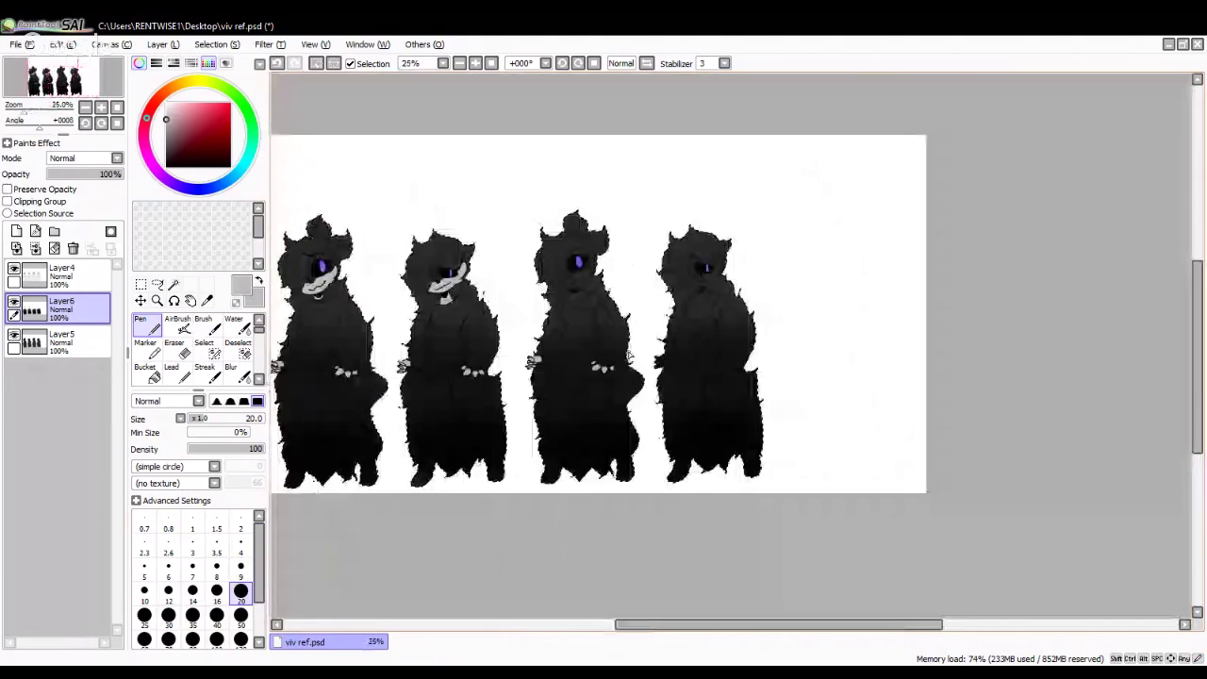
scroll(707, 356, up, 1)
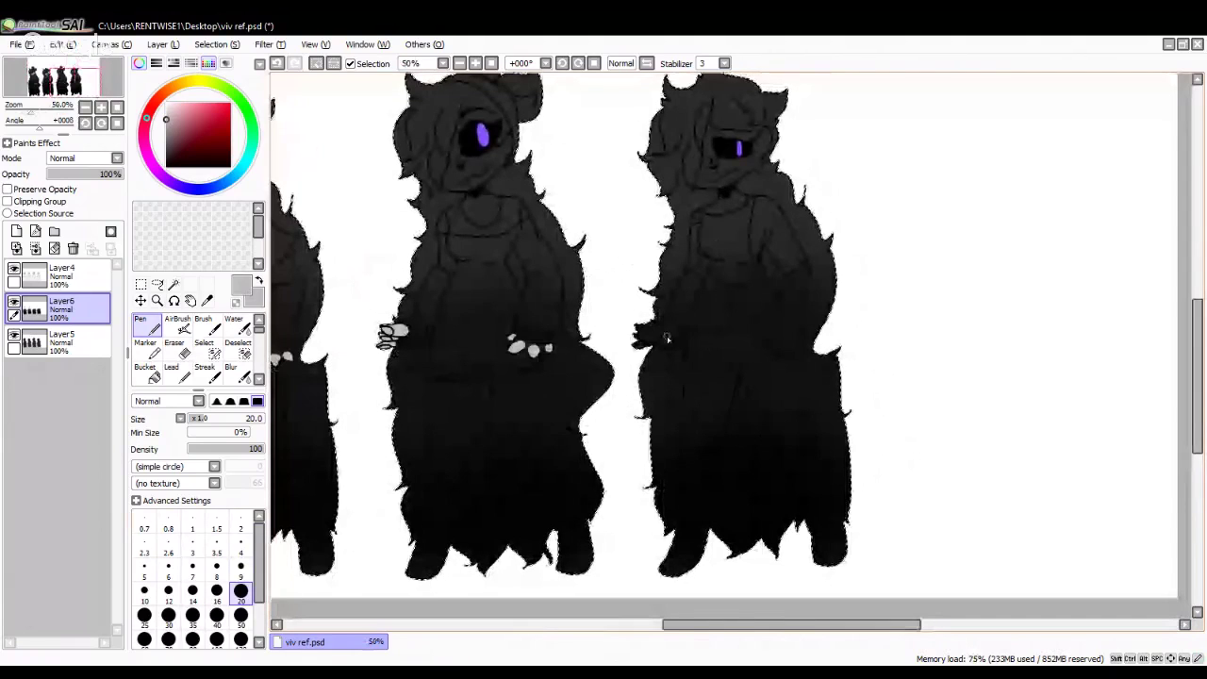
scroll(667, 338, up, 6)
mouse_move(512, 202)
mouse_down()
mouse_move(512, 247)
mouse_move(547, 269)
mouse_up()
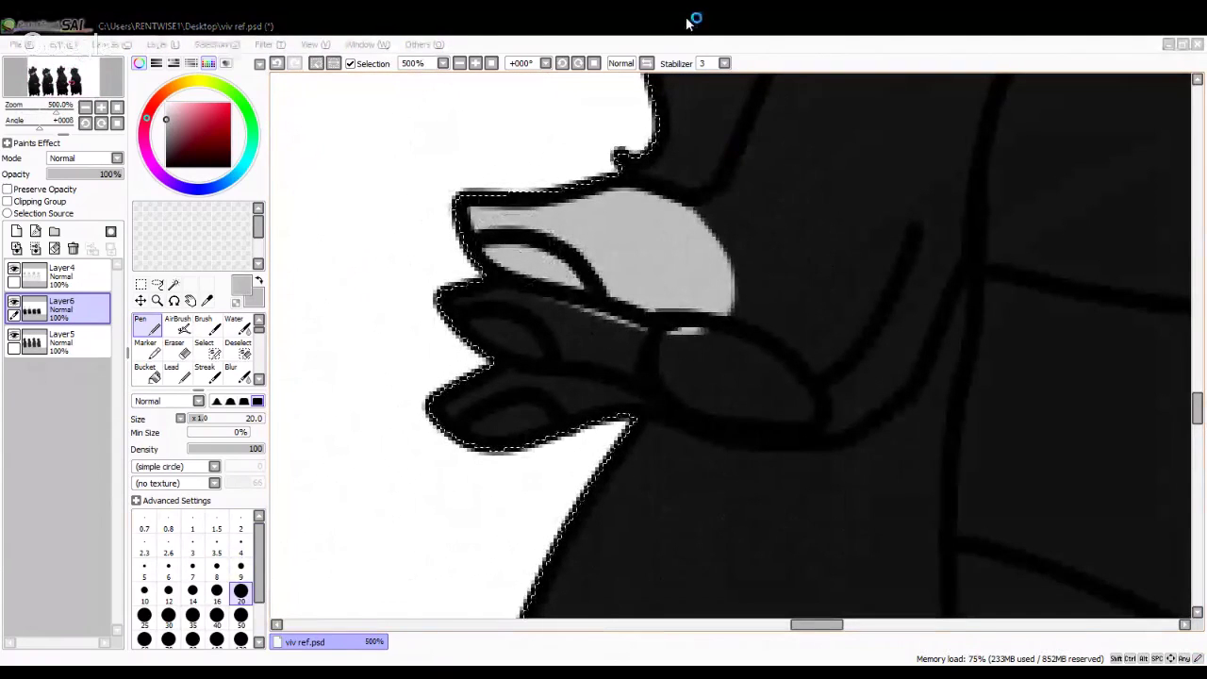
mouse_move(448, 300)
mouse_down()
mouse_move(514, 283)
mouse_move(566, 325)
mouse_move(471, 368)
mouse_move(604, 396)
mouse_up()
scroll(661, 368, down, 6)
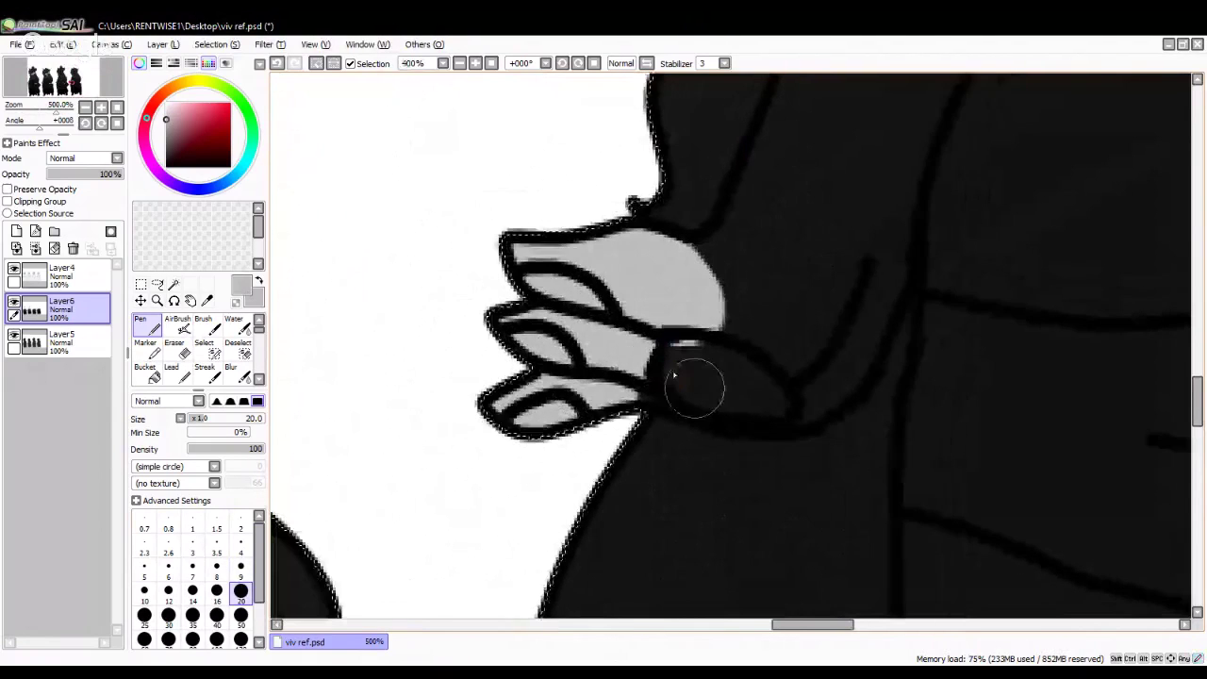
Step: Fill the four fingertips of the fourth figure's lowered hand with light grey
scroll(914, 378, up, 2)
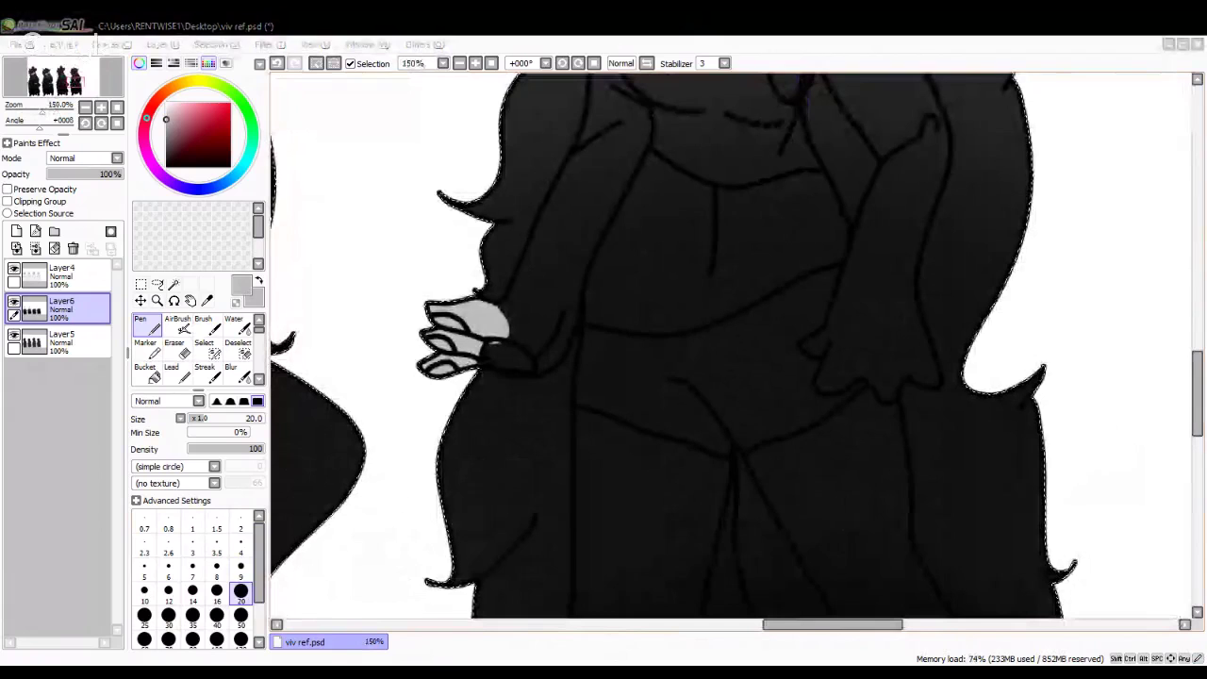
scroll(714, 462, up, 4)
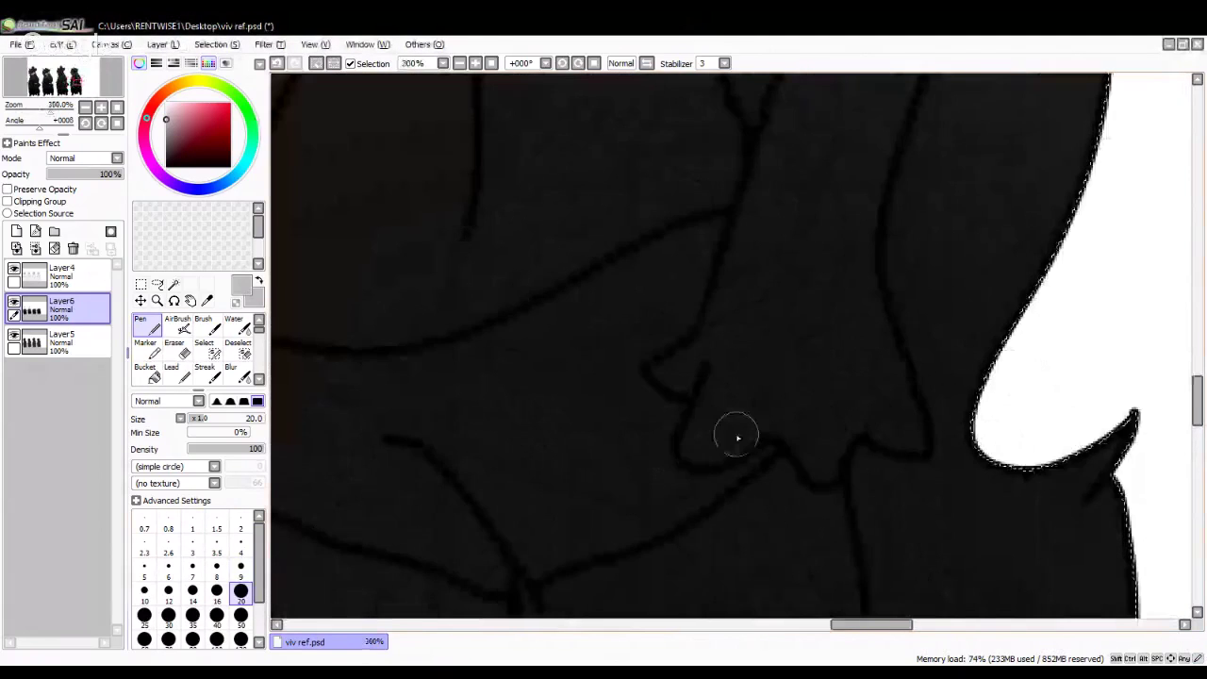
click(675, 443)
mouse_move(676, 443)
mouse_down()
mouse_move(761, 425)
mouse_move(745, 467)
mouse_up()
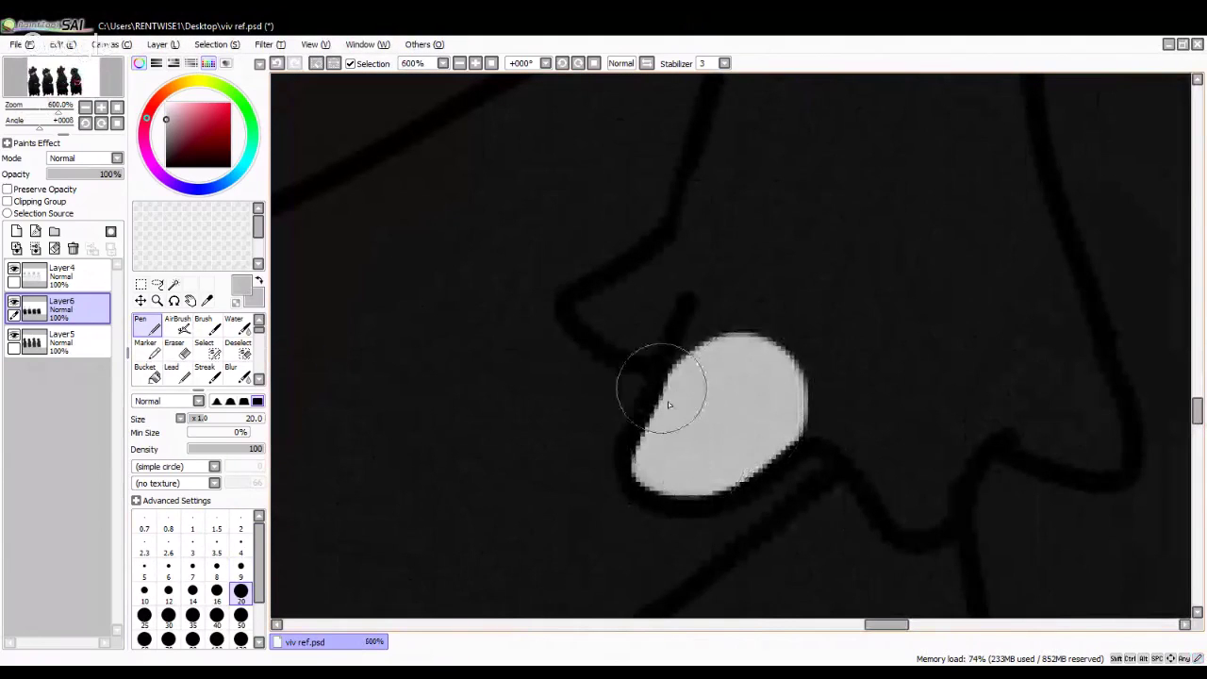
mouse_move(617, 307)
mouse_down()
mouse_move(655, 298)
mouse_move(677, 311)
mouse_up()
mouse_move(920, 472)
mouse_down()
mouse_move(912, 499)
mouse_move(916, 431)
mouse_move(933, 478)
mouse_up()
mouse_move(1104, 432)
mouse_down()
mouse_move(1044, 377)
mouse_move(1040, 426)
mouse_move(1074, 438)
mouse_up()
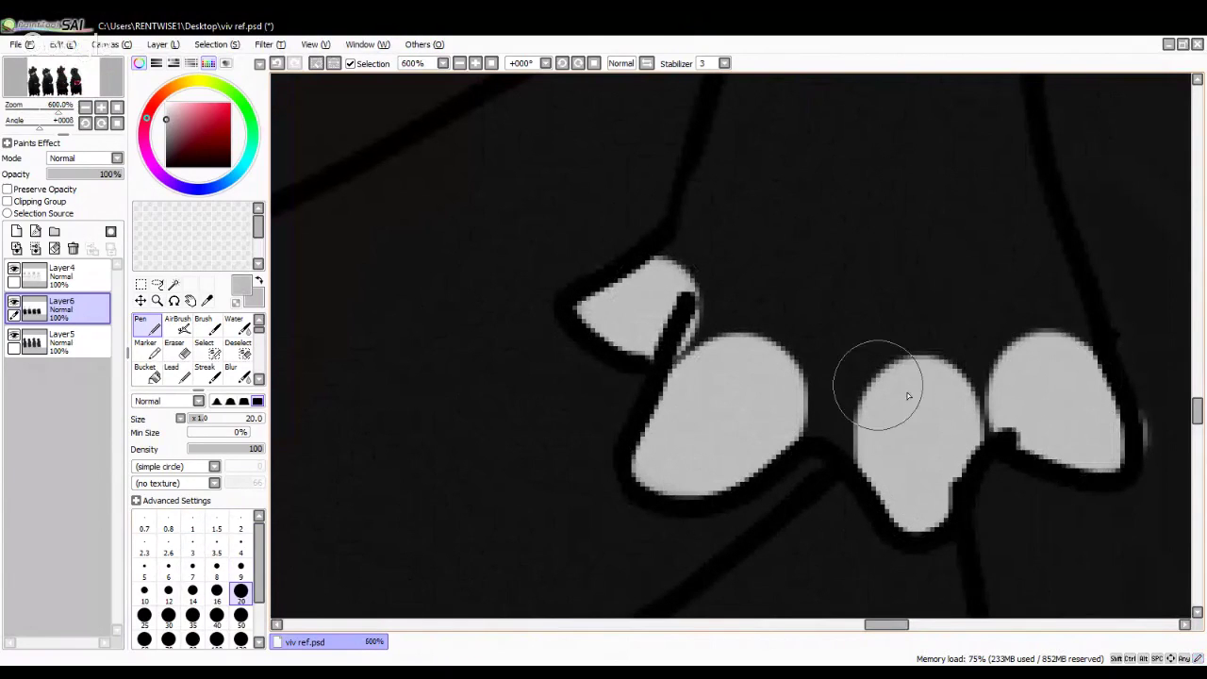
Step: Trim the light grey spill around the fourth figure's lowered fingertips with sampled dark grey, and resample the light grey
scroll(849, 368, down, 4)
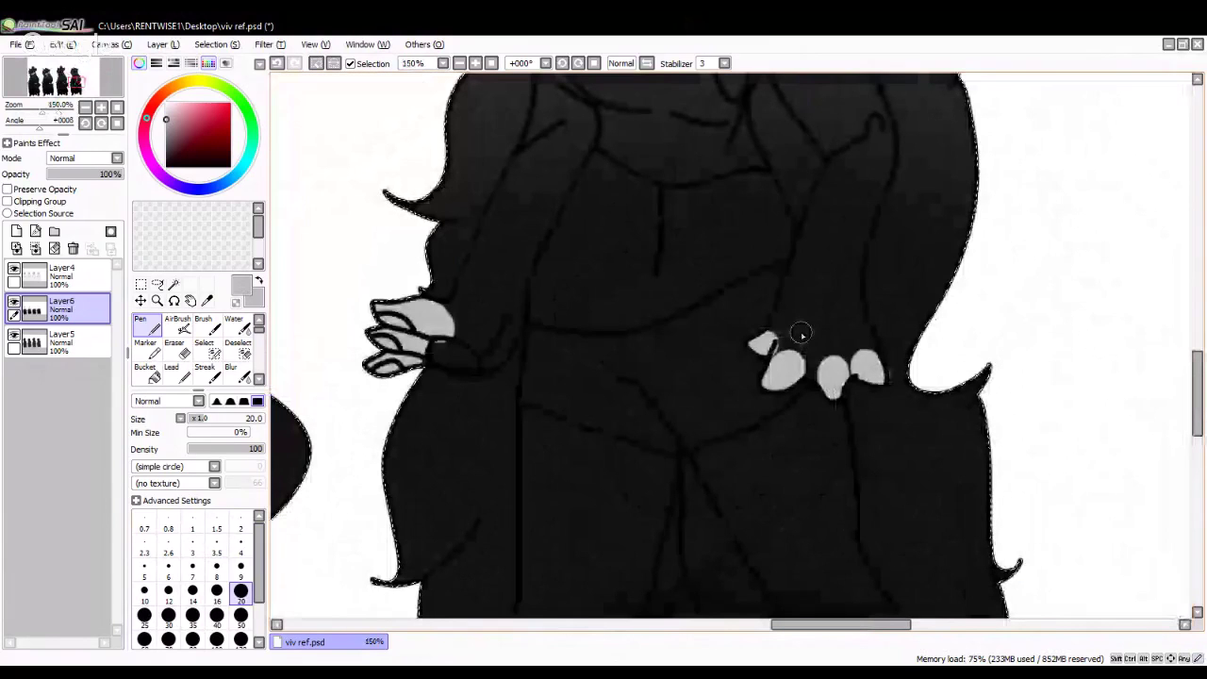
scroll(800, 333, down, 2)
scroll(801, 320, up, 4)
alt+click(800, 315)
scroll(822, 425, down, 2)
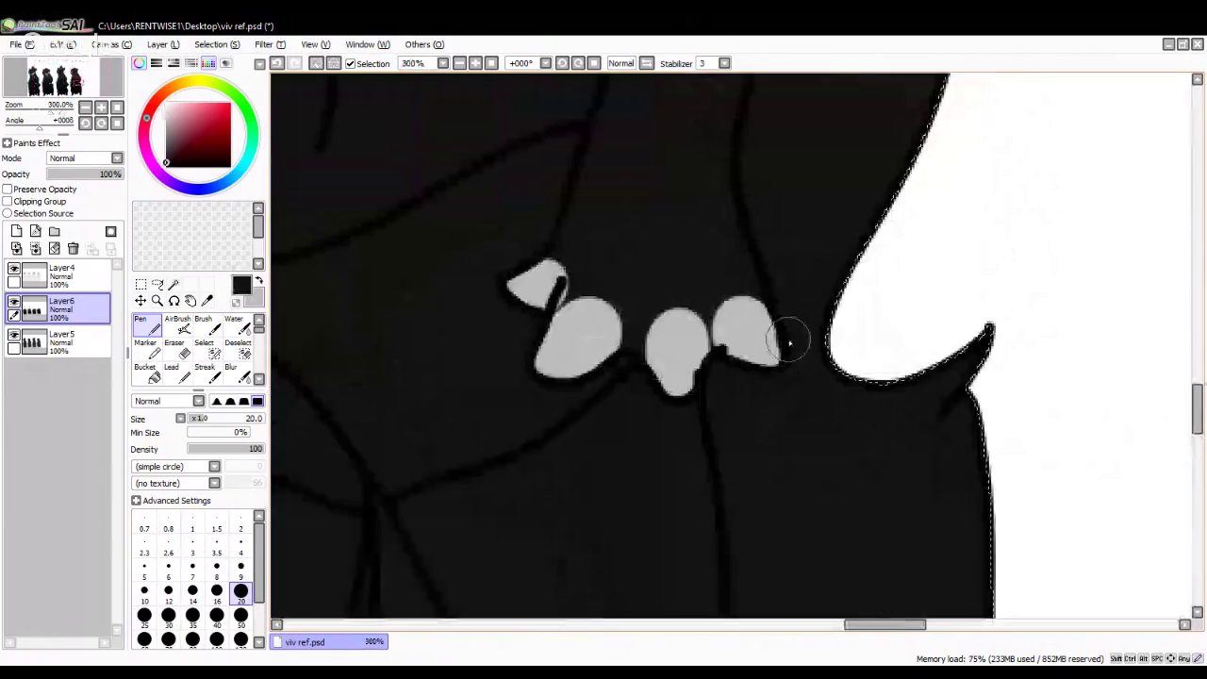
scroll(734, 327, down, 3)
scroll(735, 330, up, 2)
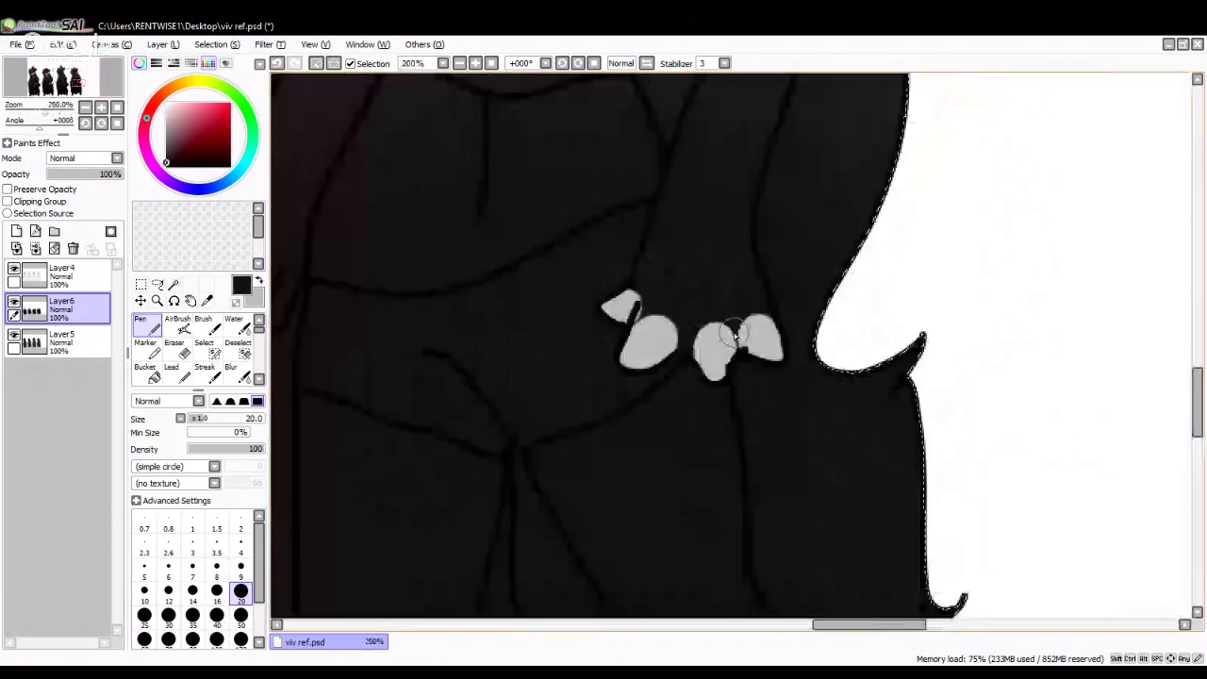
alt+click(765, 367)
scroll(759, 354, down, 1)
scroll(755, 340, down, 4)
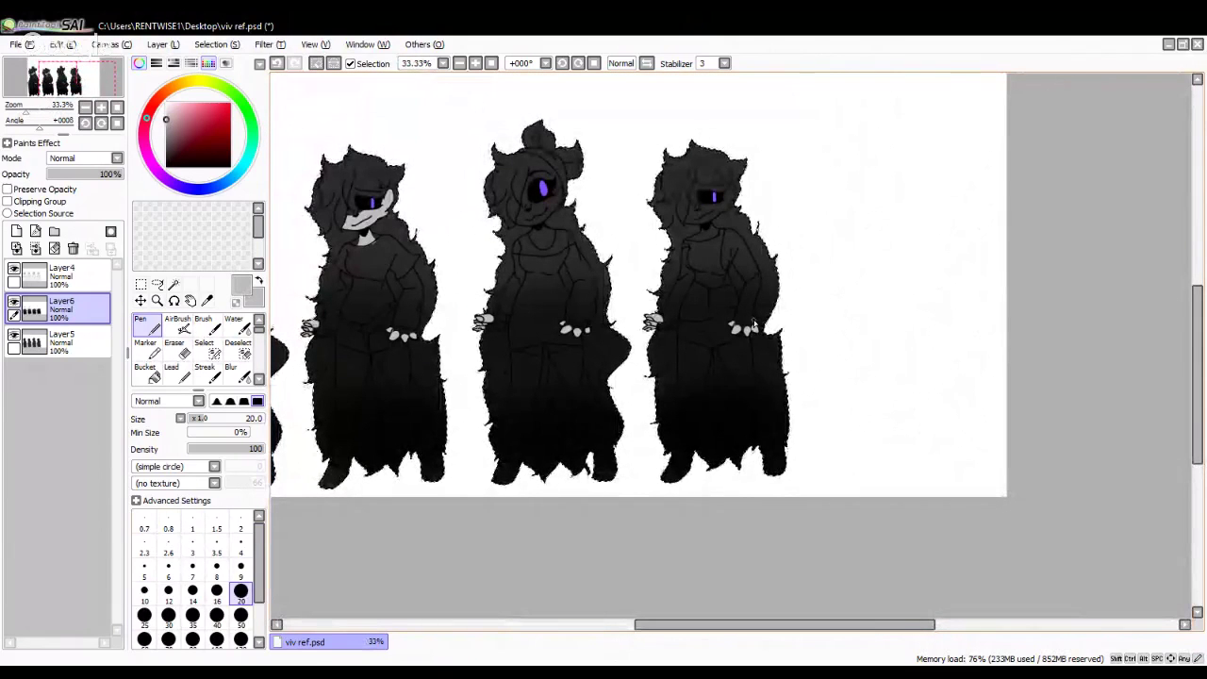
scroll(531, 322, up, 3)
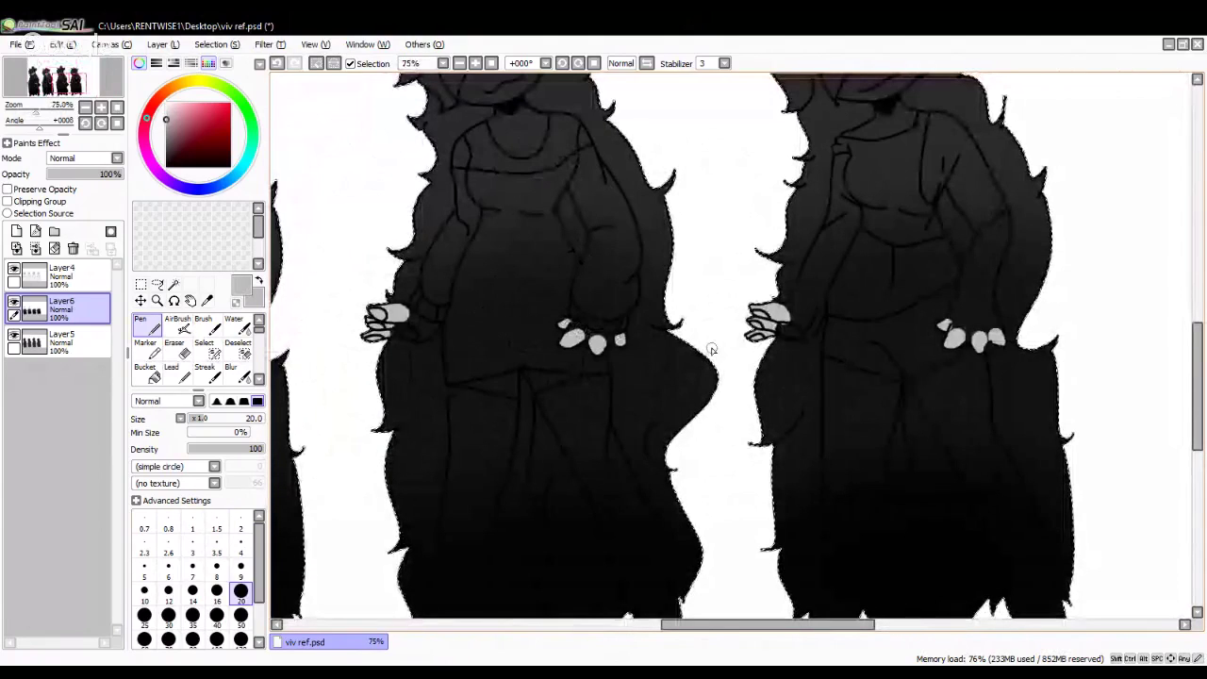
scroll(714, 345, down, 4)
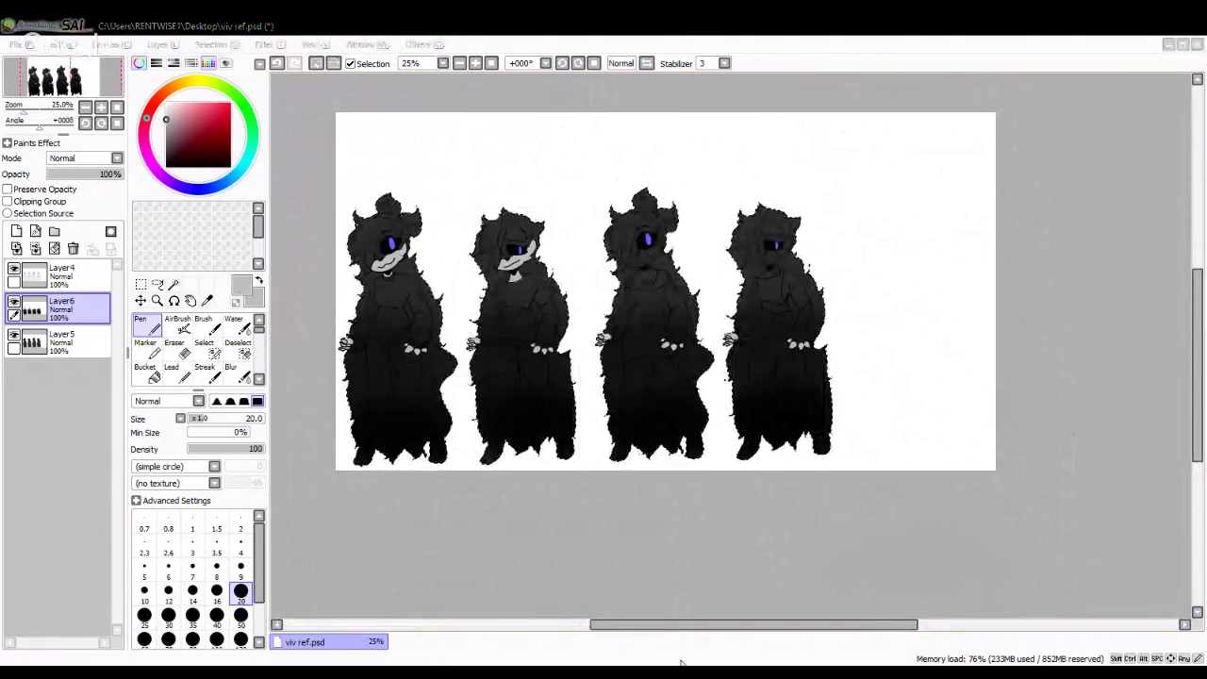
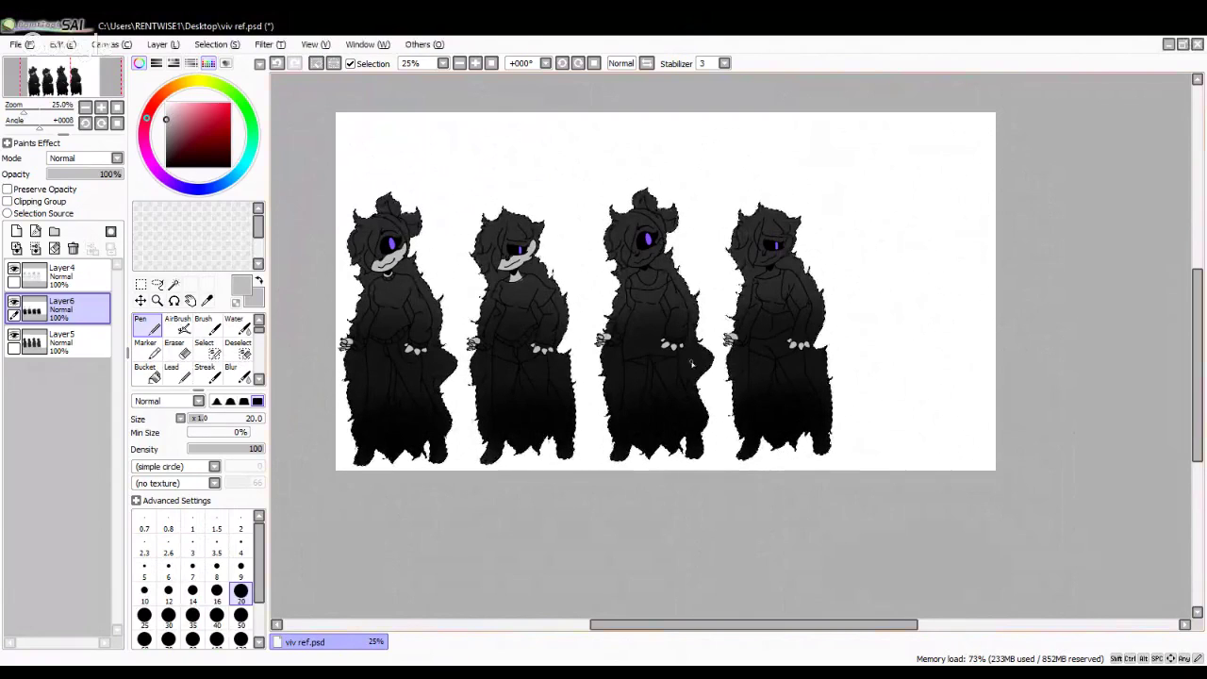
Step: Paint the third figure's lower face light grey from the muzzle below the nose across the cheek up into the ear
scroll(592, 208, up, 1)
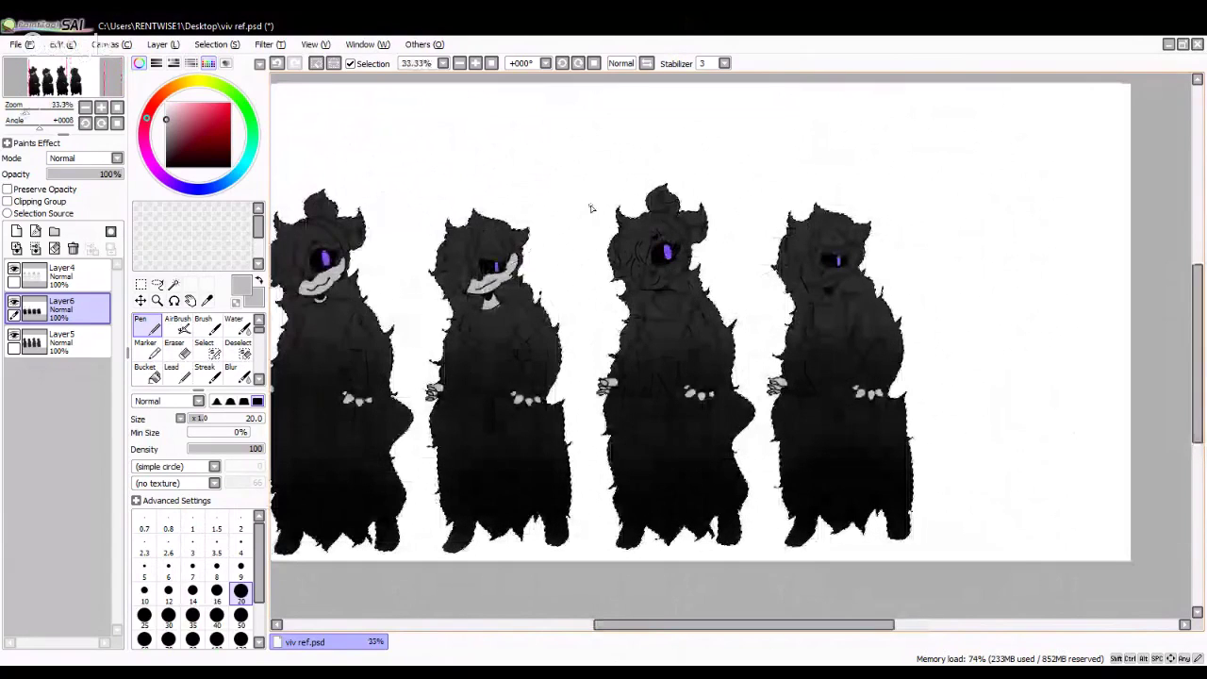
scroll(591, 209, up, 7)
mouse_move(746, 422)
mouse_down()
mouse_move(994, 274)
mouse_move(1018, 272)
mouse_up()
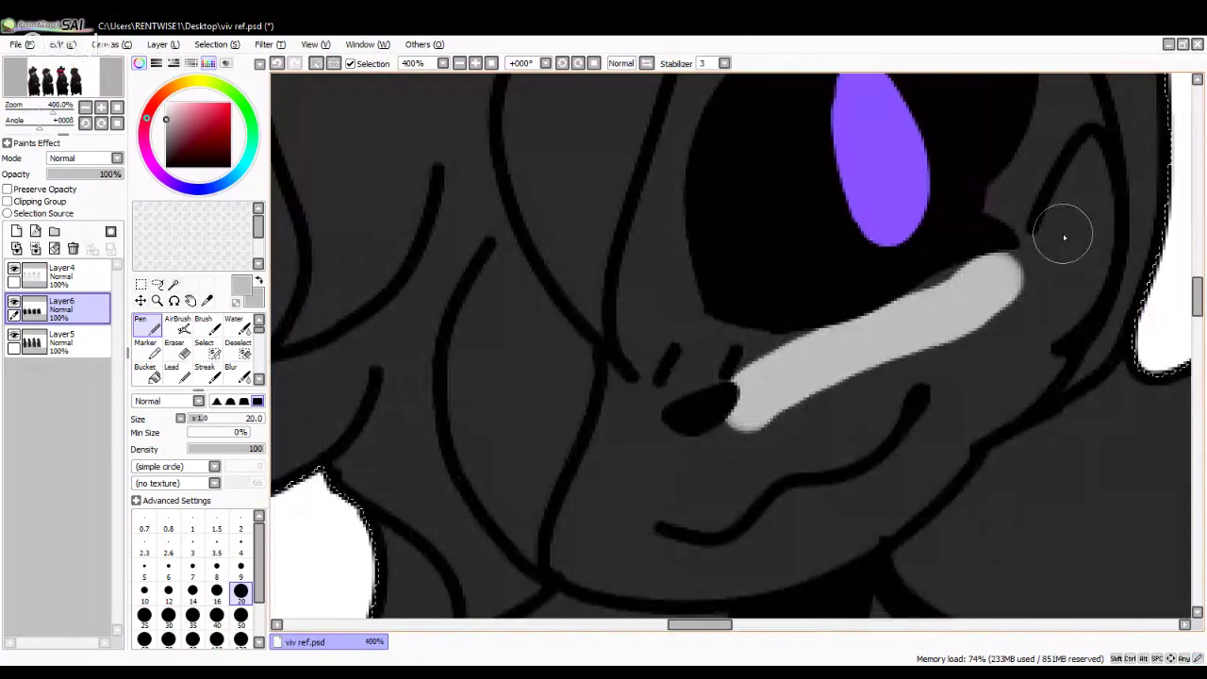
mouse_move(1100, 189)
mouse_down()
mouse_move(1052, 296)
mouse_move(1051, 194)
mouse_move(1083, 192)
mouse_move(1059, 291)
mouse_move(1056, 231)
mouse_move(741, 432)
mouse_move(605, 464)
mouse_move(582, 559)
mouse_move(597, 571)
mouse_move(703, 577)
mouse_move(910, 513)
mouse_move(1048, 349)
mouse_move(1084, 202)
mouse_up()
key(ctrl+z)
mouse_move(1009, 349)
mouse_down()
mouse_move(932, 450)
mouse_move(669, 506)
mouse_move(803, 444)
mouse_move(728, 493)
mouse_move(853, 481)
mouse_up()
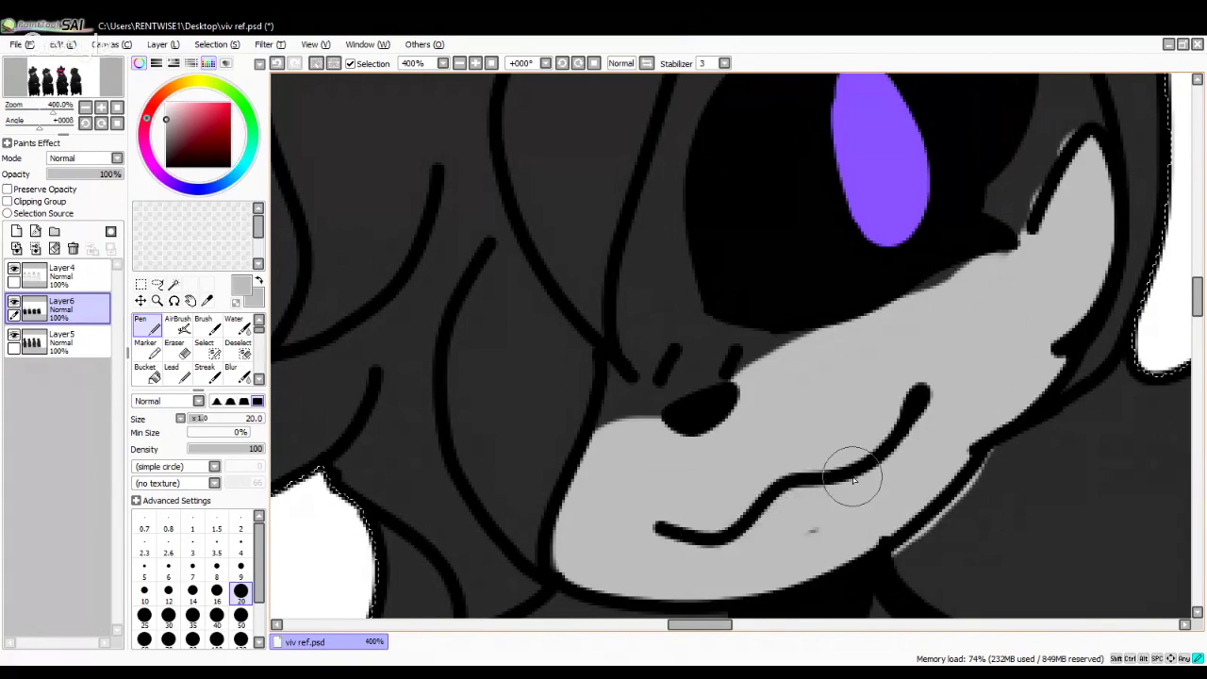
Step: Cover the light grey spill outside the third figure's ear outline with dark grey, and resample the light grey from the cheek
scroll(809, 424, up, 1)
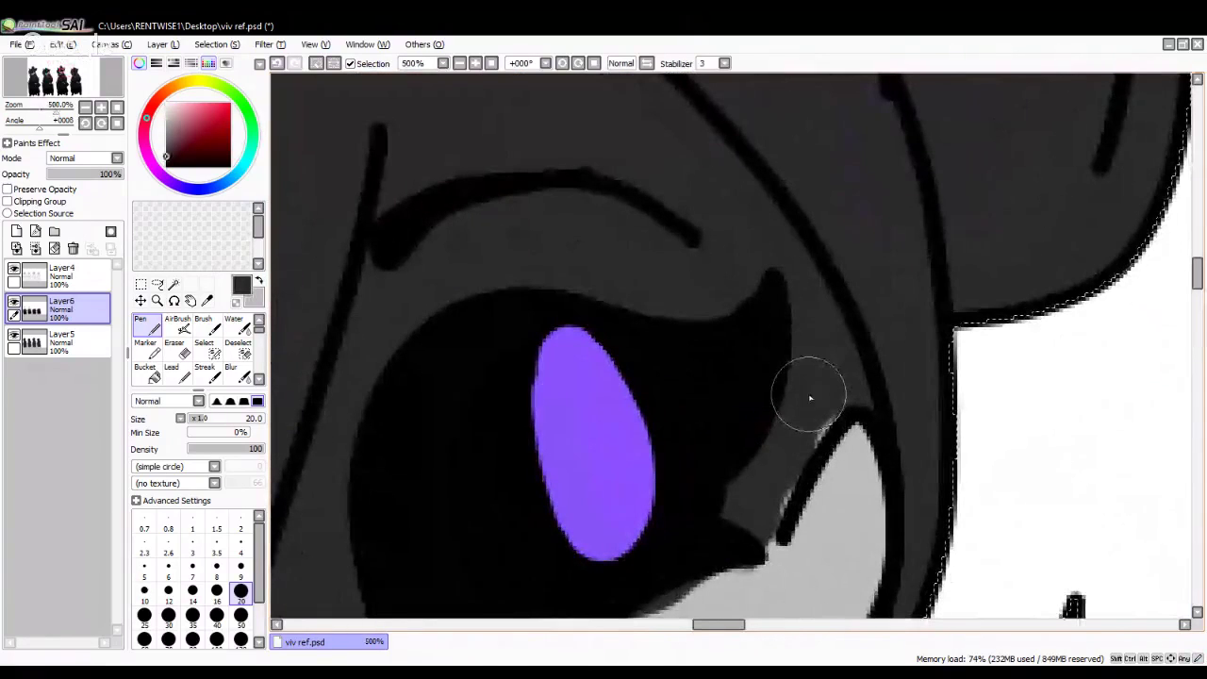
scroll(660, 401, down, 3)
alt+click(662, 405)
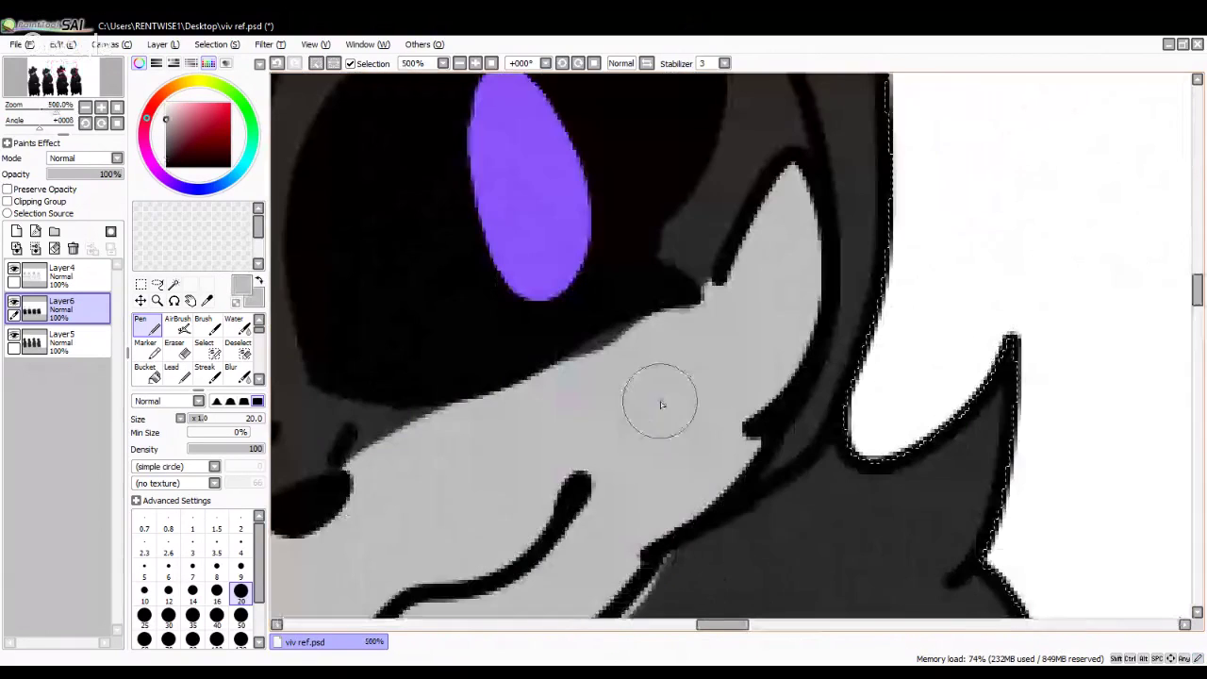
Step: Smooth the third figure's upper cheek edge with light grey, and tidy beside the ear with sampled dark grey
drag(585, 351, 660, 329)
alt+click(723, 167)
mouse_move(723, 167)
mouse_down()
mouse_move(712, 242)
mouse_move(719, 203)
mouse_move(684, 231)
mouse_up()
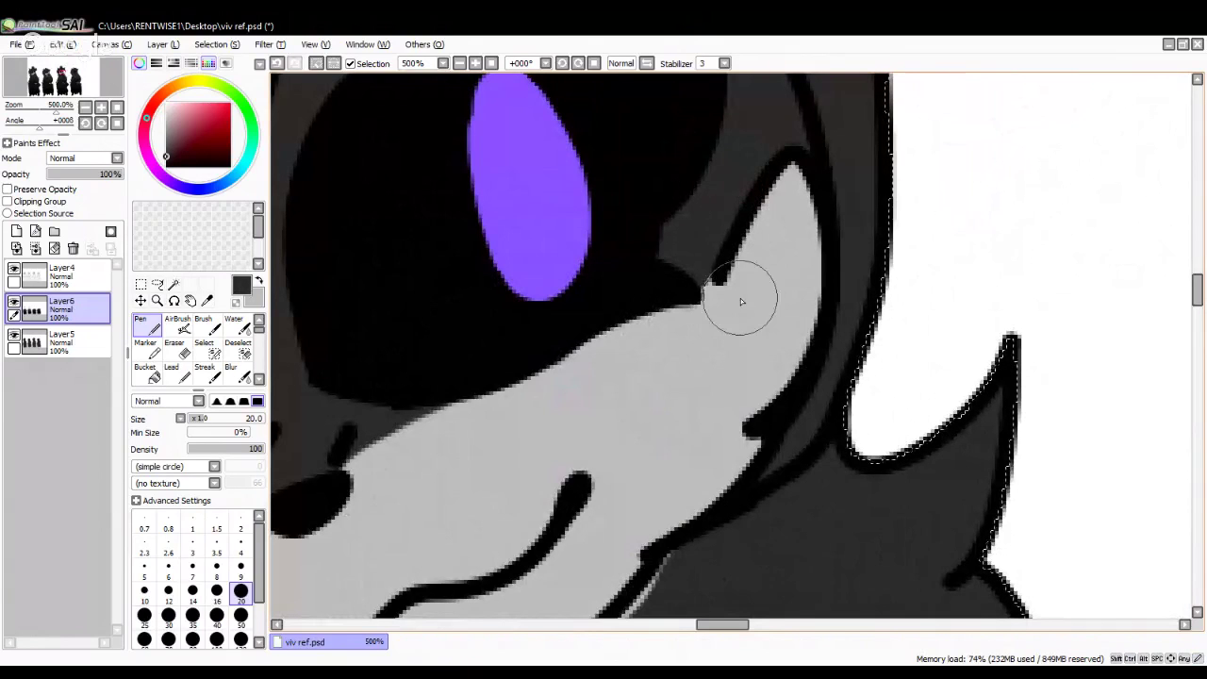
Step: Examine the face, neck and hand markings across the figures, comparing the third figure's face with the fourth's
scroll(741, 298, down, 1)
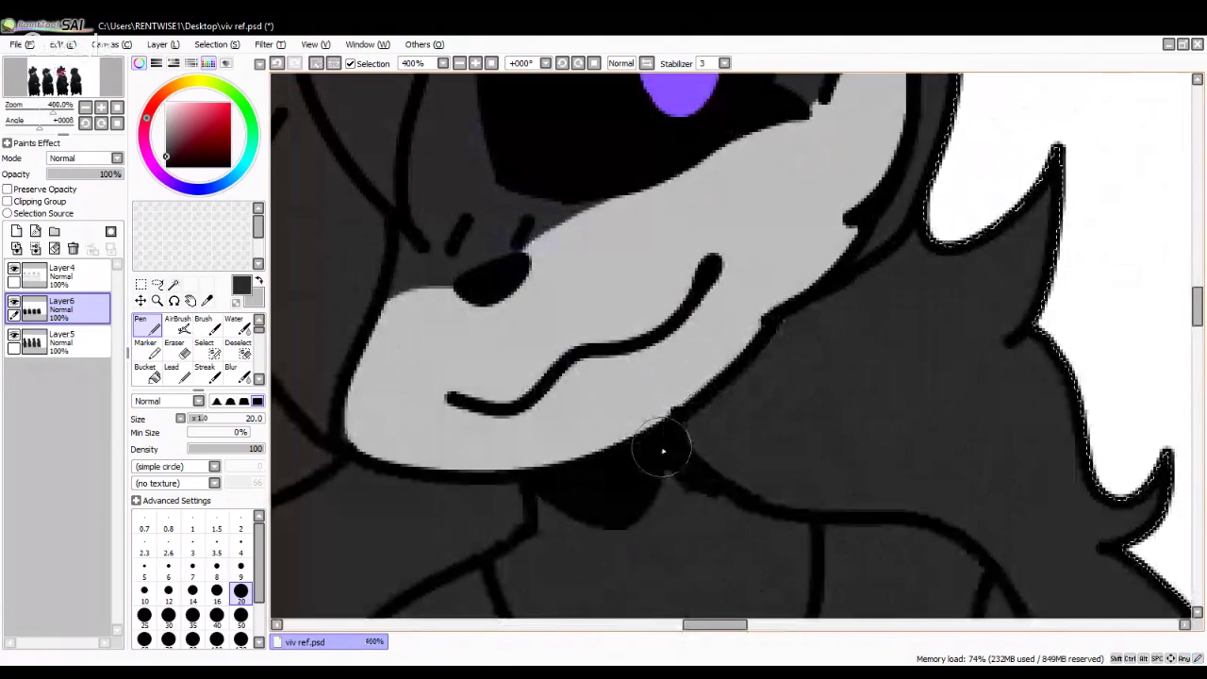
scroll(663, 451, down, 8)
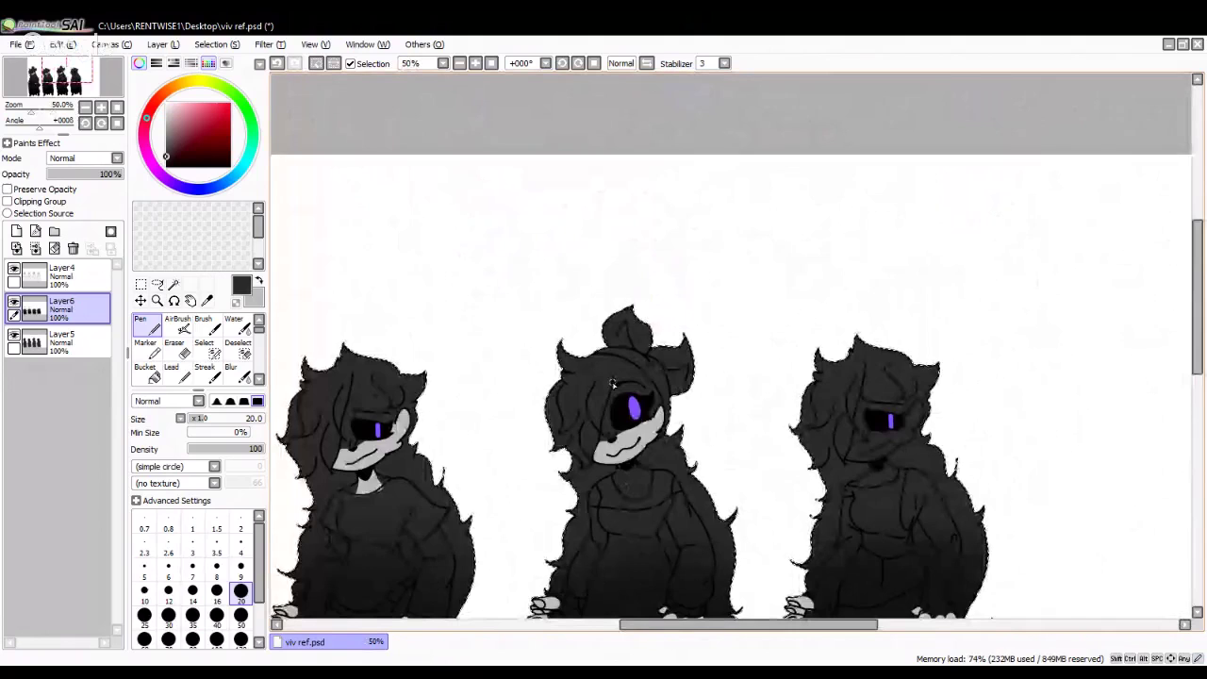
scroll(592, 475, down, 1)
scroll(592, 475, up, 1)
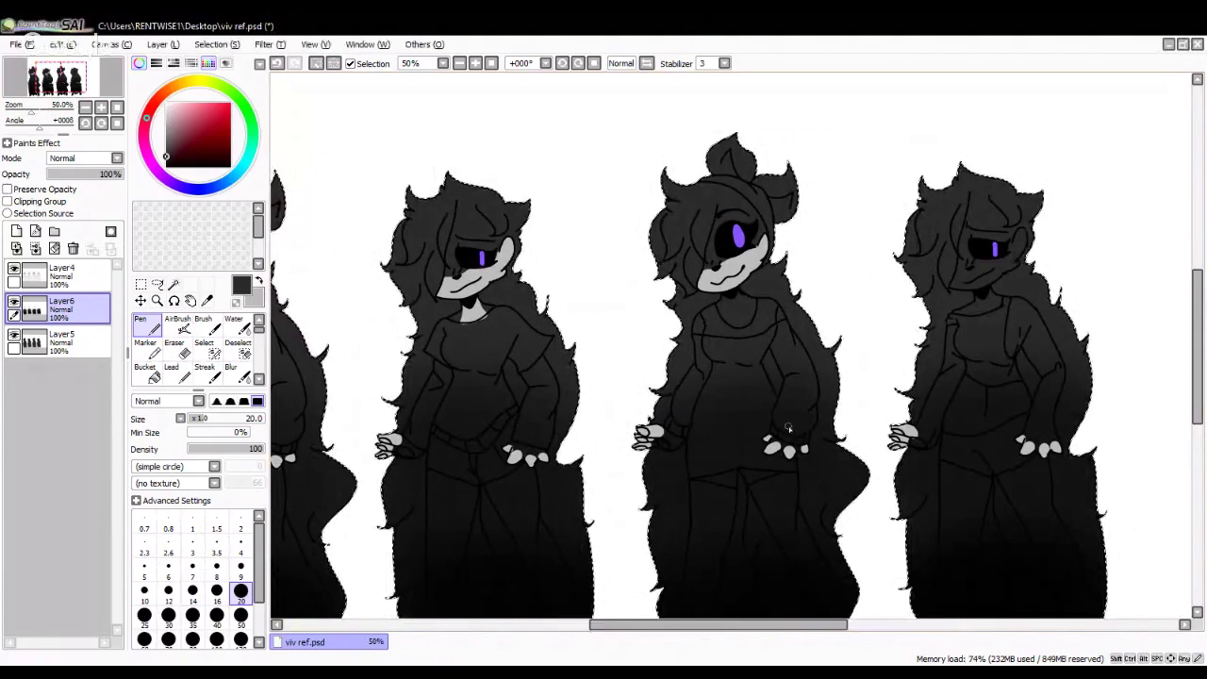
scroll(783, 417, down, 3)
scroll(786, 385, up, 6)
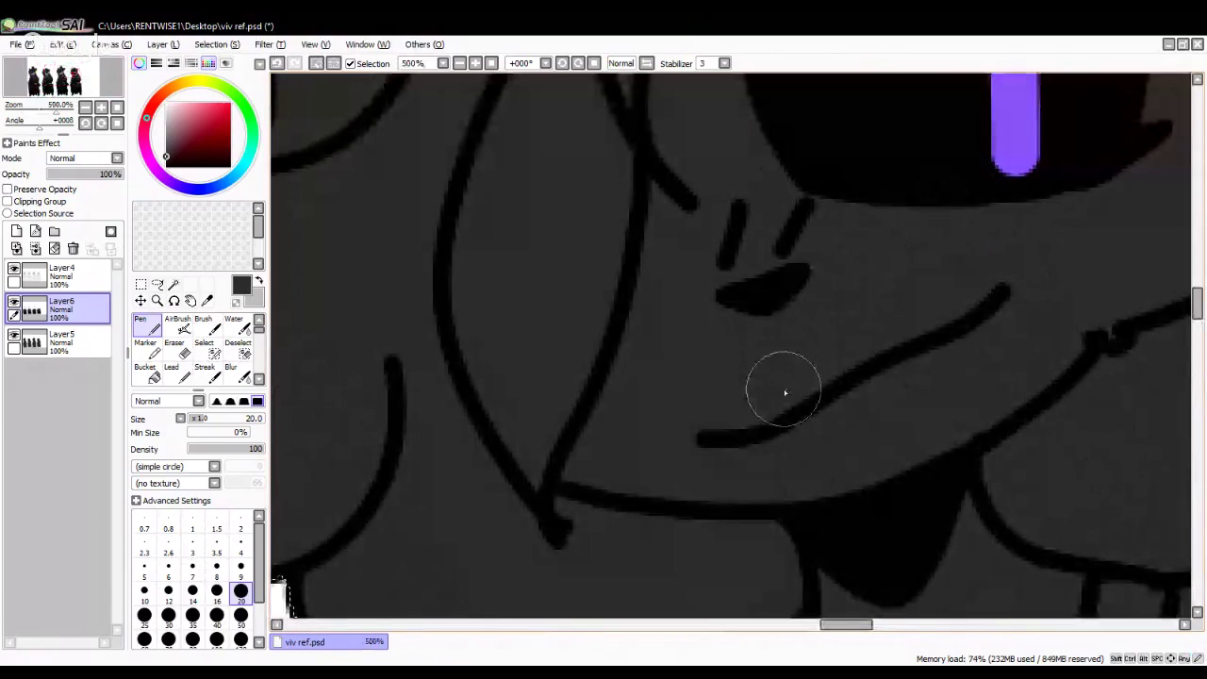
scroll(779, 404, down, 4)
scroll(783, 320, down, 2)
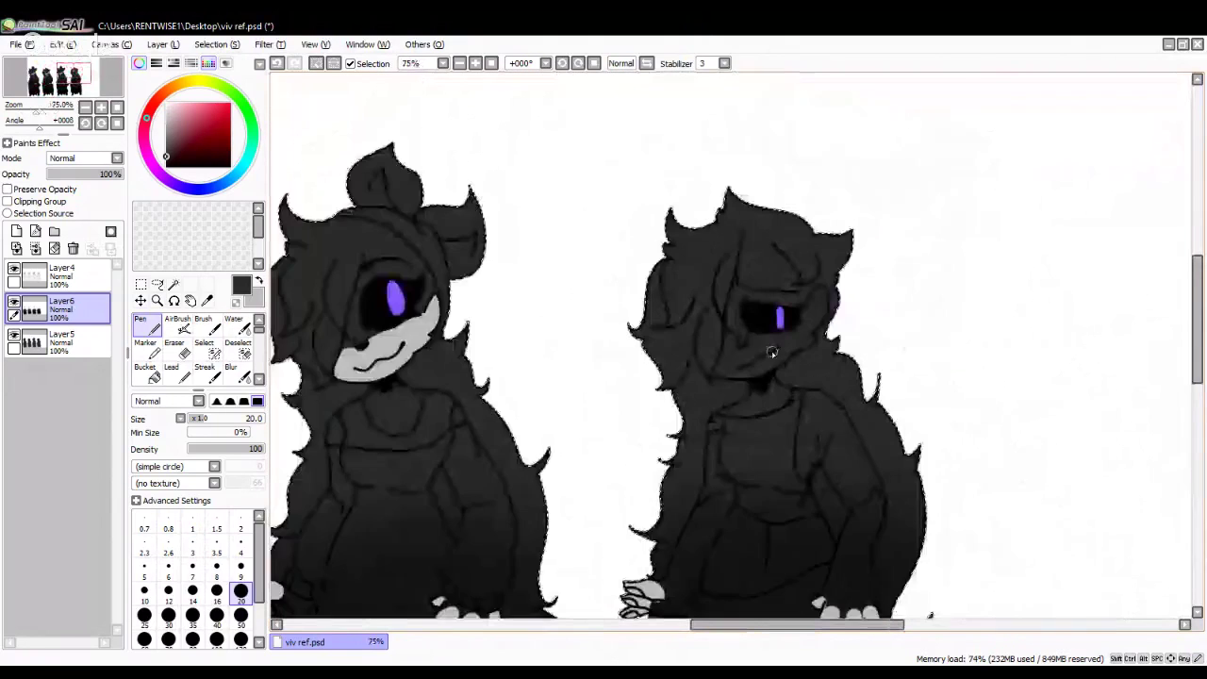
scroll(783, 320, up, 2)
scroll(743, 332, down, 1)
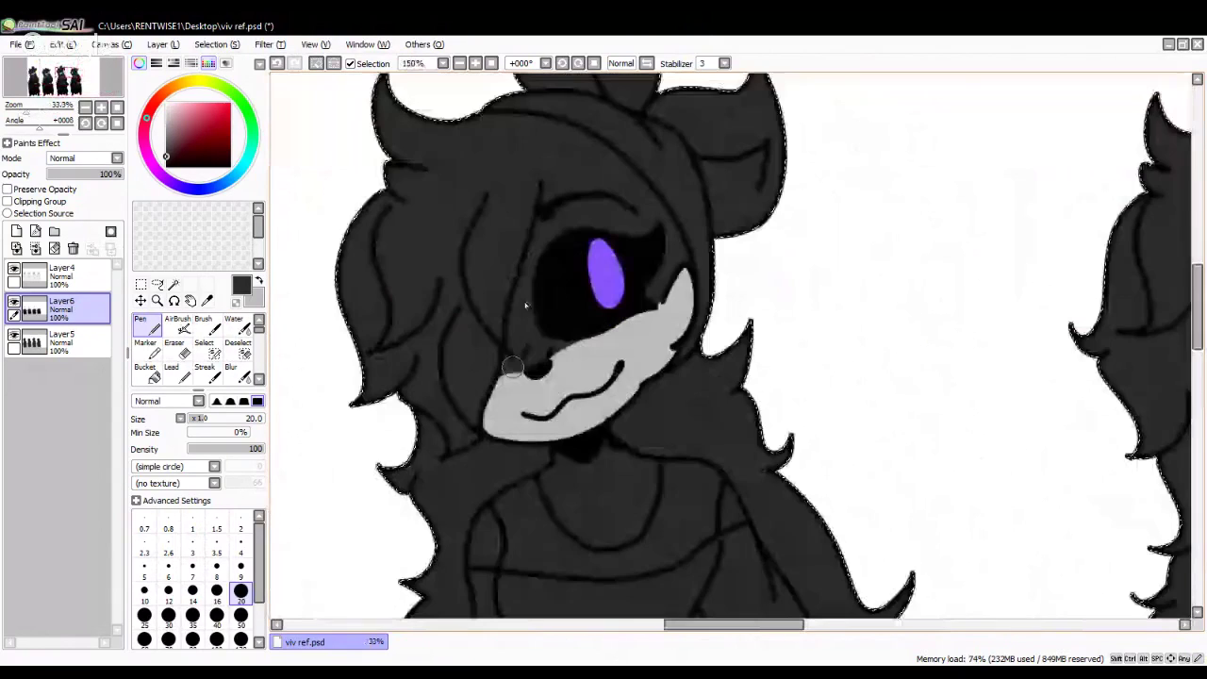
Step: Paint the fourth figure's lower face light grey from the muzzle below the nose across the cheek up into the ear
scroll(722, 321, down, 3)
scroll(722, 321, up, 7)
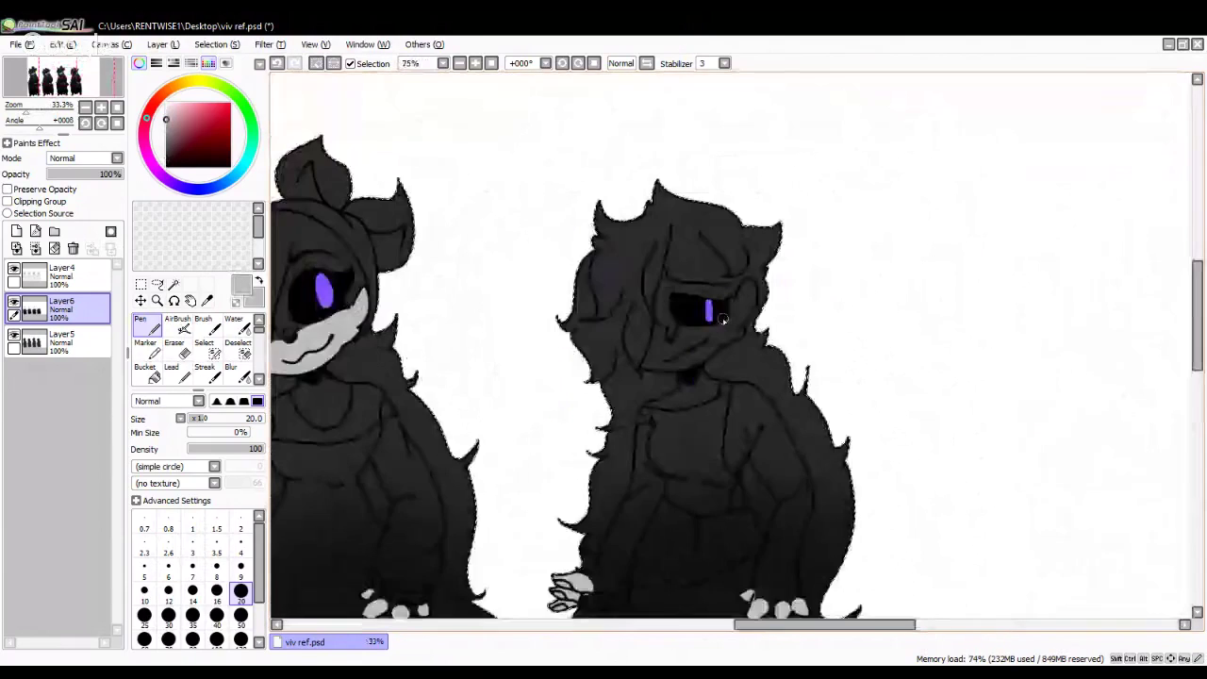
mouse_move(613, 430)
mouse_down()
mouse_move(795, 338)
mouse_move(954, 207)
mouse_move(978, 124)
mouse_move(990, 126)
mouse_move(988, 253)
mouse_move(943, 318)
mouse_move(873, 363)
mouse_up()
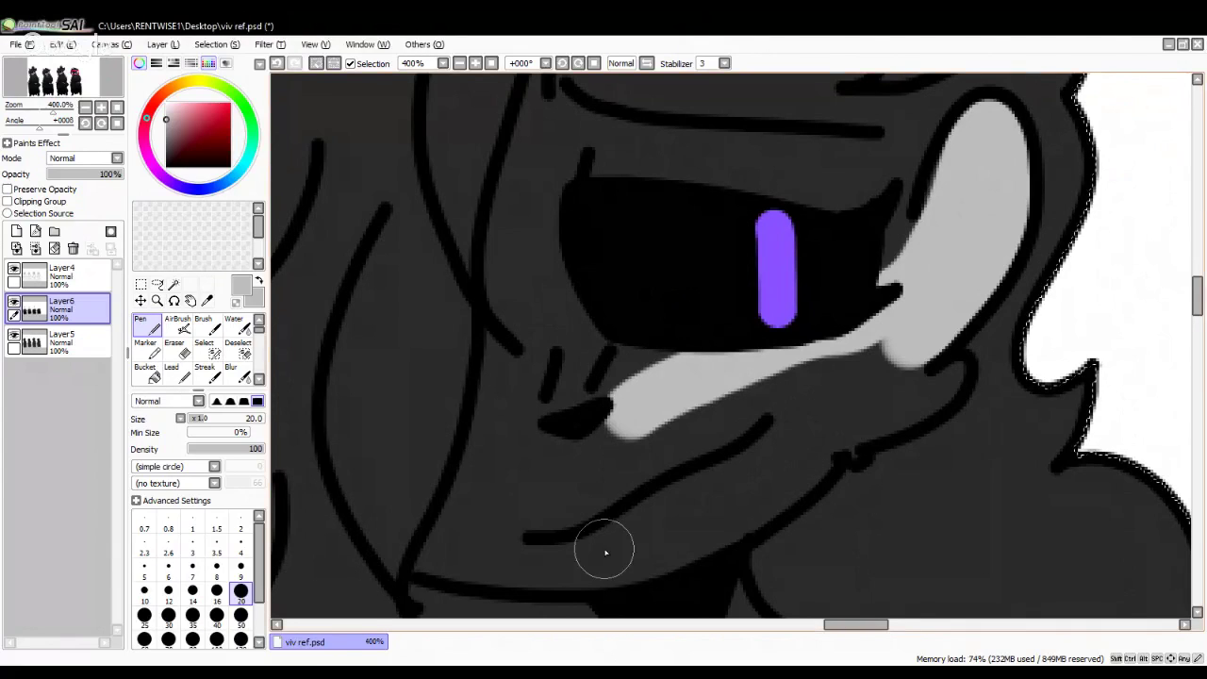
mouse_move(617, 426)
mouse_down()
mouse_move(450, 533)
mouse_move(439, 557)
mouse_move(659, 580)
mouse_move(916, 368)
mouse_move(741, 399)
mouse_move(806, 504)
mouse_move(509, 500)
mouse_move(803, 385)
mouse_up()
Step: Cover the light grey spill below the fourth figure's jaw outline with sampled dark grey
alt+click(986, 382)
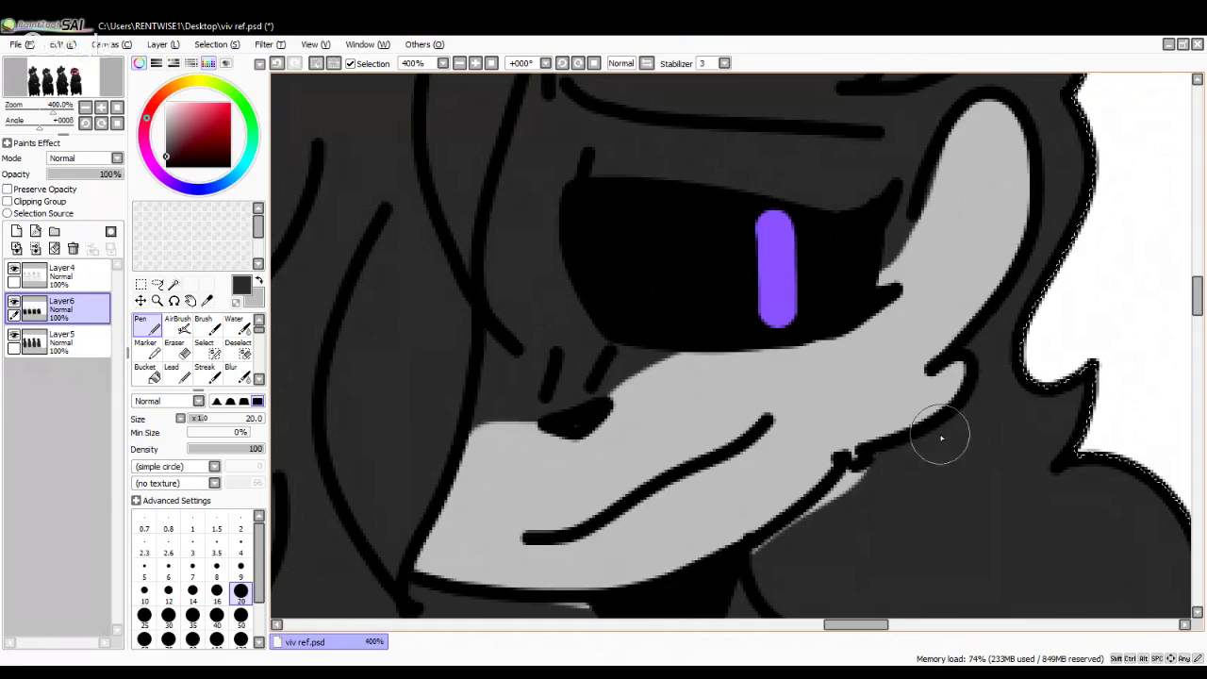
drag(842, 458, 870, 465)
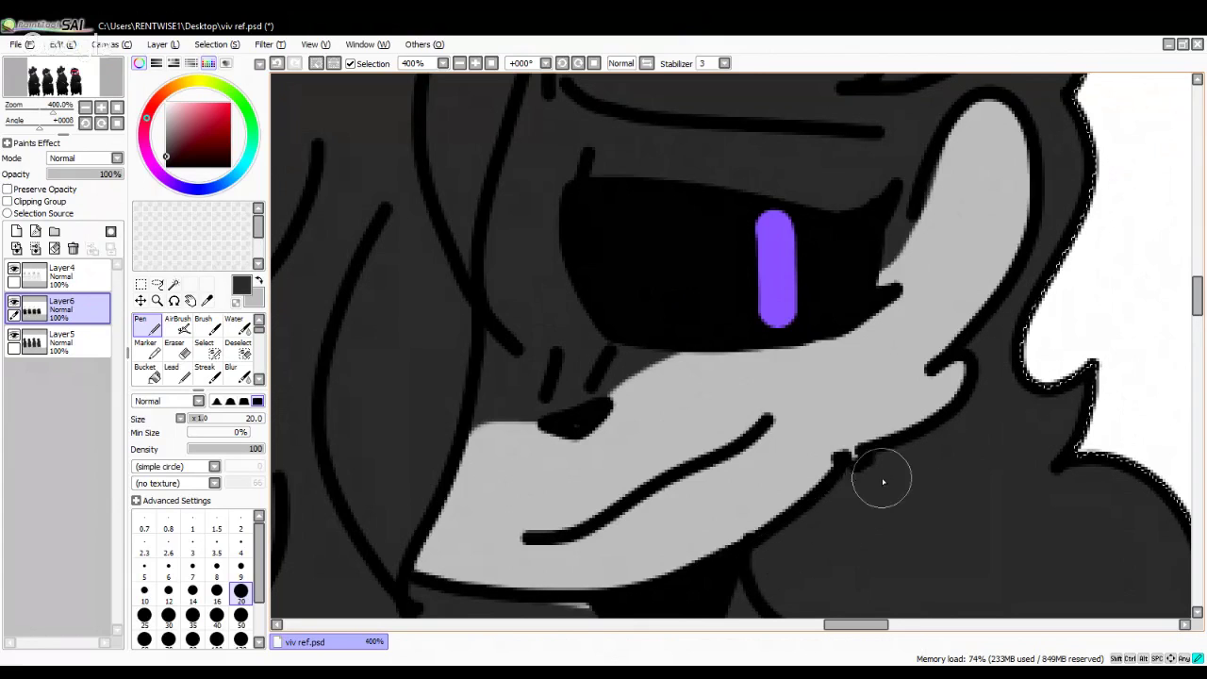
scroll(882, 482, down, 5)
scroll(754, 431, up, 6)
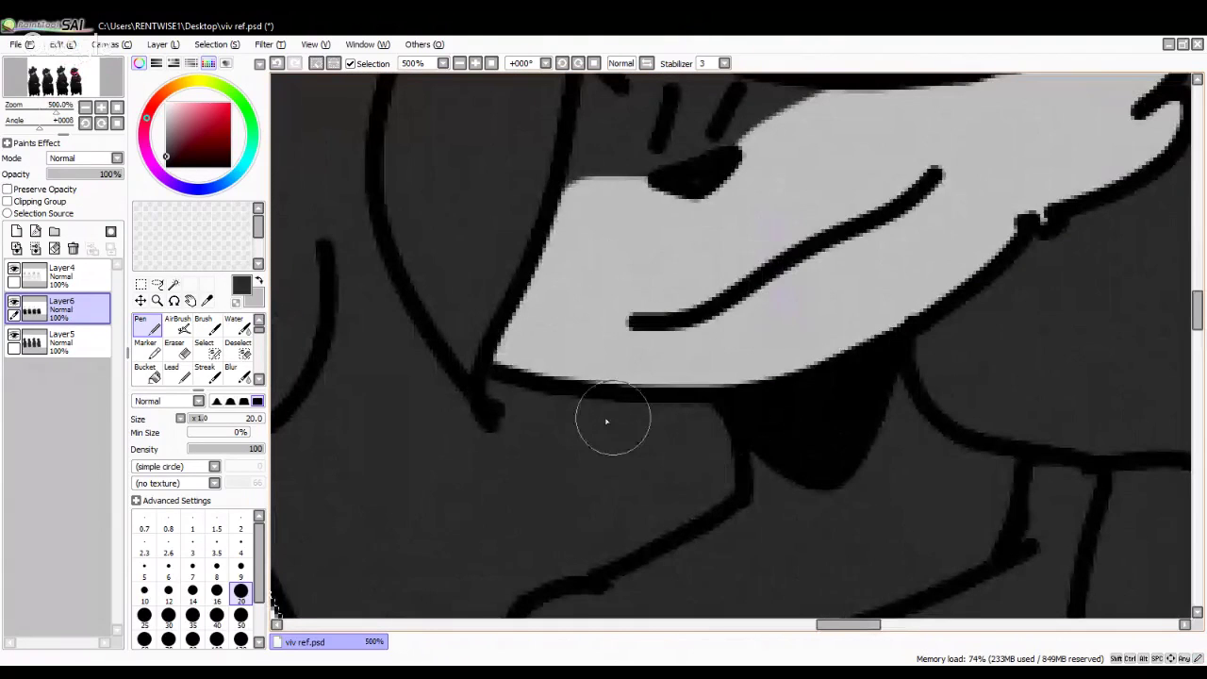
scroll(607, 421, down, 6)
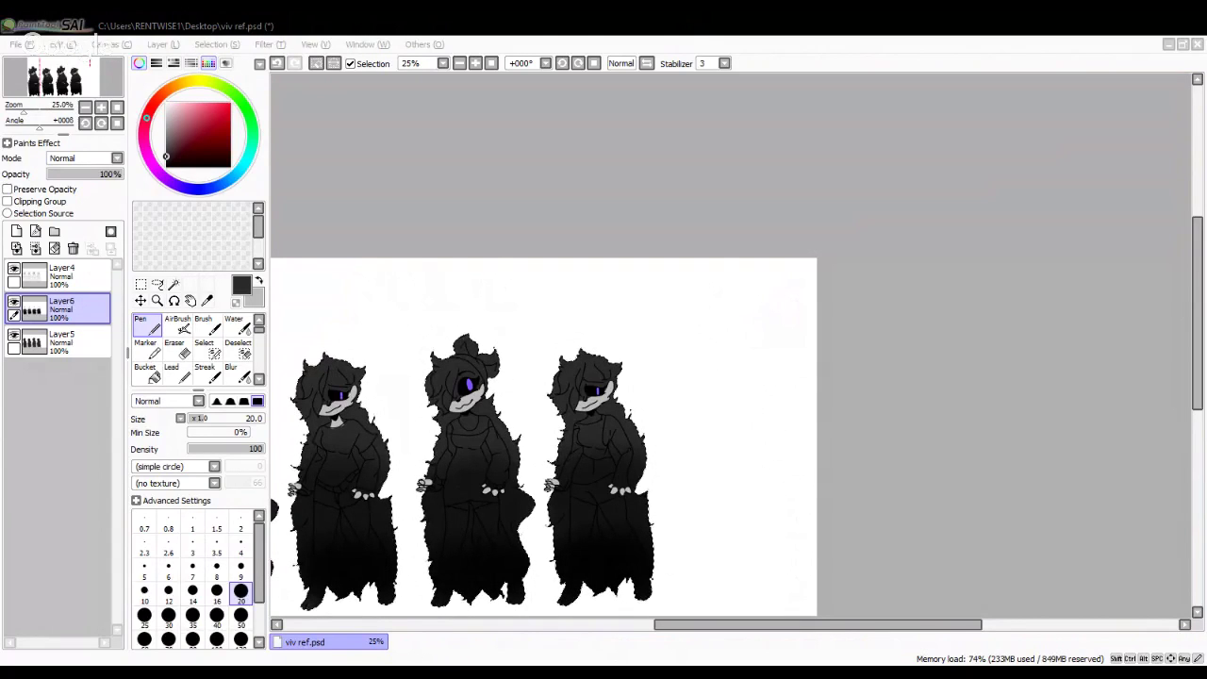
click(648, 659)
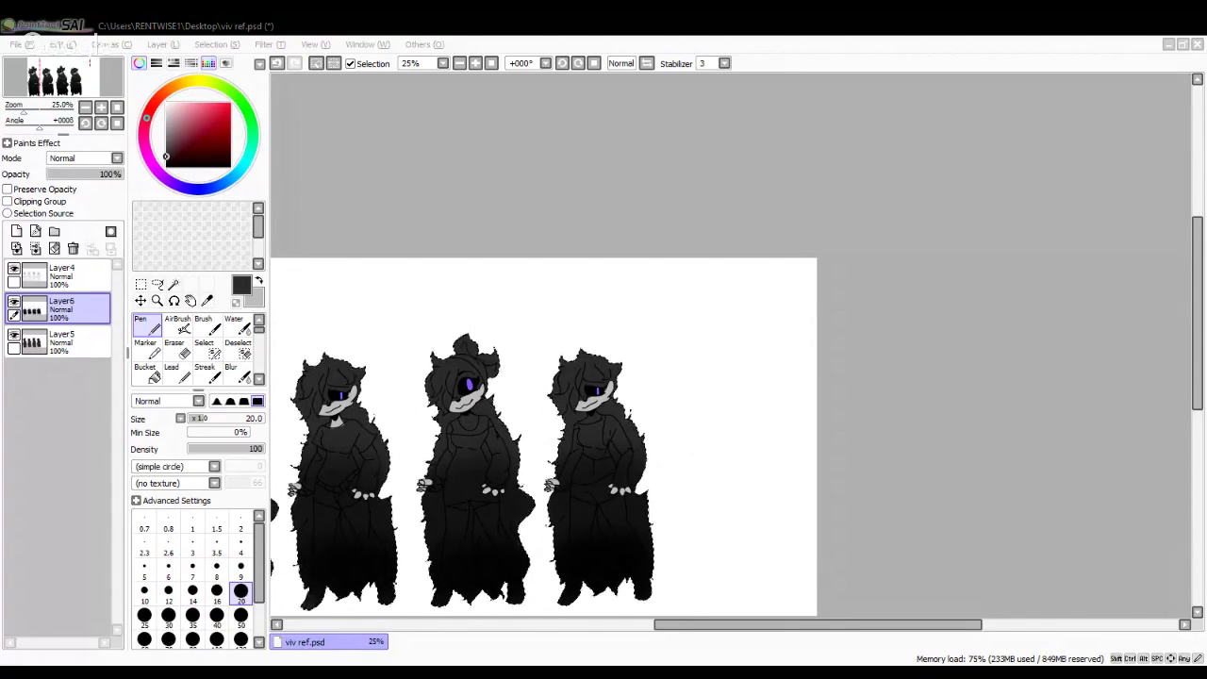
click(401, 665)
click(307, 24)
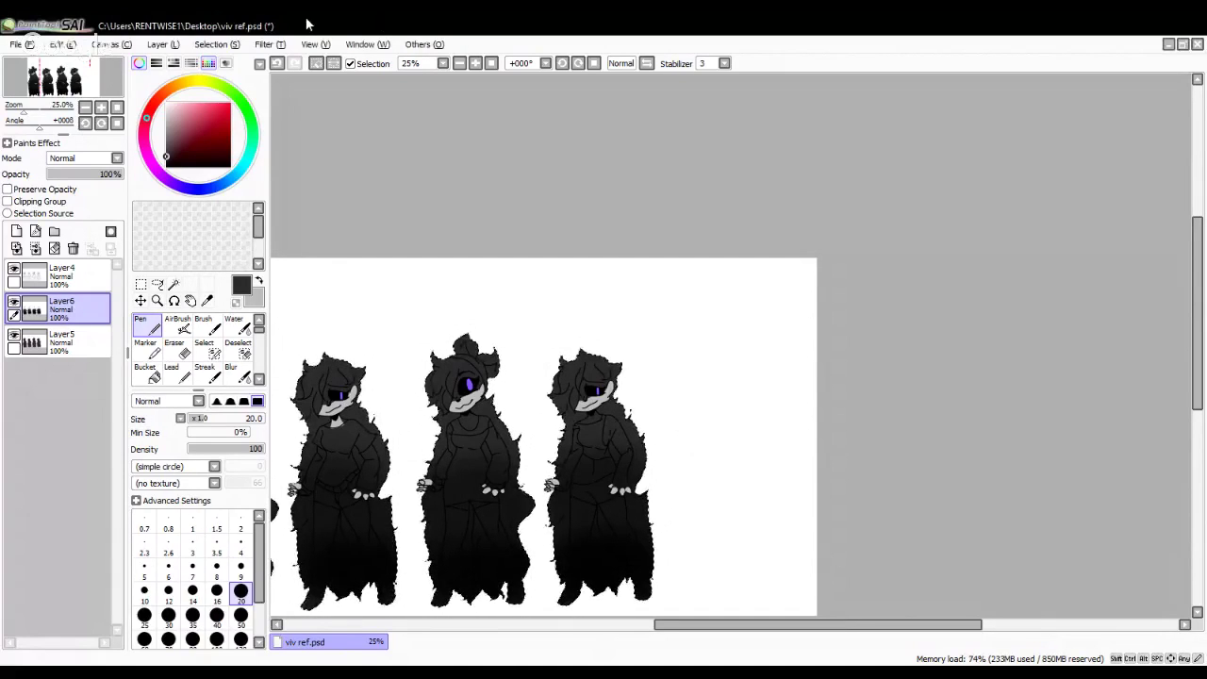
drag(519, 591, 493, 614)
Step: Sample the light grey from the fourth figure's face and fill the neck below the black throat shadow down to the neckline
scroll(458, 444, up, 4)
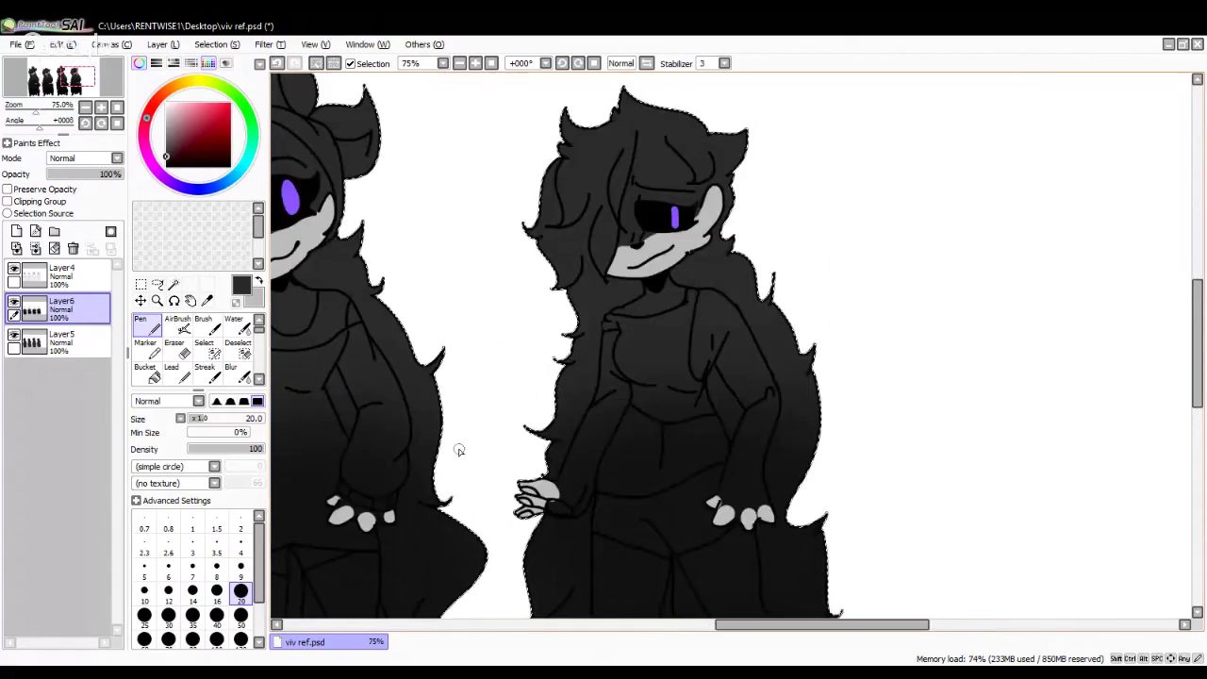
scroll(666, 413, up, 3)
scroll(666, 516, down, 1)
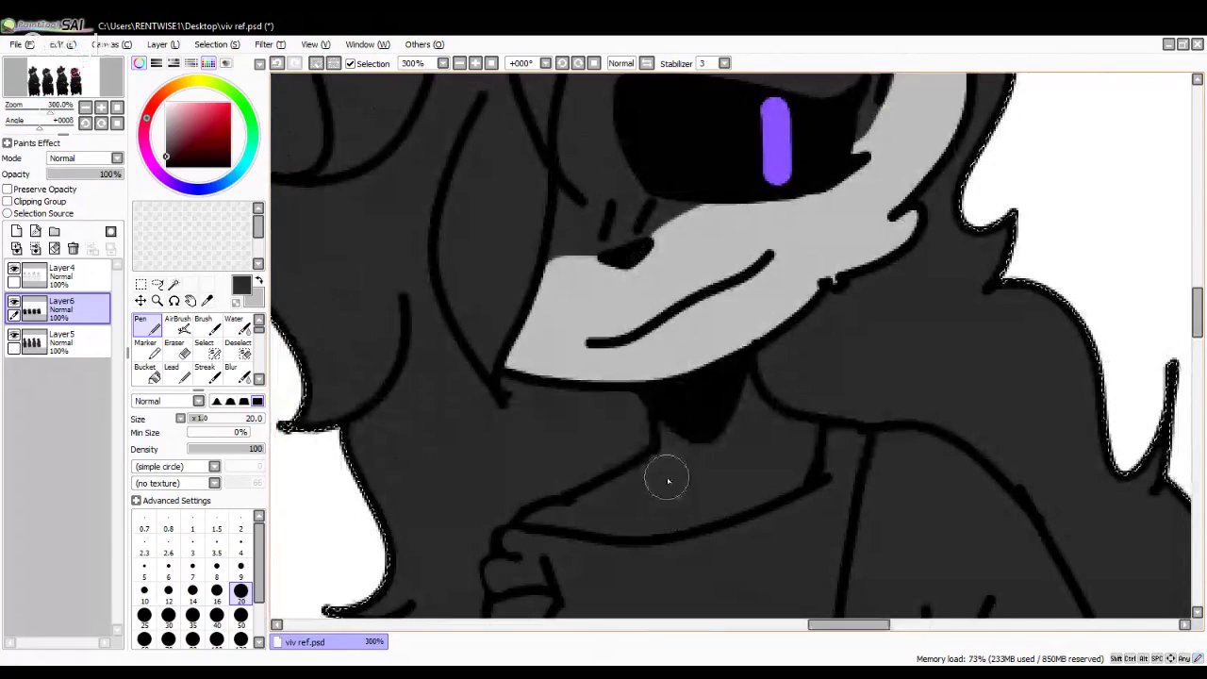
scroll(674, 399, down, 3)
scroll(672, 437, up, 3)
scroll(672, 436, up, 1)
alt+click(634, 236)
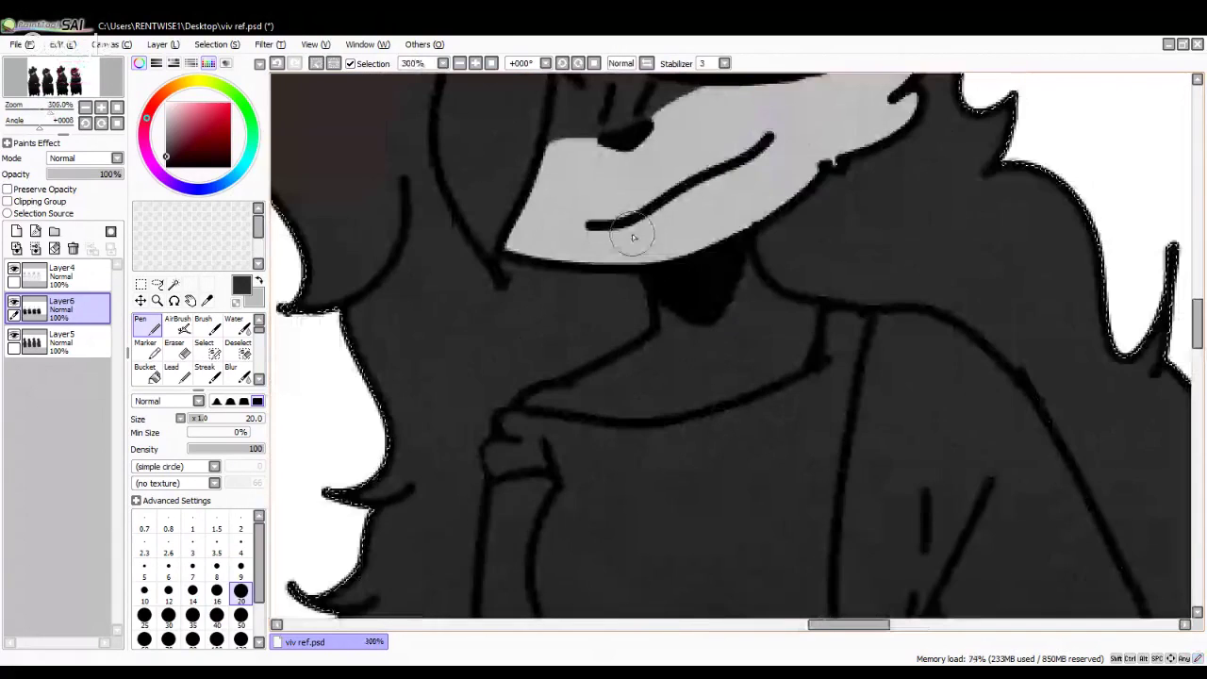
mouse_move(681, 283)
mouse_down()
mouse_move(679, 347)
mouse_move(651, 413)
mouse_up()
mouse_move(694, 304)
mouse_down()
mouse_move(682, 294)
mouse_move(641, 396)
mouse_move(693, 353)
mouse_move(738, 274)
mouse_move(781, 351)
mouse_move(773, 361)
mouse_move(692, 394)
mouse_move(729, 307)
mouse_up()
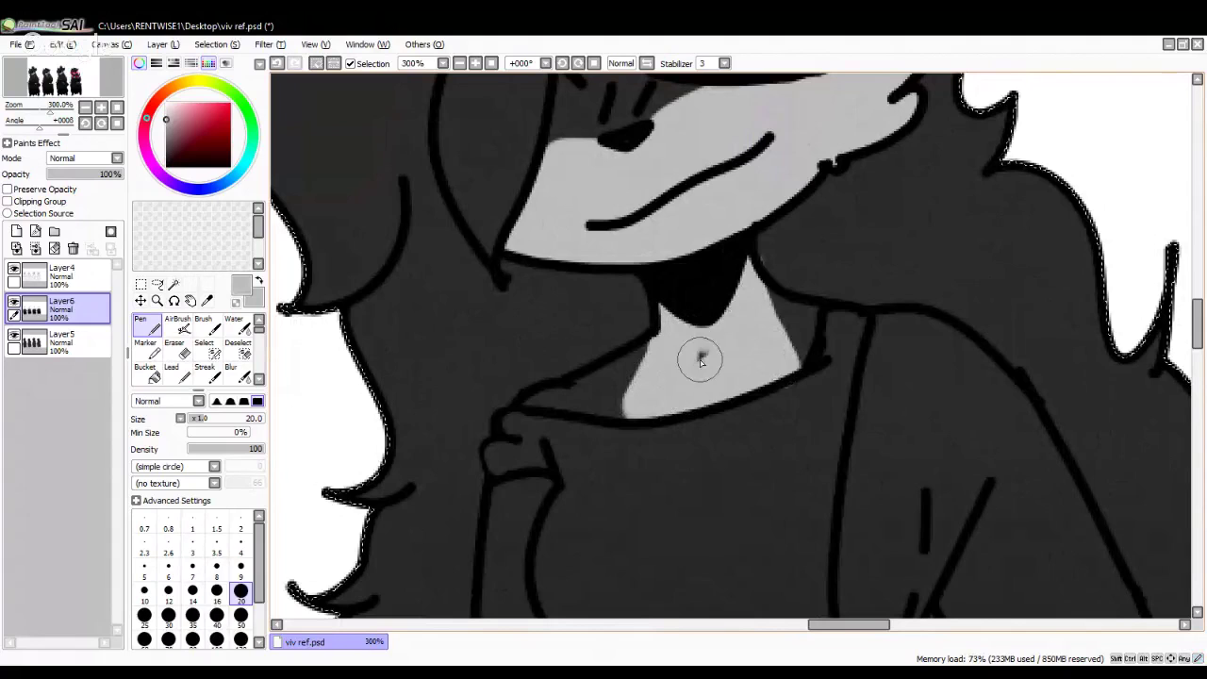
Step: Trim the side edge of the fourth figure's light grey neck marking with dark grey
scroll(721, 345, down, 4)
scroll(742, 345, down, 2)
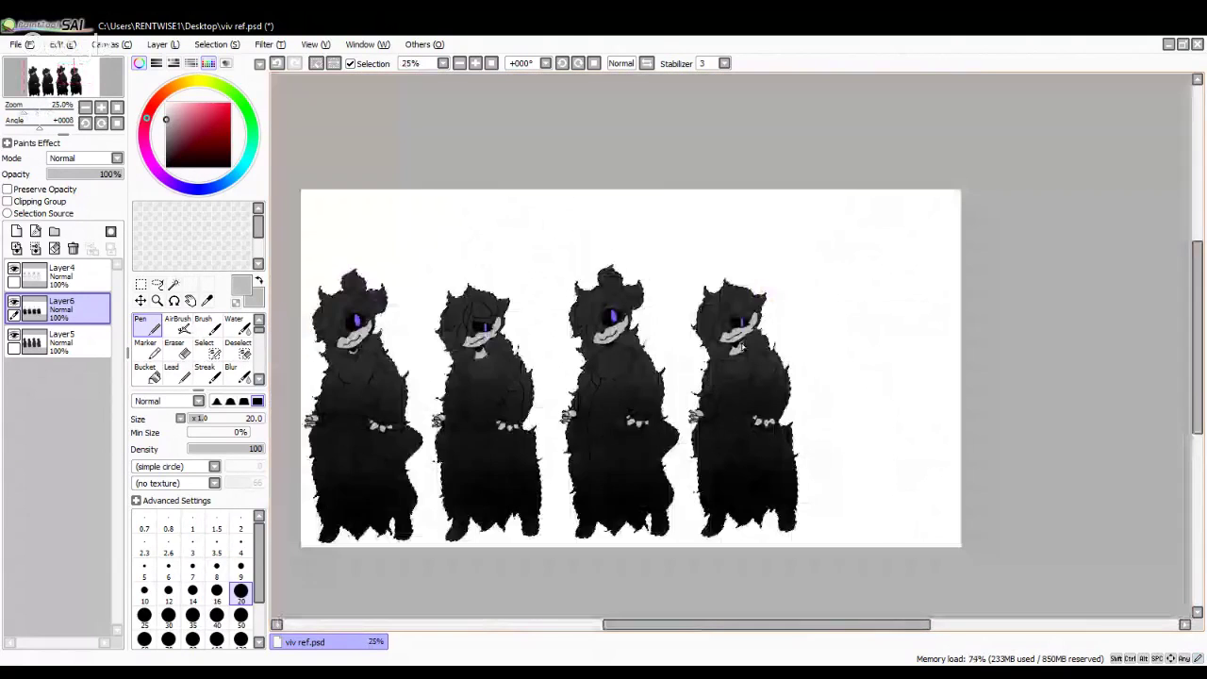
scroll(743, 345, up, 6)
drag(500, 467, 645, 398)
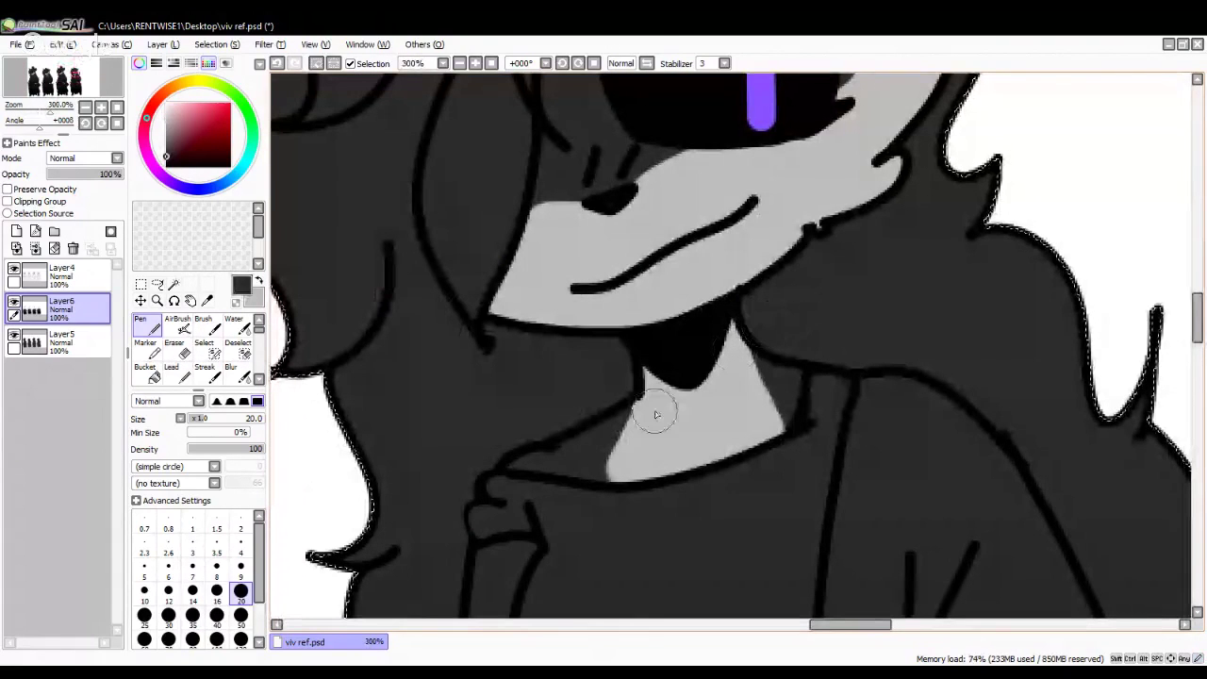
scroll(600, 478, down, 8)
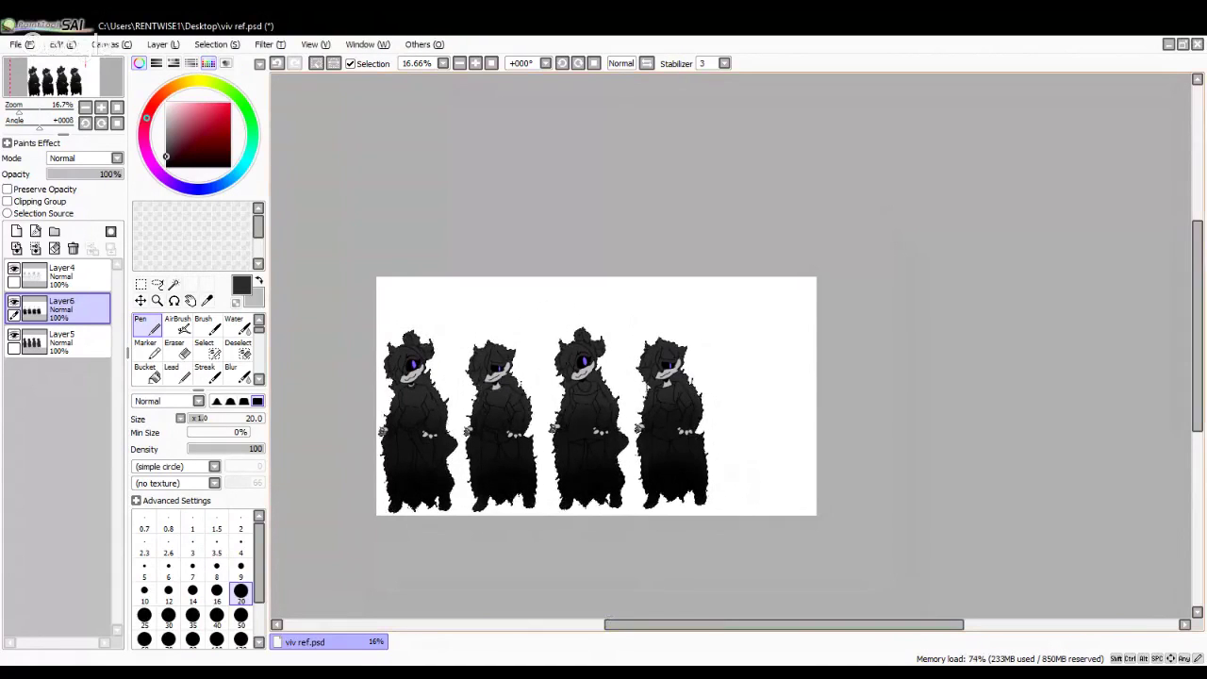
Step: Outline the fourth figure's exposed midriff in light grey, and fill it in with the brush size set to 50
scroll(593, 368, up, 2)
scroll(737, 440, up, 3)
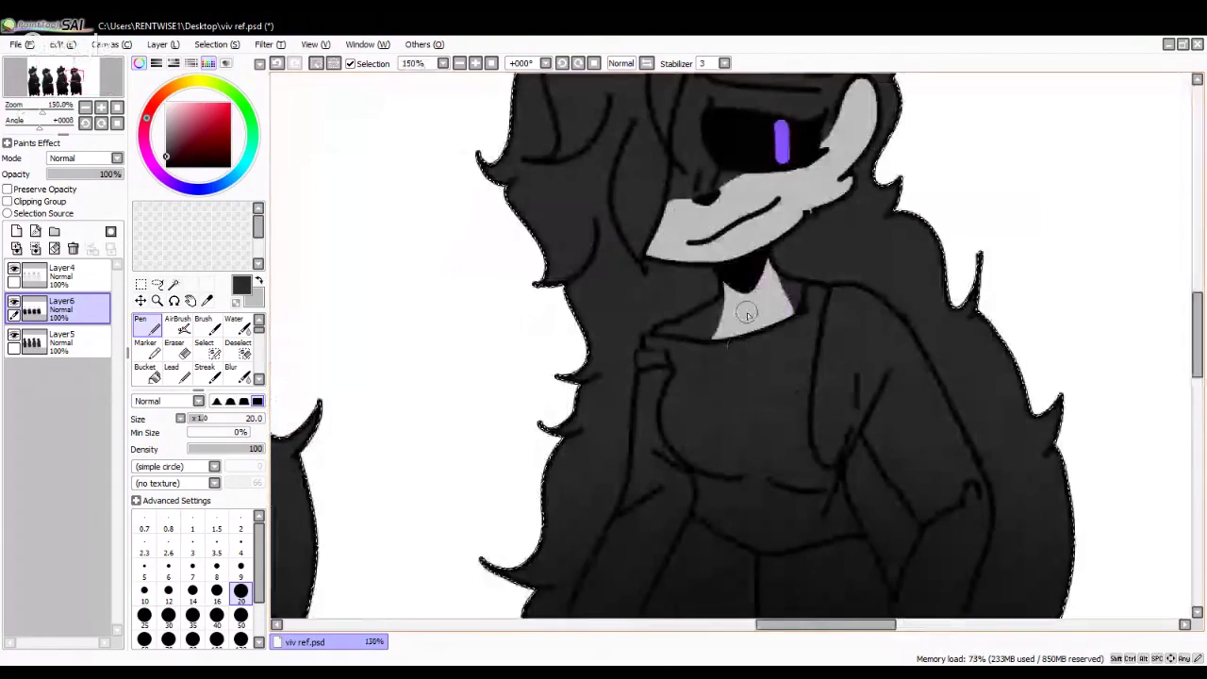
scroll(673, 395, down, 3)
scroll(672, 395, up, 2)
scroll(672, 395, up, 2)
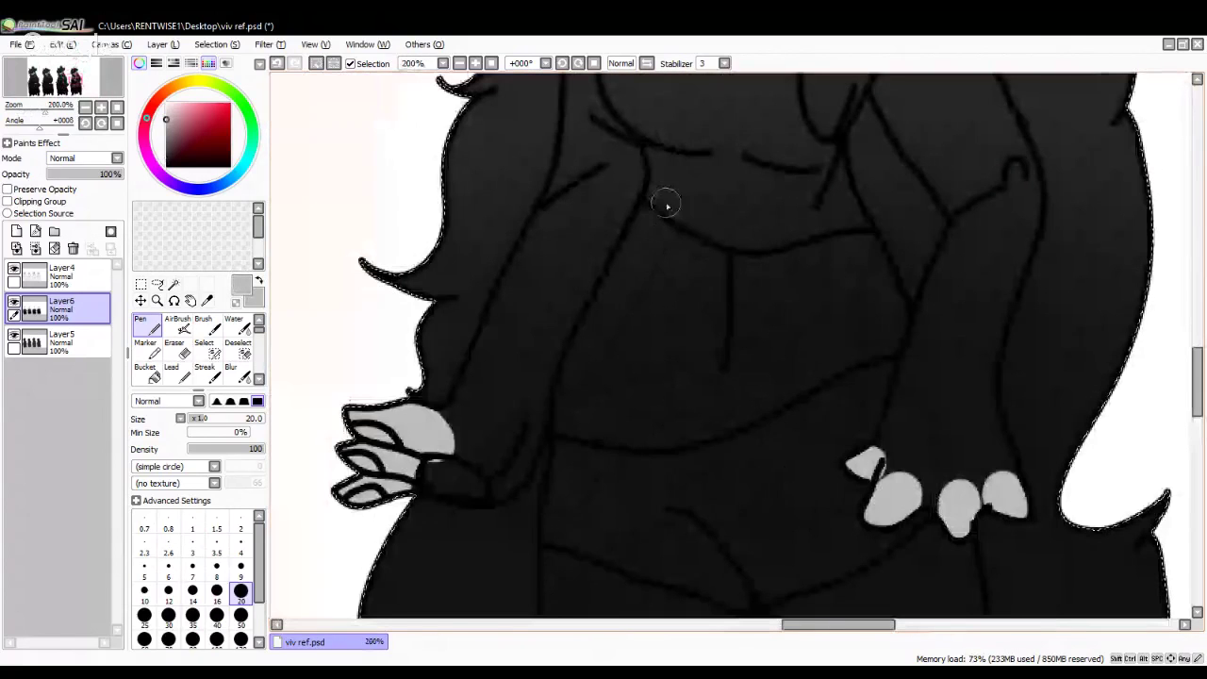
drag(659, 196, 643, 429)
mouse_move(835, 234)
mouse_down()
mouse_move(845, 348)
mouse_move(780, 413)
mouse_move(646, 436)
mouse_up()
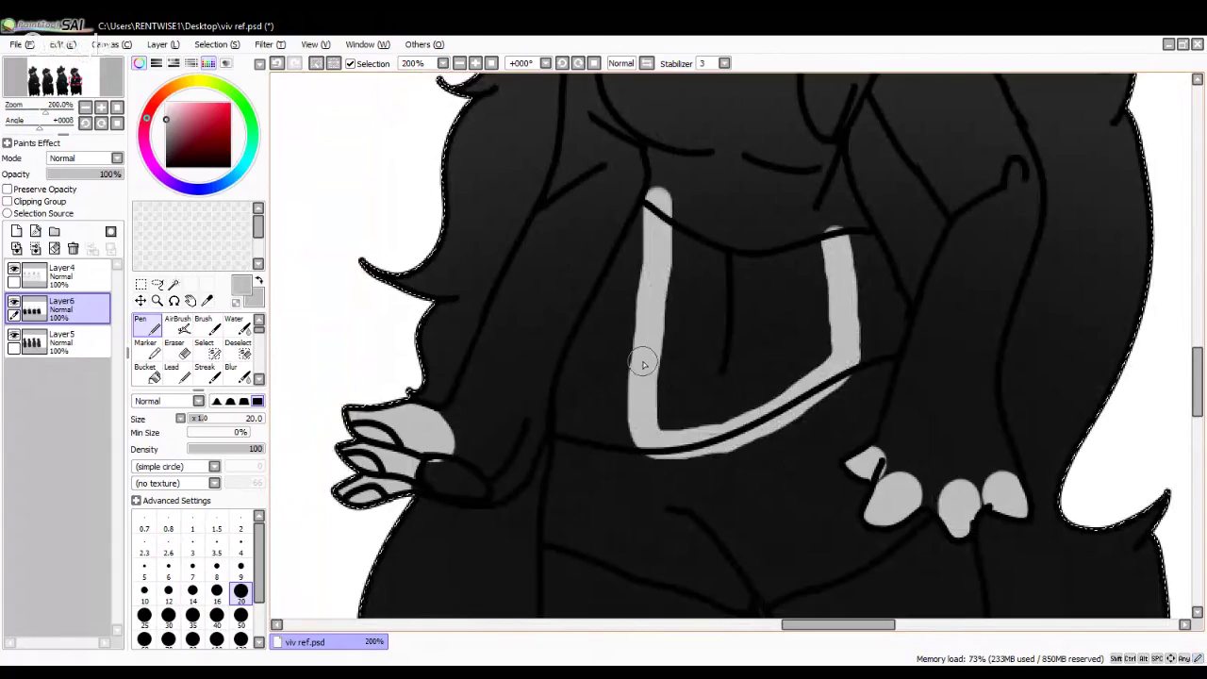
click(240, 616)
mouse_move(704, 239)
mouse_down()
mouse_move(677, 398)
mouse_move(790, 362)
mouse_move(799, 232)
mouse_move(821, 314)
mouse_move(782, 359)
mouse_move(753, 268)
mouse_move(679, 351)
mouse_move(676, 217)
mouse_move(636, 426)
mouse_up()
scroll(672, 351, down, 2)
scroll(673, 351, down, 3)
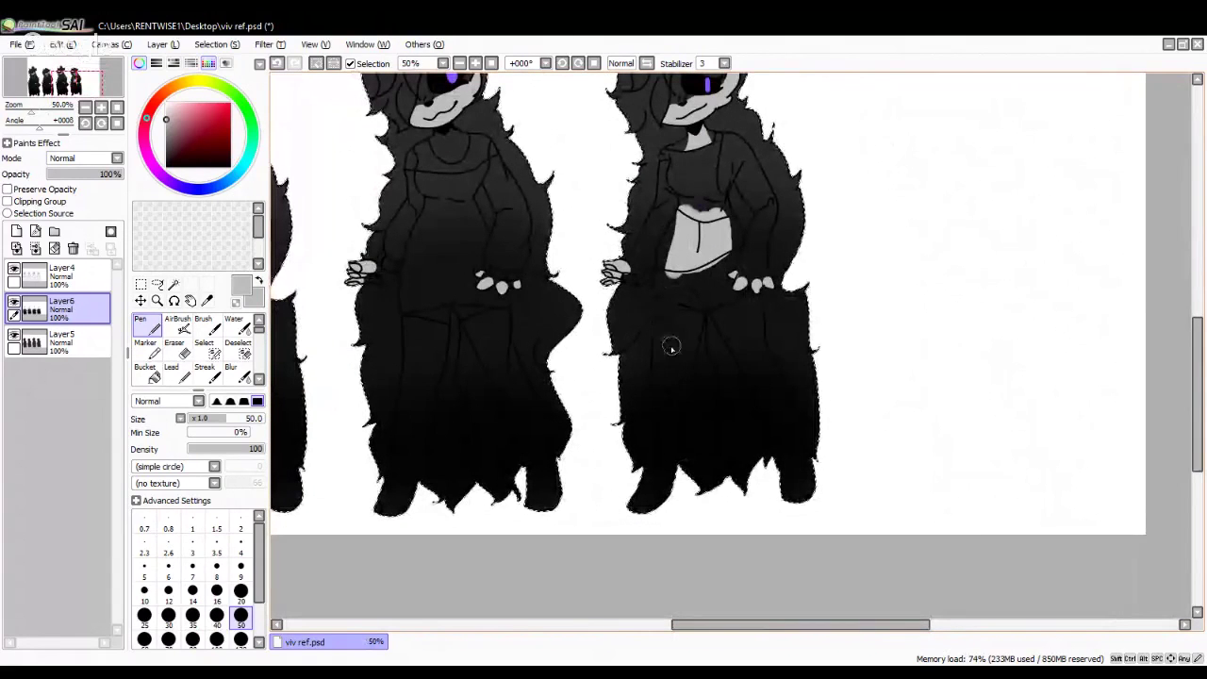
Step: Try a light grey patch on the fourth figure's leg
scroll(672, 348, down, 1)
scroll(673, 343, up, 2)
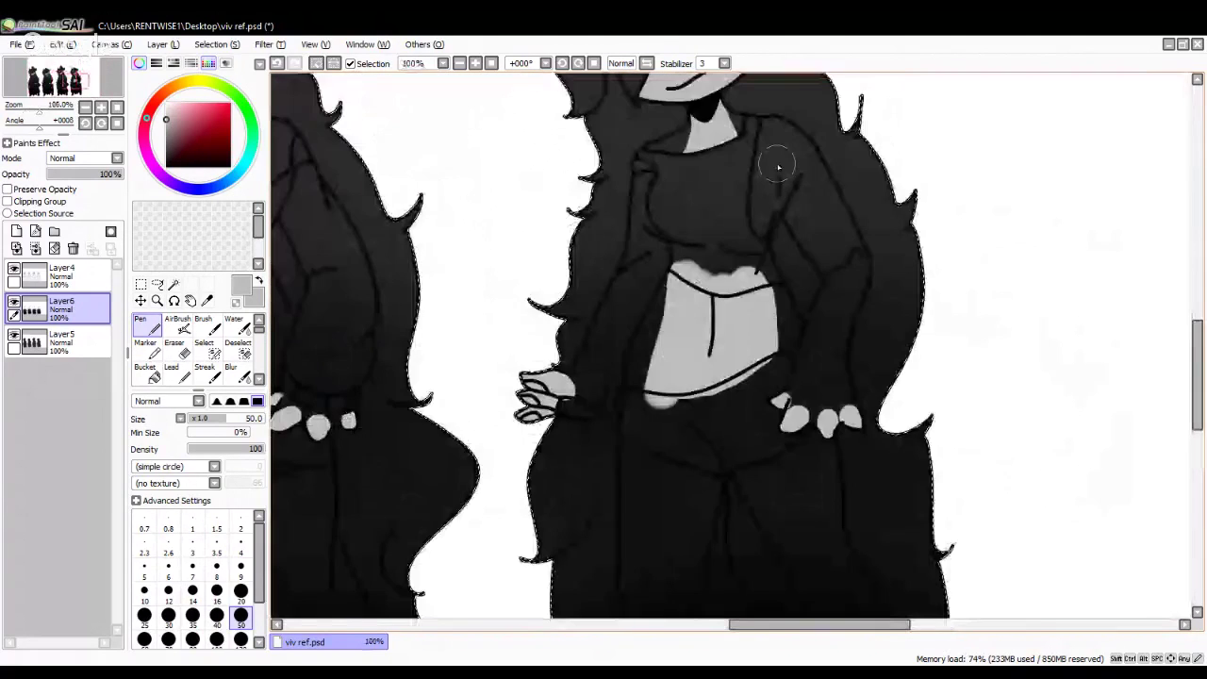
scroll(802, 334, down, 1)
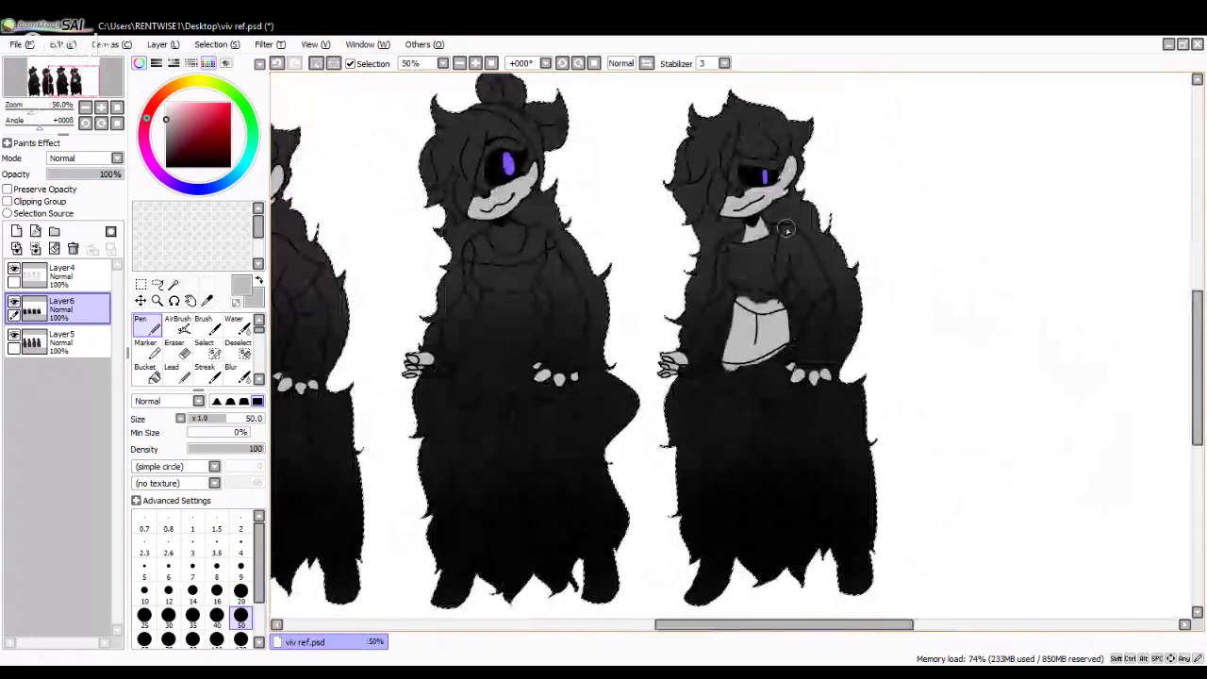
scroll(785, 229, up, 2)
scroll(743, 163, down, 3)
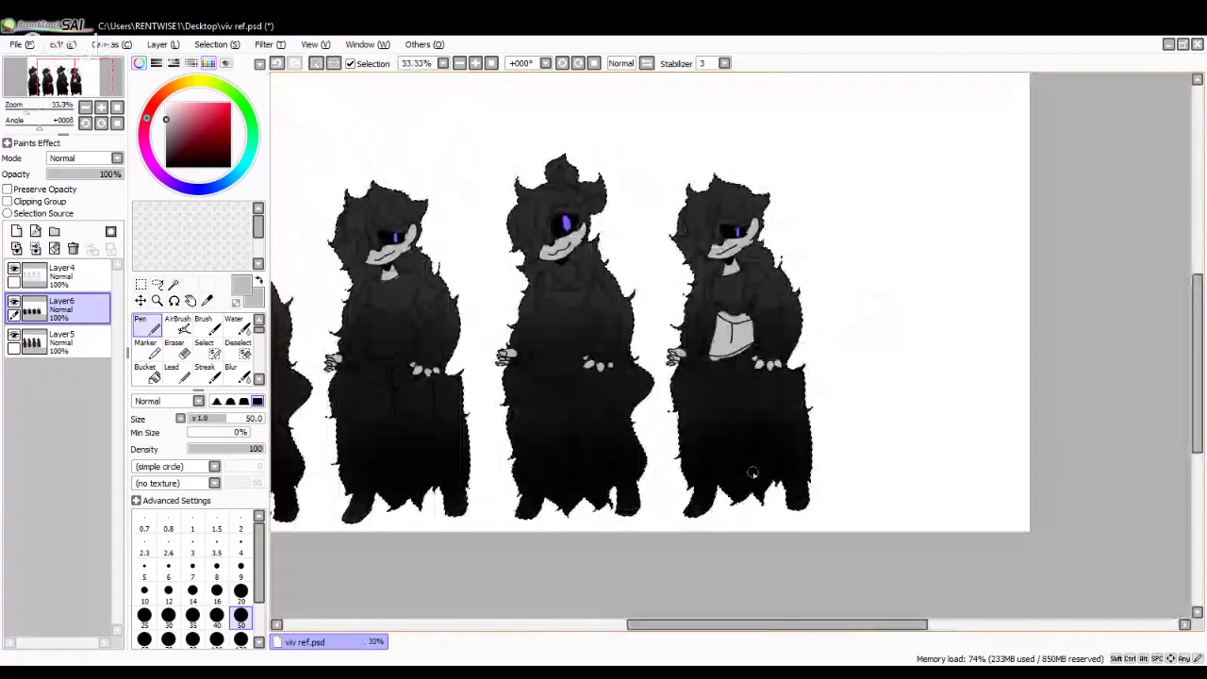
scroll(753, 472, up, 6)
mouse_move(689, 488)
mouse_down()
mouse_move(685, 356)
mouse_move(736, 409)
mouse_move(680, 504)
mouse_move(689, 378)
mouse_up()
scroll(689, 378, down, 6)
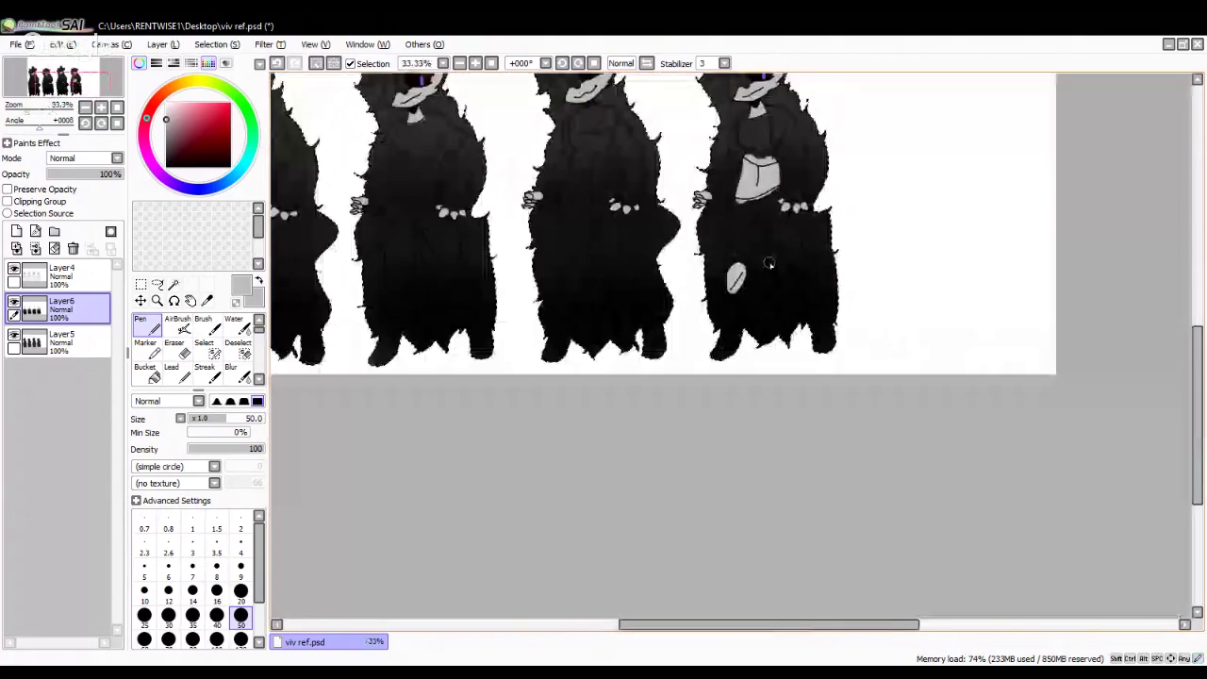
Step: Fill both of the fourth figure's feet with light grey up to a rounded edge above the toes
scroll(723, 326, up, 5)
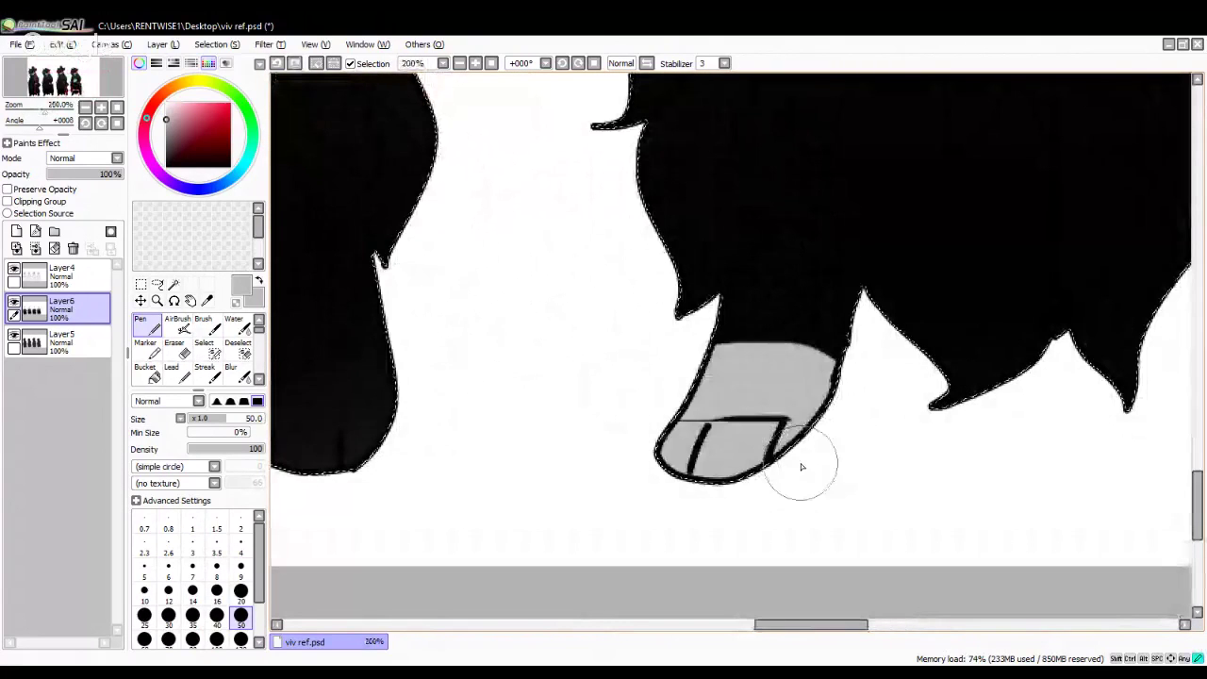
drag(798, 464, 754, 431)
scroll(754, 431, down, 1)
scroll(762, 430, down, 4)
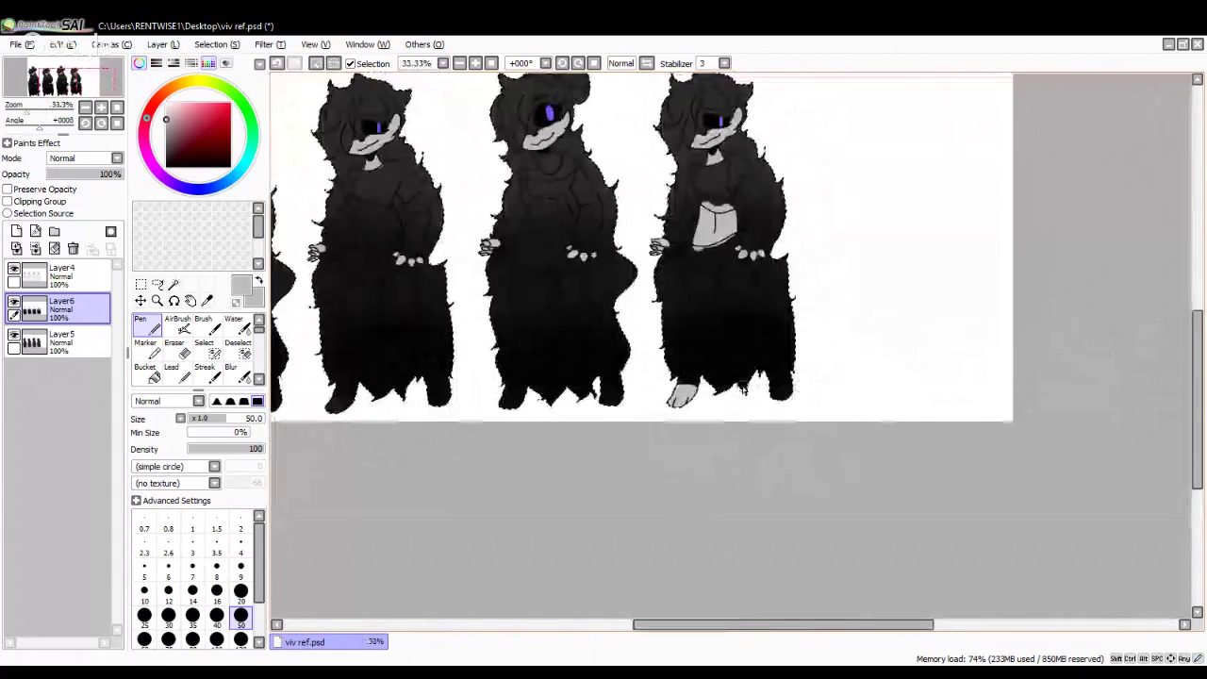
scroll(798, 415, up, 3)
mouse_move(860, 401)
mouse_down()
mouse_move(835, 392)
mouse_move(840, 364)
mouse_up()
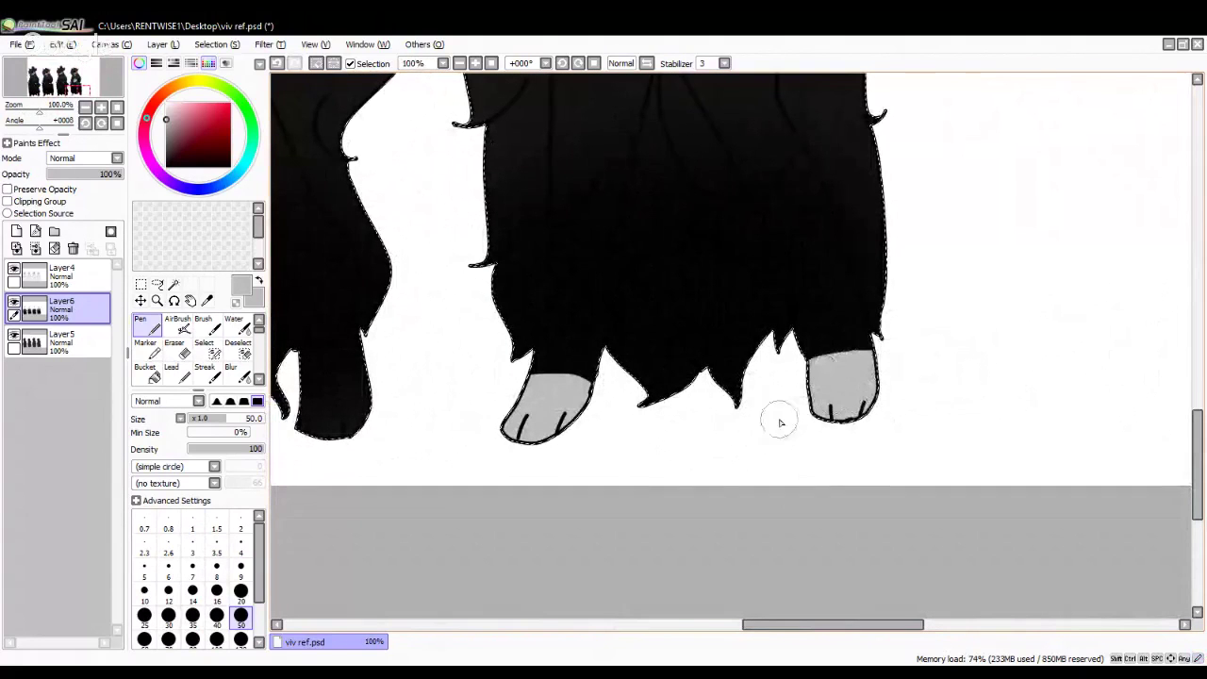
Step: Fill the third figure's neck and upper chest inside the rounded neckline with light grey
scroll(826, 430, down, 3)
scroll(682, 353, up, 6)
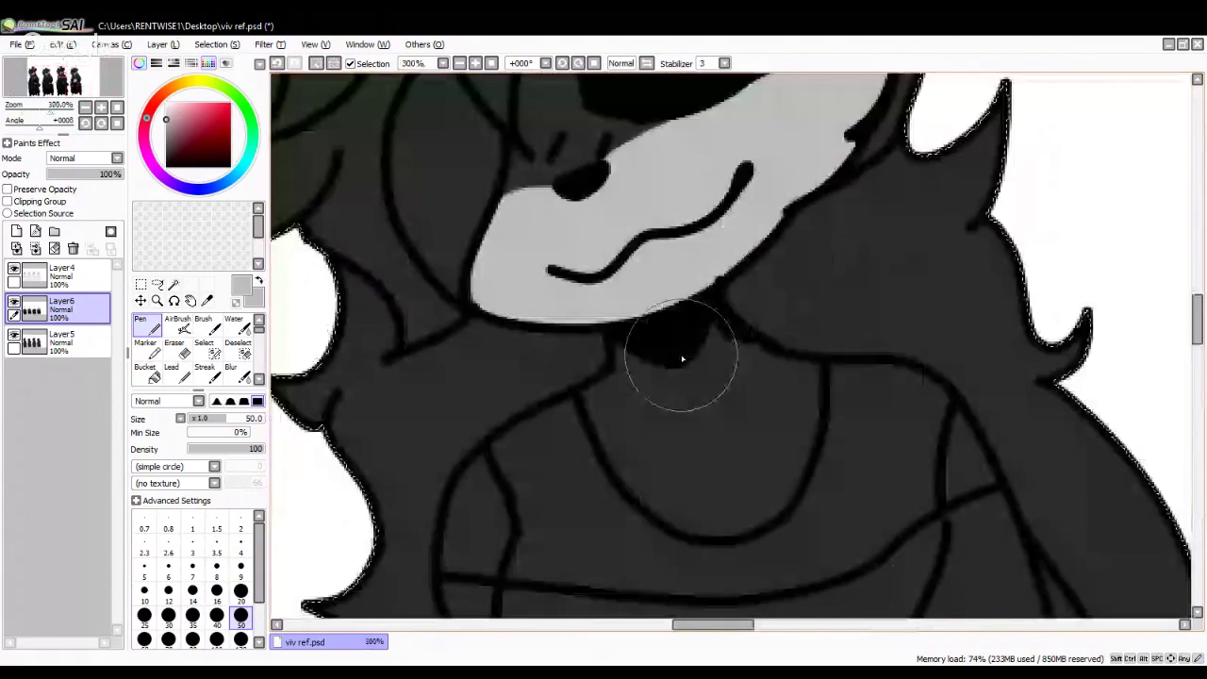
mouse_move(679, 356)
mouse_down()
mouse_move(667, 393)
mouse_move(668, 505)
mouse_move(712, 552)
mouse_up()
mouse_move(703, 402)
mouse_down()
mouse_move(735, 523)
mouse_move(668, 377)
mouse_up()
scroll(668, 378, down, 7)
scroll(583, 355, up, 1)
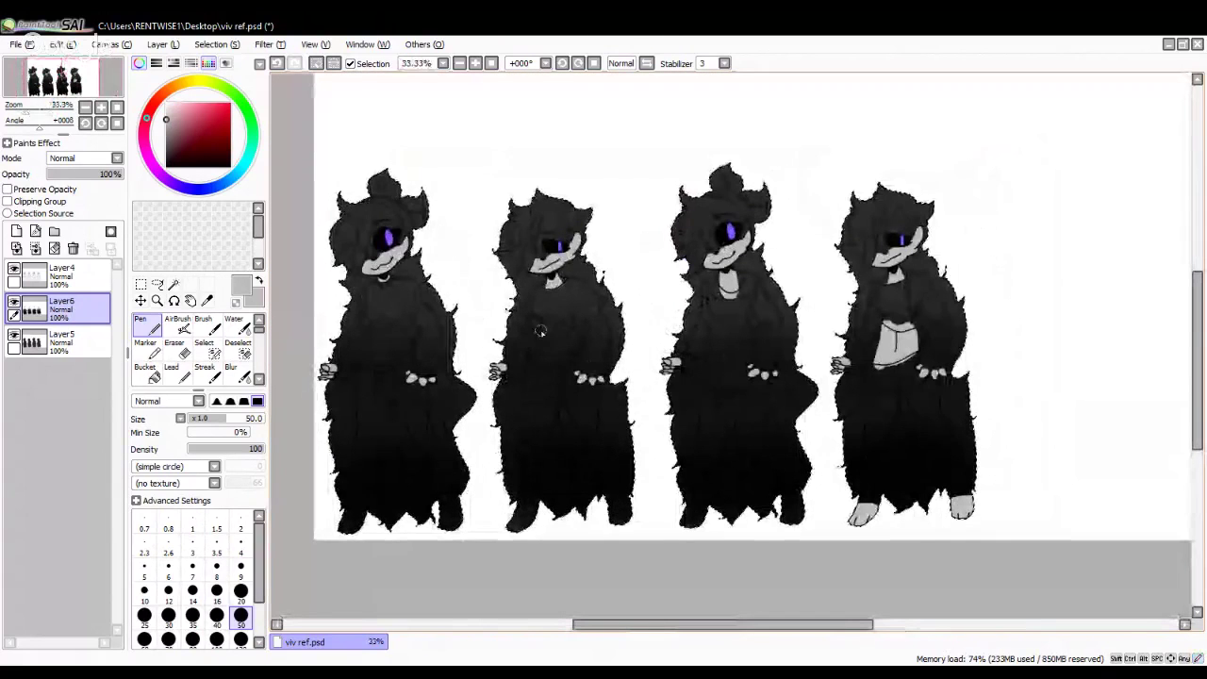
Step: Fill both of the third figure's feet and the second figure's right-hand foot with light grey above the toes
scroll(558, 276, up, 1)
scroll(558, 272, down, 1)
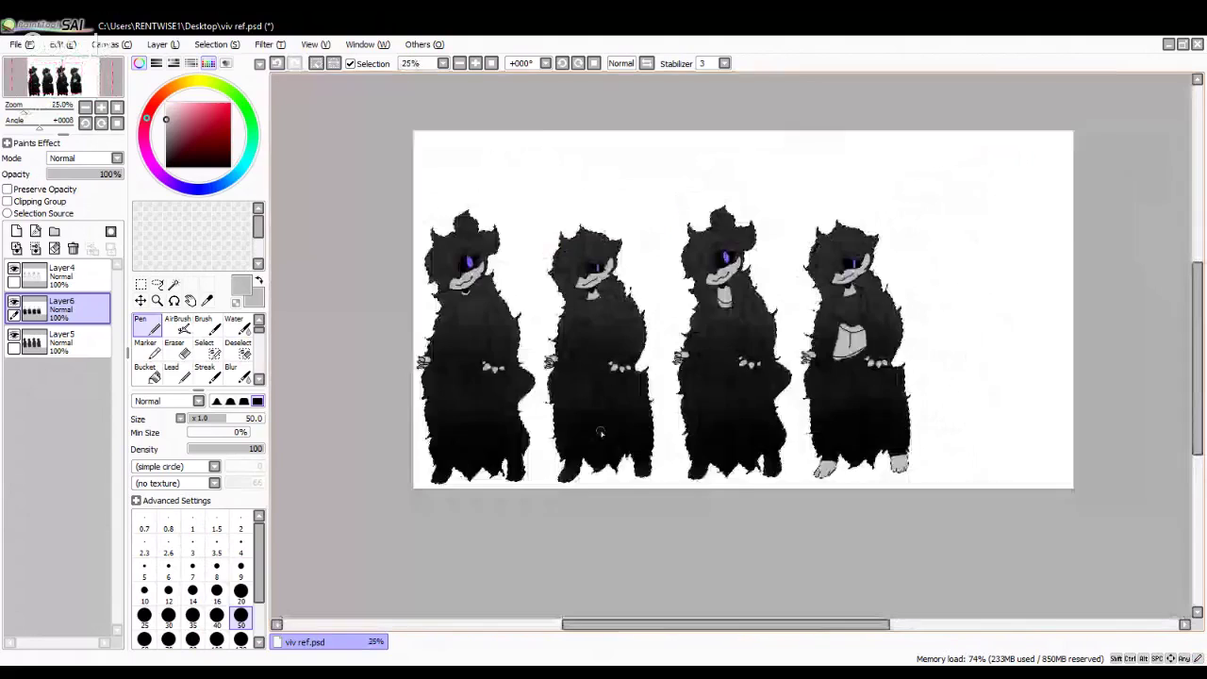
scroll(666, 539, up, 2)
scroll(889, 426, up, 1)
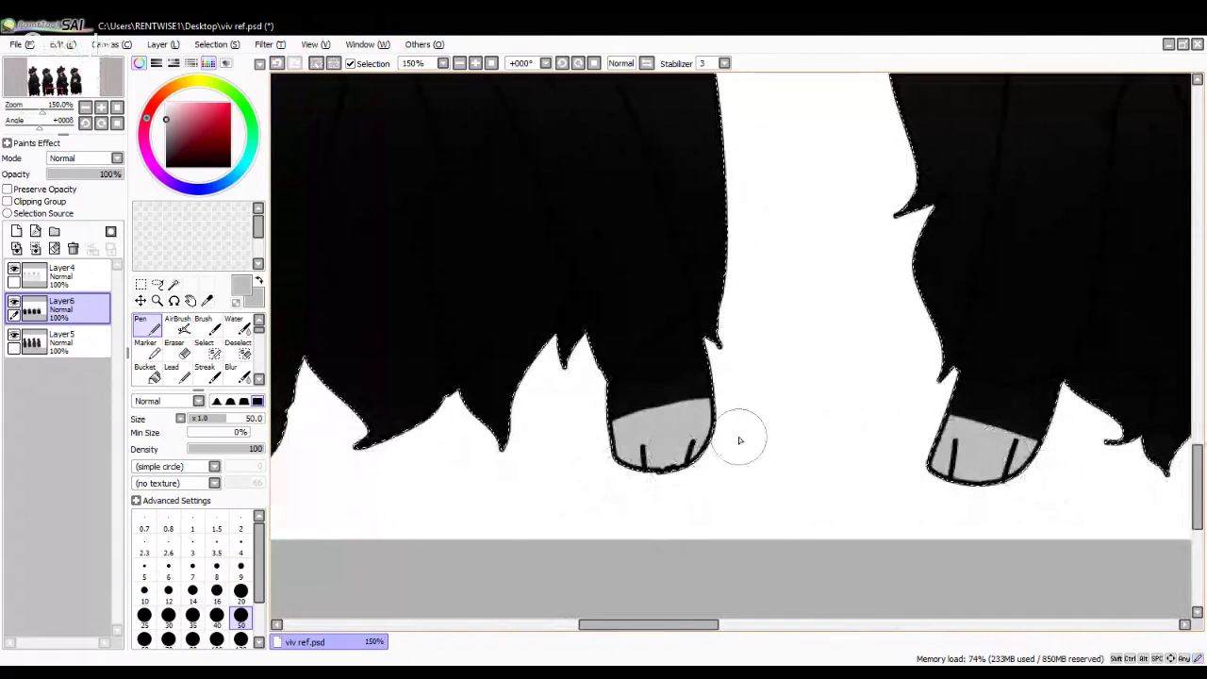
scroll(742, 440, down, 1)
scroll(771, 539, up, 1)
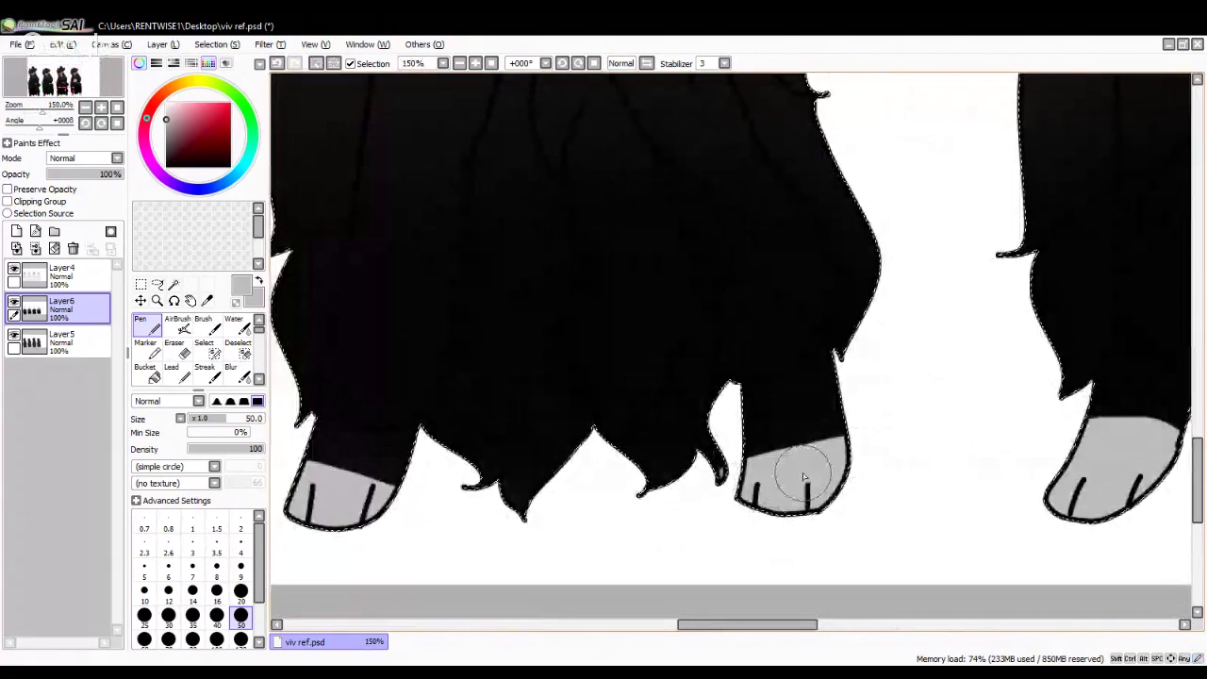
scroll(773, 457, down, 1)
scroll(773, 456, up, 2)
mouse_move(901, 435)
mouse_down()
mouse_move(785, 531)
mouse_move(784, 463)
mouse_move(764, 534)
mouse_up()
scroll(774, 509, down, 3)
scroll(833, 348, down, 2)
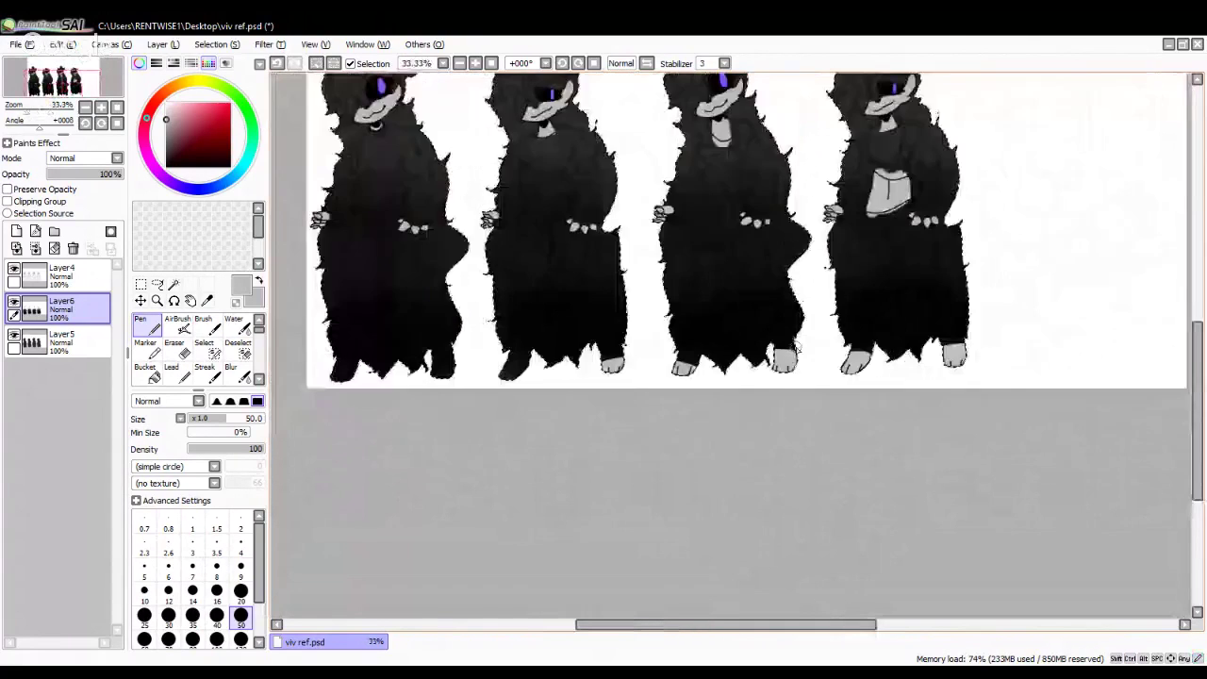
Step: Fill both of the first figure's feet with light grey above the toes
scroll(820, 354, up, 4)
scroll(816, 358, up, 1)
mouse_move(728, 357)
mouse_down()
mouse_move(814, 358)
mouse_move(786, 419)
mouse_move(722, 444)
mouse_up()
scroll(722, 444, down, 1)
mouse_move(773, 494)
mouse_down()
mouse_move(671, 489)
mouse_move(755, 514)
mouse_up()
scroll(566, 409, down, 5)
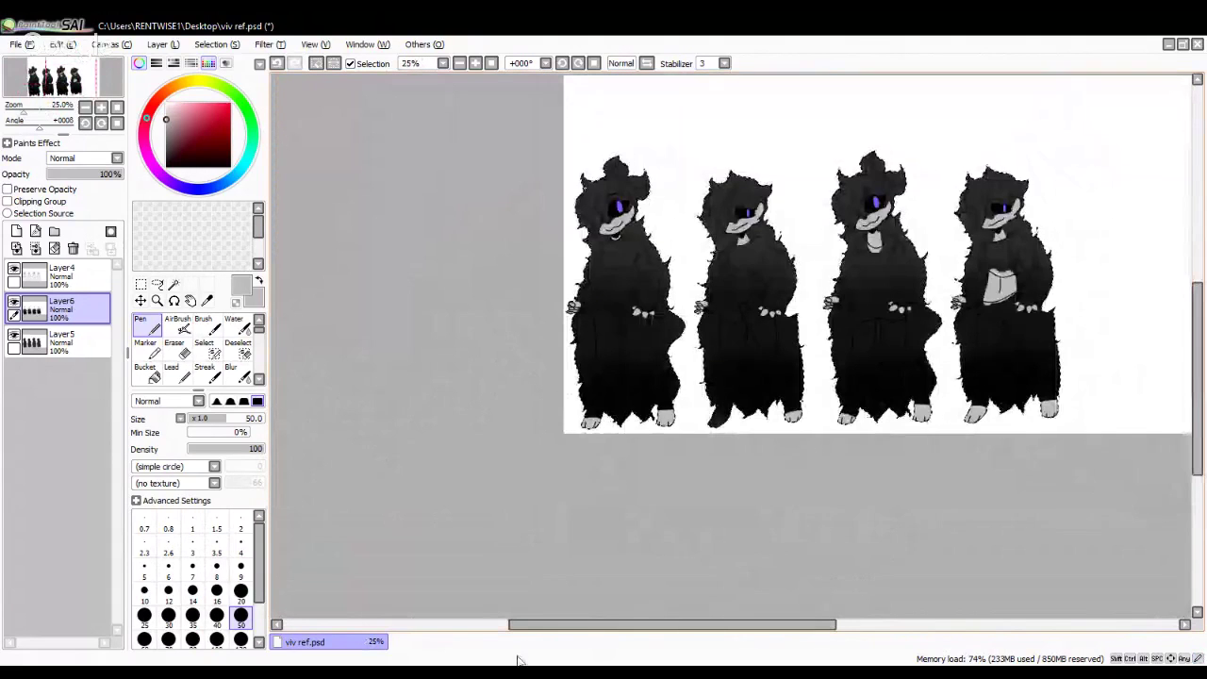
Step: Fill the second figure's remaining dark foot with light grey
scroll(792, 424, up, 6)
mouse_move(680, 405)
mouse_down()
mouse_move(747, 442)
mouse_move(793, 502)
mouse_move(604, 500)
mouse_move(758, 494)
mouse_up()
scroll(580, 485, down, 7)
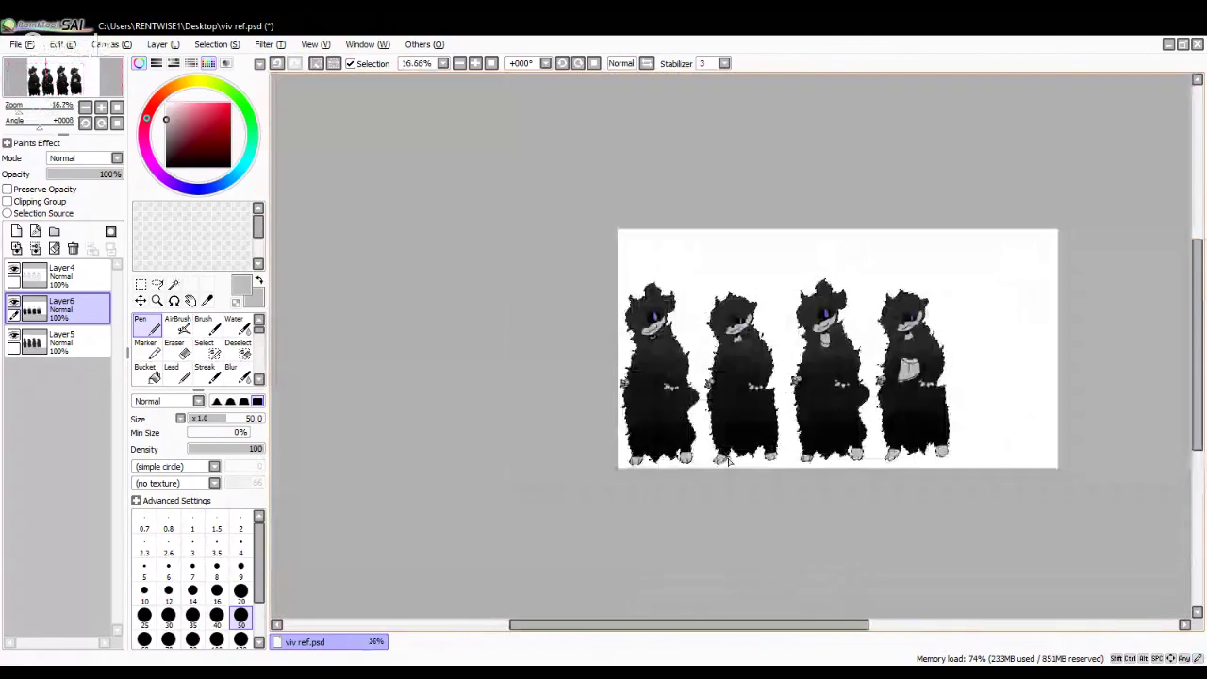
Step: Examine the light grey markings and shading on all four figures for missed areas
scroll(580, 485, up, 1)
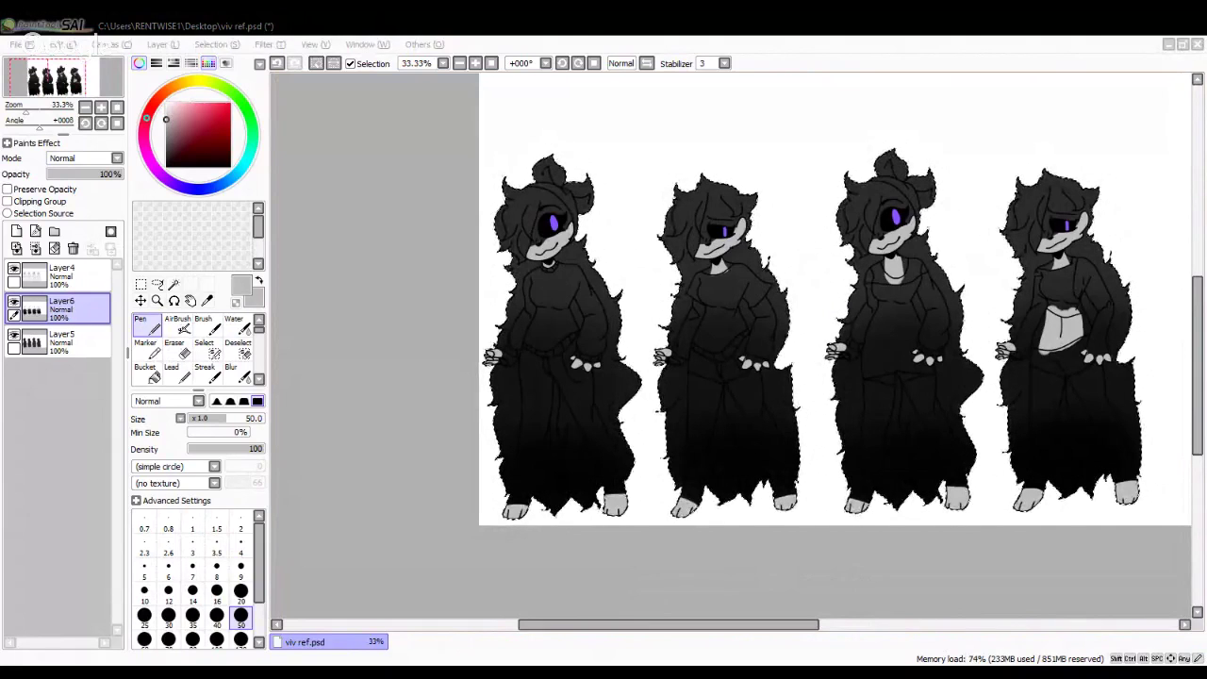
click(590, 634)
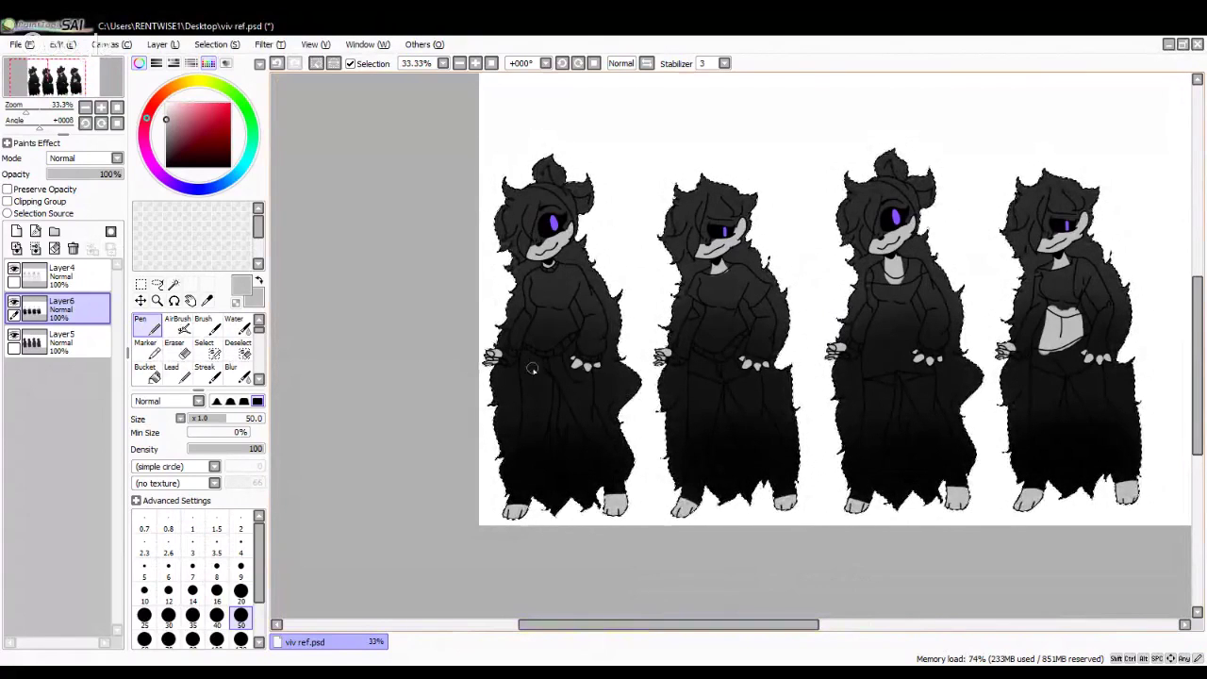
scroll(534, 334, up, 5)
scroll(532, 347, down, 5)
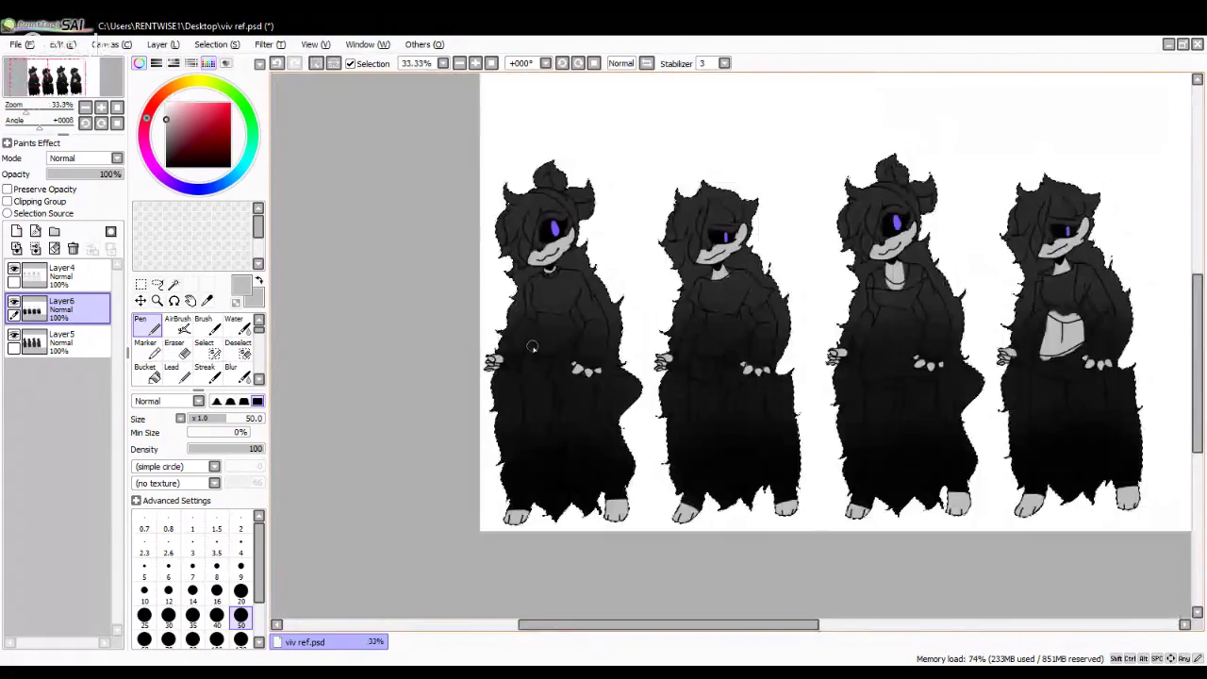
scroll(459, 324, down, 1)
scroll(609, 283, up, 4)
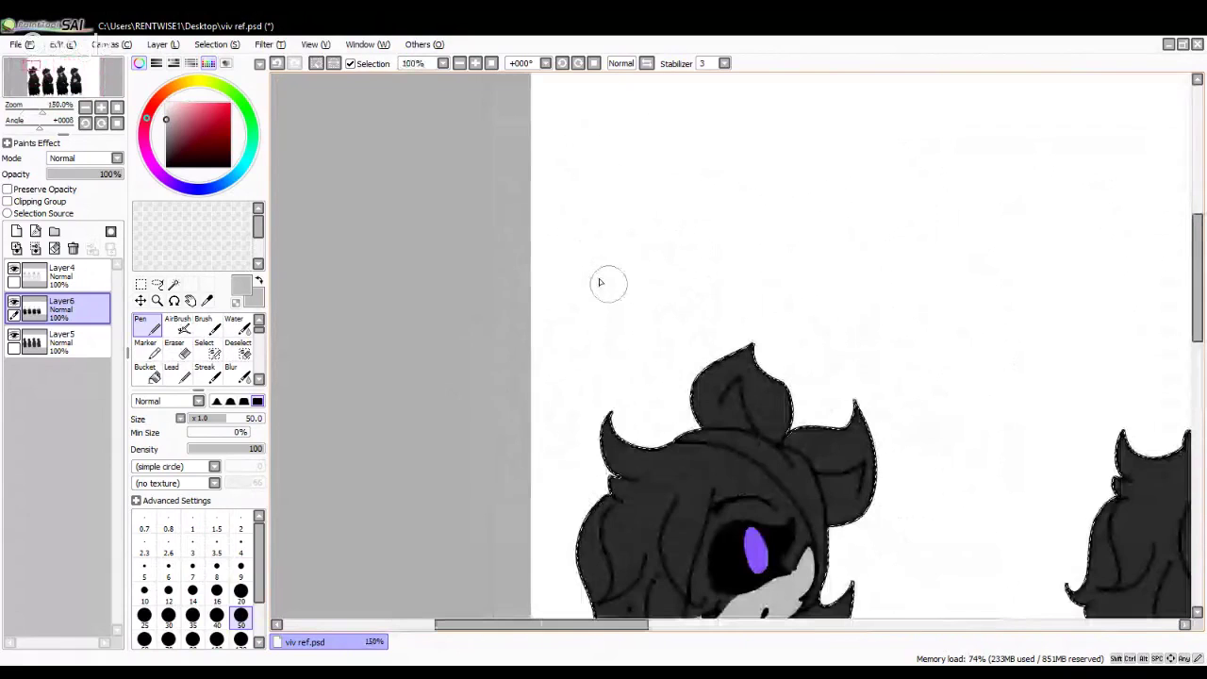
scroll(660, 241, down, 4)
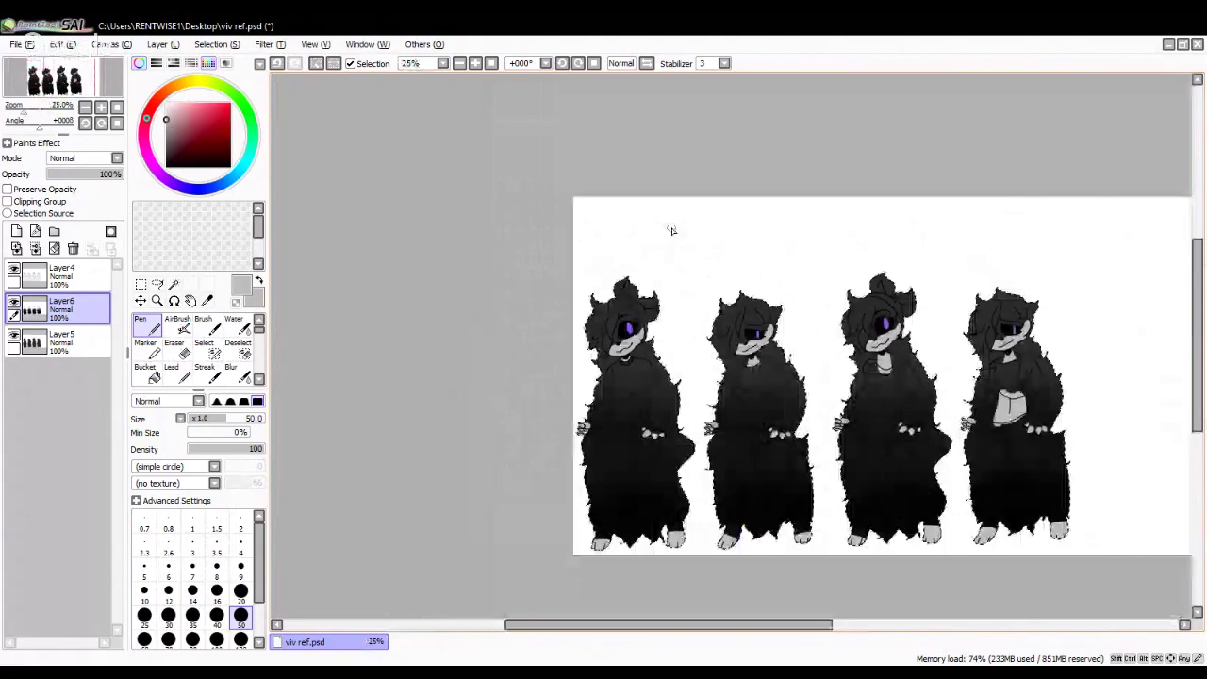
scroll(672, 230, up, 3)
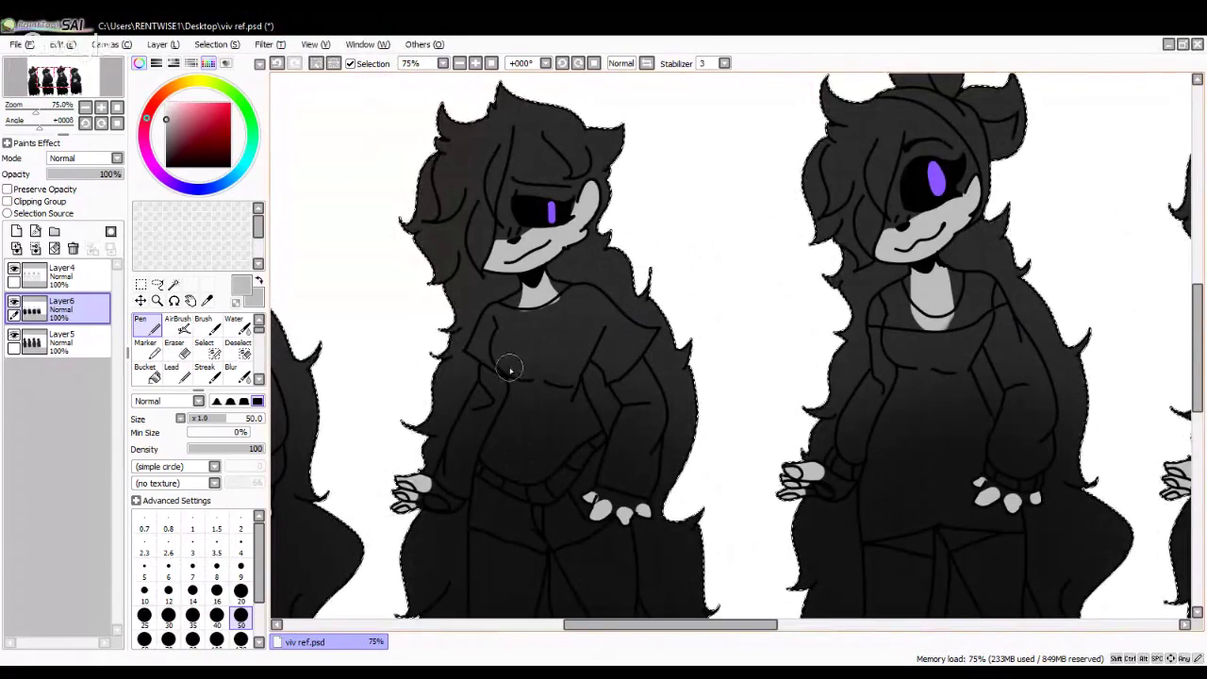
scroll(383, 344, down, 4)
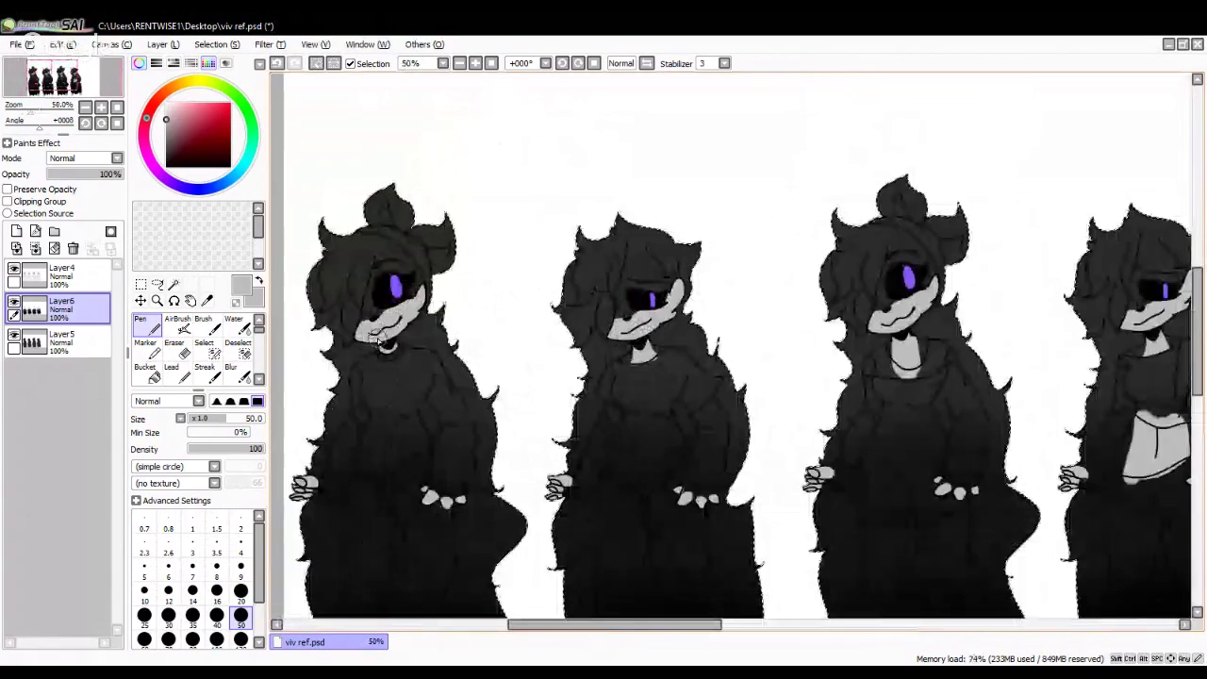
scroll(382, 344, up, 1)
scroll(396, 335, down, 3)
scroll(396, 335, up, 1)
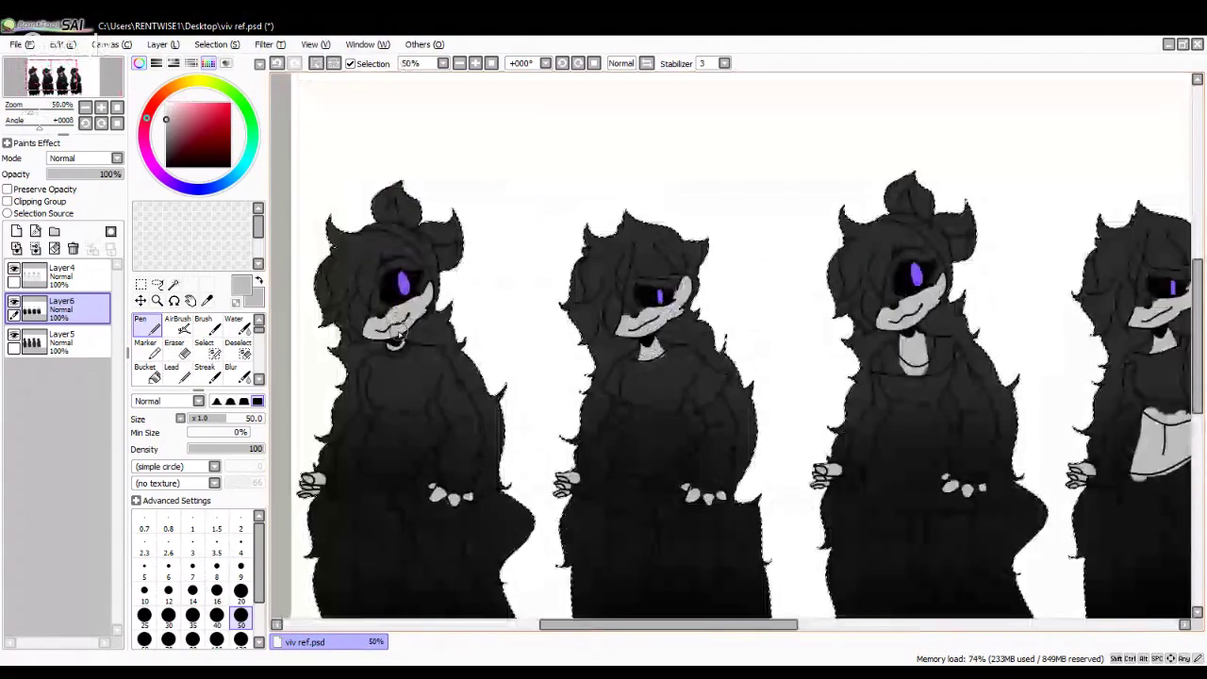
scroll(396, 335, down, 1)
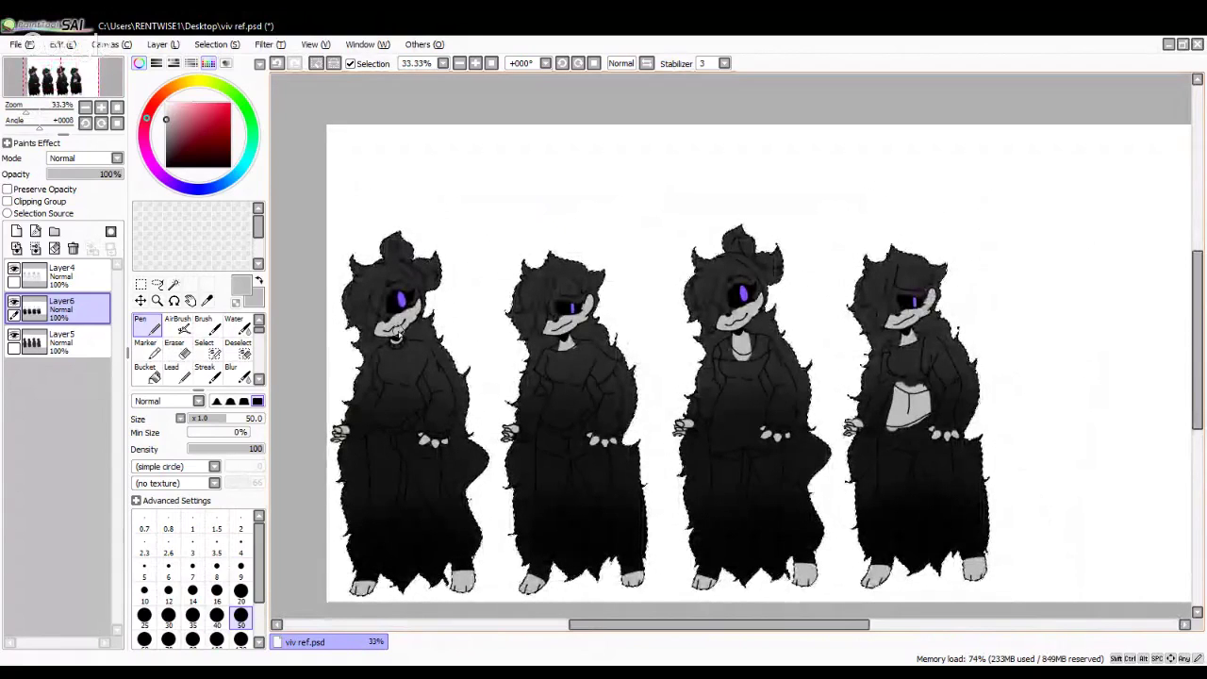
Step: Paint a light grey patch on the fourth figure's chest along the inner edge of the open jacket
scroll(1024, 444, up, 6)
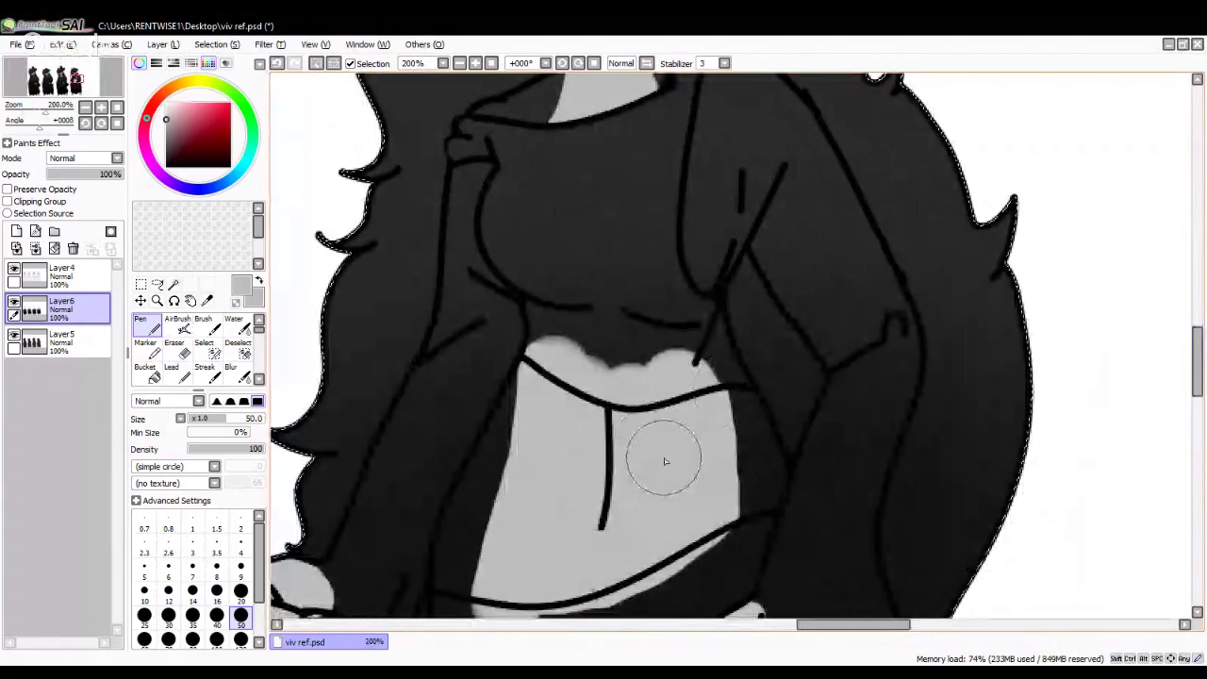
scroll(643, 262, up, 2)
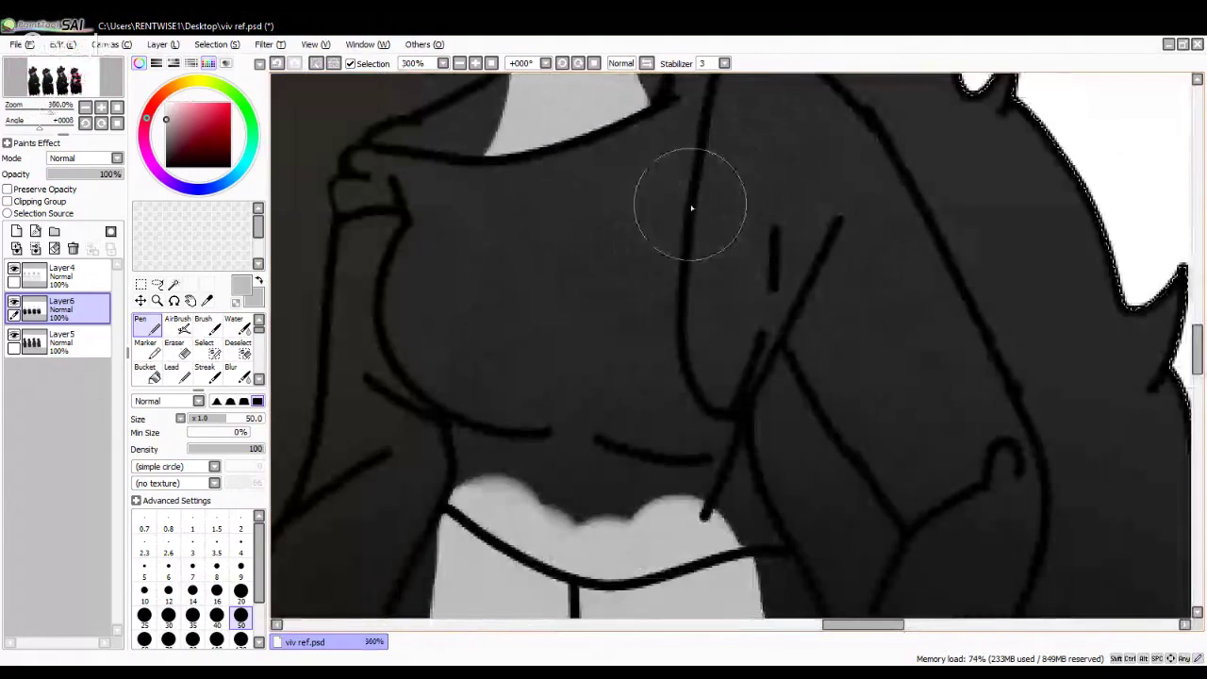
mouse_move(693, 204)
mouse_down()
mouse_move(709, 315)
mouse_move(690, 366)
mouse_up()
scroll(661, 359, down, 7)
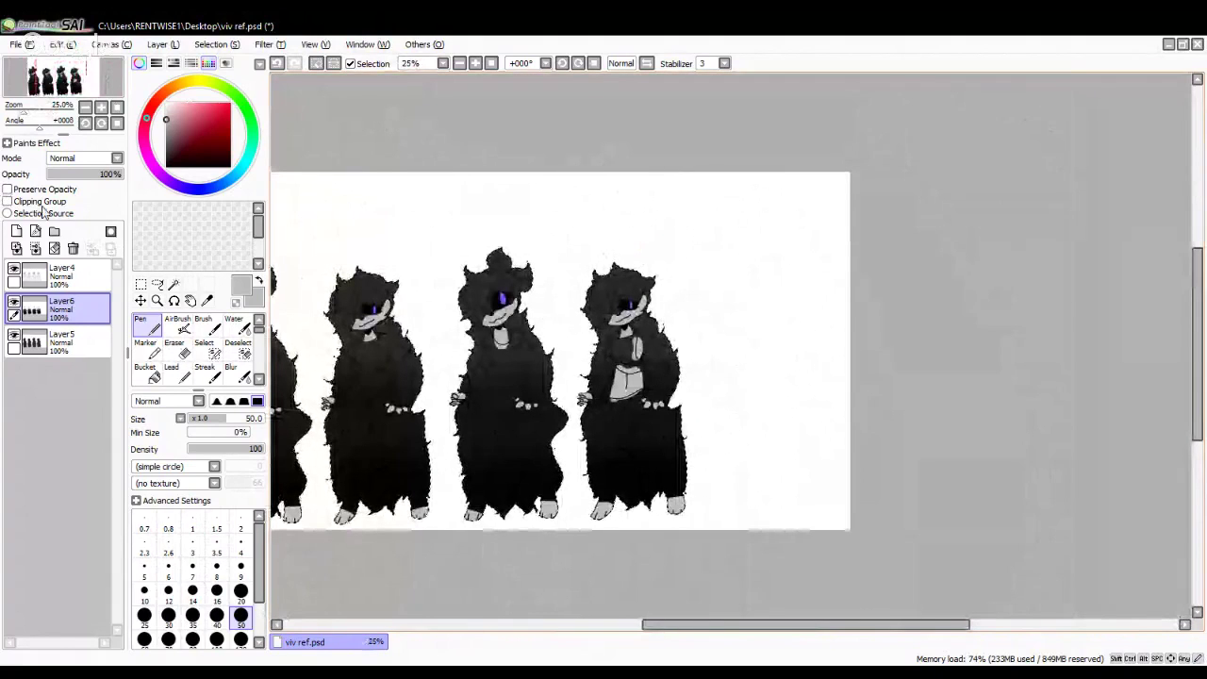
Step: Check the figures without Layer6, merge Layer6 down into Layer5, and add an empty layer above it
click(140, 284)
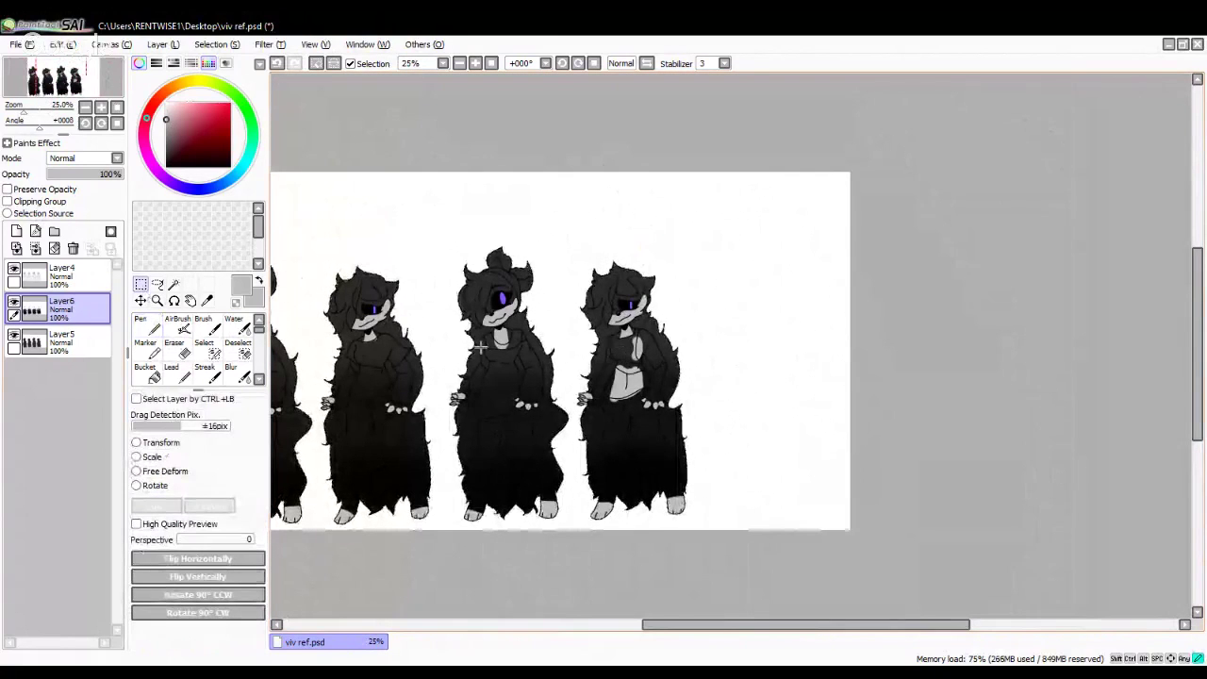
scroll(434, 198, down, 1)
click(13, 301)
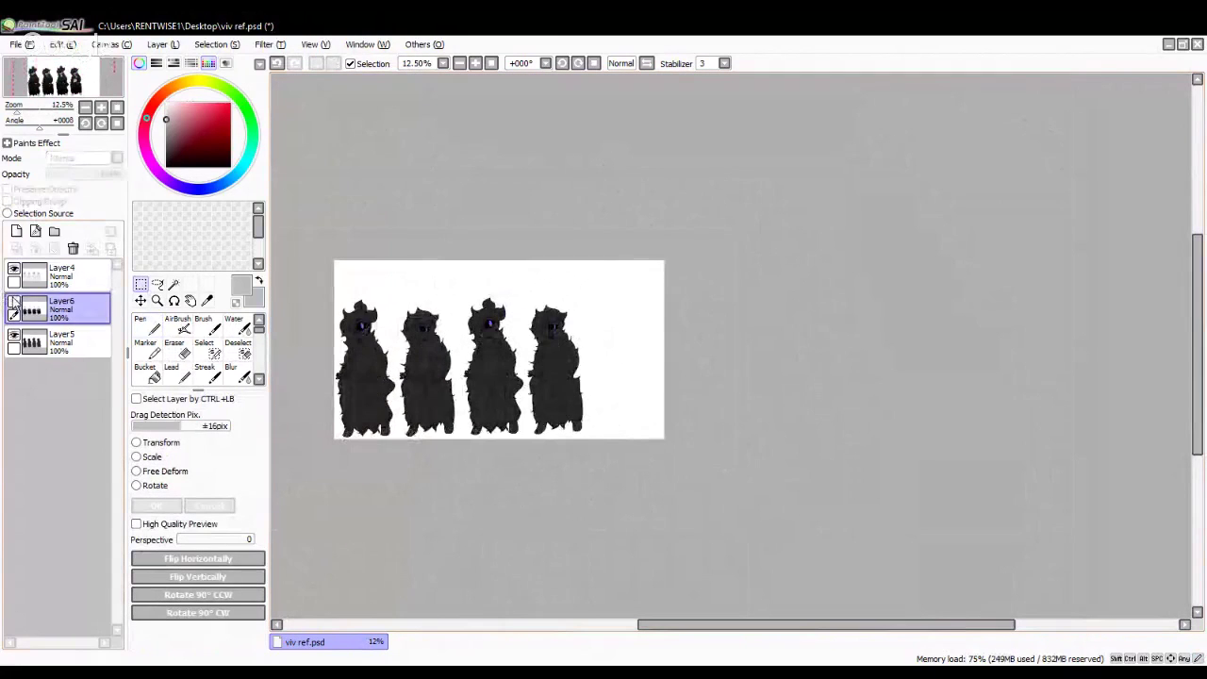
click(14, 301)
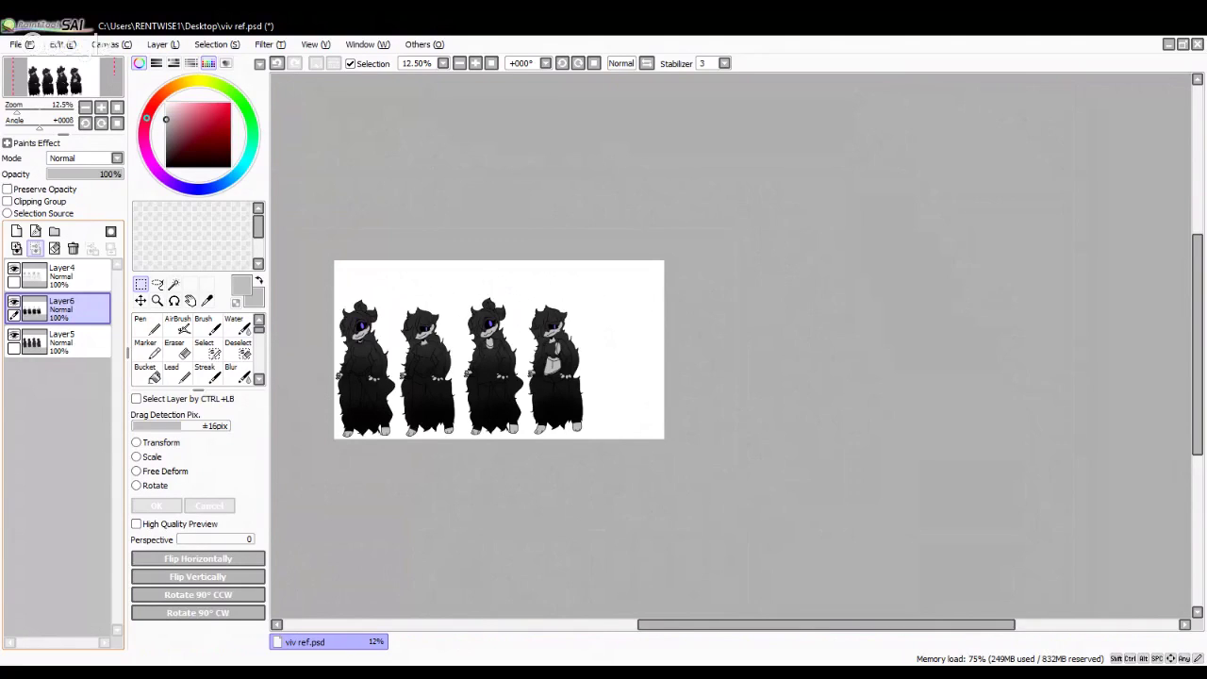
key(ctrl+e)
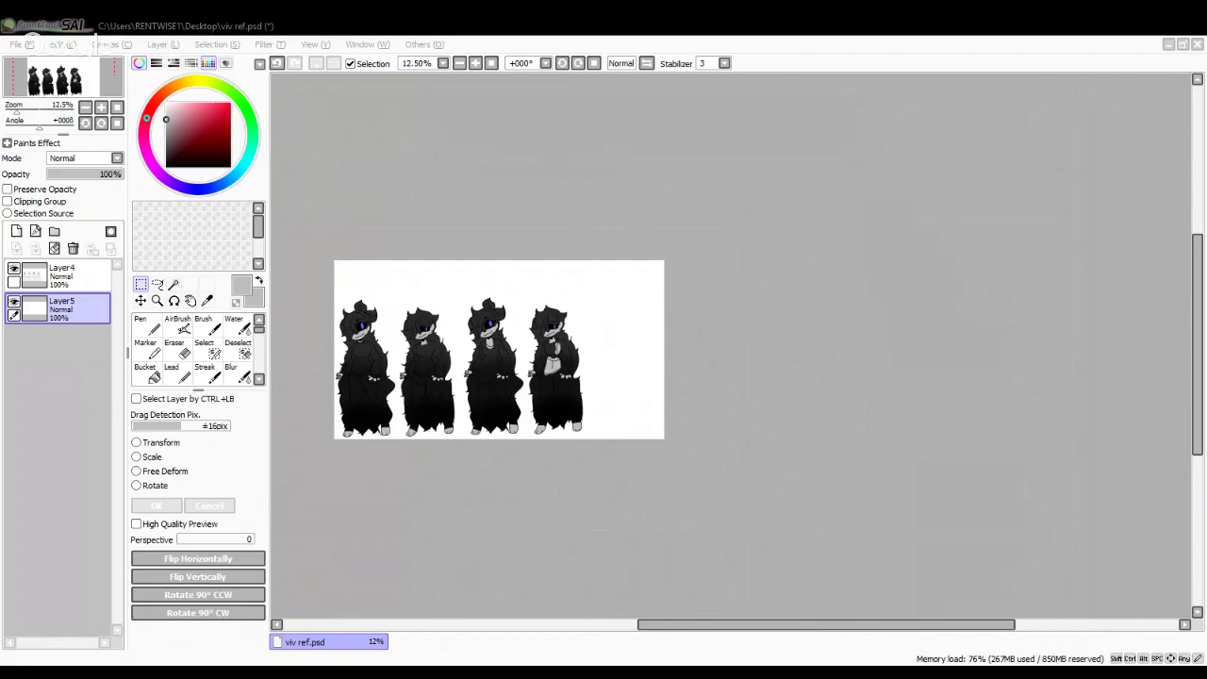
scroll(475, 442, up, 4)
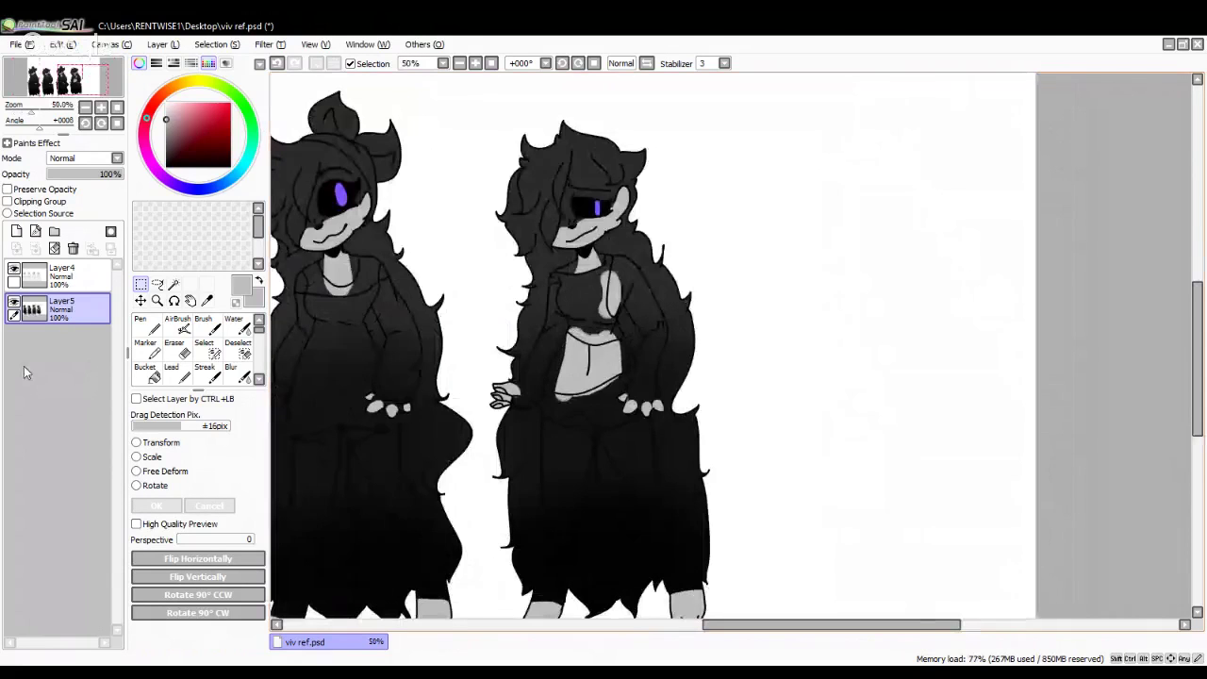
click(16, 232)
Step: Select the body and sleeves of the first figure's sweater from the Layer4 line art with the Magic Wand
click(56, 273)
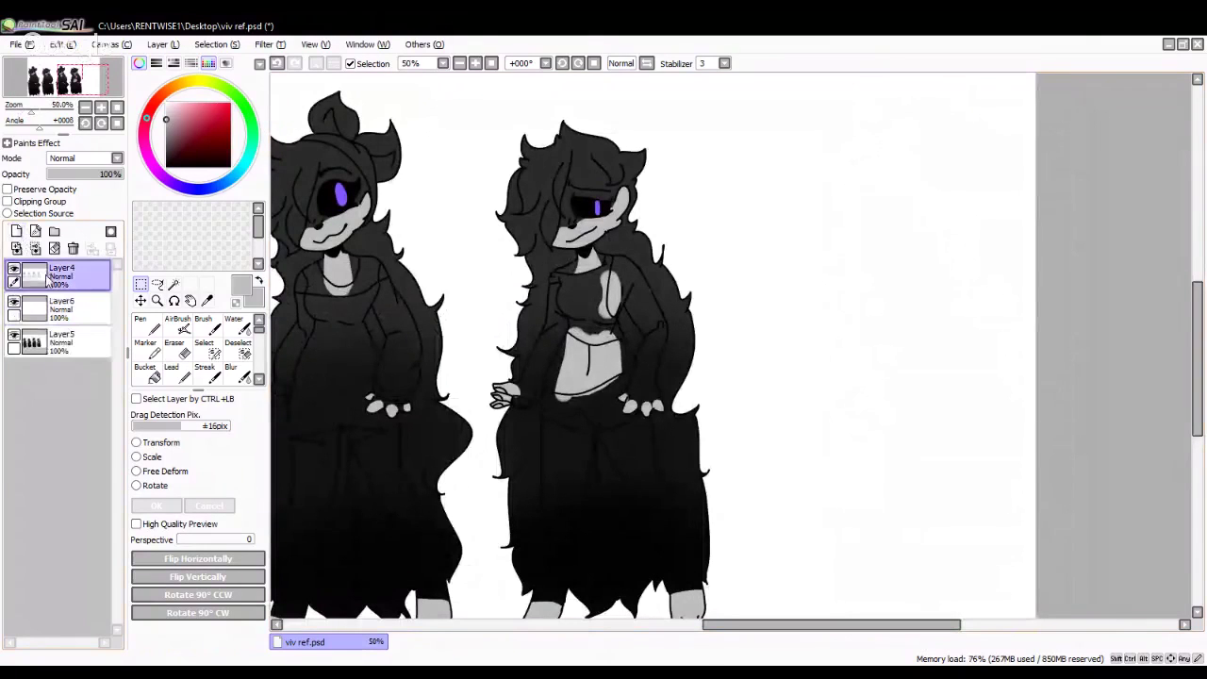
click(173, 284)
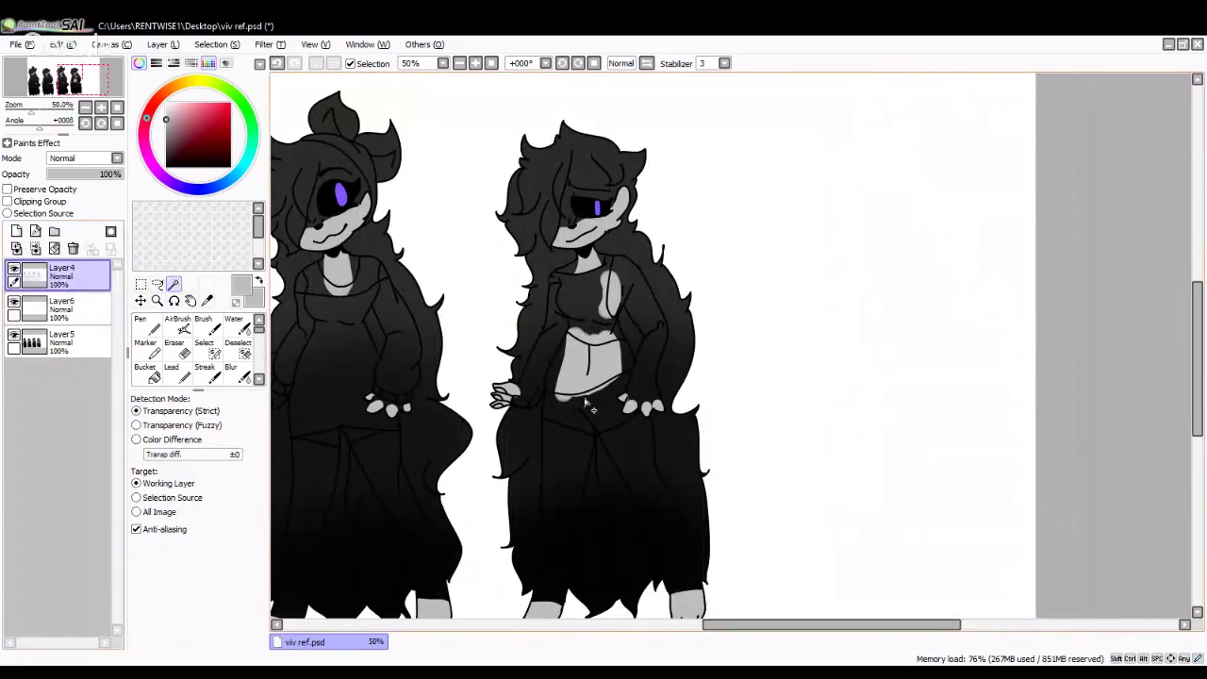
scroll(586, 403, down, 4)
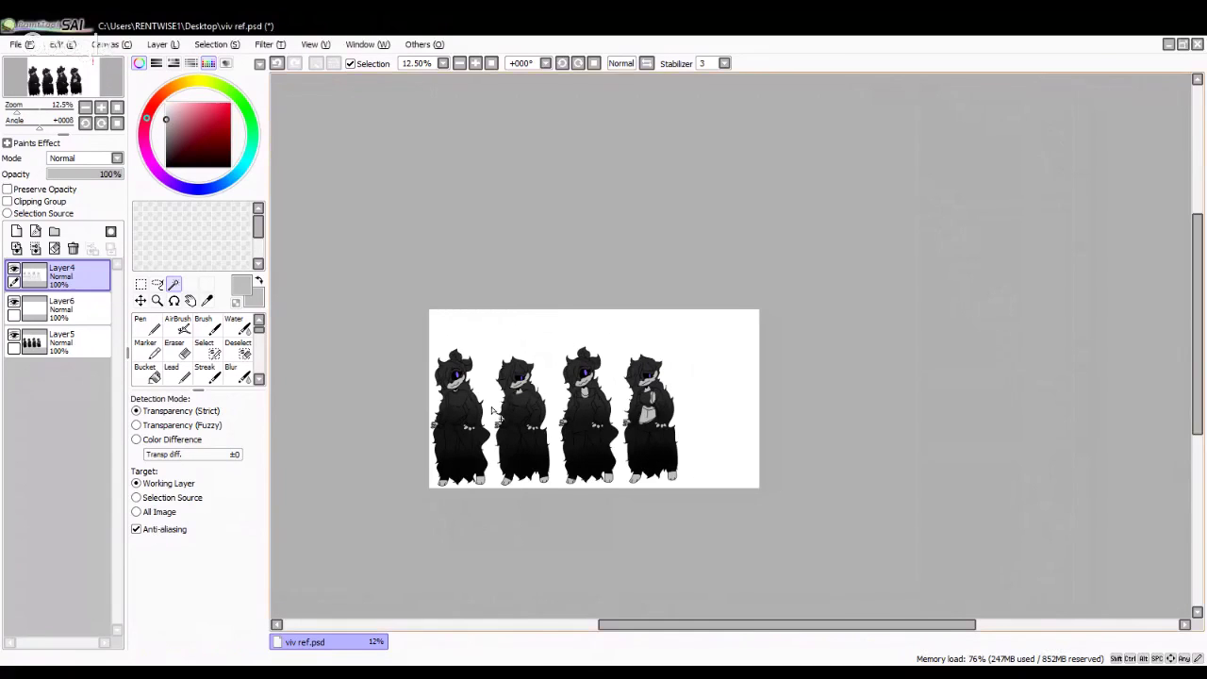
scroll(491, 411, up, 8)
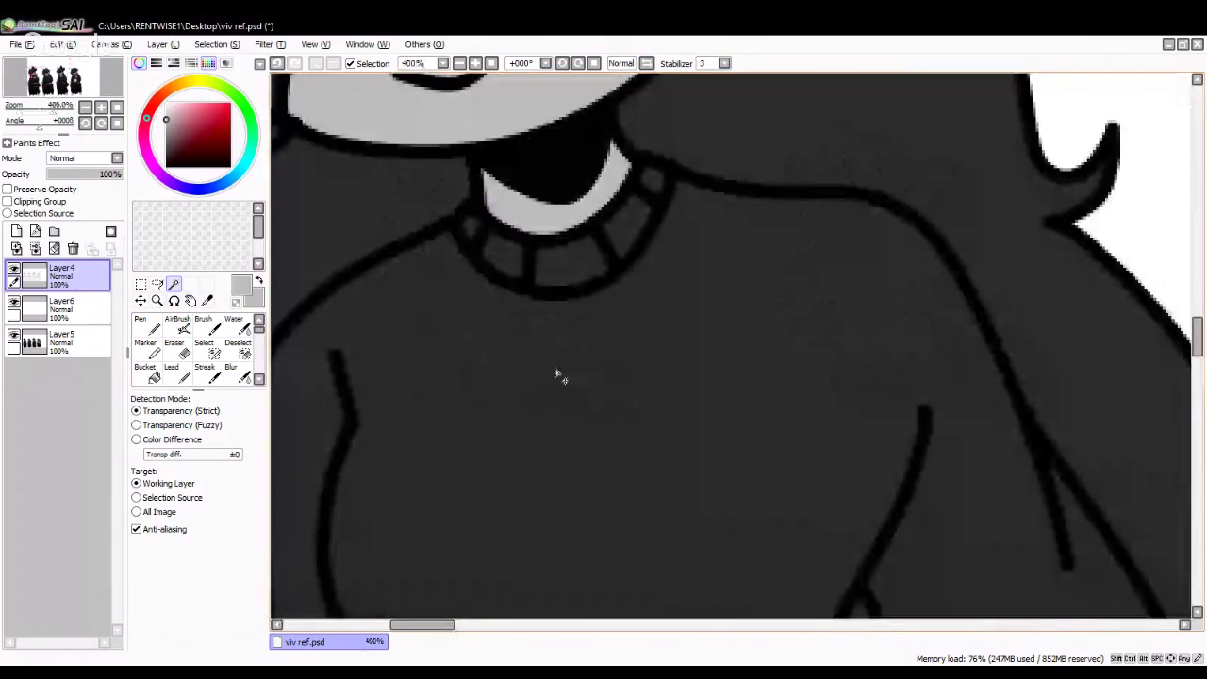
click(558, 375)
scroll(557, 376, down, 6)
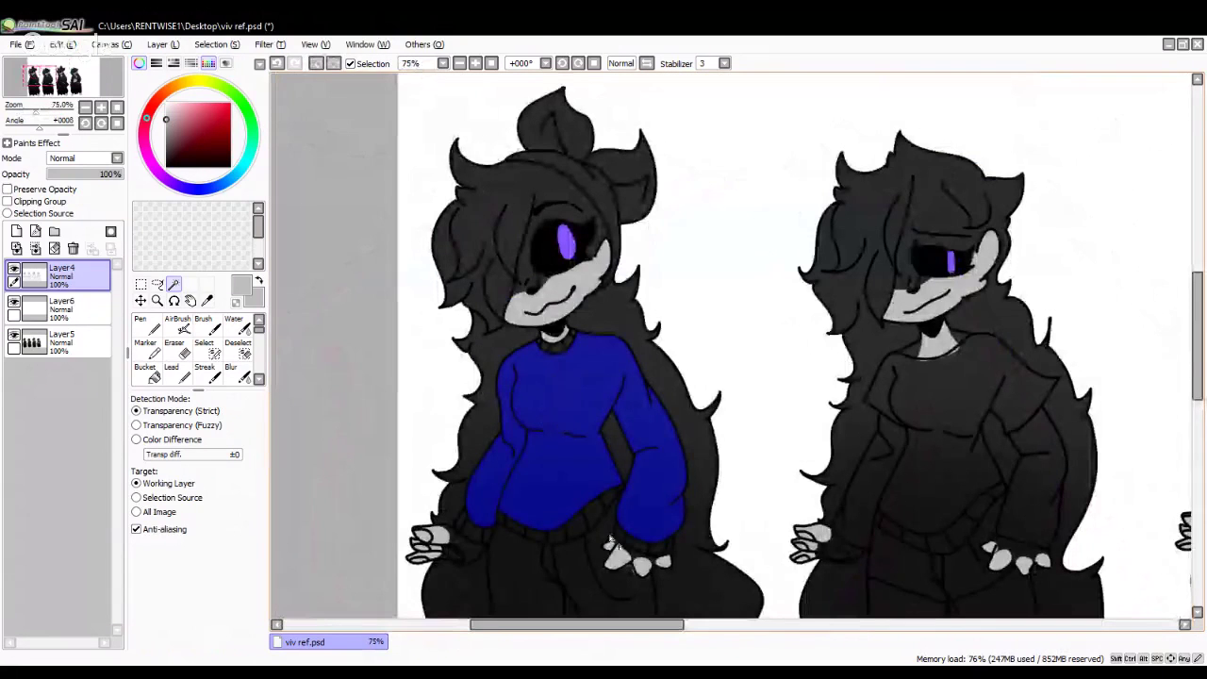
scroll(610, 544, up, 4)
scroll(614, 547, down, 3)
scroll(489, 304, up, 2)
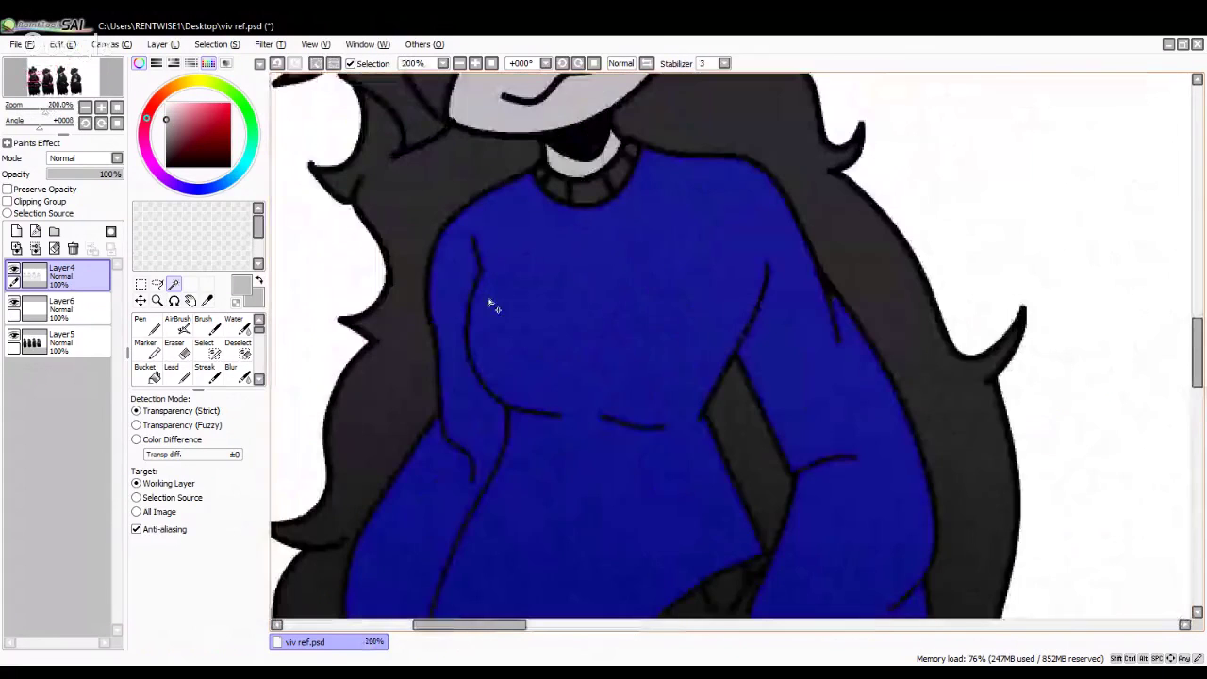
scroll(467, 278, down, 3)
scroll(437, 277, up, 2)
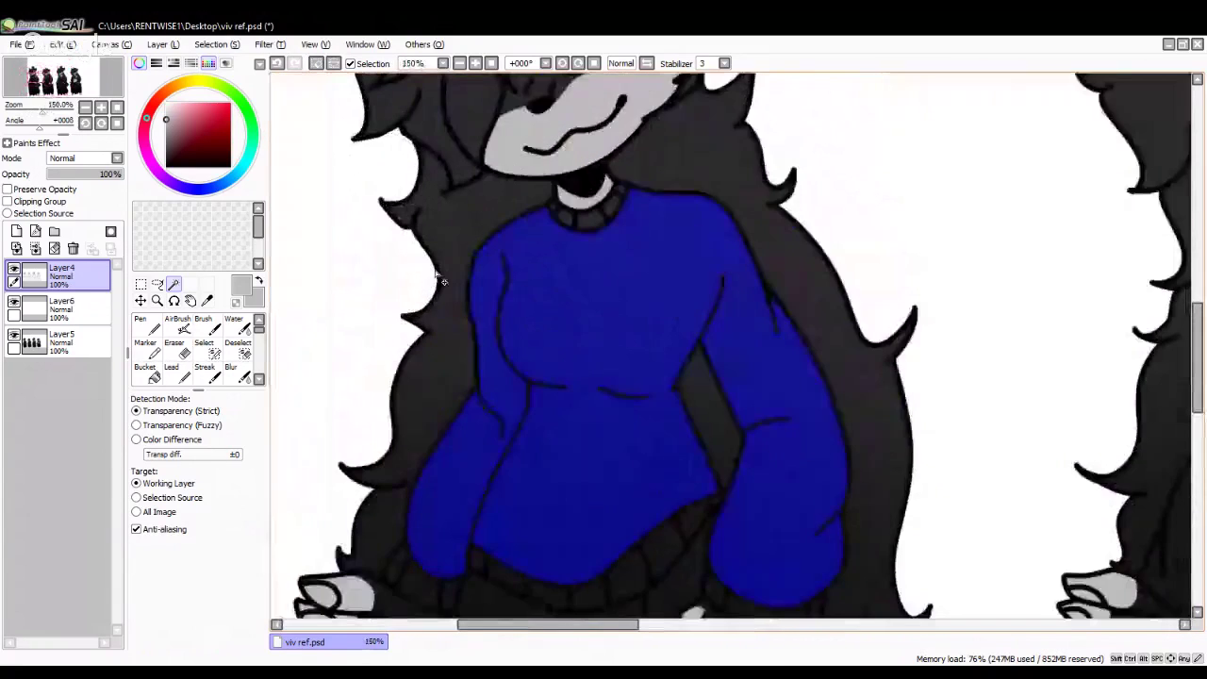
scroll(441, 279, down, 1)
scroll(490, 495, up, 2)
Step: Fill the selected sweater body and sleeves with a very light pink on Layer6 using the Bucket
click(62, 307)
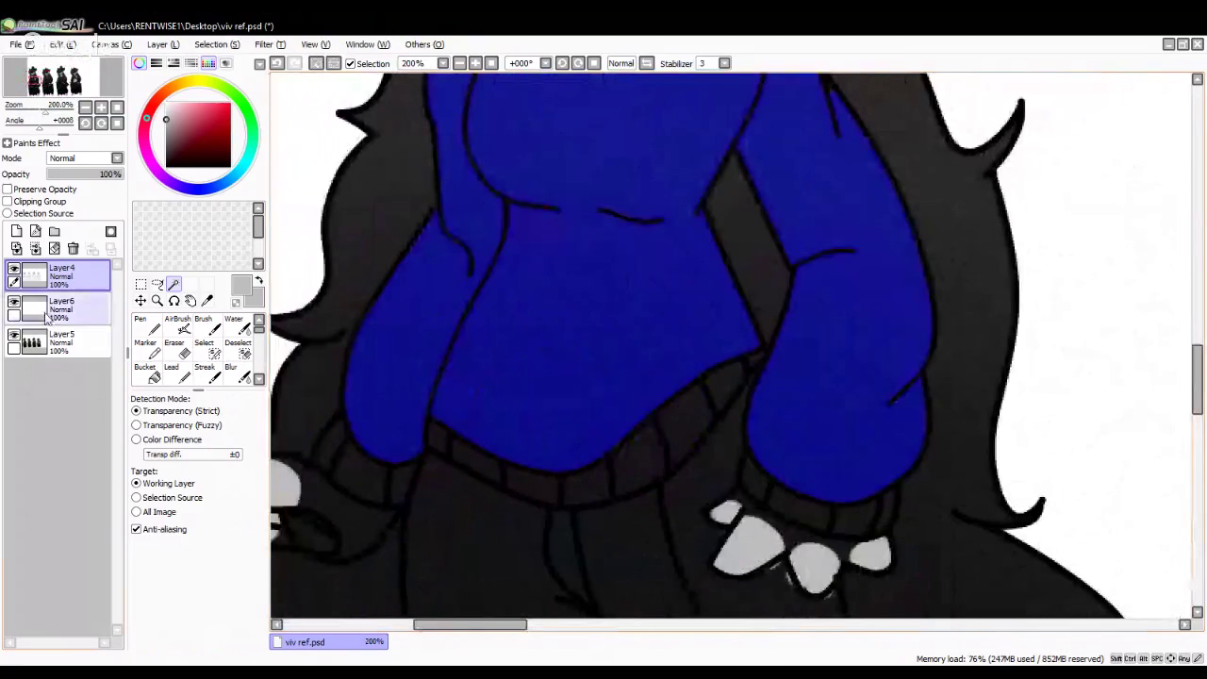
click(158, 377)
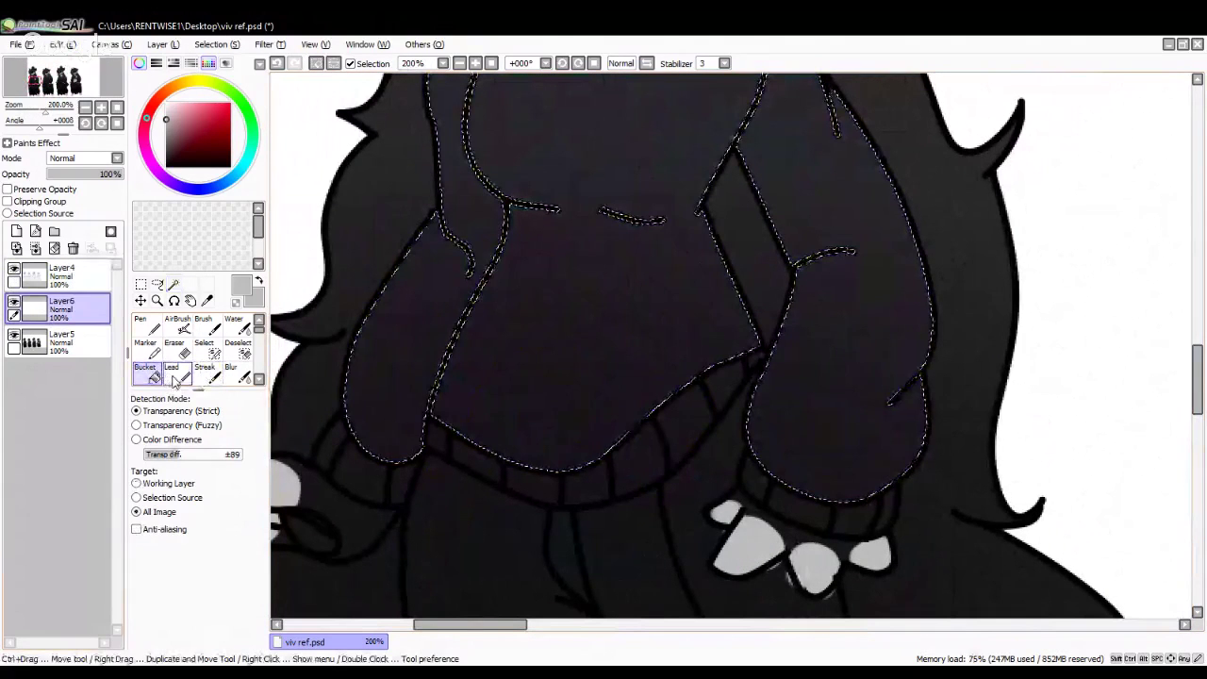
scroll(533, 316, down, 2)
scroll(533, 316, up, 2)
click(144, 143)
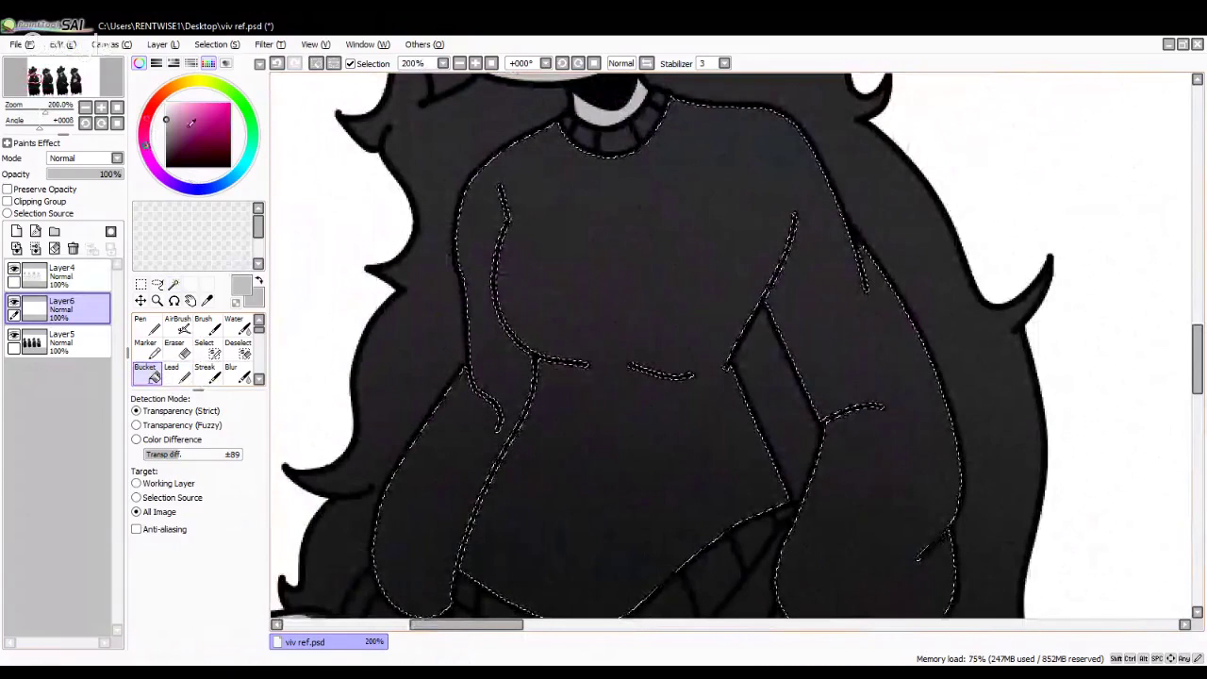
click(175, 102)
click(558, 260)
scroll(557, 260, down, 2)
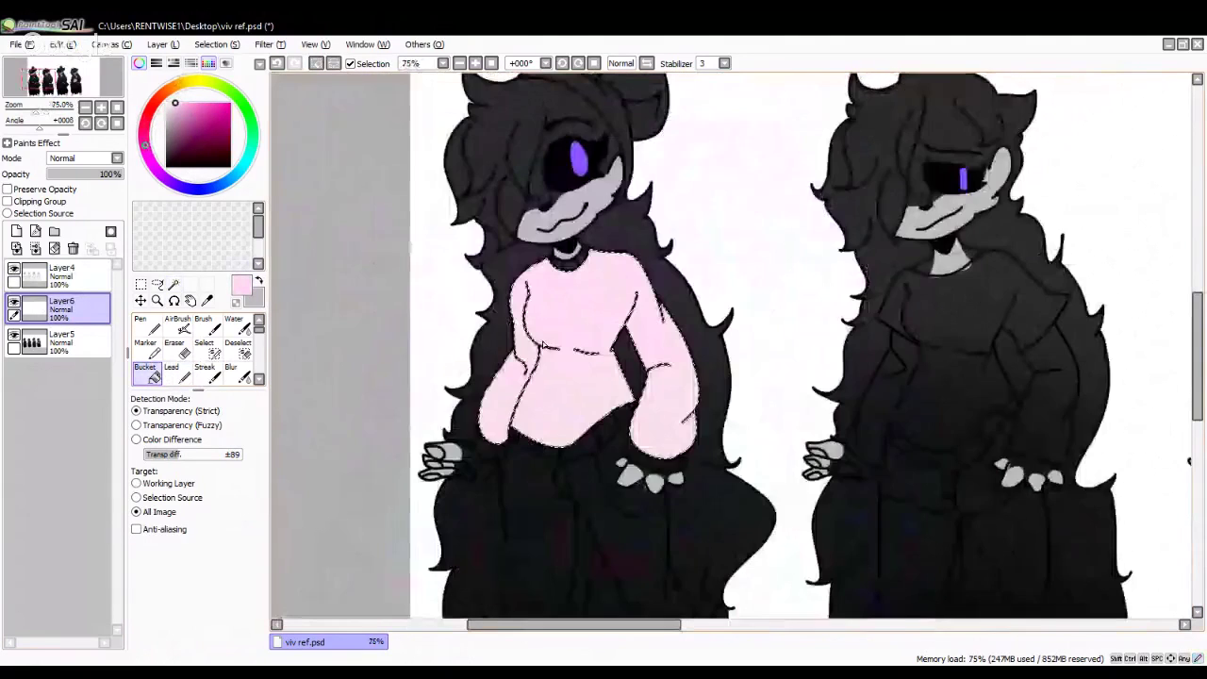
scroll(559, 326, up, 2)
scroll(559, 326, up, 3)
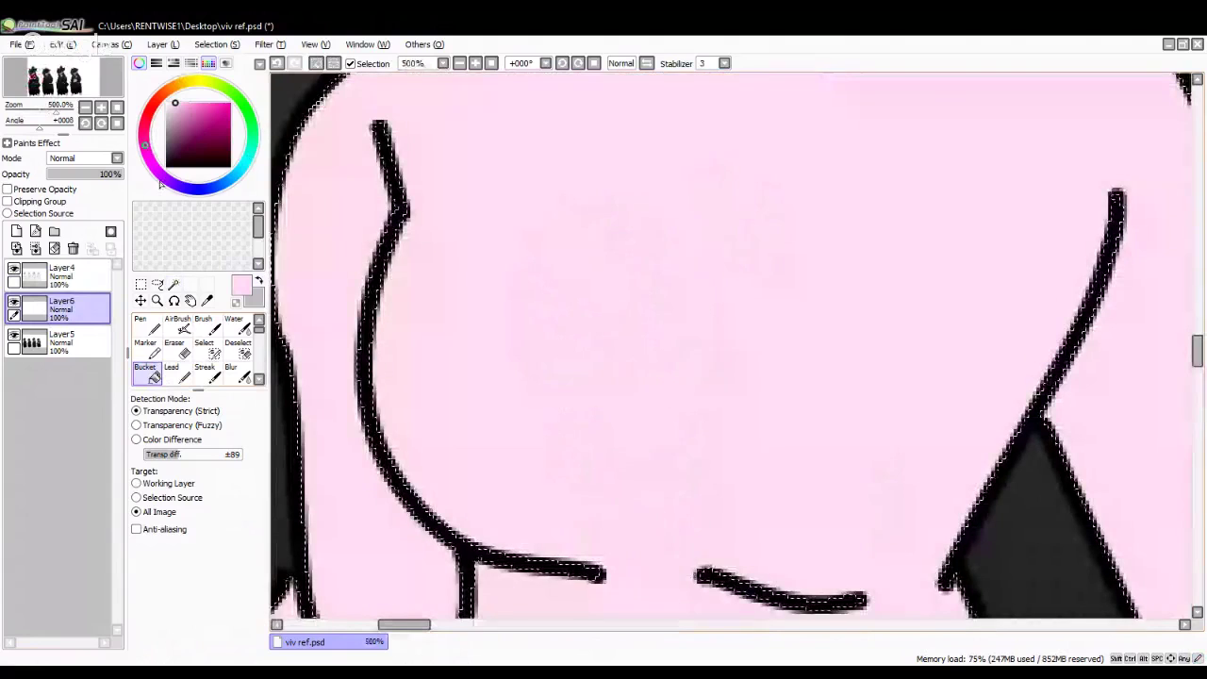
Step: Pick a light purple as the drawing colour and switch to the Pen tool
click(190, 136)
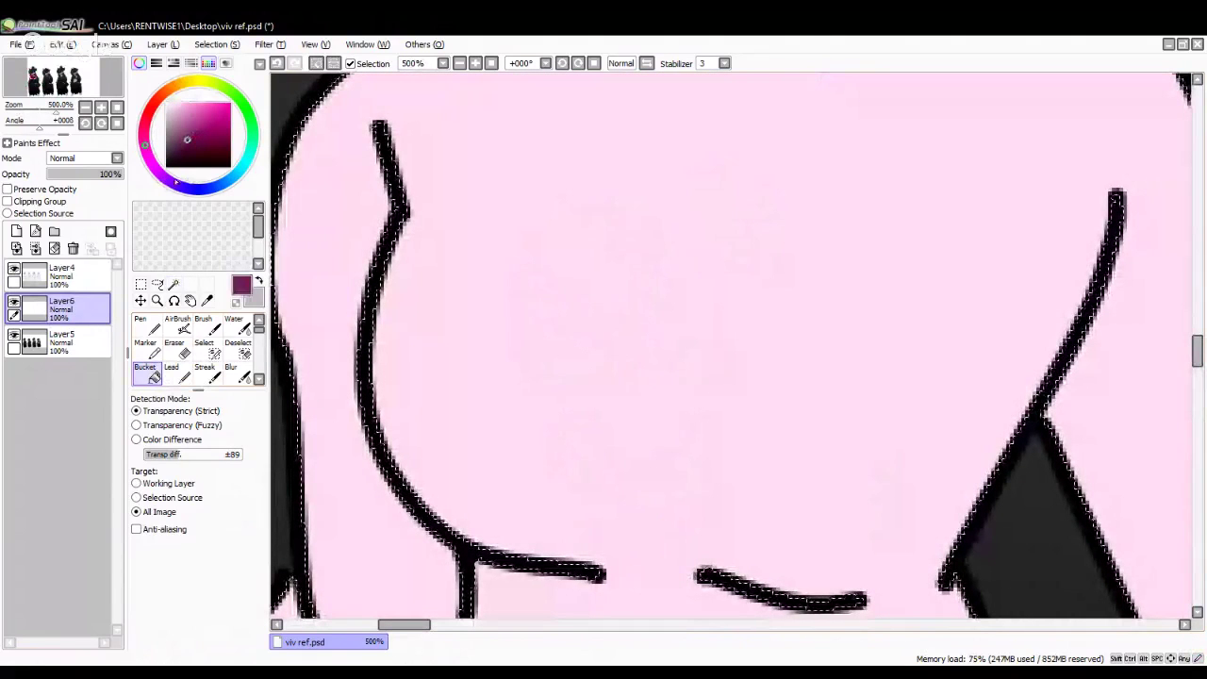
click(171, 182)
click(182, 106)
click(141, 325)
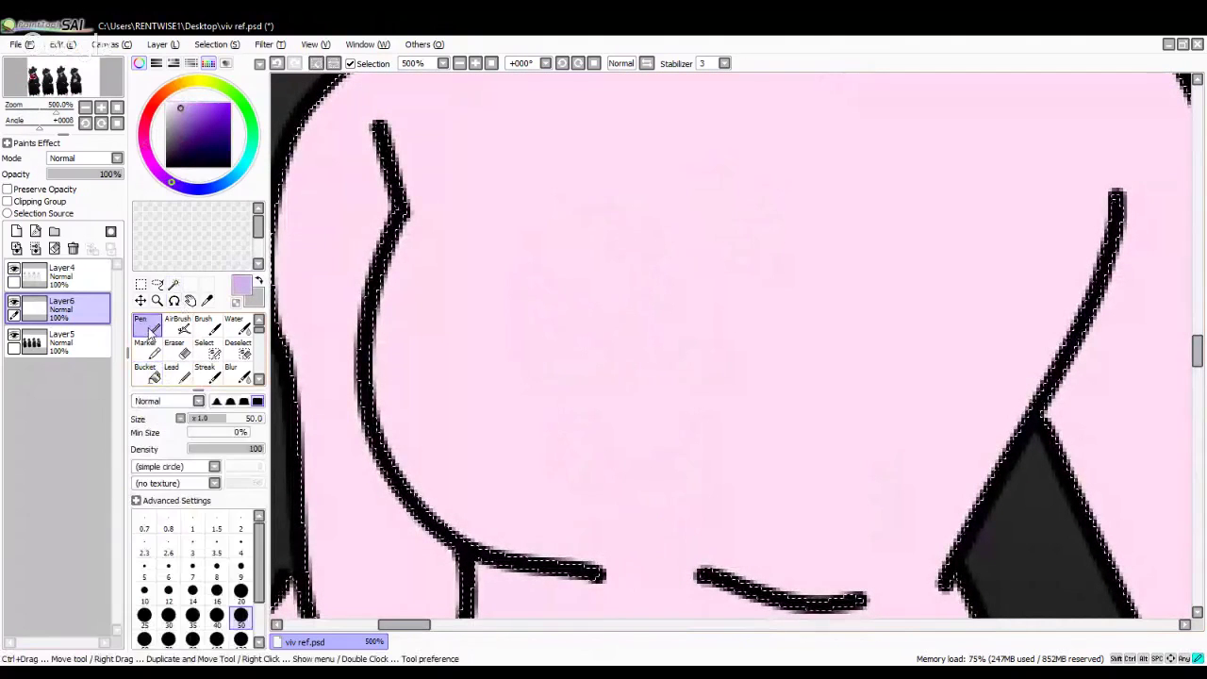
mouse_move(477, 182)
mouse_down()
mouse_move(405, 274)
mouse_move(508, 468)
mouse_move(579, 447)
mouse_up()
scroll(533, 475, down, 4)
scroll(533, 475, up, 4)
key(ctrl+z)
click(240, 544)
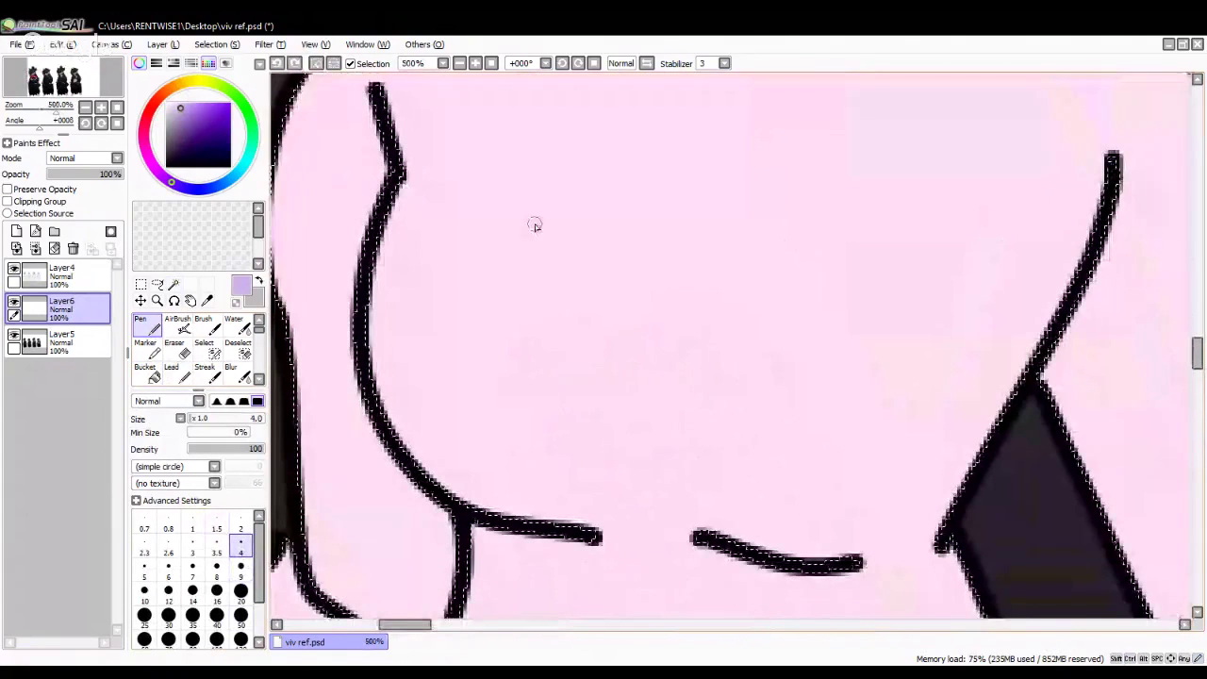
mouse_move(505, 140)
mouse_down()
mouse_move(437, 154)
mouse_move(392, 313)
mouse_move(508, 354)
mouse_move(454, 149)
mouse_move(526, 314)
mouse_move(403, 174)
mouse_move(406, 281)
mouse_move(579, 248)
mouse_up()
key(ctrl+z)
key(ctrl+z)
key(ctrl+z)
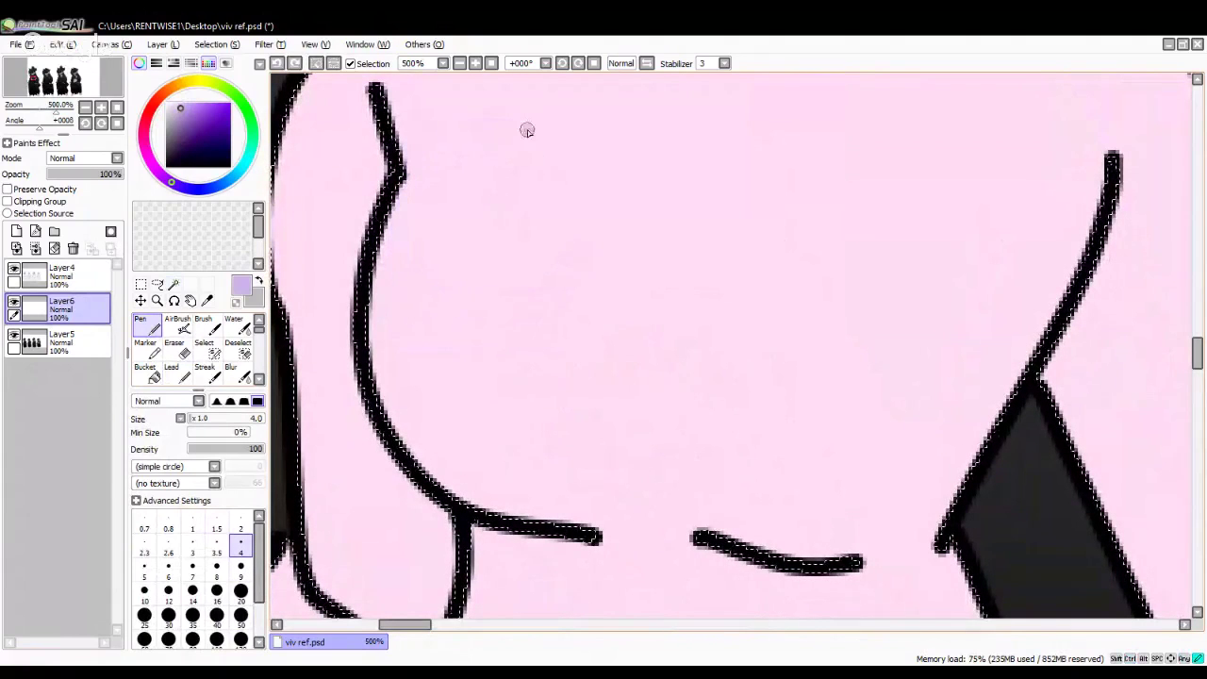
mouse_move(528, 126)
mouse_down()
mouse_move(375, 231)
mouse_move(586, 256)
mouse_up()
key(ctrl+z)
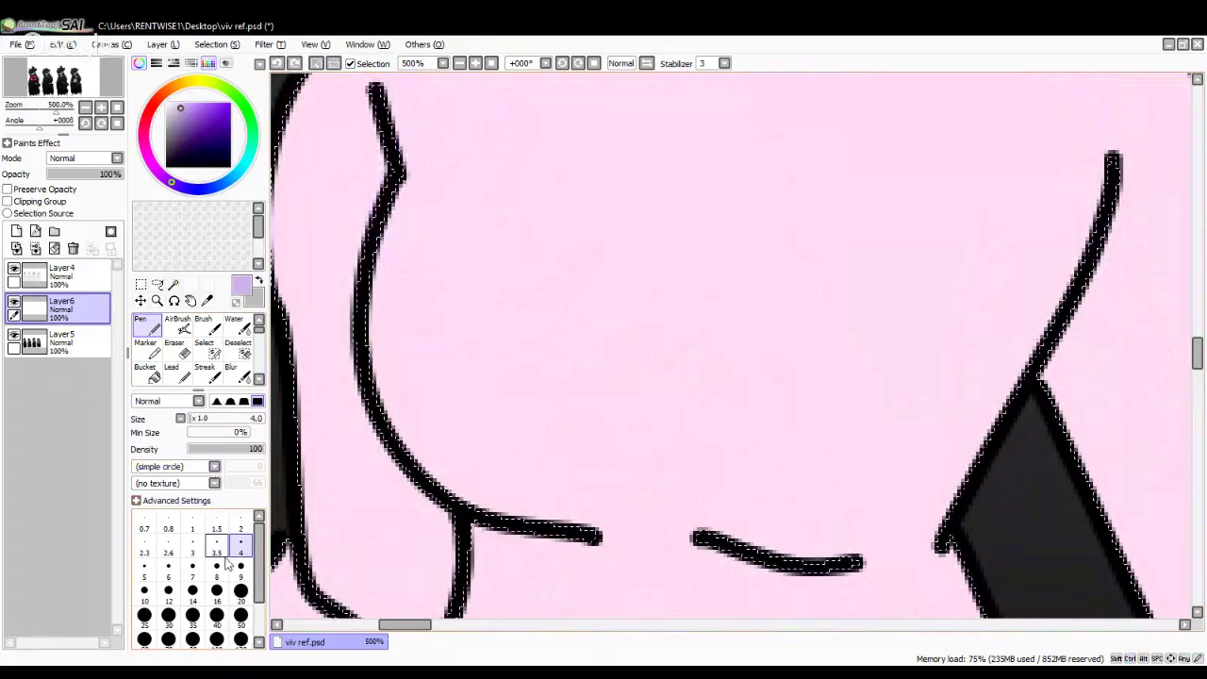
Step: Letter "Cryb" in light purple across the chest of the first figure's sweater with the Pen at size 5
click(144, 569)
mouse_move(492, 126)
mouse_down()
mouse_move(455, 128)
mouse_move(506, 292)
mouse_move(524, 274)
mouse_up()
key(ctrl+z)
mouse_move(492, 120)
mouse_down()
mouse_move(417, 140)
mouse_move(484, 302)
mouse_up()
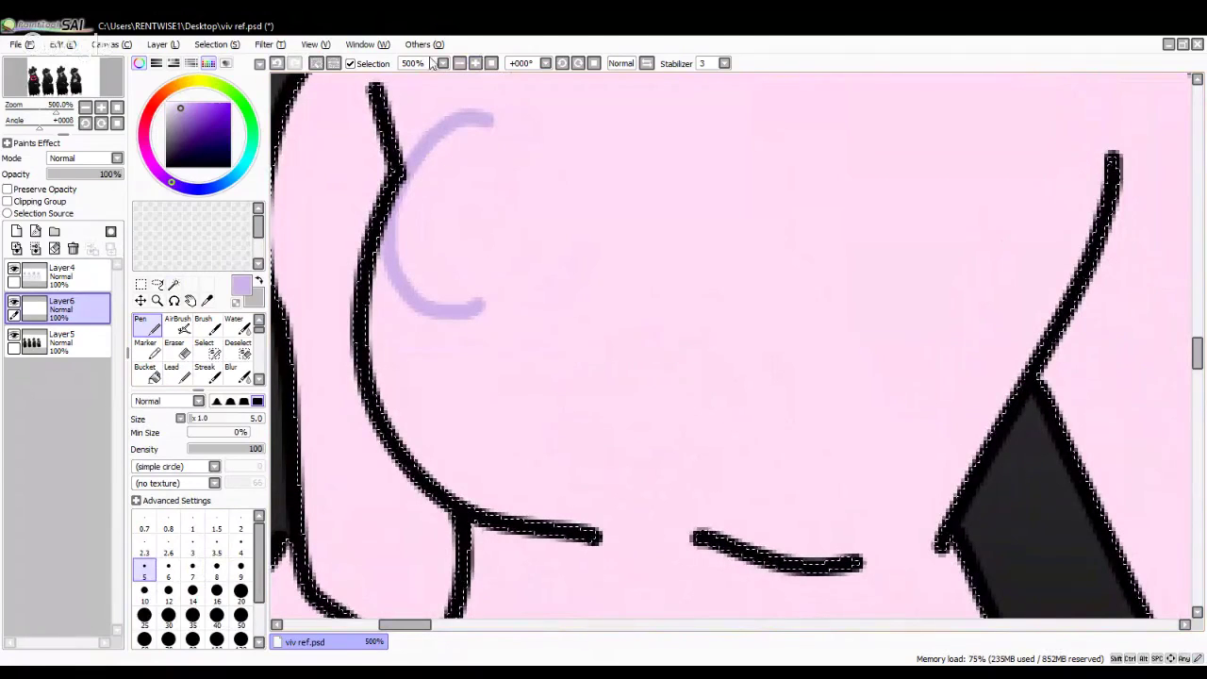
mouse_move(514, 181)
mouse_down()
mouse_move(512, 264)
mouse_move(539, 175)
mouse_move(582, 178)
mouse_up()
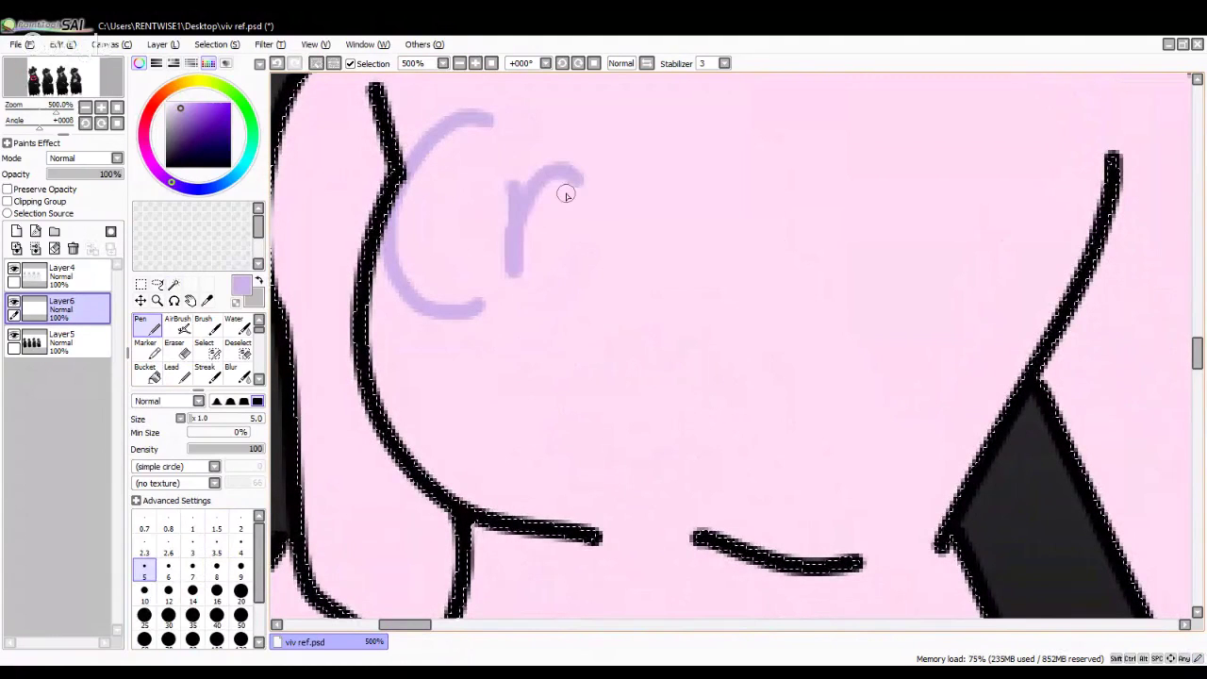
key(ctrl+z)
scroll(566, 194, down, 5)
scroll(566, 194, up, 5)
mouse_move(481, 184)
mouse_down()
mouse_move(472, 314)
mouse_move(531, 228)
mouse_move(580, 291)
mouse_up()
drag(630, 227, 564, 366)
drag(675, 180, 690, 355)
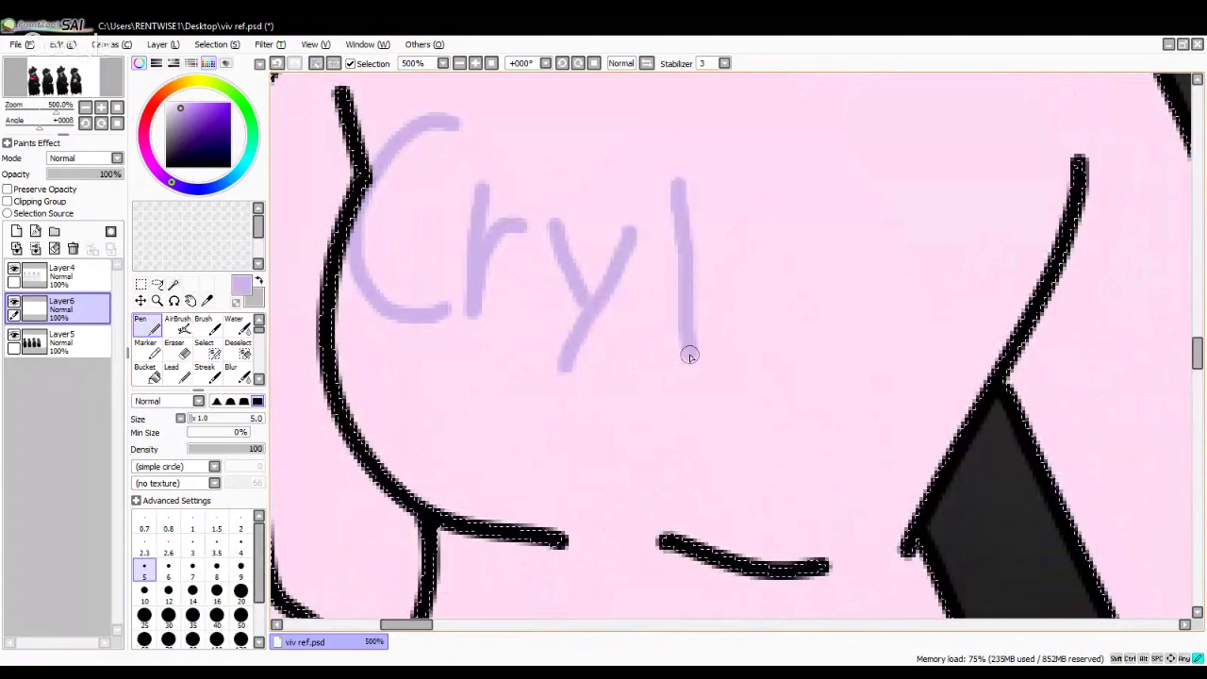
drag(696, 283, 711, 342)
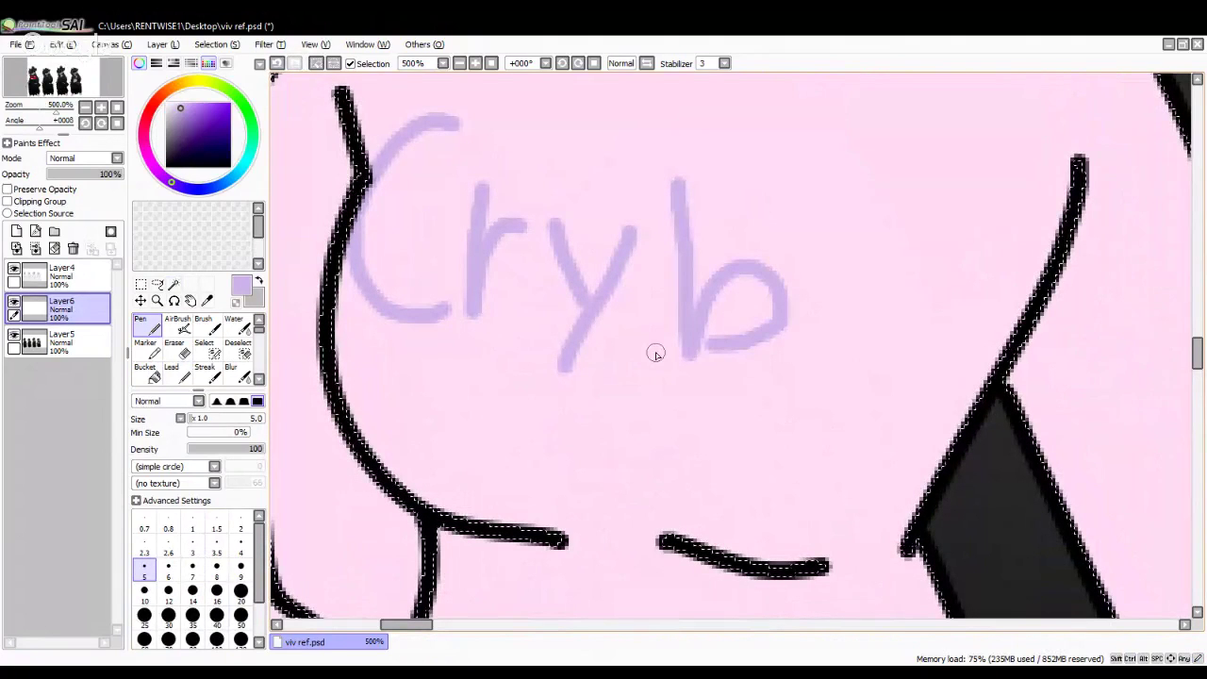
Step: Complete the word "Crybaby" on the sweater by lettering "aby" in the same light purple
scroll(763, 346, down, 4)
scroll(488, 311, up, 5)
mouse_move(600, 357)
mouse_down()
mouse_move(661, 312)
mouse_move(692, 418)
mouse_move(774, 454)
mouse_up()
mouse_move(755, 225)
mouse_down()
mouse_move(765, 431)
mouse_move(809, 377)
mouse_up()
mouse_move(877, 323)
mouse_down()
mouse_move(893, 362)
mouse_move(861, 400)
mouse_up()
key(ctrl+z)
key(ctrl+z)
mouse_move(731, 162)
mouse_down()
mouse_move(741, 431)
mouse_move(868, 390)
mouse_move(761, 474)
mouse_up()
drag(900, 334, 929, 453)
mouse_move(977, 351)
mouse_down()
mouse_move(884, 504)
mouse_move(842, 545)
mouse_up()
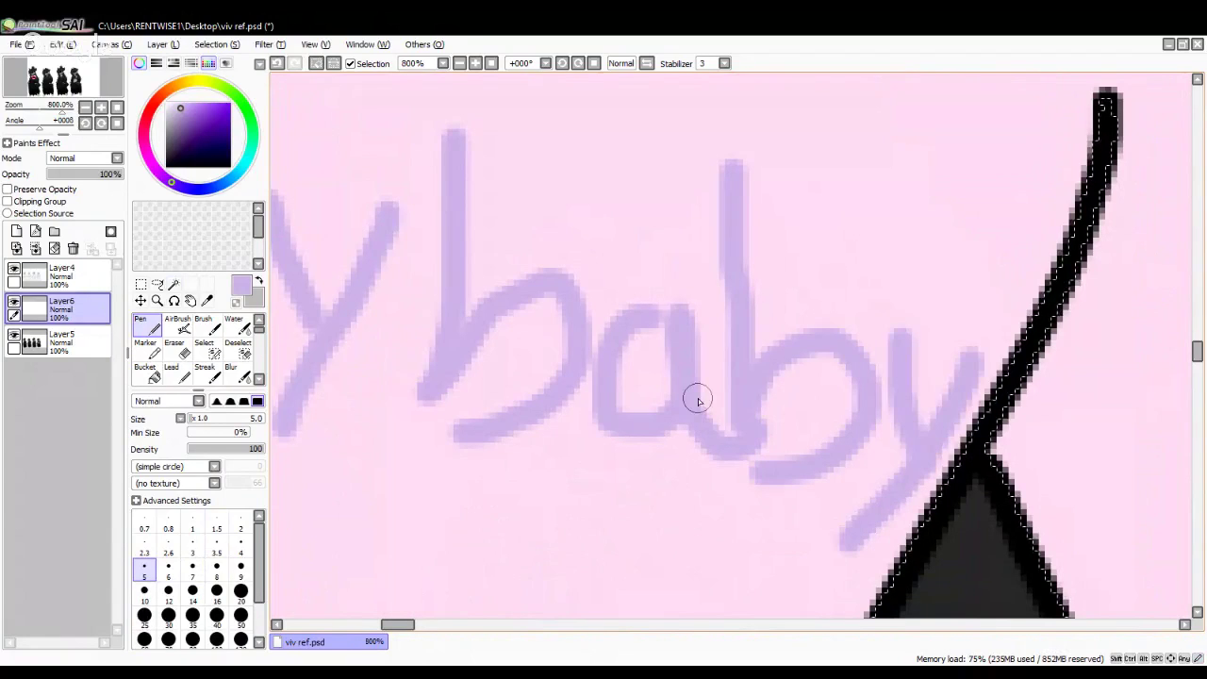
scroll(698, 400, down, 5)
click(241, 591)
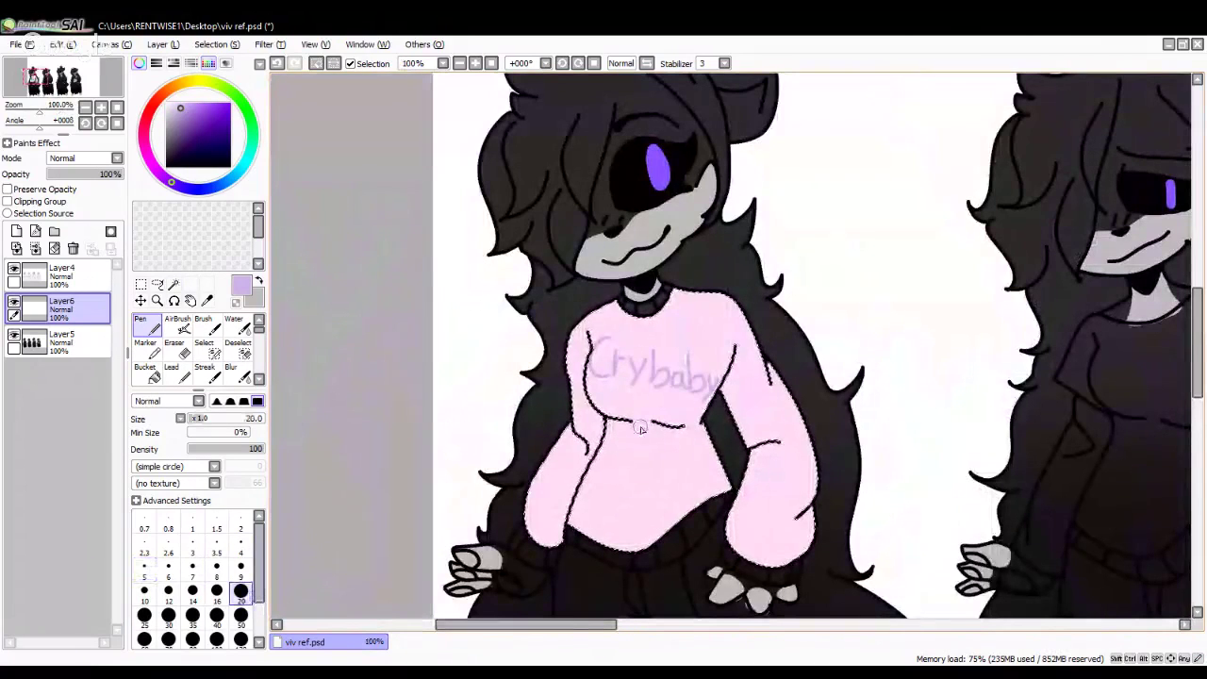
scroll(624, 410, up, 3)
scroll(625, 411, up, 3)
mouse_move(707, 598)
mouse_down()
mouse_move(674, 392)
mouse_move(742, 299)
mouse_move(845, 304)
mouse_move(726, 558)
mouse_move(792, 363)
mouse_move(752, 355)
mouse_move(679, 470)
mouse_move(531, 350)
mouse_up()
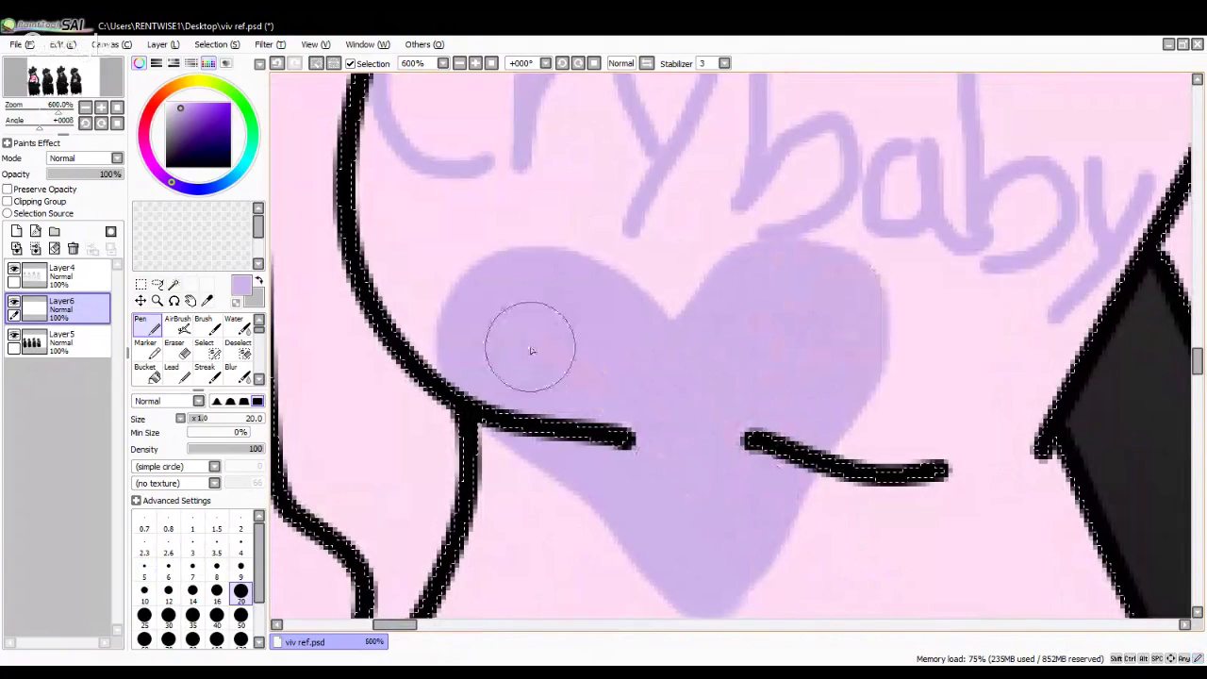
scroll(531, 350, down, 7)
scroll(500, 359, up, 6)
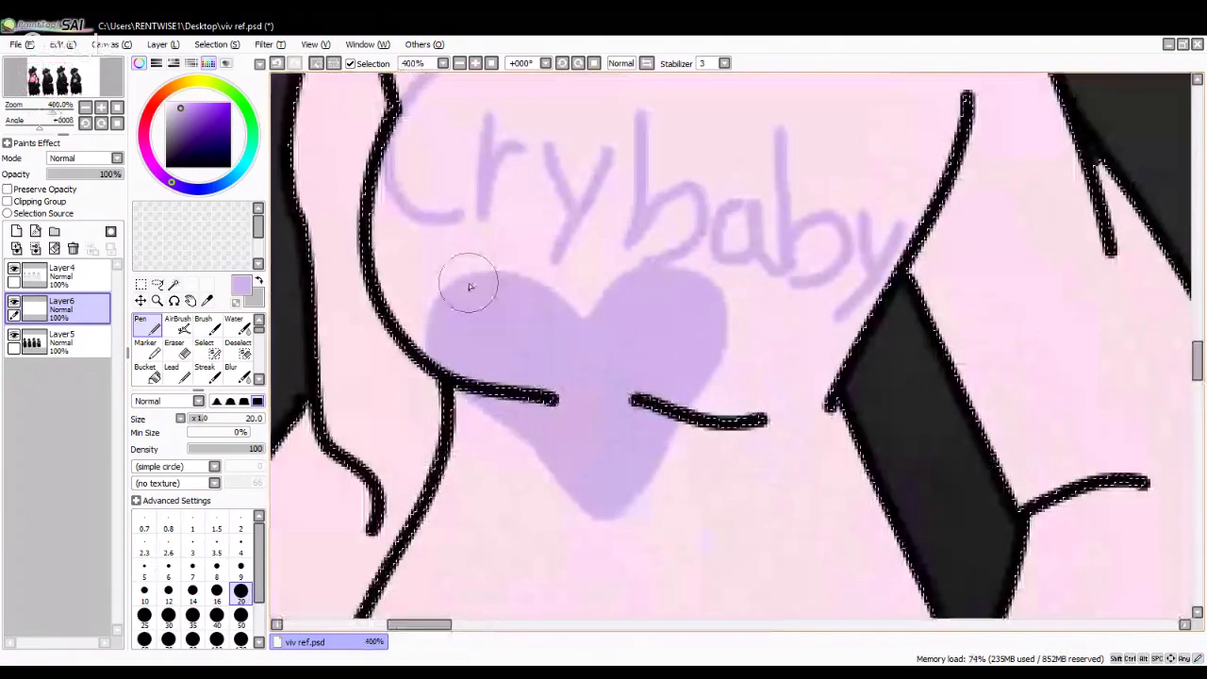
key(ctrl+z)
key(ctrl+z)
Step: Change the drawing colour's hue from purple to a light blue
click(210, 187)
mouse_move(603, 561)
mouse_down()
mouse_move(491, 391)
mouse_move(497, 315)
mouse_move(561, 366)
mouse_move(626, 499)
mouse_up()
key(ctrl+z)
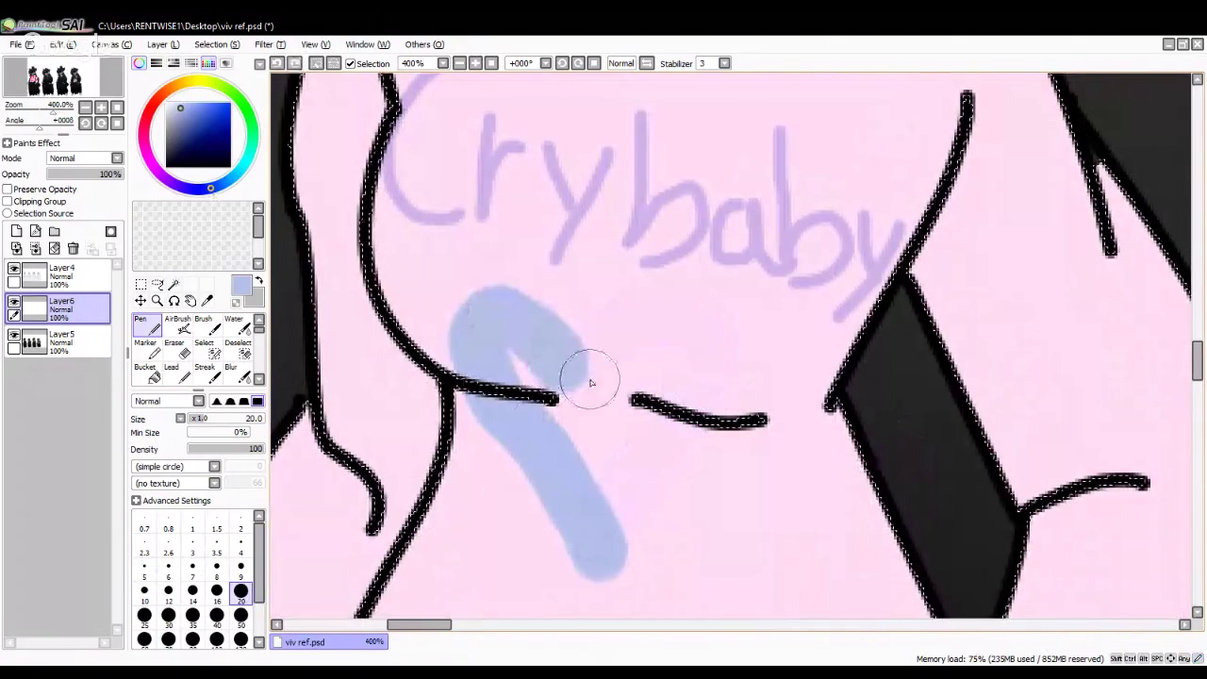
mouse_move(591, 382)
mouse_down()
mouse_move(641, 476)
mouse_move(616, 542)
mouse_up()
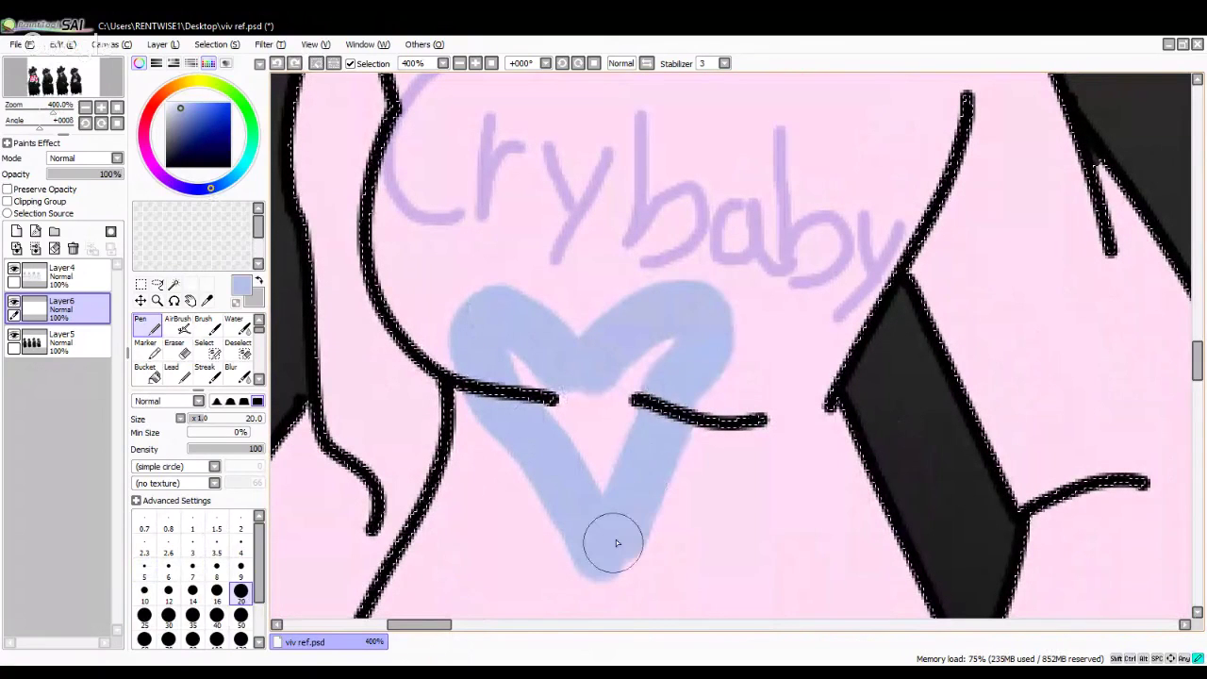
scroll(616, 542, down, 4)
key(ctrl+z)
key(ctrl+z)
Step: Draw a solid light blue heart below the "Crybaby" lettering on the sweater with the Pen at size 50
click(240, 615)
scroll(451, 478, up, 2)
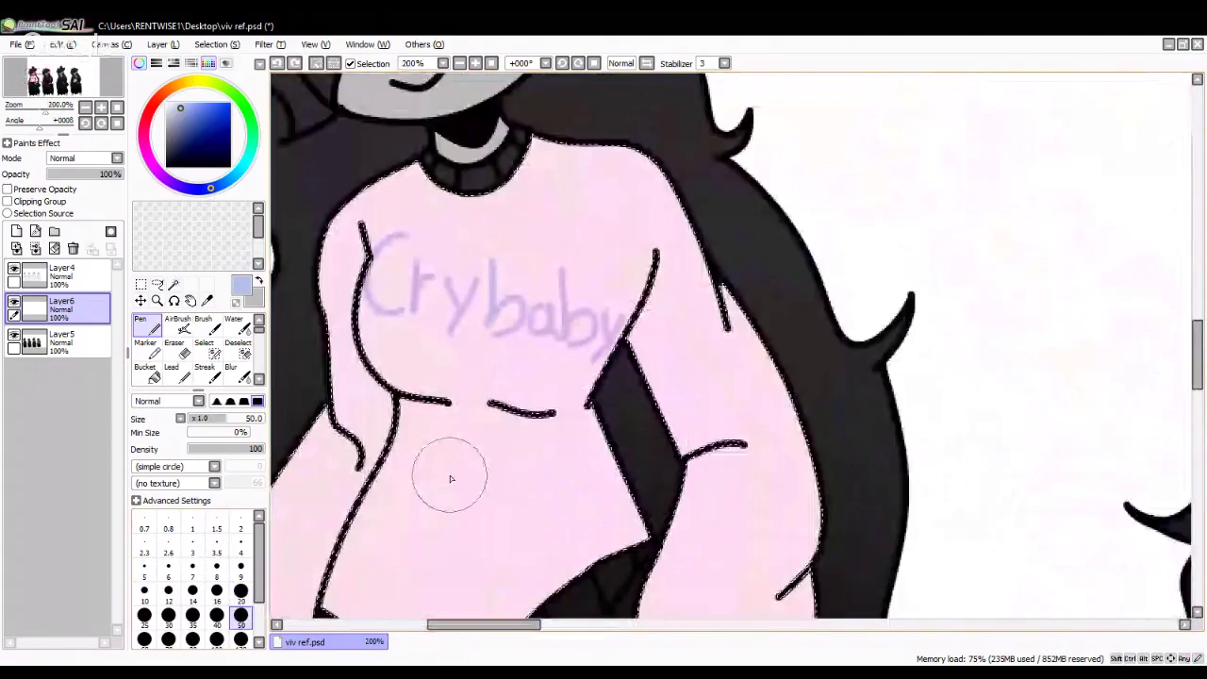
scroll(451, 478, up, 1)
mouse_move(419, 283)
mouse_down()
mouse_move(493, 450)
mouse_move(504, 494)
mouse_move(493, 517)
mouse_up()
scroll(493, 517, down, 3)
scroll(463, 371, up, 2)
alt+click(463, 371)
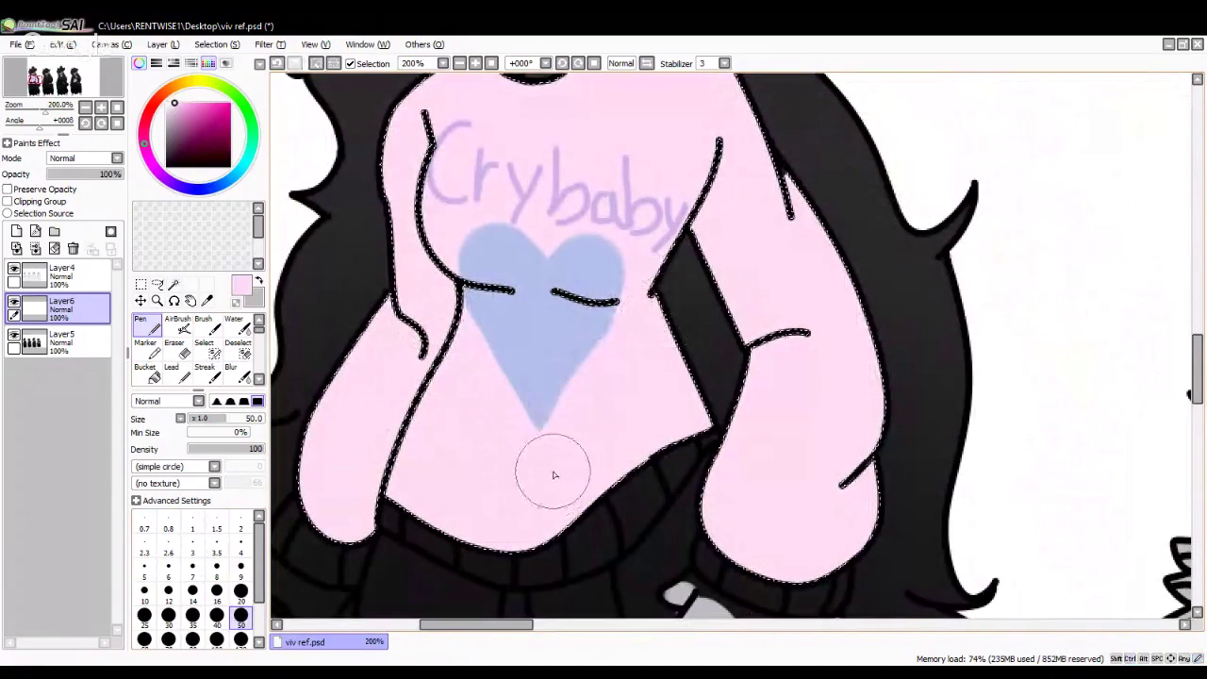
scroll(550, 444, down, 5)
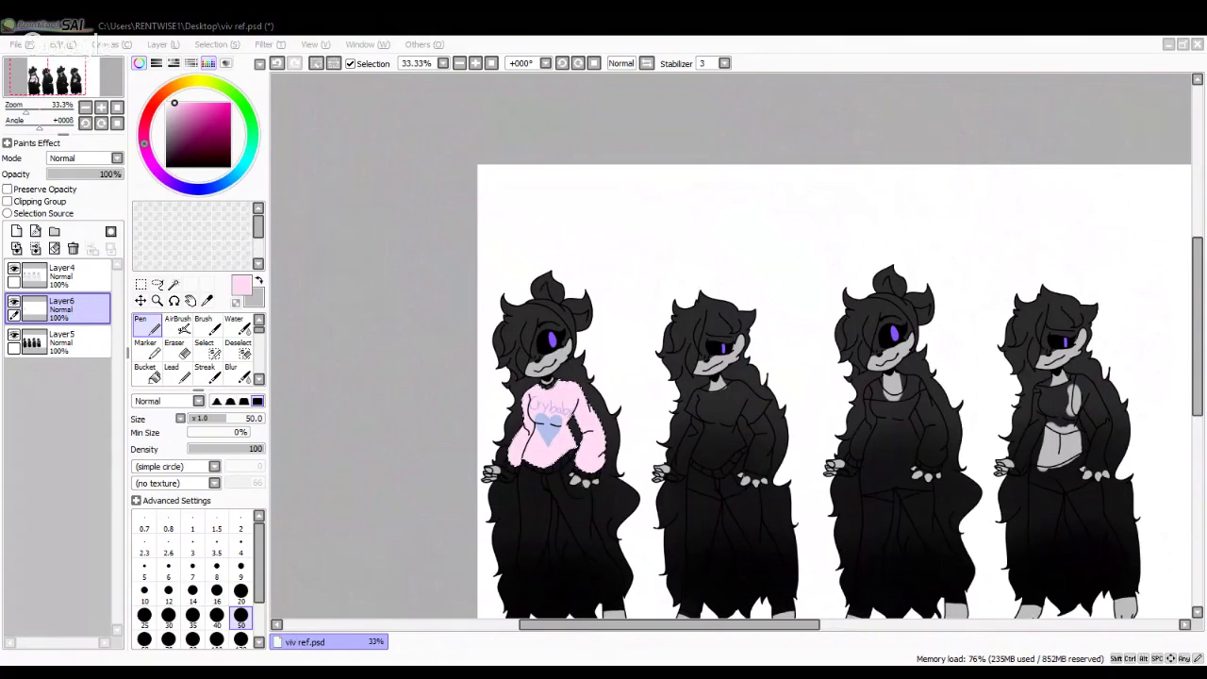
Step: Pick the heart's light blue and paint the lower part of both sweater sleeves with it
scroll(549, 418, up, 3)
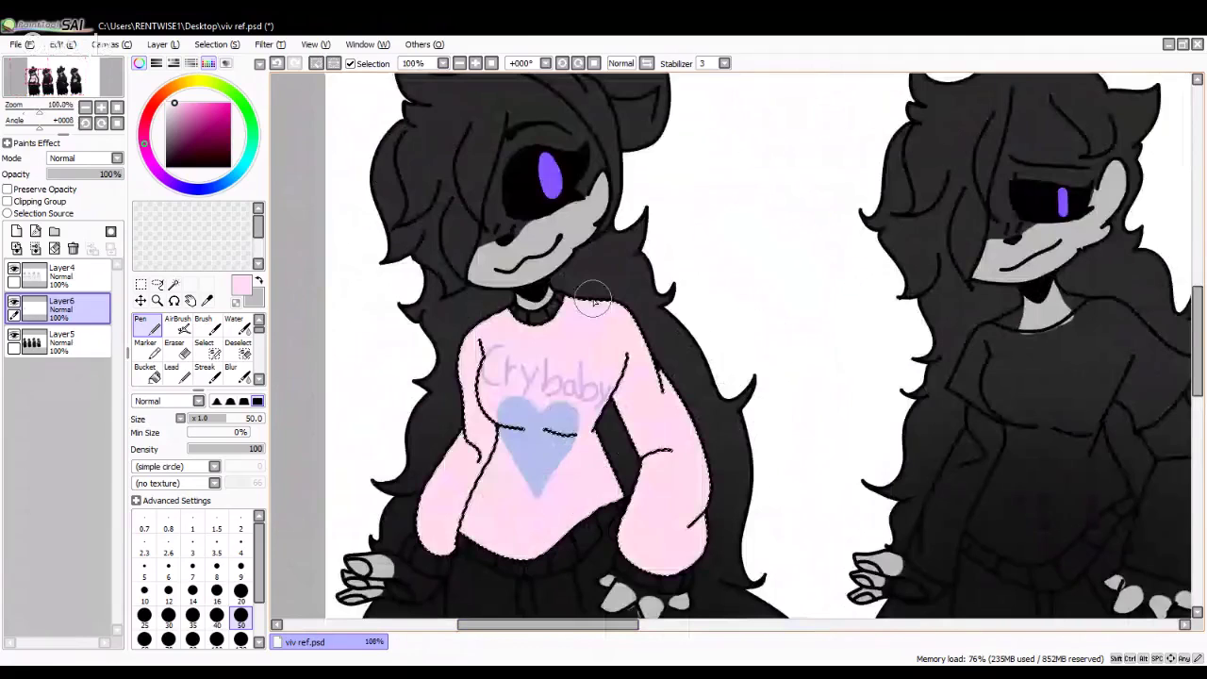
scroll(594, 300, up, 2)
right_click(547, 377)
mouse_move(342, 463)
mouse_down()
mouse_move(364, 431)
mouse_move(337, 553)
mouse_move(336, 447)
mouse_move(324, 515)
mouse_up()
scroll(383, 454, down, 2)
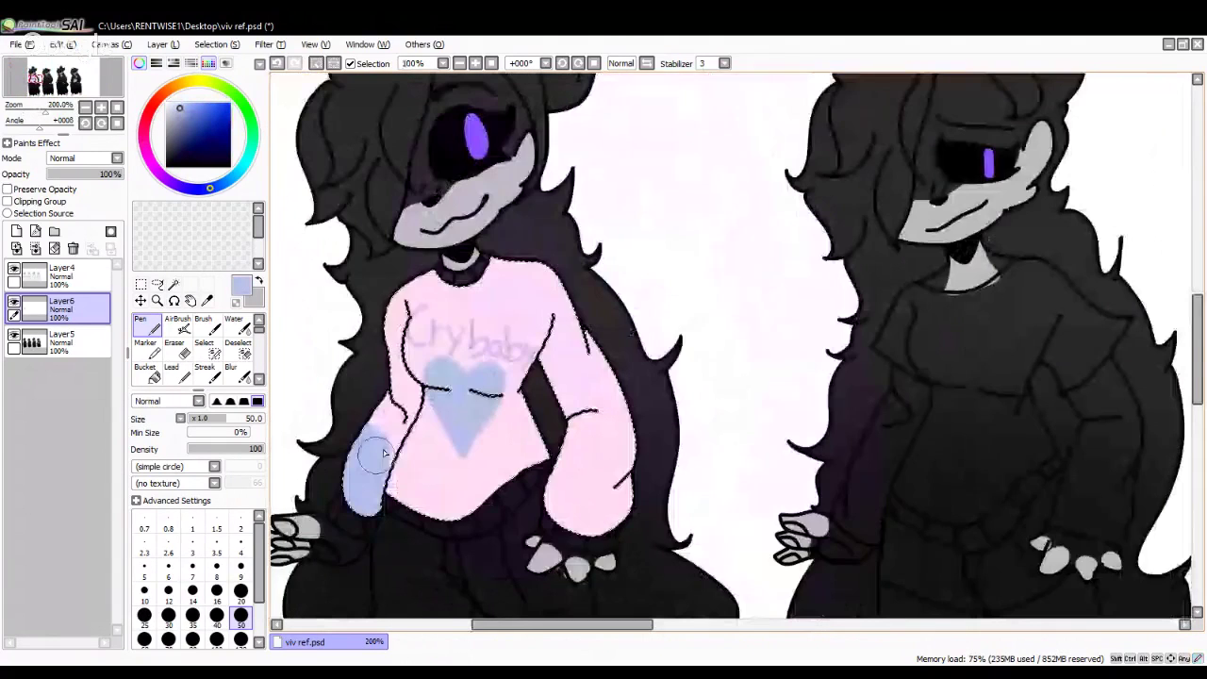
scroll(384, 454, up, 1)
mouse_move(507, 397)
mouse_down()
mouse_move(534, 509)
mouse_move(476, 538)
mouse_move(527, 403)
mouse_move(501, 478)
mouse_up()
scroll(501, 479, down, 1)
scroll(553, 317, up, 3)
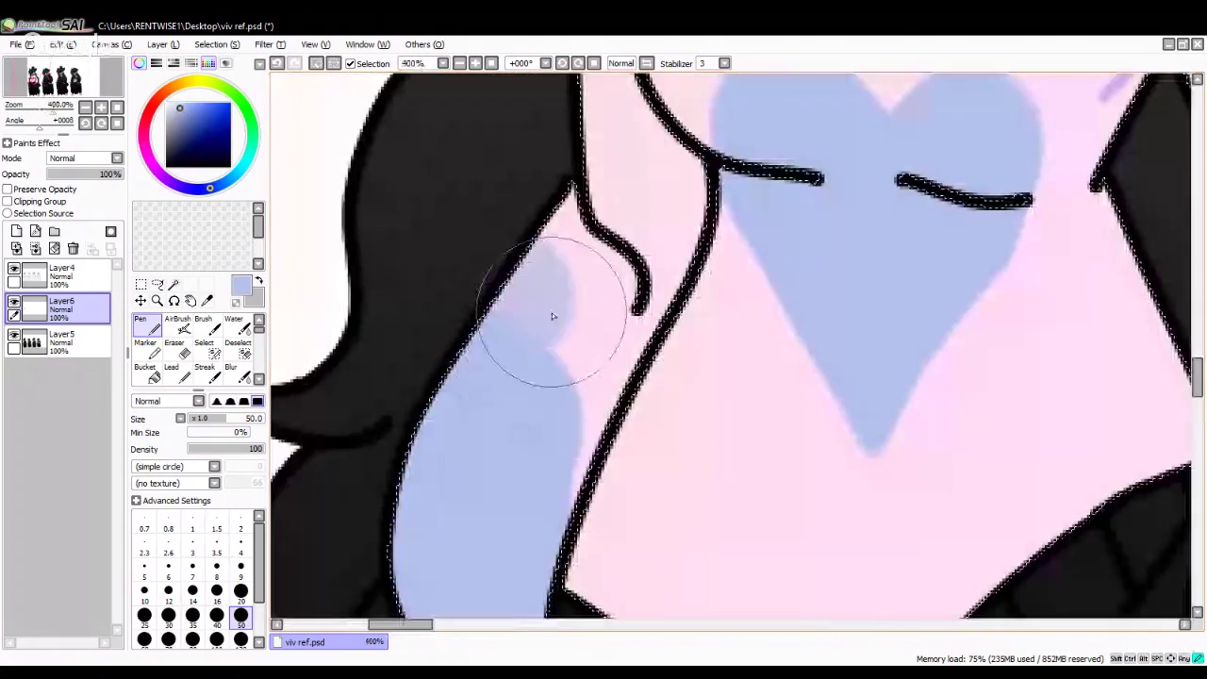
Step: Soften the transition between pink and light blue on both sleeves with the Blur tool at size 50
click(243, 375)
drag(566, 274, 524, 252)
key(ctrl+z)
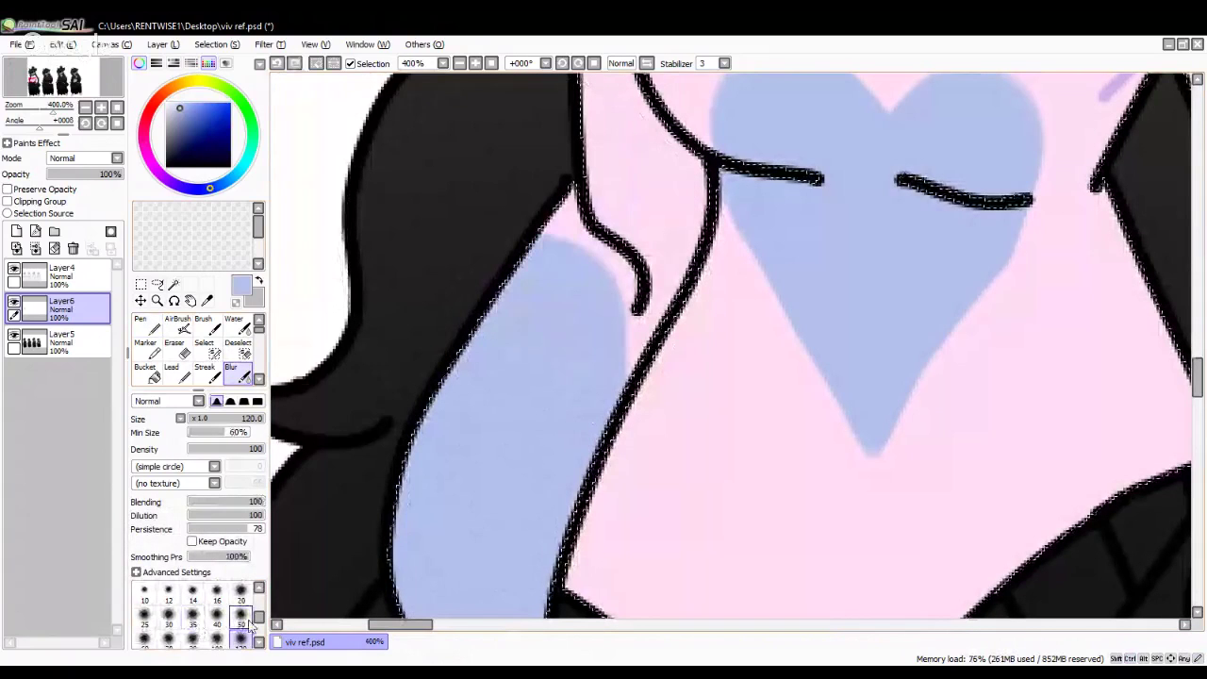
click(241, 623)
mouse_move(528, 247)
mouse_down()
mouse_move(560, 303)
mouse_move(614, 270)
mouse_move(579, 349)
mouse_move(539, 367)
mouse_up()
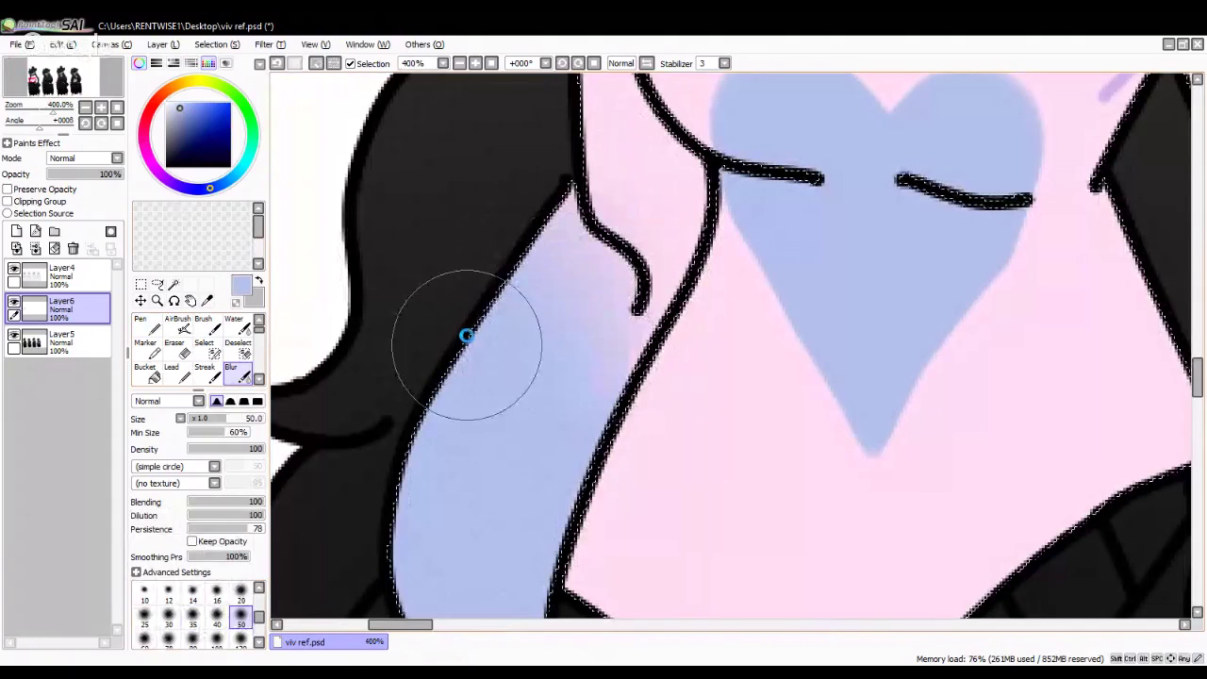
scroll(466, 334, down, 2)
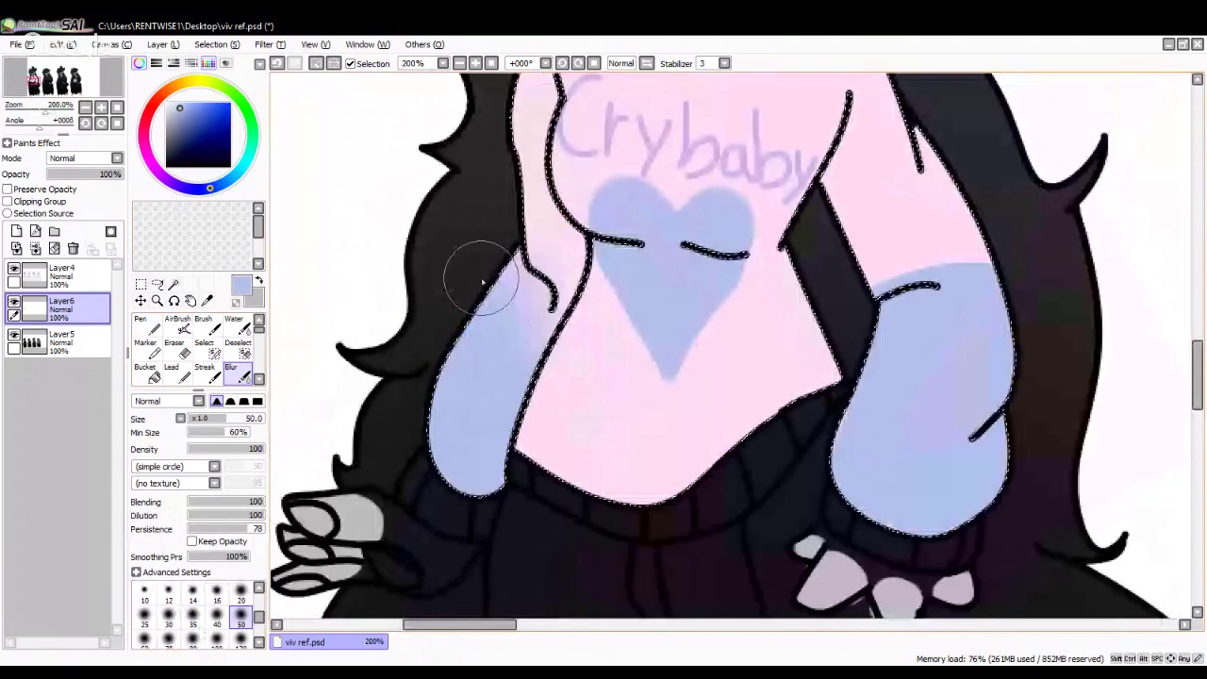
scroll(896, 283, up, 2)
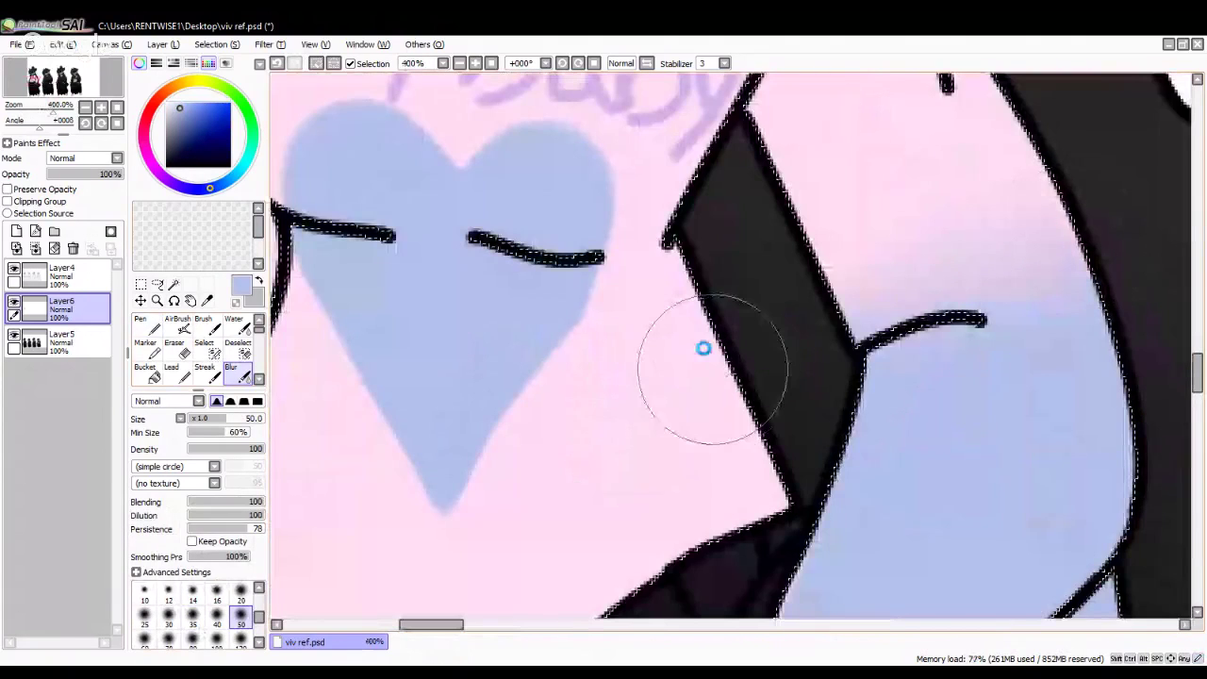
scroll(709, 344, down, 4)
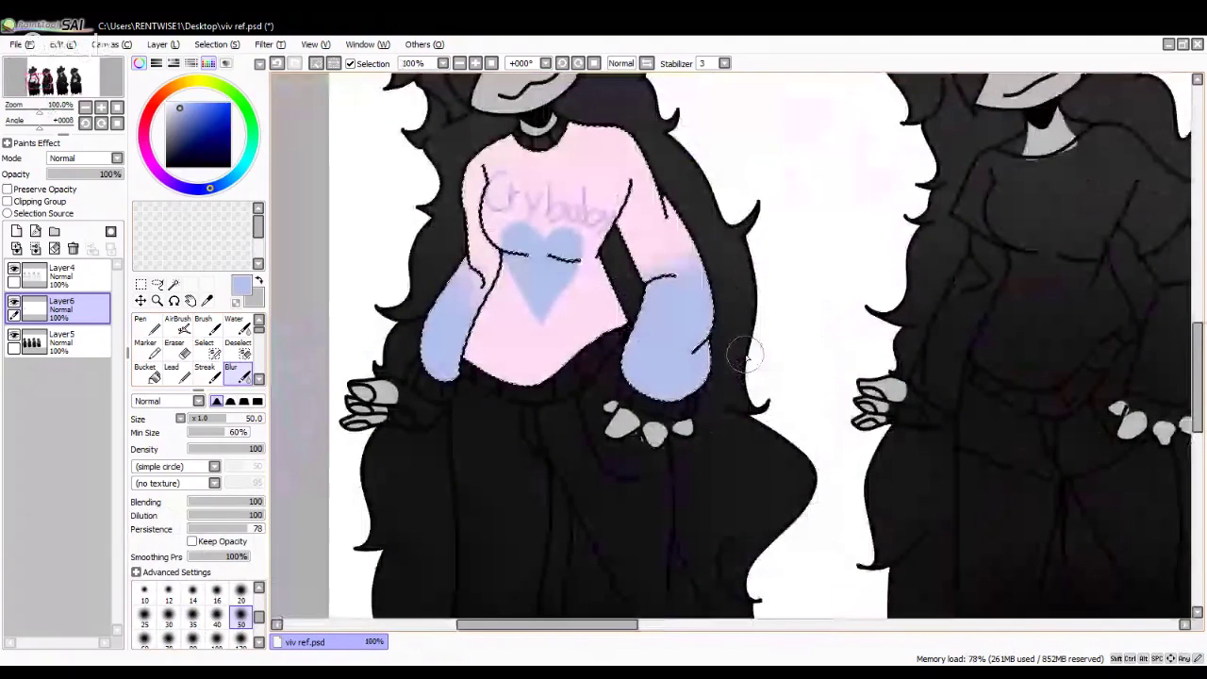
Step: Clear the selection around the sweater and check the coloured design on the first figure
scroll(746, 355, up, 1)
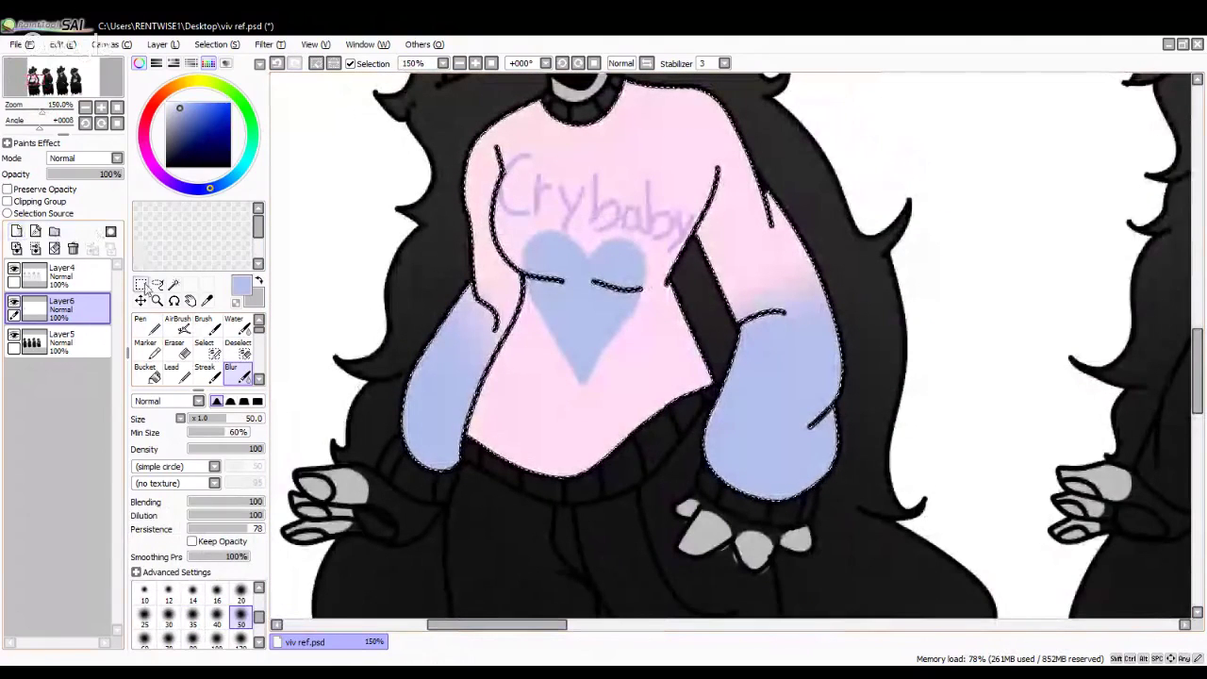
click(141, 284)
scroll(597, 411, down, 1)
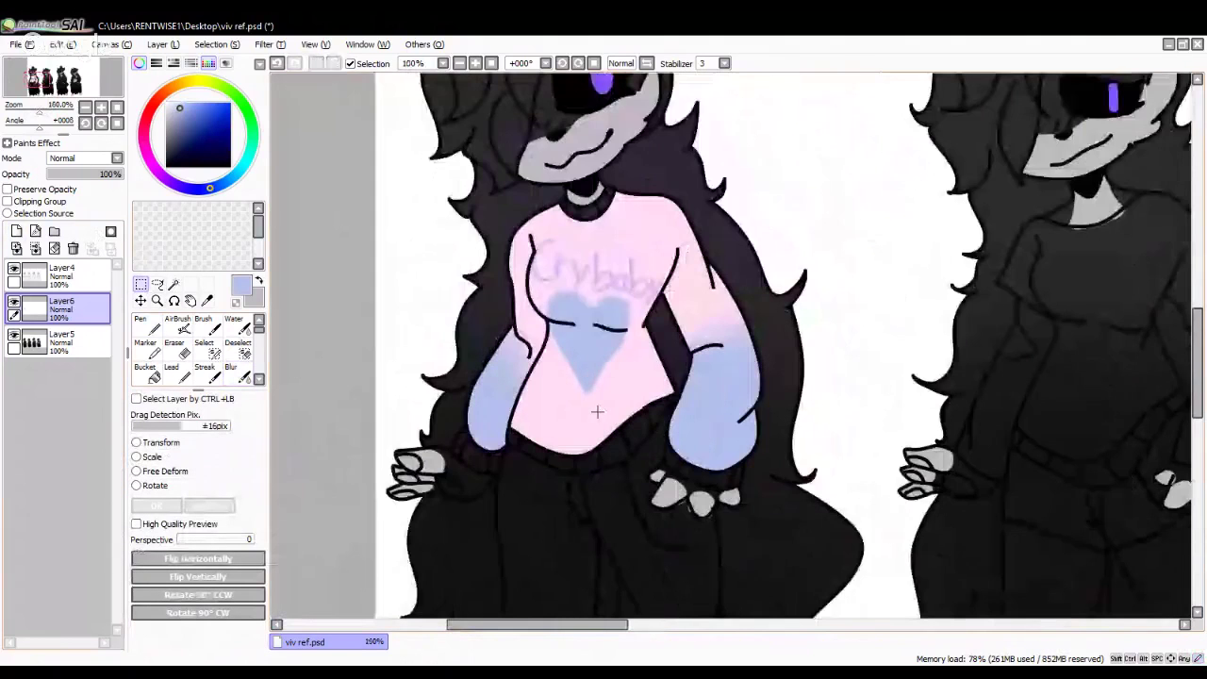
scroll(597, 411, down, 1)
scroll(560, 442, up, 2)
Step: Make Layer4 active and select the first ribs of the first figure's sweater hem, from its left end, with the Magic Wand
click(62, 273)
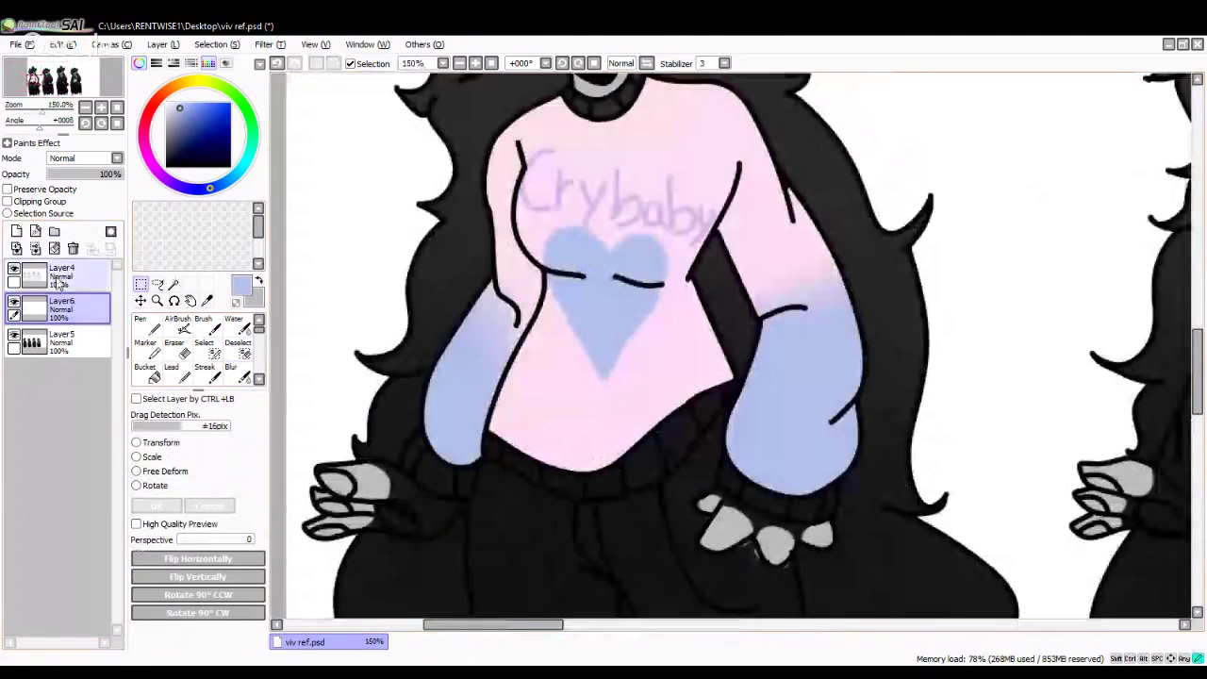
key(w)
scroll(483, 459, up, 3)
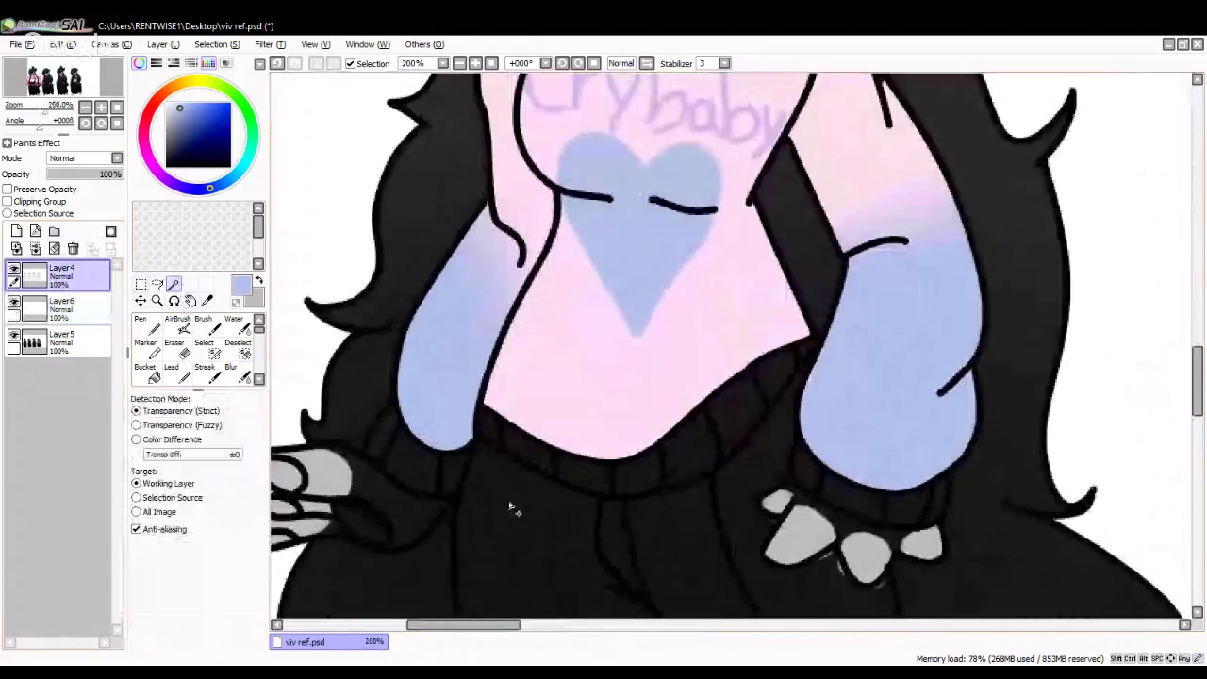
click(494, 448)
click(522, 470)
scroll(479, 401, down, 2)
click(546, 422)
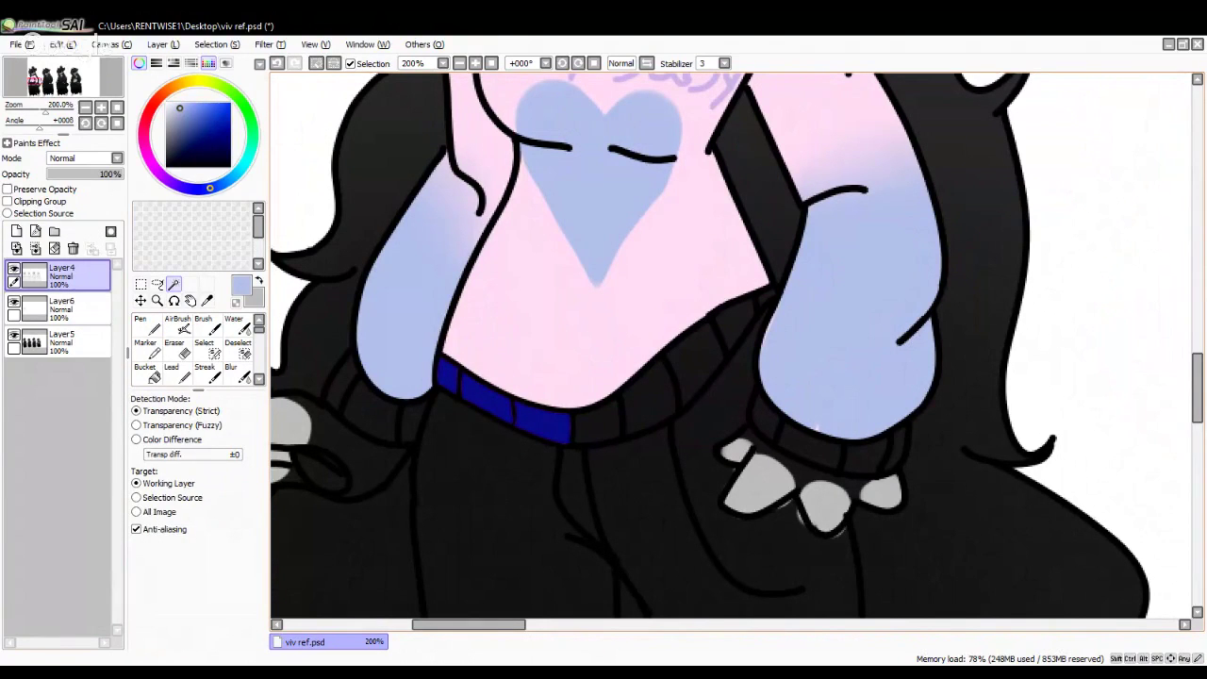
click(566, 432)
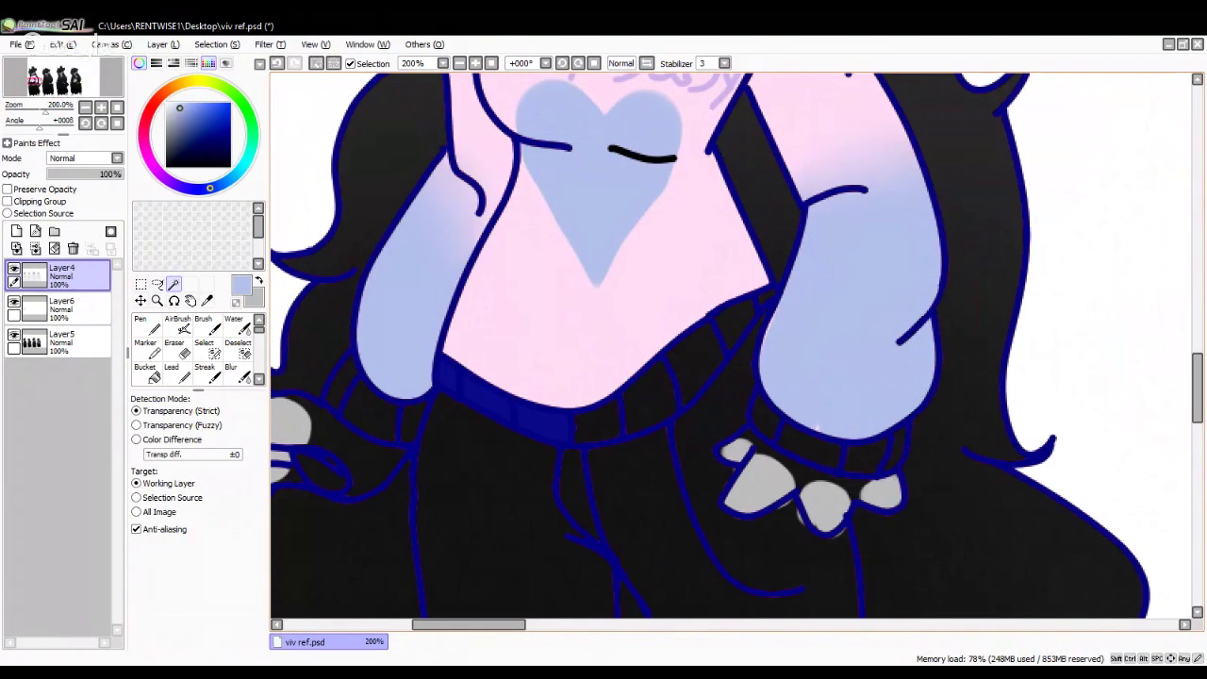
Step: Add the remaining ribs of the sweater hem, up to its right end, to the selection
scroll(1175, 457, down, 10)
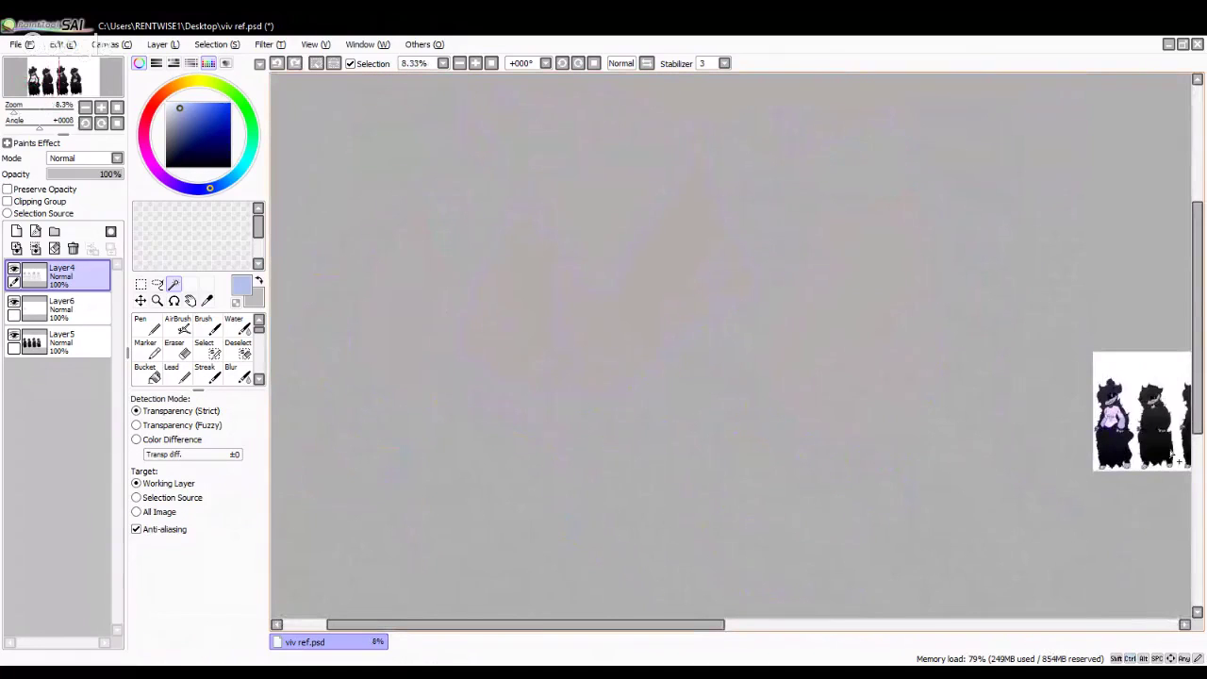
scroll(1175, 457, up, 5)
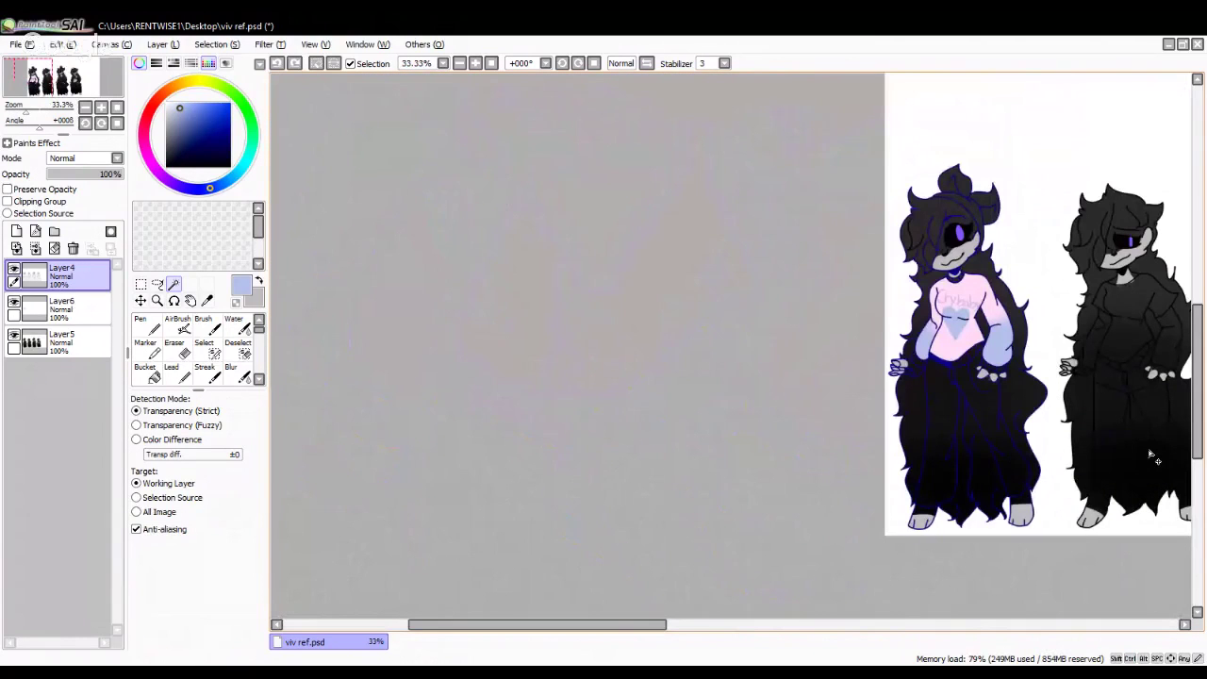
scroll(1151, 456, up, 3)
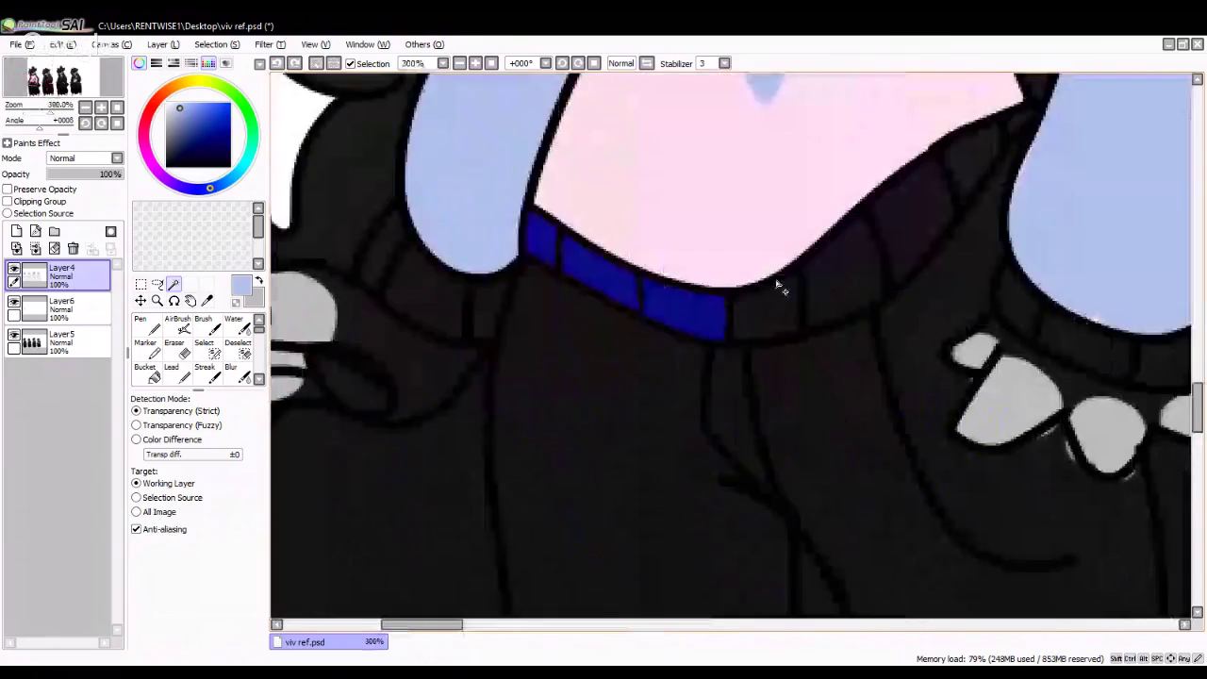
scroll(778, 286, up, 2)
click(782, 340)
click(939, 274)
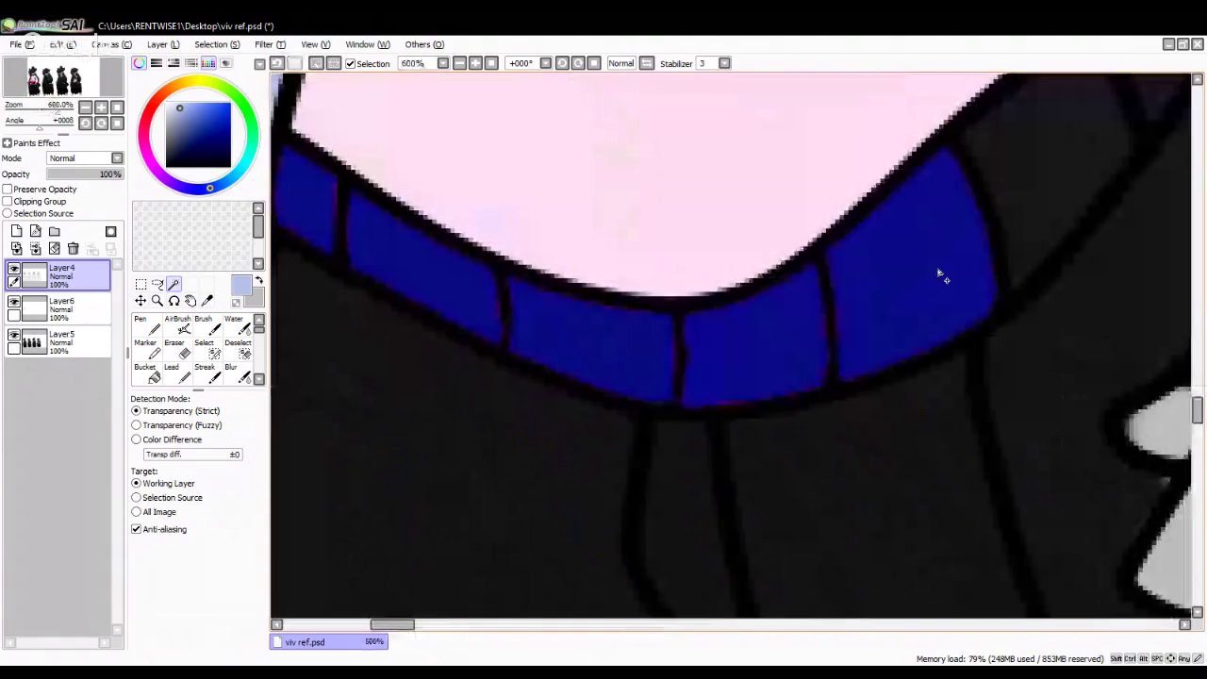
scroll(940, 274, down, 4)
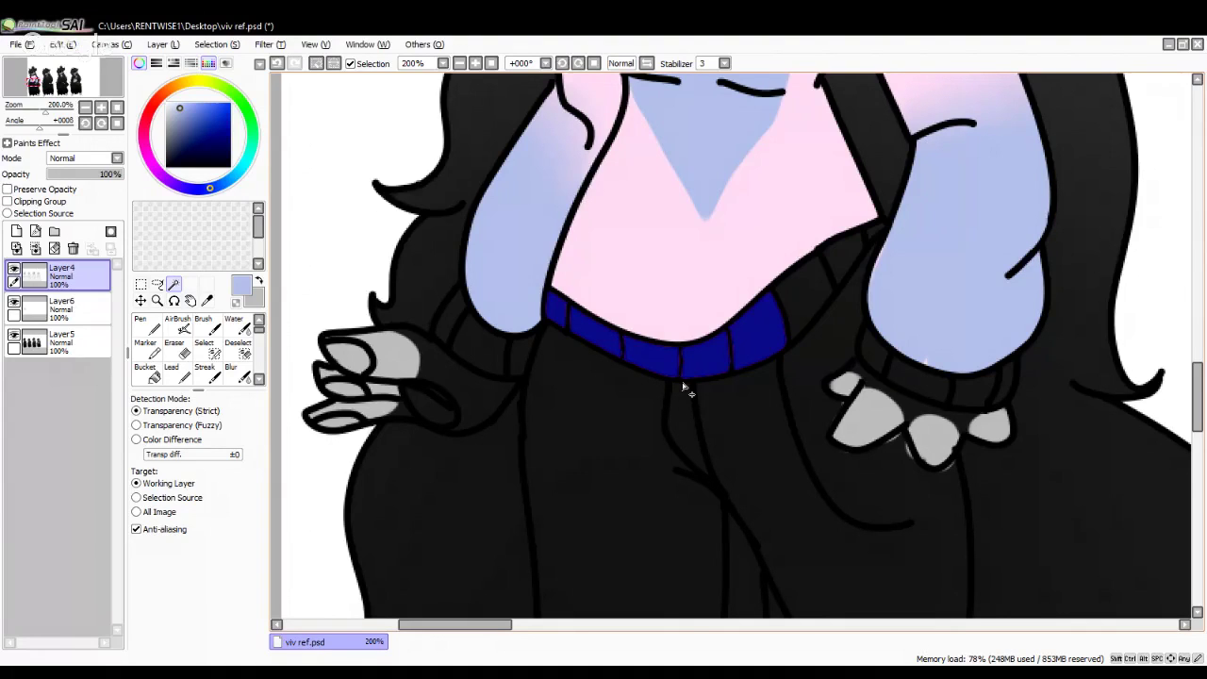
scroll(685, 389, up, 3)
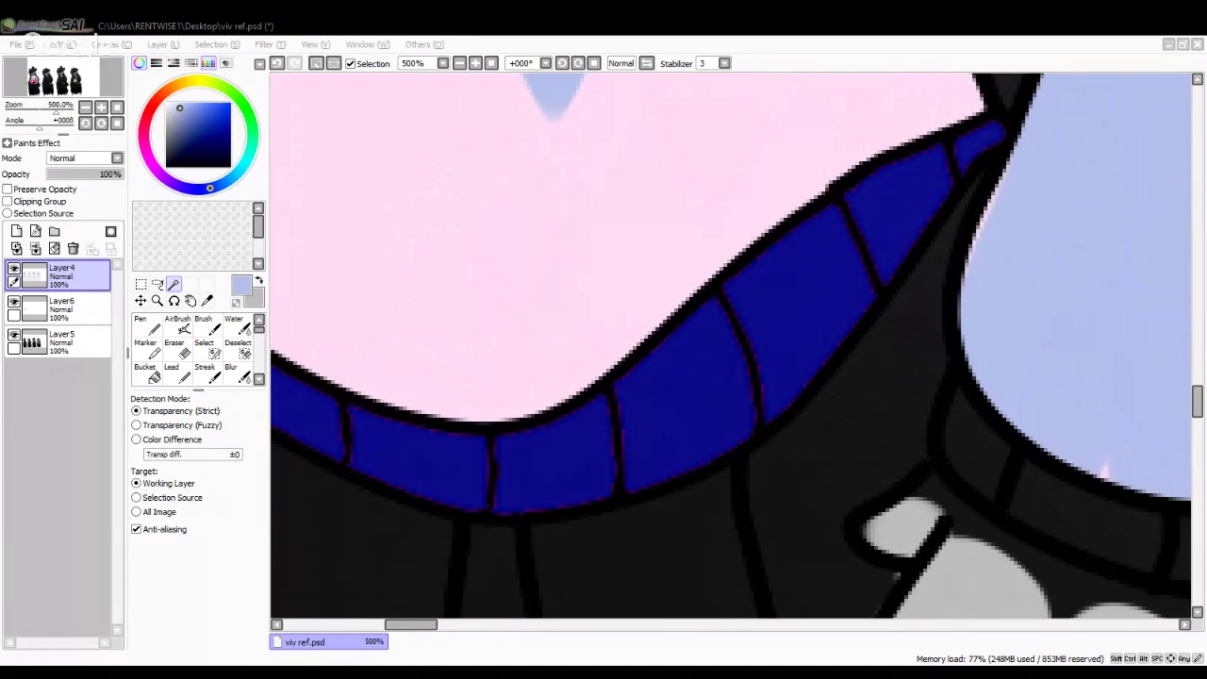
Step: Add the ribs of the right sleeve cuff to the selection
click(617, 636)
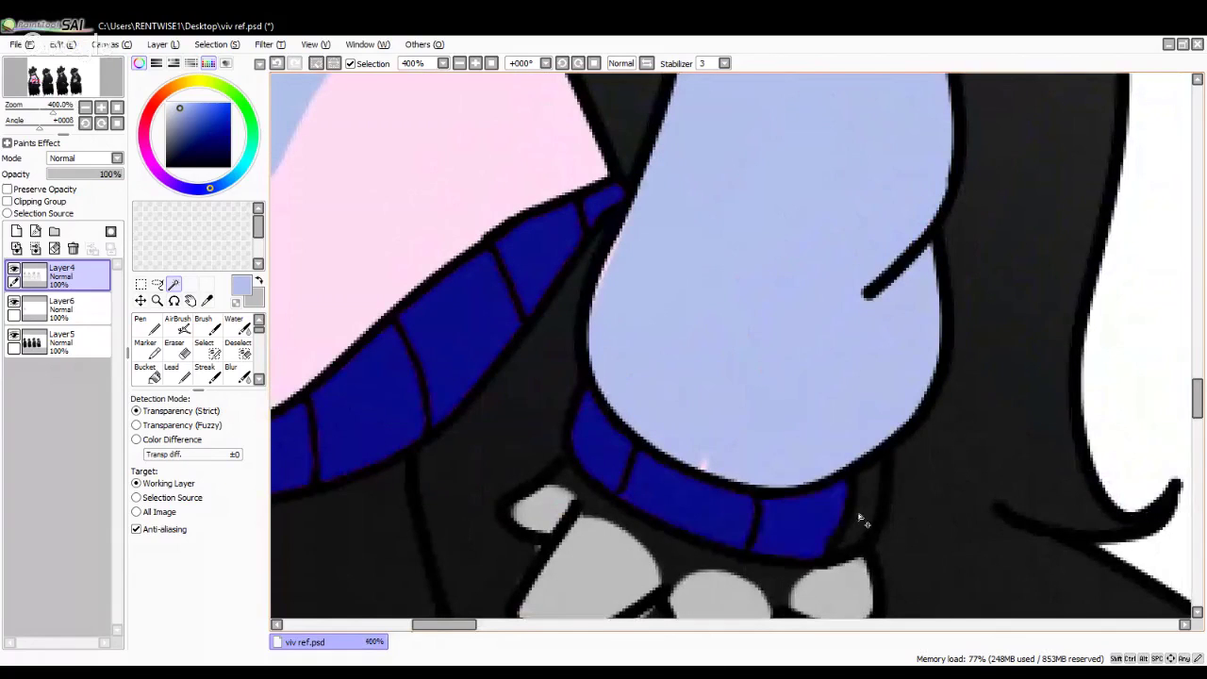
click(849, 498)
scroll(849, 498, down, 5)
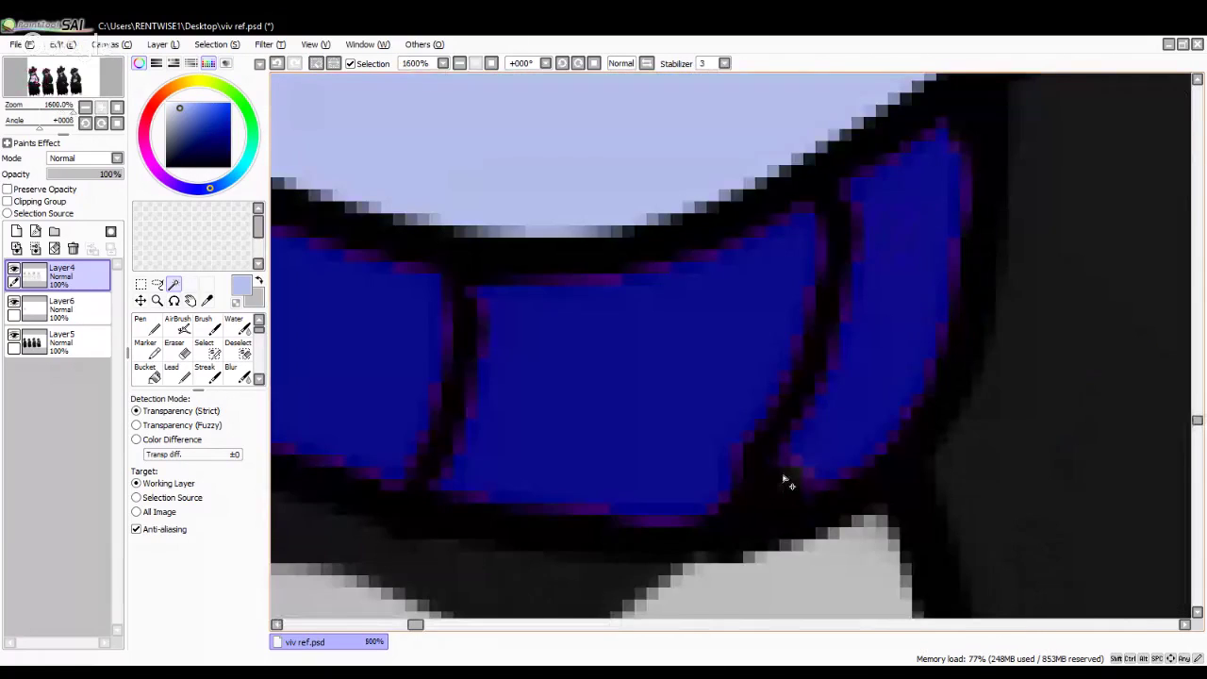
Step: Try to add the tiny gap at the lower edge of the right cuff to the selection, and undo the attempts
click(786, 481)
scroll(783, 455, down, 5)
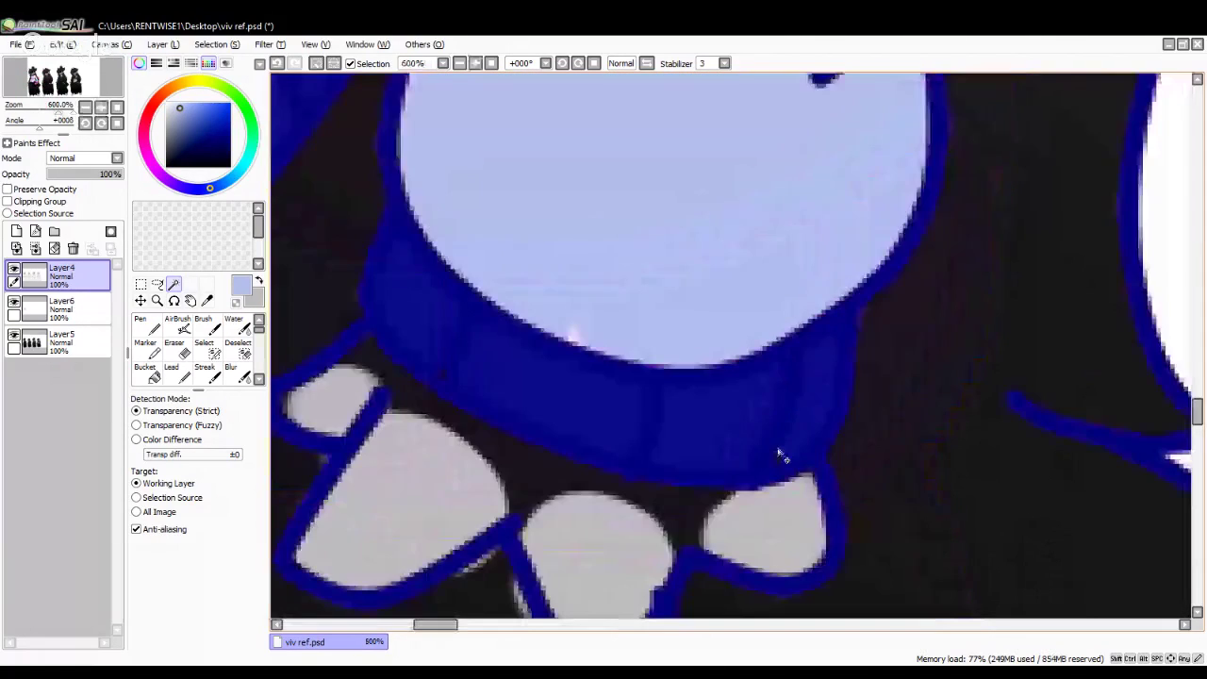
scroll(782, 459, up, 4)
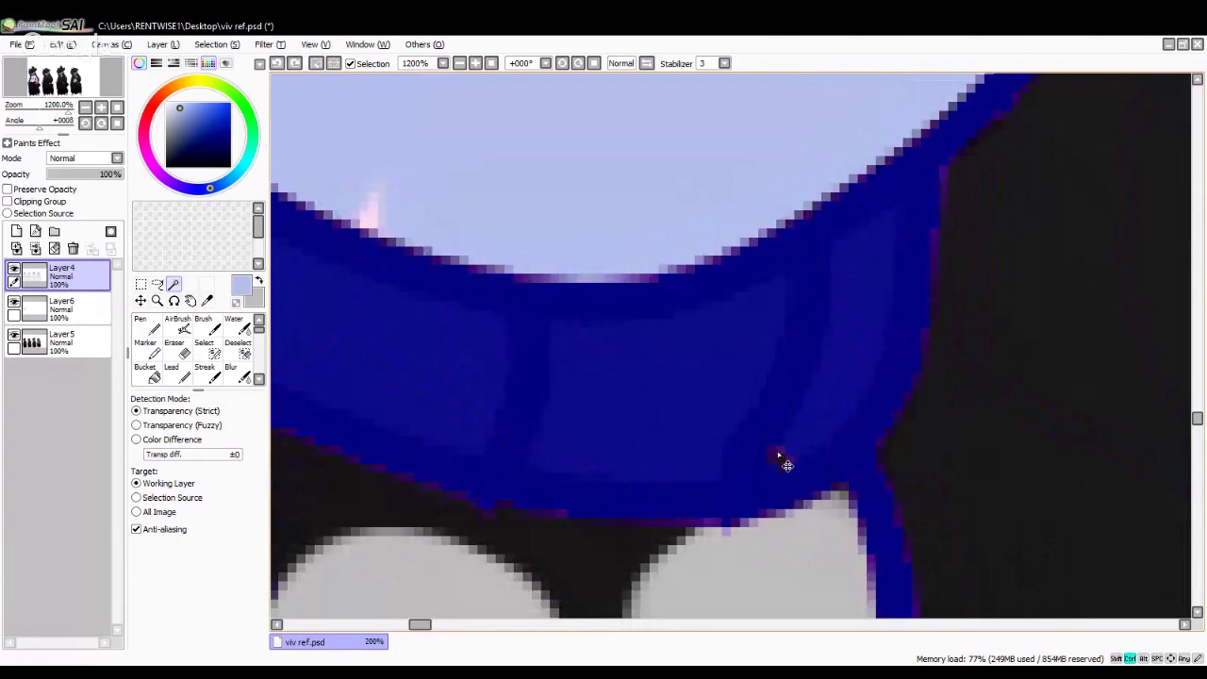
key(ctrl+z)
click(779, 466)
key(ctrl+z)
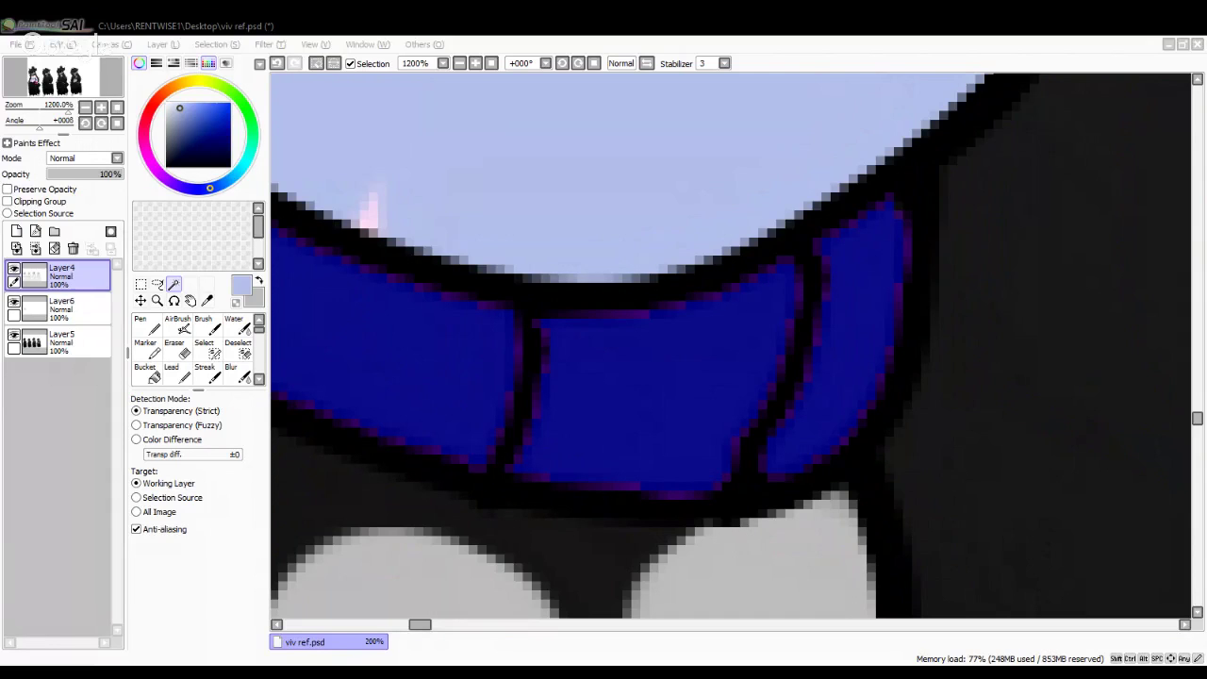
Step: Add the ribs of the left sleeve cuff to the selection
scroll(611, 433, down, 2)
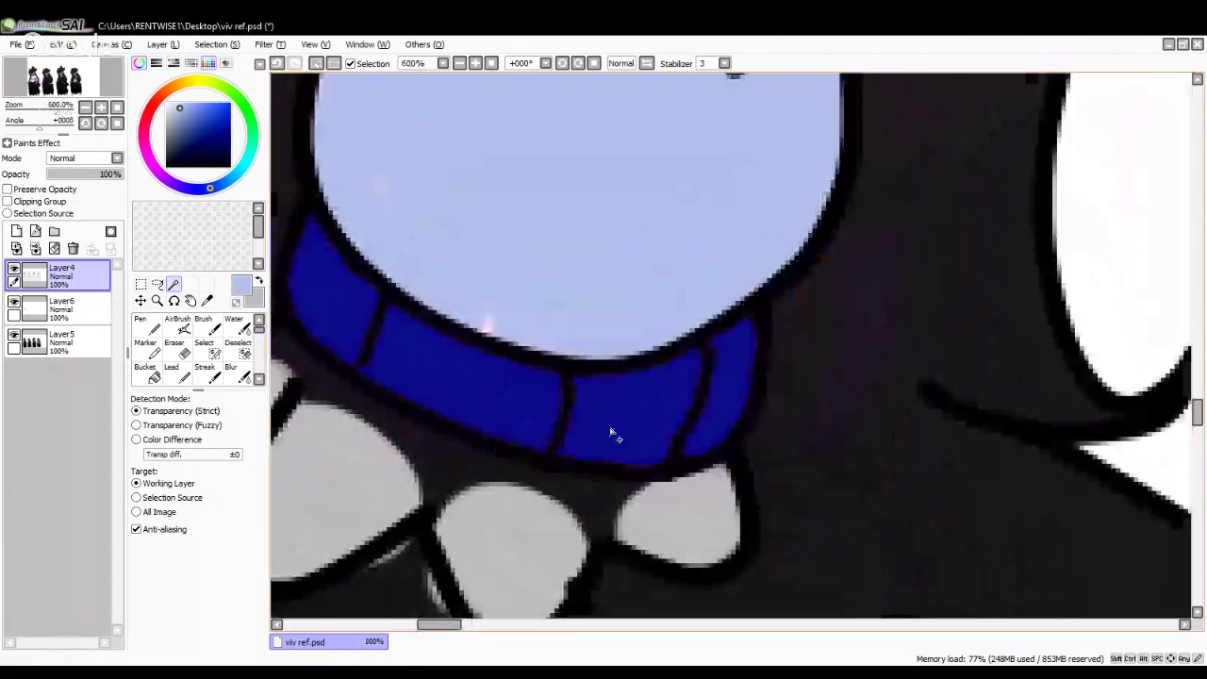
scroll(611, 433, down, 1)
scroll(485, 358, up, 1)
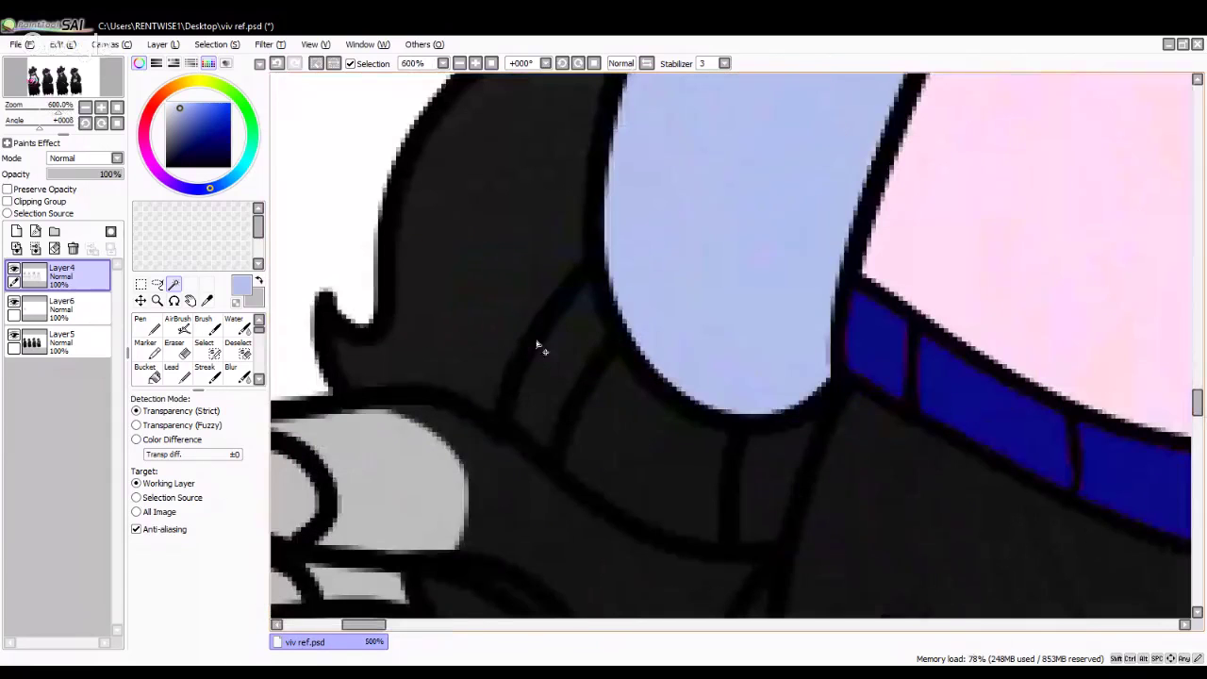
click(543, 349)
click(661, 453)
click(771, 462)
scroll(772, 462, down, 4)
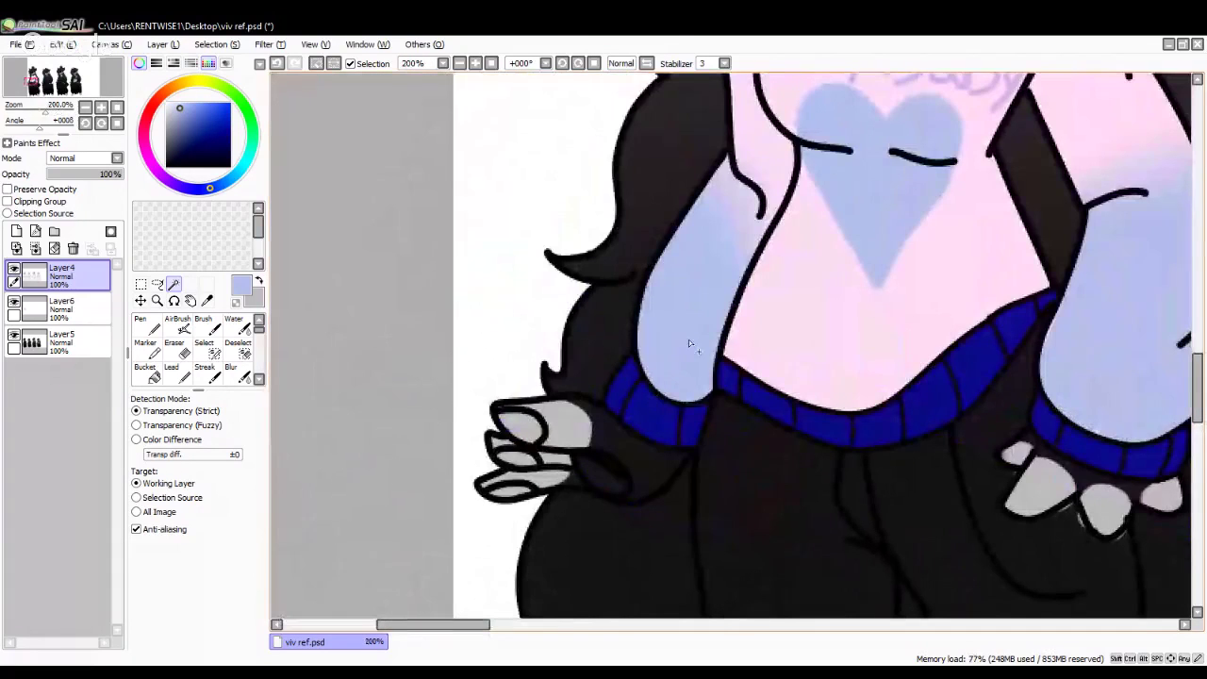
Step: Fill the left cuff's selected ribs on Layer4 with the current light blue using the Bucket
click(146, 373)
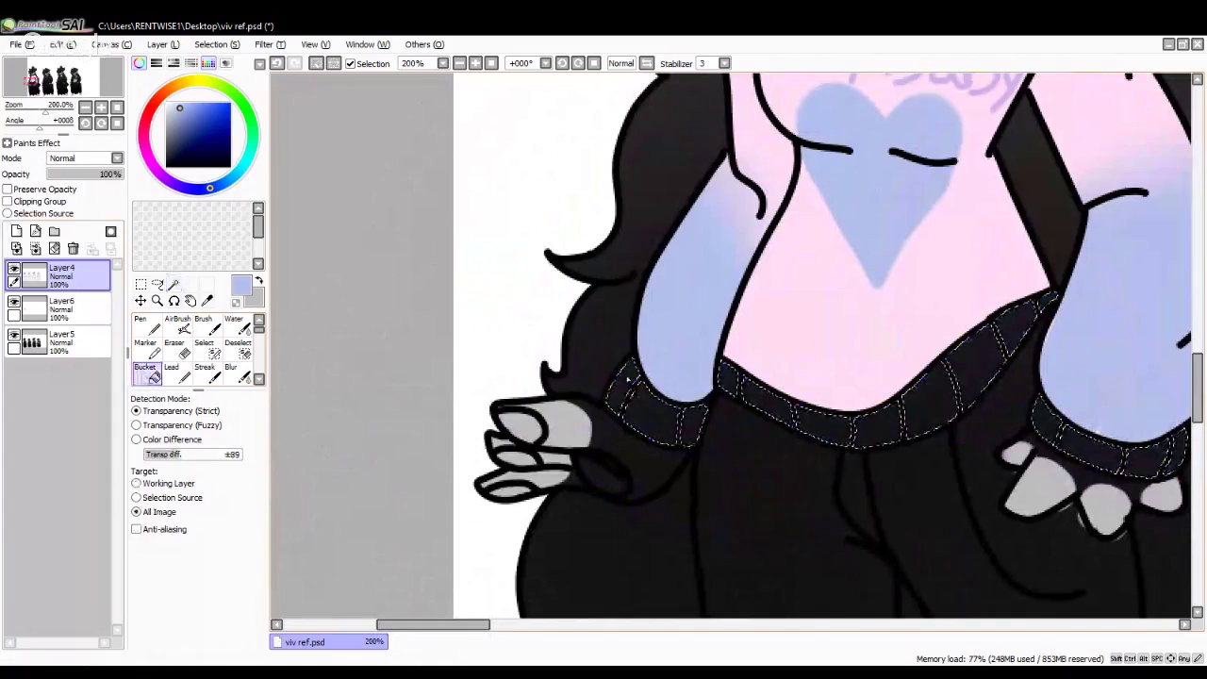
click(694, 420)
click(698, 427)
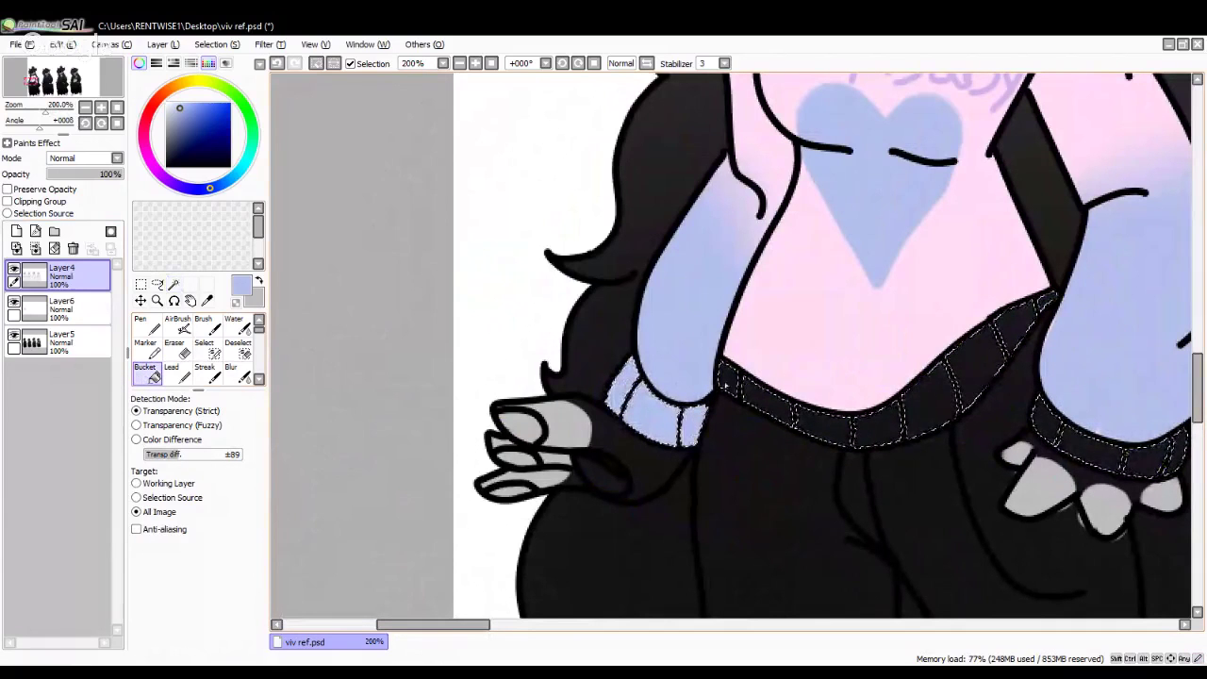
Step: Fill each selected rib of the sweater hem with light blue on Layer4
click(726, 382)
click(768, 403)
click(822, 429)
click(875, 429)
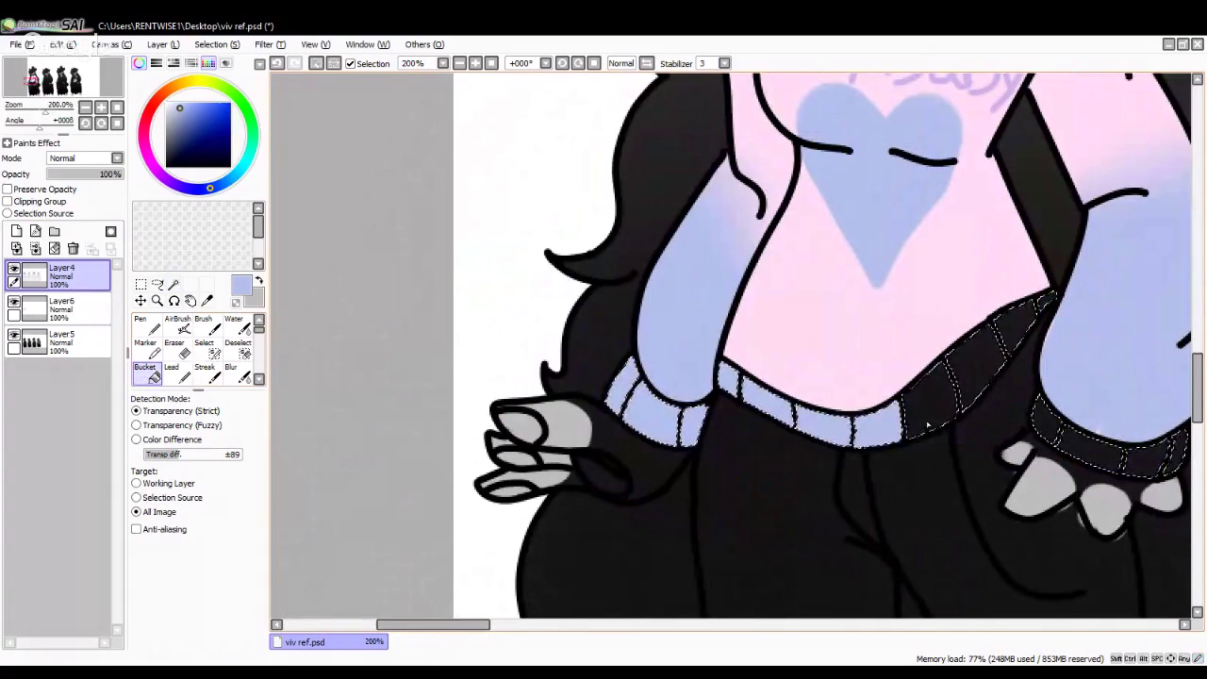
click(926, 413)
click(977, 380)
click(1006, 338)
click(1033, 311)
click(1049, 300)
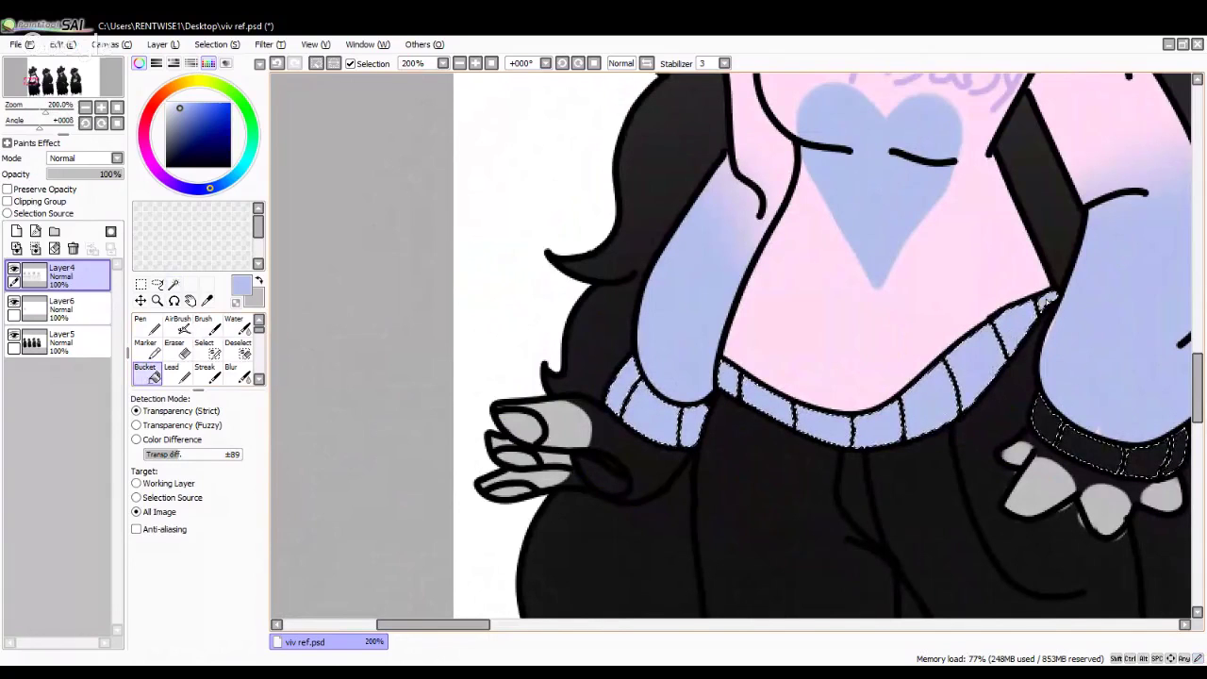
Step: Fill the right cuff's selected ribs with light blue on Layer4
click(1085, 438)
click(1146, 464)
click(1176, 454)
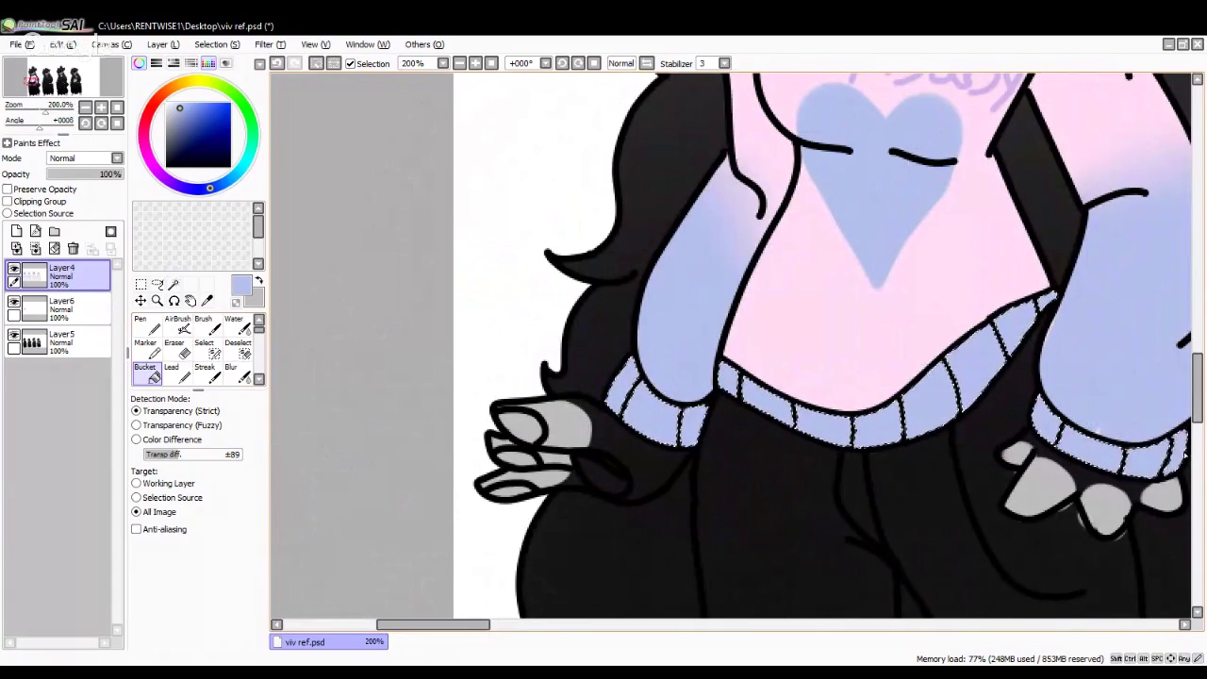
Step: Clear the selection and toggle Layer4's visibility to check which layer holds the cuff and hem colour
click(141, 284)
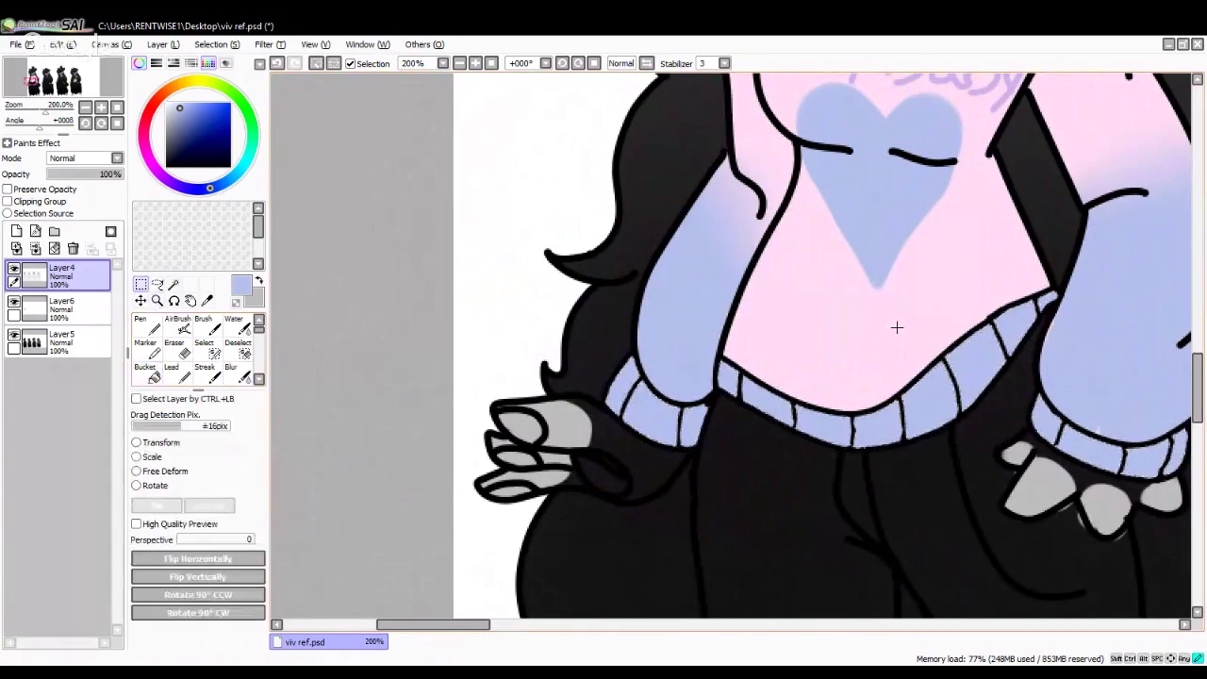
click(141, 323)
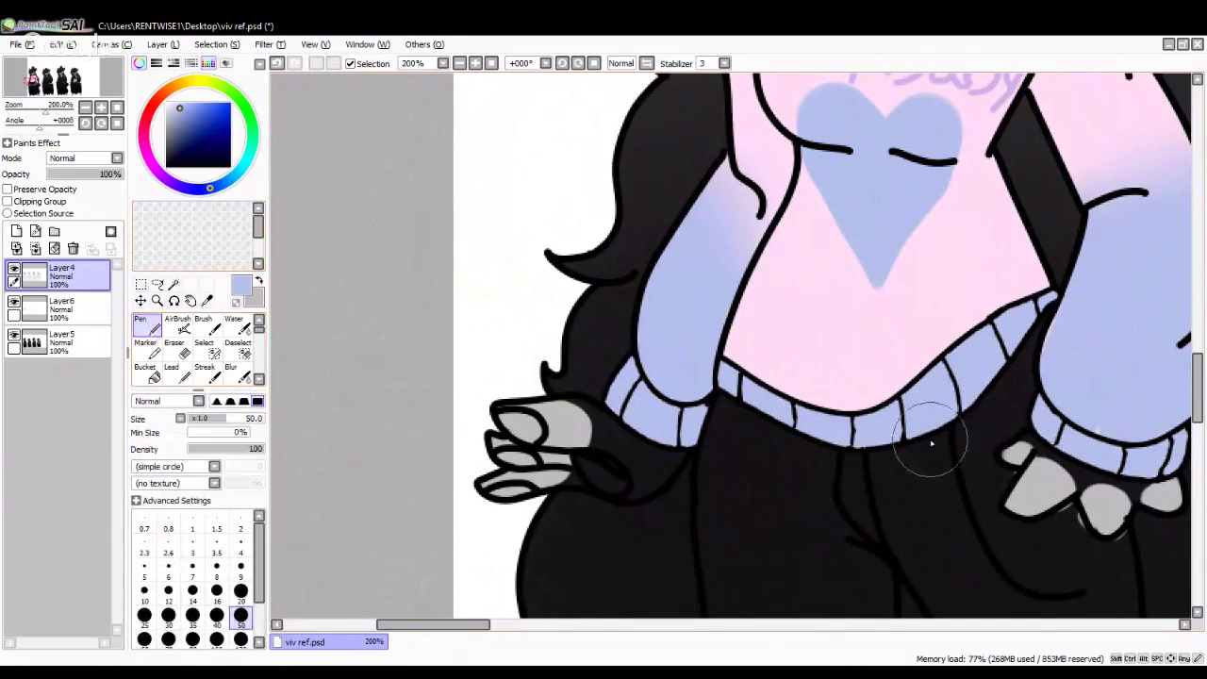
scroll(1123, 443, down, 2)
scroll(1123, 444, up, 2)
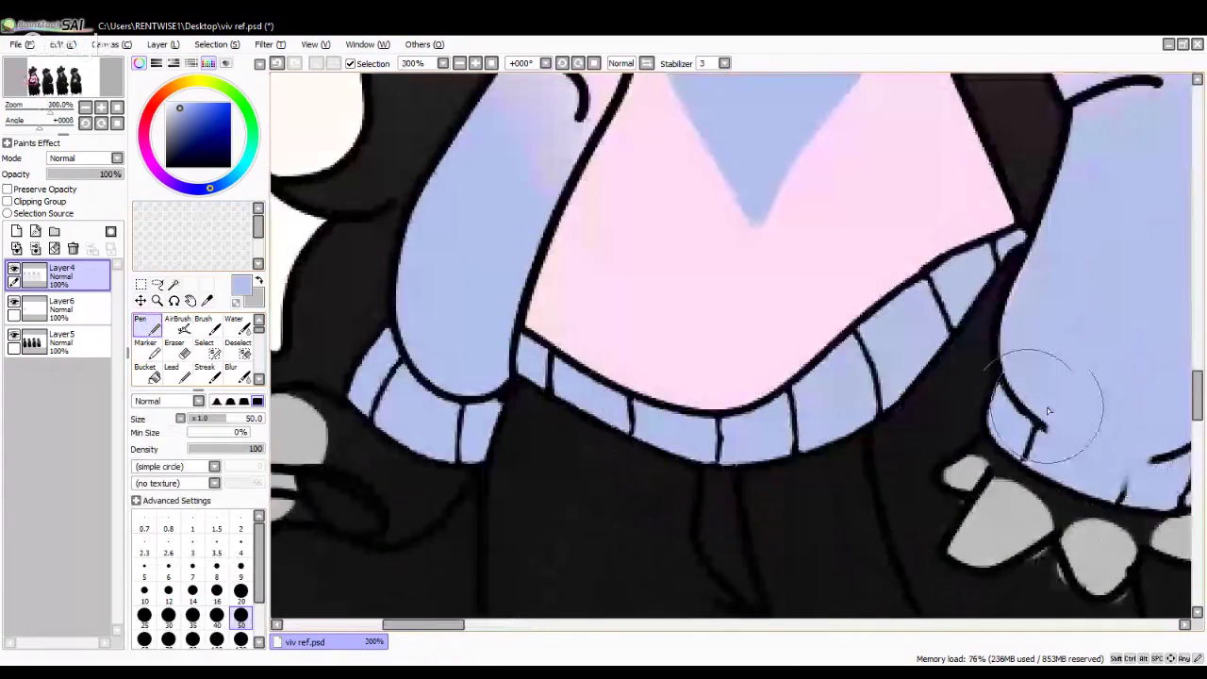
scroll(1060, 399, down, 2)
click(13, 270)
click(13, 270)
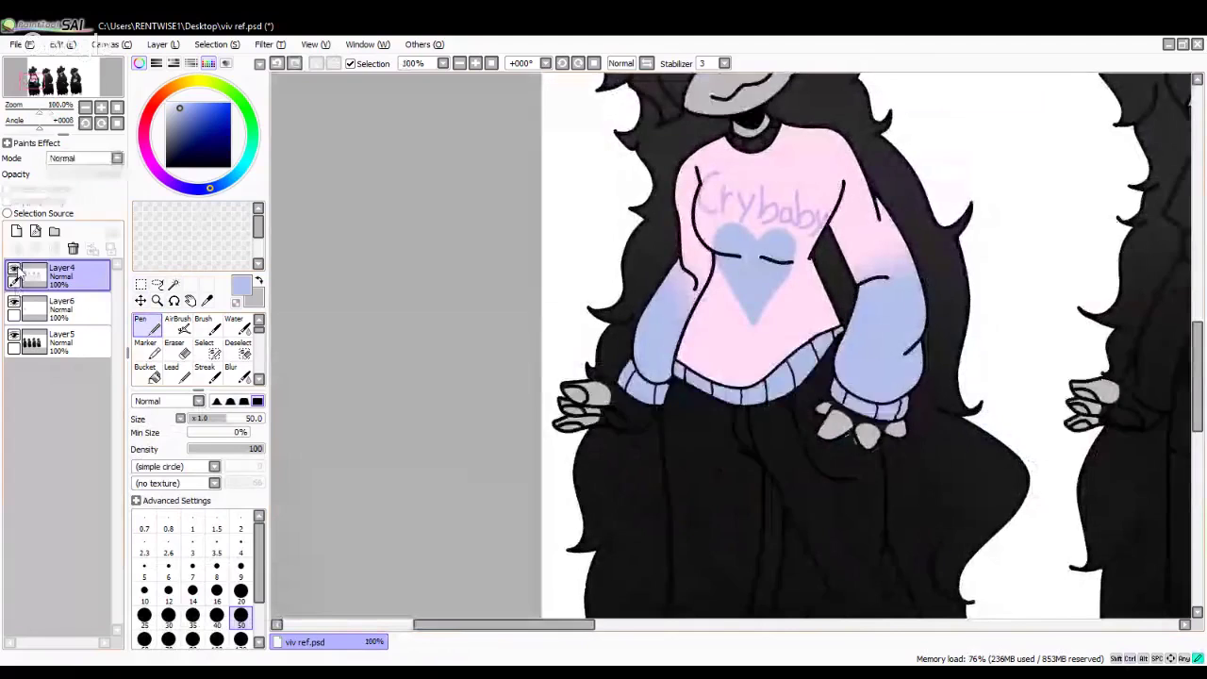
click(13, 270)
click(13, 270)
Step: Undo the light blue cuff and hem fills on Layer4, keeping the ribs selected
scroll(519, 368, up, 2)
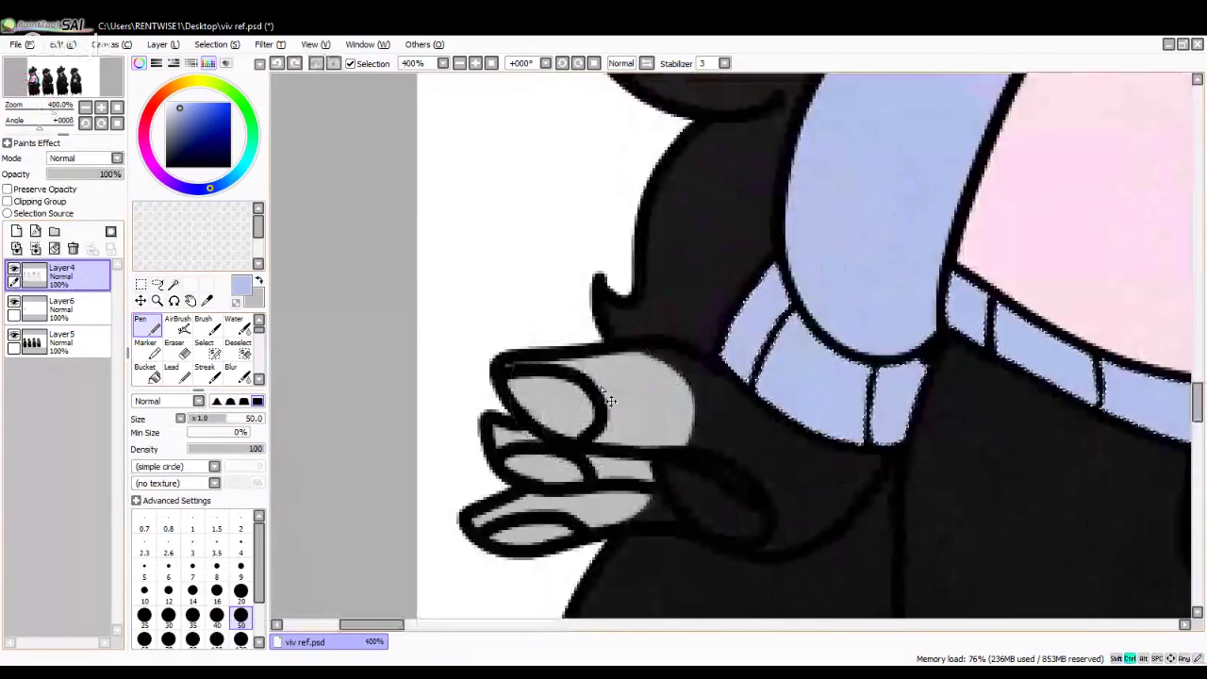
scroll(509, 372, down, 3)
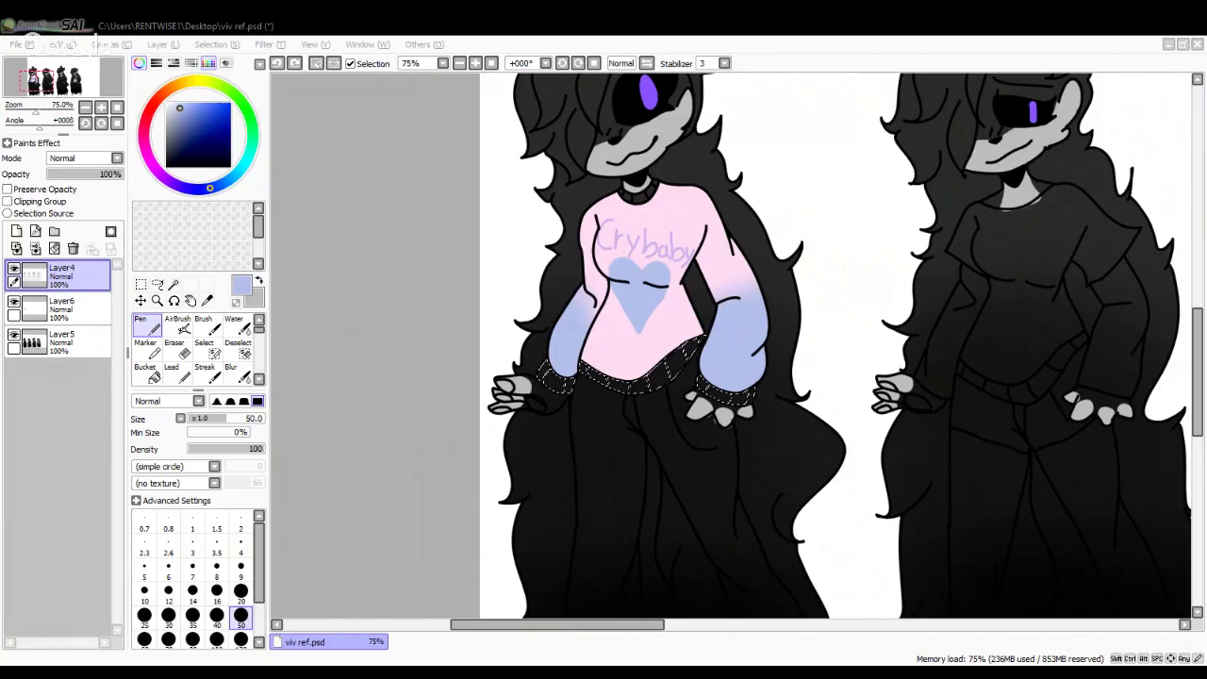
scroll(619, 368, up, 4)
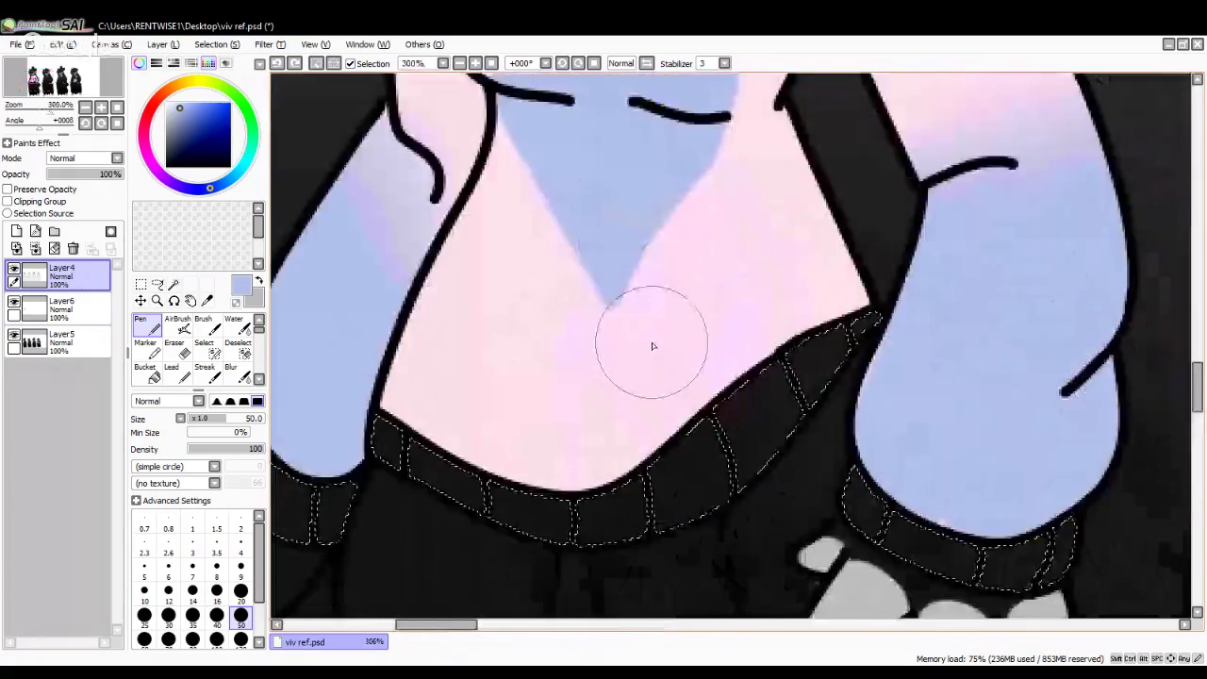
scroll(650, 345, down, 5)
scroll(572, 385, up, 3)
scroll(654, 364, down, 1)
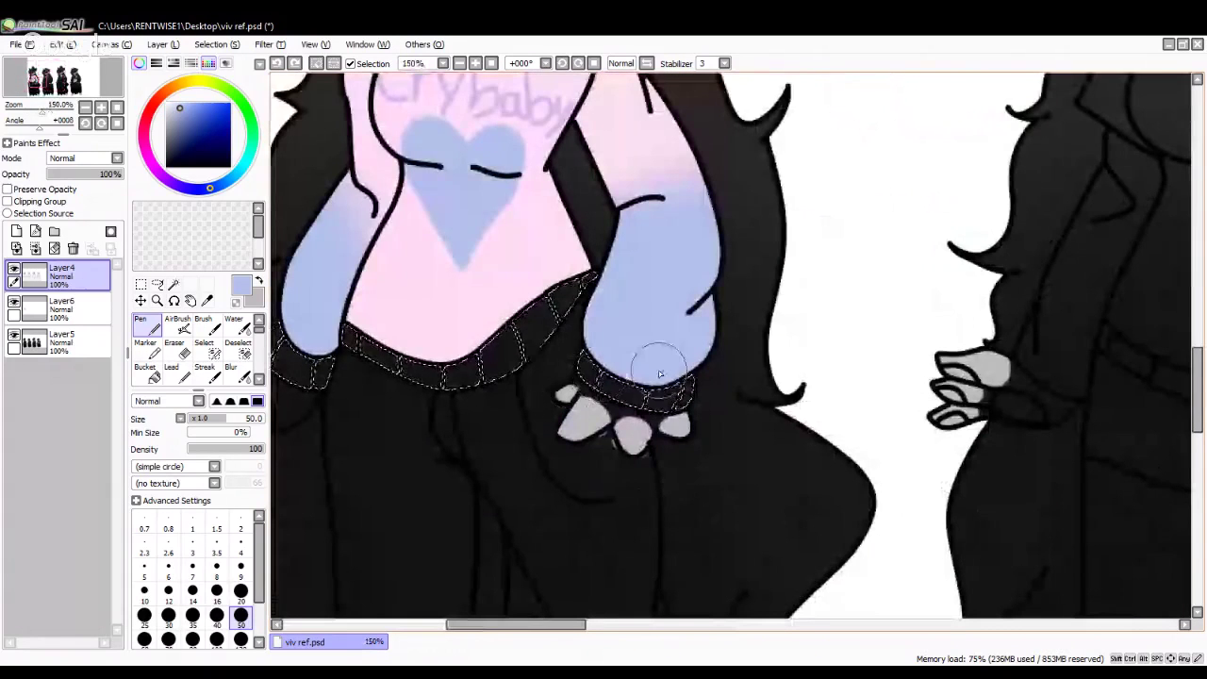
scroll(625, 346, up, 3)
scroll(413, 332, down, 4)
scroll(412, 331, up, 1)
Step: Paint the selected hem and both cuffs light blue on Layer6 with the Pen at size 50, and clear the selection
click(64, 309)
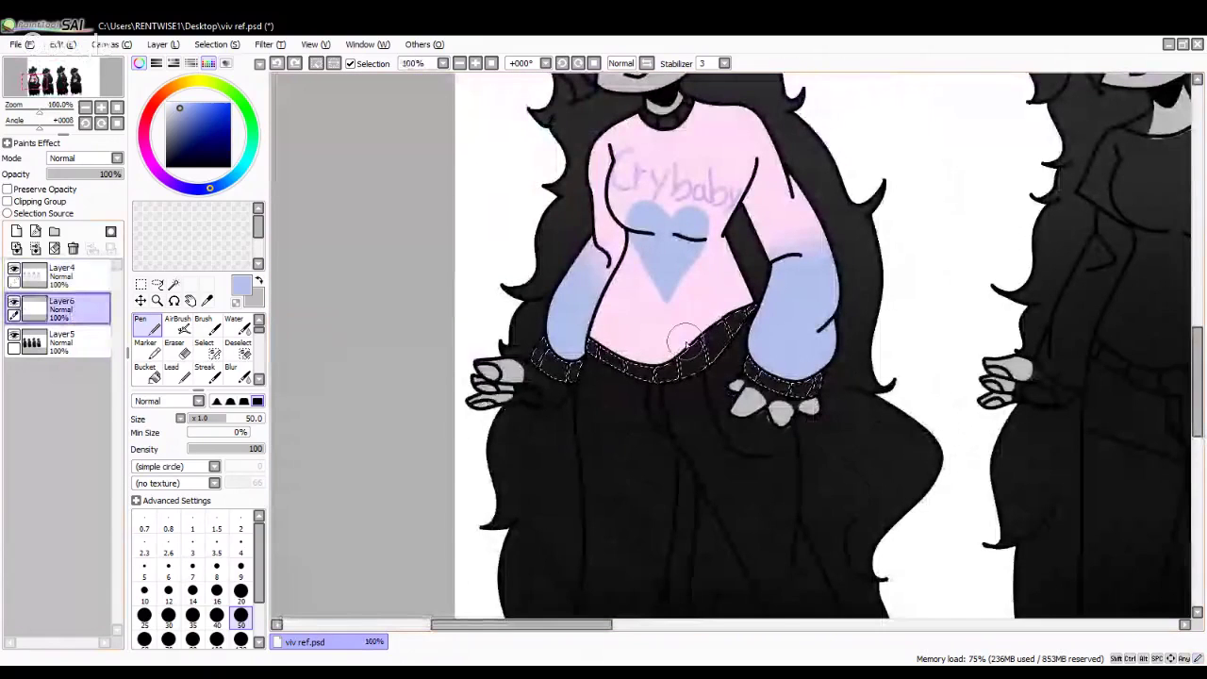
key(ctrl+d)
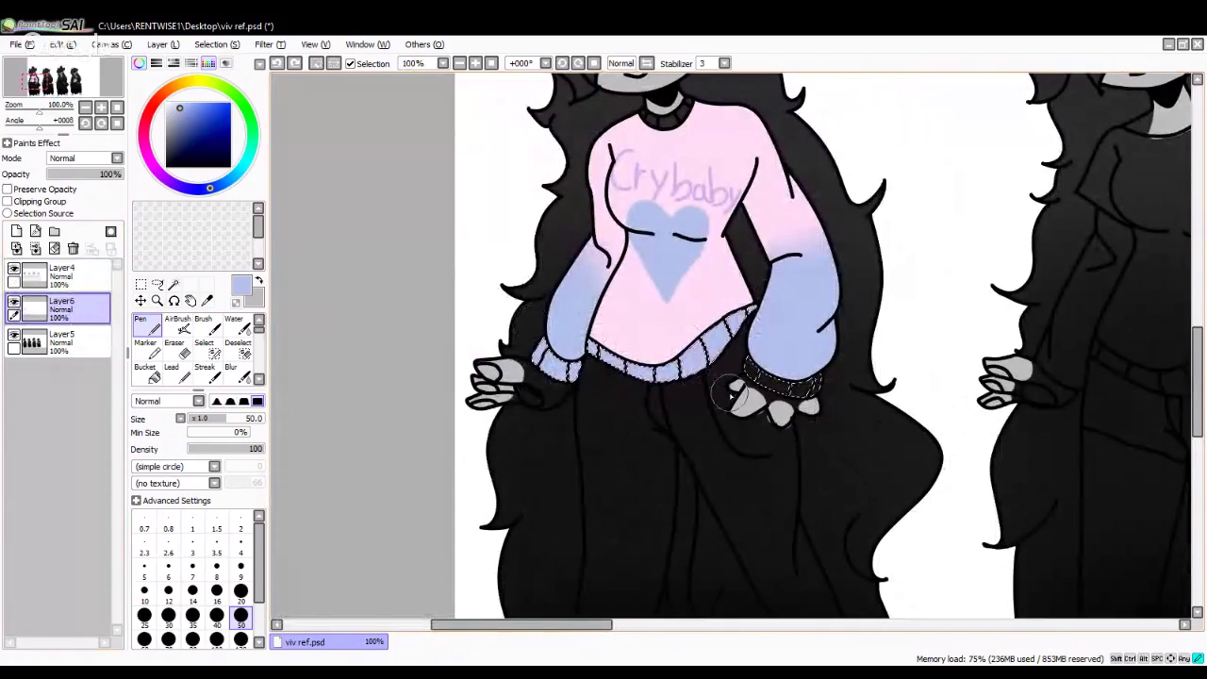
click(142, 284)
click(155, 326)
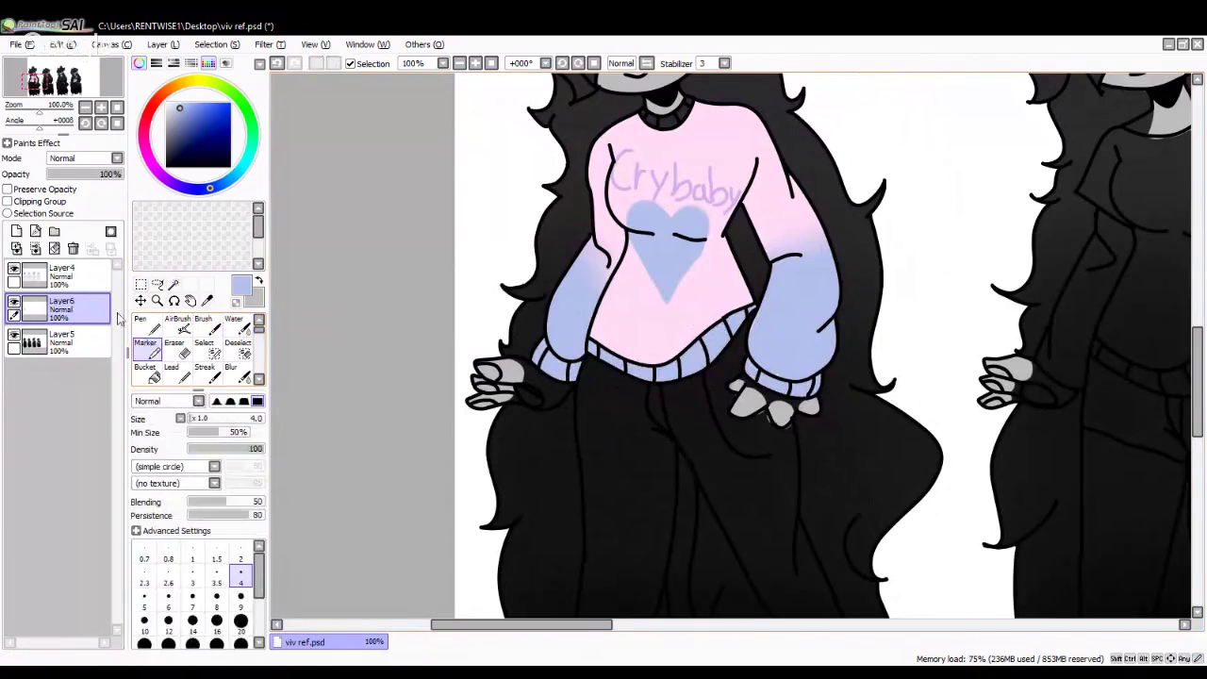
scroll(693, 444, up, 4)
mouse_move(693, 444)
mouse_down()
mouse_move(640, 412)
mouse_move(627, 318)
mouse_move(663, 245)
mouse_move(642, 307)
mouse_move(637, 445)
mouse_up()
scroll(637, 444, down, 6)
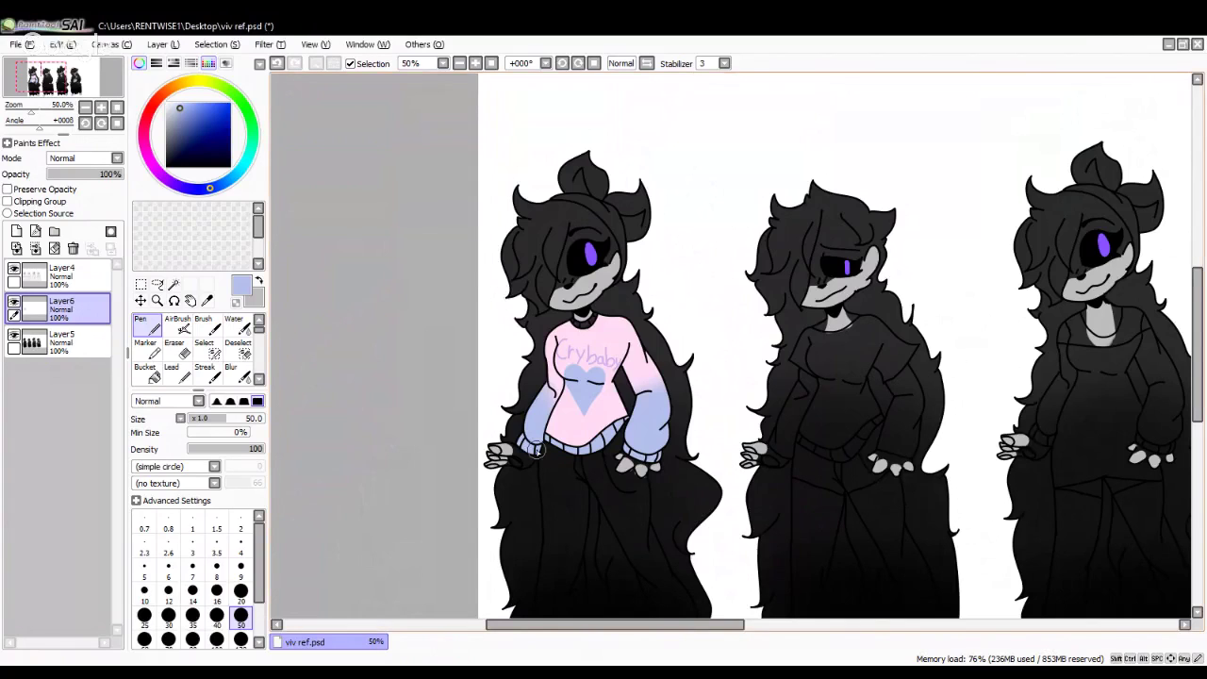
Step: Sample the lettering's light purple and thicken both ends of the "C" in "Crybaby" on Layer6 with the Pen at size 4
scroll(537, 451, down, 2)
scroll(673, 461, up, 6)
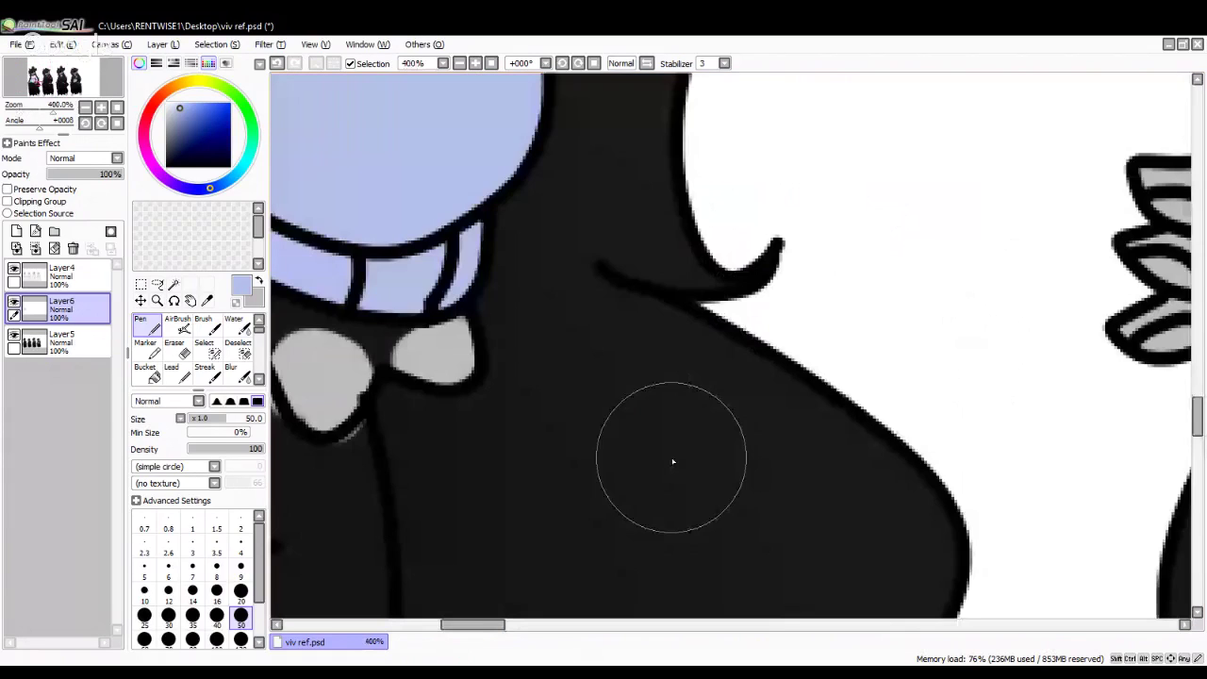
scroll(673, 462, down, 6)
scroll(598, 387, up, 7)
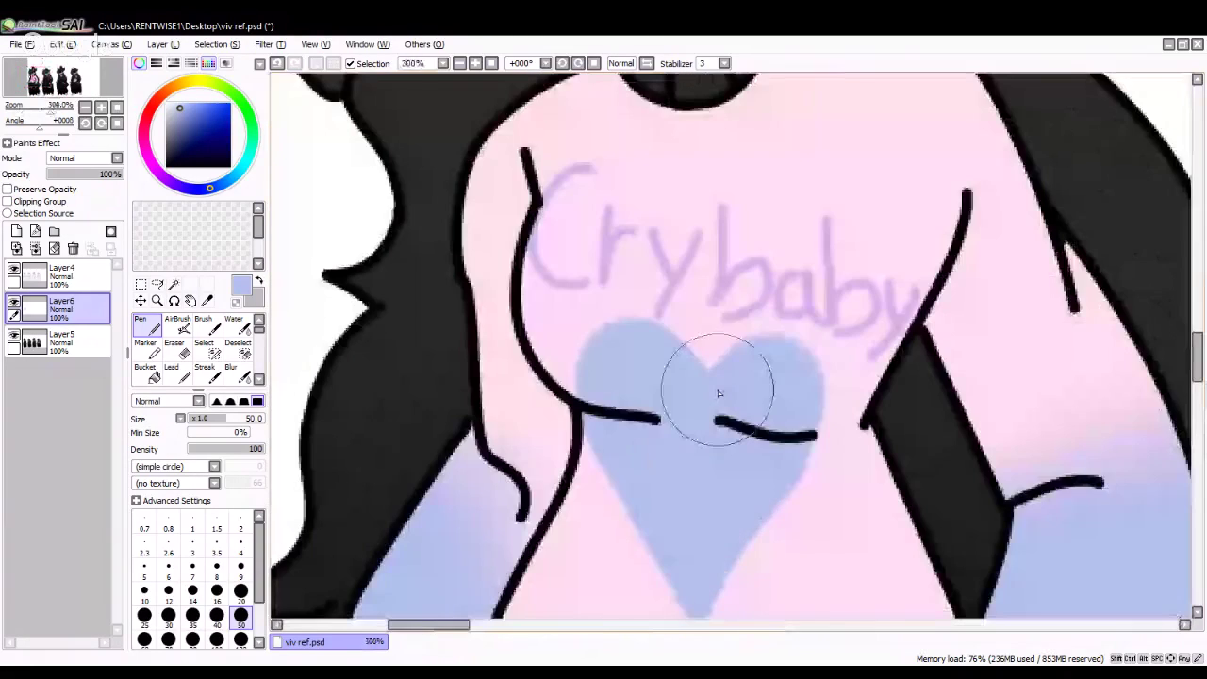
scroll(720, 394, down, 3)
scroll(632, 377, up, 6)
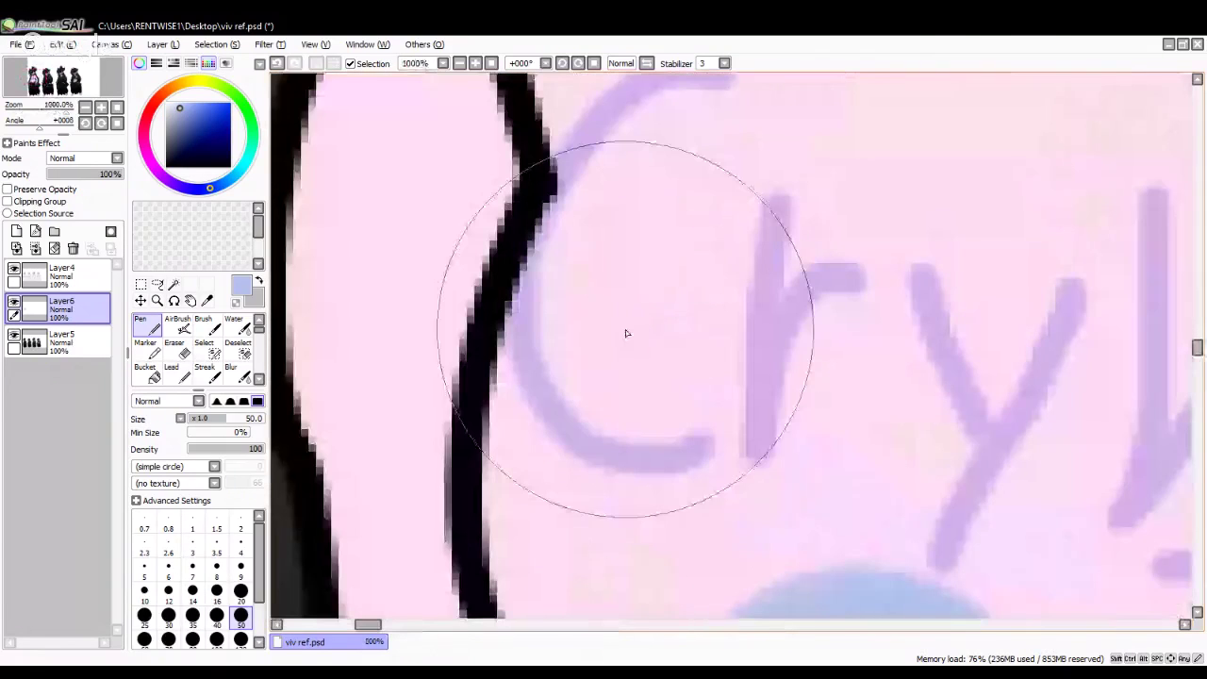
click(241, 566)
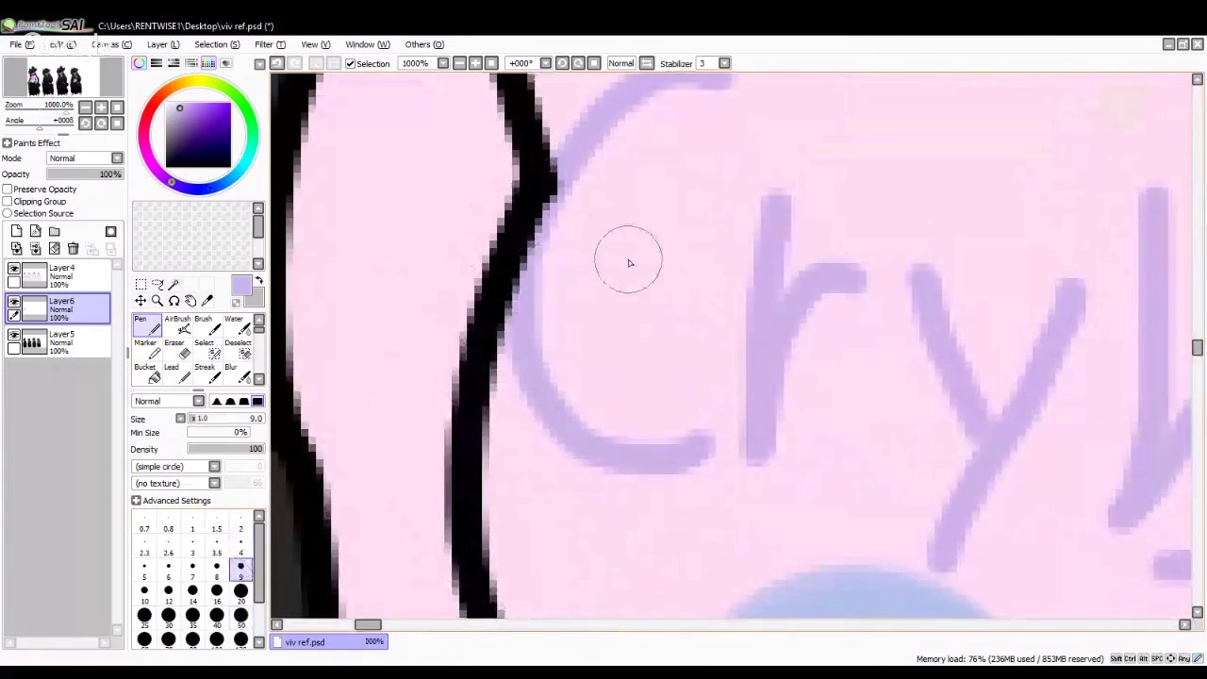
click(241, 549)
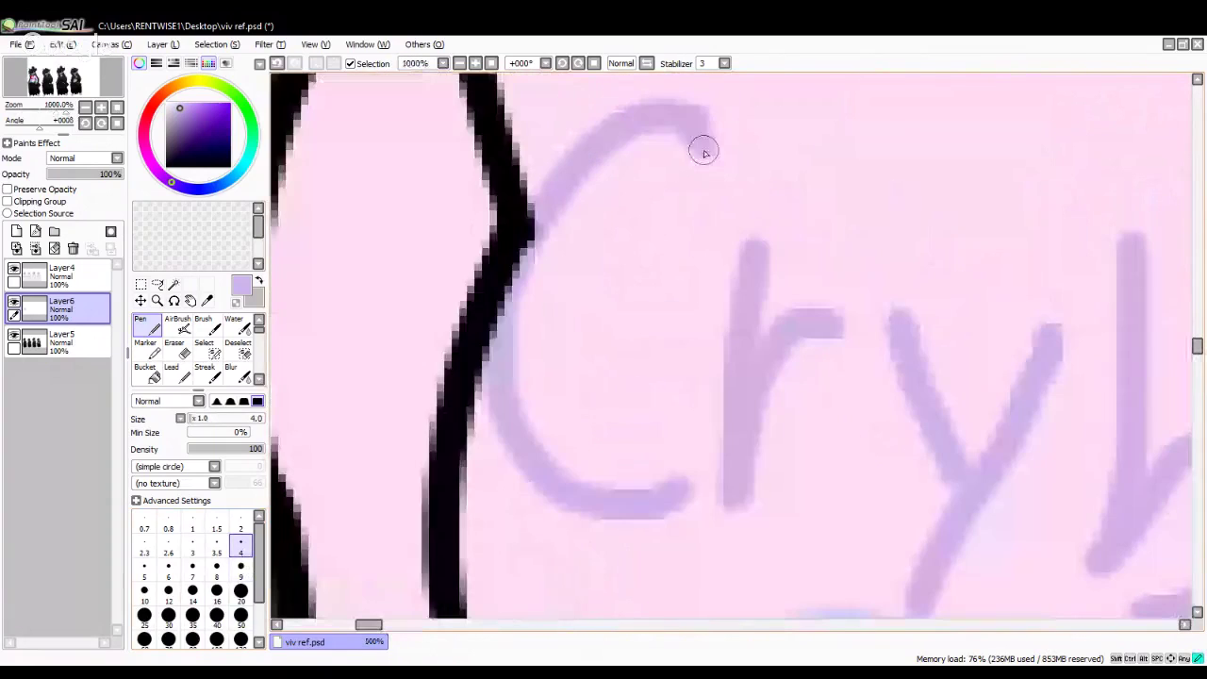
mouse_move(701, 148)
mouse_down()
mouse_move(658, 150)
mouse_move(638, 128)
mouse_move(683, 149)
mouse_move(695, 170)
mouse_move(625, 161)
mouse_move(553, 200)
mouse_move(622, 196)
mouse_up()
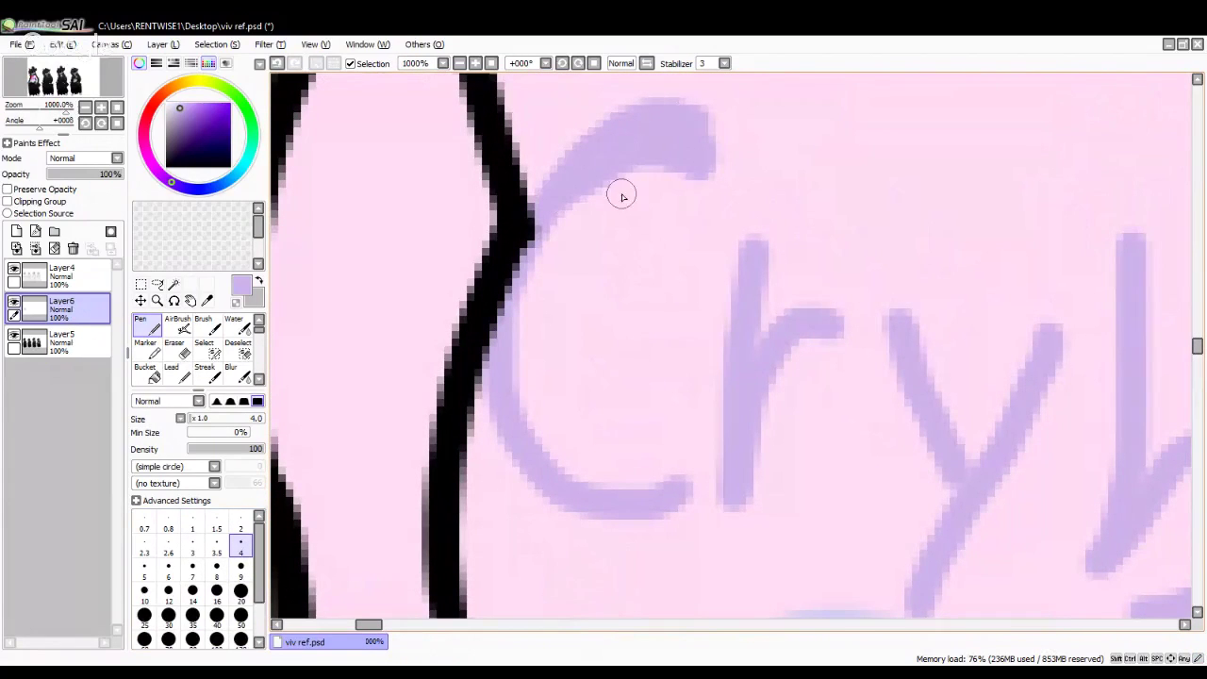
scroll(623, 196, down, 3)
scroll(620, 305, up, 4)
mouse_move(585, 375)
mouse_down()
mouse_move(651, 358)
mouse_move(688, 306)
mouse_move(704, 353)
mouse_move(663, 395)
mouse_move(691, 328)
mouse_move(666, 395)
mouse_move(566, 360)
mouse_up()
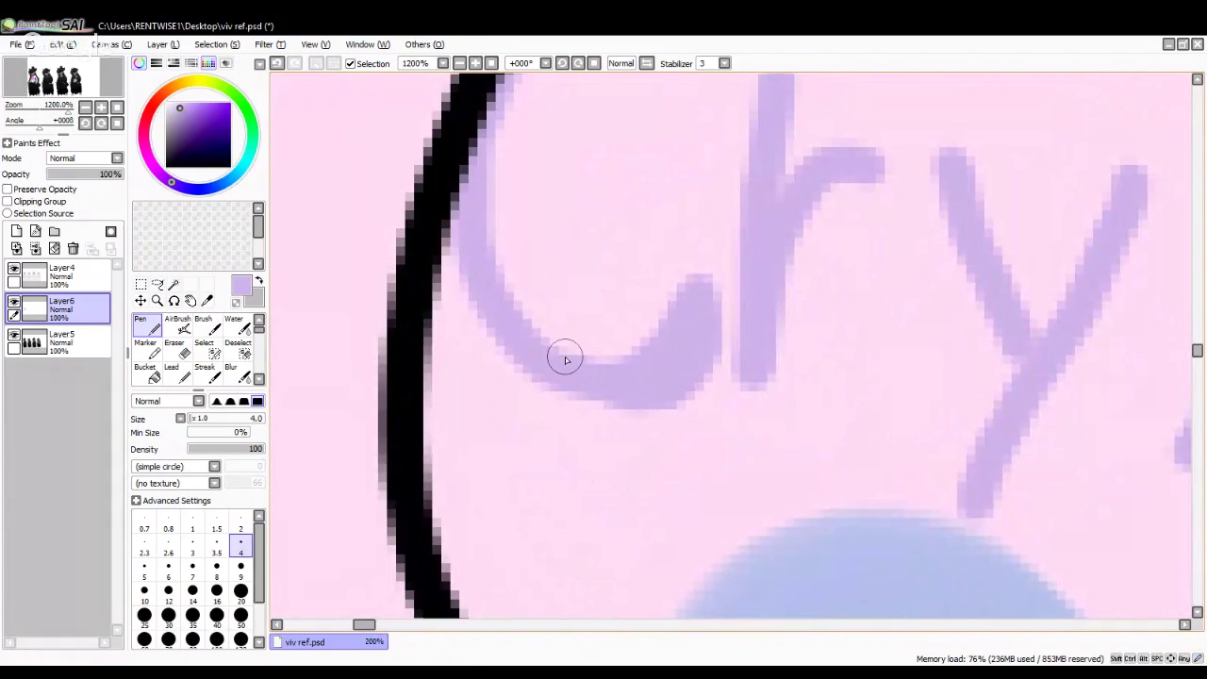
Step: Thicken the strokes of the "r" and the first "y" in "Crybaby" with the light purple Pen
scroll(566, 359, down, 3)
scroll(593, 436, up, 4)
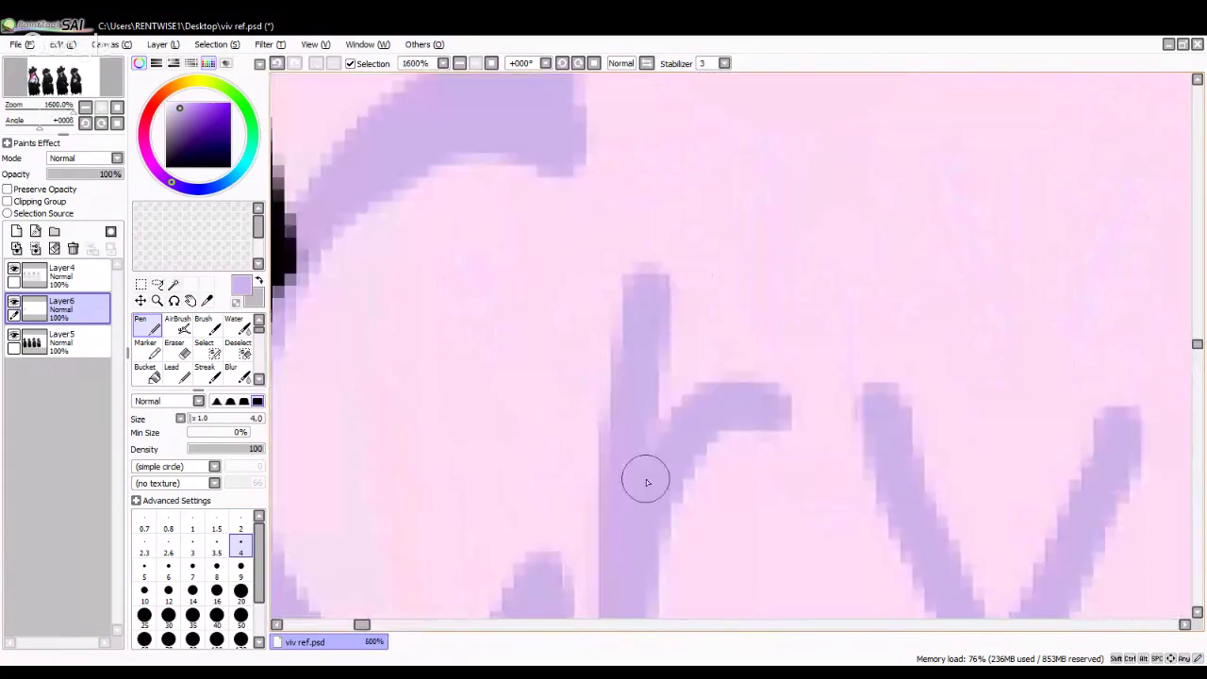
mouse_move(645, 480)
mouse_down()
mouse_move(707, 371)
mouse_move(796, 415)
mouse_up()
scroll(567, 269, down, 1)
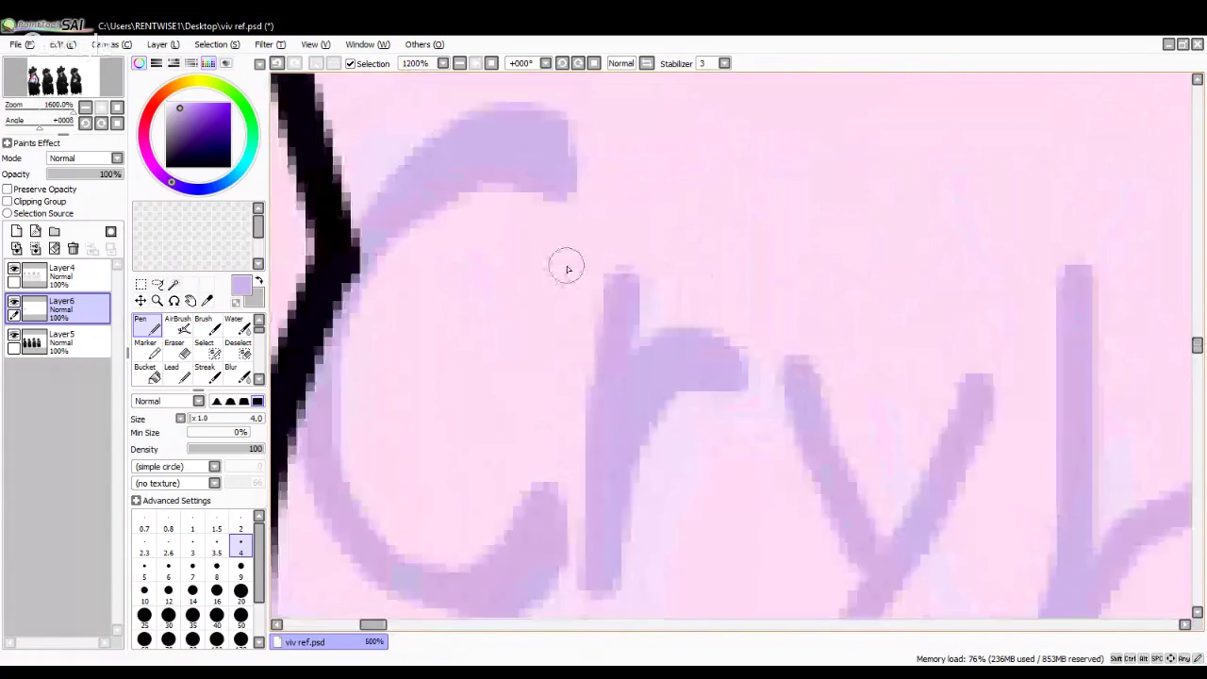
scroll(566, 269, down, 3)
scroll(654, 304, up, 3)
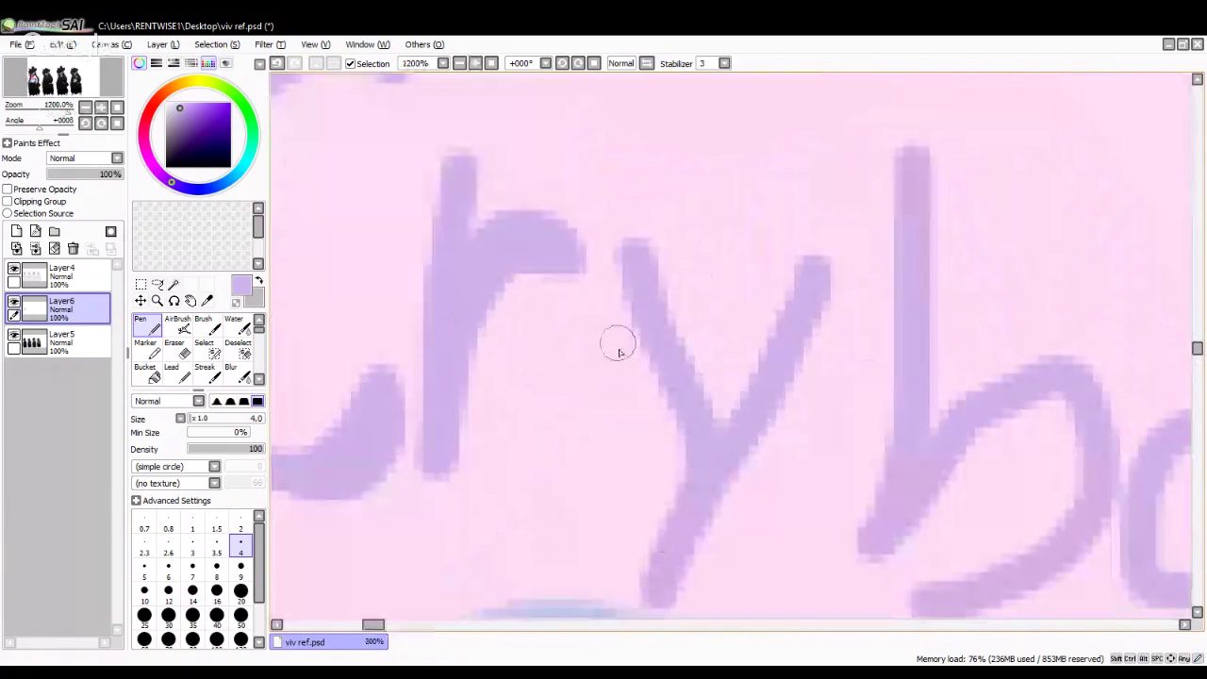
mouse_move(640, 266)
mouse_down()
mouse_move(708, 328)
mouse_move(729, 425)
mouse_move(660, 282)
mouse_move(730, 396)
mouse_move(776, 296)
mouse_move(829, 242)
mouse_move(733, 408)
mouse_up()
scroll(758, 321, down, 3)
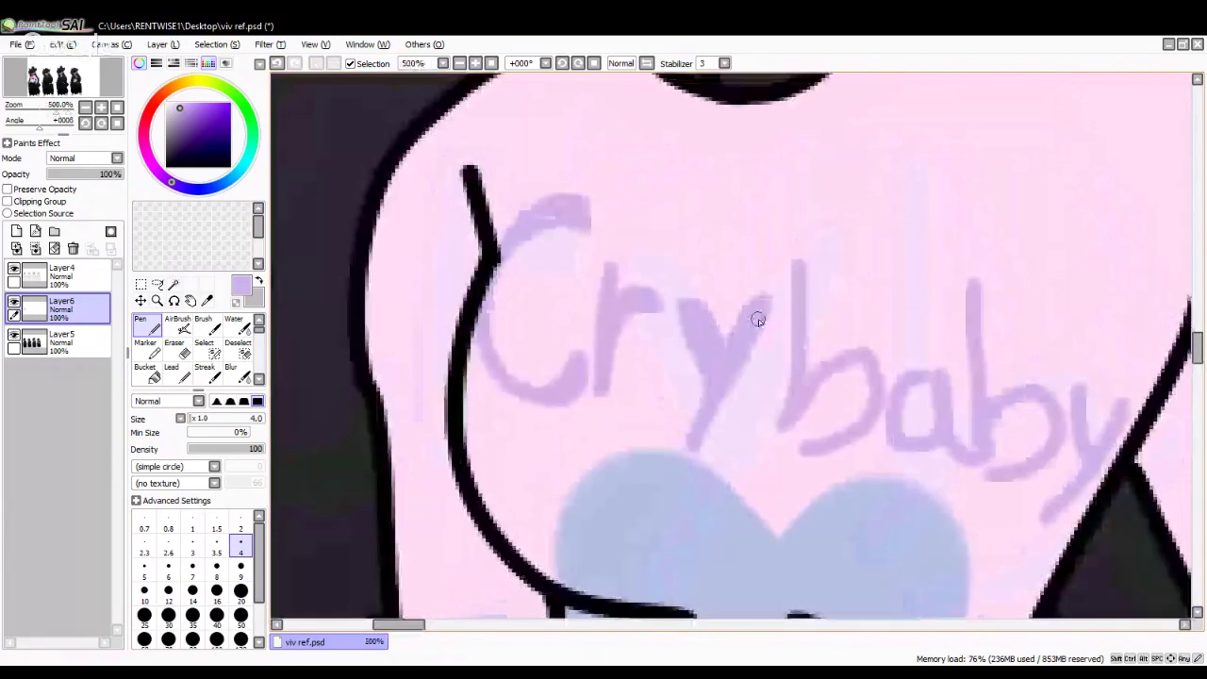
Step: Thicken the stem and rounded bowl of the first "b" in "Crybaby" with the light purple Pen
scroll(758, 320, down, 3)
scroll(723, 299, up, 5)
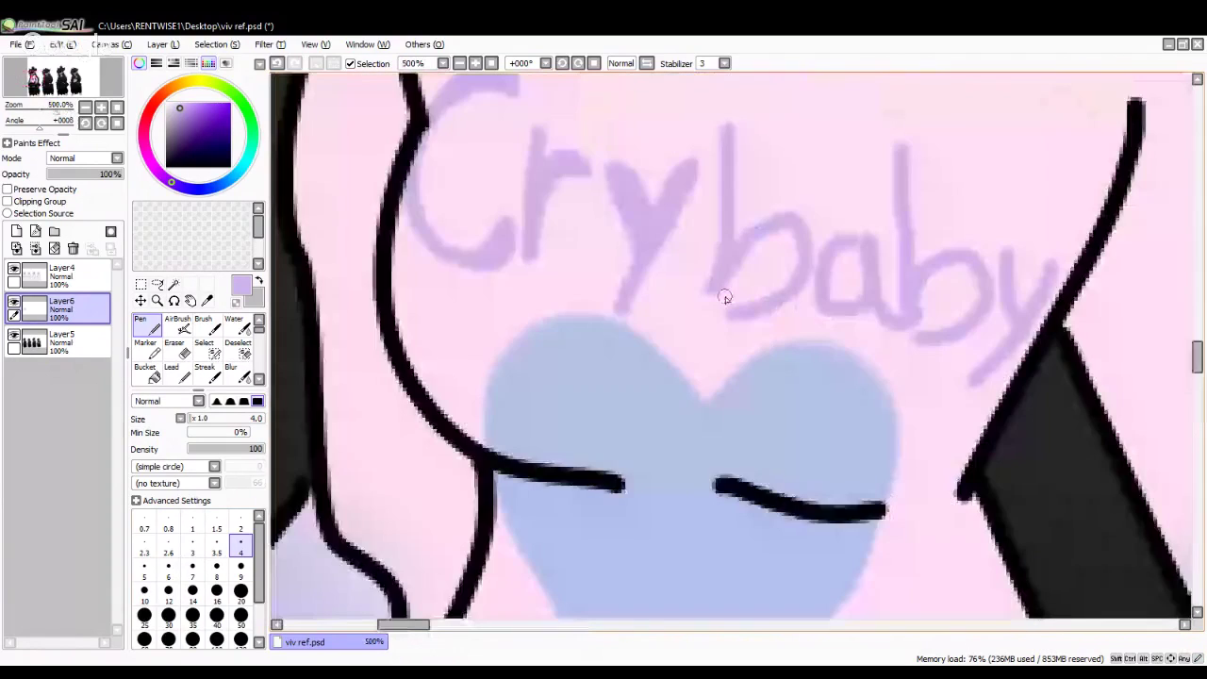
mouse_move(713, 252)
mouse_down()
mouse_move(695, 390)
mouse_move(780, 372)
mouse_up()
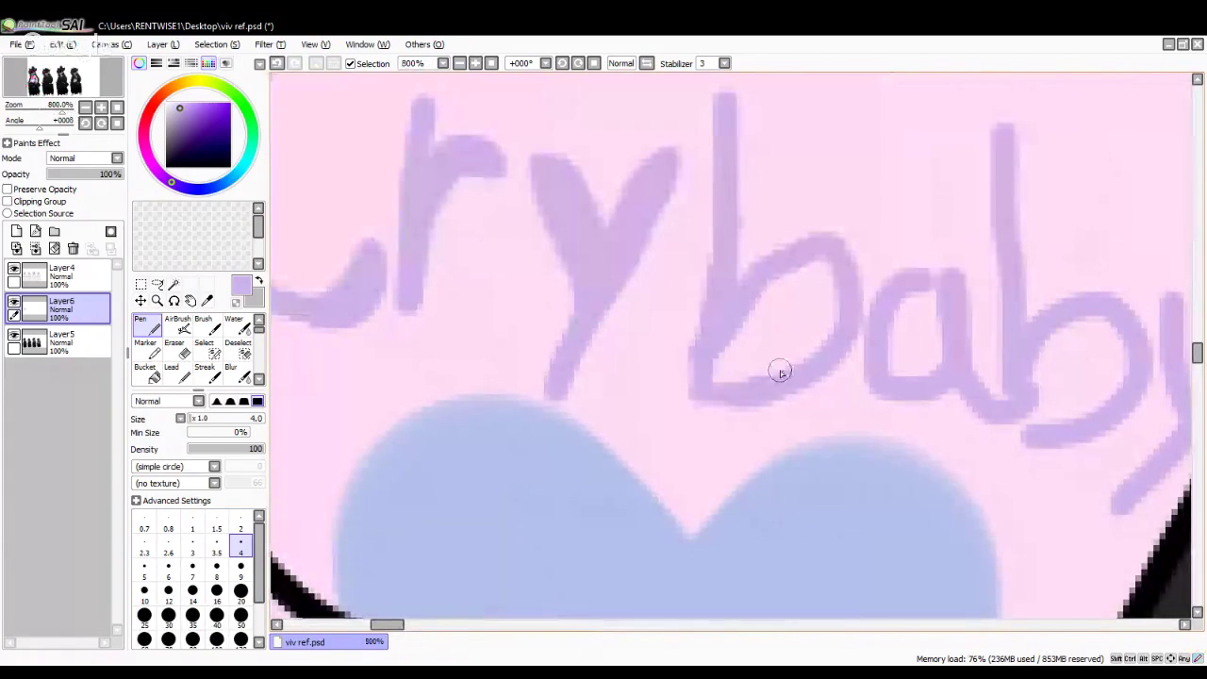
scroll(780, 373, down, 6)
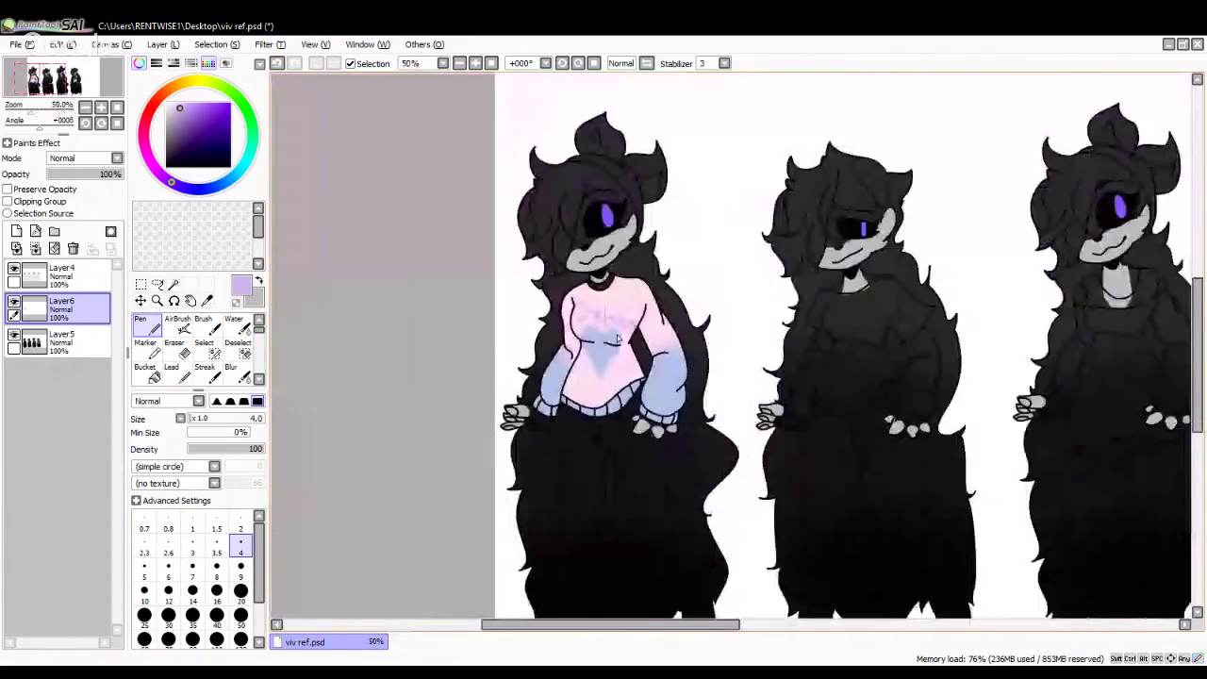
scroll(564, 406, up, 4)
scroll(564, 406, up, 4)
mouse_move(579, 402)
mouse_down()
mouse_move(560, 507)
mouse_move(587, 376)
mouse_move(581, 496)
mouse_up()
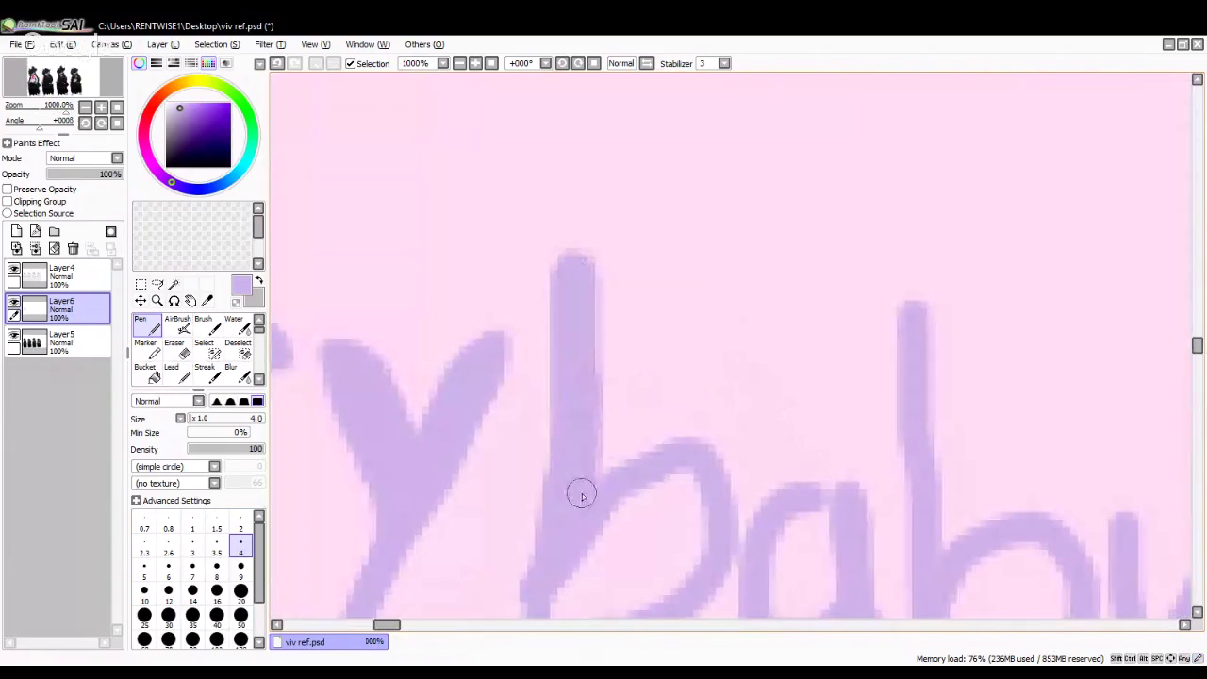
mouse_move(606, 380)
mouse_down()
mouse_move(613, 390)
mouse_move(590, 415)
mouse_move(692, 399)
mouse_move(710, 488)
mouse_up()
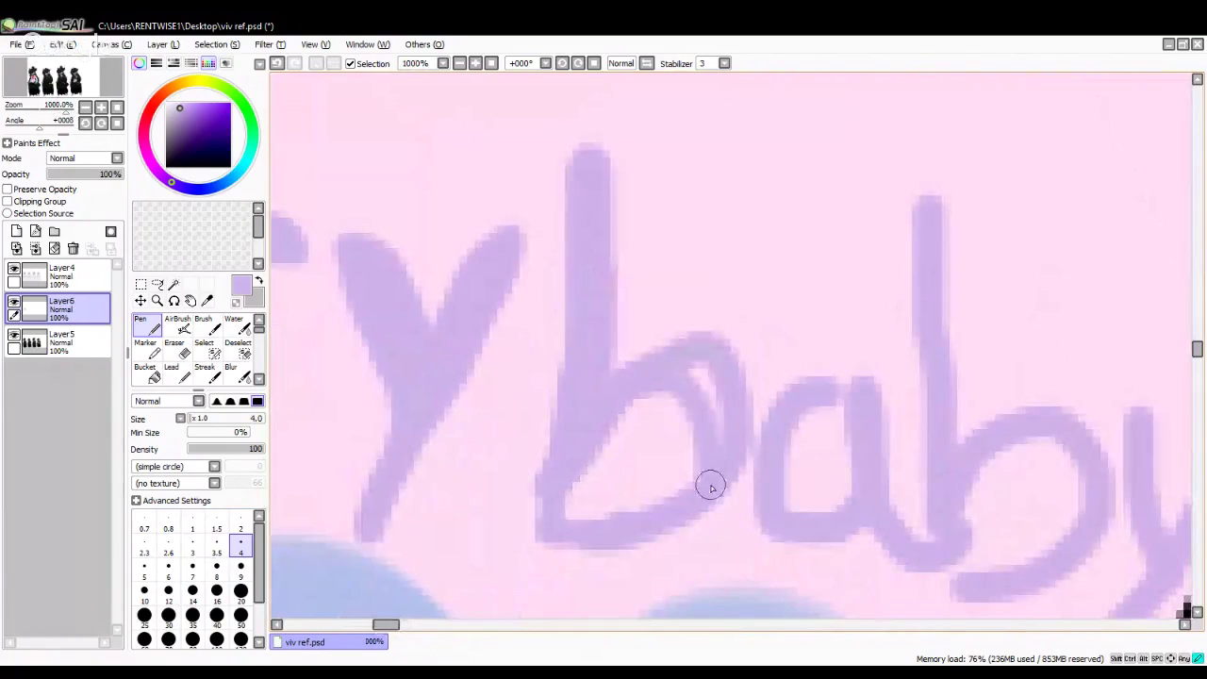
Step: Thicken the "a", the second "b" and the final "y" of "Crybaby" with the light purple Pen
scroll(711, 488, down, 3)
scroll(717, 404, up, 2)
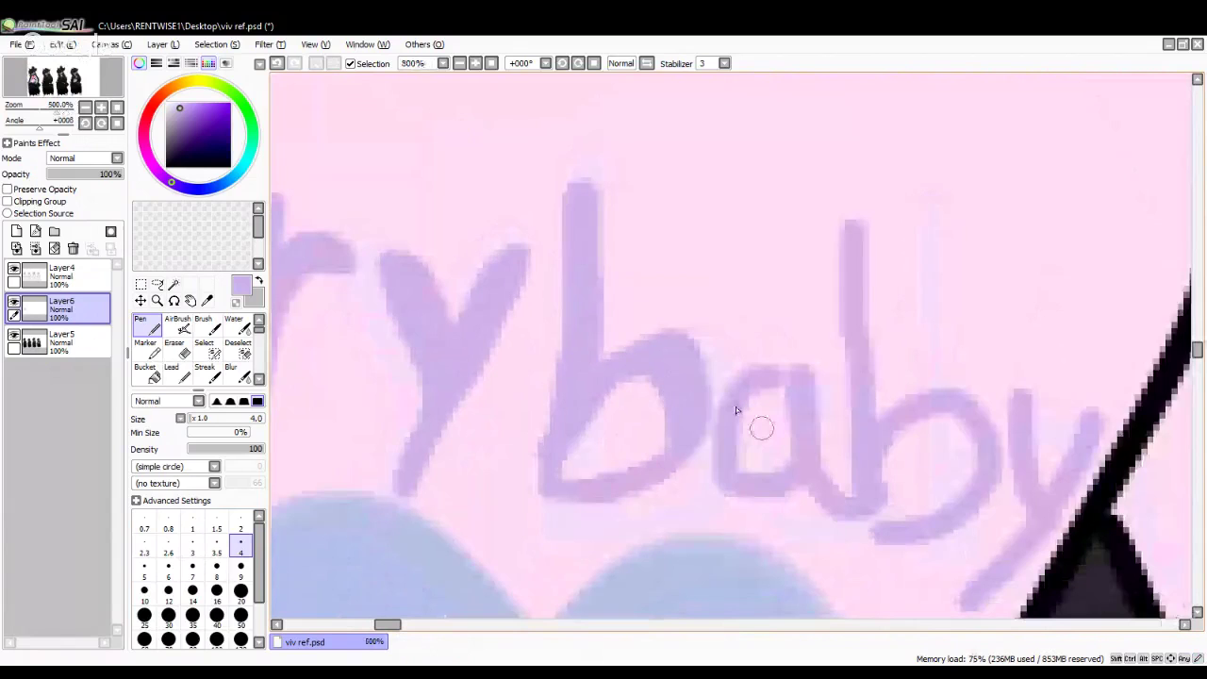
scroll(736, 406, up, 2)
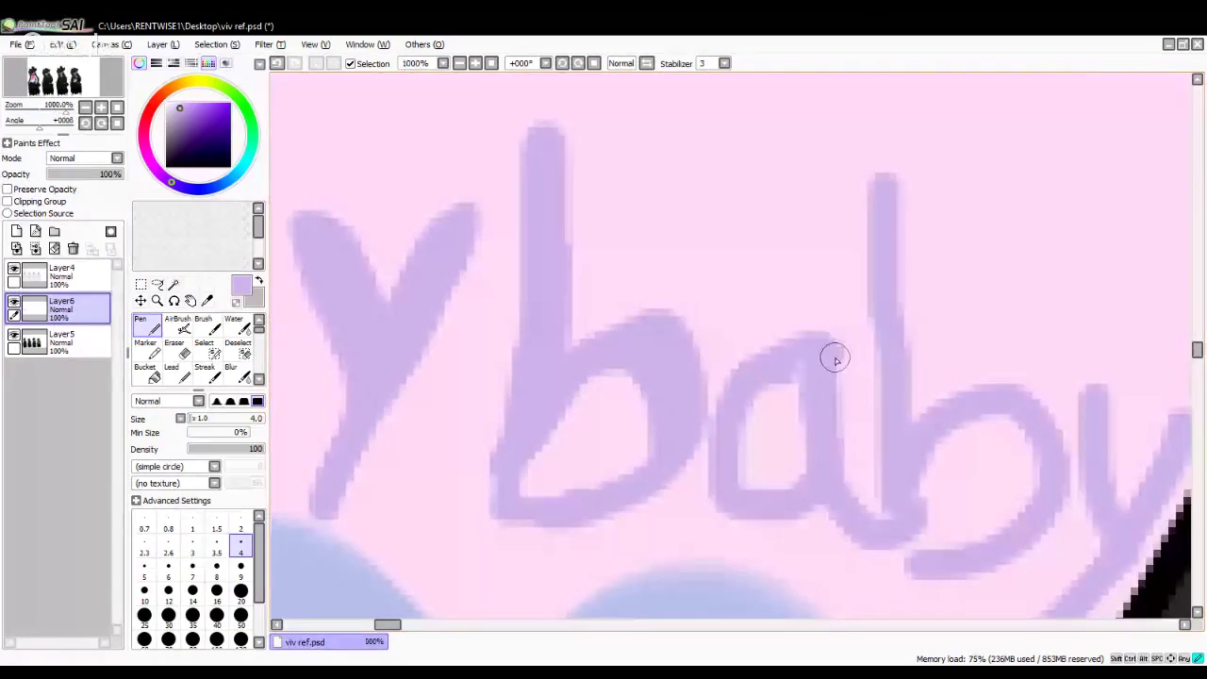
mouse_move(881, 186)
mouse_down()
mouse_move(899, 542)
mouse_move(931, 575)
mouse_move(984, 548)
mouse_move(1032, 496)
mouse_move(917, 469)
mouse_move(1048, 453)
mouse_move(850, 507)
mouse_up()
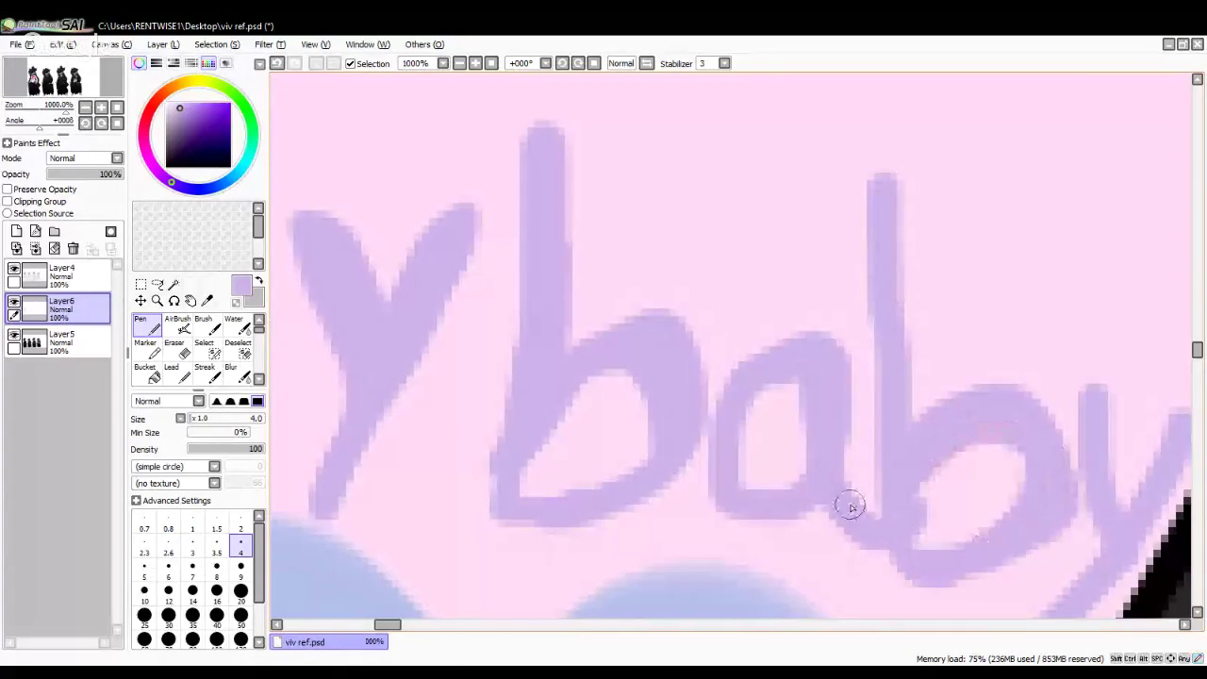
scroll(949, 377, right, 3)
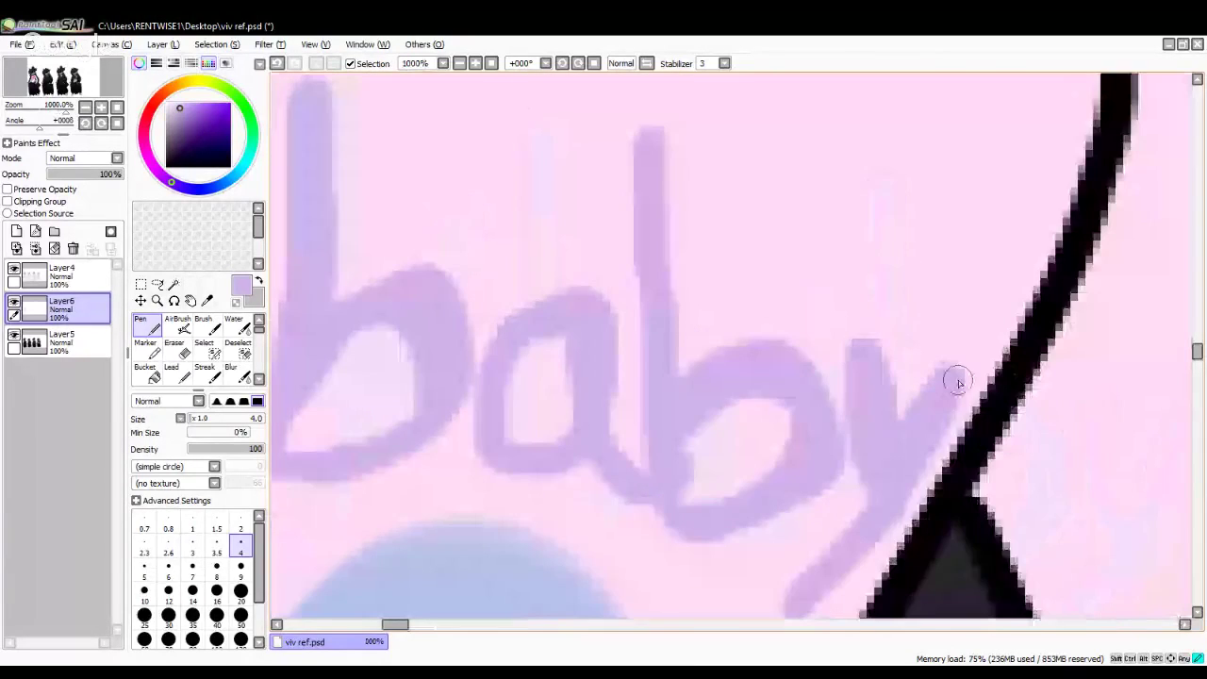
scroll(958, 382, down, 2)
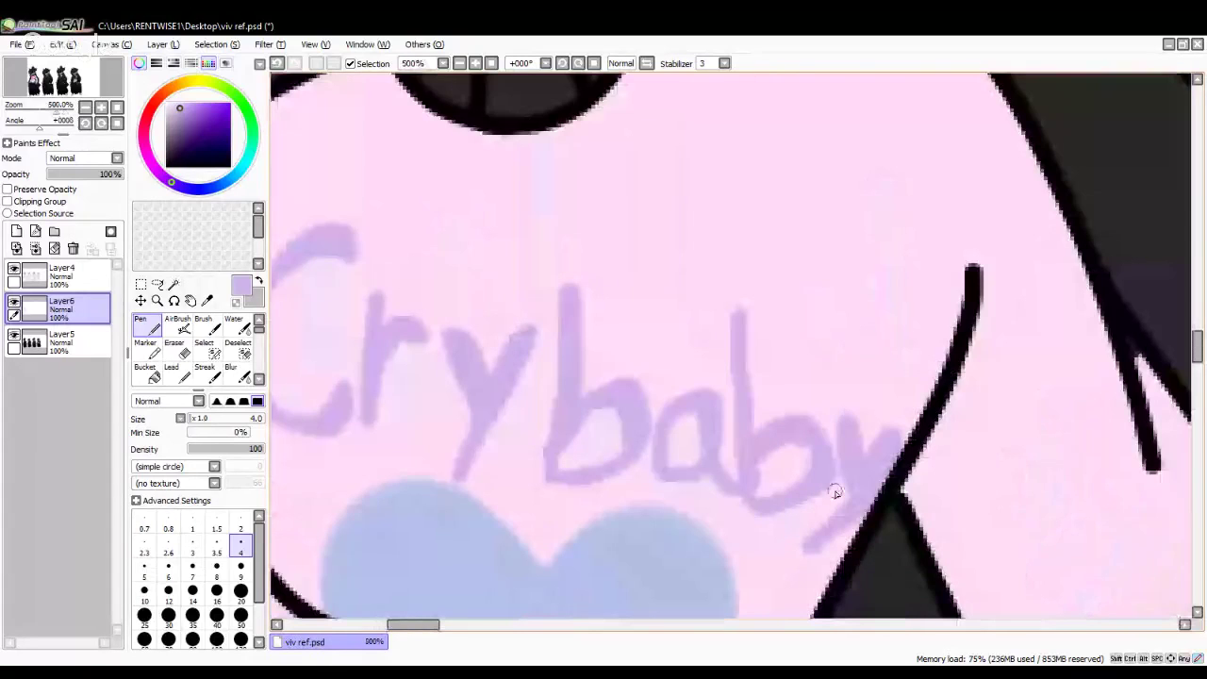
scroll(836, 492, down, 10)
scroll(535, 600, up, 3)
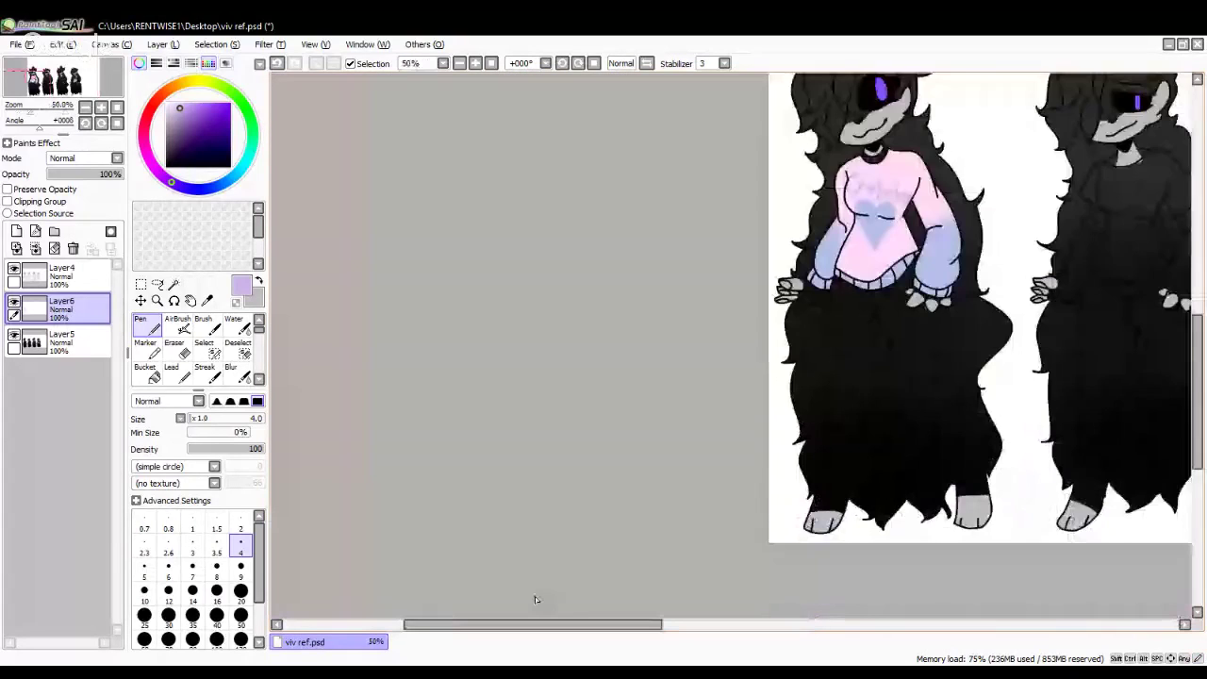